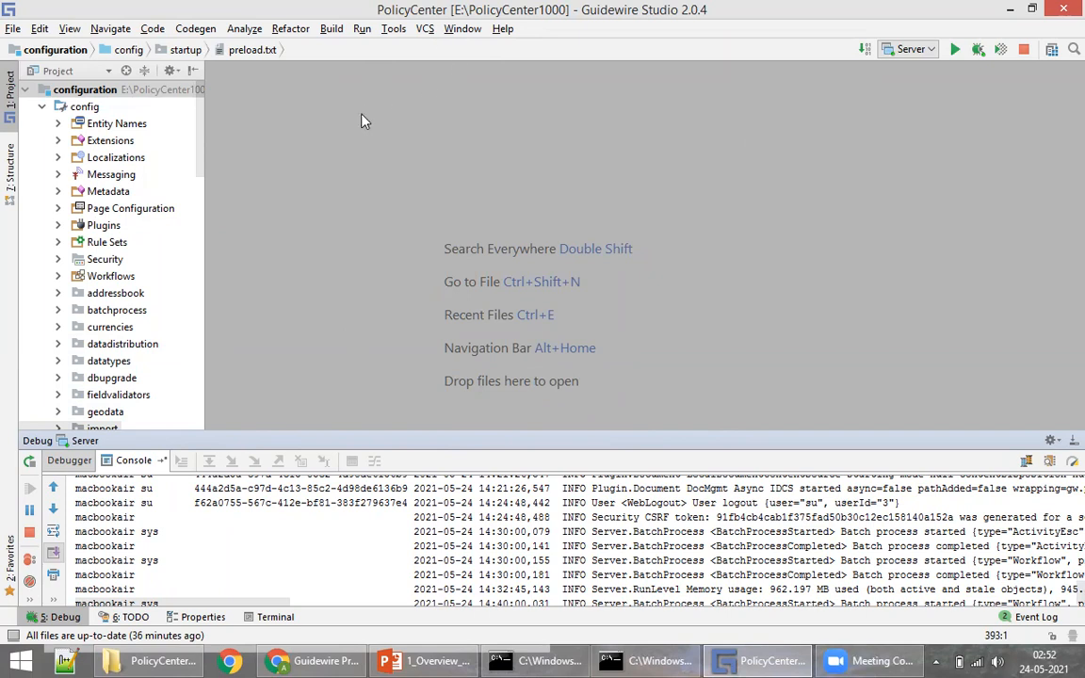
Step: Bring up the PolicyCenter login page at localhost:8180/pc/PolicyCenter.do from Product Designer
left_click(318, 660)
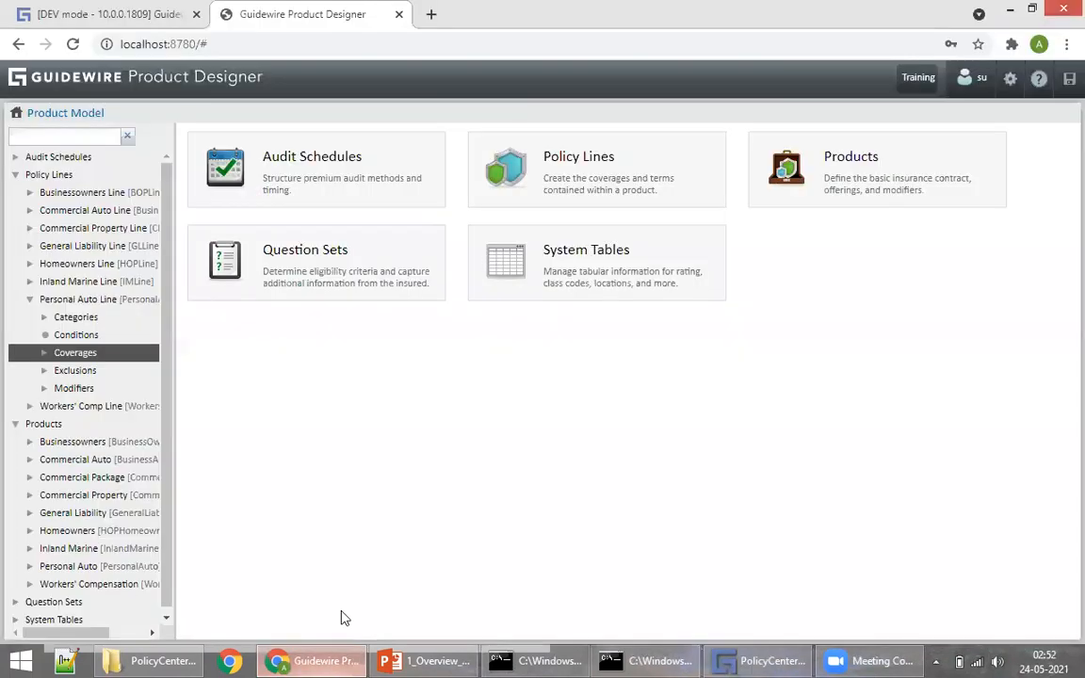
left_click(122, 14)
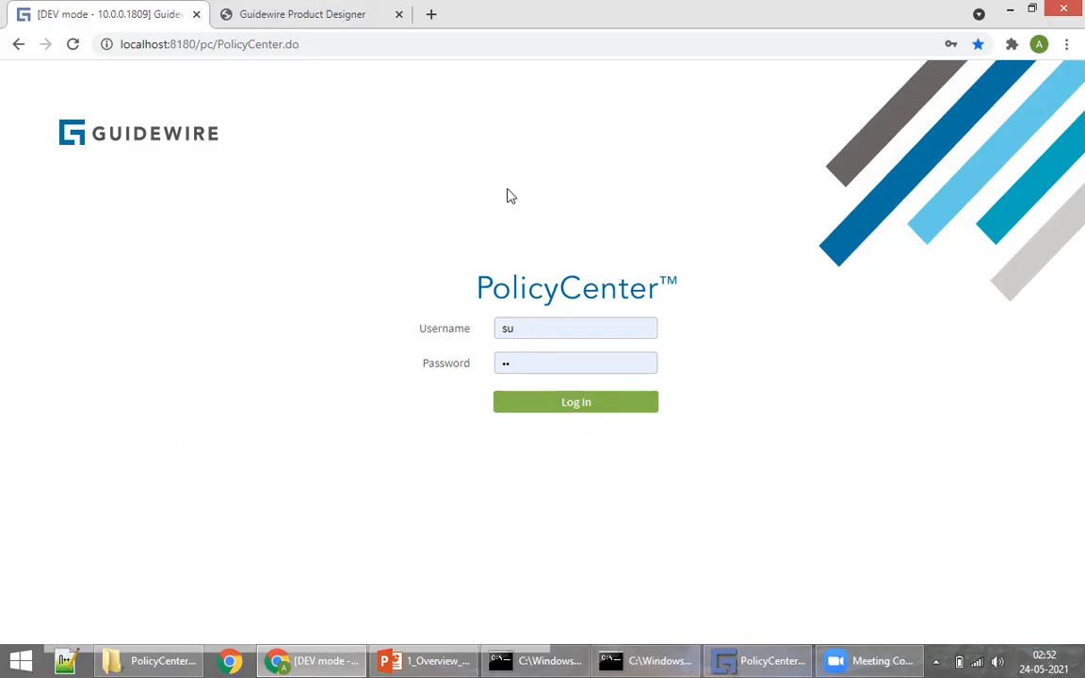
Step: Sign in to PolicyCenter with the saved username and password
left_click(545, 326)
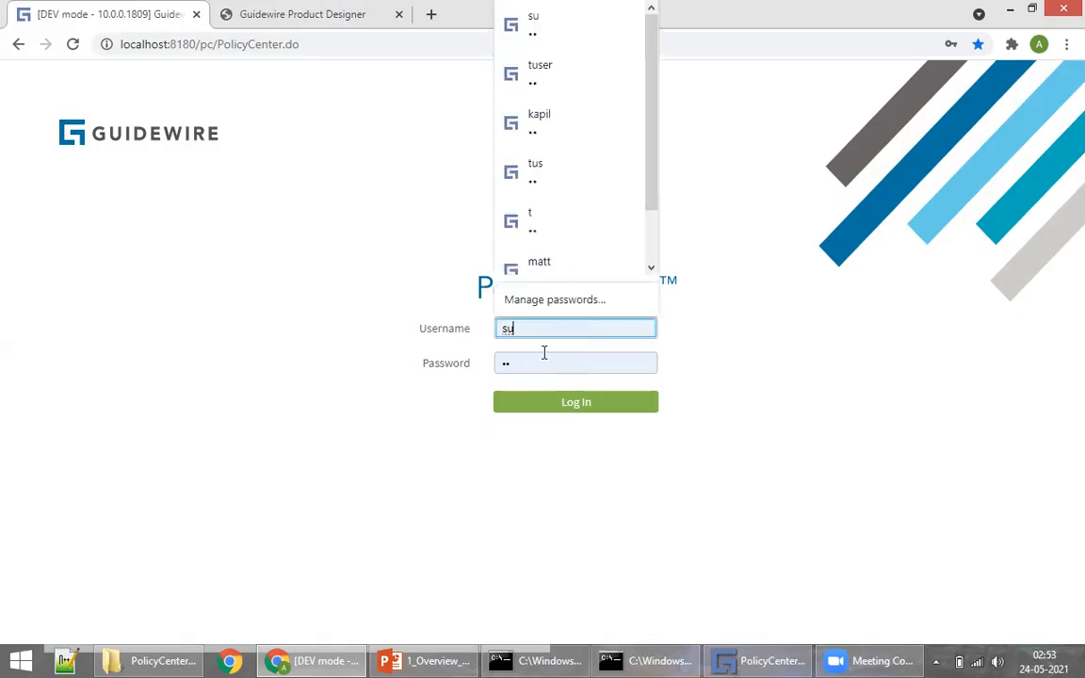
left_click(530, 362)
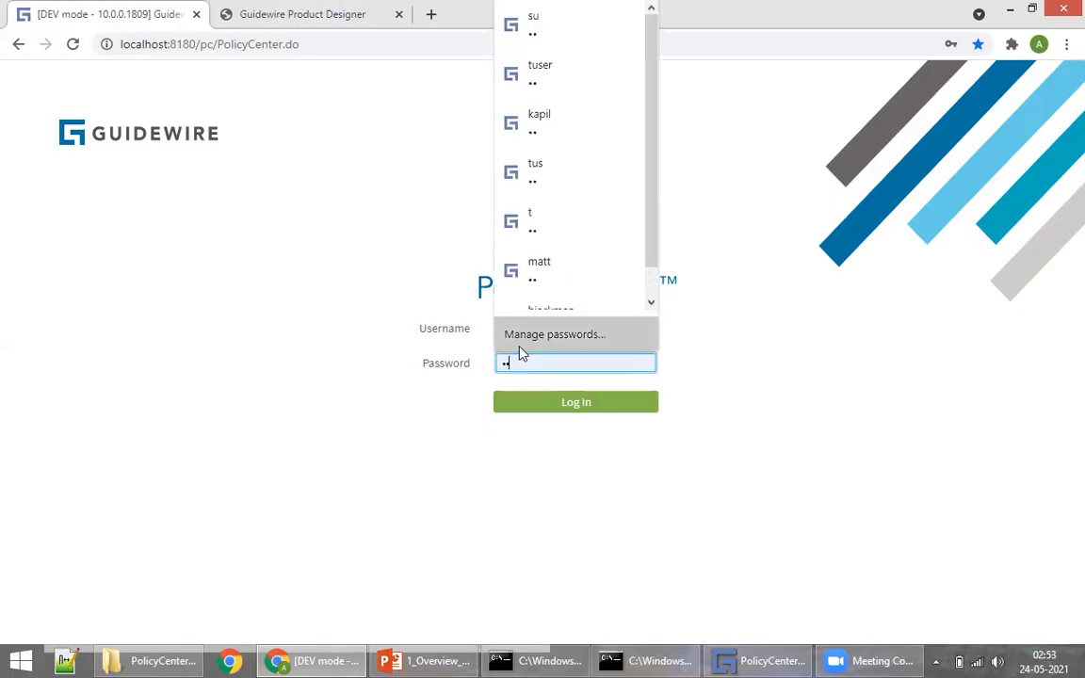
left_click(599, 416)
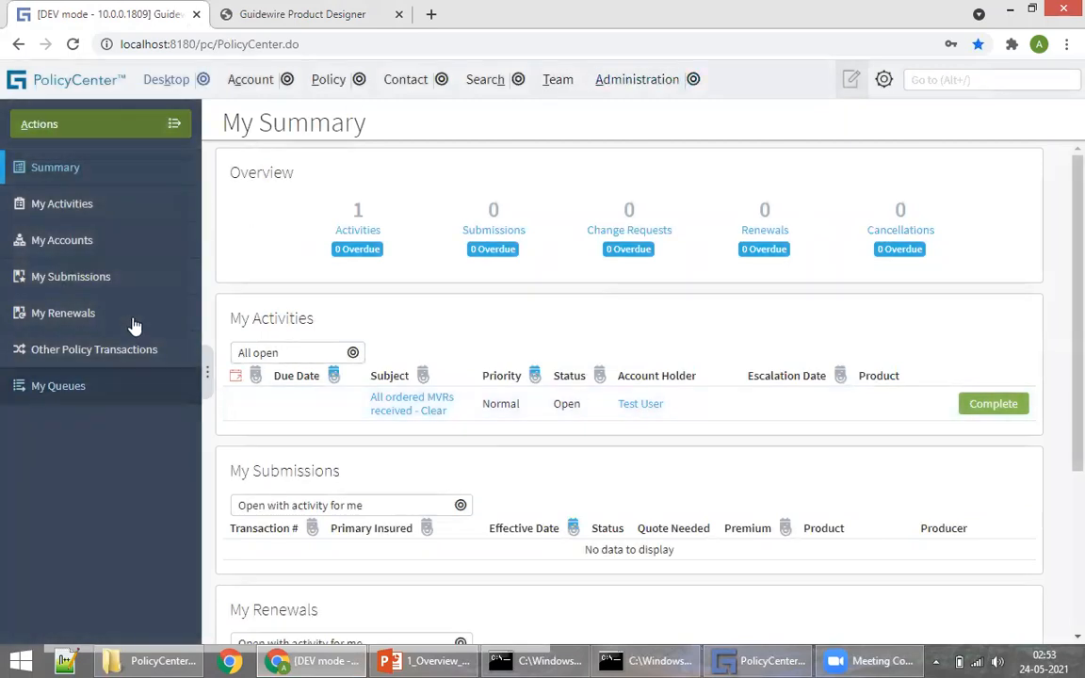
Step: Show the recent accounts list, point out the Account, Contact and Policy tabs, and bring up the presentation
left_click(284, 82)
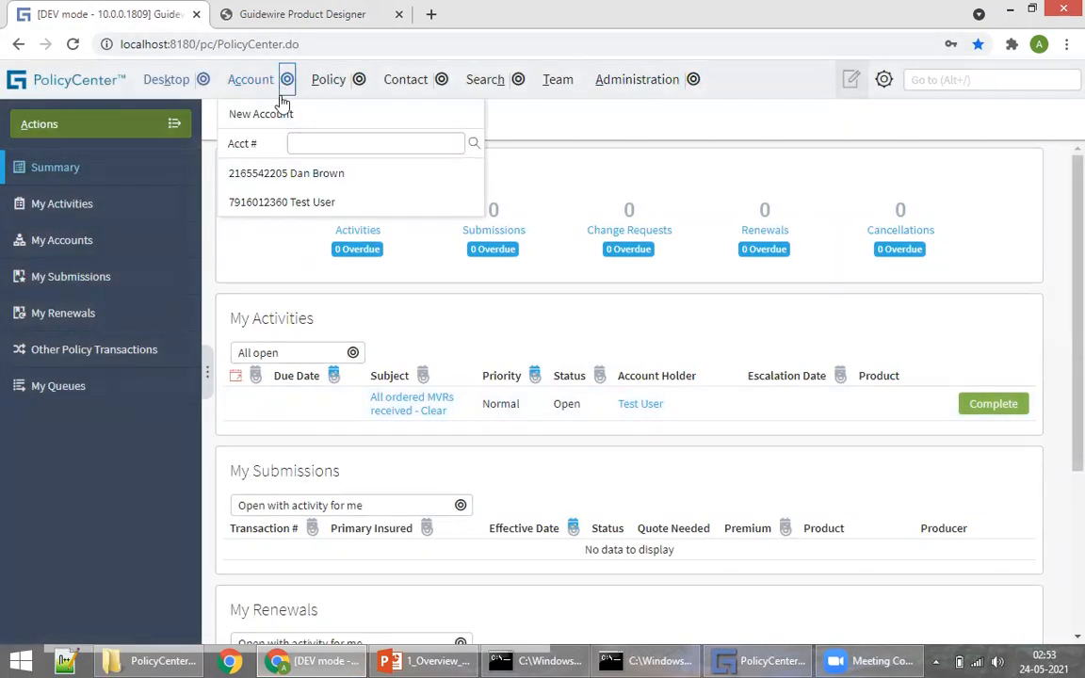
mouse_move(341, 80)
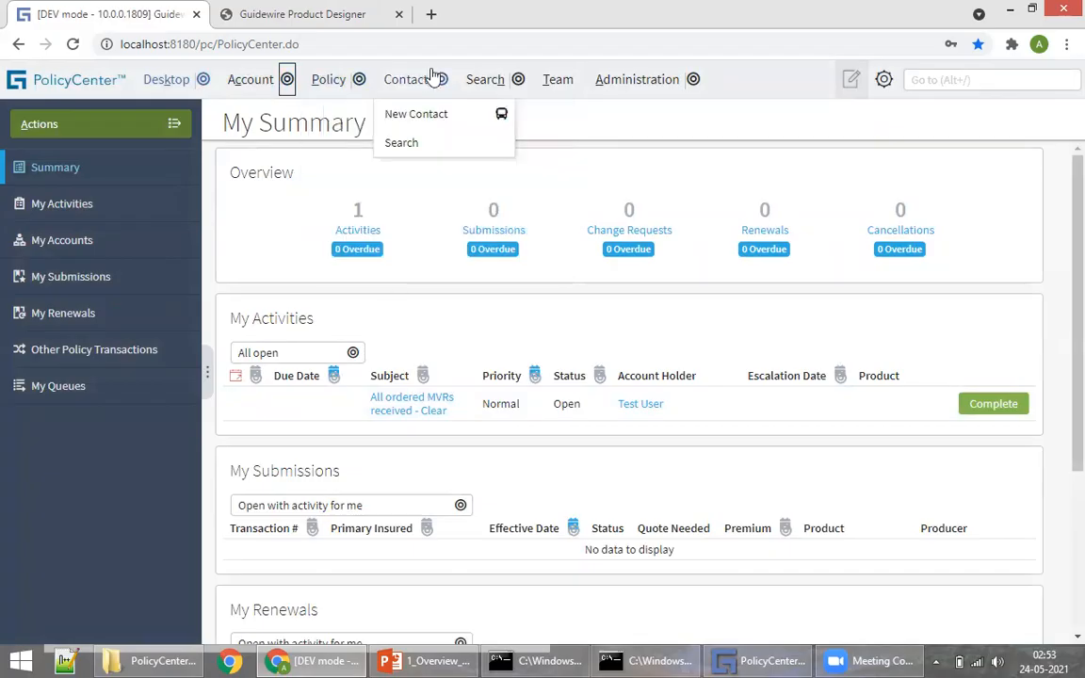
mouse_move(503, 83)
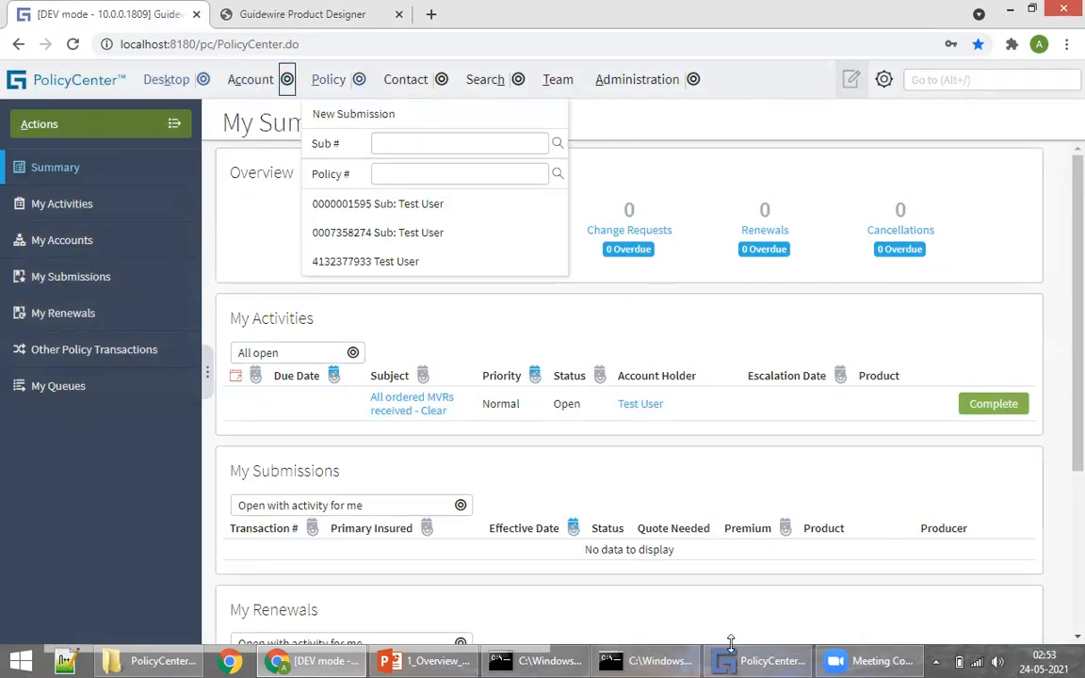
left_click(424, 660)
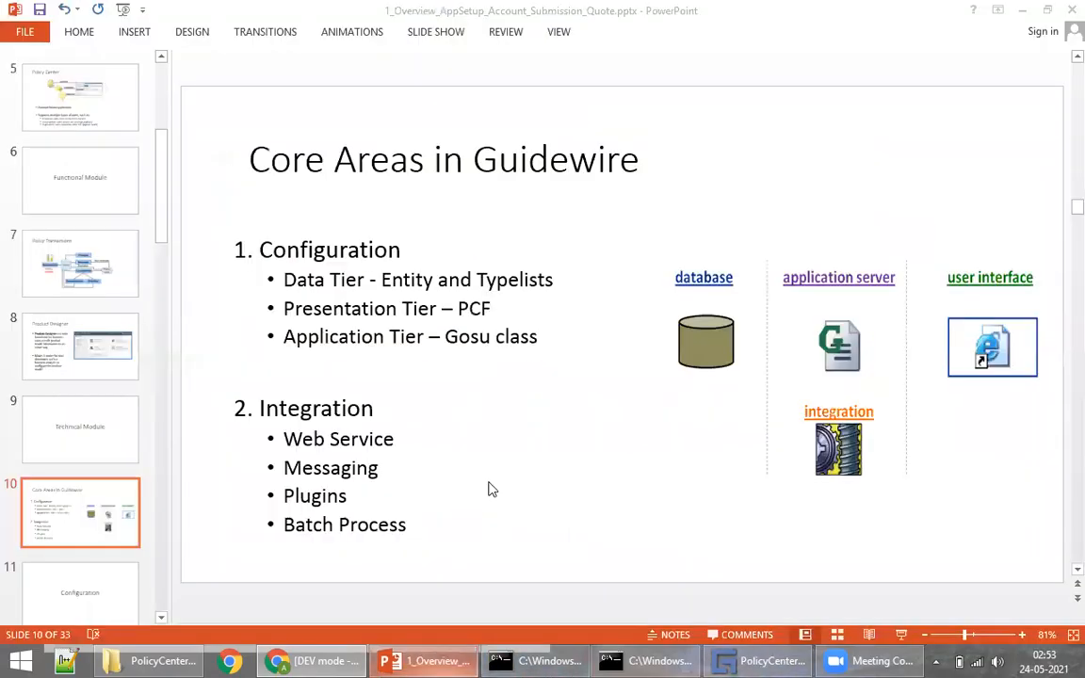
Step: Highlight the Configuration section on slide 10, then return to PolicyCenter in the browser
left_click(311, 251)
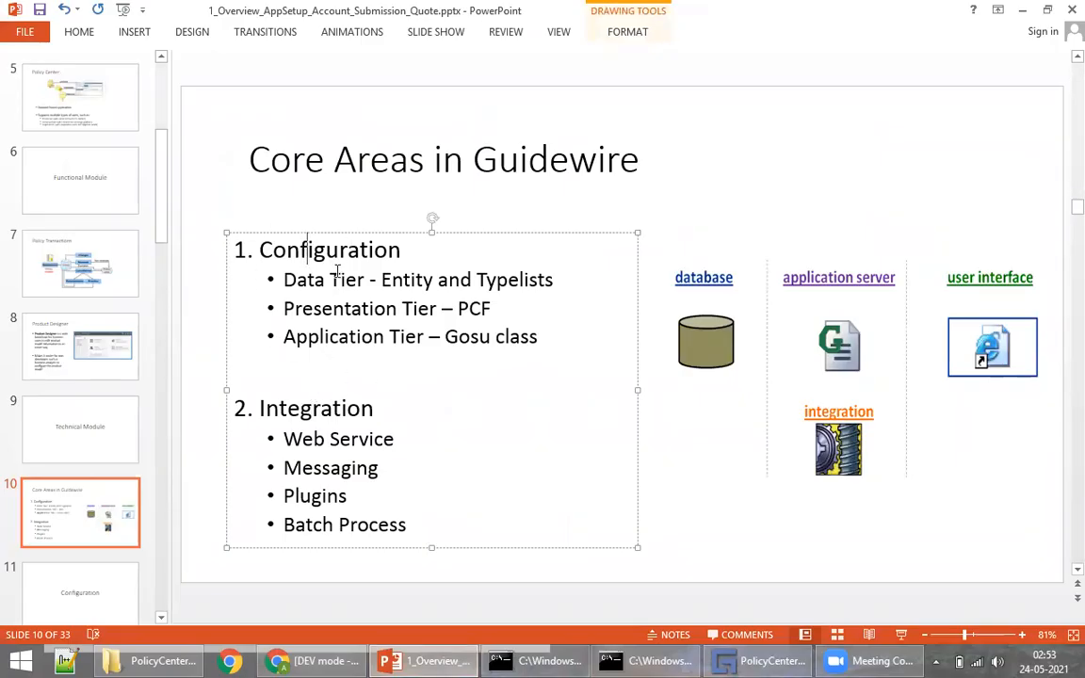
left_click(215, 284)
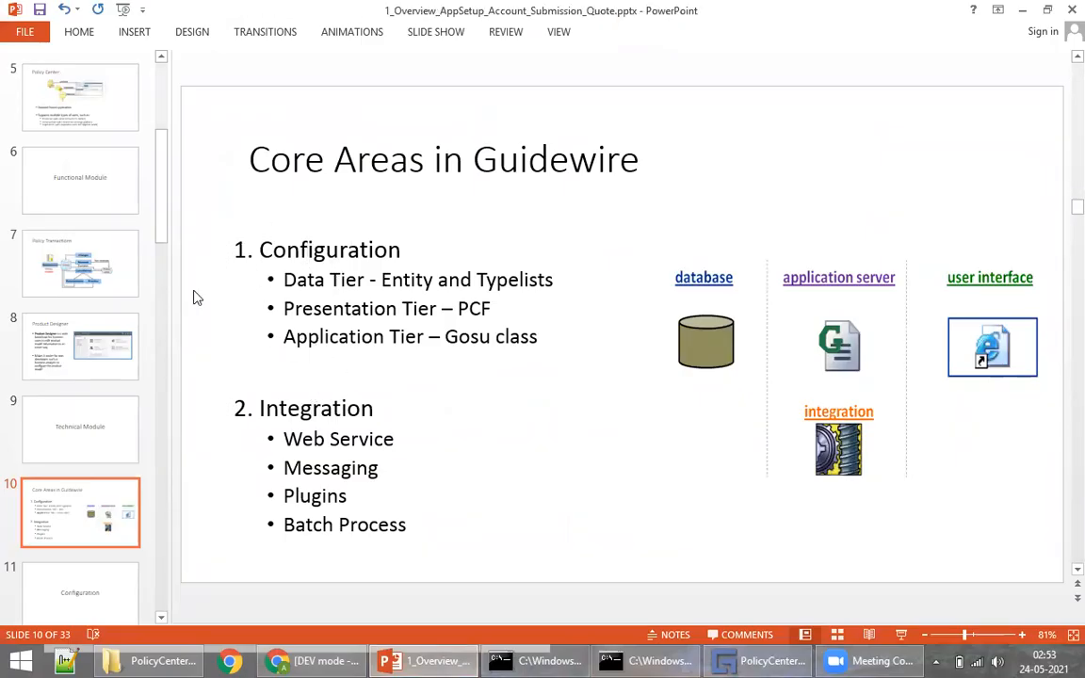
left_click(320, 661)
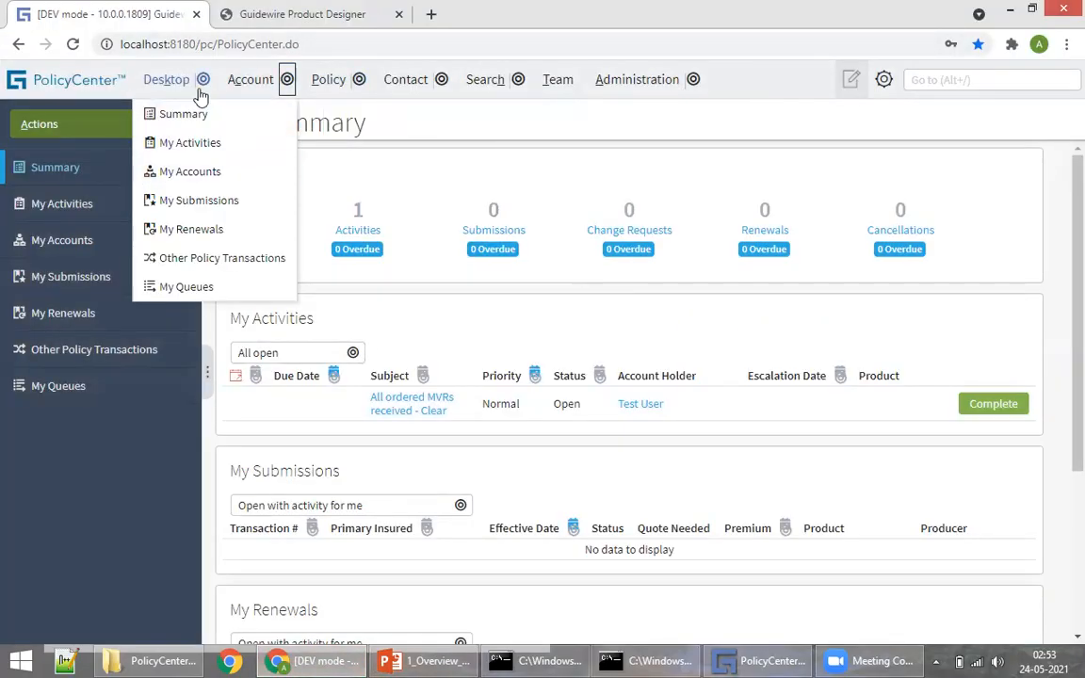
Step: Open the recent account's Account Summary page from the Account tab menu
left_click(288, 80)
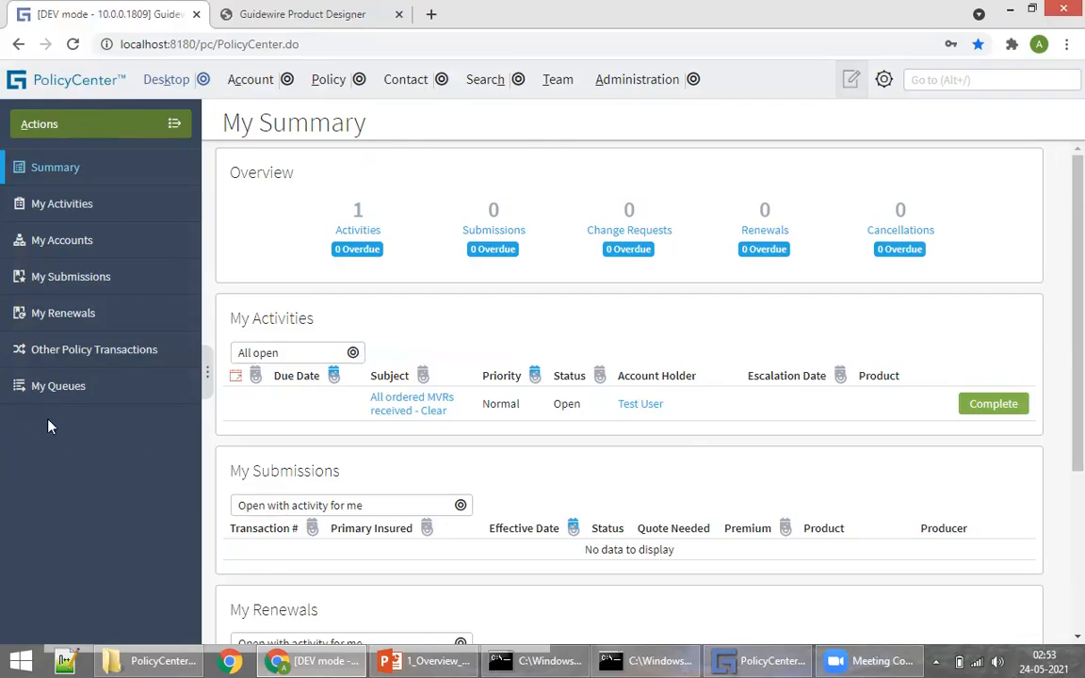
left_click(252, 81)
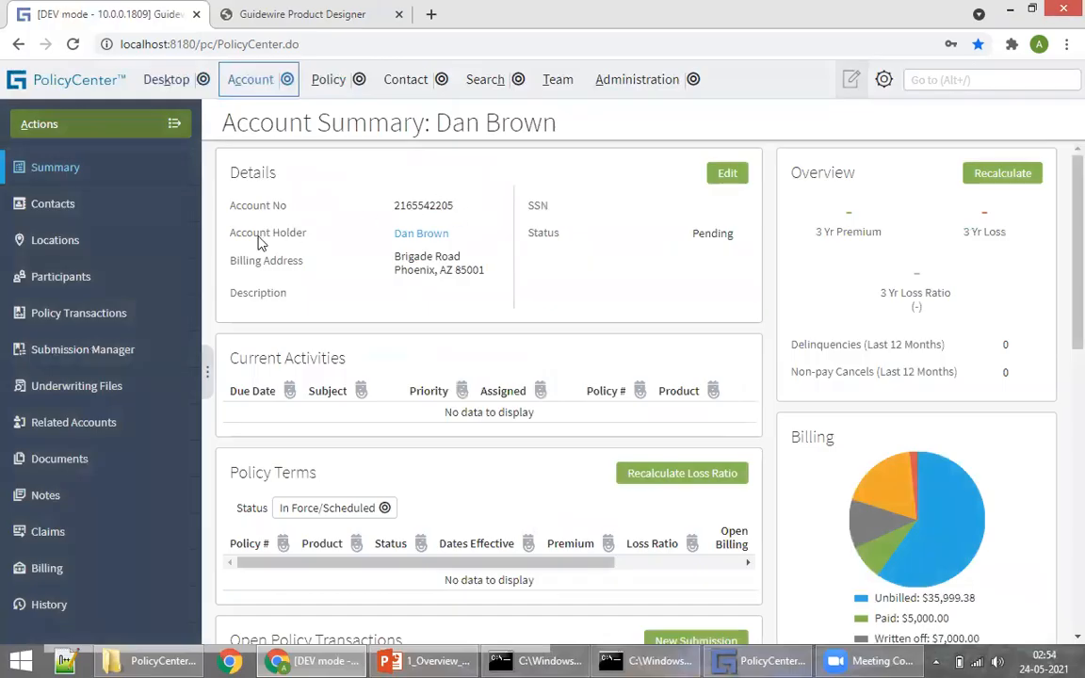
scroll(368, 364, "down", 2)
scroll(552, 251, "up", 2)
Step: Point out the account's Description field, then switch to Guidewire Studio's config folders
left_click_drag(235, 277, 381, 296)
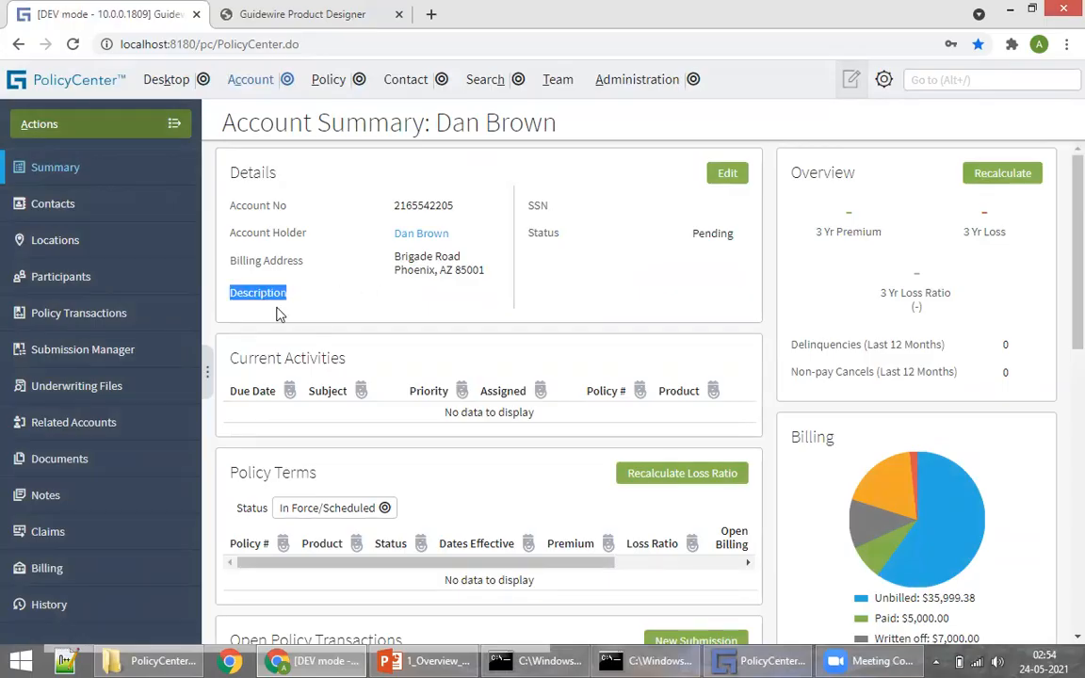
left_click(227, 291)
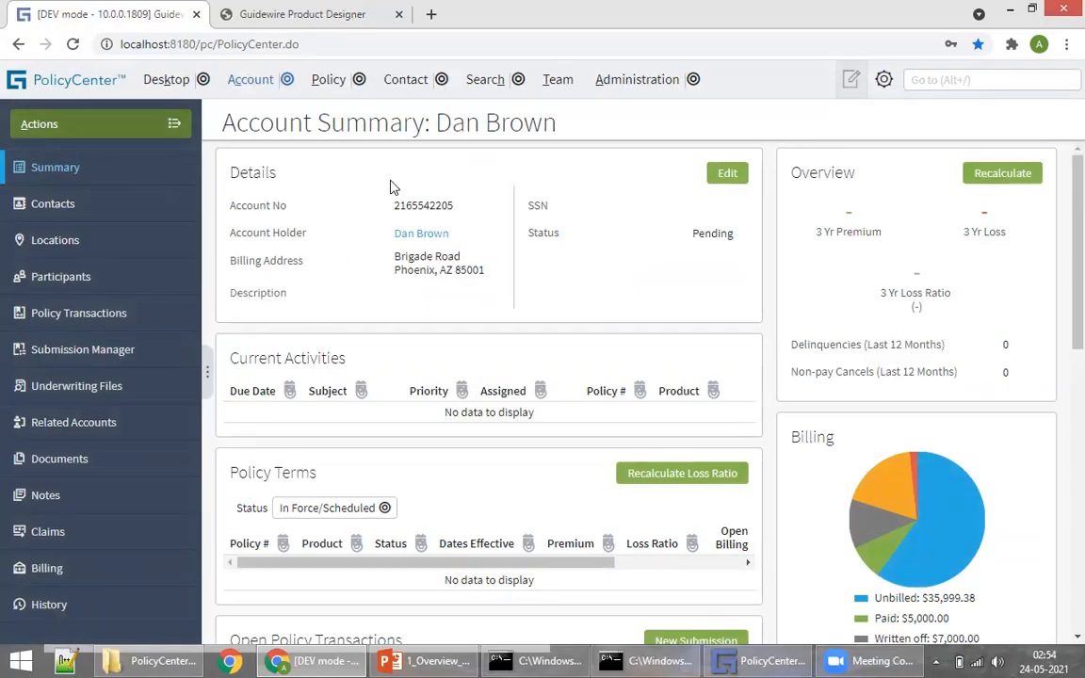
left_click(745, 660)
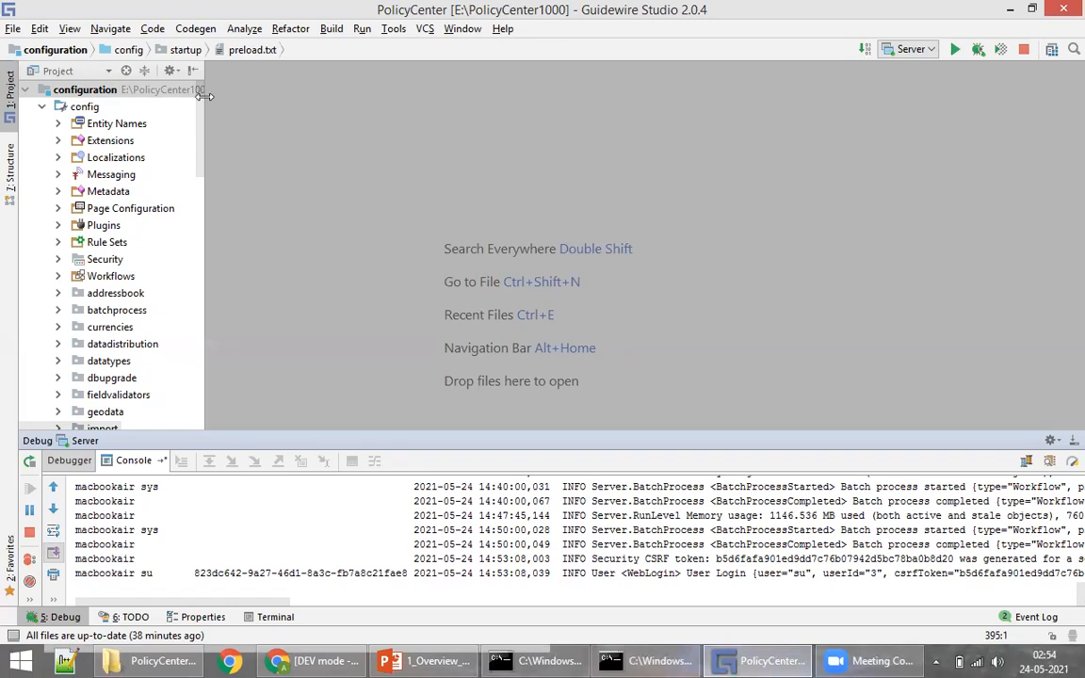
Step: Glance back at the PolicyCenter account page, then return to the Core Areas in Guidewire slide
left_click(415, 660)
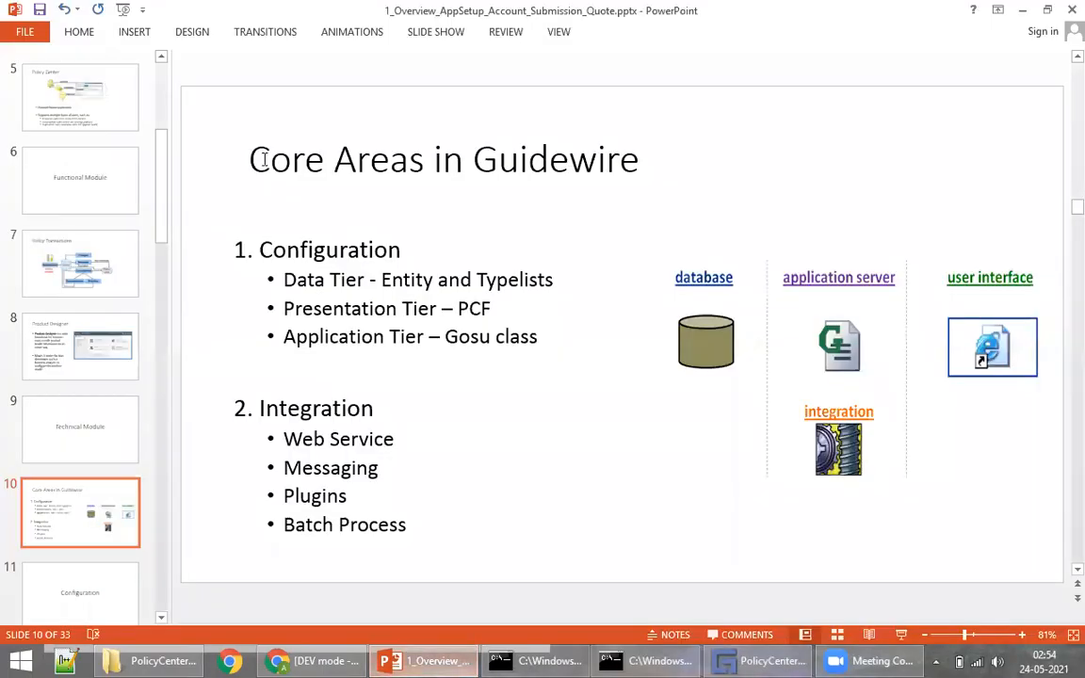
key("alt+Tab")
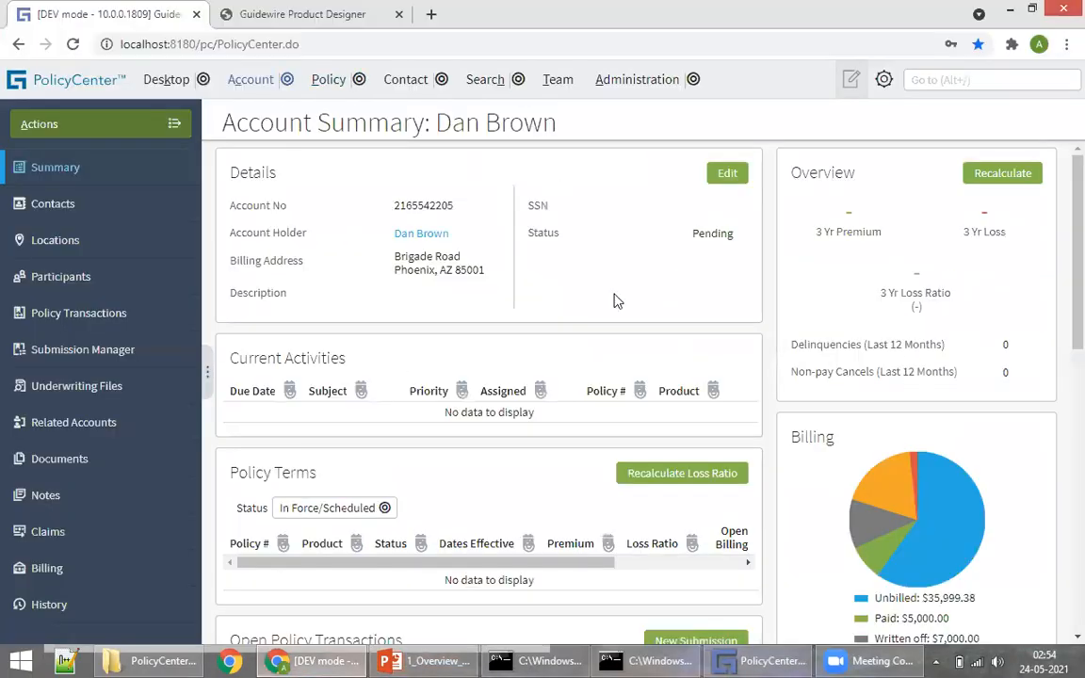
left_click(420, 660)
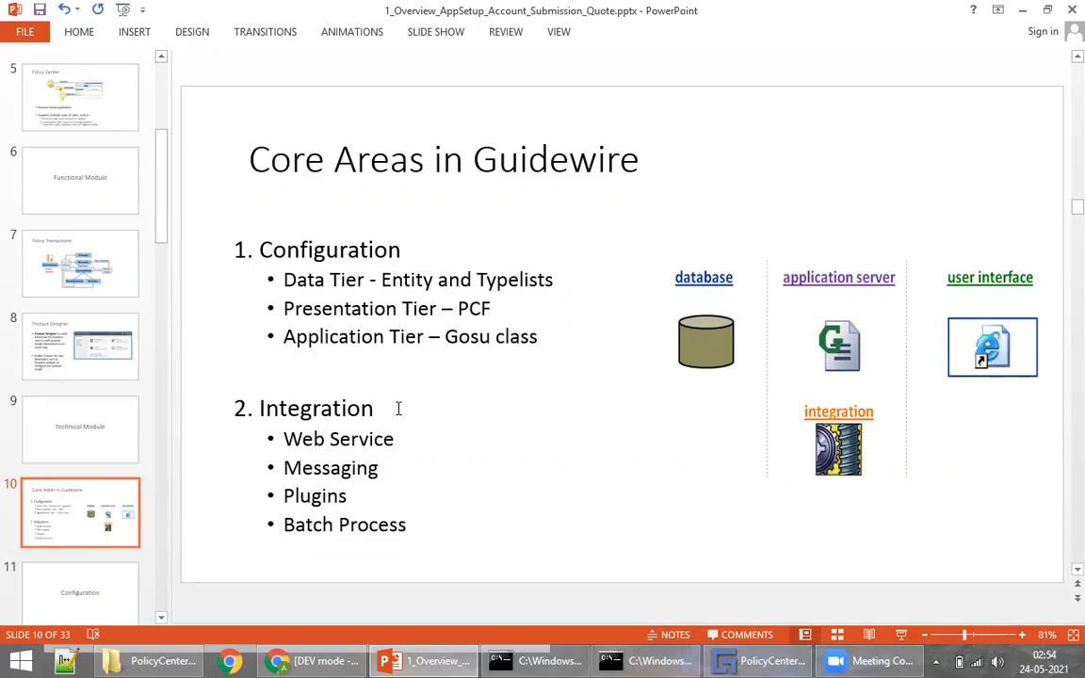
Step: Walk through the Configuration, Presentation Tier and Application Tier bullets on slide 10
left_click(313, 246)
left_click(318, 276)
left_click(314, 305)
left_click(339, 336)
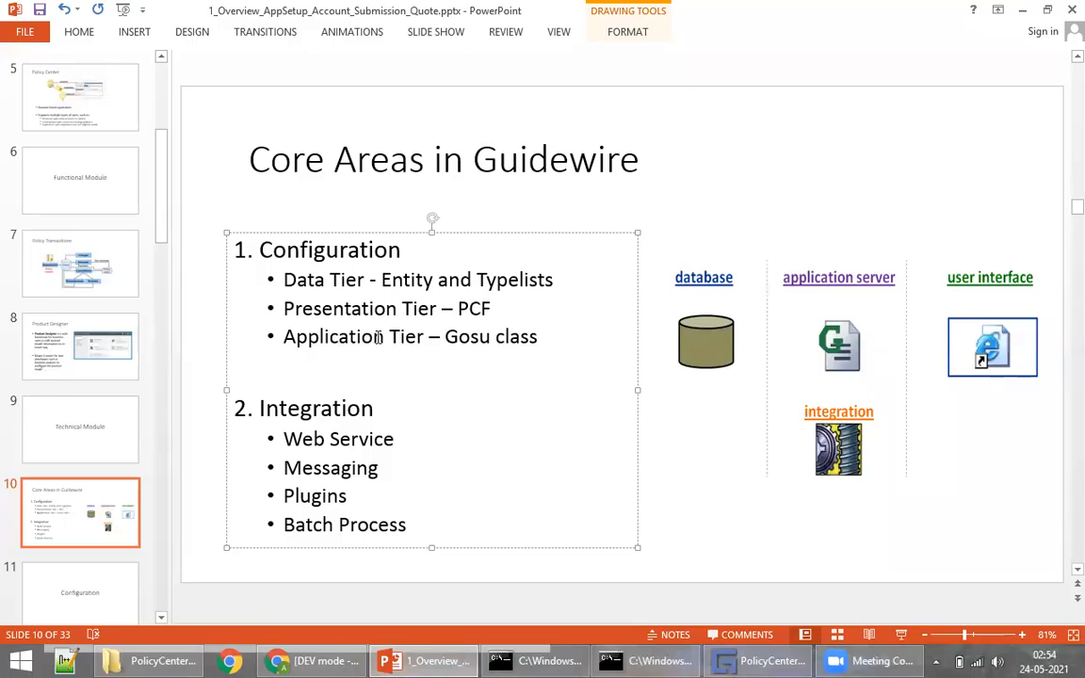
left_click(687, 514)
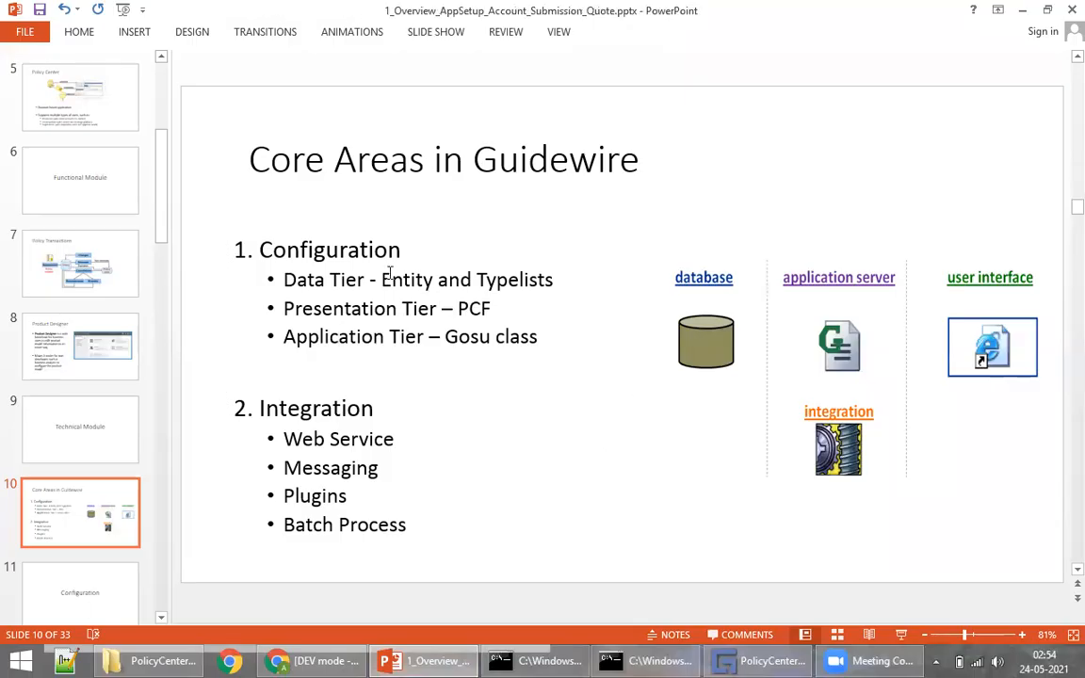
Step: Scroll the deck to slide 12, Data Tier, then return to the PolicyCenter Account Summary
scroll(568, 280, "down", 1)
scroll(533, 285, "down", 1)
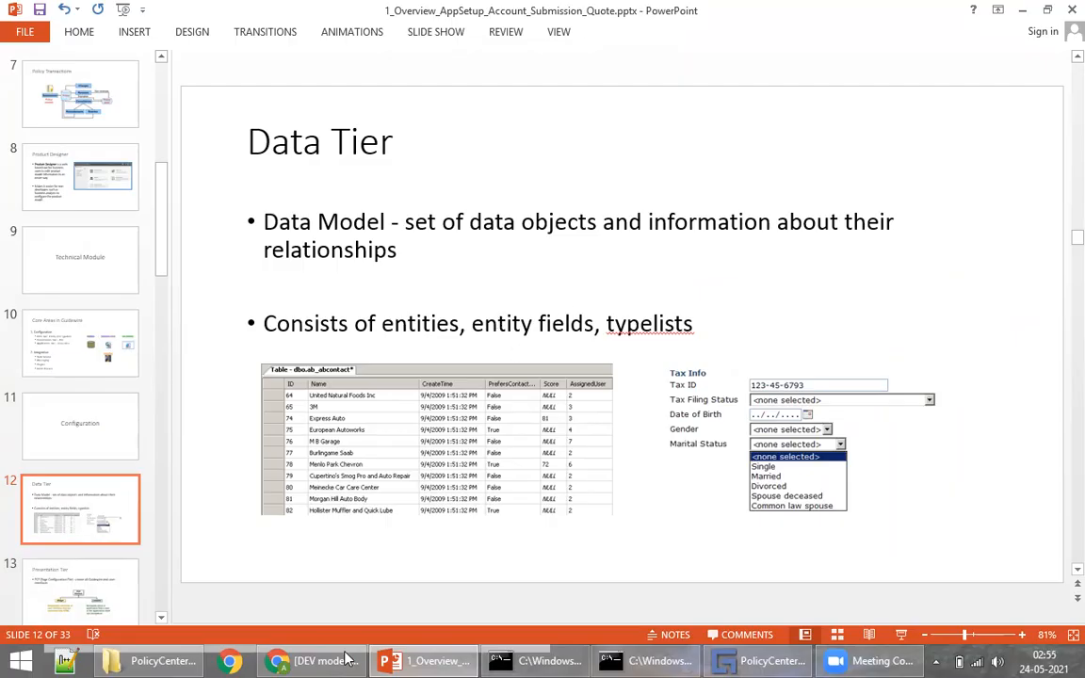
left_click(315, 658)
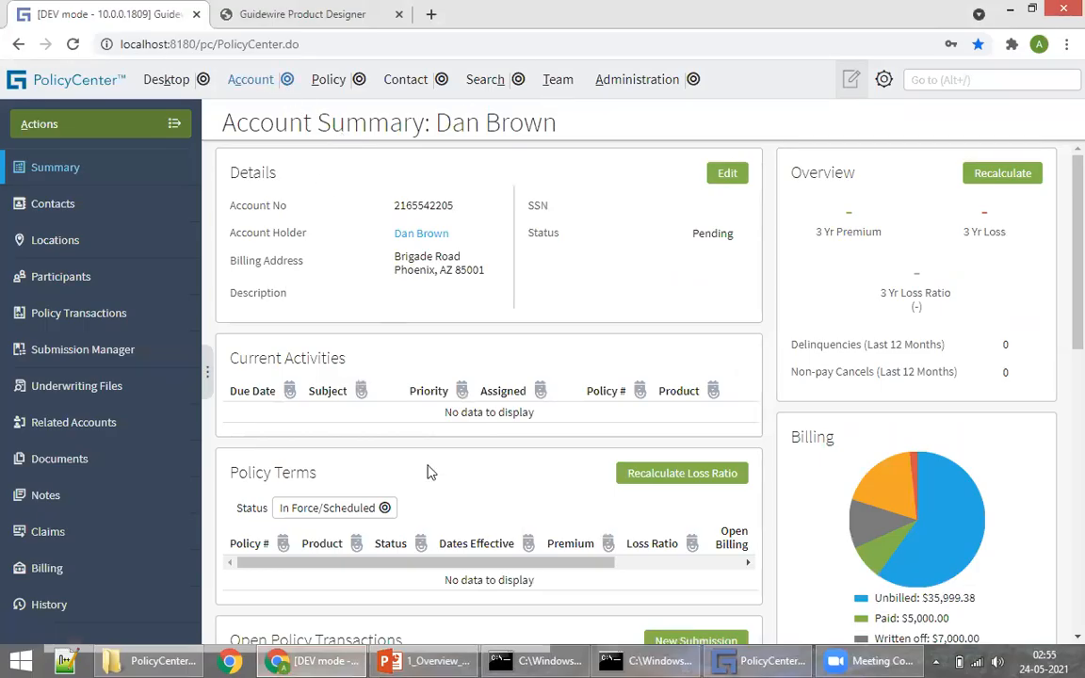
Step: Advance the deck to slide 13, Presentation Tier, then return to the PolicyCenter Account Summary
key("alt+Tab")
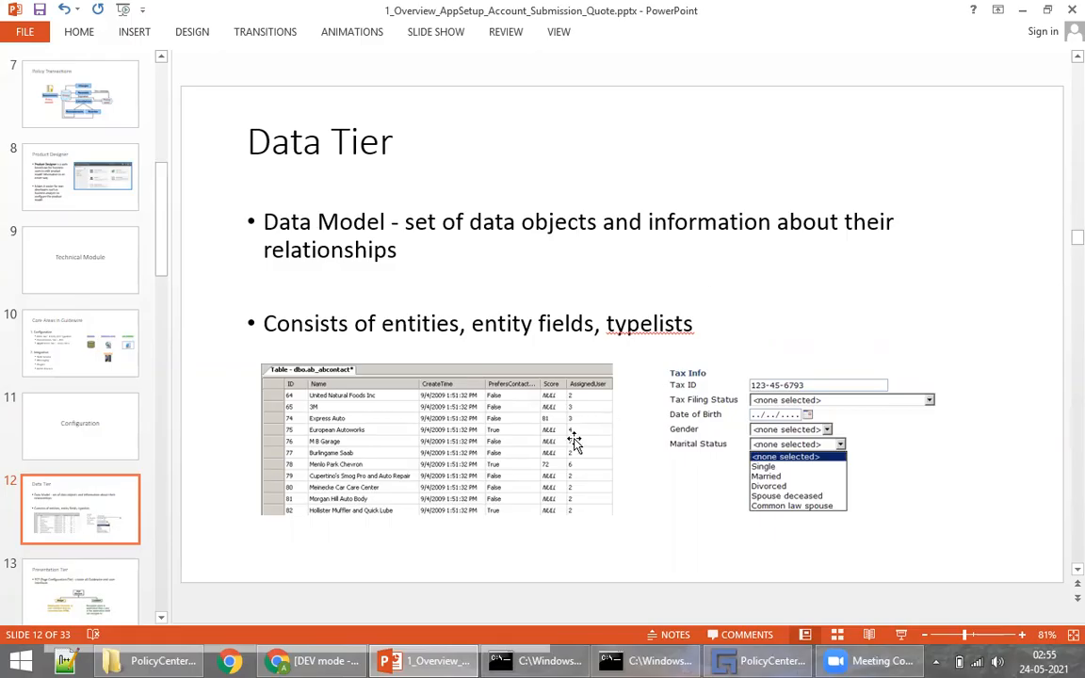
scroll(634, 428, "down", 1)
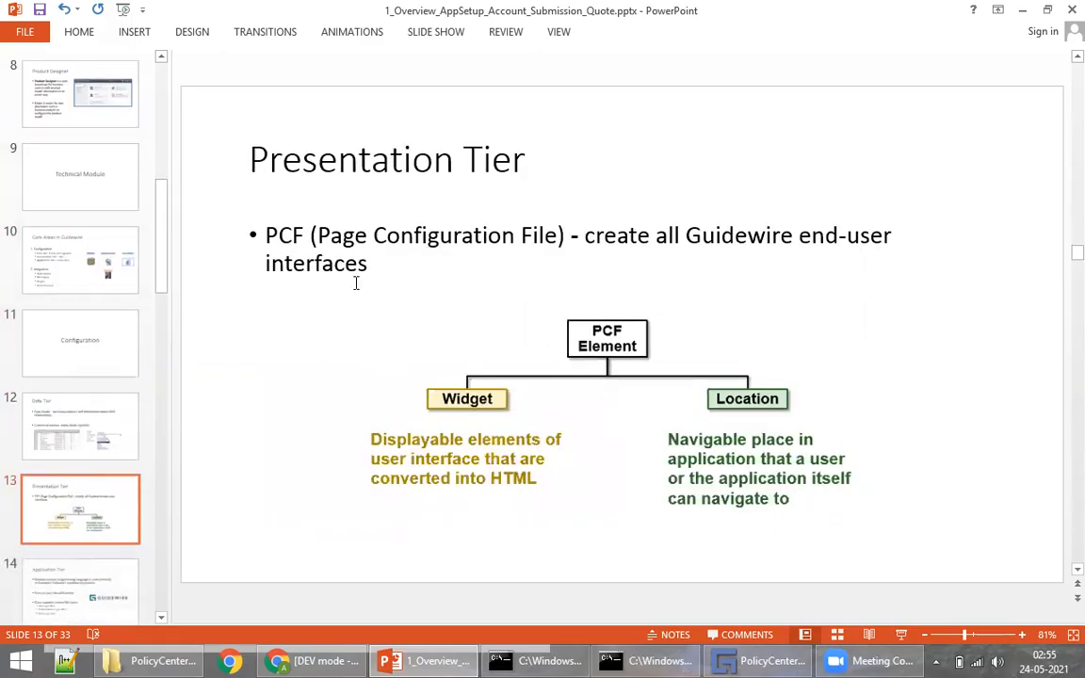
left_click(315, 660)
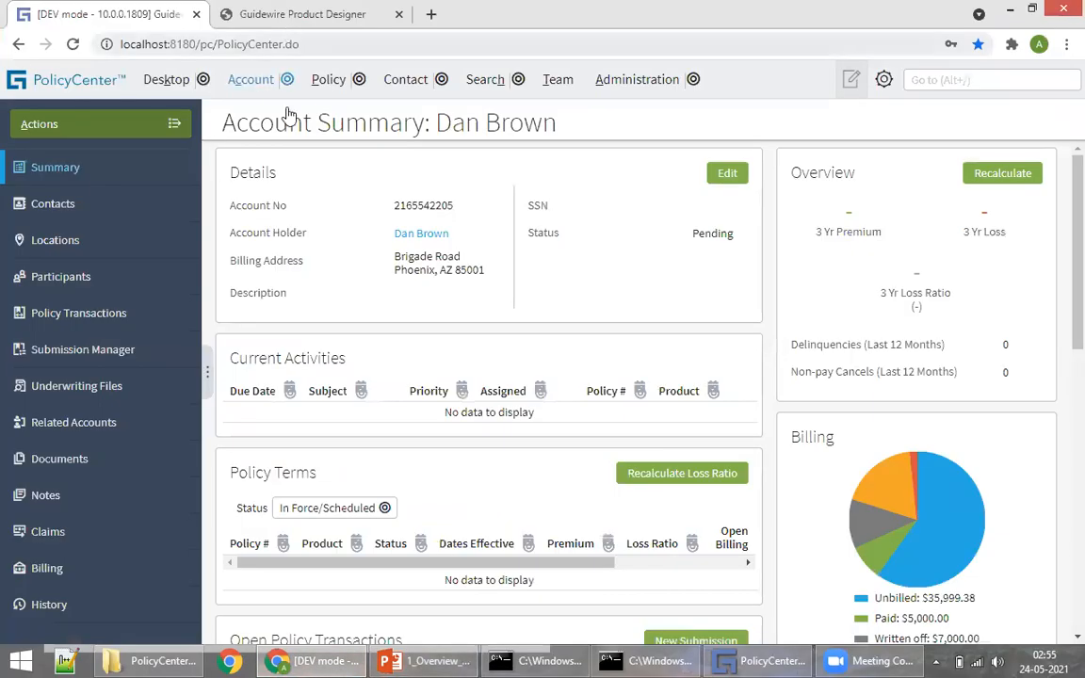
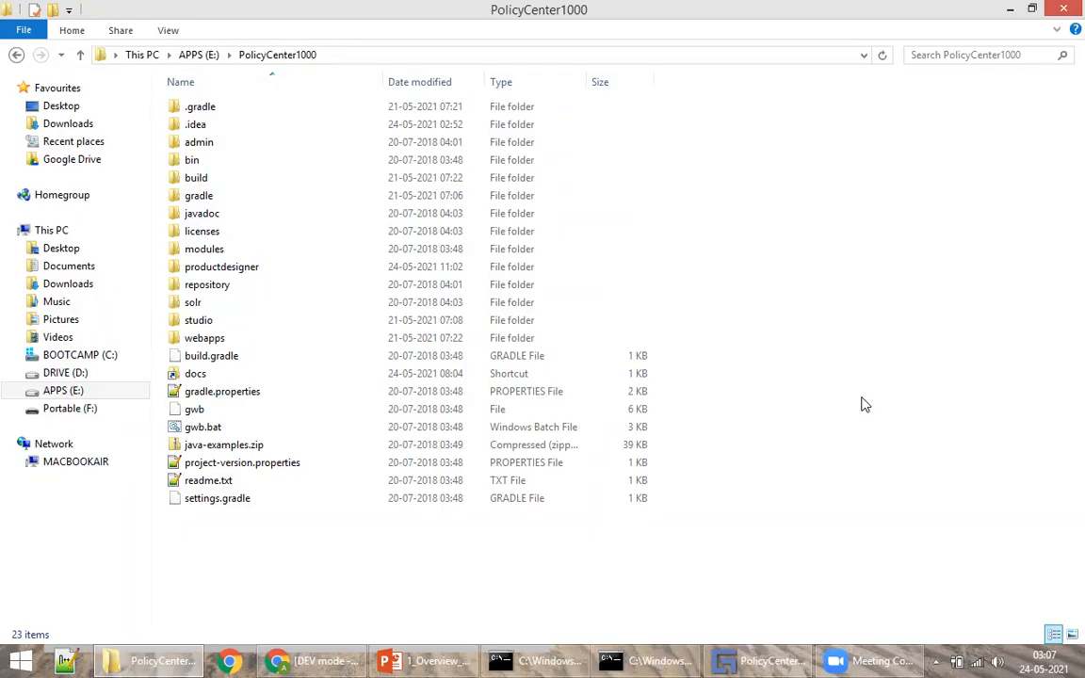
left_click(301, 285)
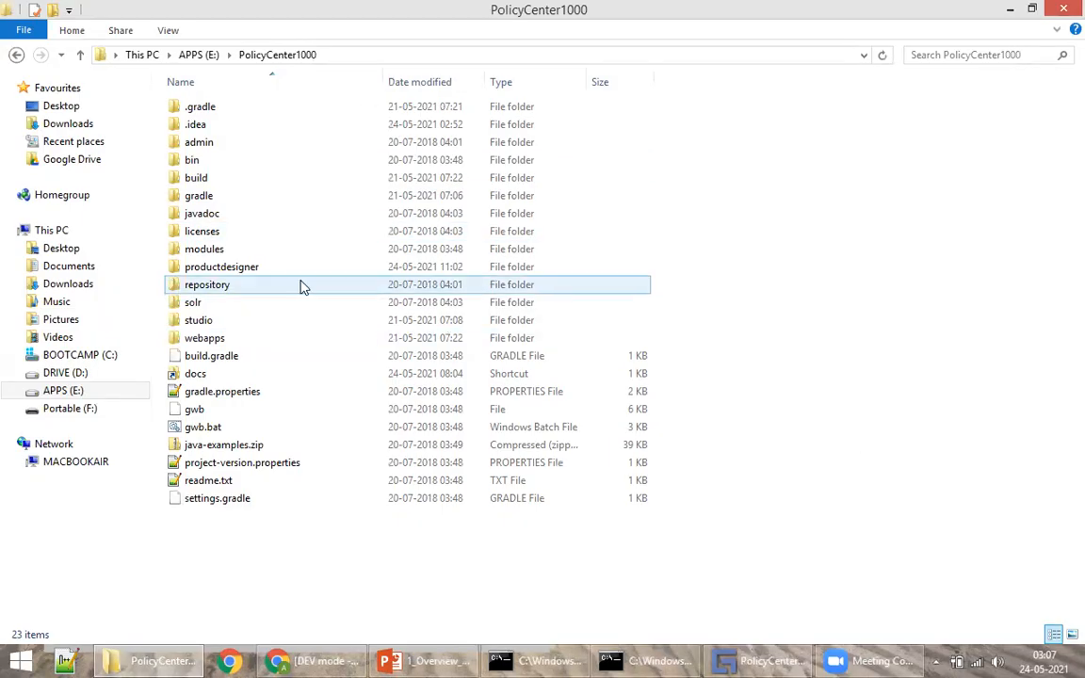
left_click(292, 179)
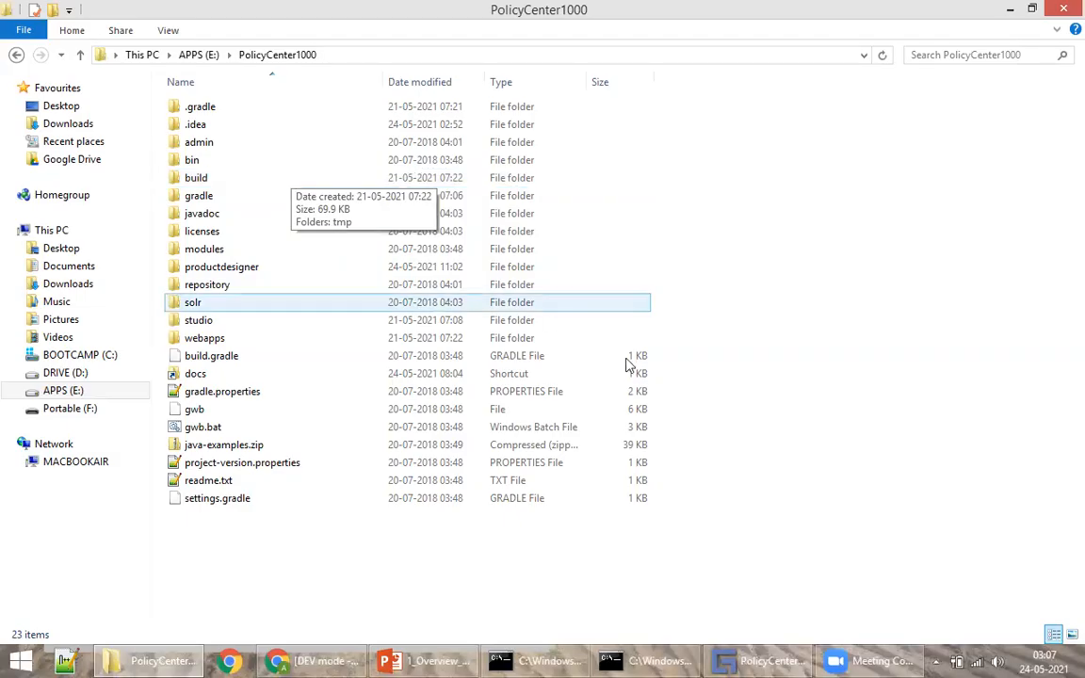
left_click(348, 336)
left_click(750, 524)
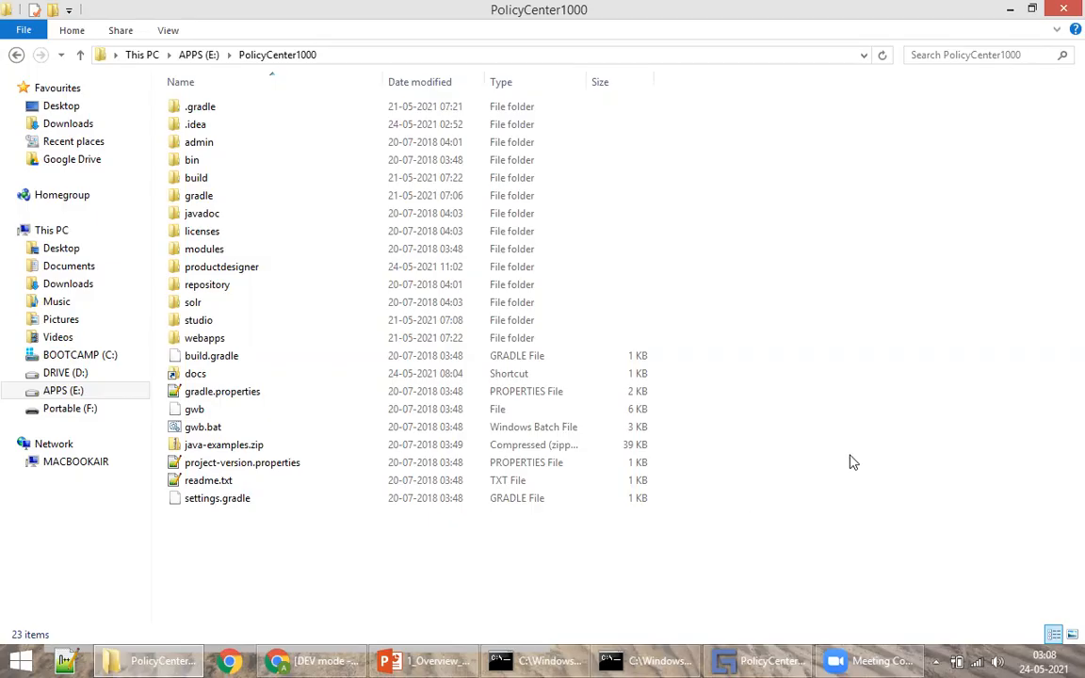
Step: Open the apache-ant-1.8.2 folder on the BOOTCAMP (C:) drive
left_click(141, 55)
double_click(252, 260)
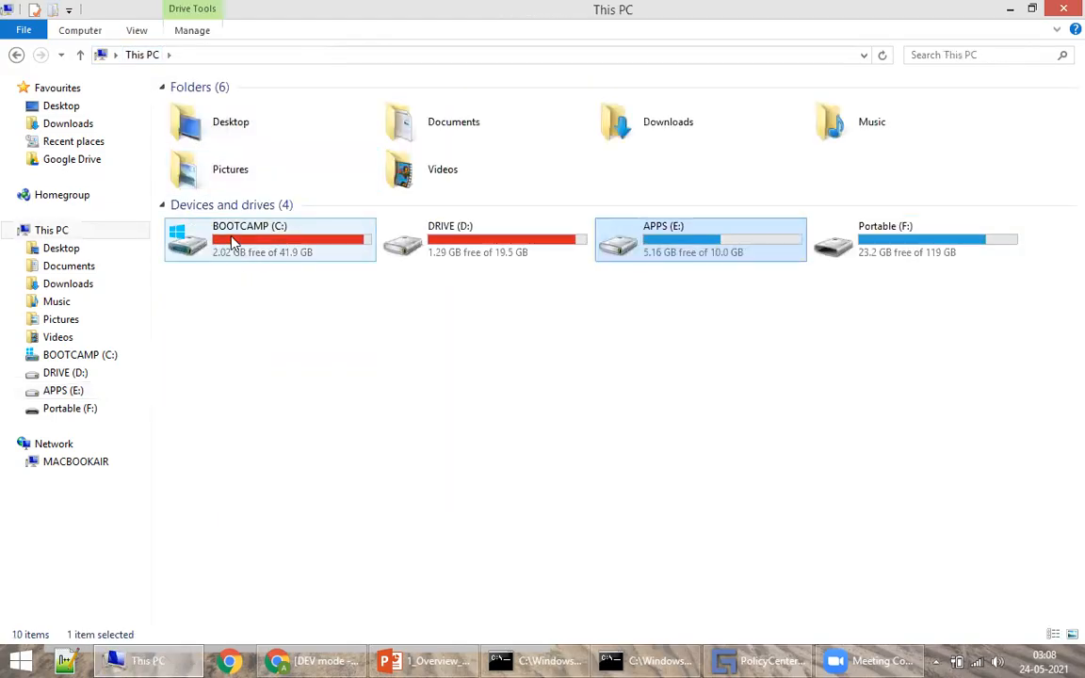
left_click(212, 238)
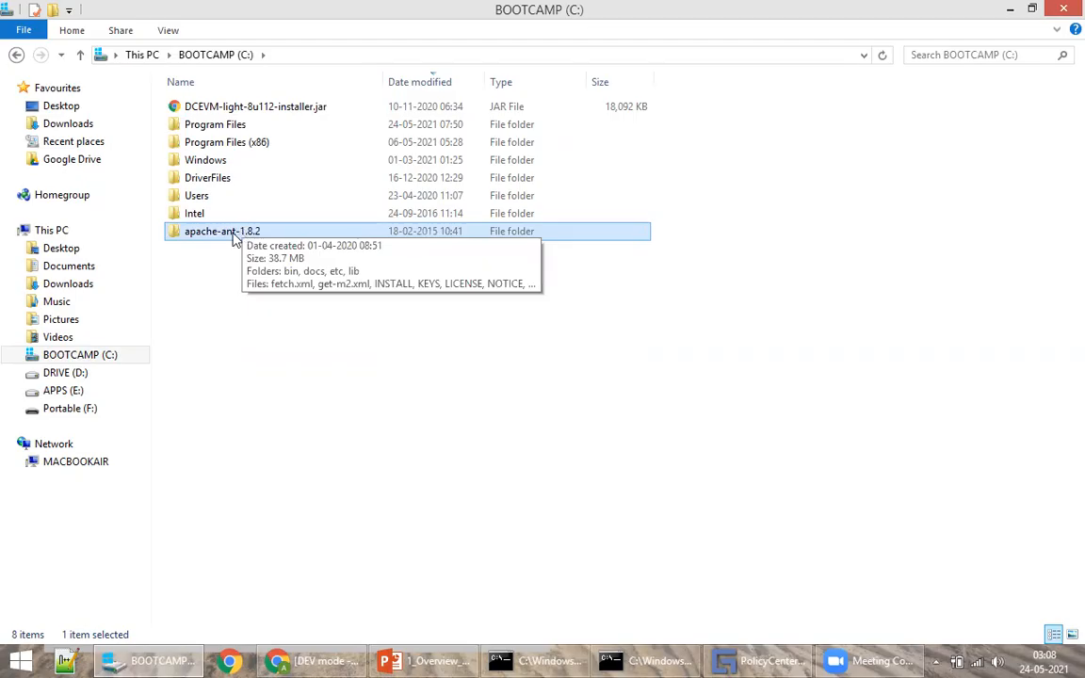
double_click(234, 236)
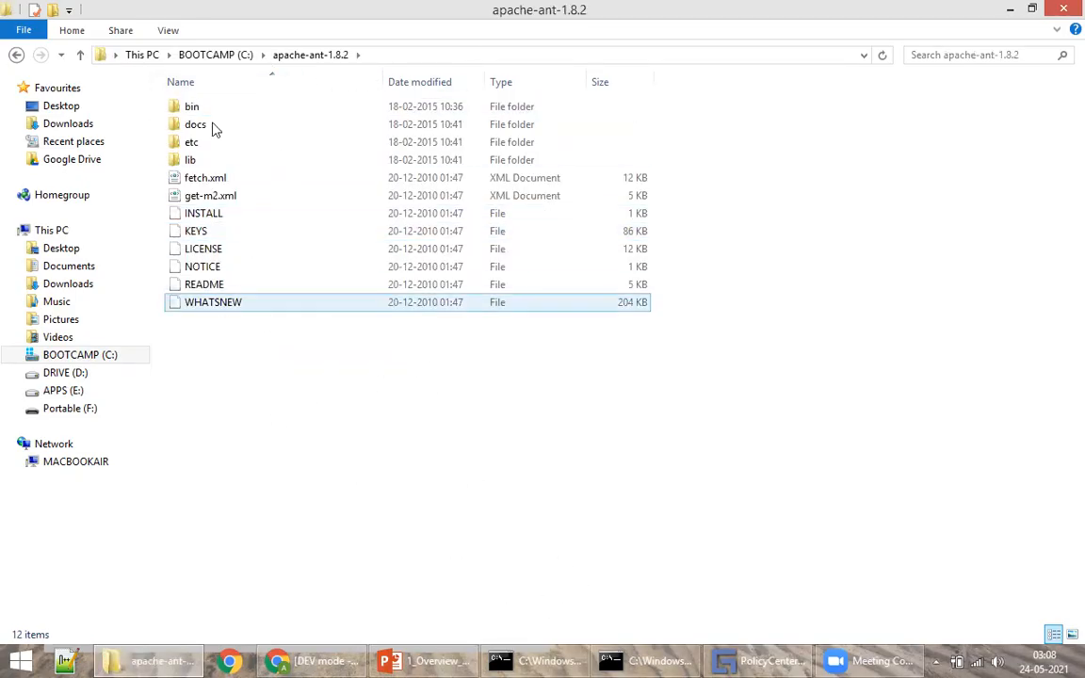
Step: Browse Program Files (x86) and Program Files\Java\jdk1.8_112, then return to the C: root
left_click(215, 55)
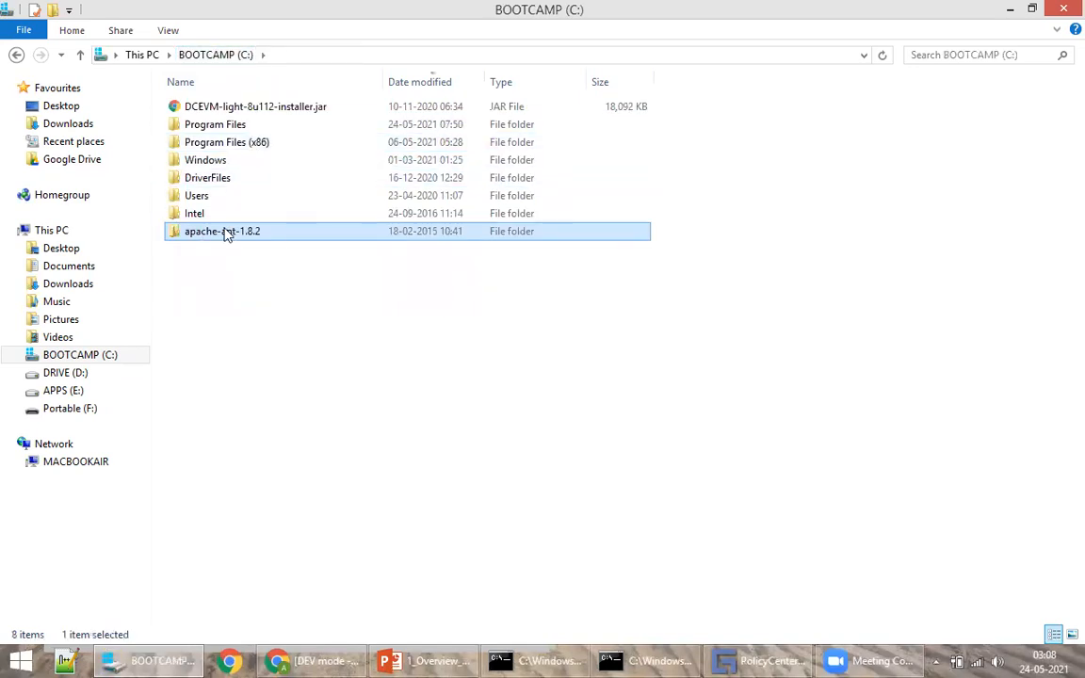
left_click(141, 55)
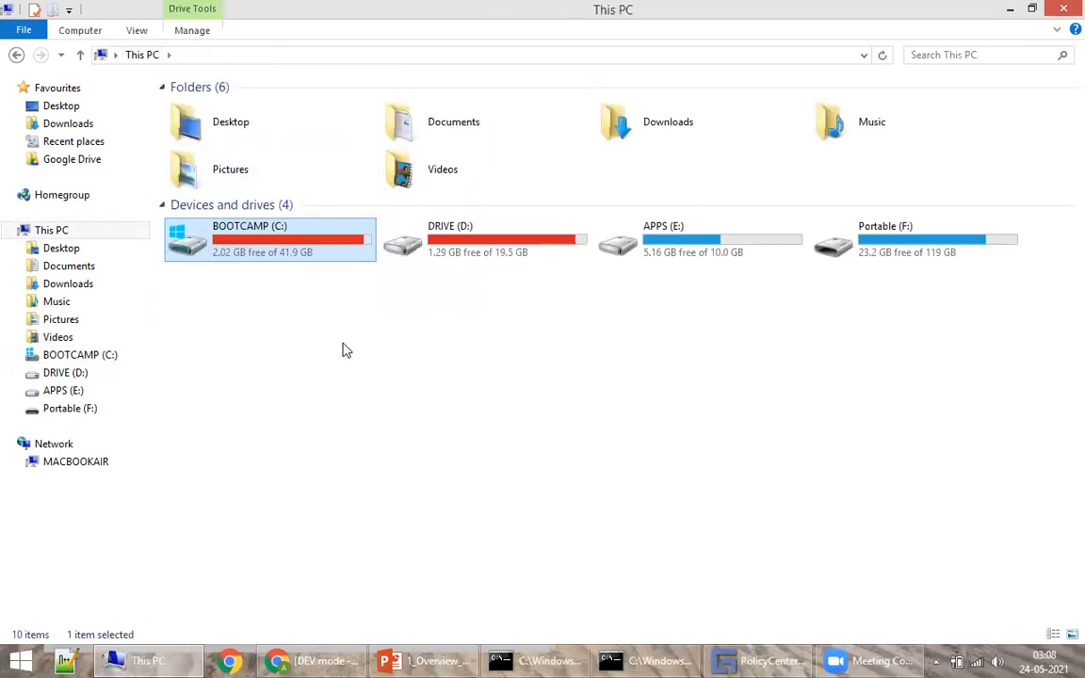
double_click(259, 240)
double_click(239, 146)
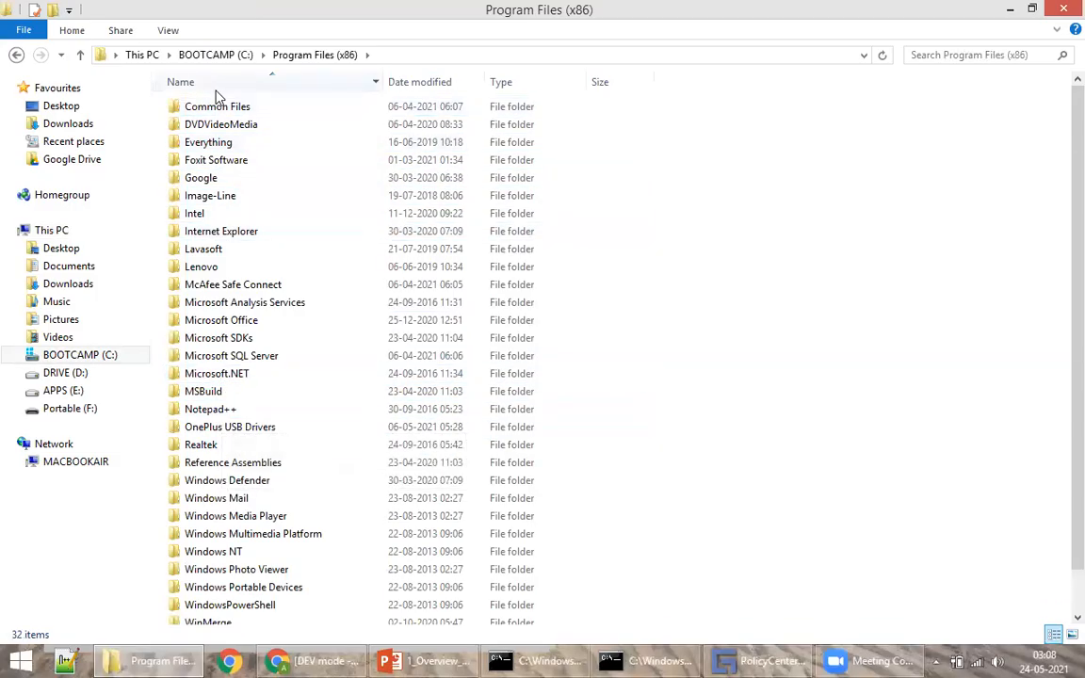
left_click(227, 60)
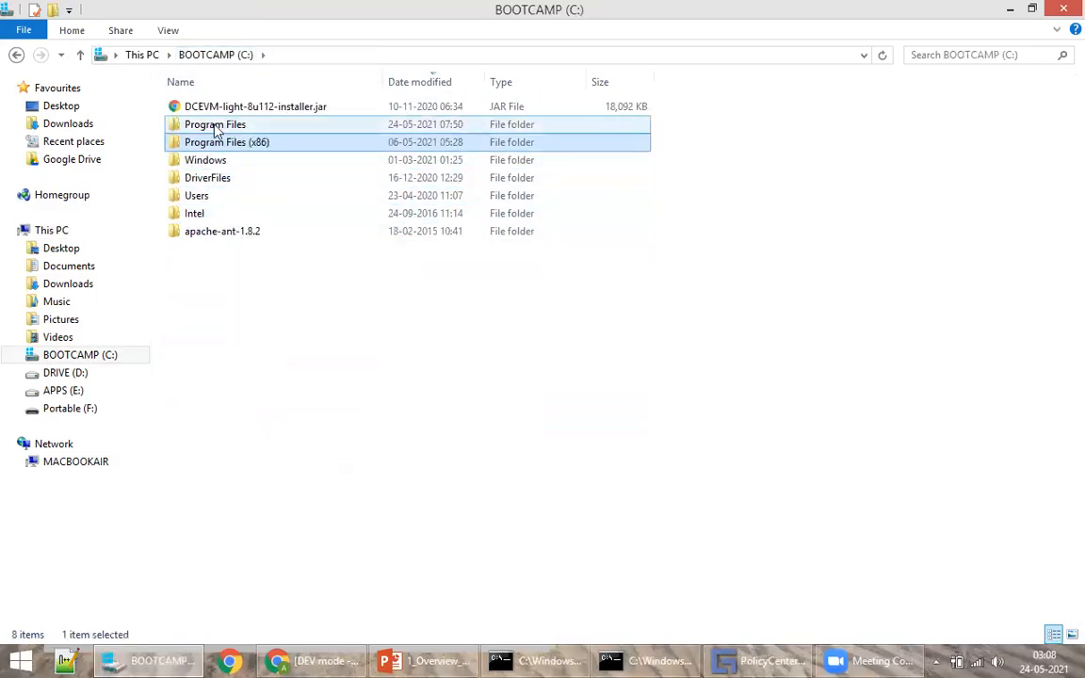
double_click(213, 125)
left_click(212, 287)
double_click(212, 288)
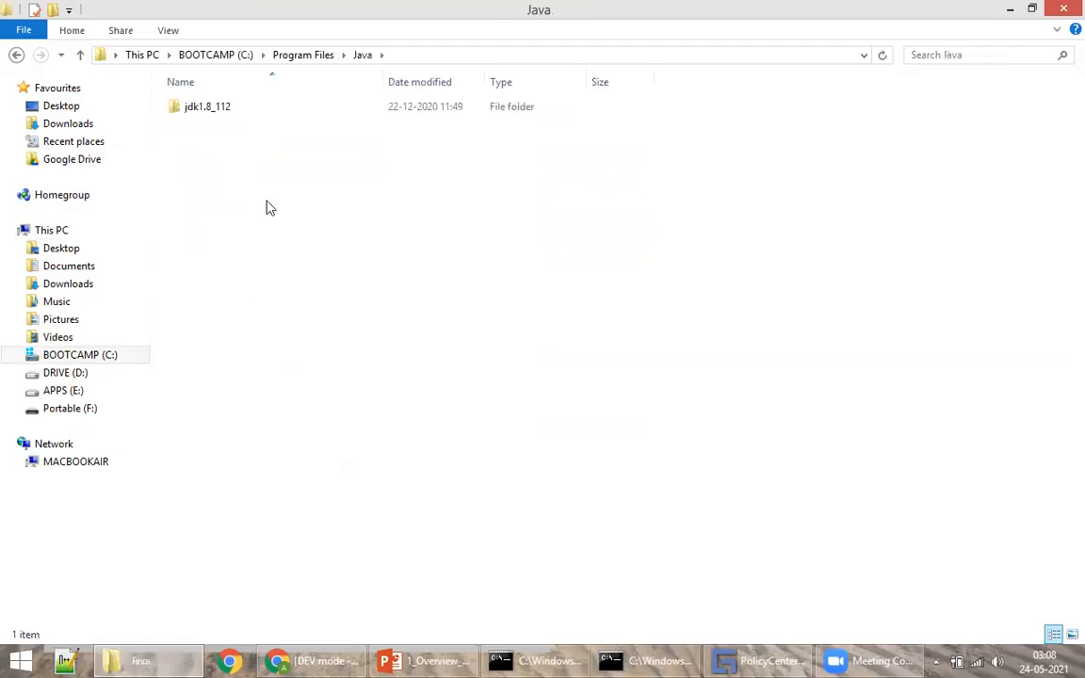
double_click(223, 107)
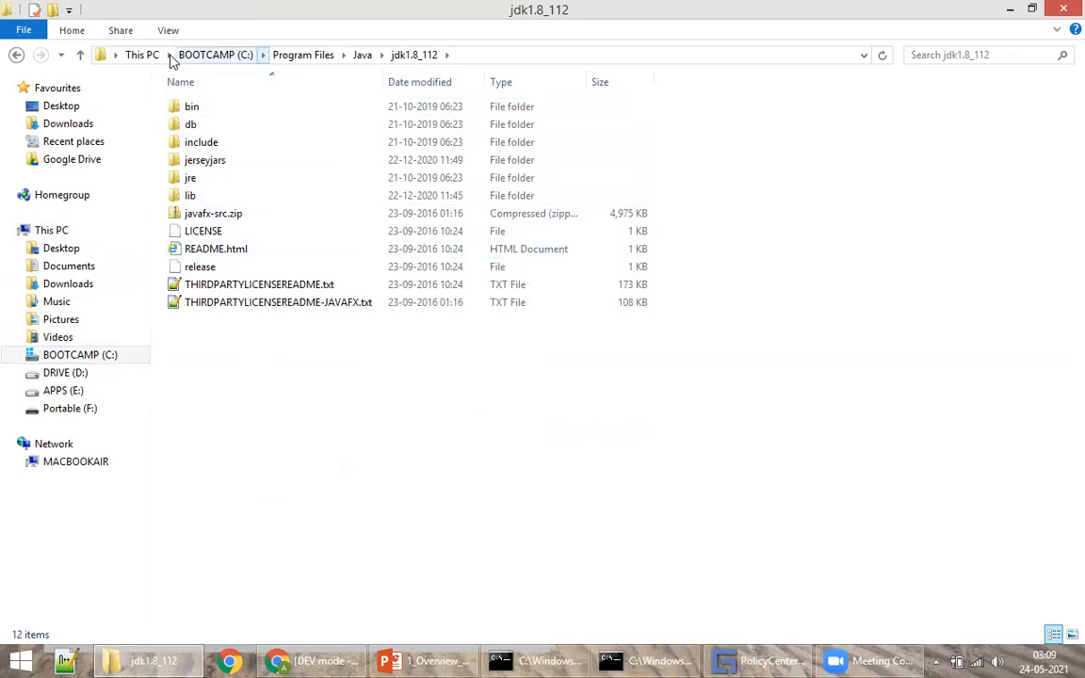
left_click(201, 60)
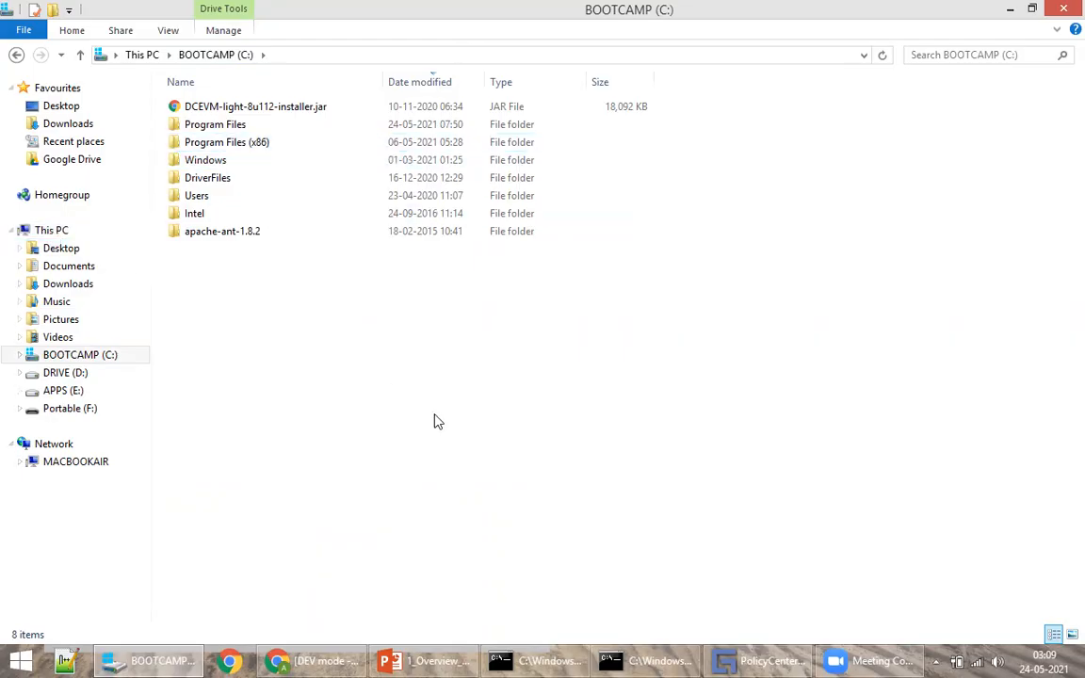
Step: Open This PC's Environment Variables and select the ANT_HOME system variable (C:\apache-ant-1.8.2)
right_click(51, 231)
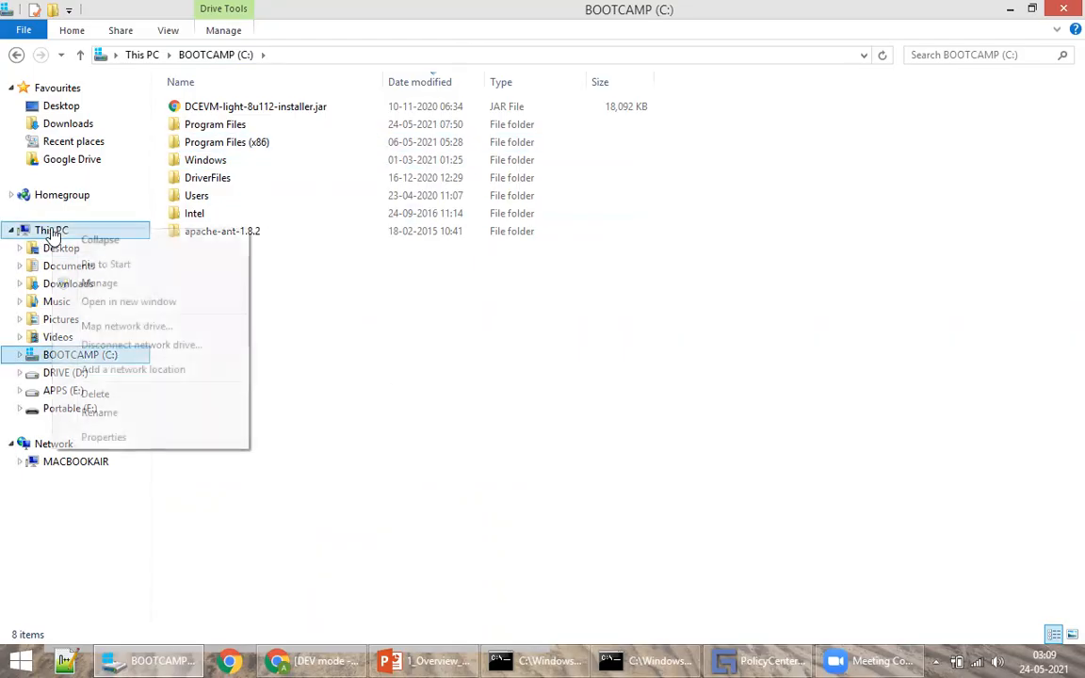
left_click(103, 438)
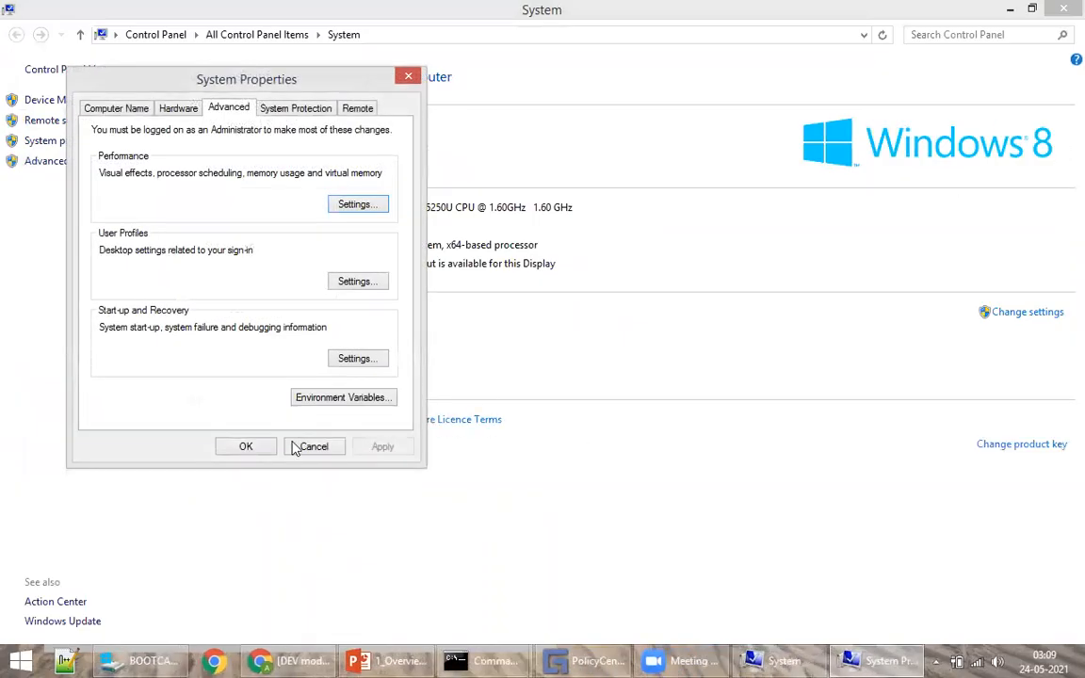
left_click(339, 401)
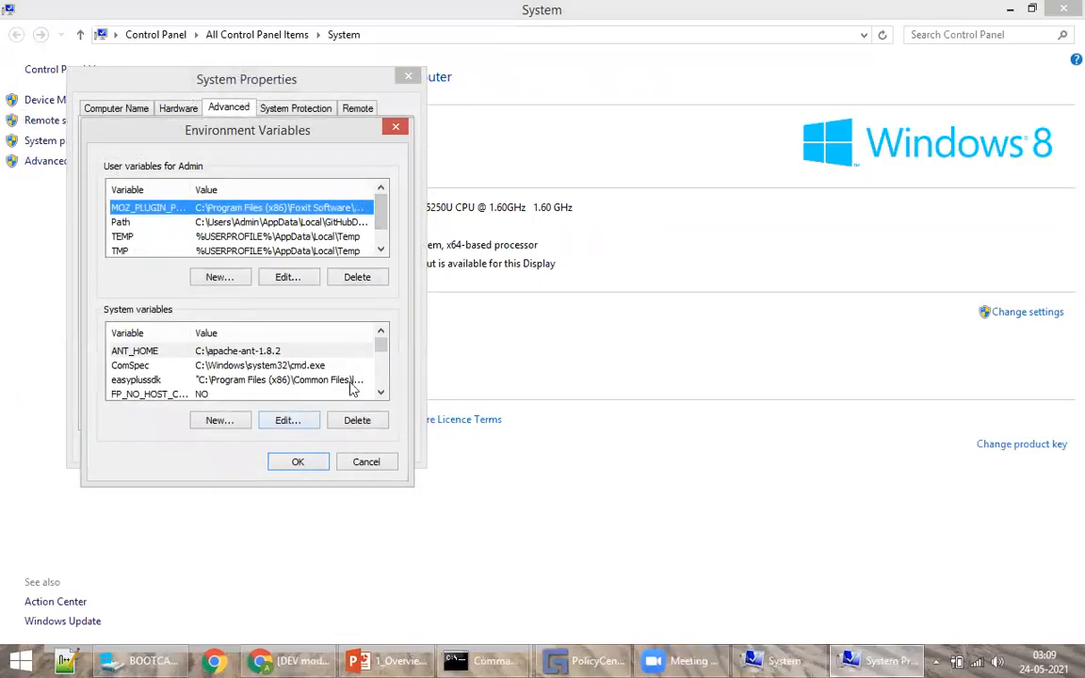
left_click(380, 393)
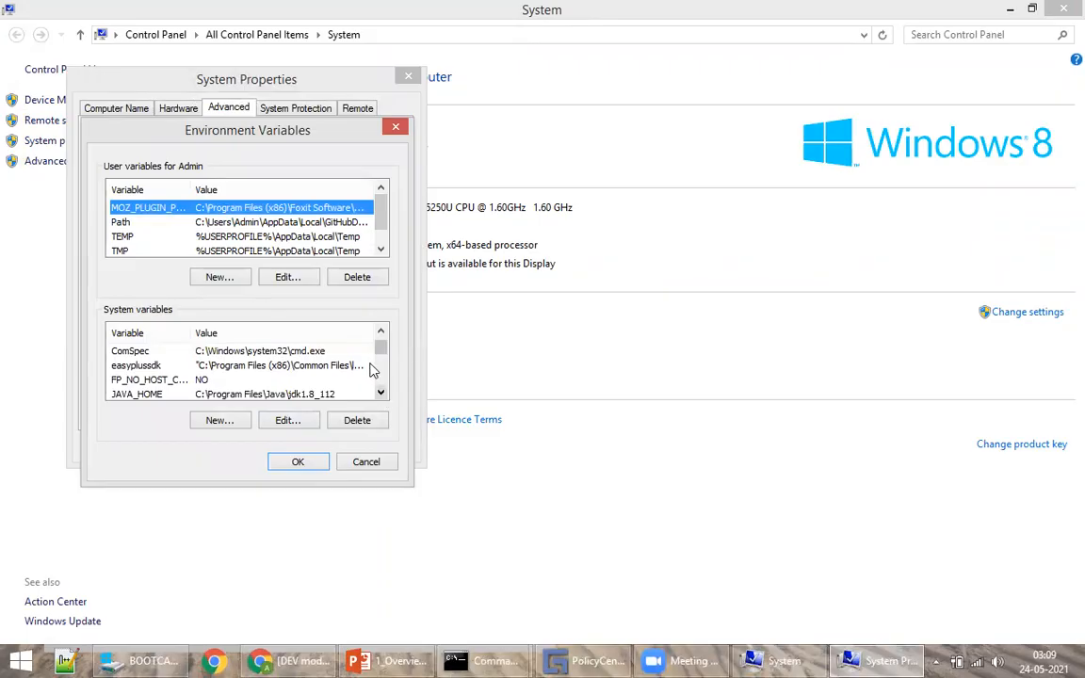
left_click(380, 331)
left_click(260, 366)
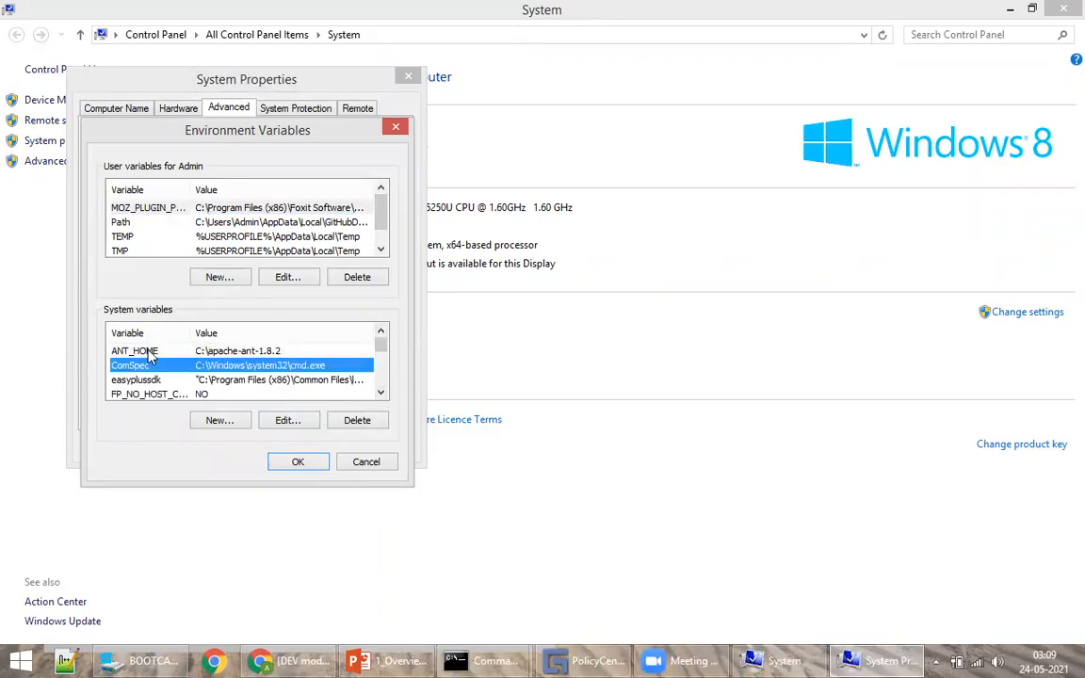
left_click(132, 350)
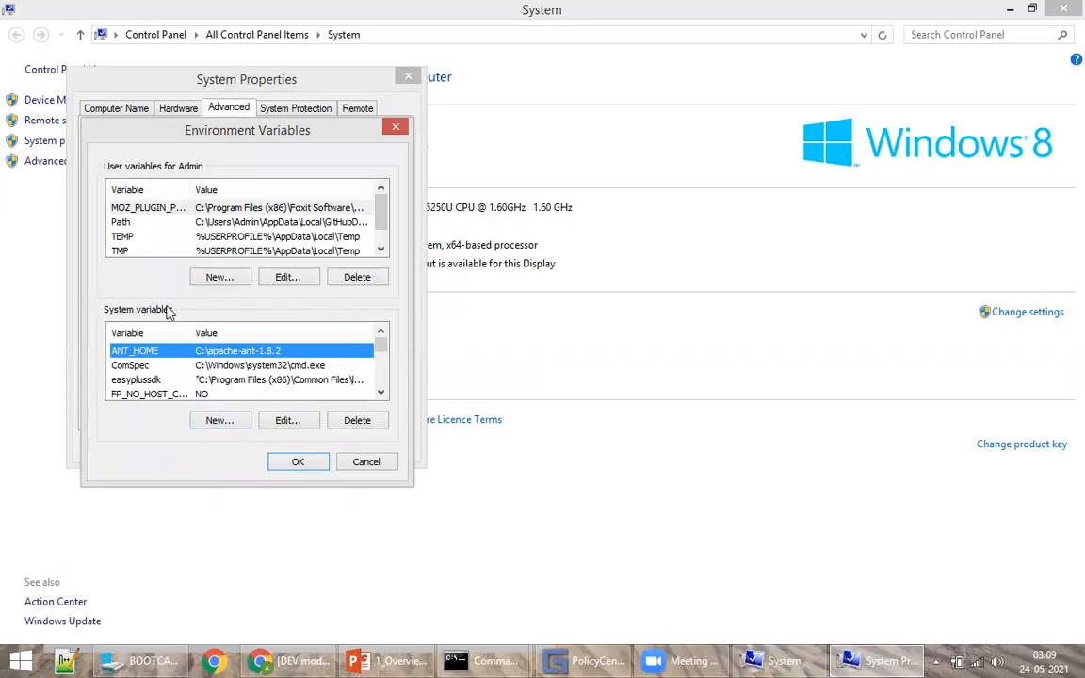
Step: Start a new system variable, paste the apache-ant-1.8.2 path from Explorer, then cancel it
left_click(218, 426)
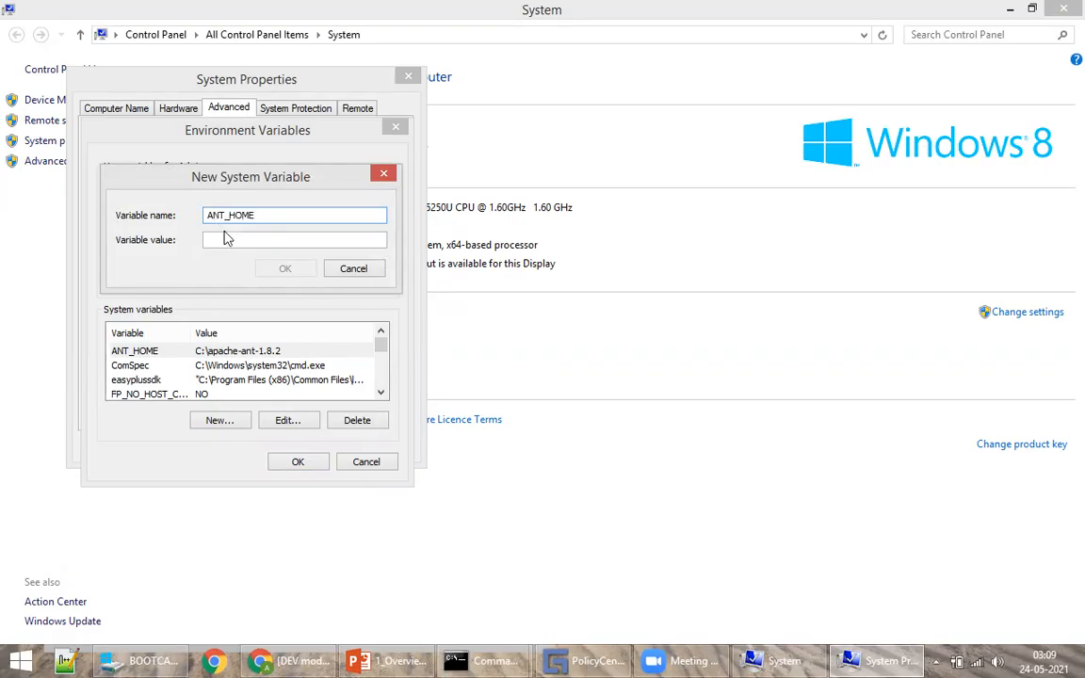
left_click(141, 661)
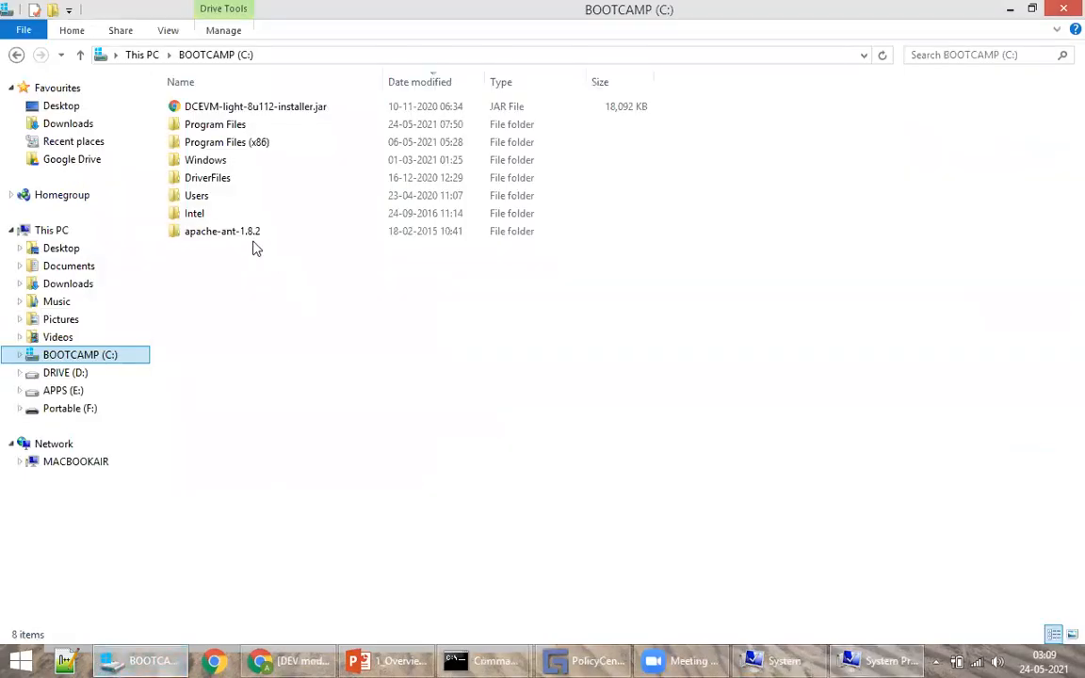
left_click(375, 53)
key("ctrl+c")
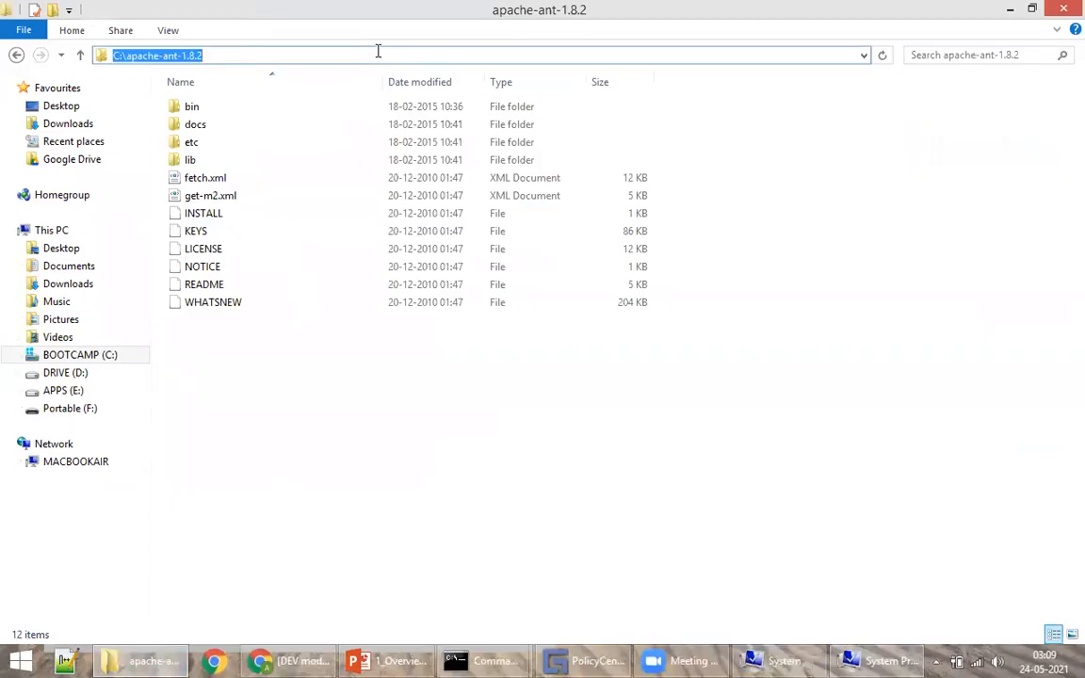
left_click(291, 659)
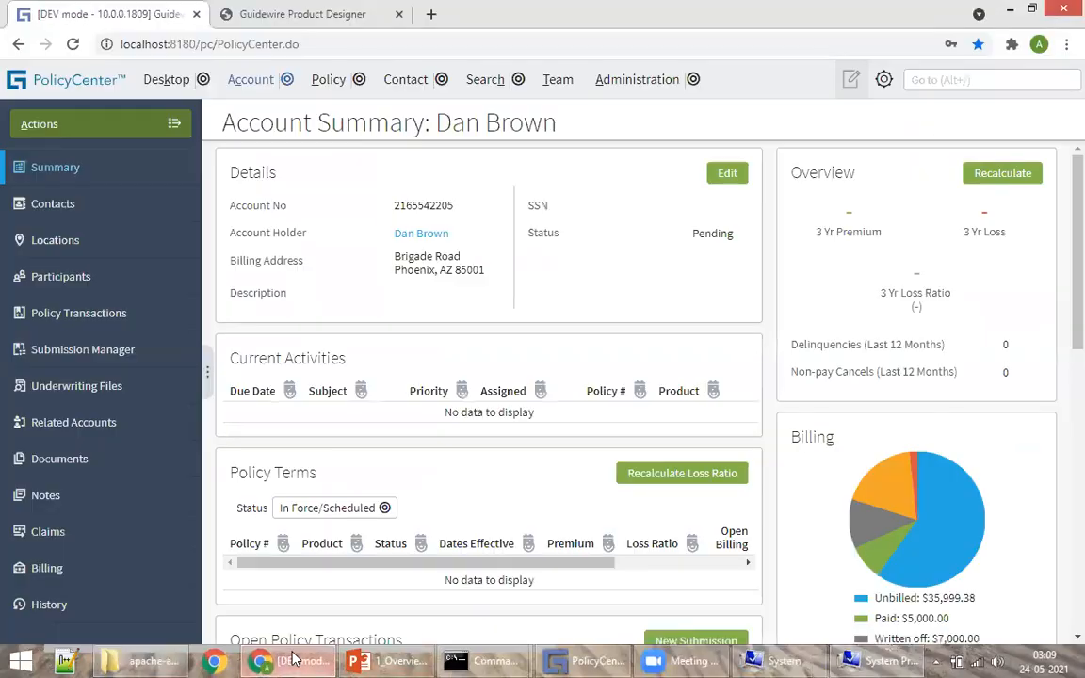
left_click(881, 660)
key("ctrl+v")
left_click(351, 271)
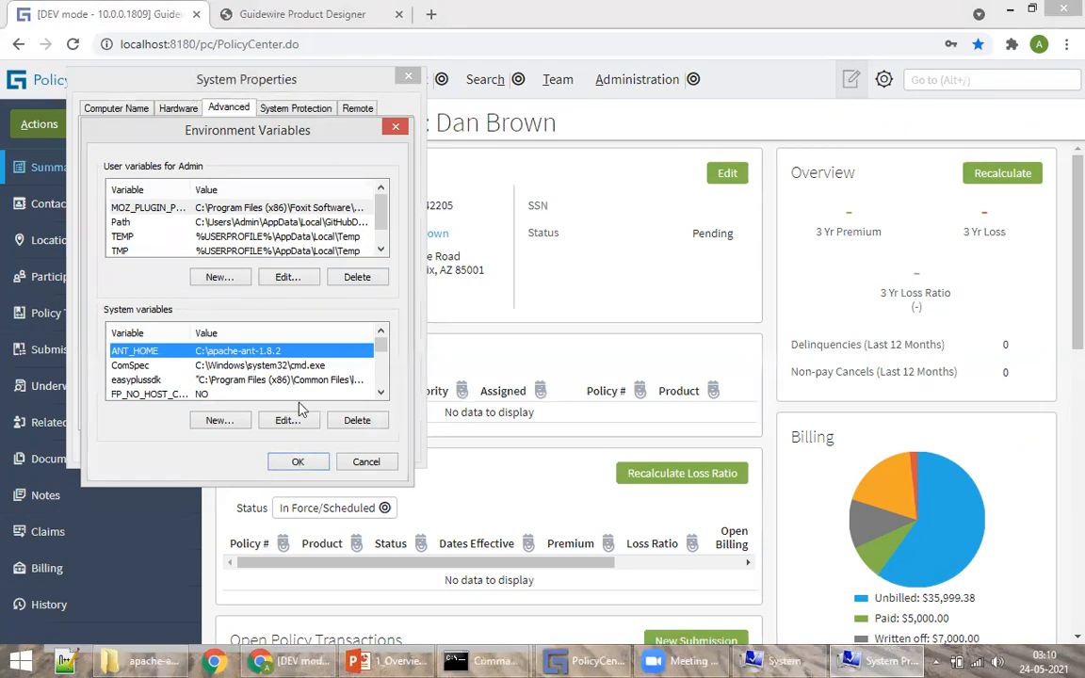
Step: Select the JAVA_HOME system variable, abandoning a started new variable
scroll(341, 355, "down", 2)
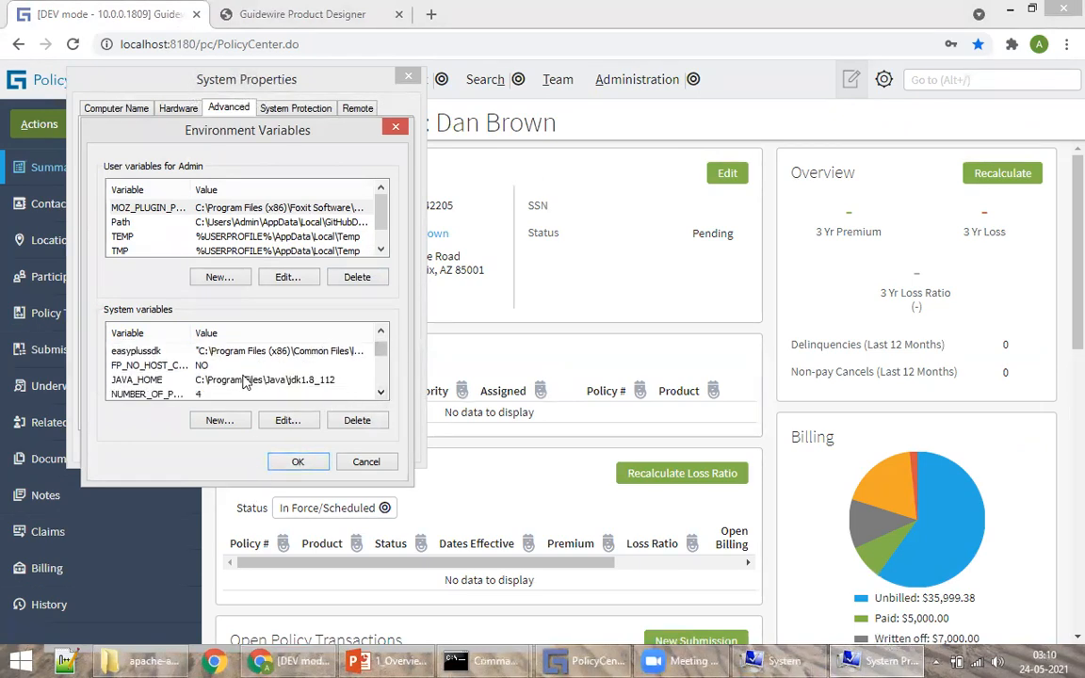
left_click(245, 380)
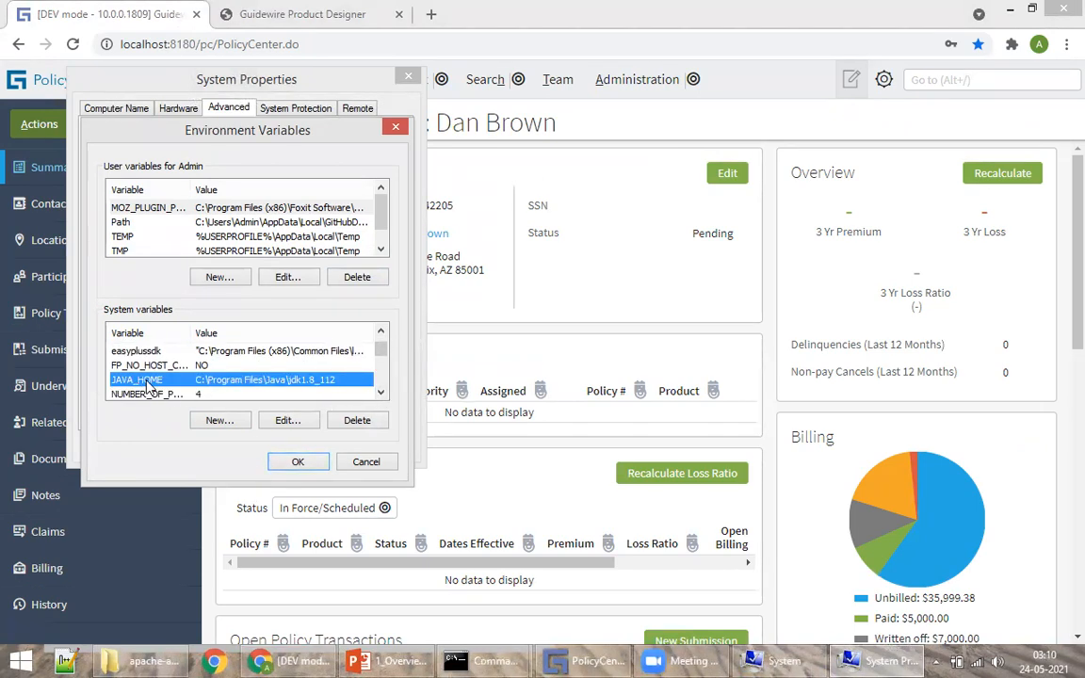
left_click(219, 420)
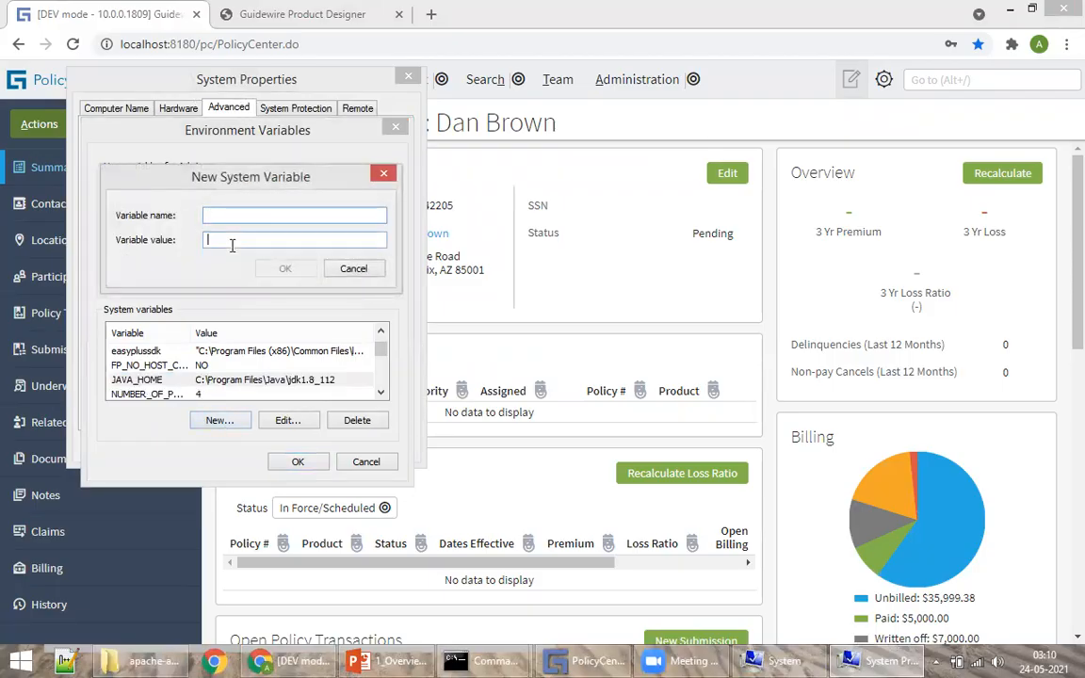
left_click(353, 269)
left_click(266, 379)
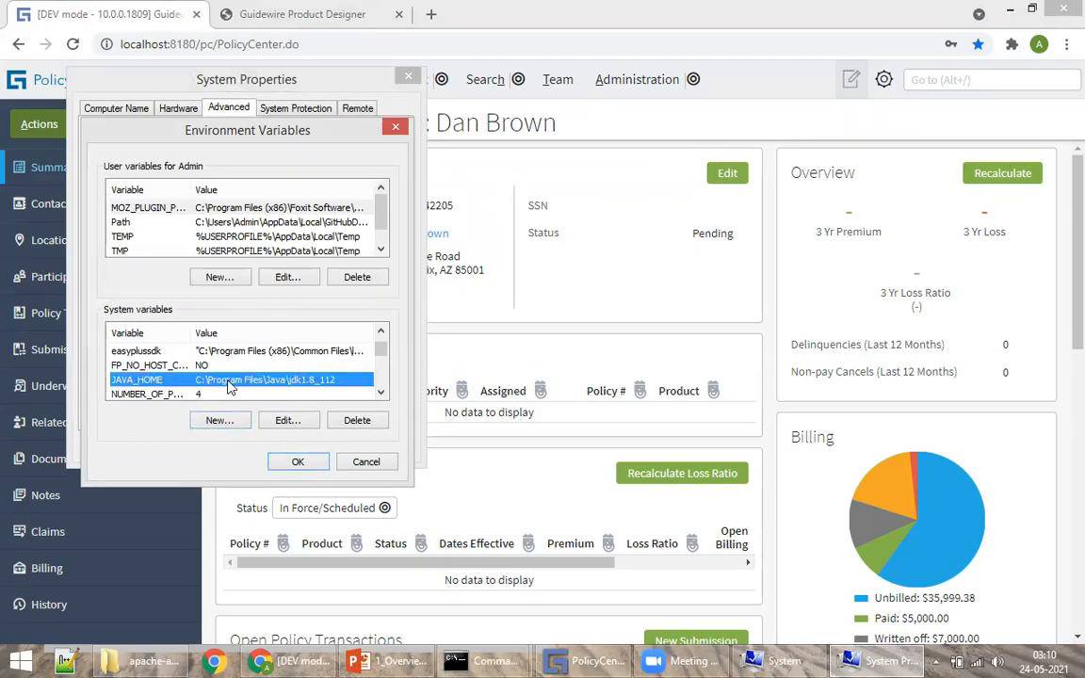
left_click(381, 393)
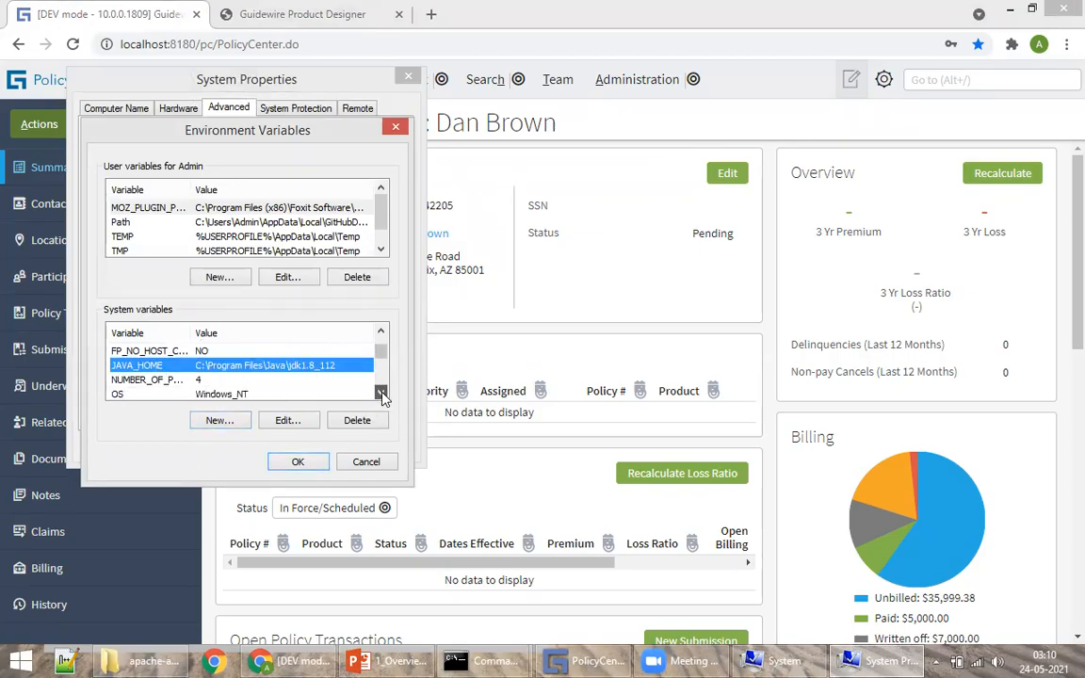
left_click(380, 394)
left_click(381, 394)
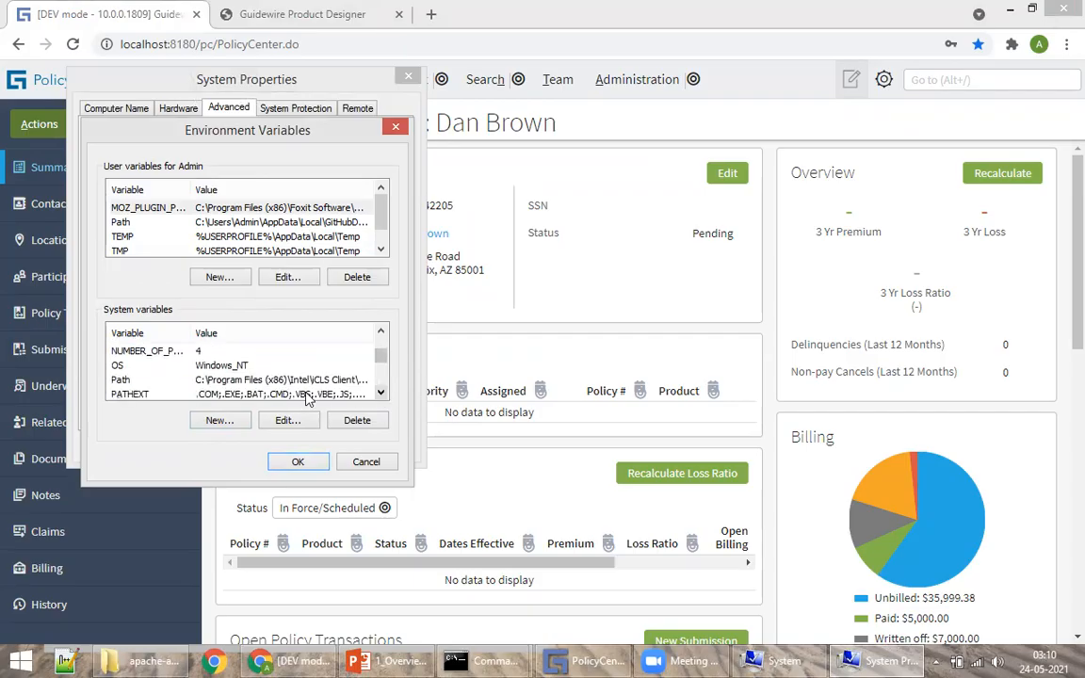
Step: Inspect the ANT_HOME bin entry in the Path variable, then cancel out of all dialogs
left_click(159, 380)
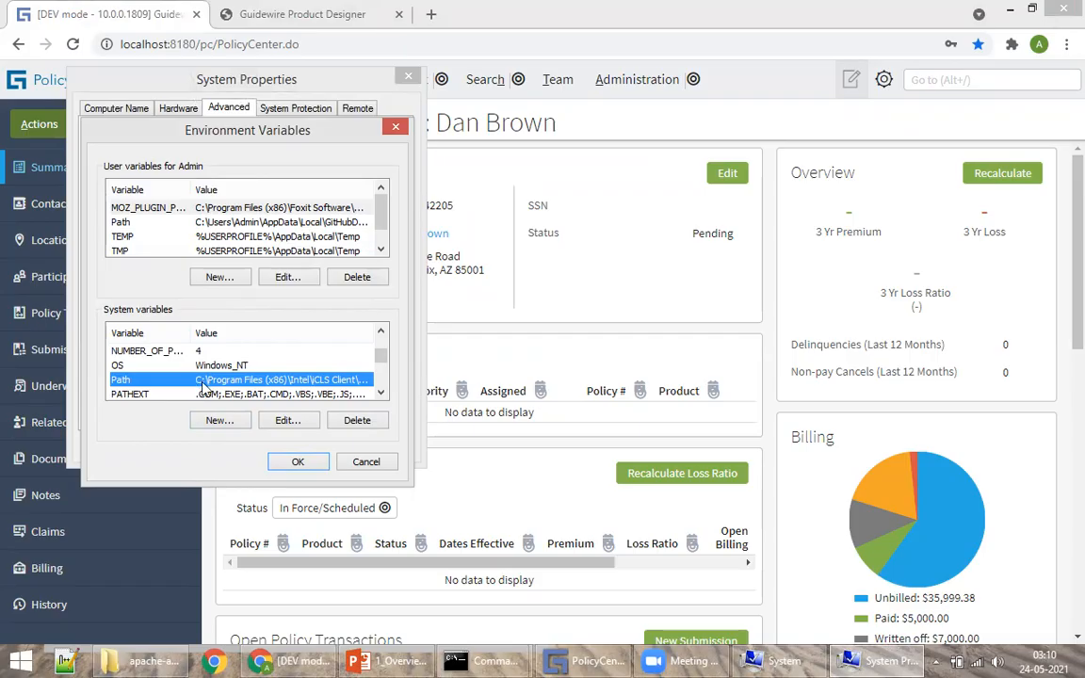
left_click(289, 422)
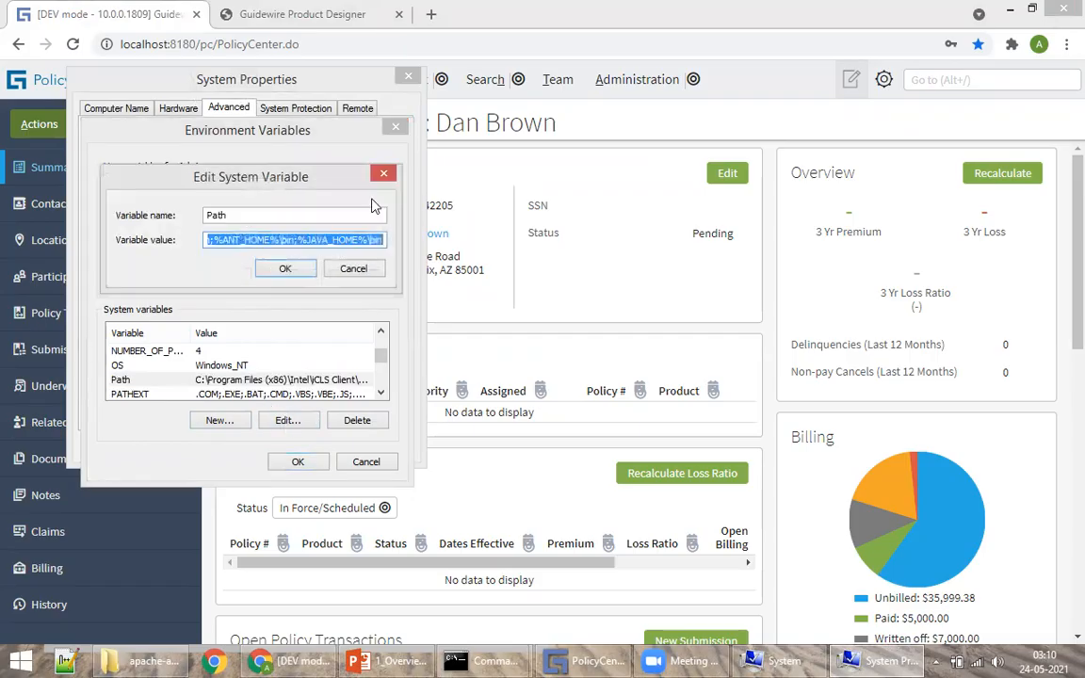
left_click(228, 239)
left_click_drag(218, 240, 378, 238)
left_click(308, 240)
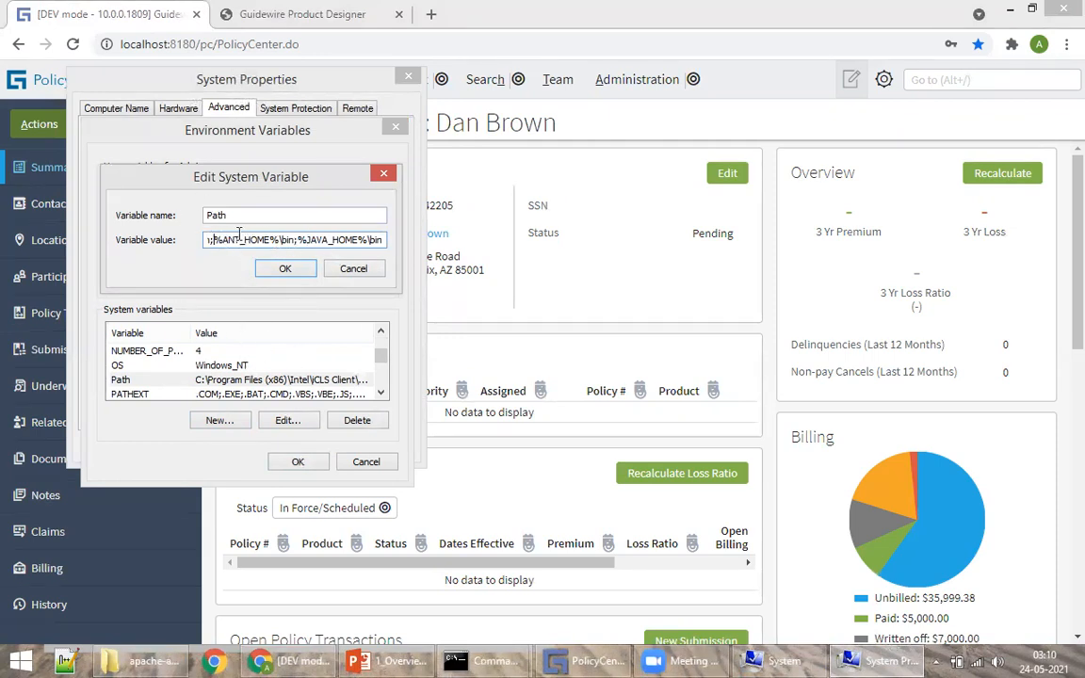
left_click_drag(223, 239, 281, 235)
left_click(311, 240)
left_click(352, 270)
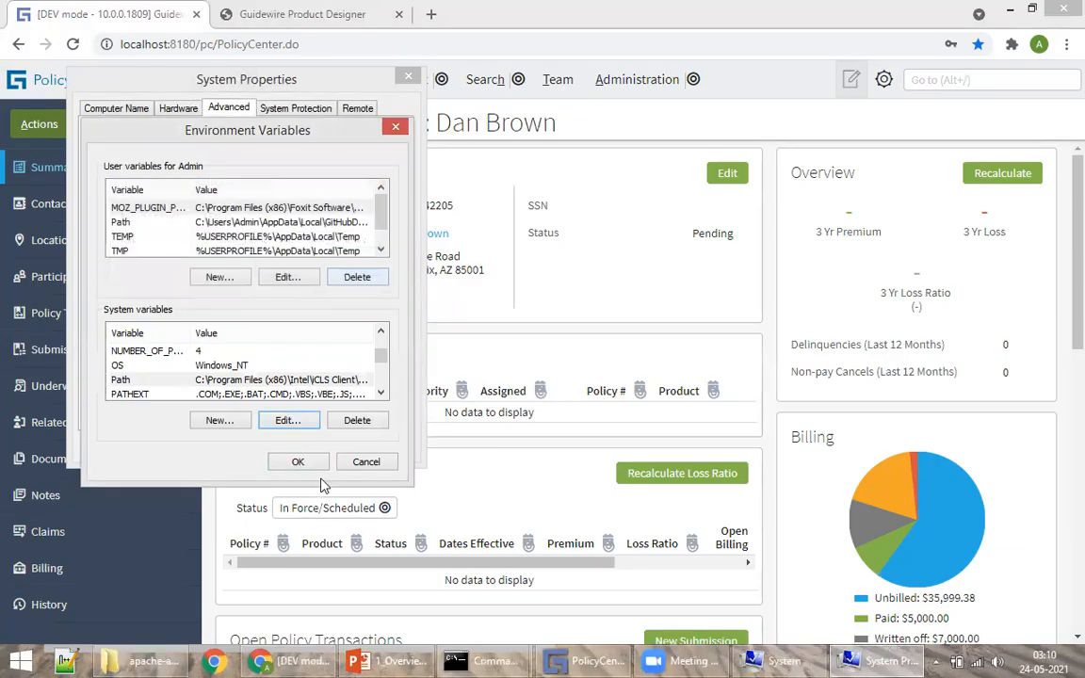
left_click(366, 462)
left_click(314, 447)
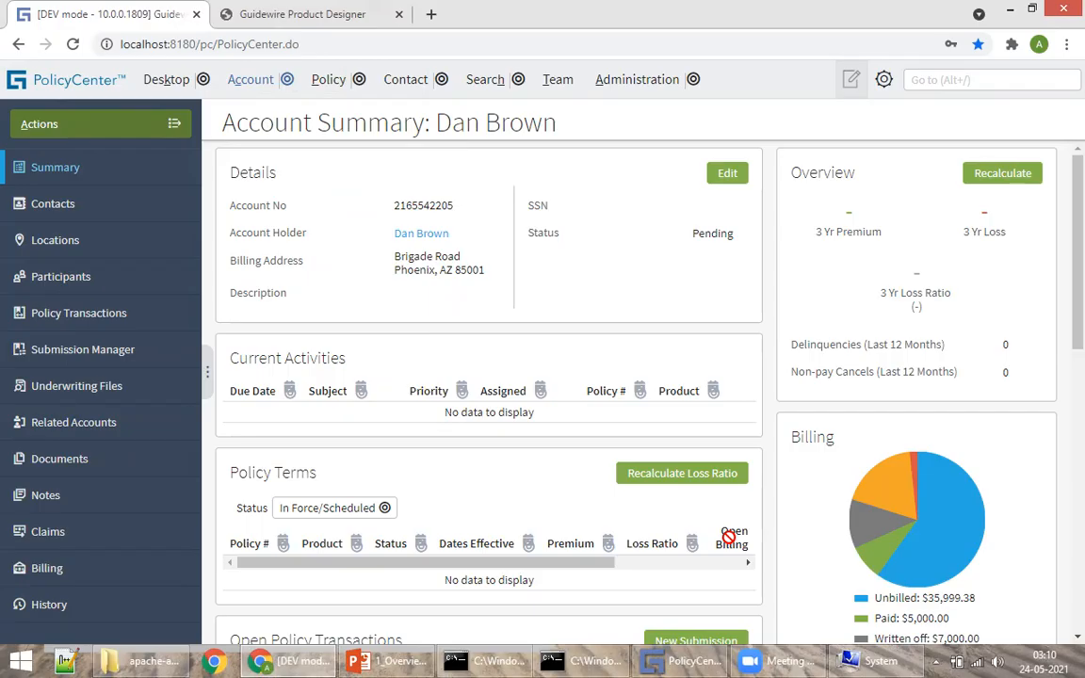
Step: Launch cmd from search, hide the Product Designer console and close its browser tab
left_click(1047, 188)
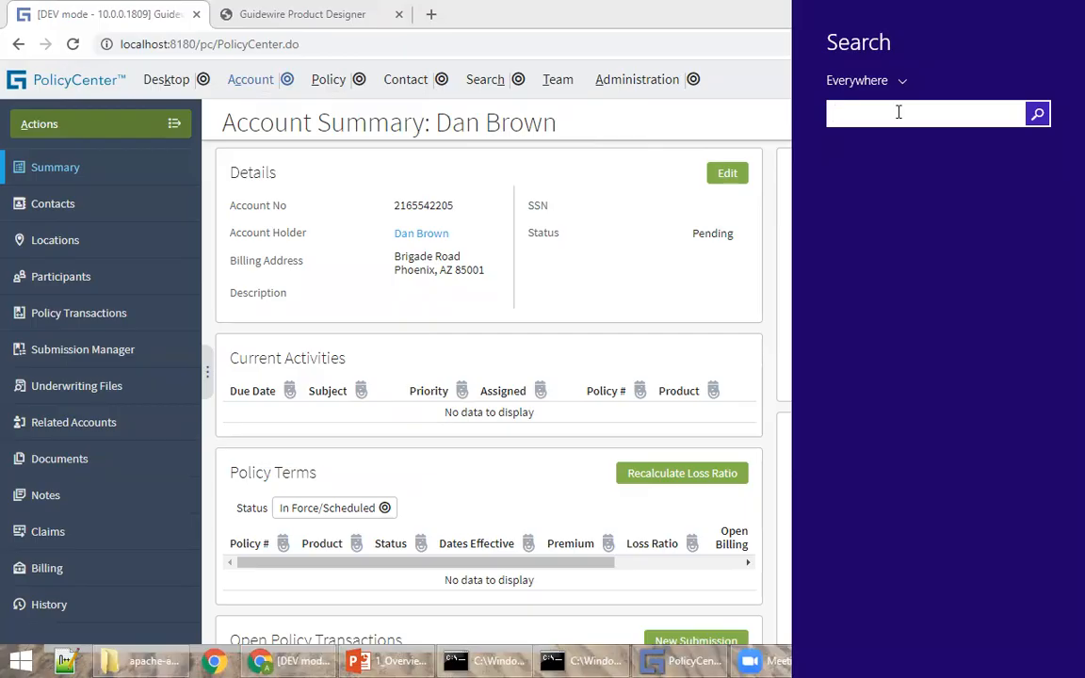
type("cmd")
key("Return")
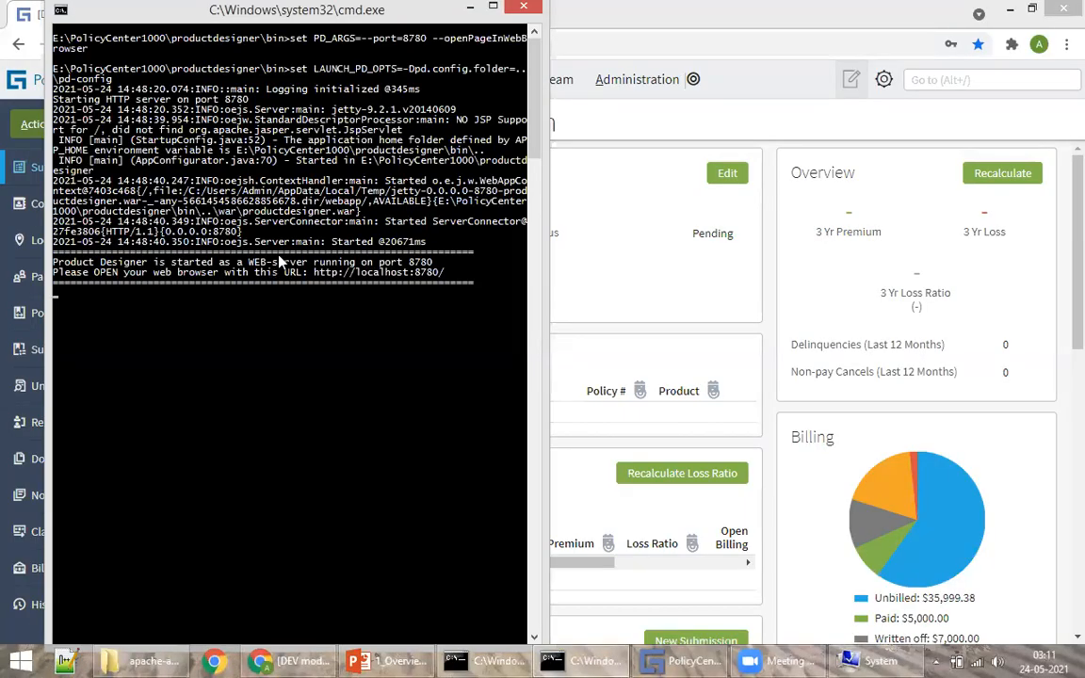
left_click_drag(503, 8, 499, 113)
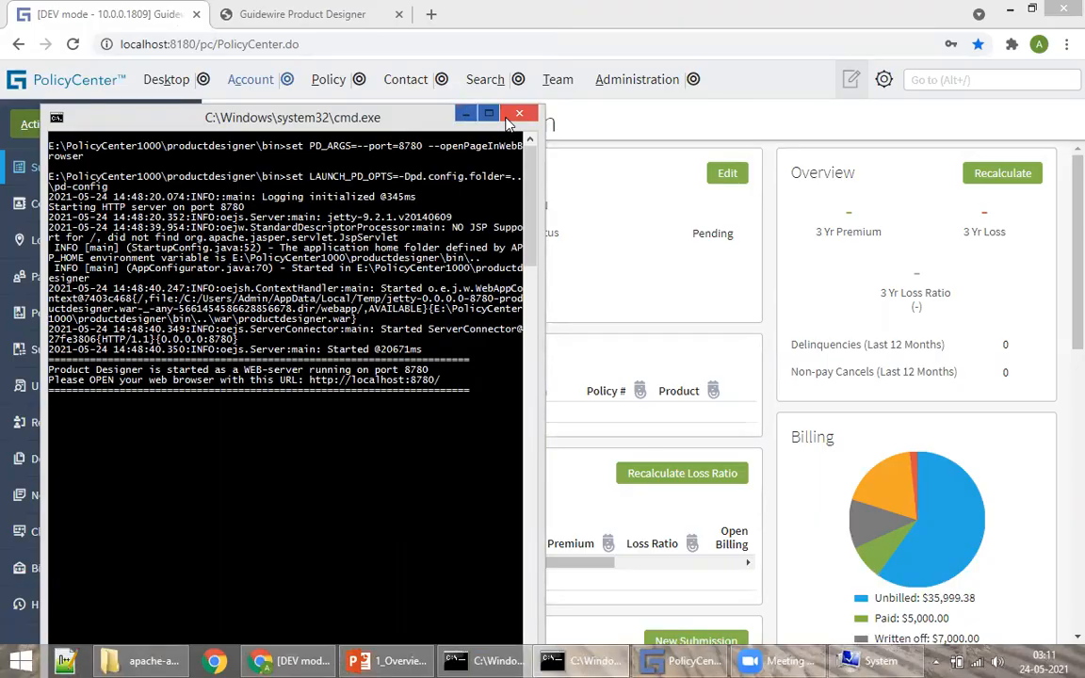
left_click(462, 113)
left_click(398, 14)
Step: Open a new Command Prompt by running cmd from the Run dialog
mouse_move(1081, 4)
left_click(1059, 176)
type("run")
key("Return")
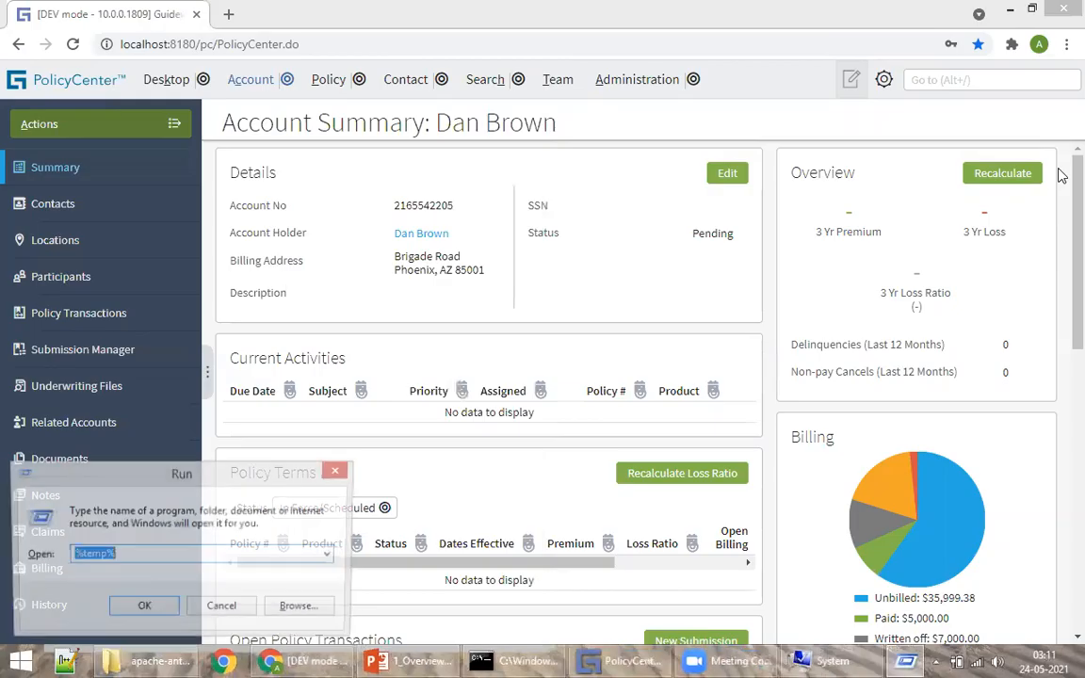
type("cmd")
key("Return")
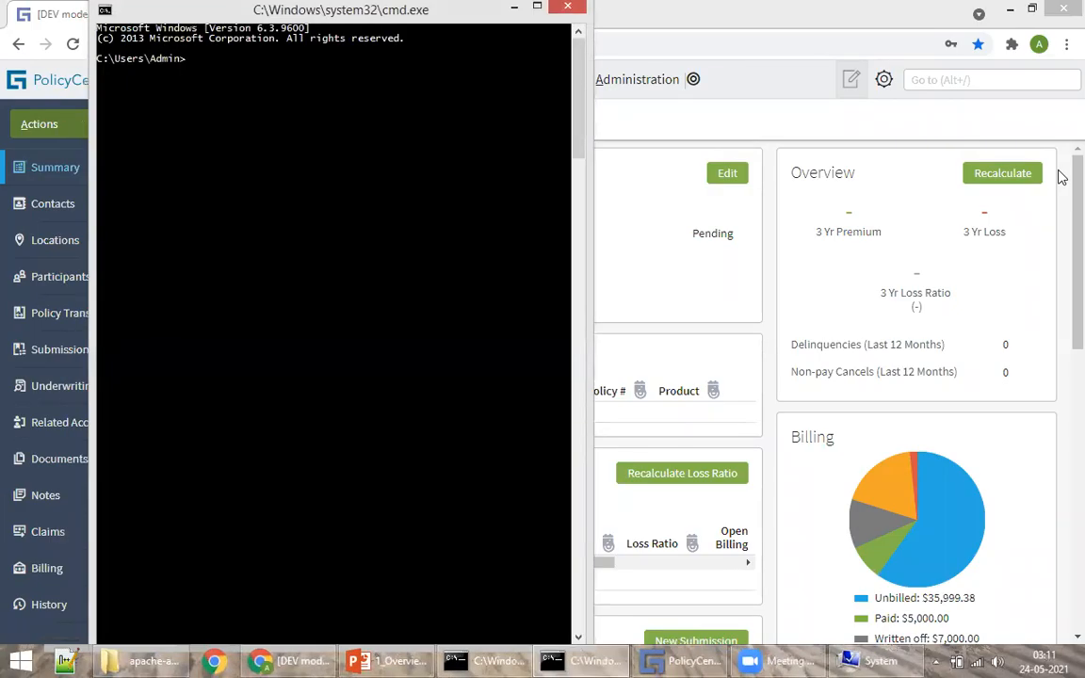
Step: Run java -version, which reports Java 1.8.0_112 with the DCEVM 64-bit server VM
type("java -version")
key("Return")
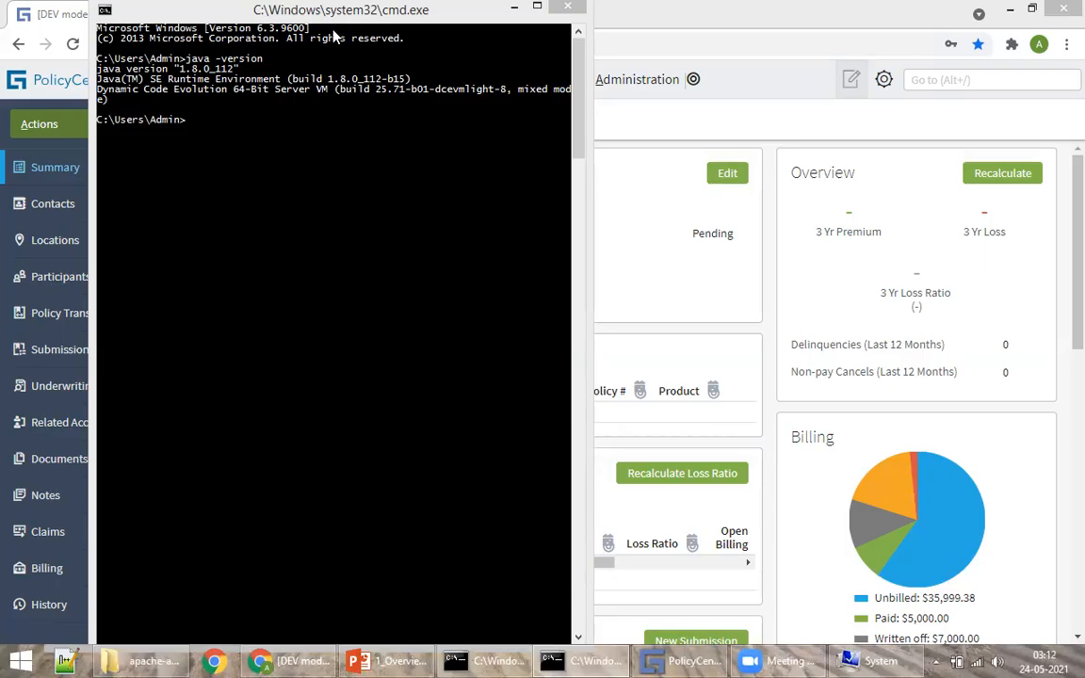
left_click_drag(291, 12, 279, 72)
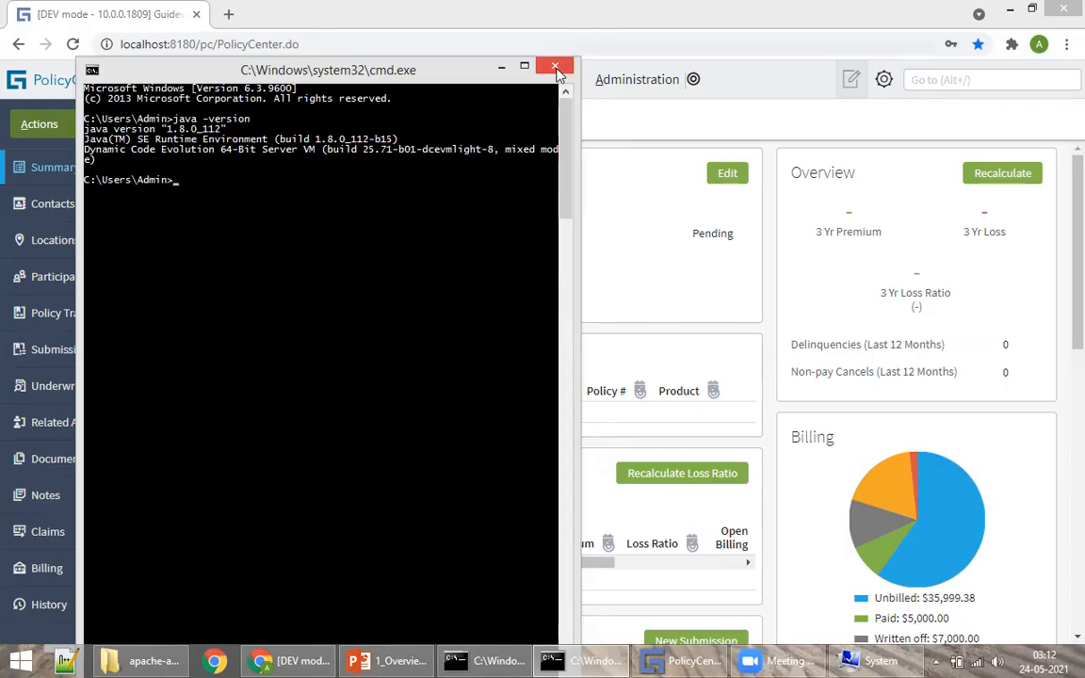
left_click(721, 134)
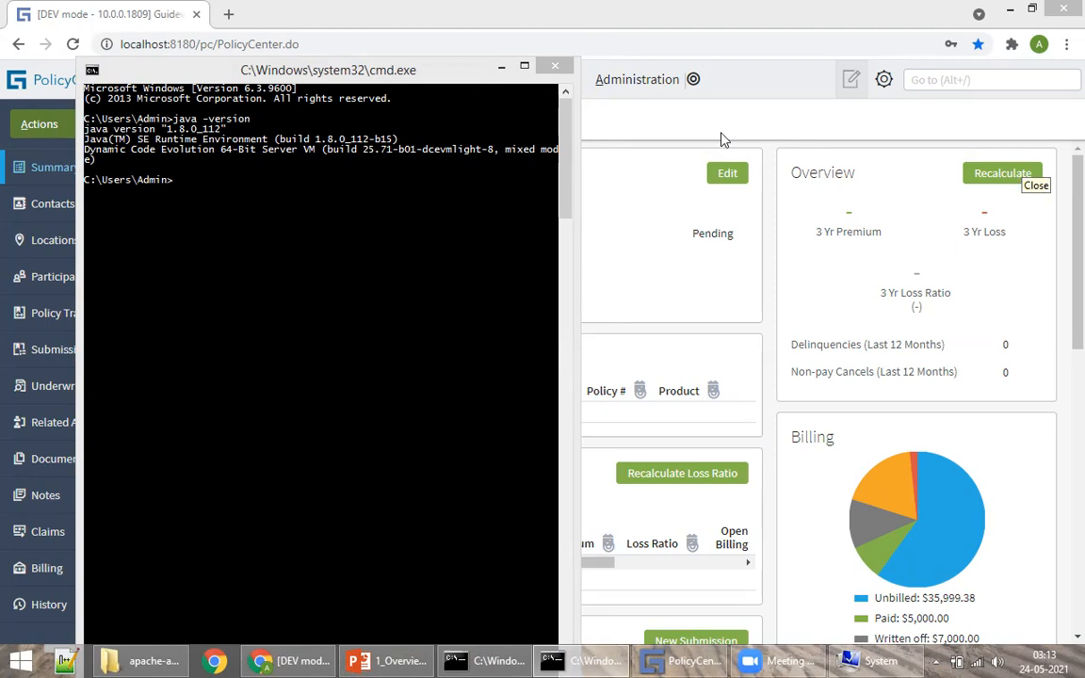
left_click(374, 75)
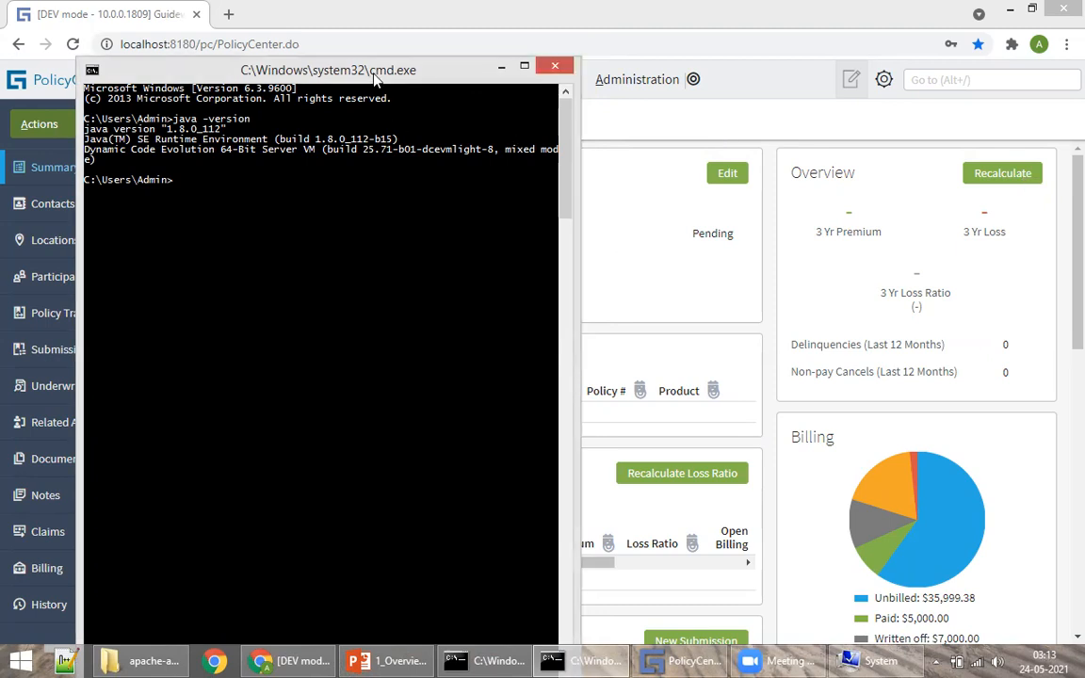
left_click_drag(374, 78, 425, 87)
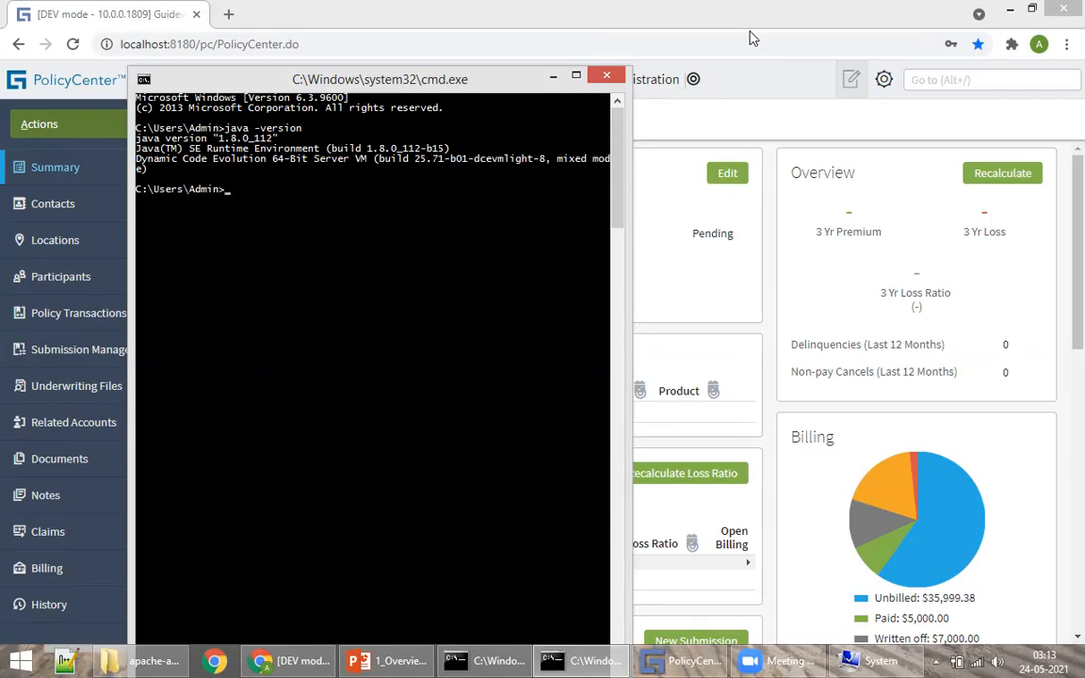
left_click(931, 134)
left_click_drag(261, 83, 315, 112)
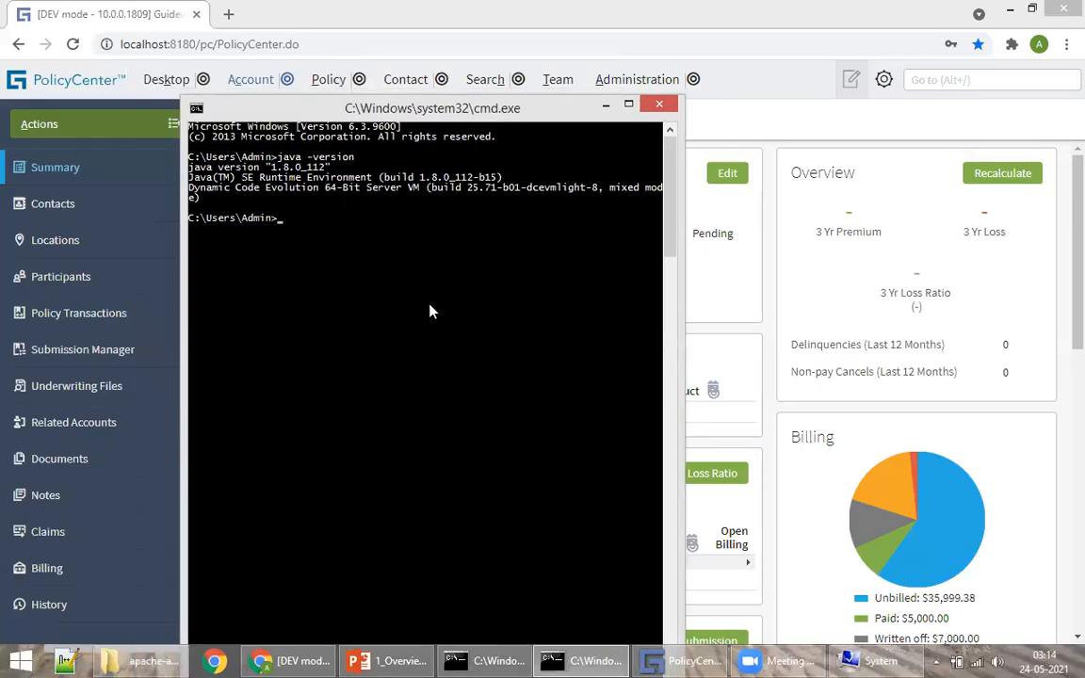
Step: Run ant -version, correcting a typo, to confirm Apache Ant 1.8.2, then close the console
type("ant - versio")
key("Return")
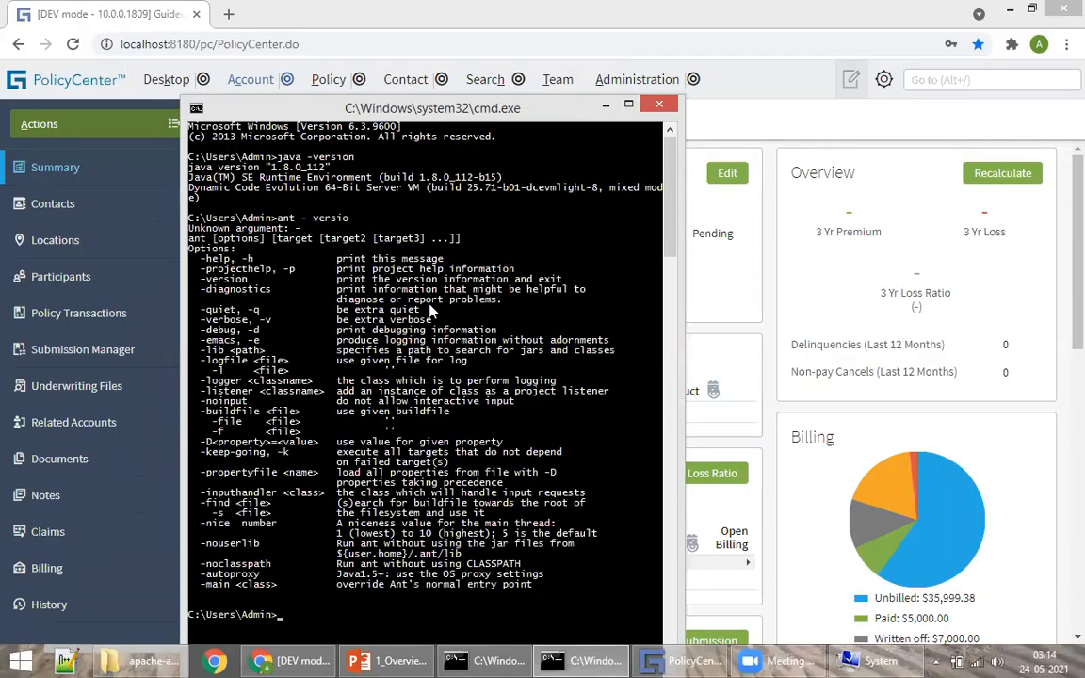
type("ant -")
type("versio")
type("n")
key("Return")
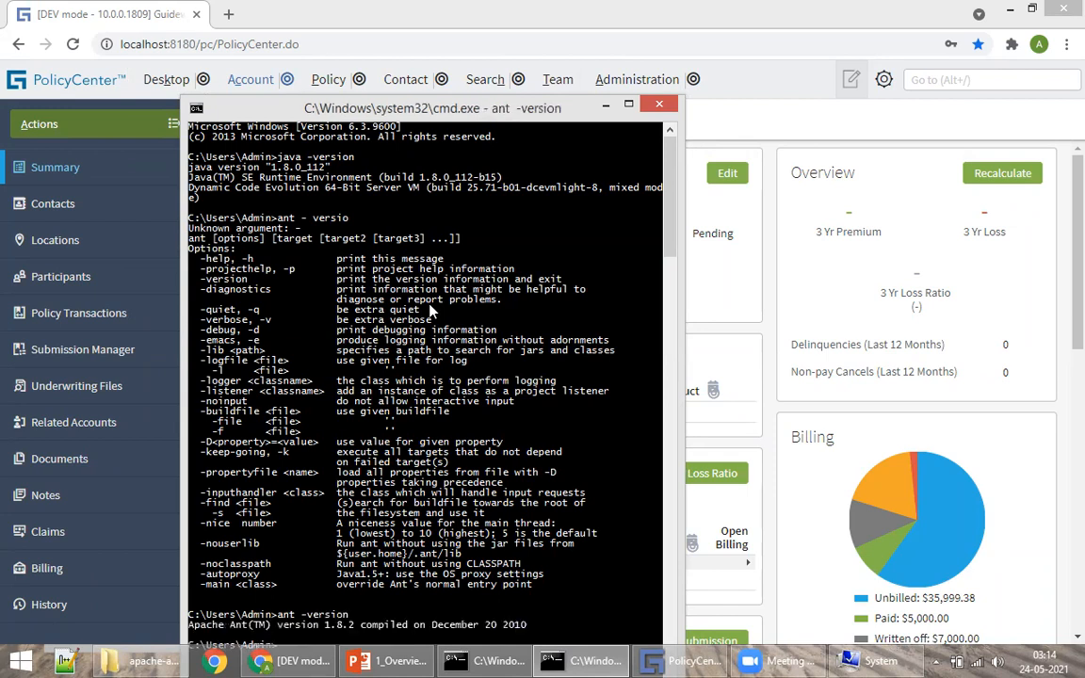
scroll(394, 423, "down", 5)
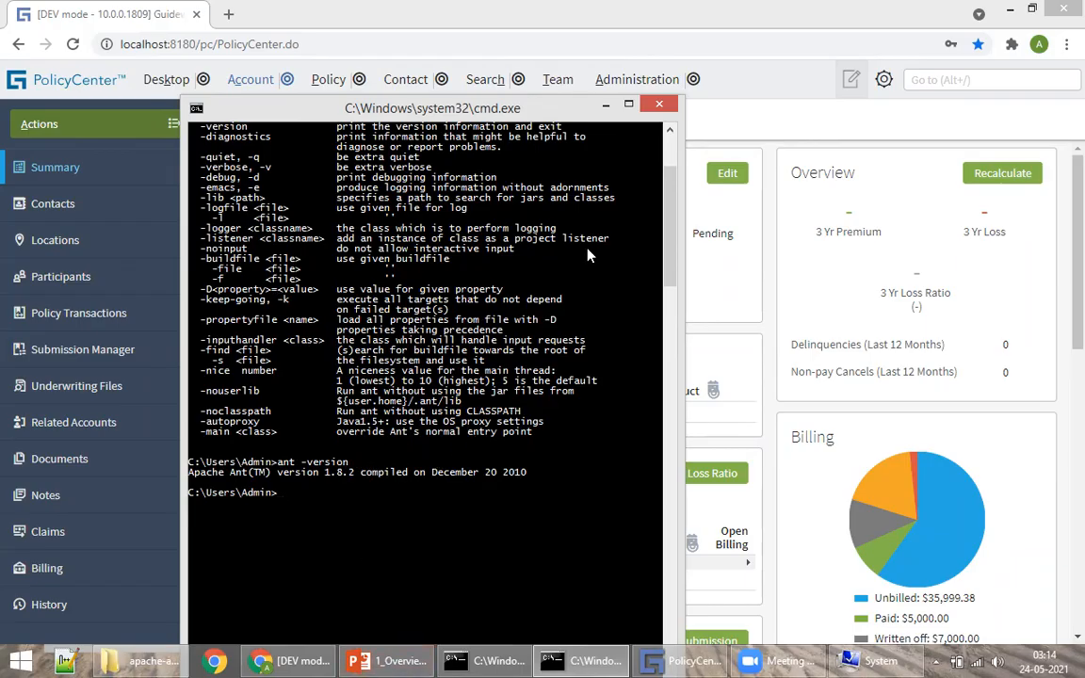
left_click(659, 106)
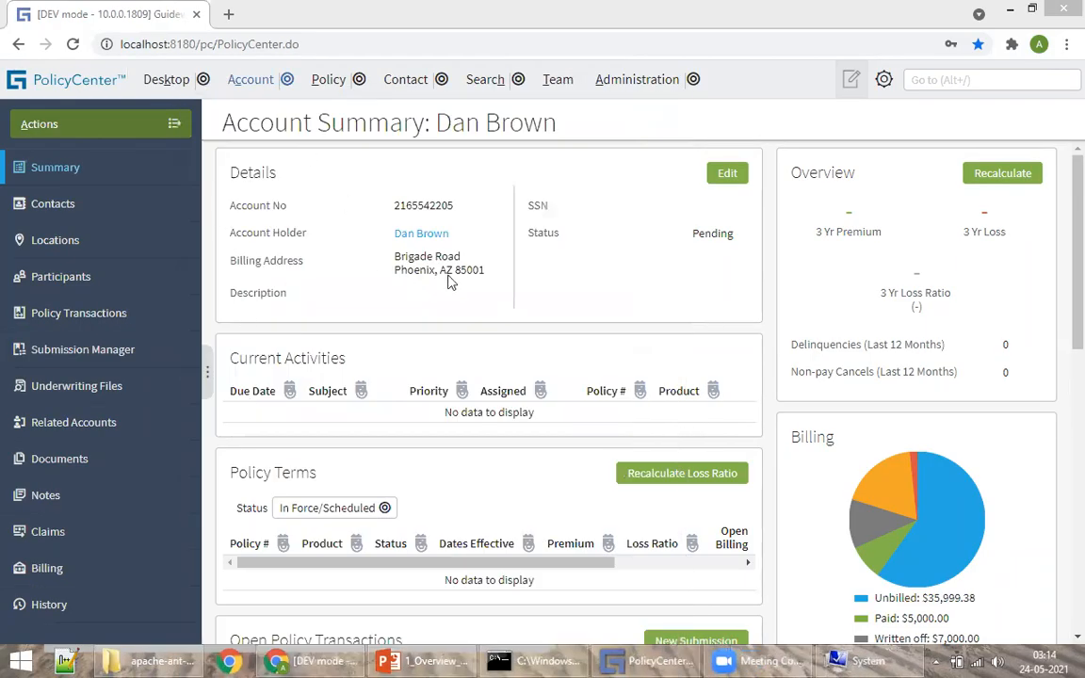
Step: Open the PolicyCenter1000 folder on the APPS (E:) drive
left_click(155, 660)
left_click(85, 392)
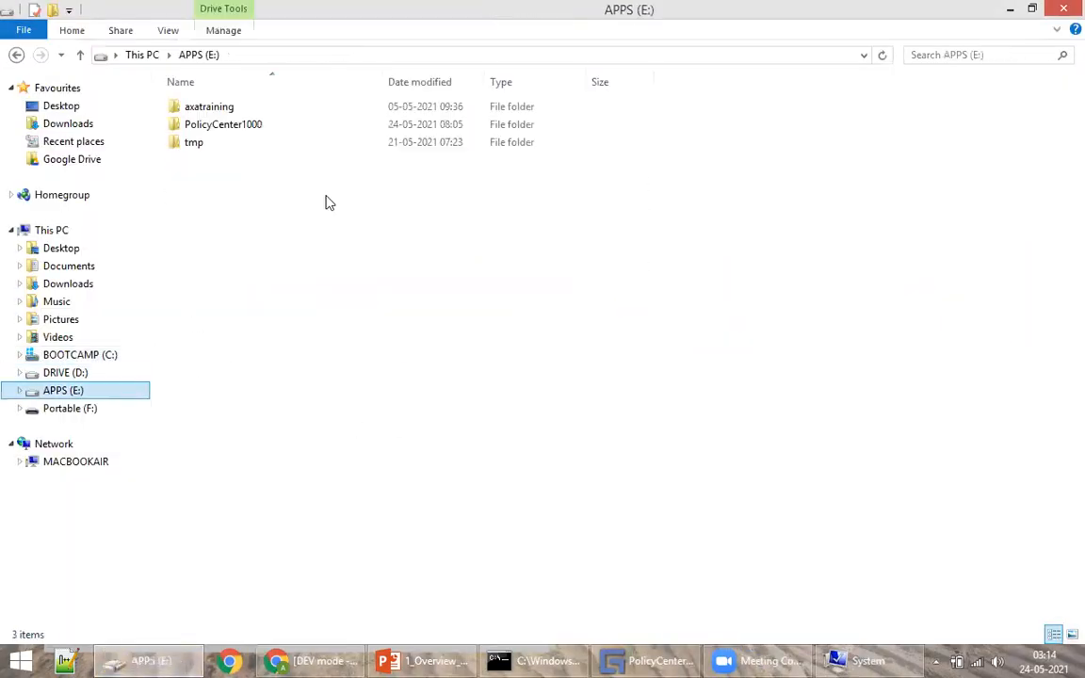
left_click(224, 127)
double_click(225, 129)
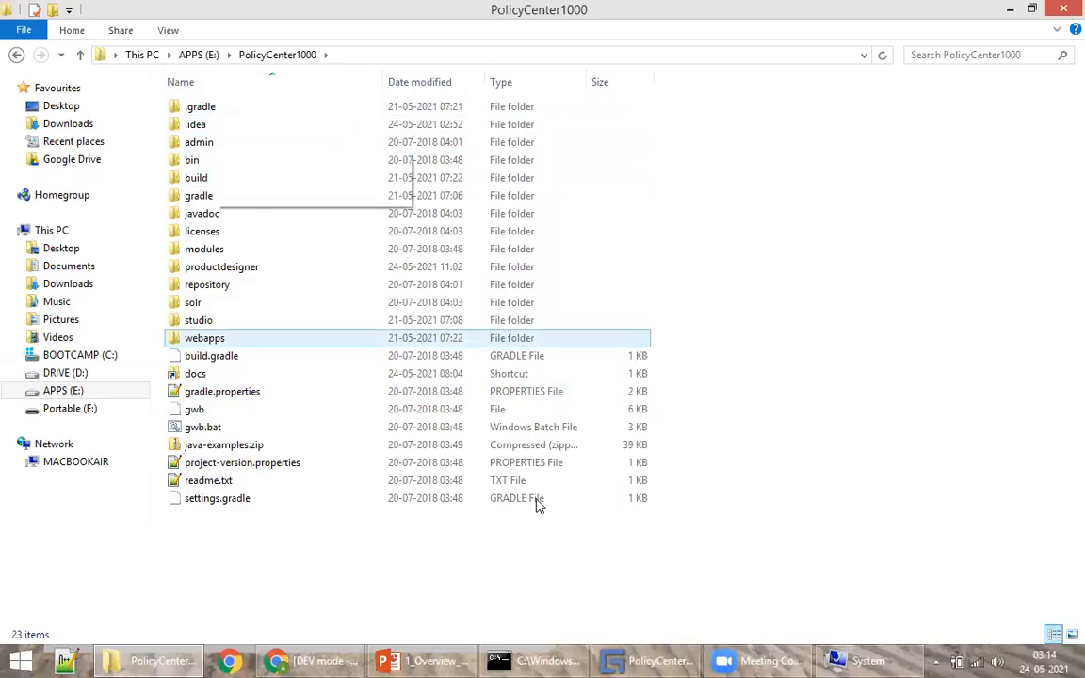
Step: Open a command prompt in PolicyCenter1000 via the address bar, close it, and switch to Guidewire Studio
left_click(398, 58)
type("cmd")
key("Return")
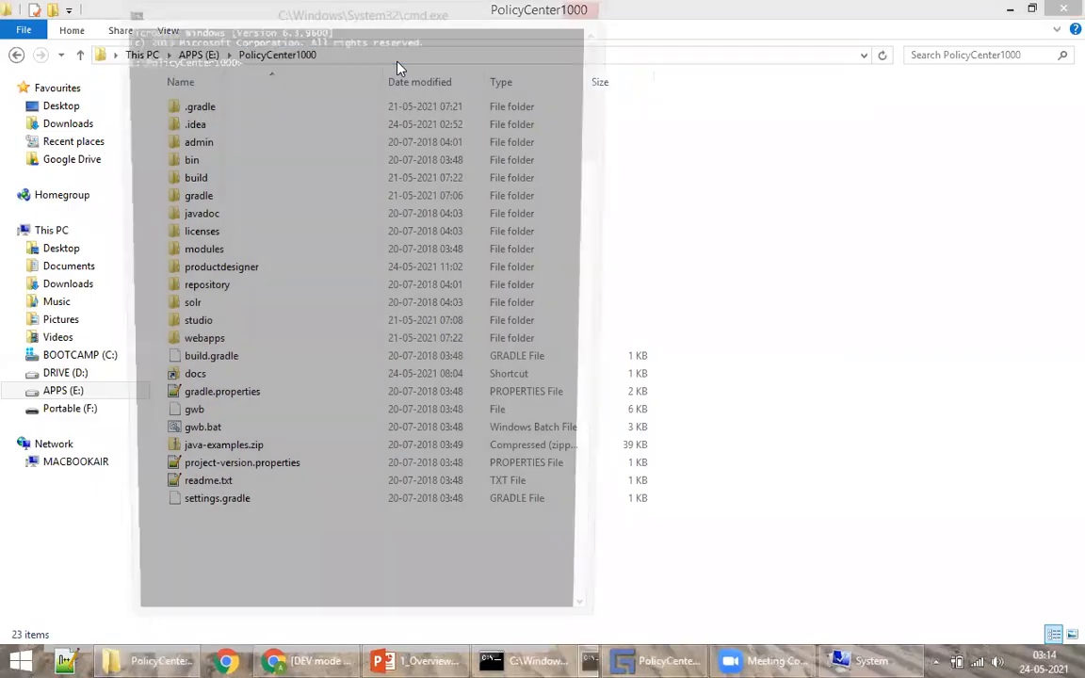
type("gwb stu")
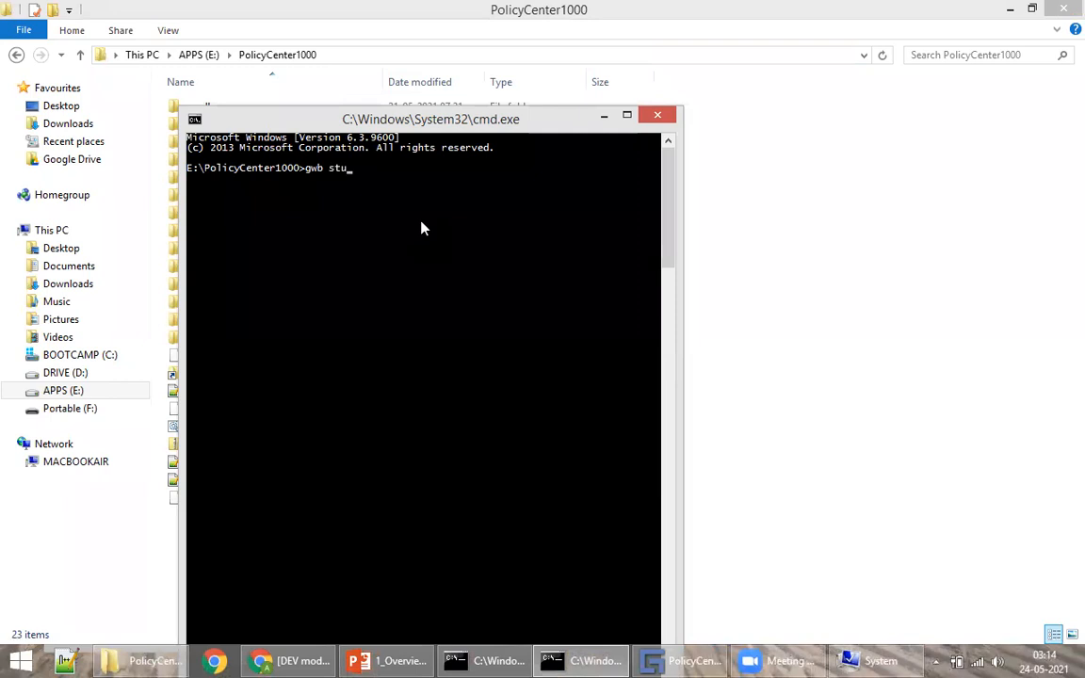
left_click(657, 115)
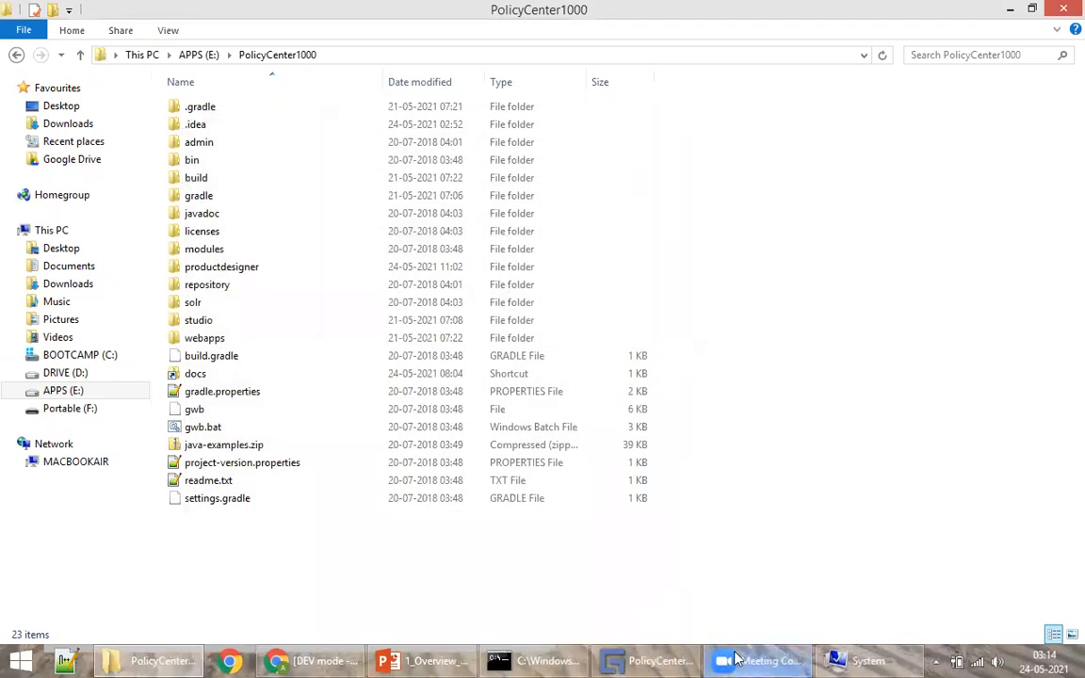
left_click(644, 660)
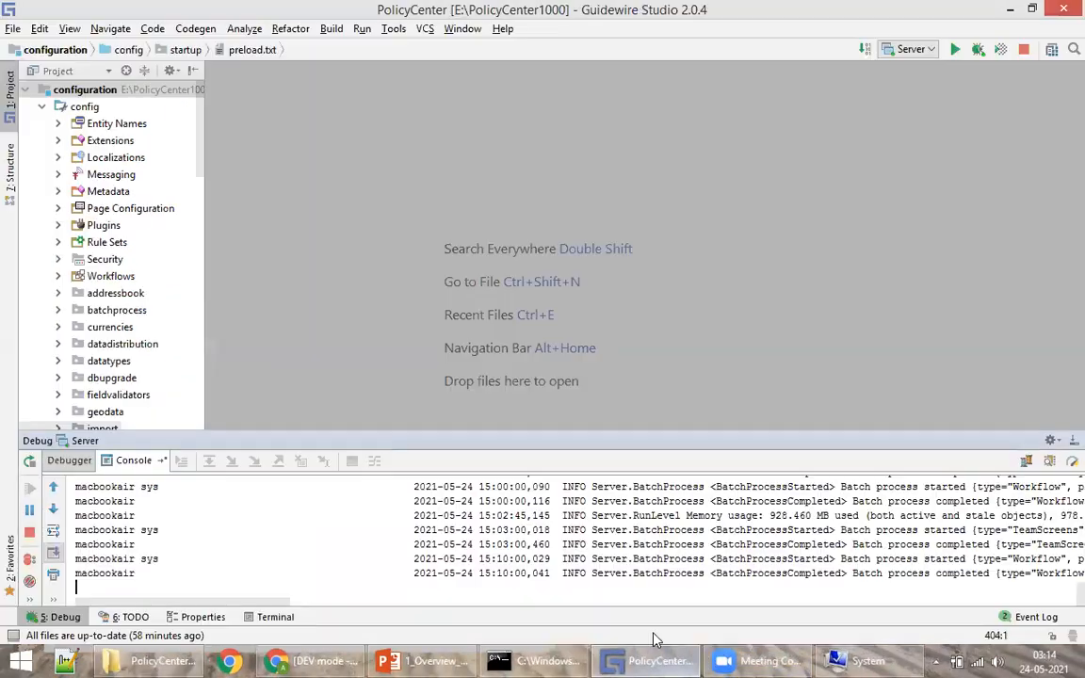
Step: Enlarge the Studio server console and find the 'PolicyCenter ready' startup line, then return to the browser
left_click(361, 28)
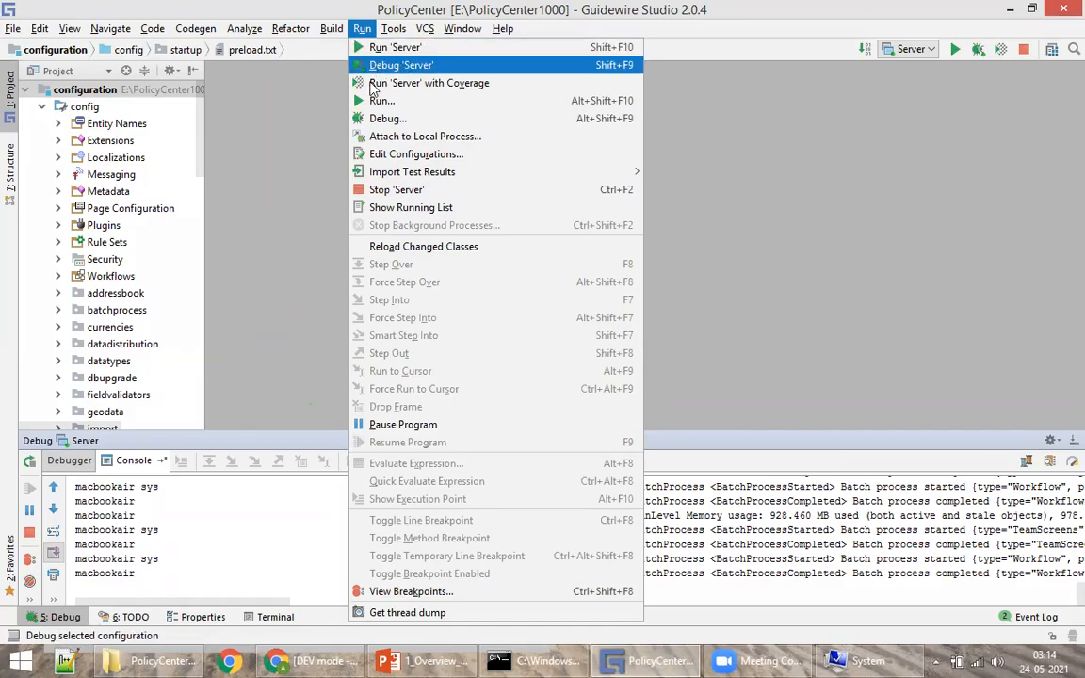
left_click(282, 181)
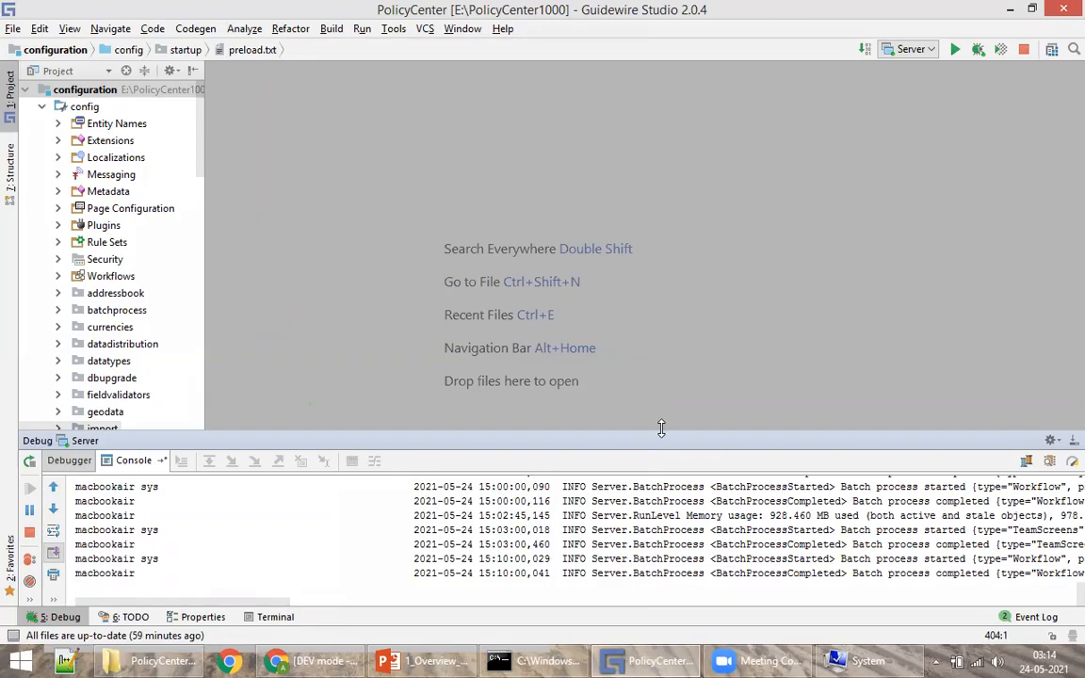
left_click_drag(658, 433, 565, 387)
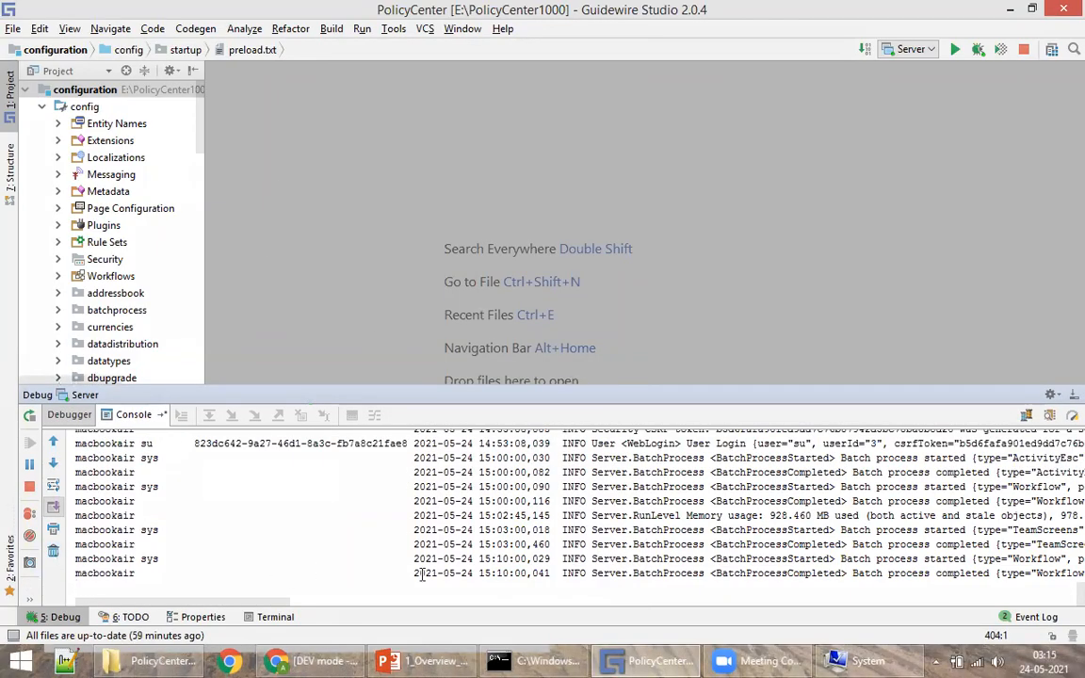
left_click(360, 28)
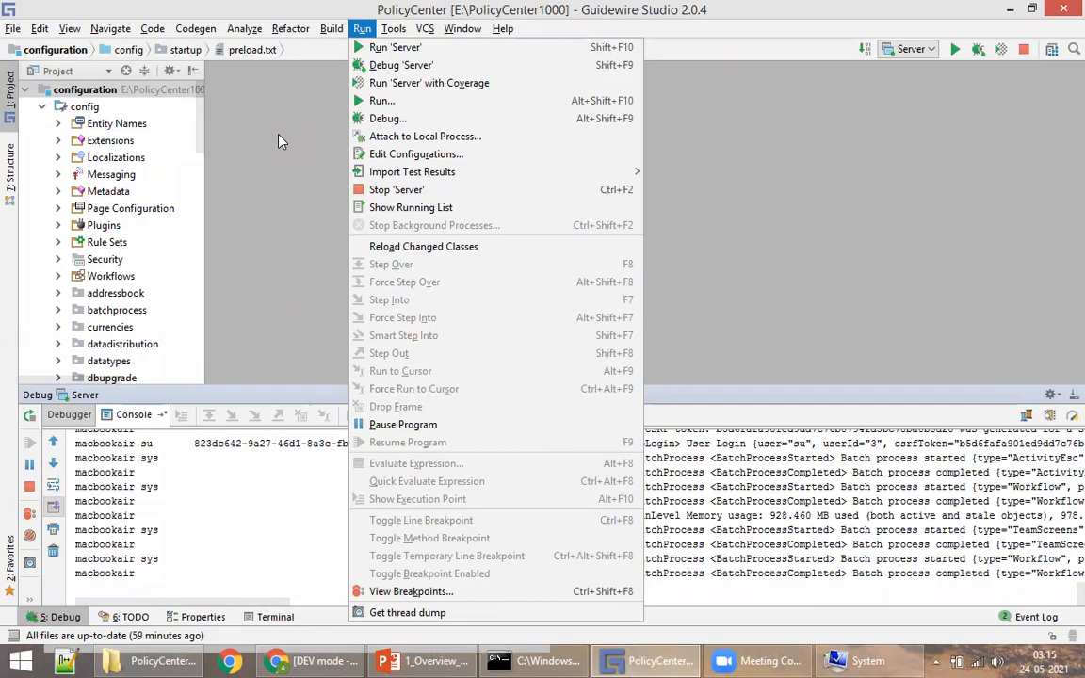
key("Escape")
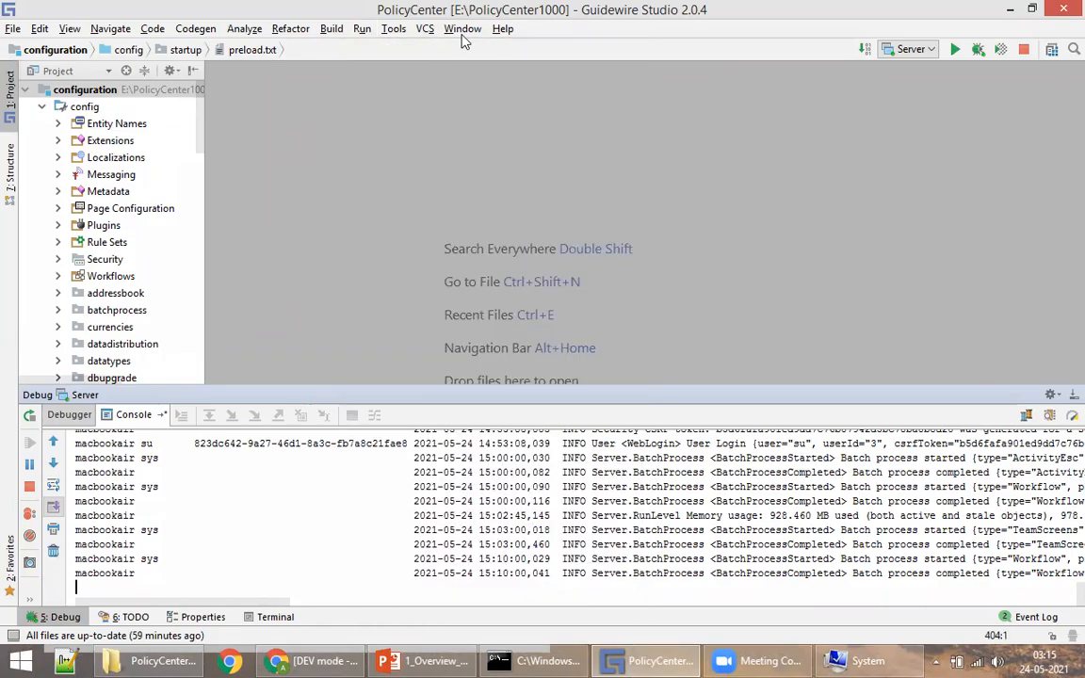
left_click(360, 31)
left_click(281, 185)
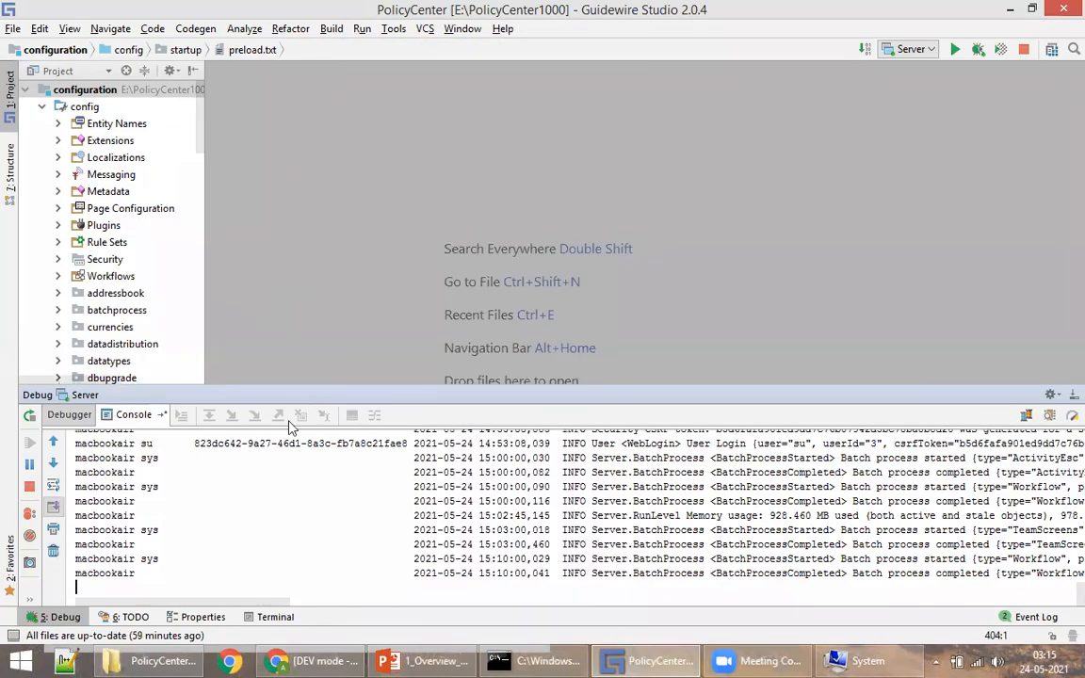
scroll(769, 562, "up", 10)
left_click_drag(688, 545, 877, 559)
left_click(687, 502)
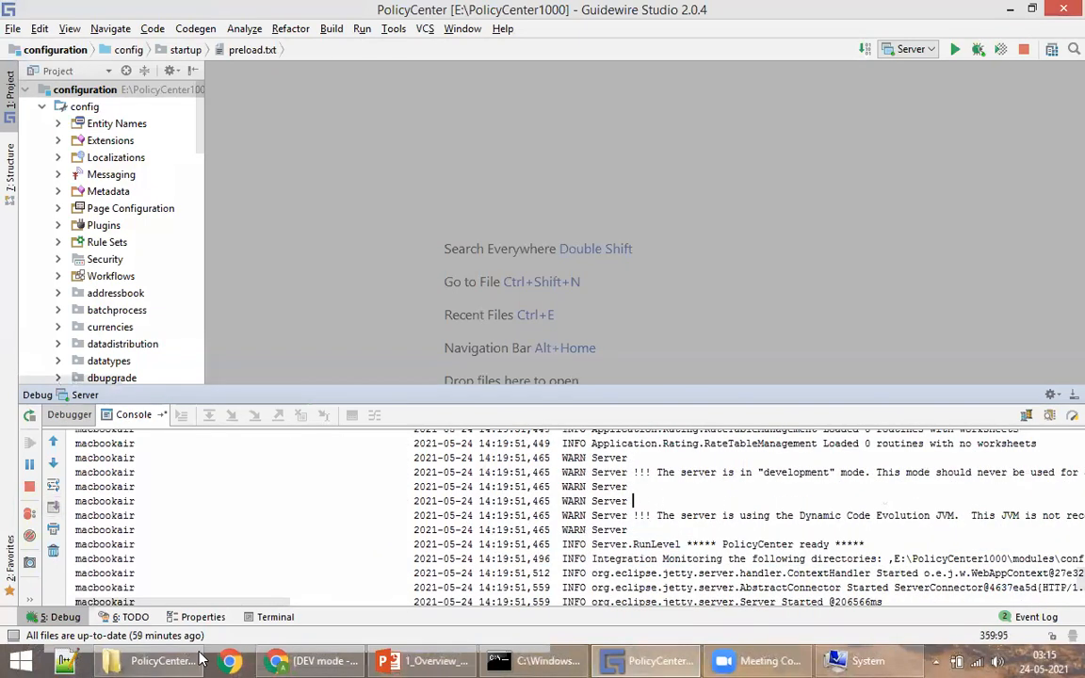
left_click(309, 659)
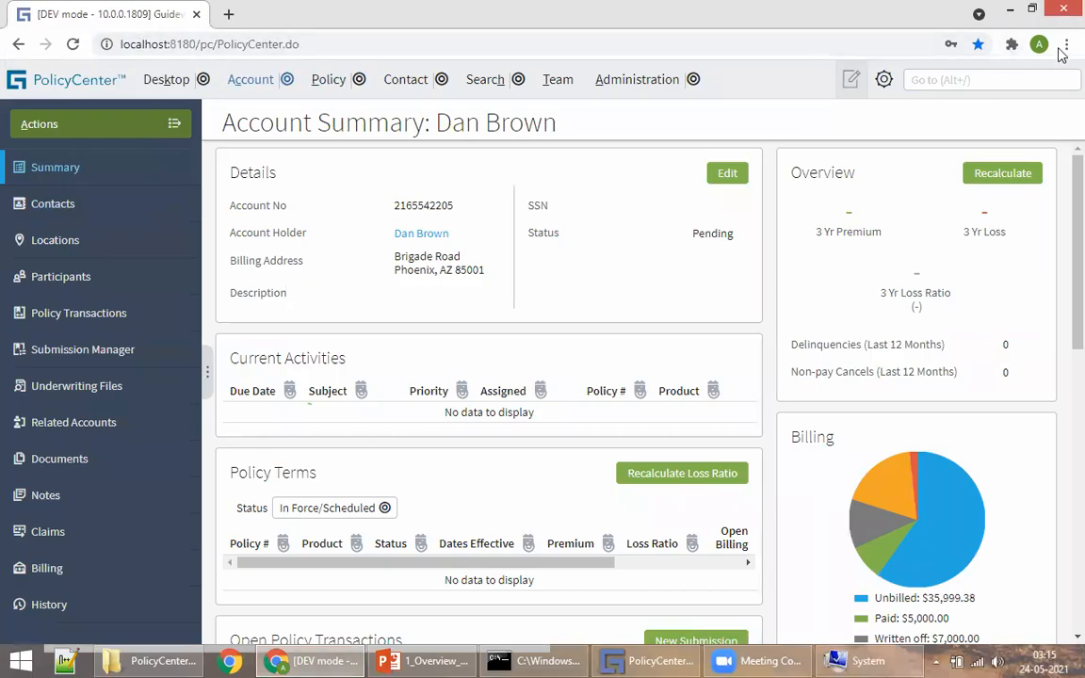
Step: Log out the super user via the gear menu, then switch to Guidewire Studio
left_click(884, 79)
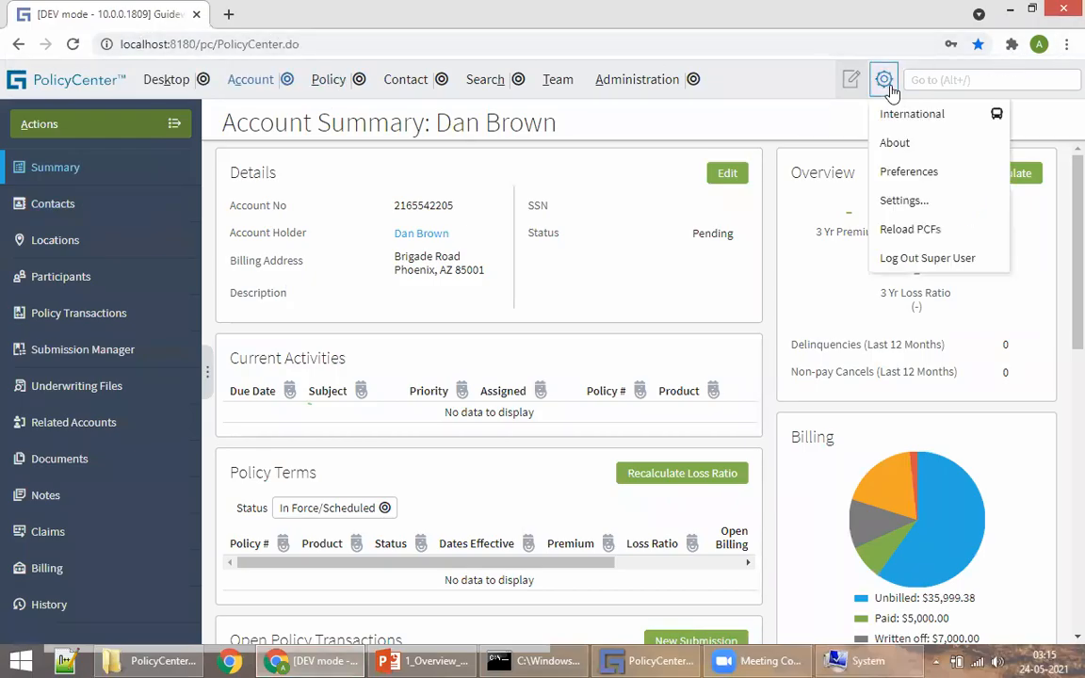
left_click(935, 268)
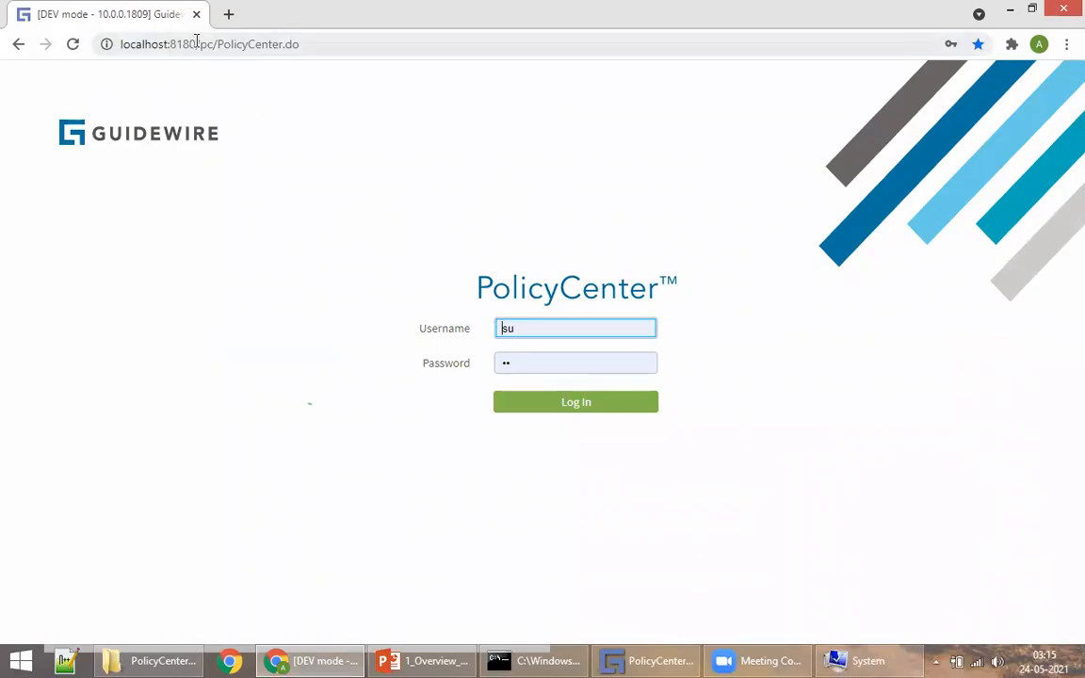
left_click(632, 660)
left_click(394, 28)
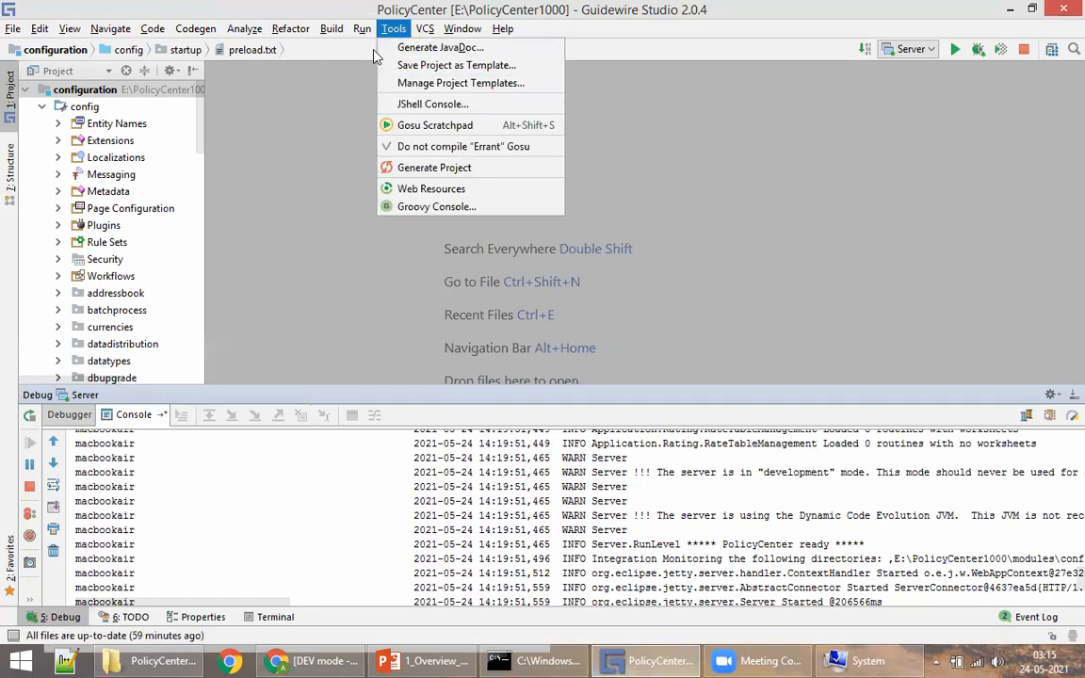
Step: Open the Server run configuration and locate port 8180 in its expanded VM options
mouse_move(362, 28)
left_click(406, 158)
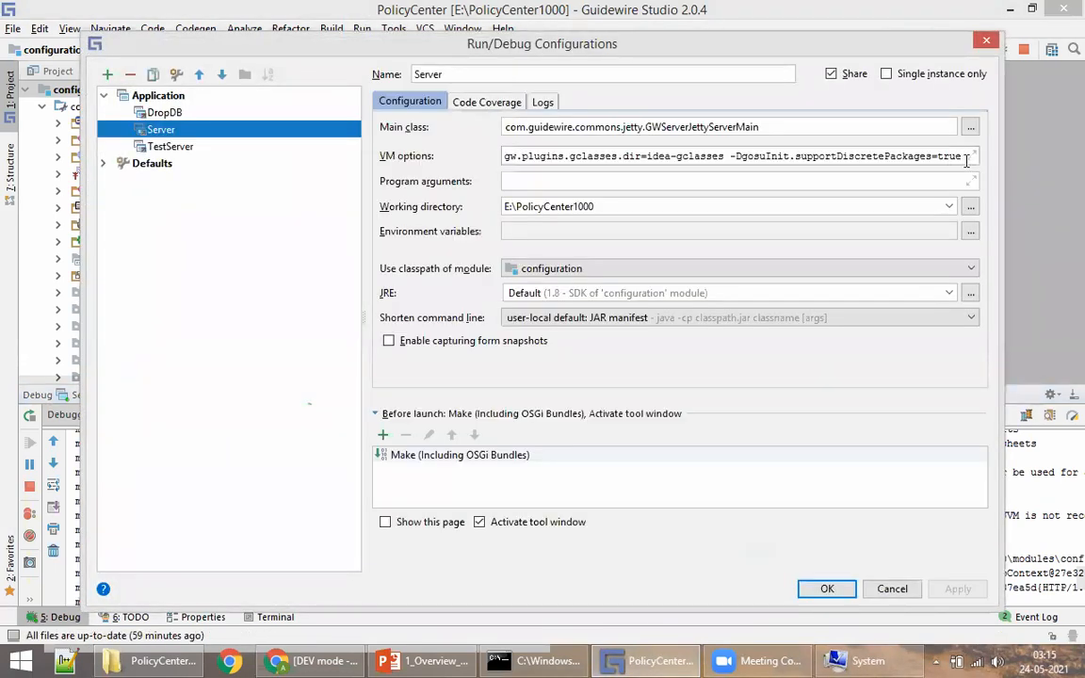
left_click(944, 155)
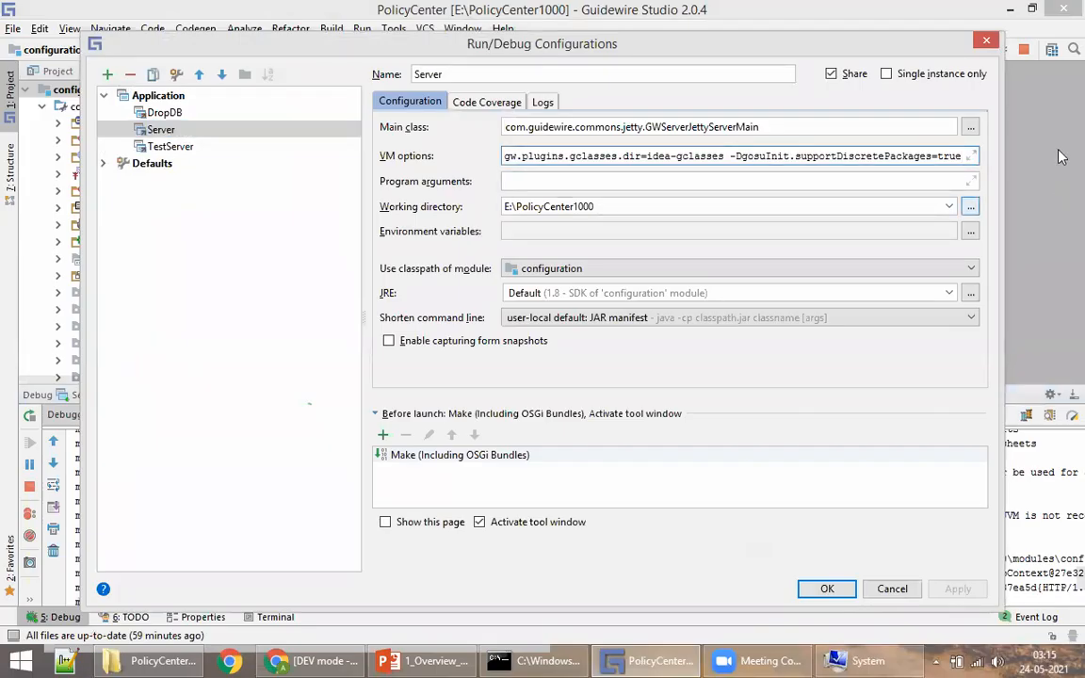
left_click(970, 156)
double_click(569, 215)
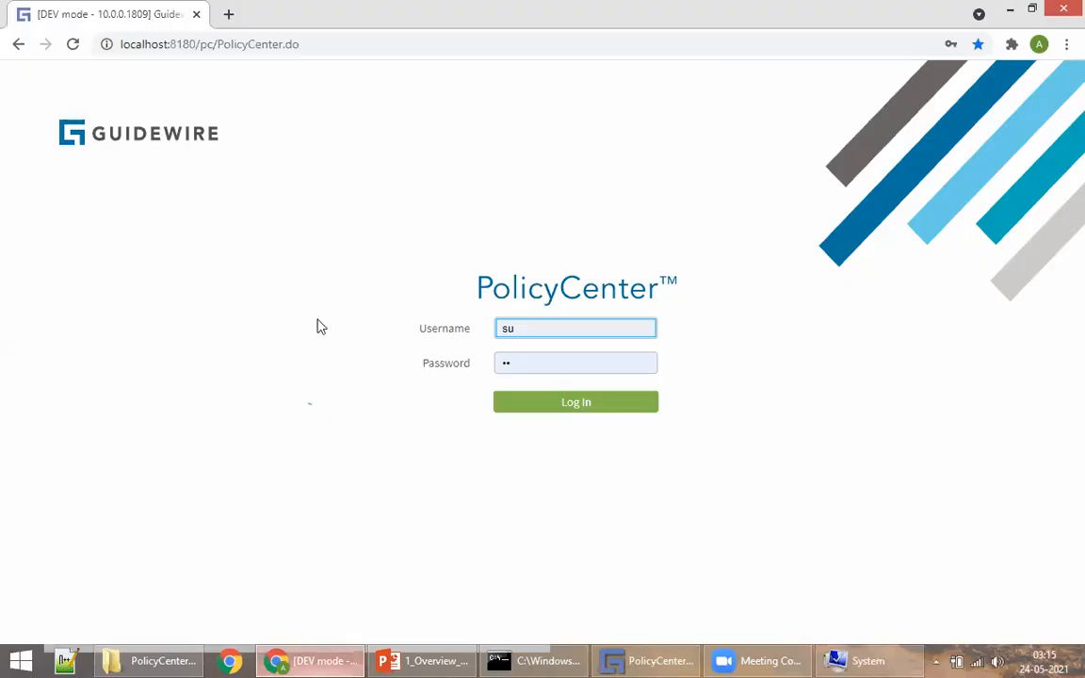
Step: Select and then deselect the page URL in the address bar, twice
left_click(194, 43)
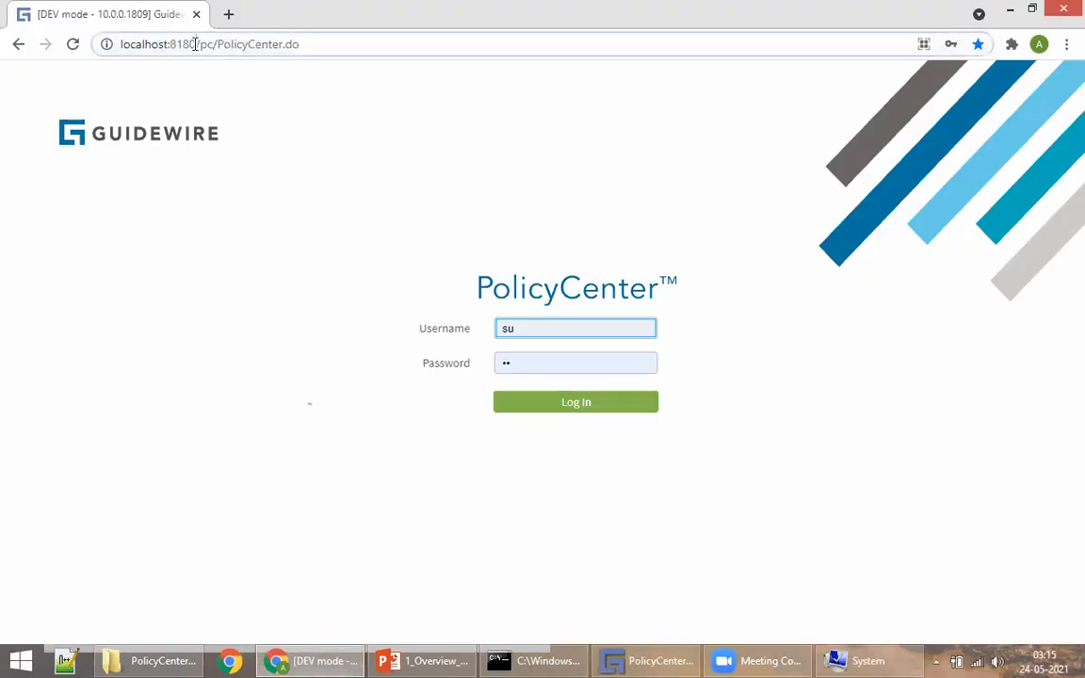
left_click(308, 216)
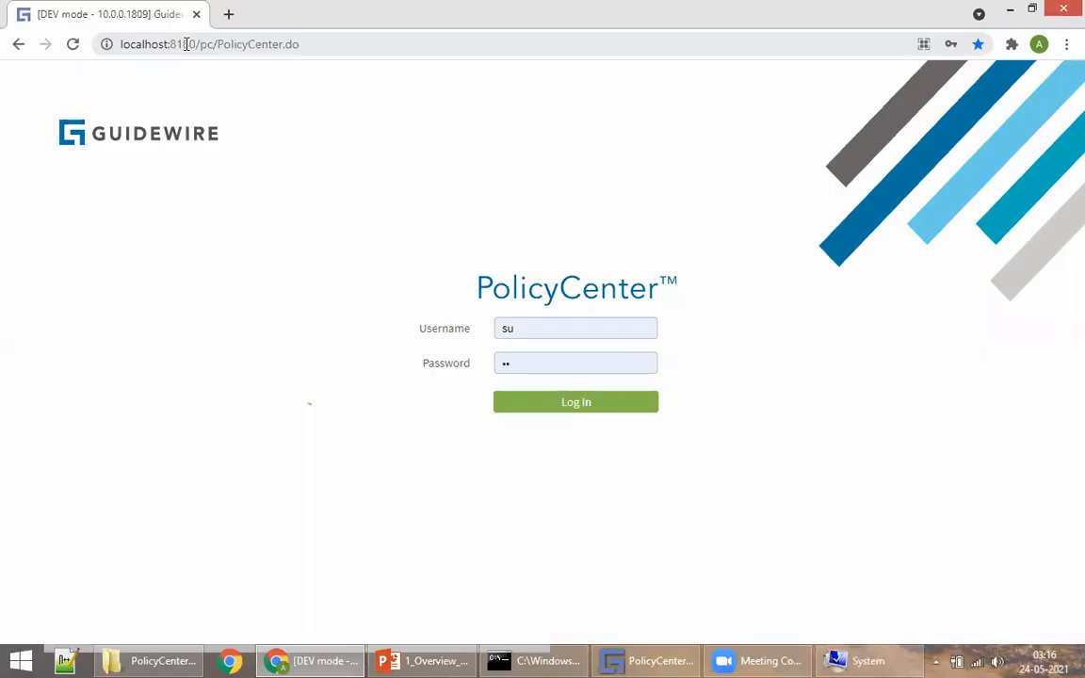
left_click(186, 44)
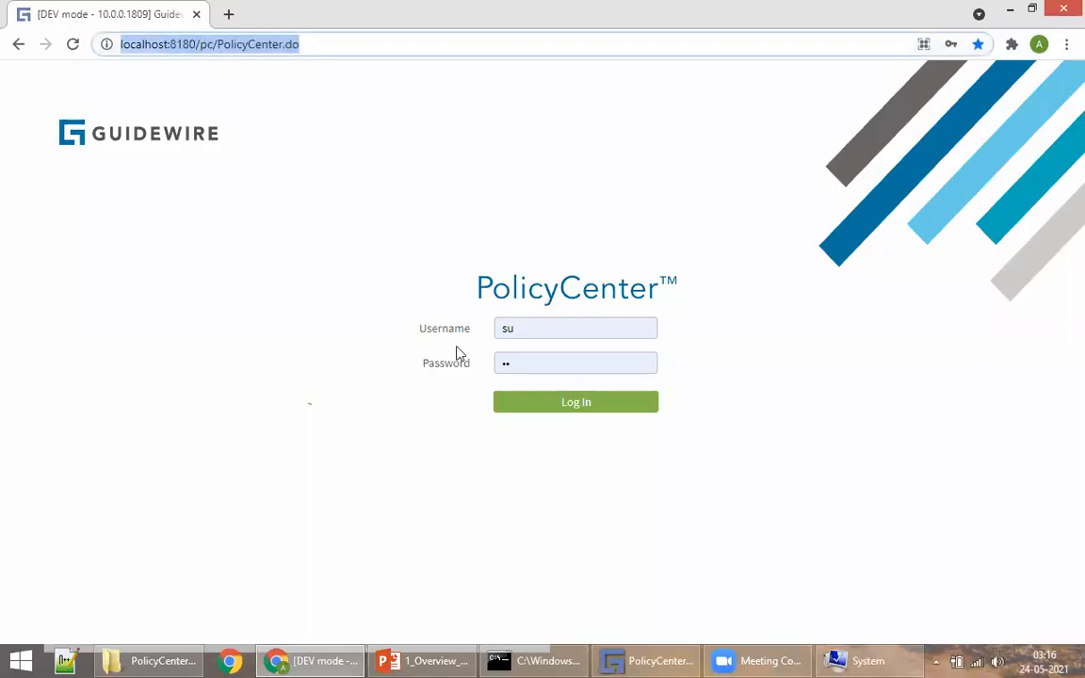
left_click(240, 261)
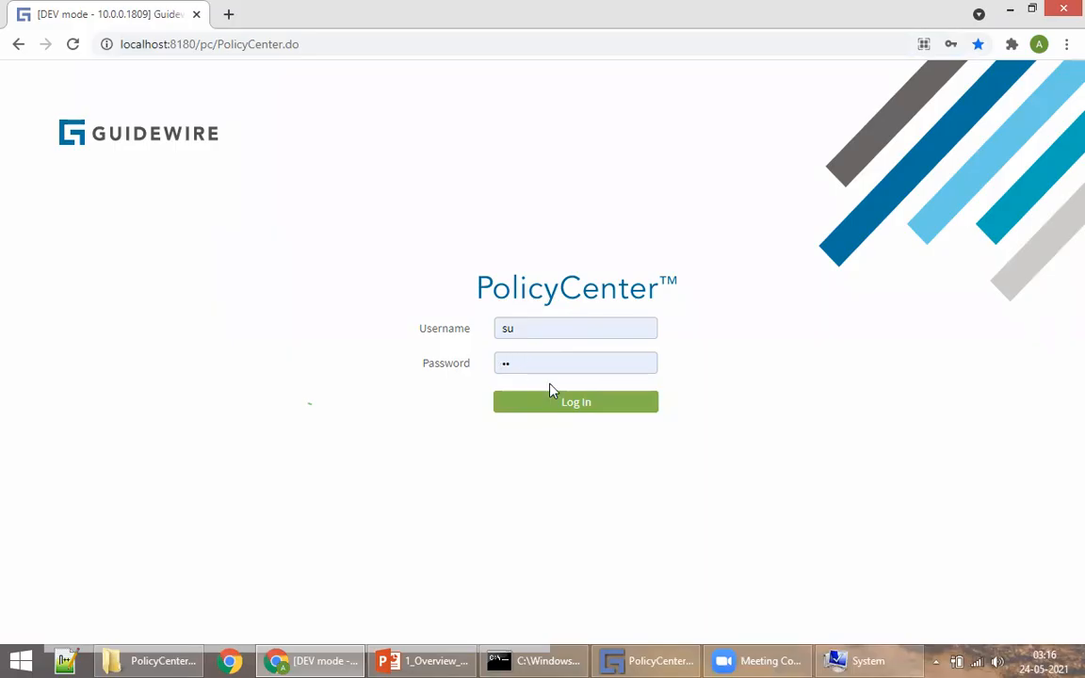
Step: Log in to PolicyCenter as the super user, then show slide 20, Application Overview
left_click(603, 405)
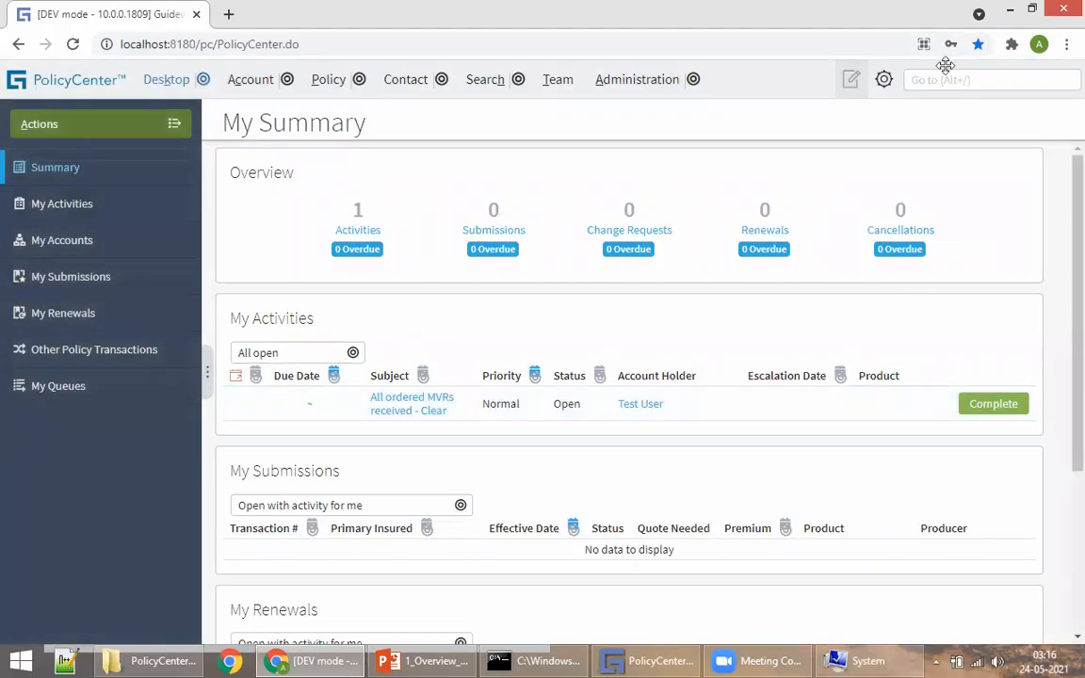
left_click(426, 660)
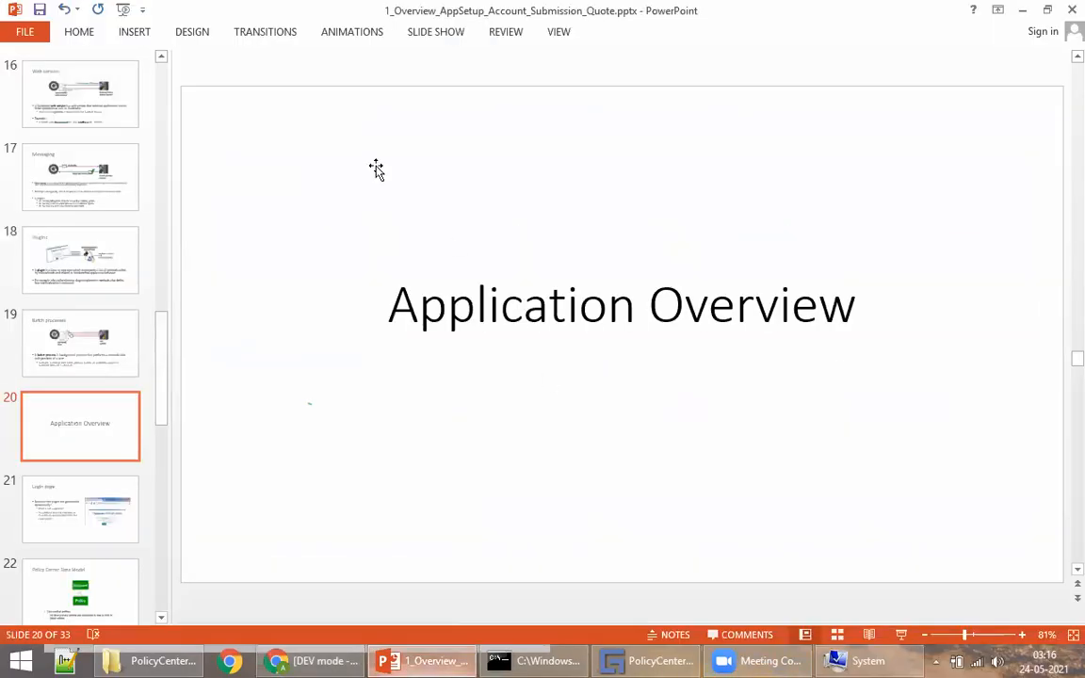
Step: Advance the deck to slide 21, Login page, then return to PolicyCenter's My Summary dashboard
scroll(274, 256, "down", 1)
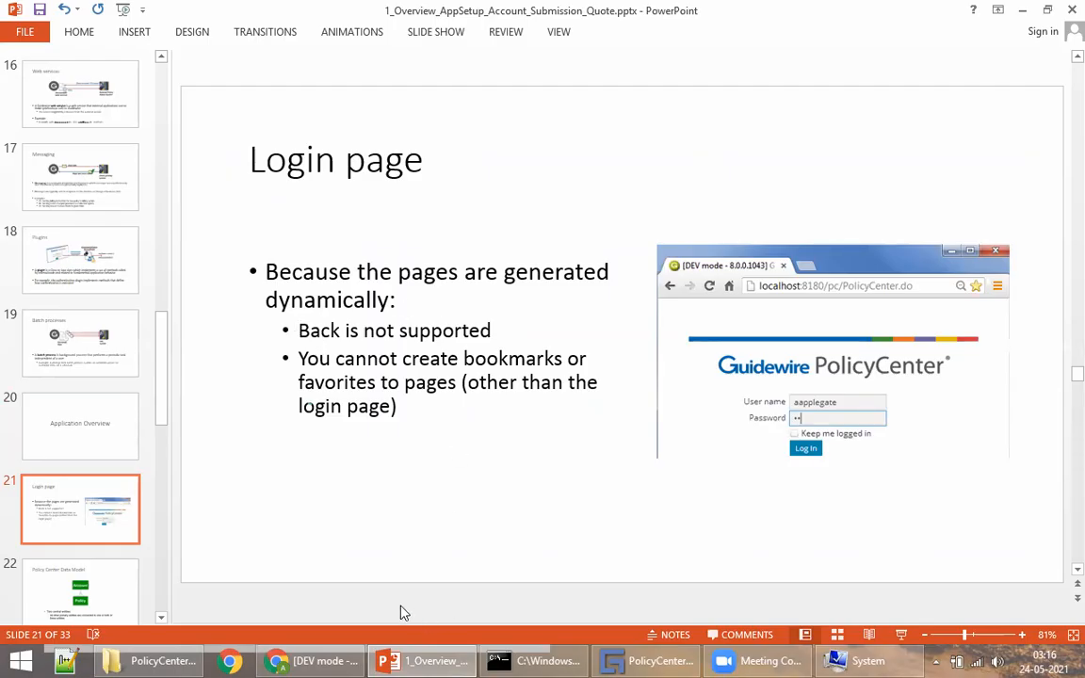
left_click(315, 661)
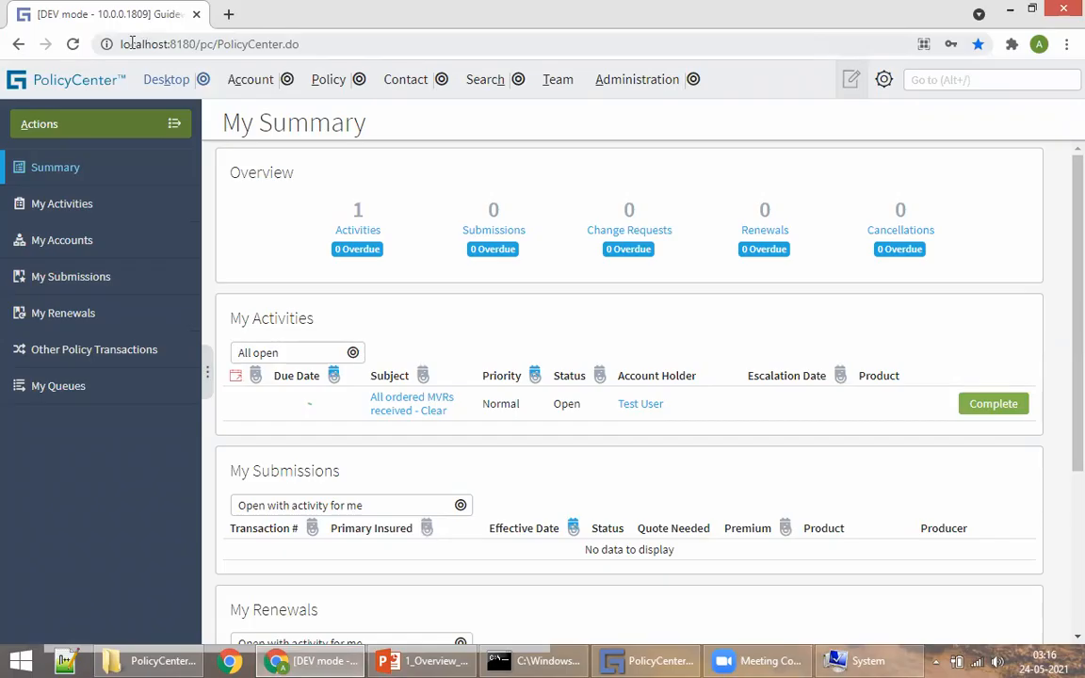
Step: Look at My Activities and My Accounts, then go back to My Summary
left_click(60, 205)
left_click(62, 240)
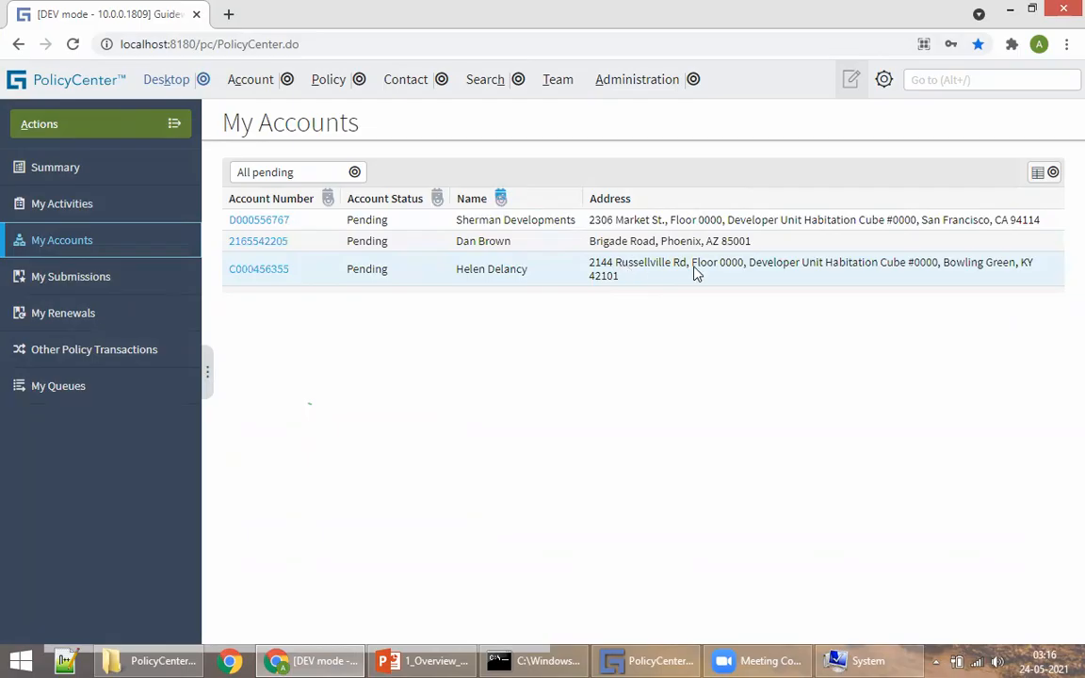
left_click(64, 175)
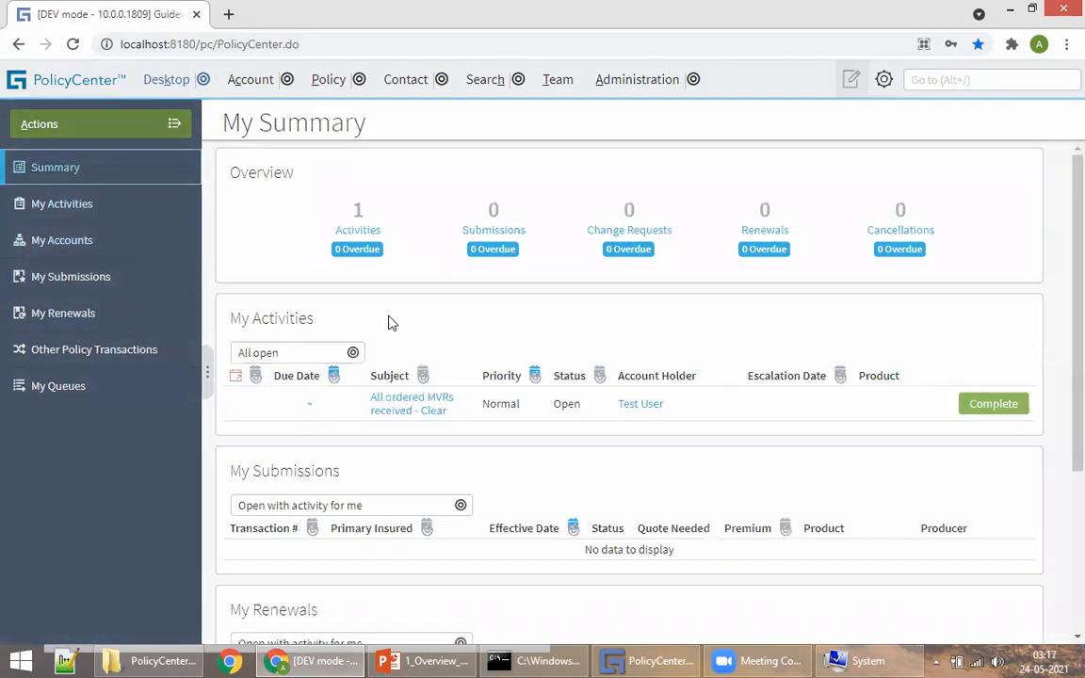
Step: Review a pending account's summary and contacts, then switch to the overview slides
left_click(247, 81)
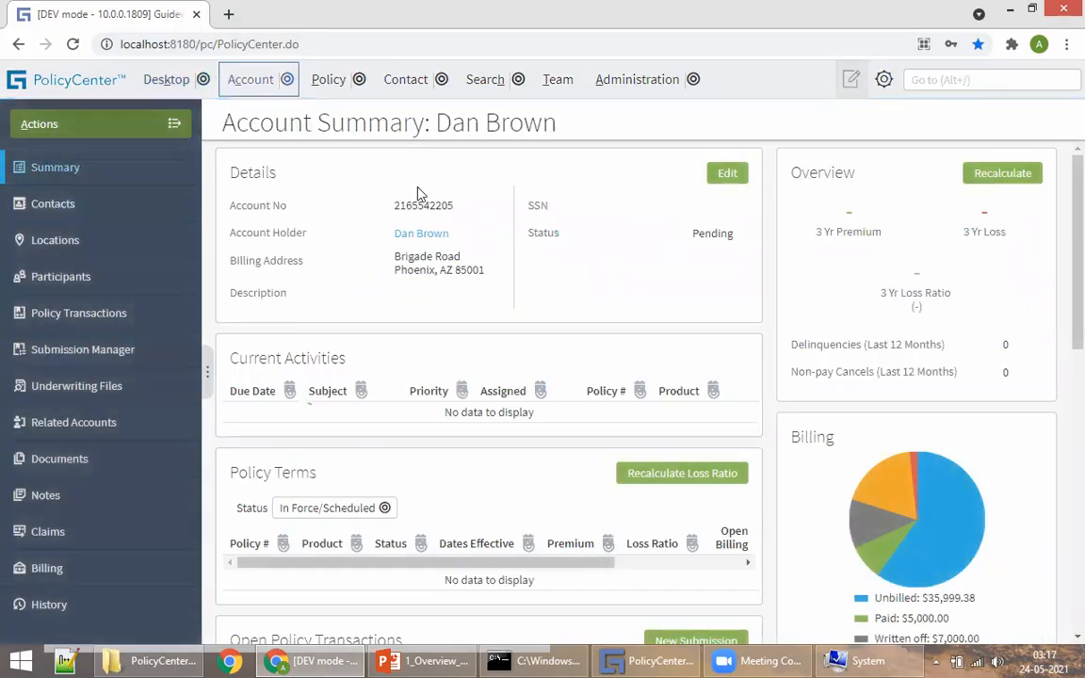
scroll(543, 296, "down", 10)
scroll(541, 350, "up", 10)
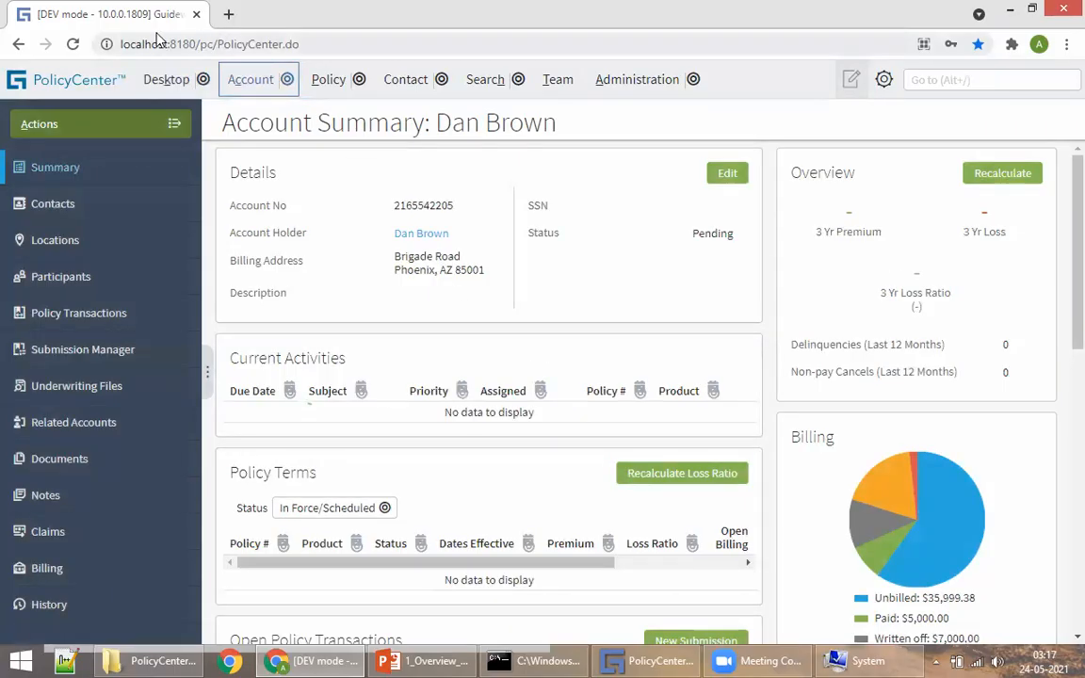
scroll(455, 386, "down", 10)
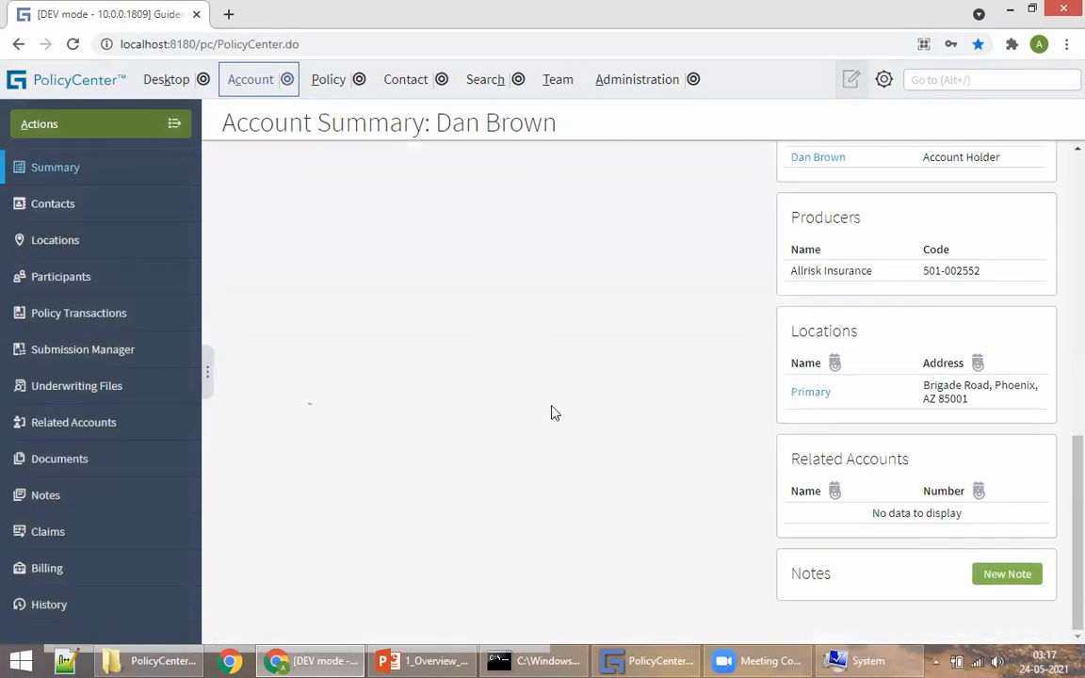
scroll(552, 412, "up", 8)
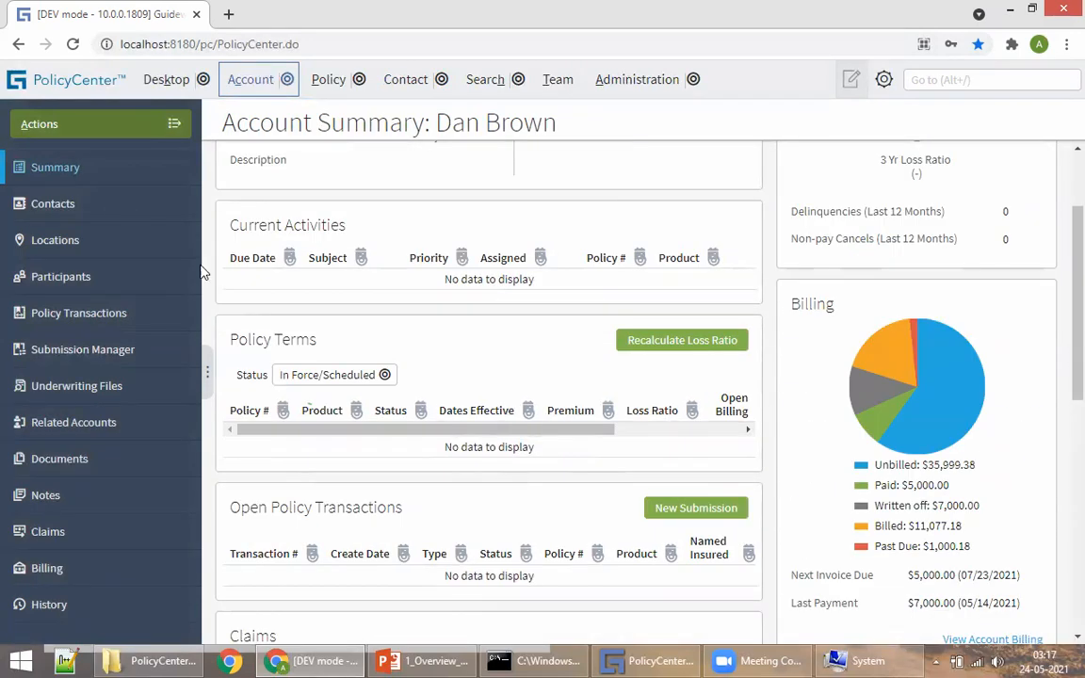
left_click(77, 203)
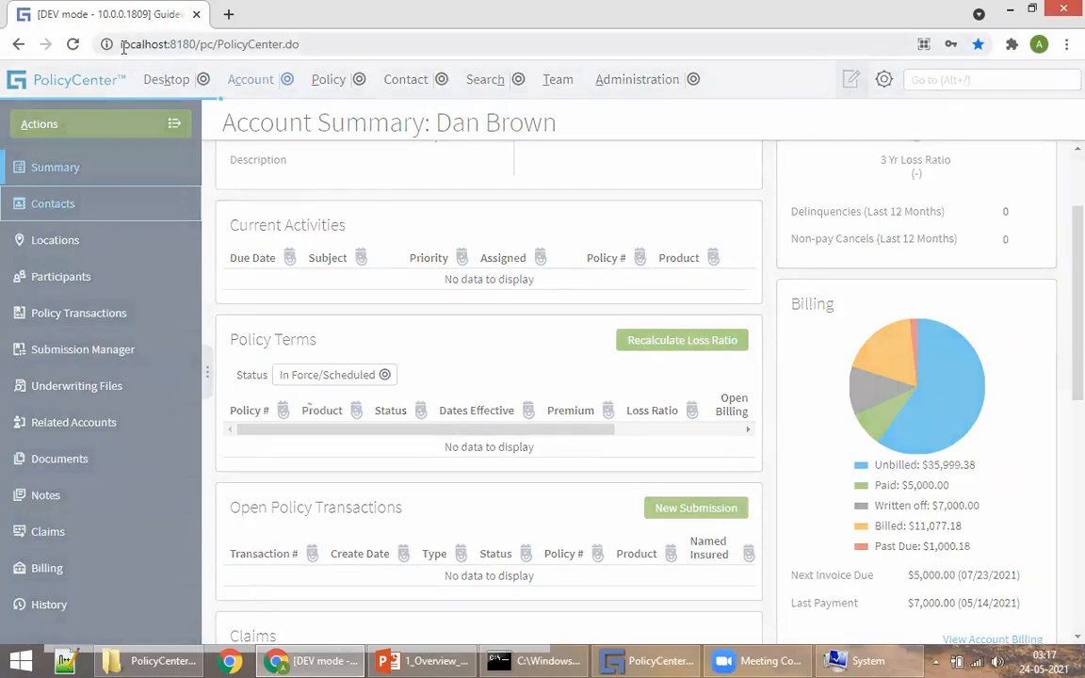
left_click(64, 169)
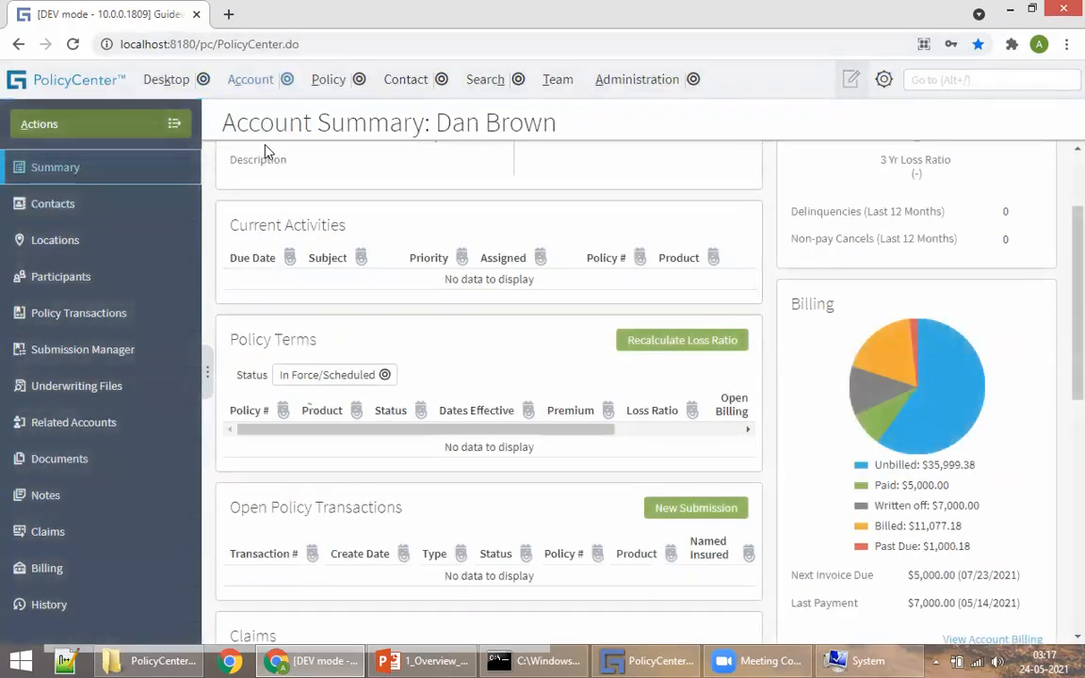
scroll(436, 268, "up", 3)
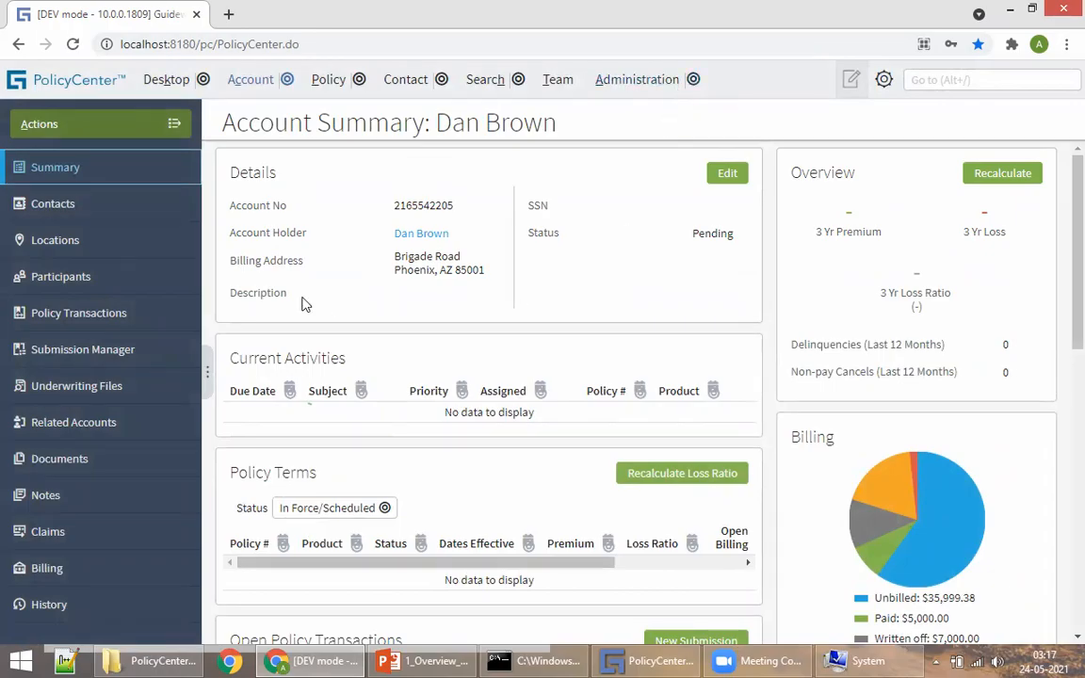
left_click(424, 660)
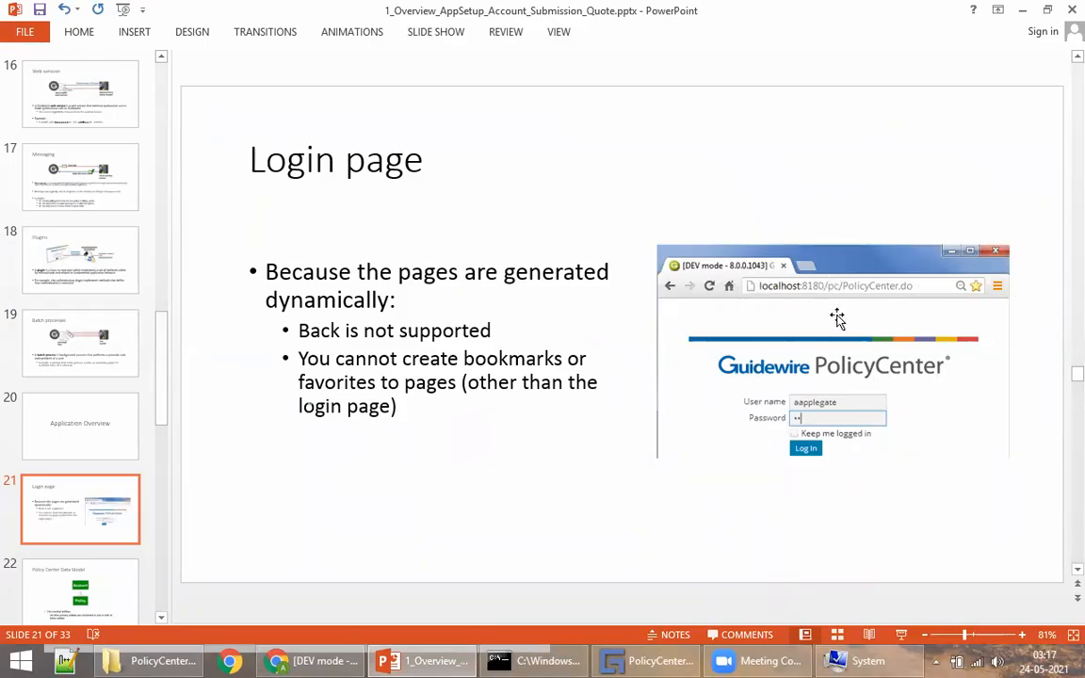
Step: Advance to slide 22, Policy Center Data Model, then return to the pending account's summary
scroll(633, 341, "down", 1)
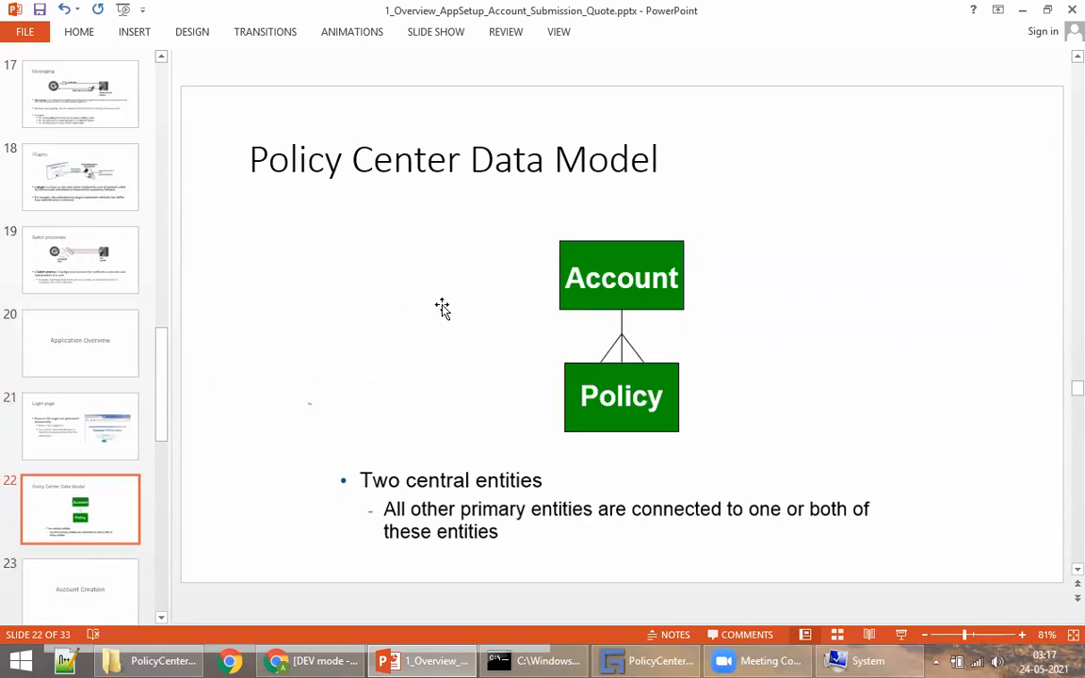
left_click(316, 660)
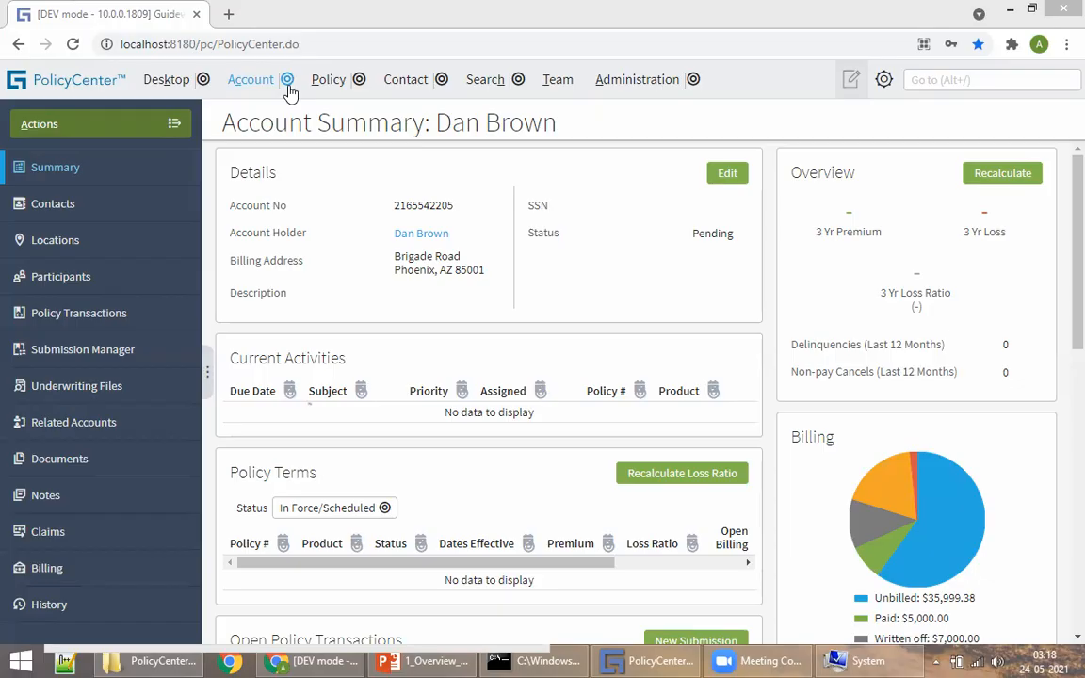
Step: Highlight the account name, then open Server Tools (Alt+Shift+T) and its Internal Tools
left_click_drag(439, 134, 555, 135)
left_click(567, 123)
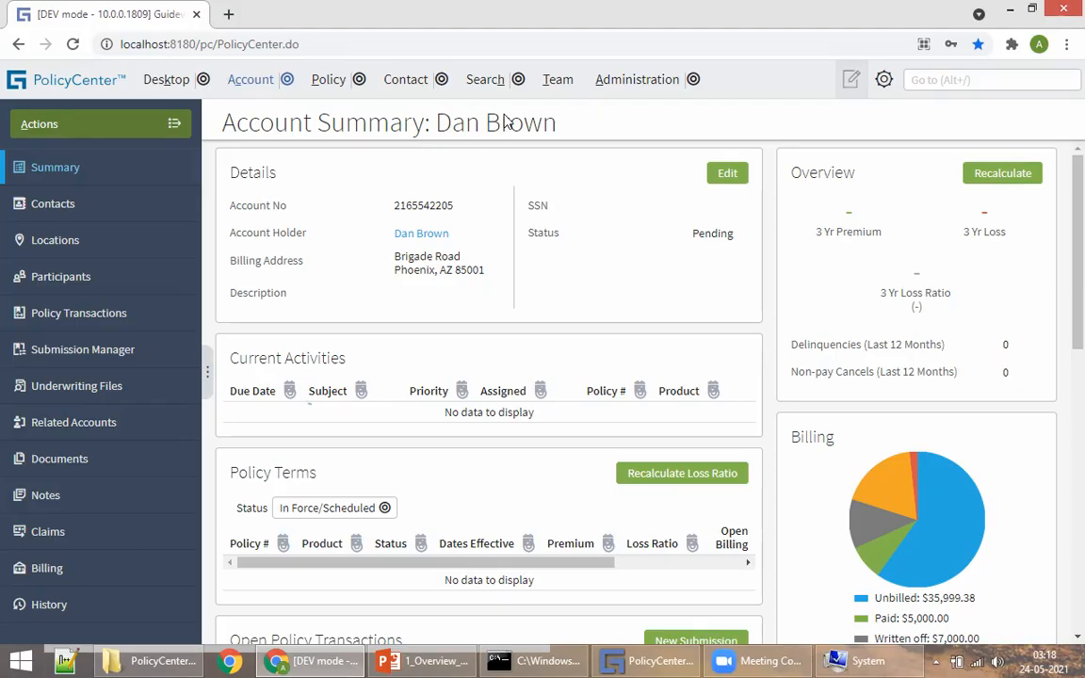
key("alt+shift+t")
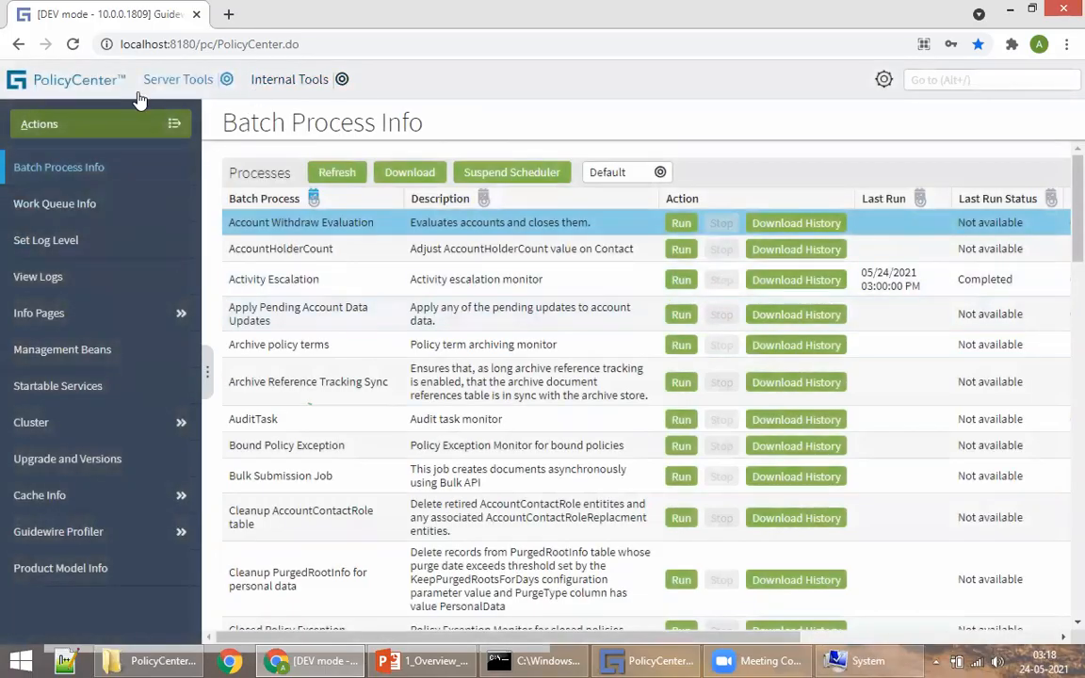
left_click(286, 83)
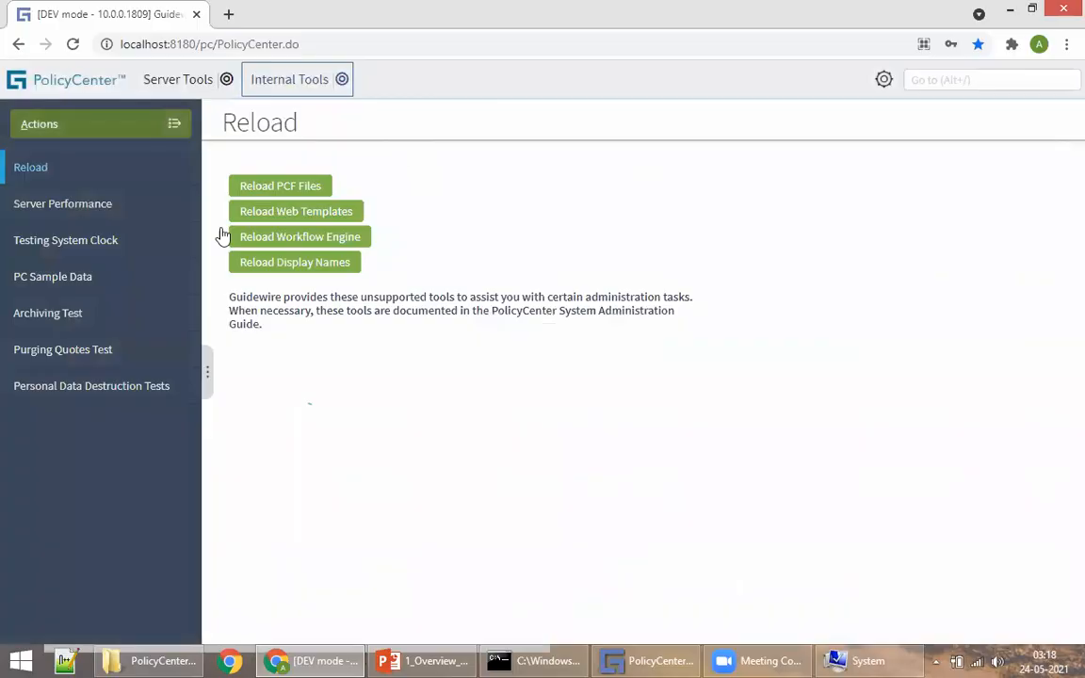
Step: View the PC Sample Data page, then use Actions > Return to PolicyCenter
left_click(47, 277)
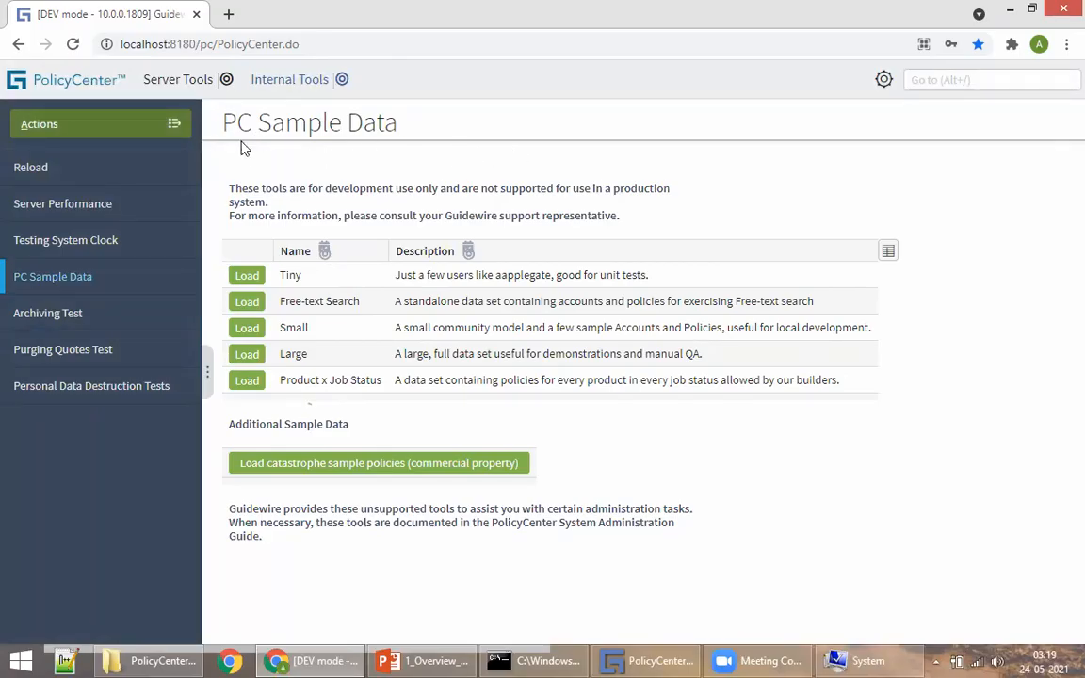
left_click(132, 128)
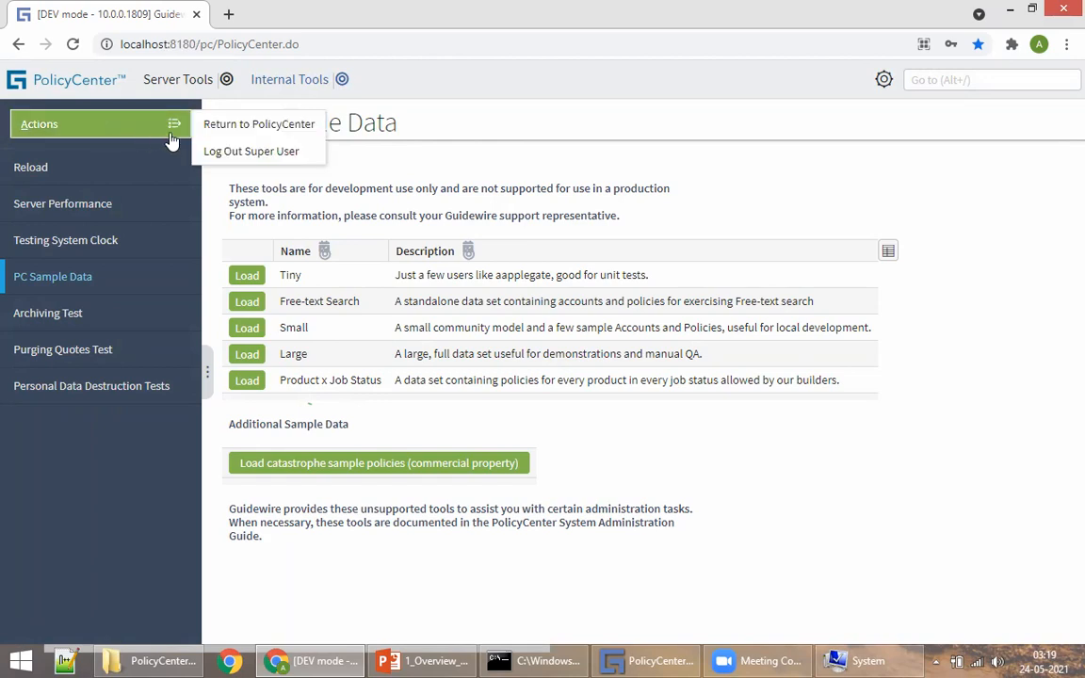
left_click(264, 126)
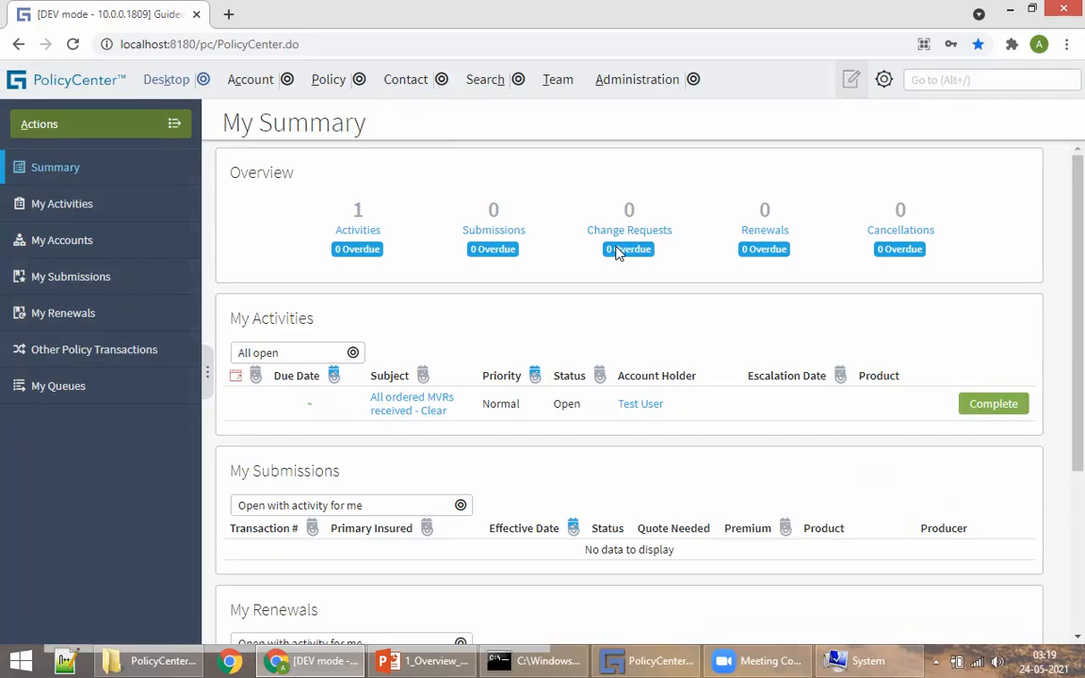
Step: Bring the PowerPoint deck to the front on slide 22, Policy Center Data Model
left_click(426, 661)
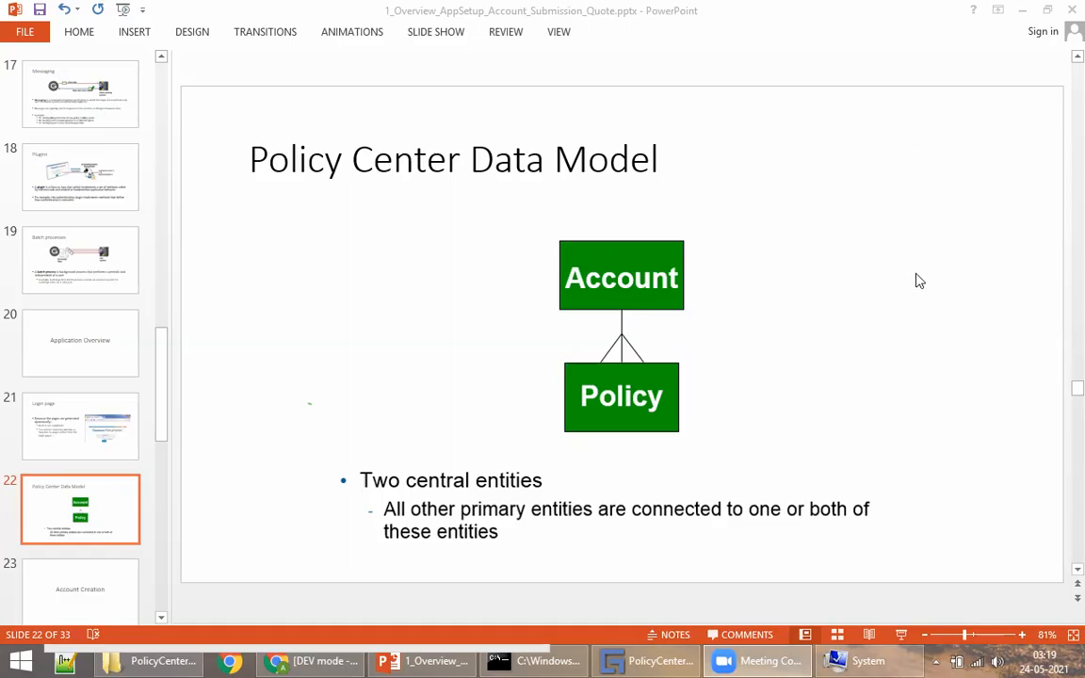
left_click(972, 263)
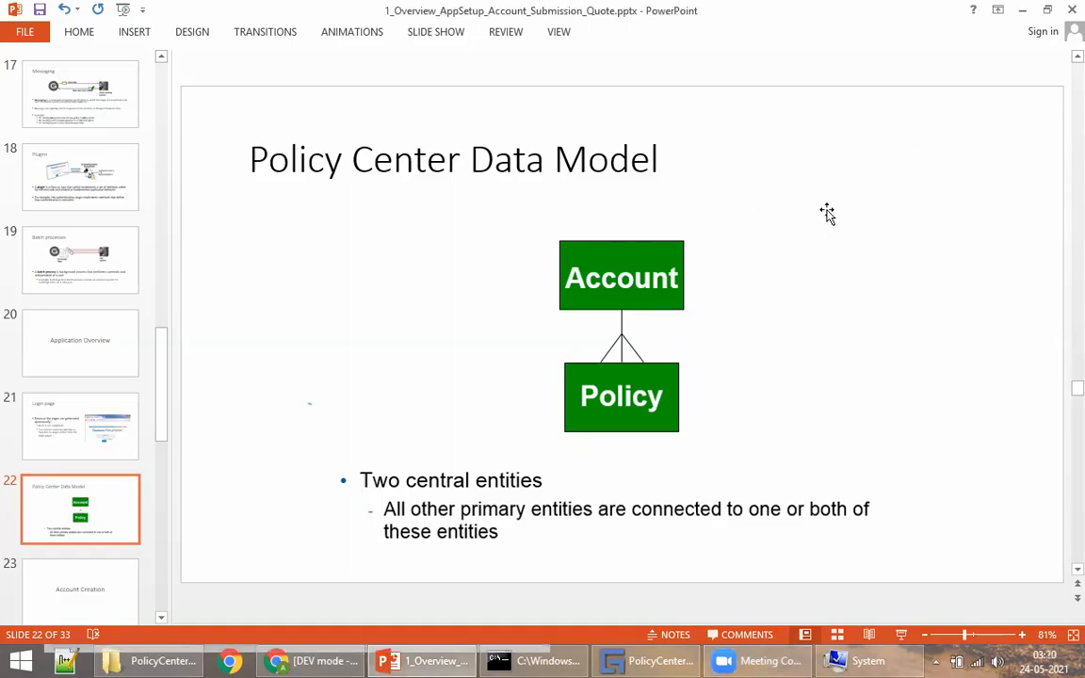
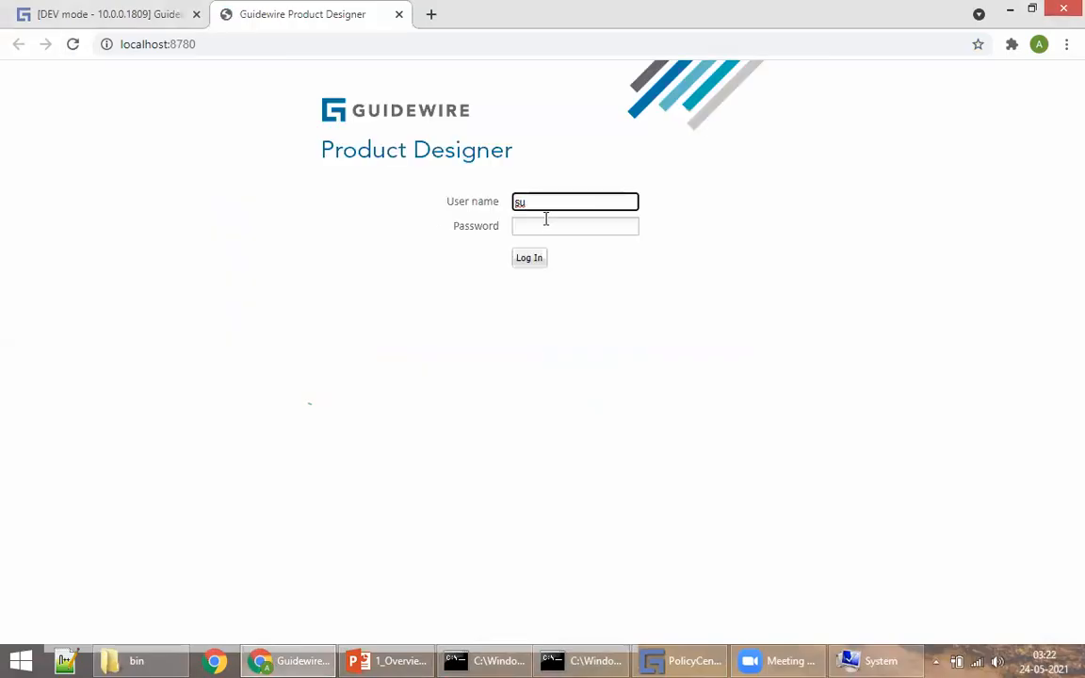
Step: Sign in to Product Designer with the account password and decline Chrome's password-update prompt
left_click(533, 229)
type("gw")
left_click(530, 259)
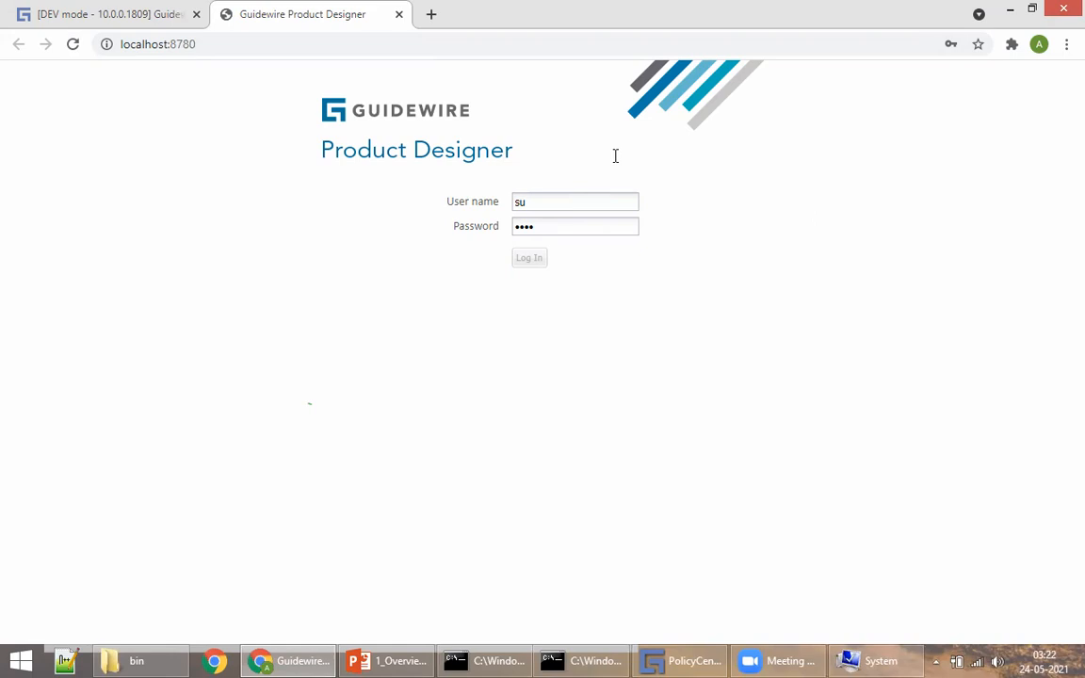
left_click(941, 322)
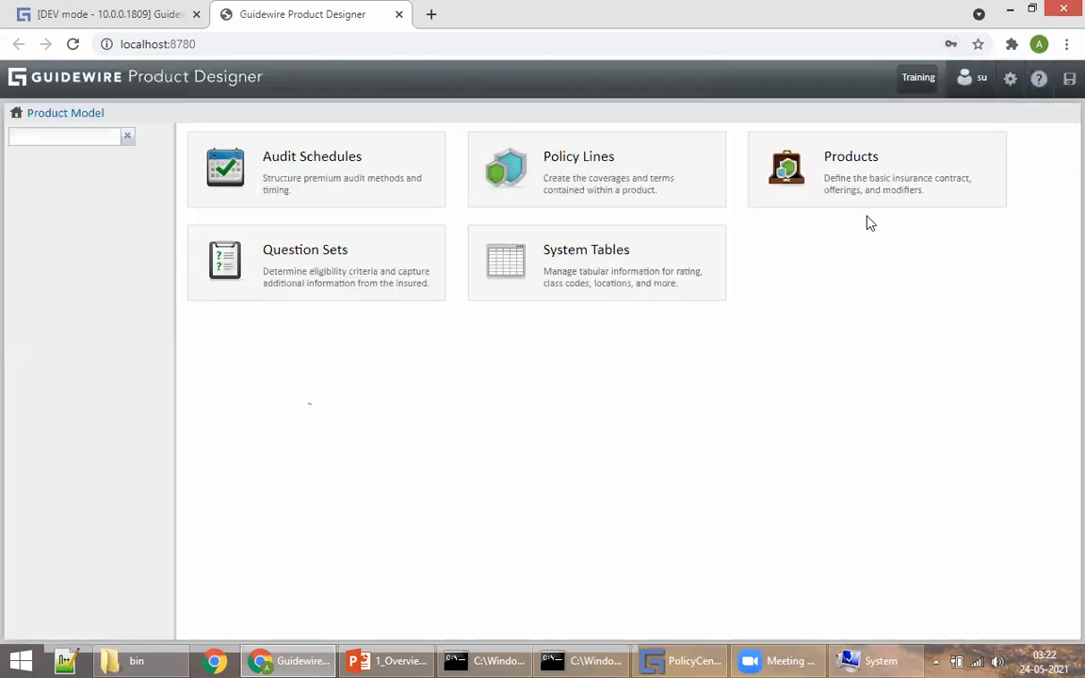
Step: Open Products and select Personal Auto, Workers' Compensation, Inland Marine and Commercial Property in turn
left_click(866, 177)
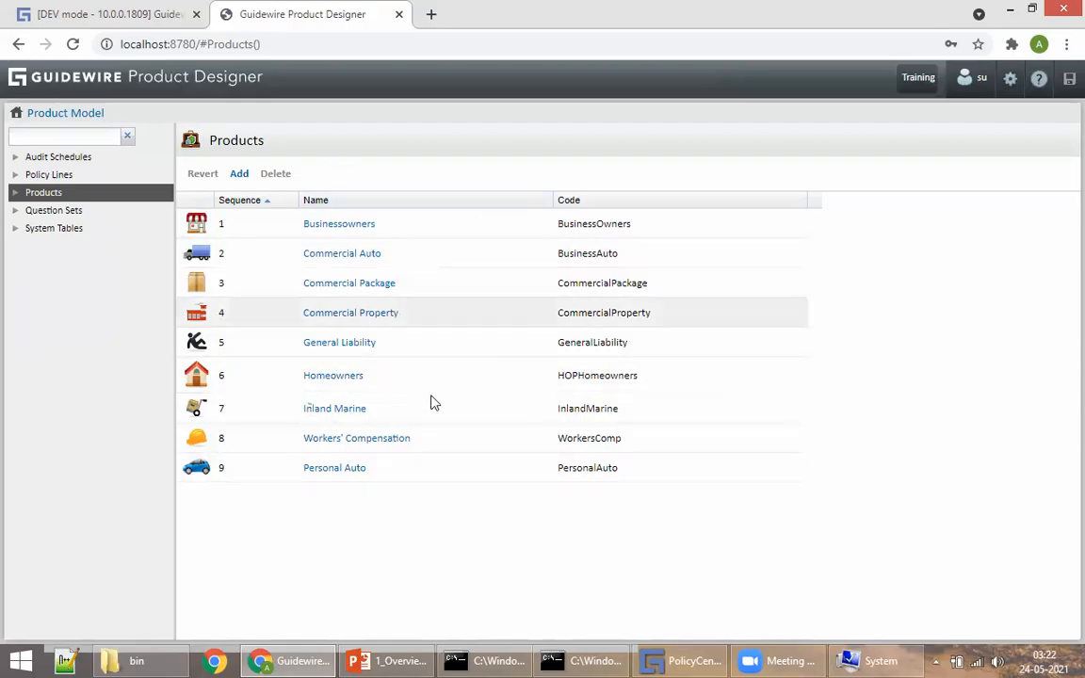
left_click(389, 473)
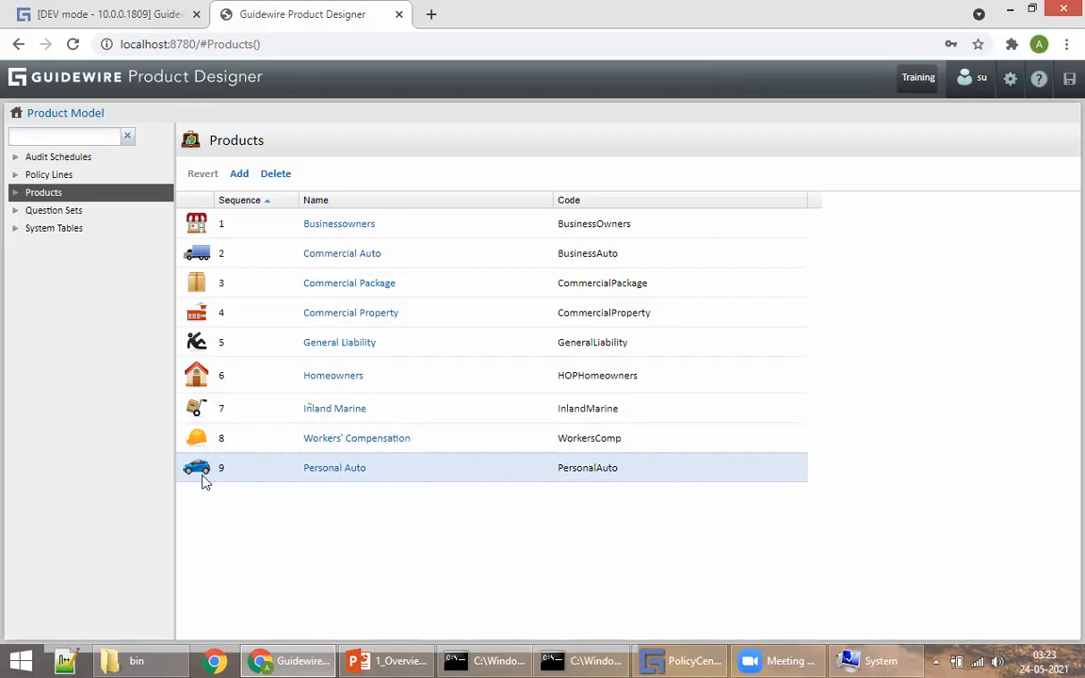
left_click(440, 443)
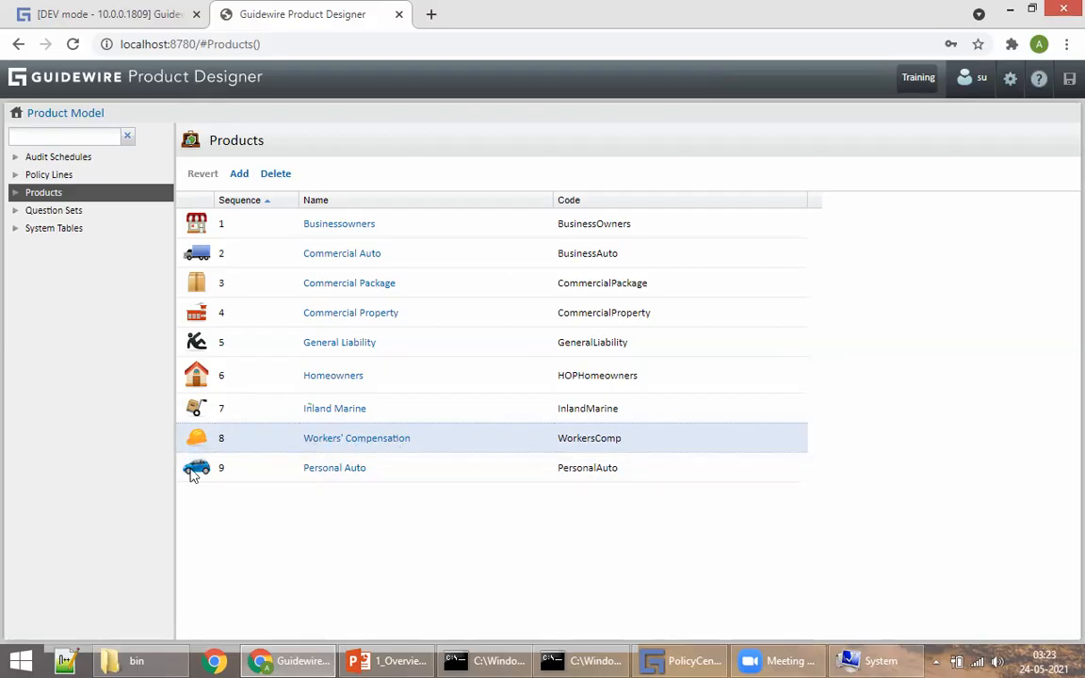
left_click(447, 408)
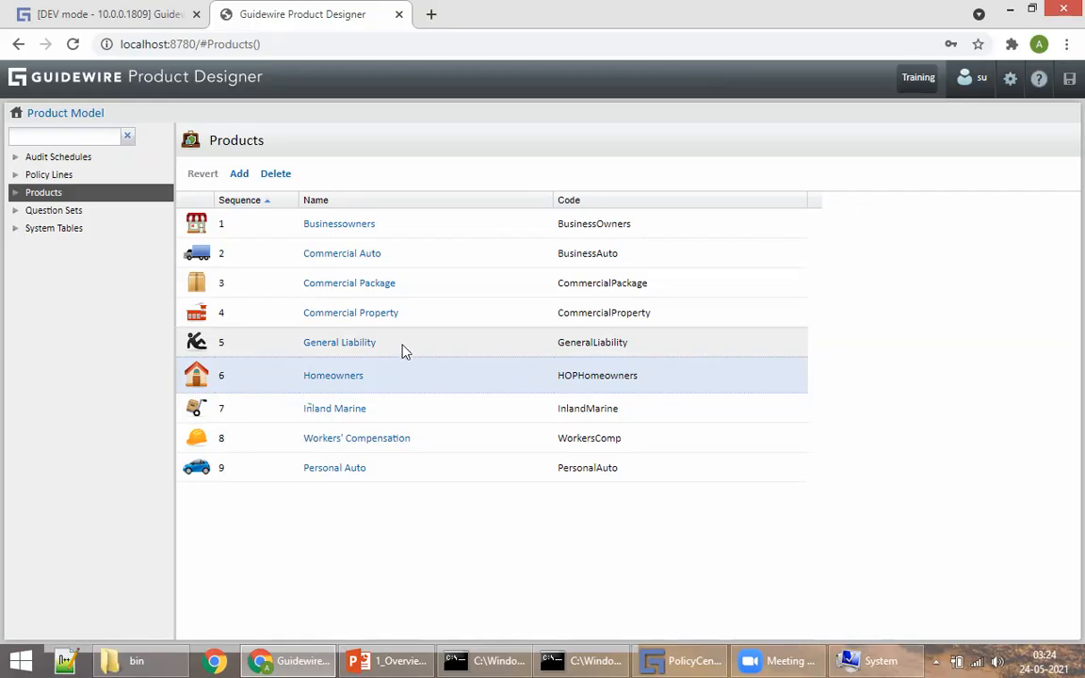
left_click(236, 311)
Step: Leave Commercial Property's sequence at 4 and browse Commercial Property, Commercial Auto and Businessowners
left_click(947, 354)
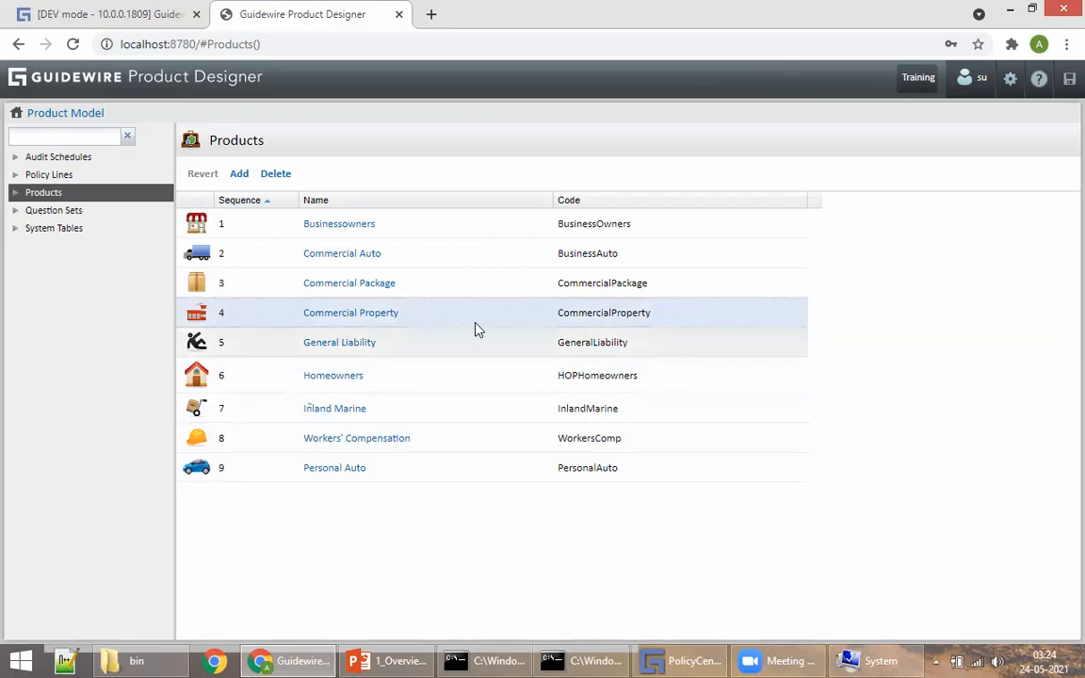
left_click(427, 302)
left_click(414, 259)
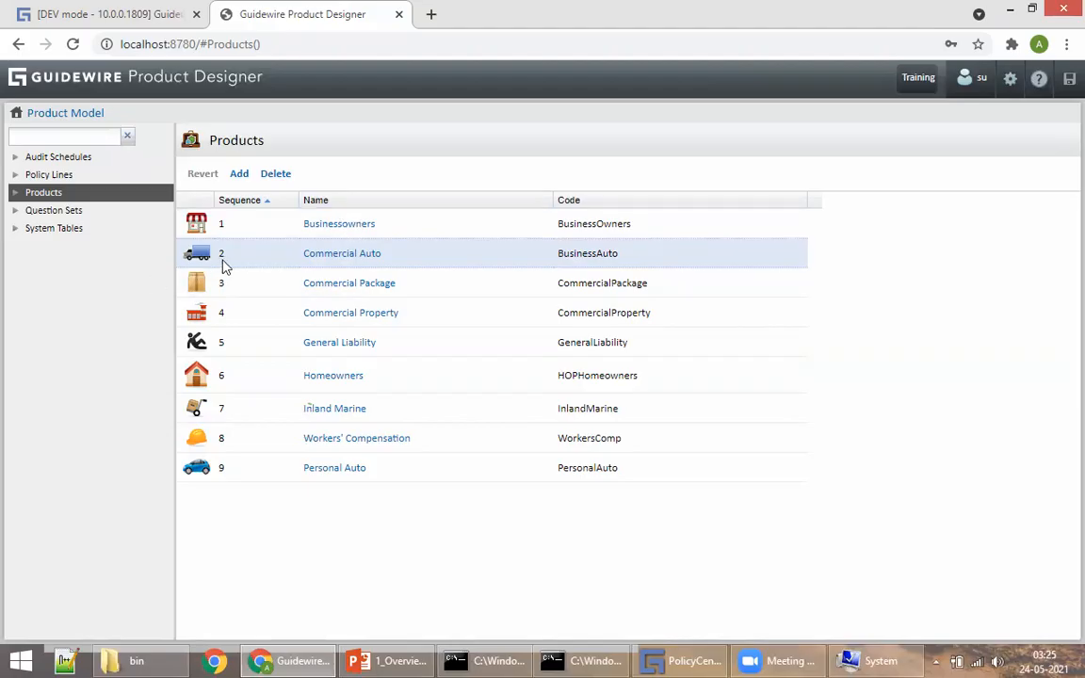
left_click(439, 229)
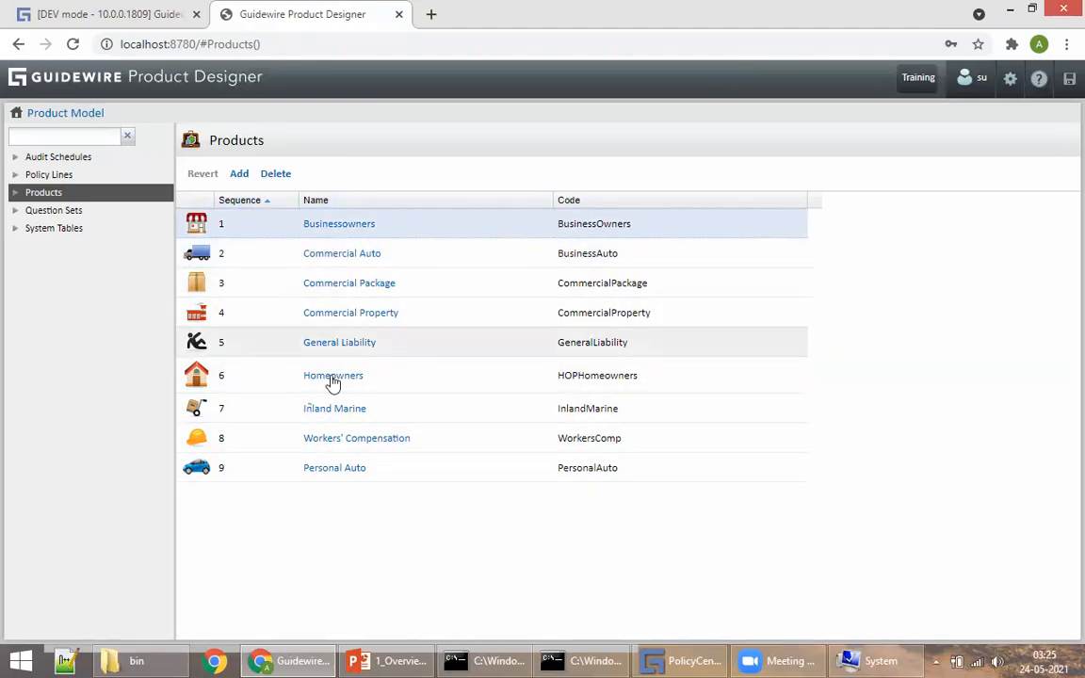
left_click(63, 26)
left_click(218, 12)
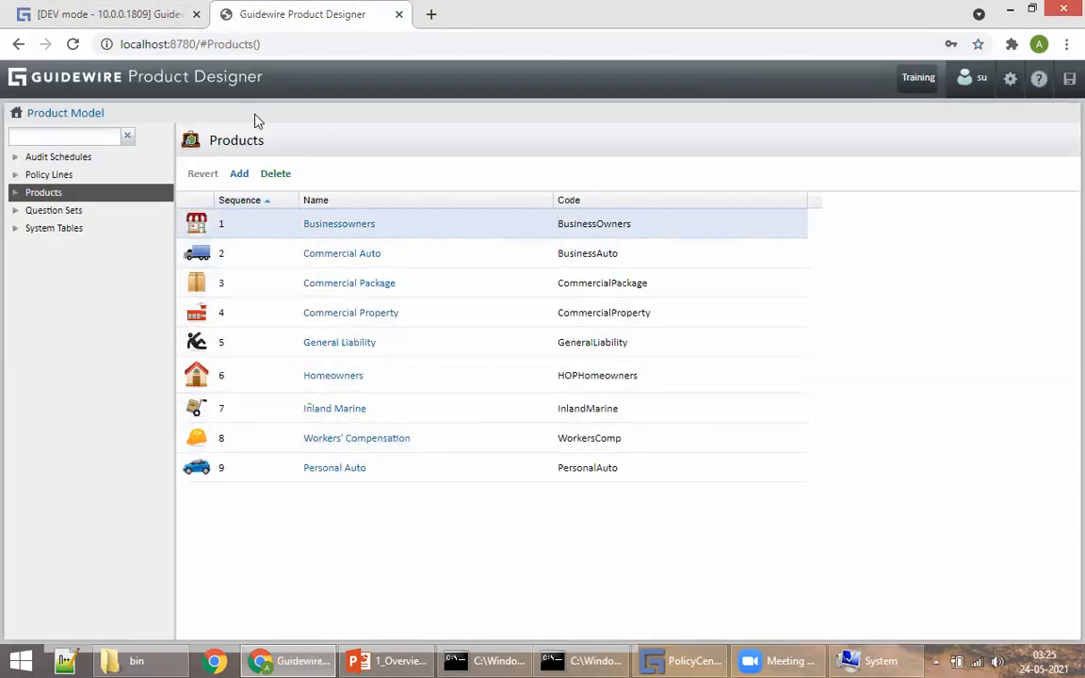
Step: Browse Personal Auto, Workers' Compensation, Inland Marine, Homeowners and General Liability, then return to PolicyCenter
left_click(416, 470)
left_click(474, 442)
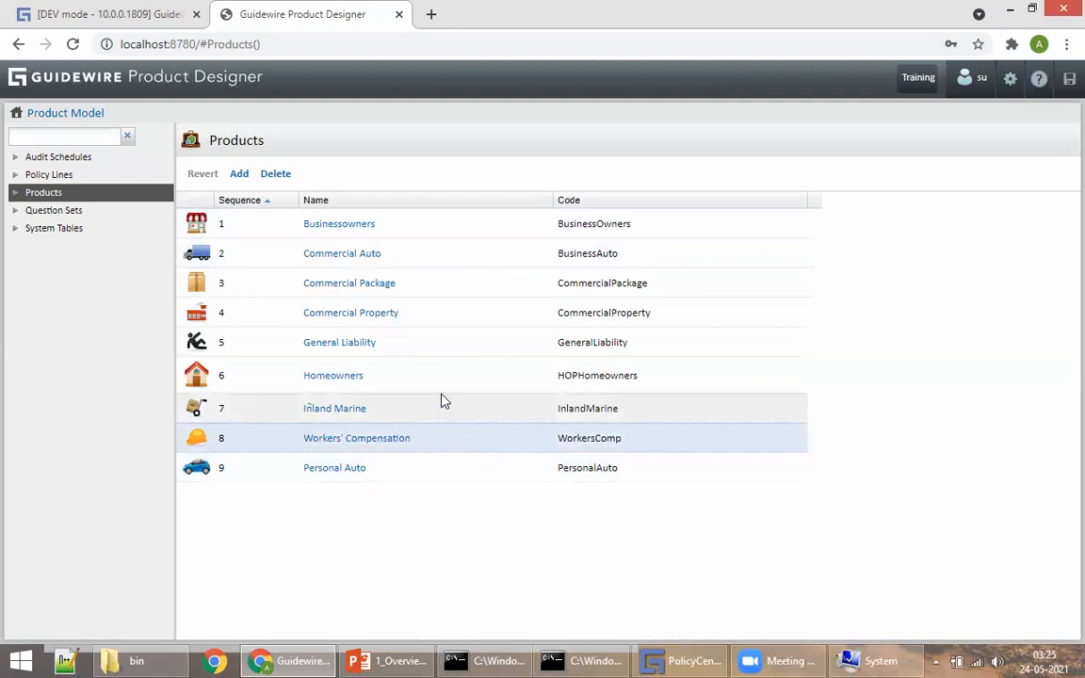
left_click(406, 412)
left_click(425, 381)
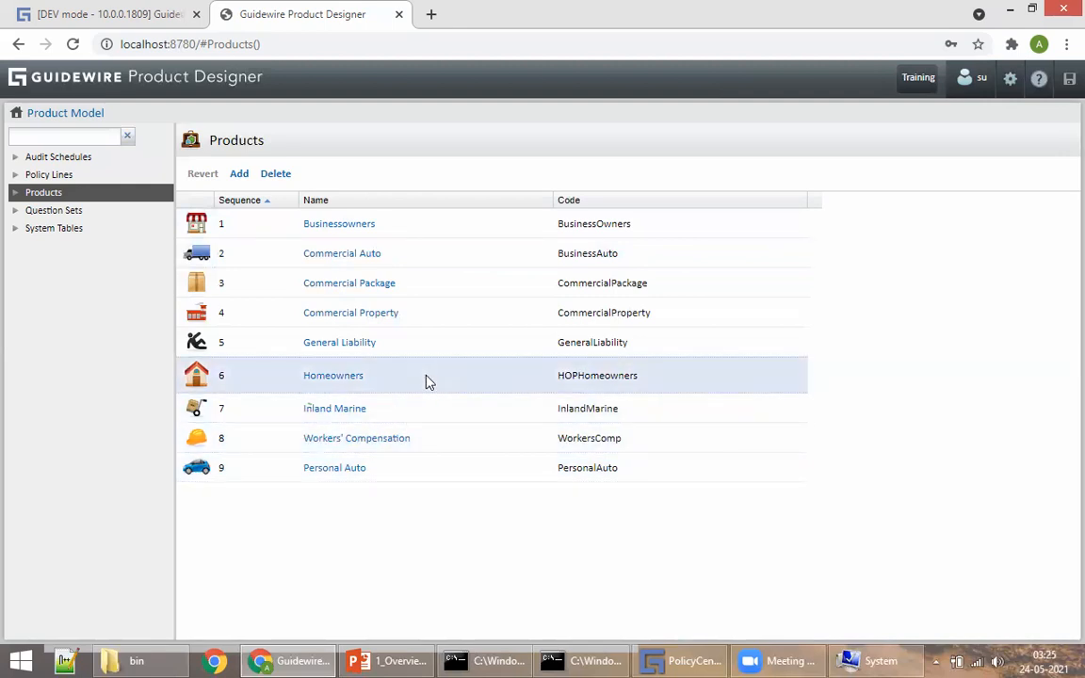
left_click(460, 435)
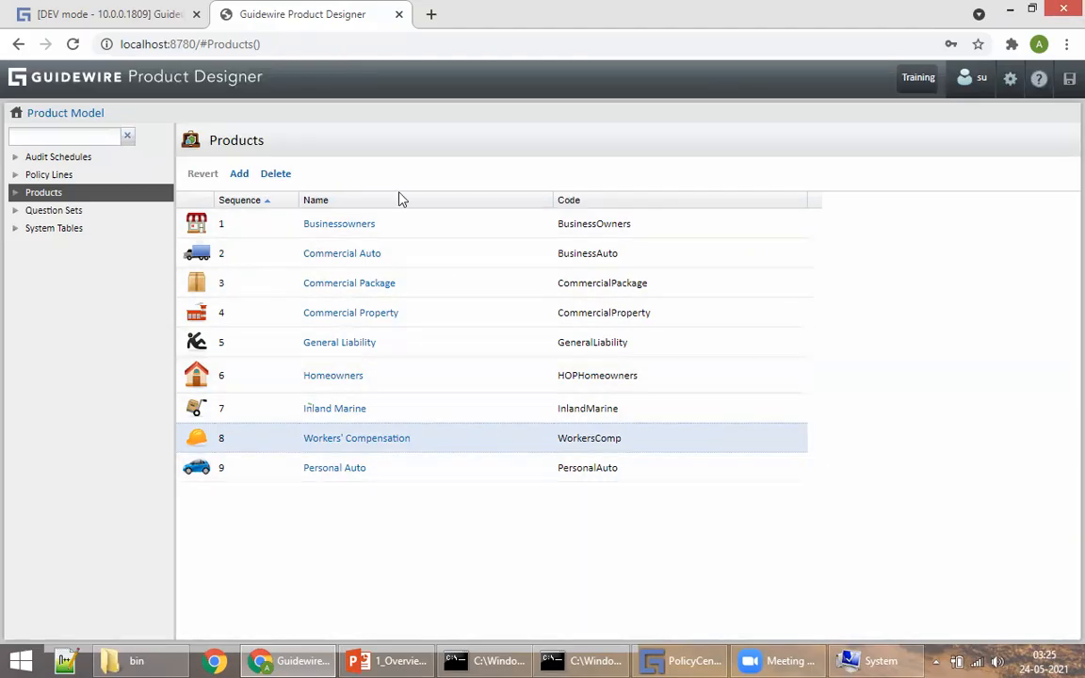
left_click(385, 478)
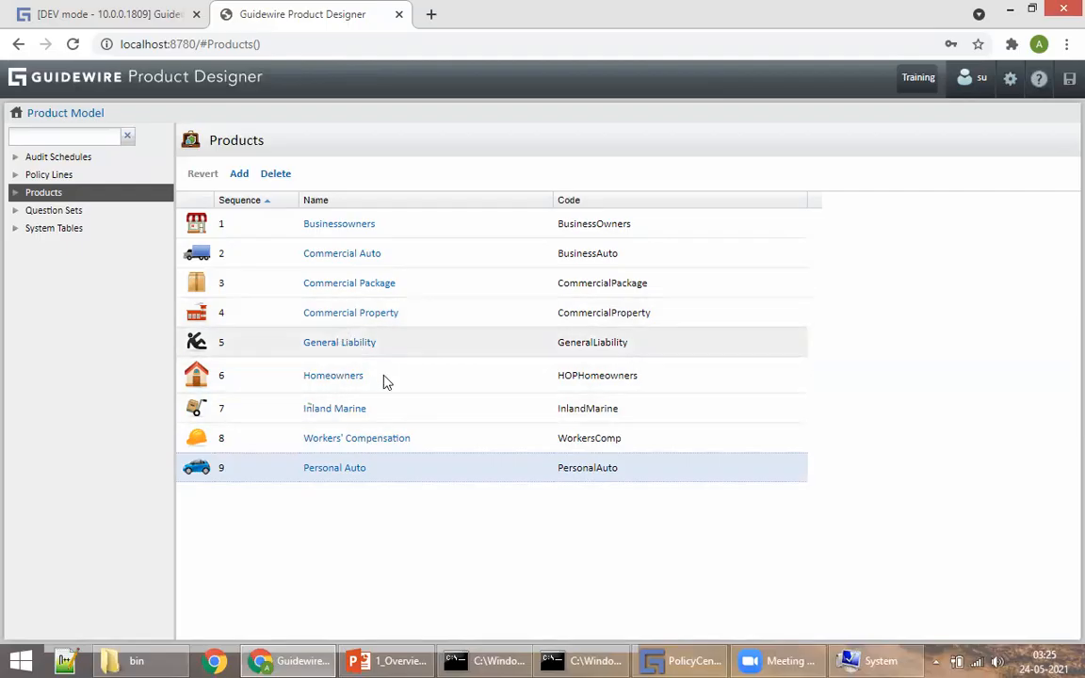
left_click(488, 375)
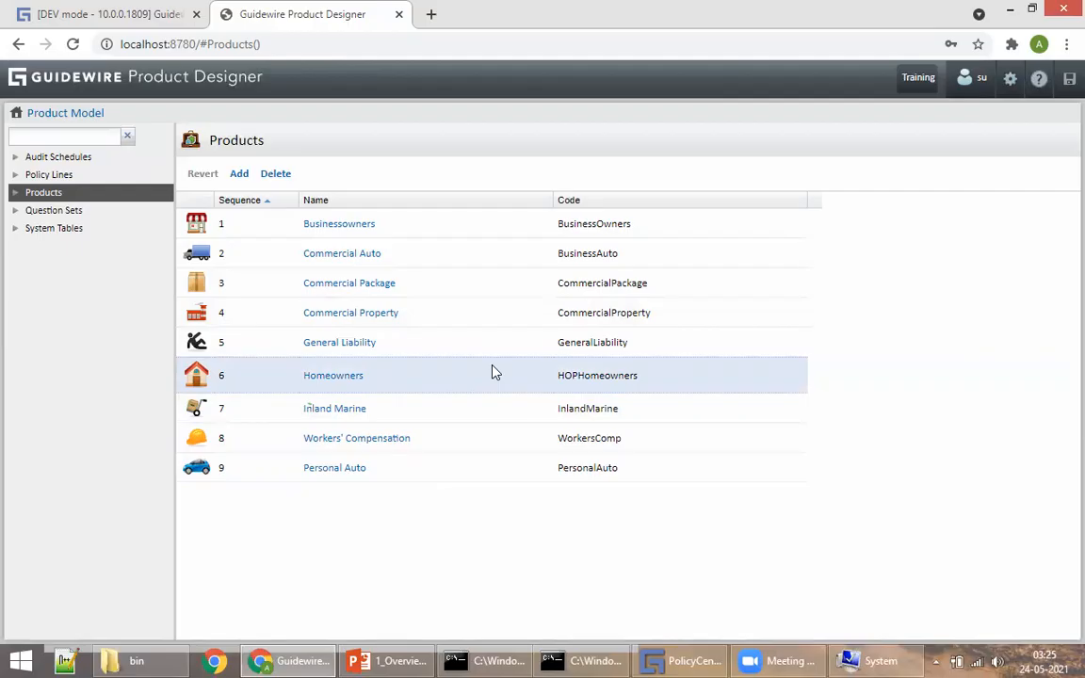
left_click(483, 354)
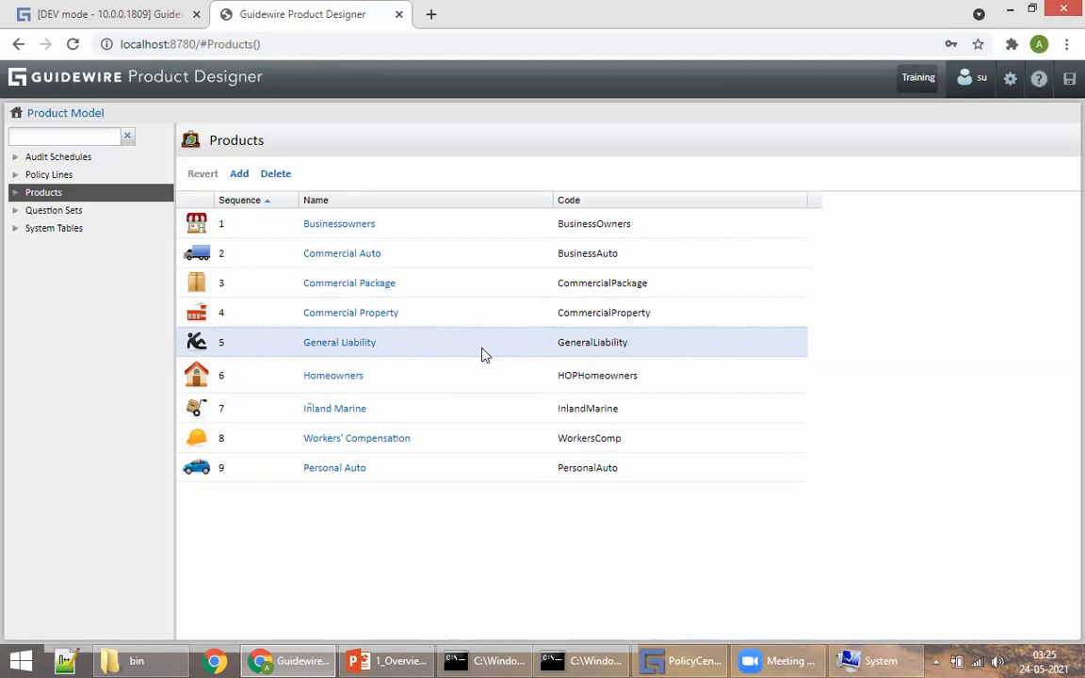
left_click(442, 375)
left_click(434, 402)
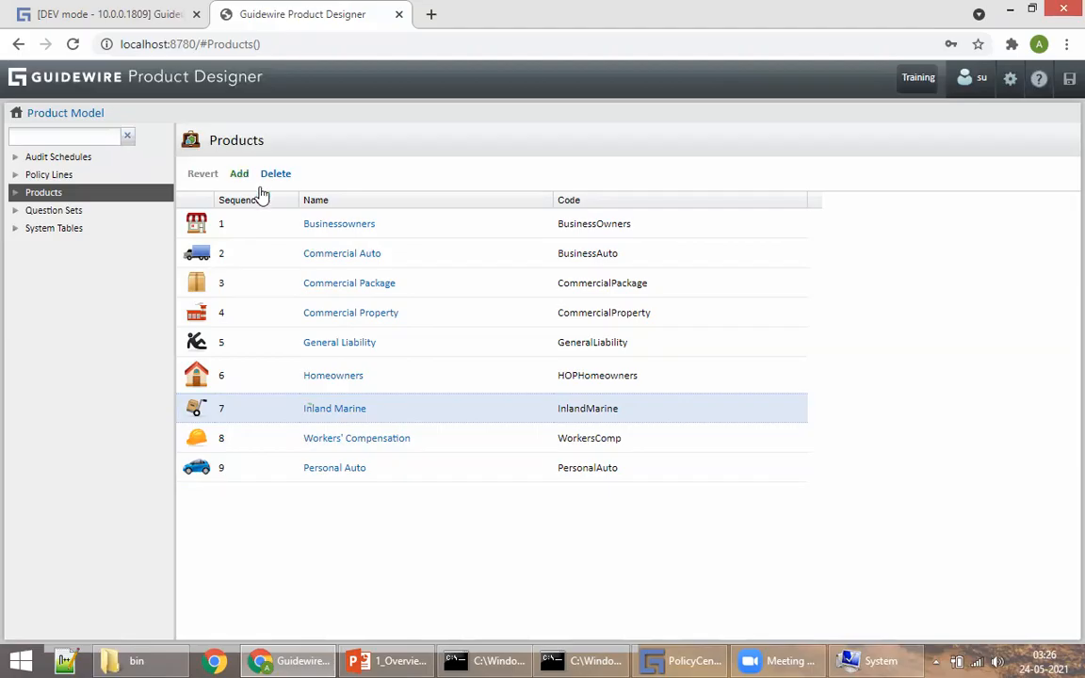
left_click(356, 469)
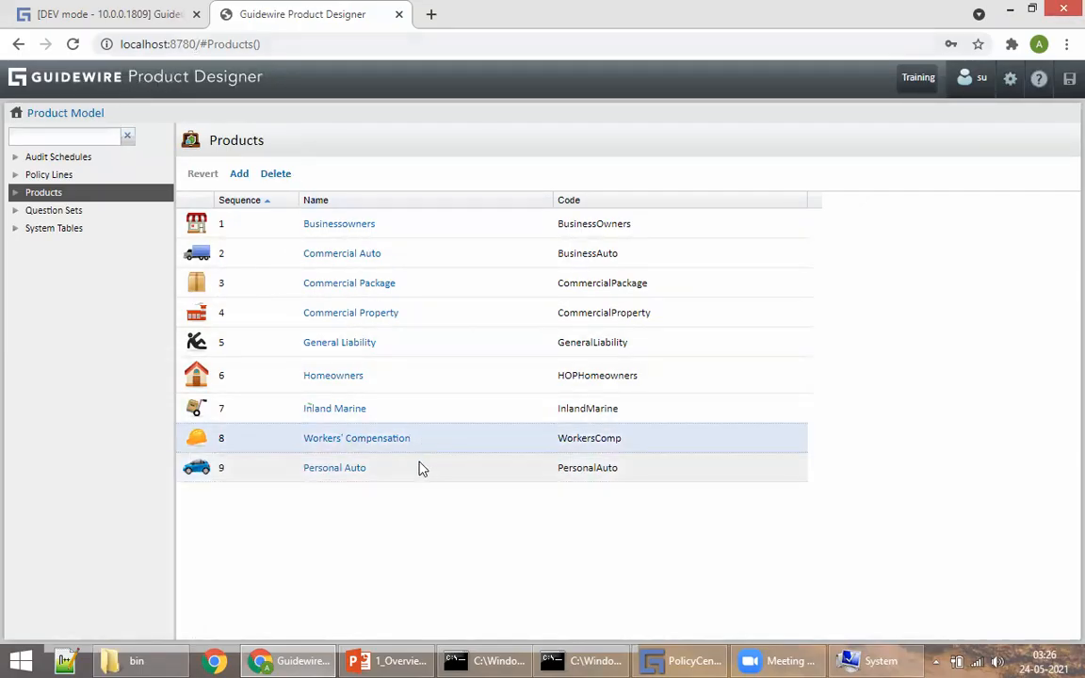
left_click(75, 11)
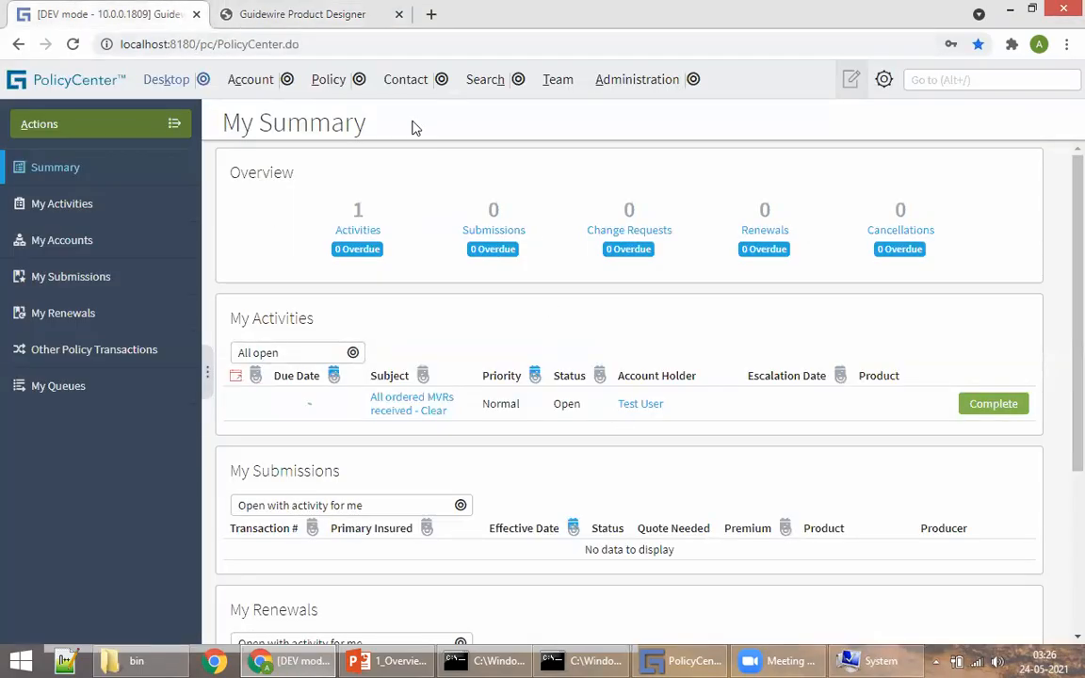
Step: View Personal Auto's basic settings, then go back to the Product Model home
left_click(382, 15)
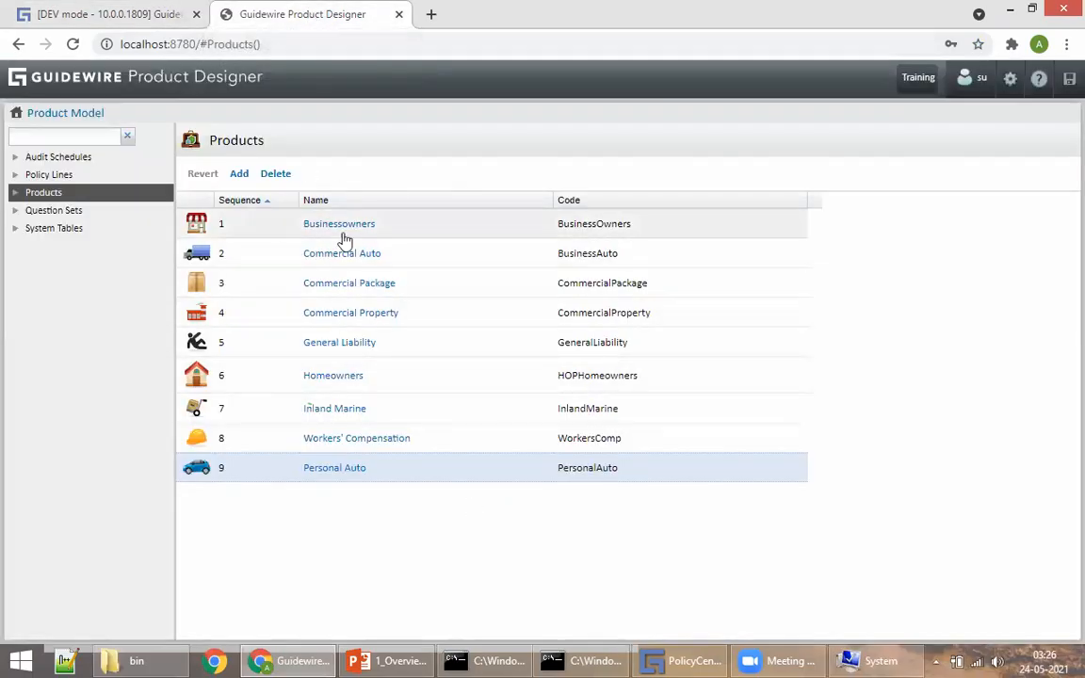
left_click(342, 471)
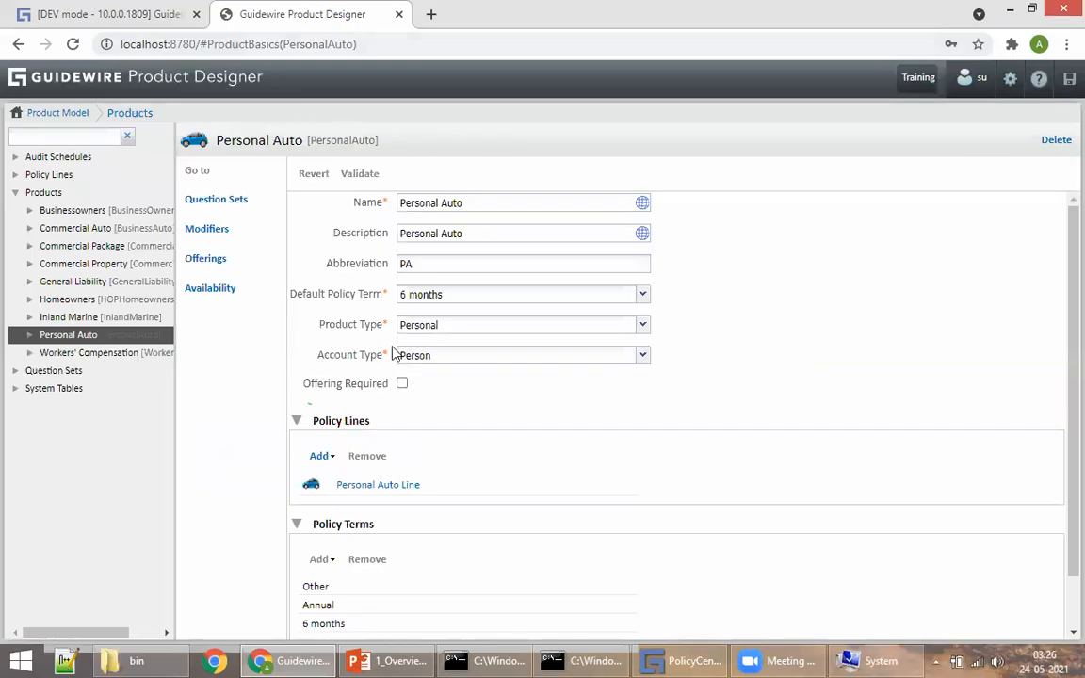
left_click(133, 79)
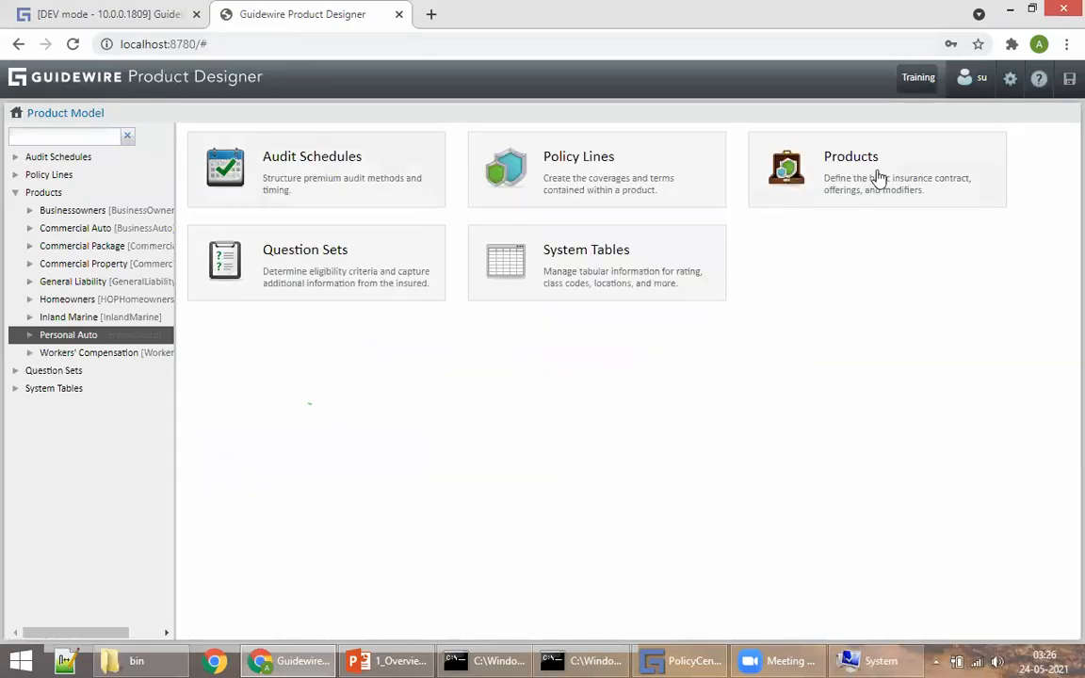
Step: Set Commercial Auto's Account Type to Company, then return to PolicyCenter's My Summary
left_click(879, 174)
left_click(330, 254)
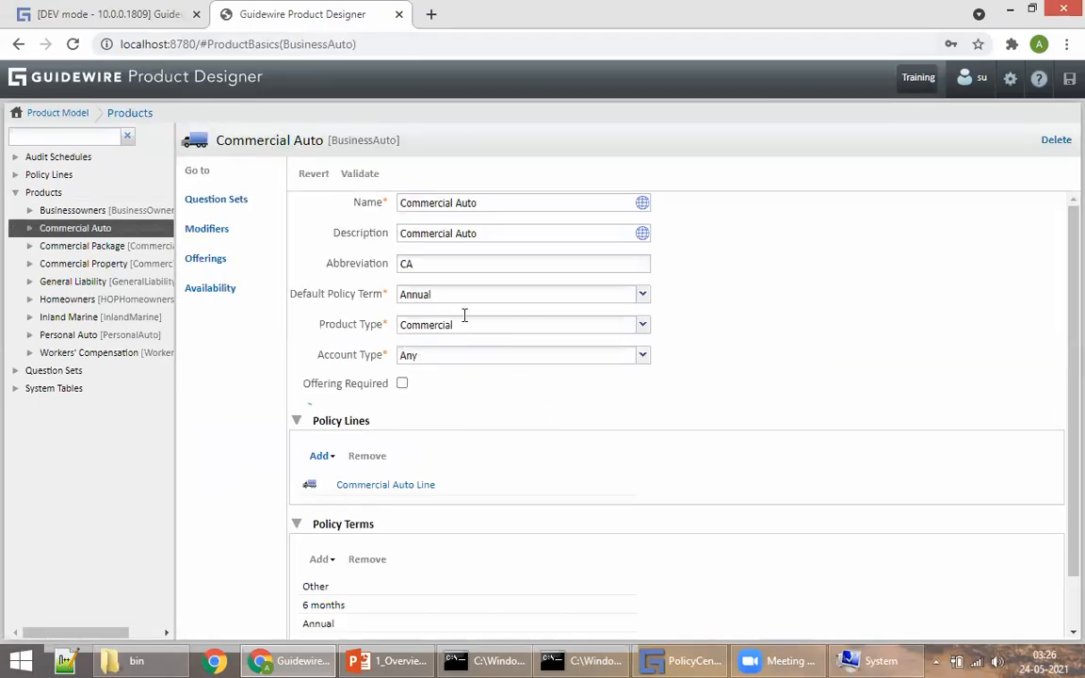
left_click(509, 355)
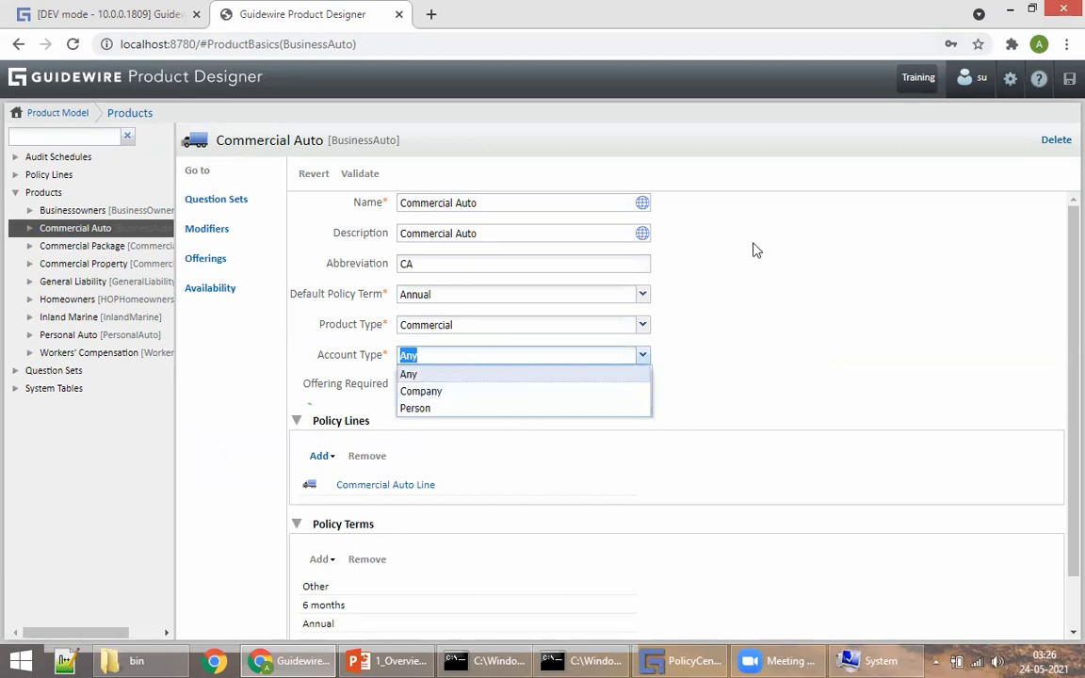
left_click(421, 390)
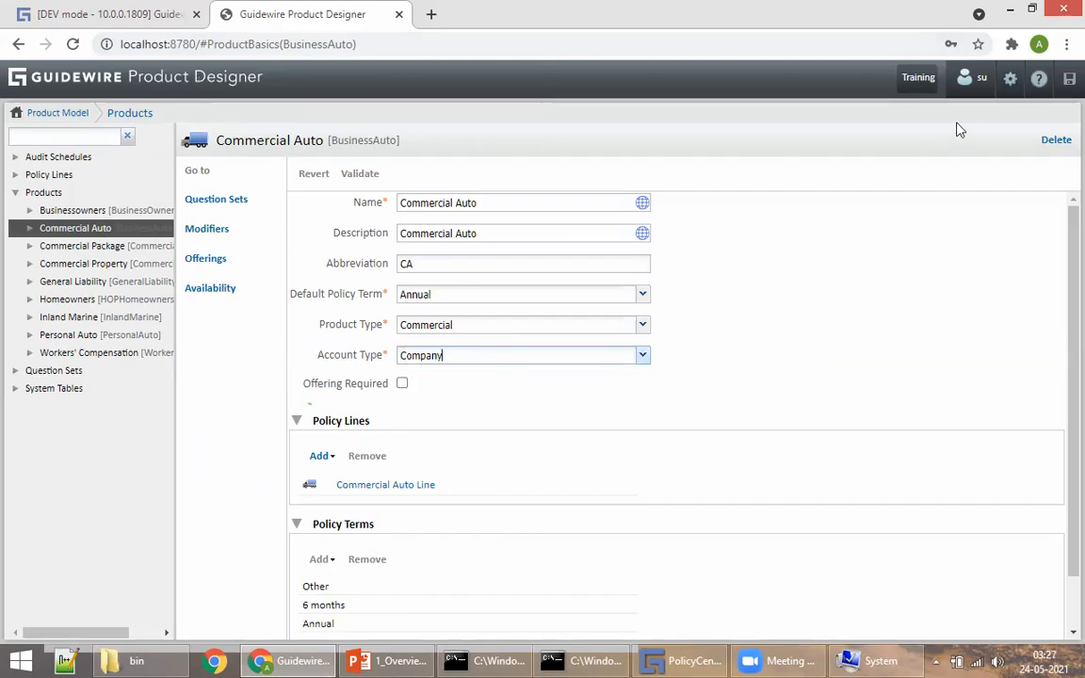
left_click(782, 276)
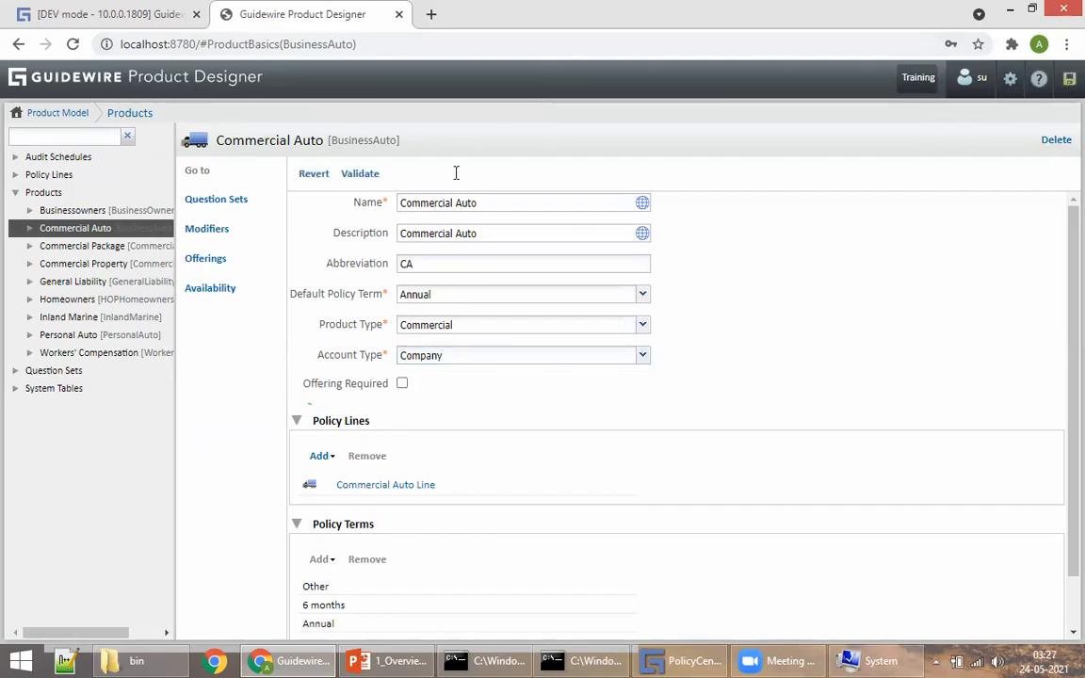
left_click(241, 86)
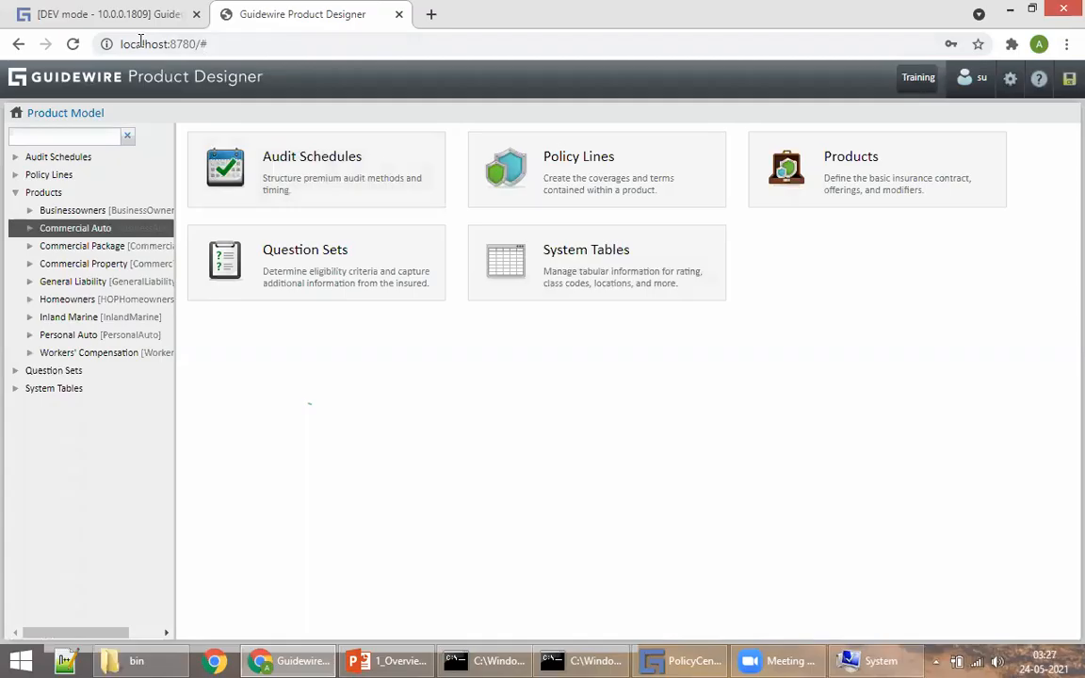
left_click(104, 14)
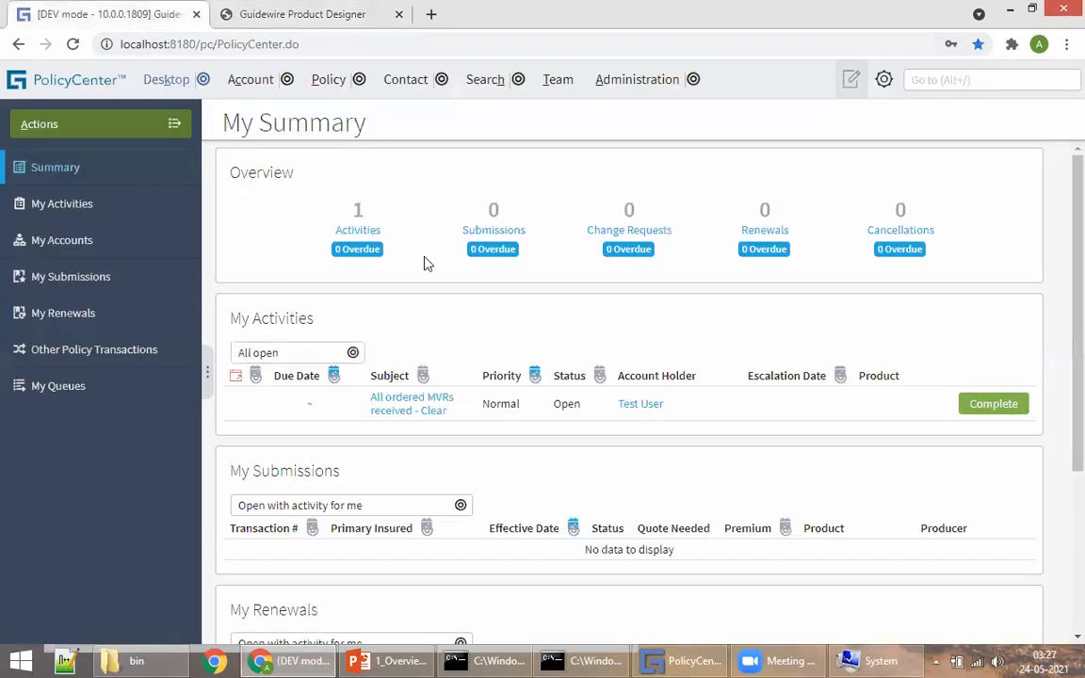
Step: Advance the PowerPoint deck to slide 24 defining an Account, then return to PolicyCenter
left_click(384, 660)
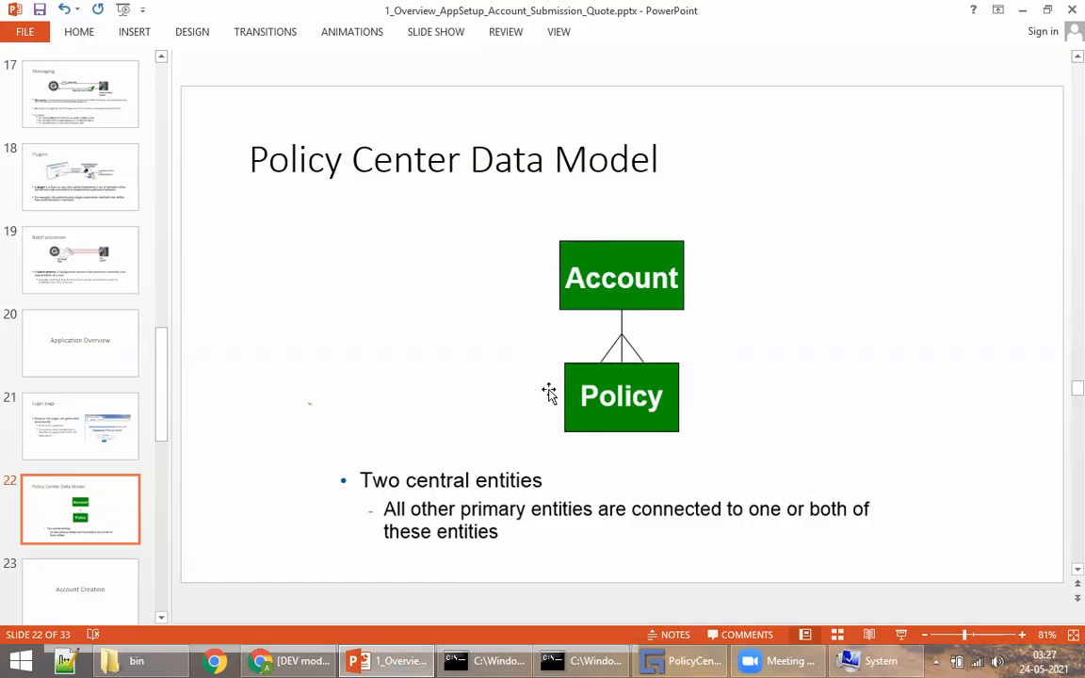
scroll(768, 349, "down", 1)
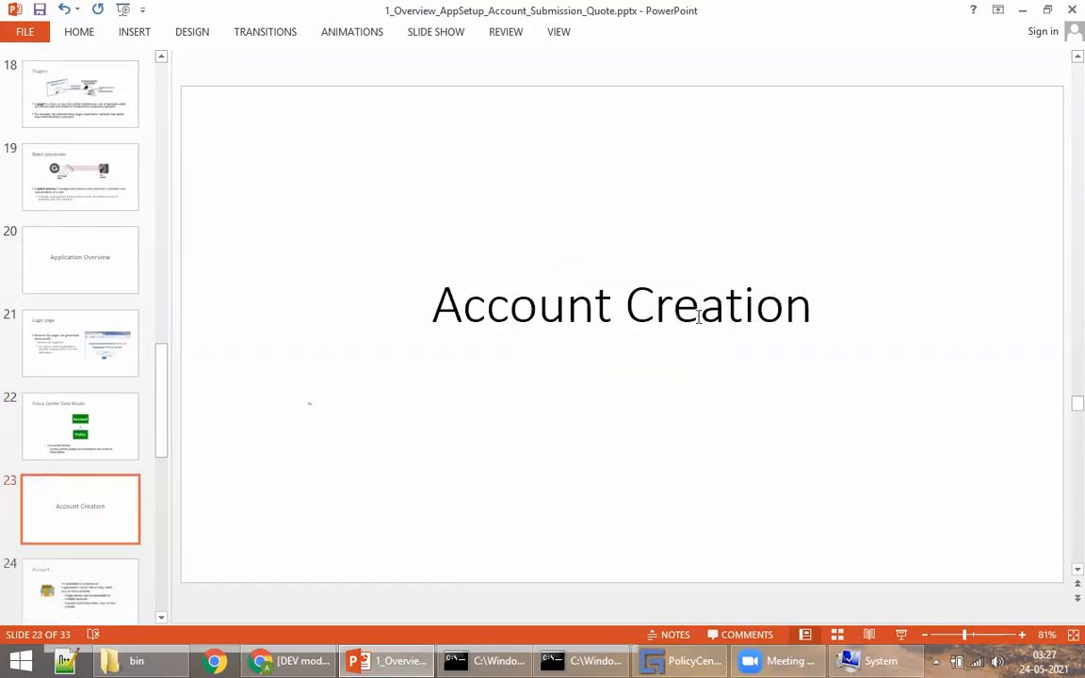
scroll(699, 314, "down", 1)
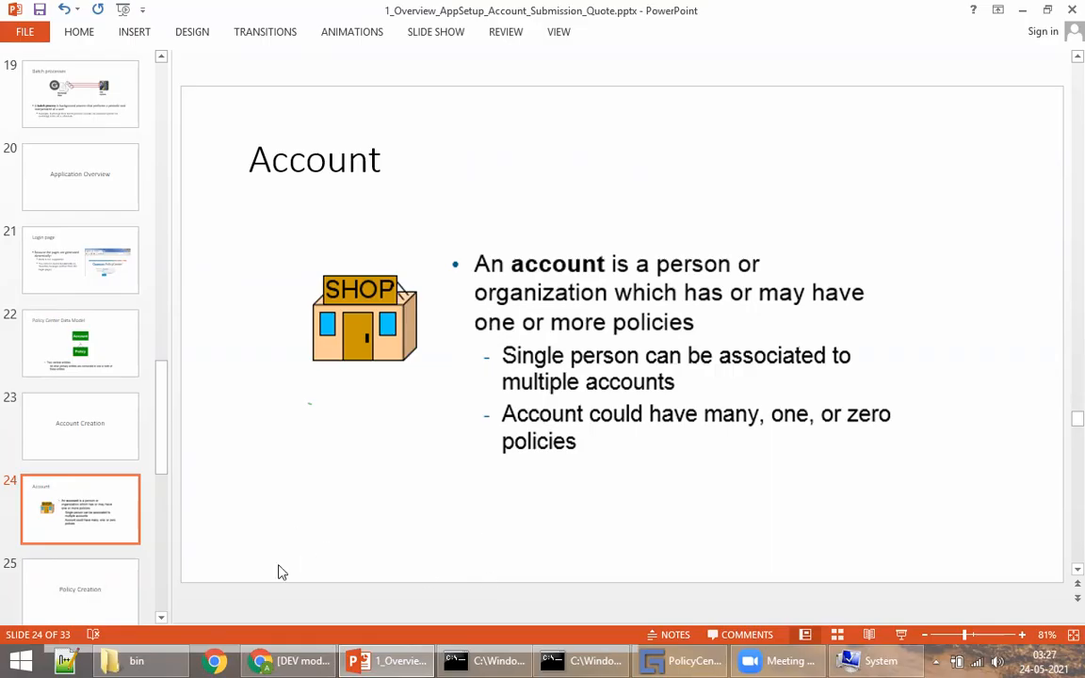
left_click(298, 657)
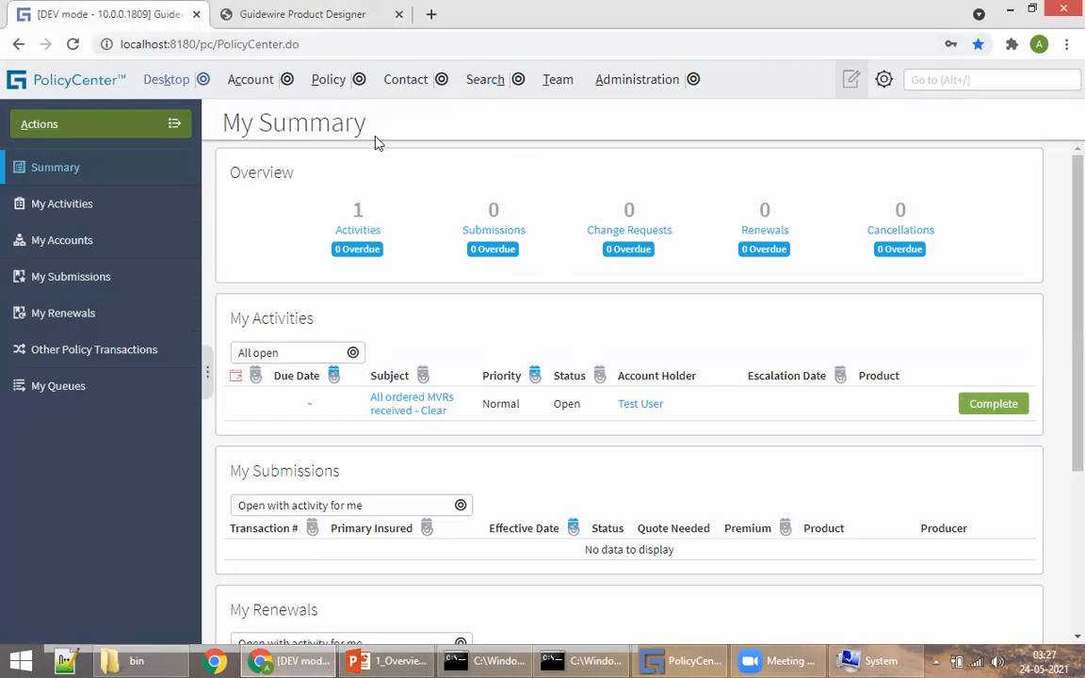
Step: Choose New Account from the Account menu to reach Enter Account Information
left_click(287, 81)
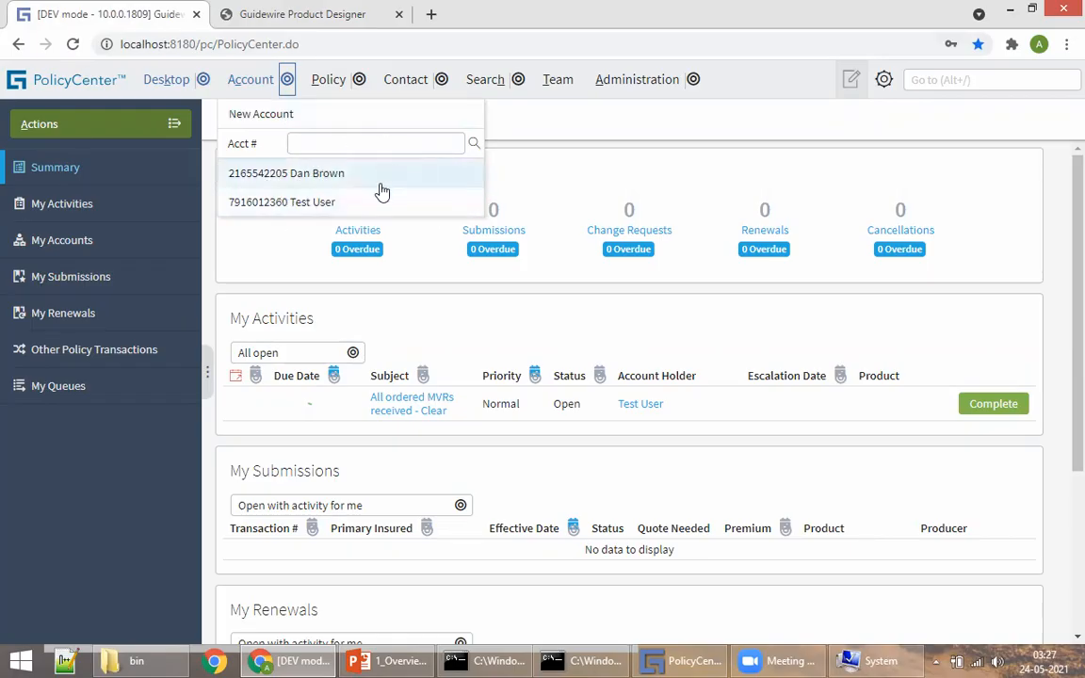
left_click(256, 114)
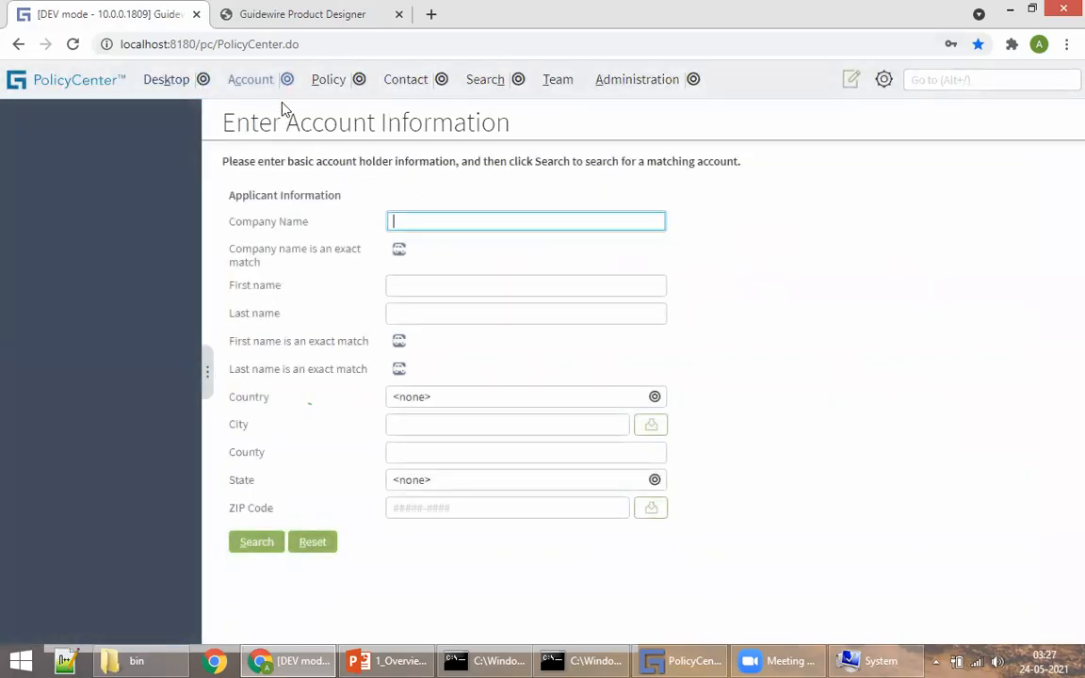
left_click(435, 289)
Step: Search accounts by the applicant's first and last name, then show the new-account type choices
left_click(450, 312)
left_click(413, 288)
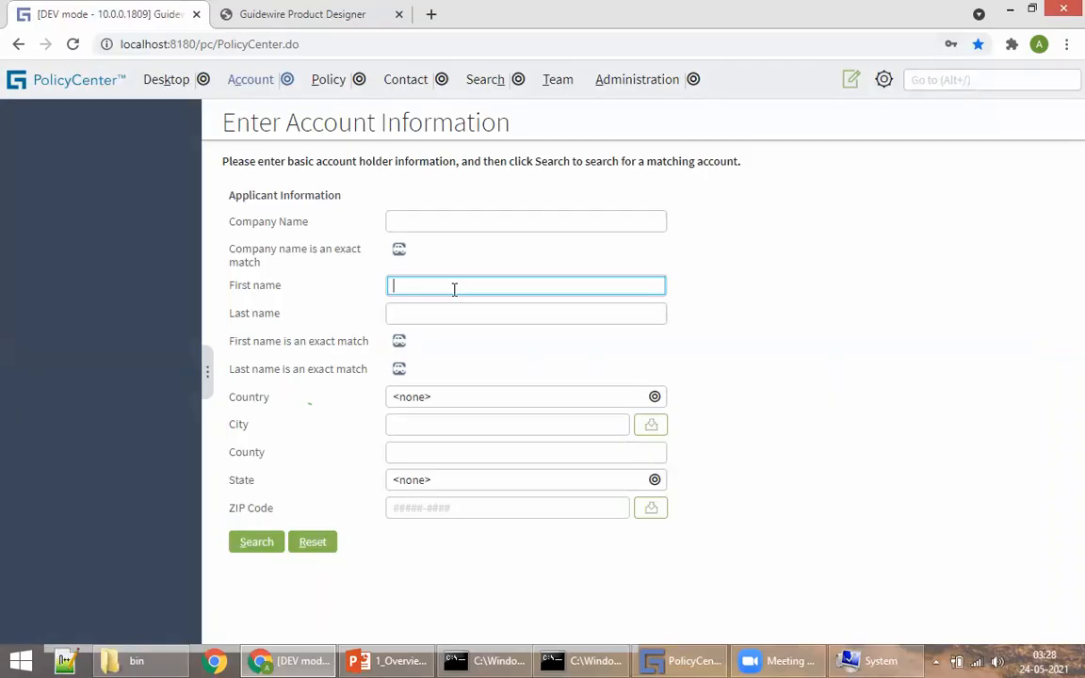
type("TOny")
key("Tab")
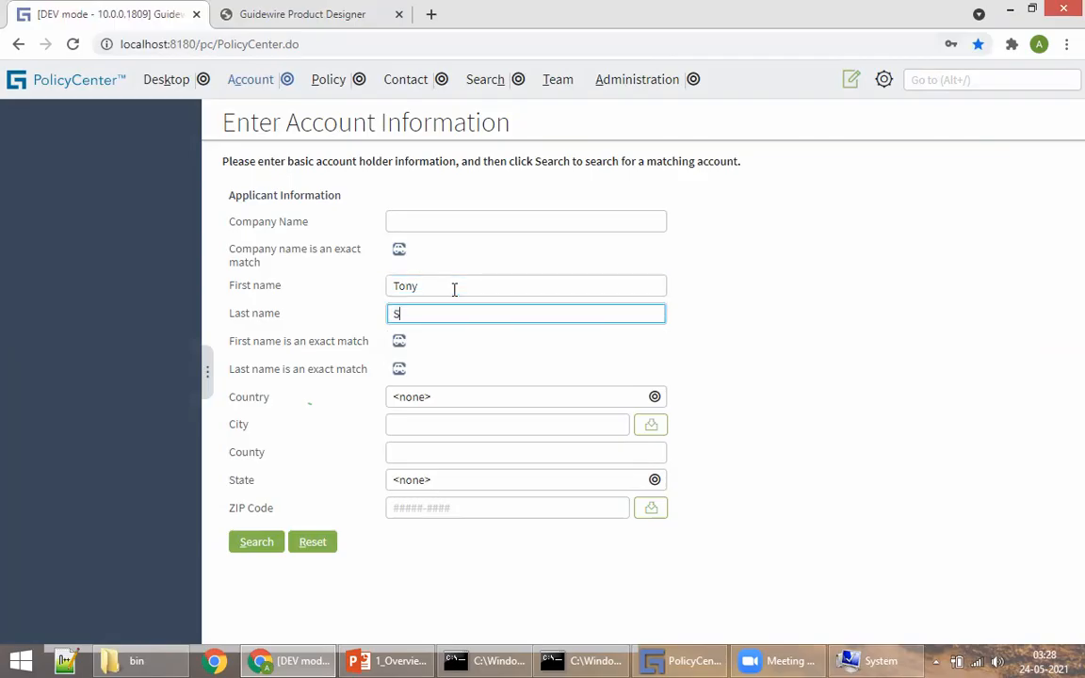
left_click(786, 459)
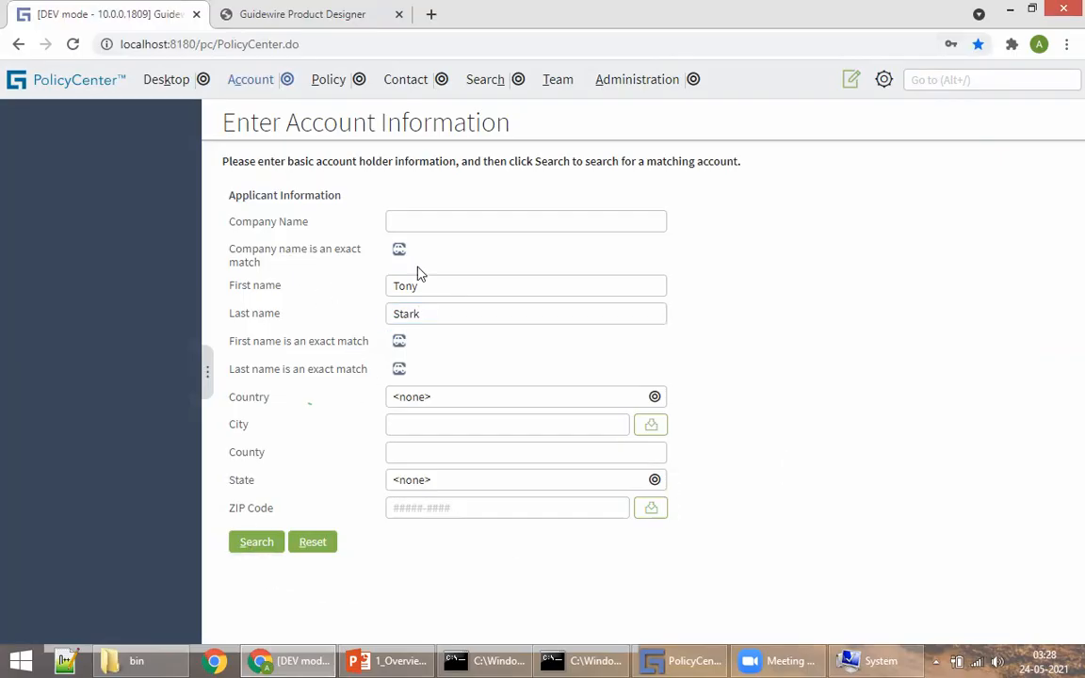
left_click(249, 545)
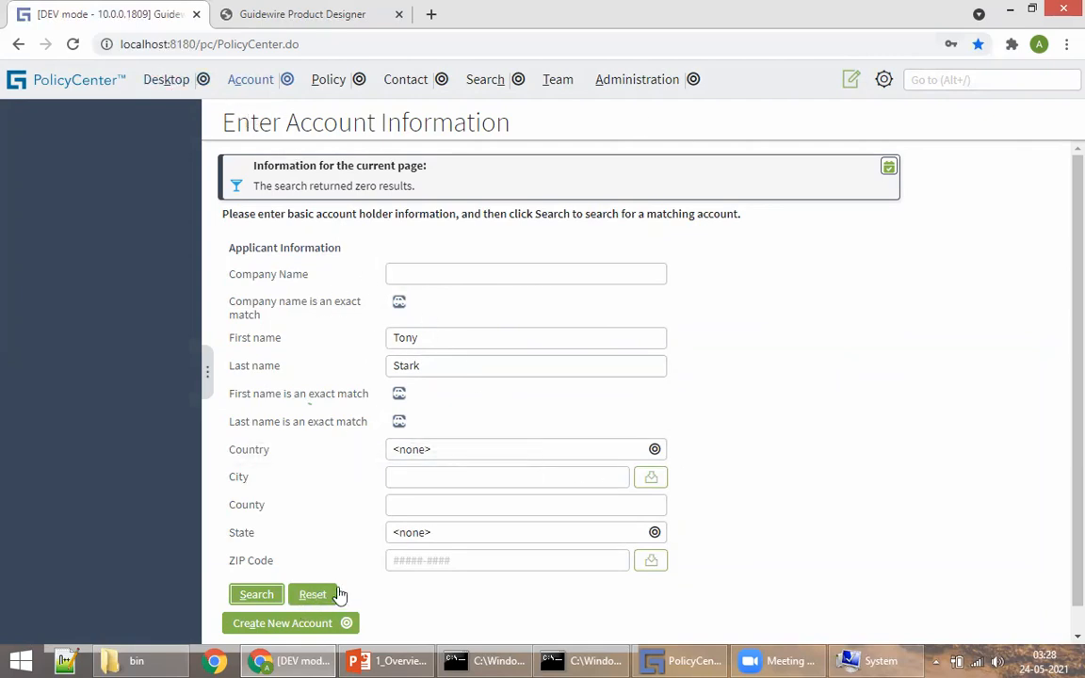
scroll(339, 595, "down", 1)
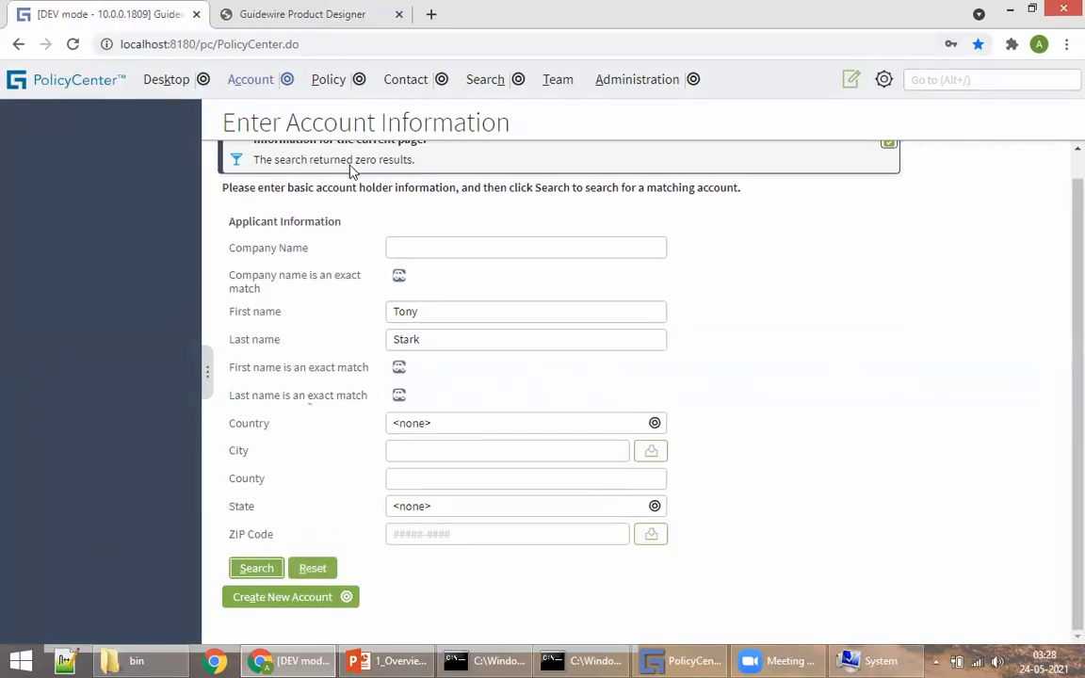
left_click(271, 603)
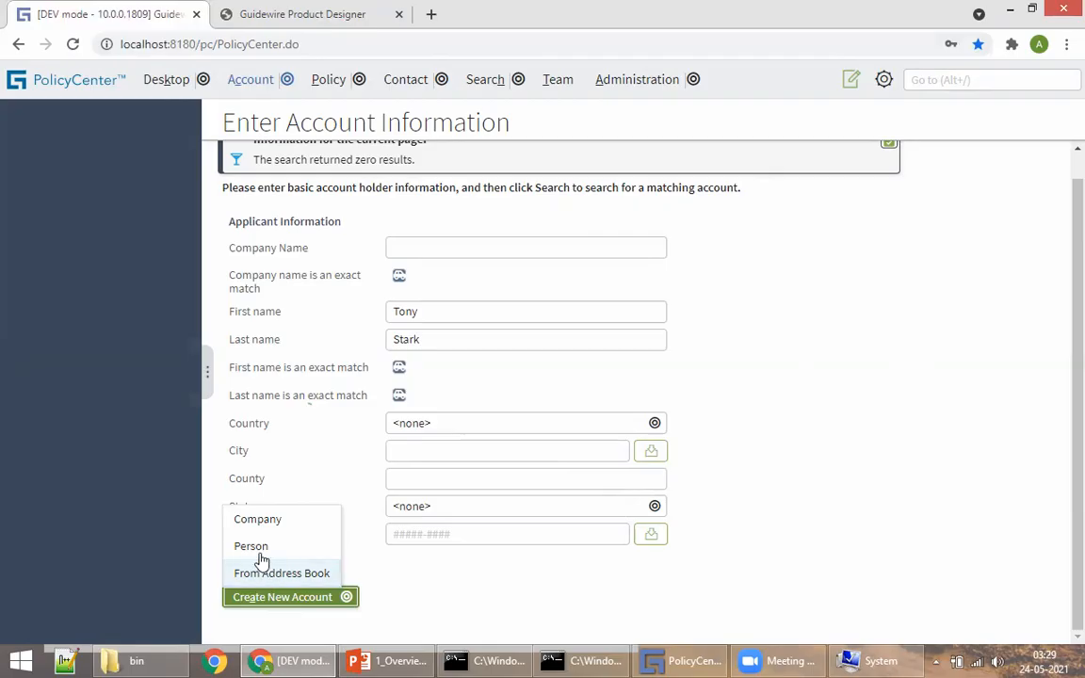
Step: Create a Person account and enter the street address in Address 1, fixing its capitalisation
left_click(255, 551)
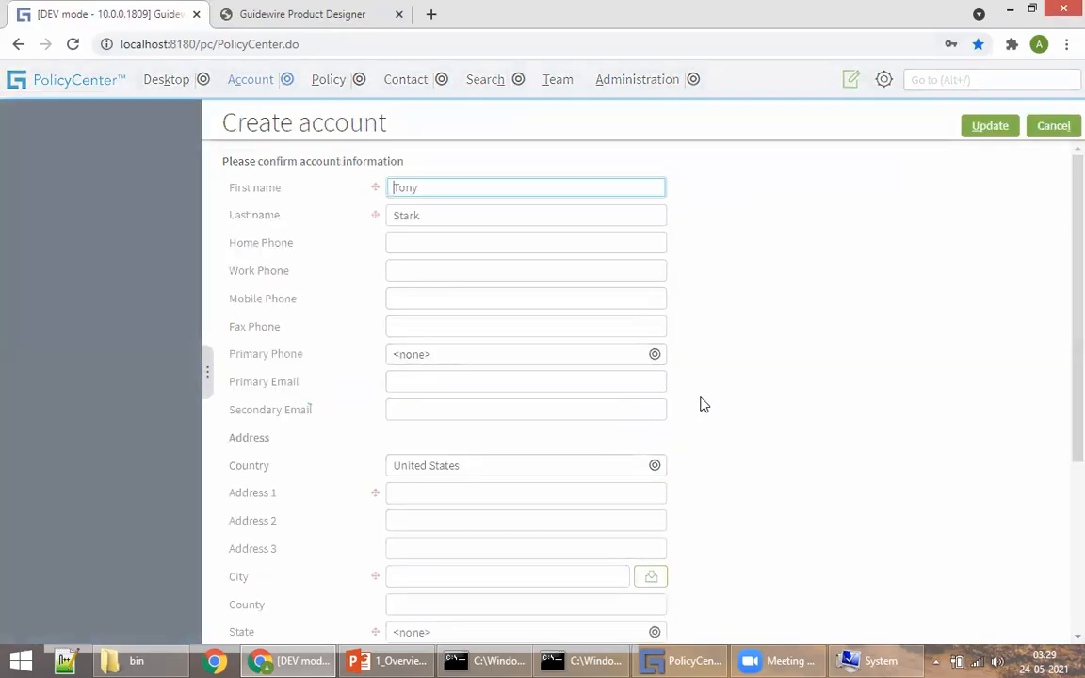
scroll(821, 377, "down", 3)
scroll(821, 395, "up", 3)
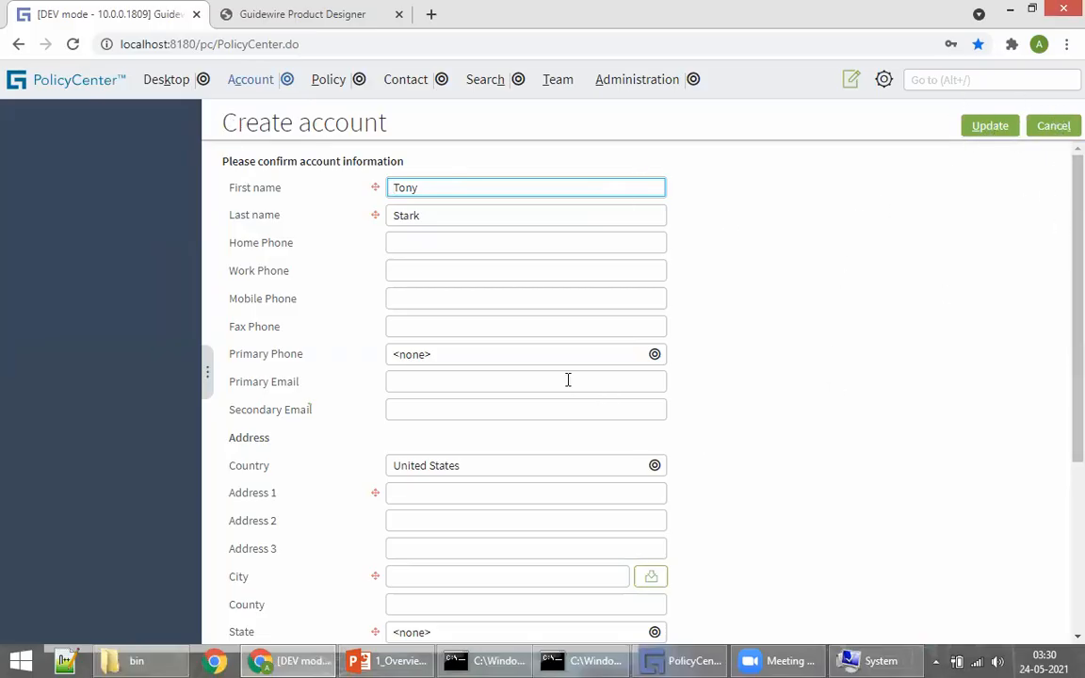
scroll(498, 348, "down", 3)
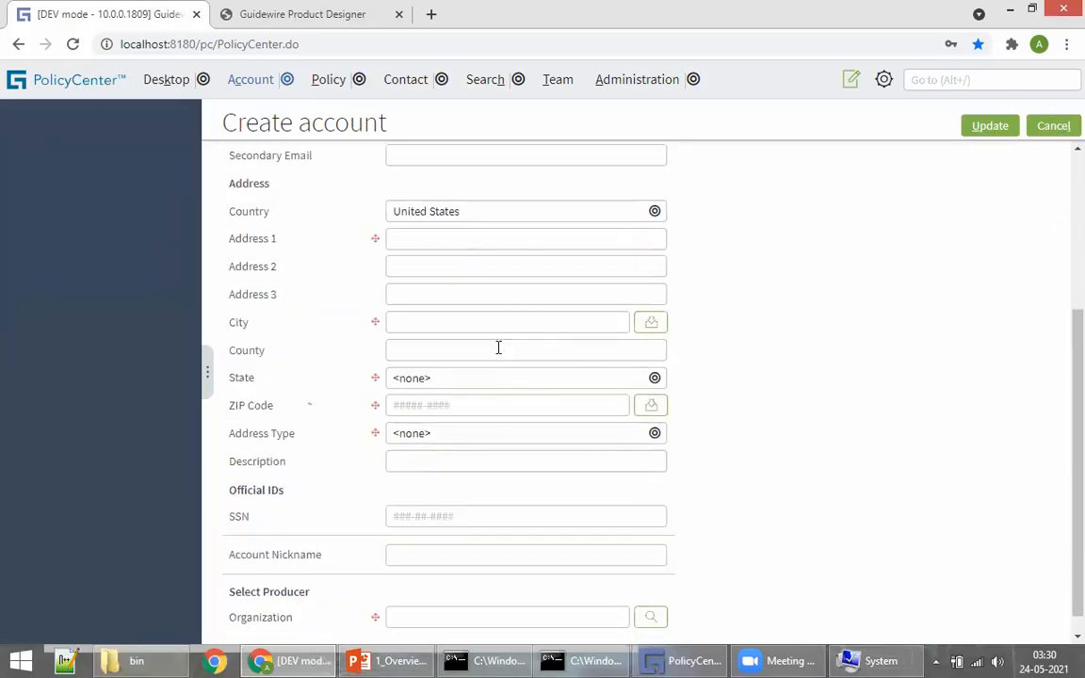
scroll(399, 271, "up", 1)
left_click(400, 322)
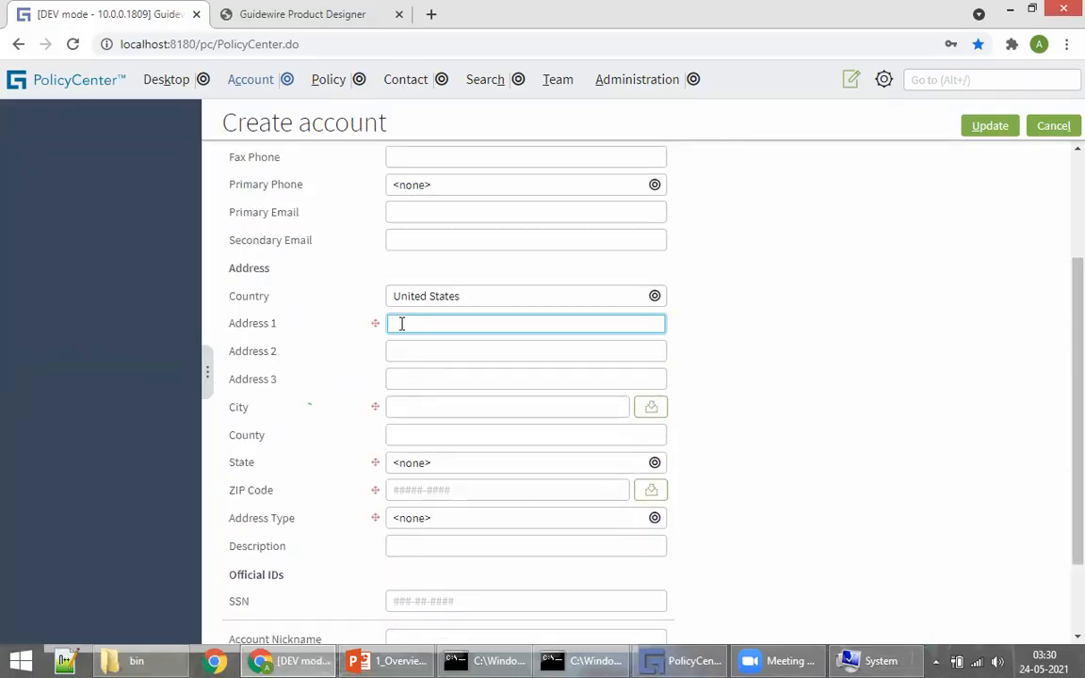
type("B")
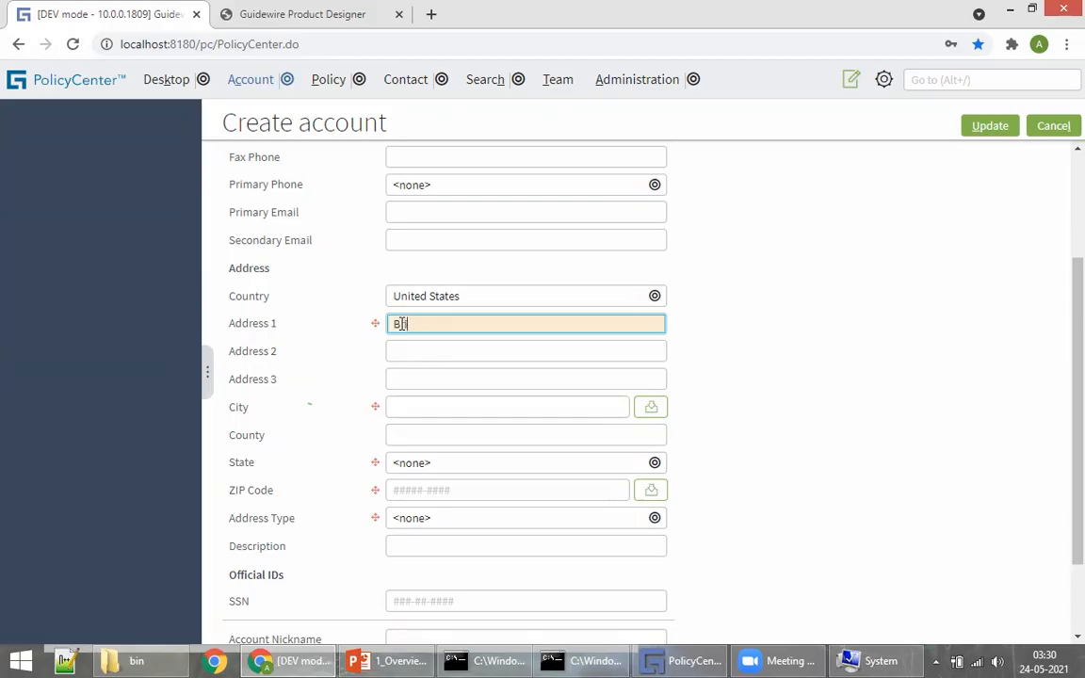
type("rigade ROad")
left_click(451, 324)
key("BackSpace")
type("o")
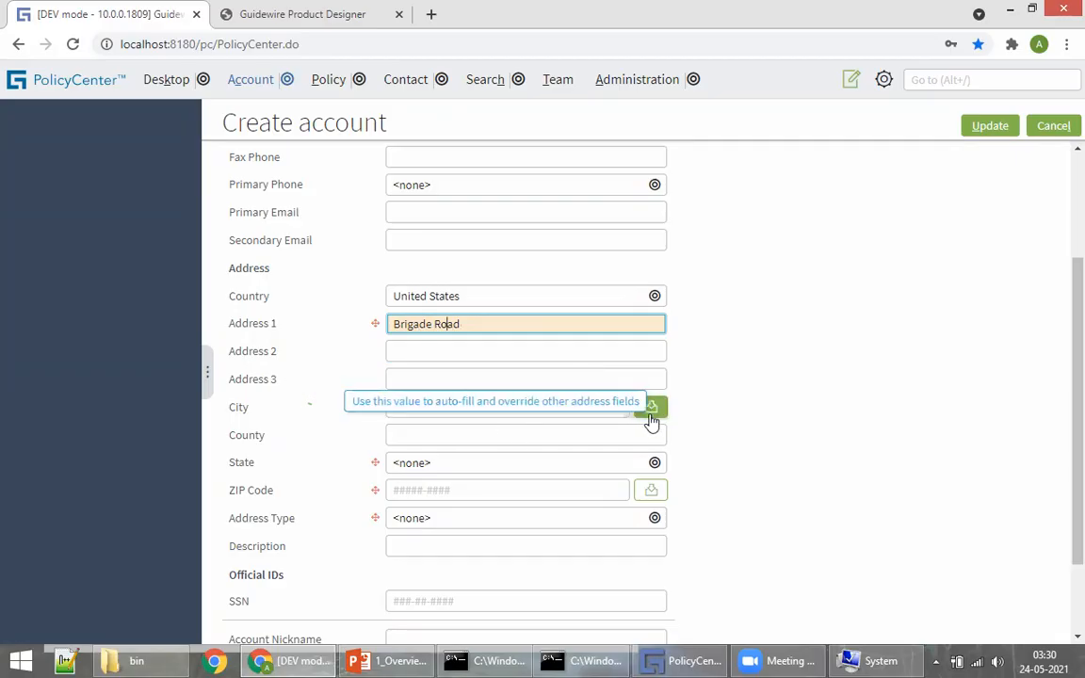
Step: Set the state to Arizona and the address type to Billing
left_click(422, 464)
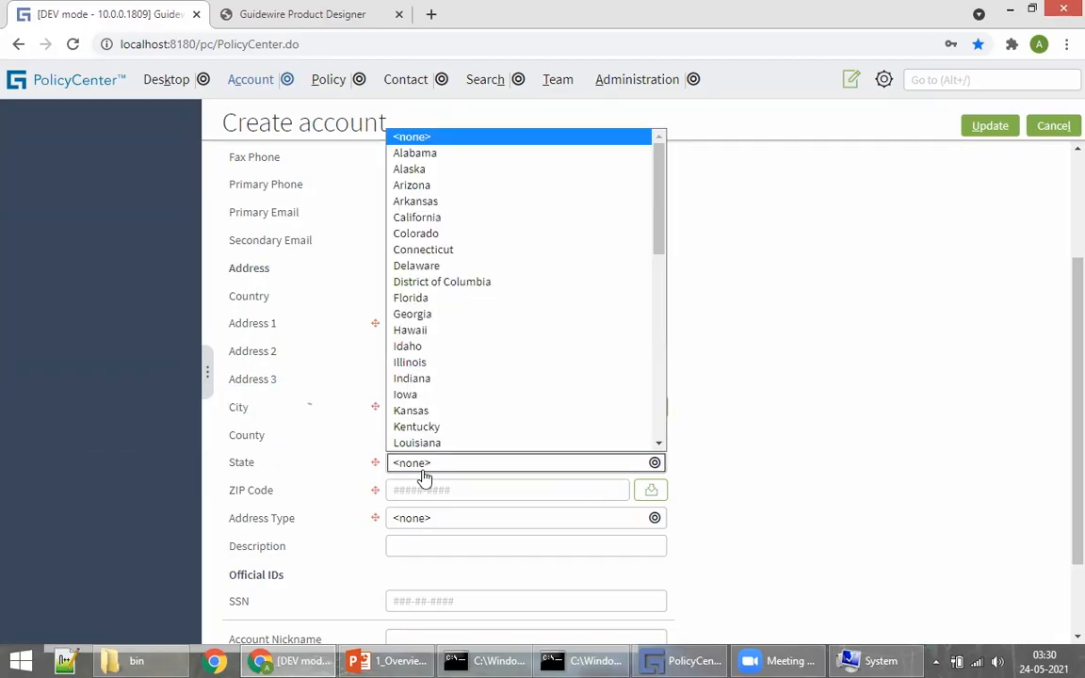
left_click(420, 188)
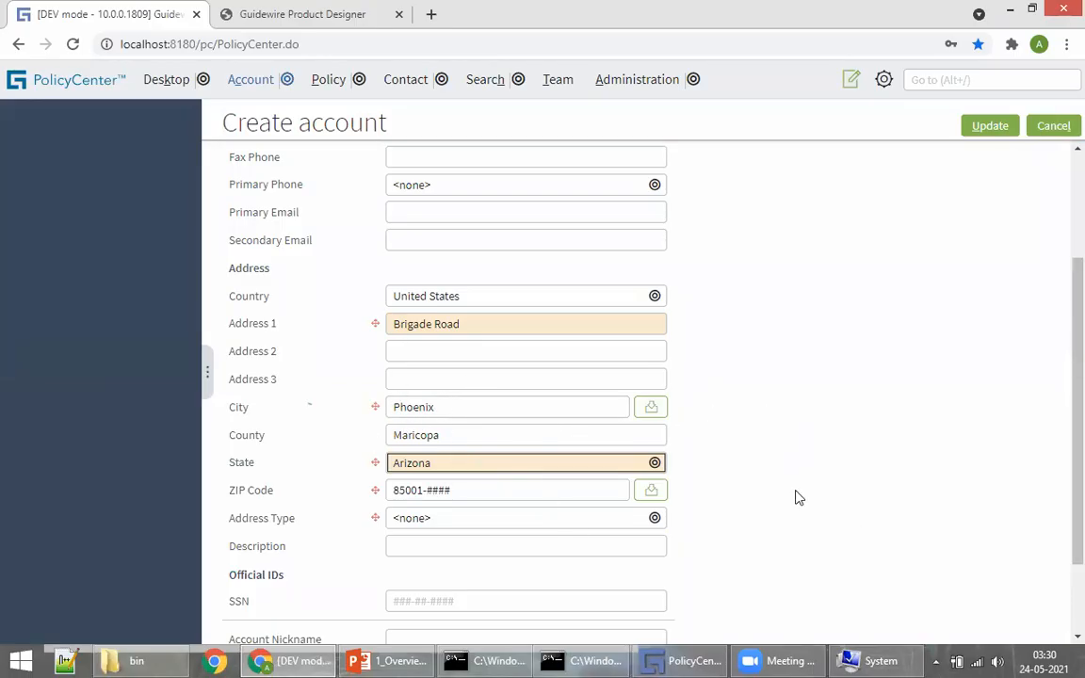
scroll(735, 392, "down", 2)
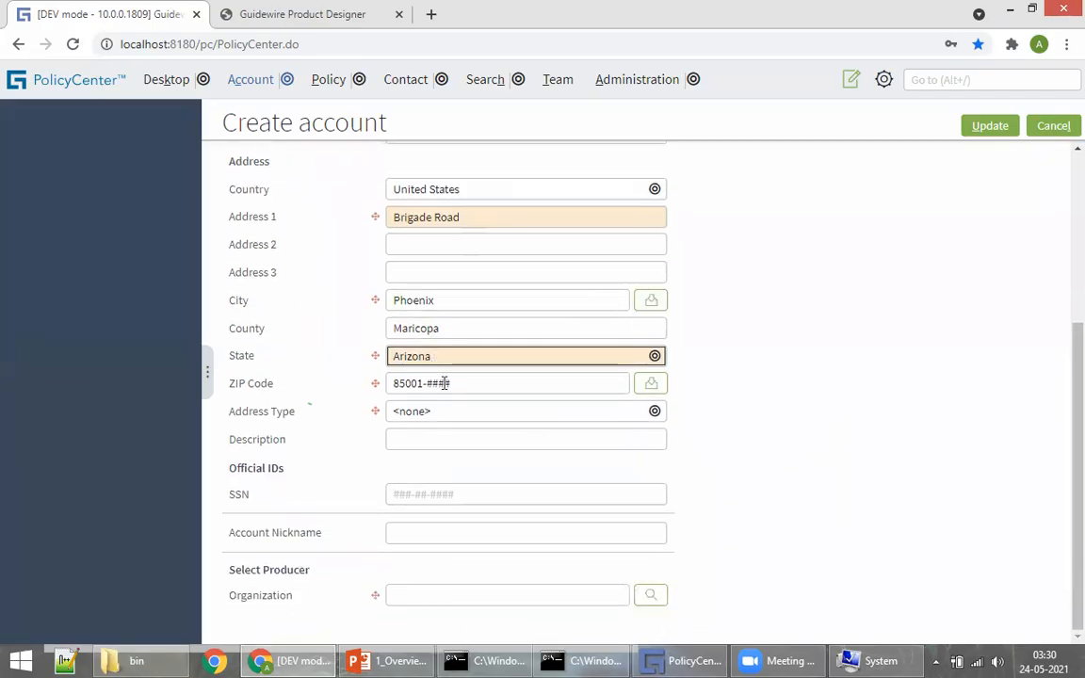
left_click(461, 413)
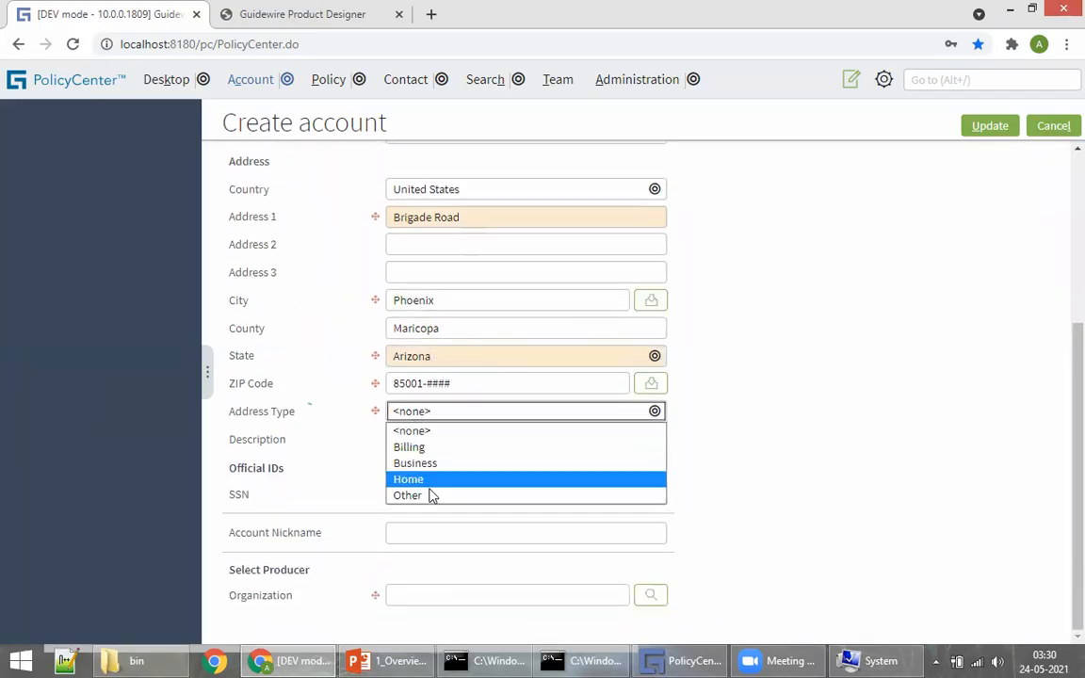
left_click(438, 446)
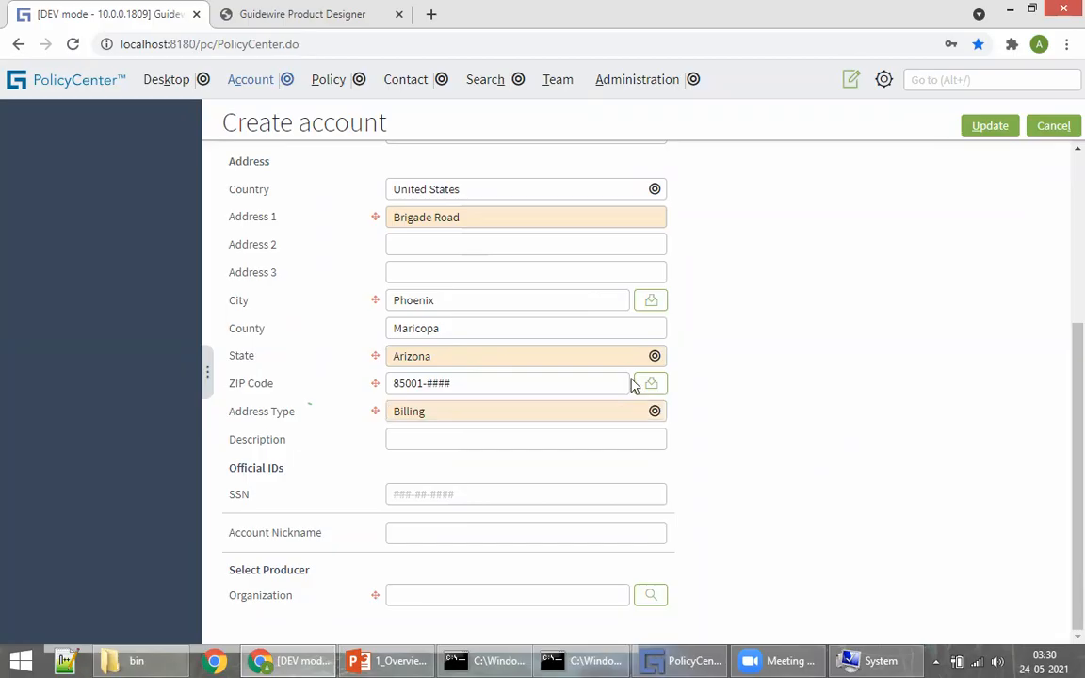
Step: Highlight the Select Producer heading for emphasis, then search for a producer organization
scroll(633, 384, "up", 5)
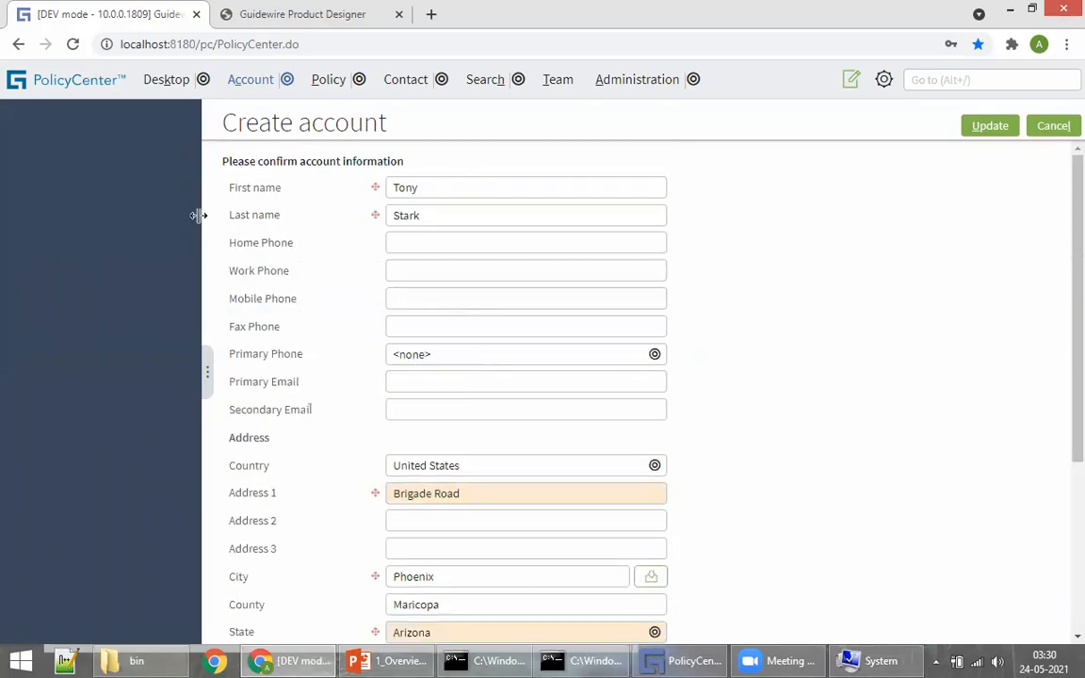
scroll(377, 386, "down", 3)
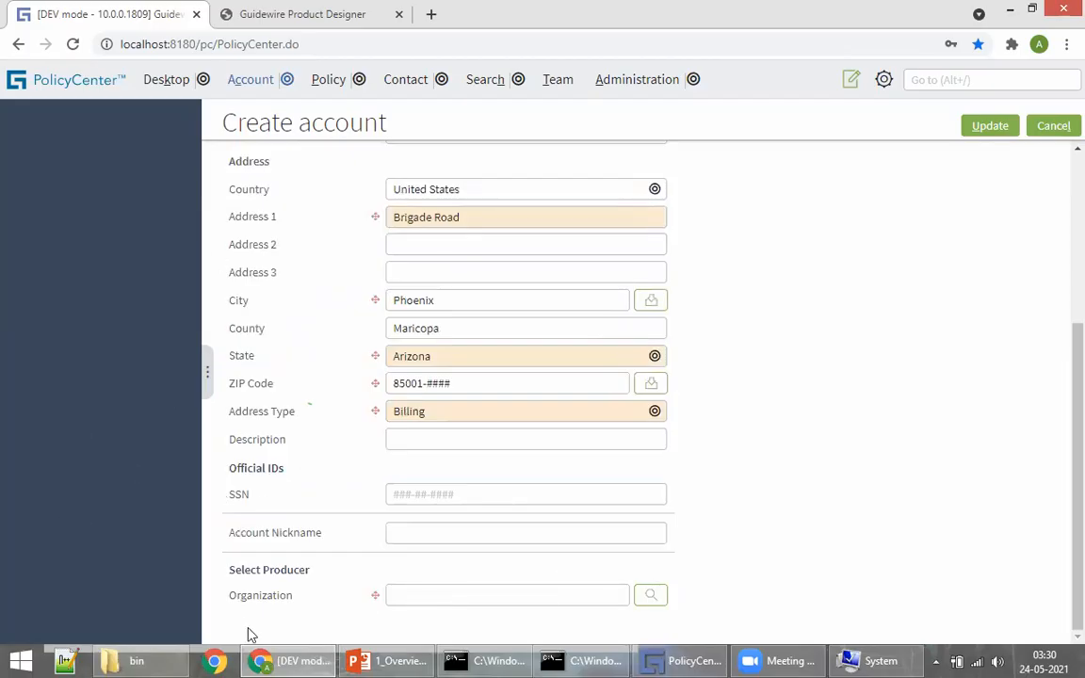
left_click_drag(294, 603, 323, 575)
left_click(268, 580)
left_click_drag(235, 573, 307, 580)
left_click(236, 571)
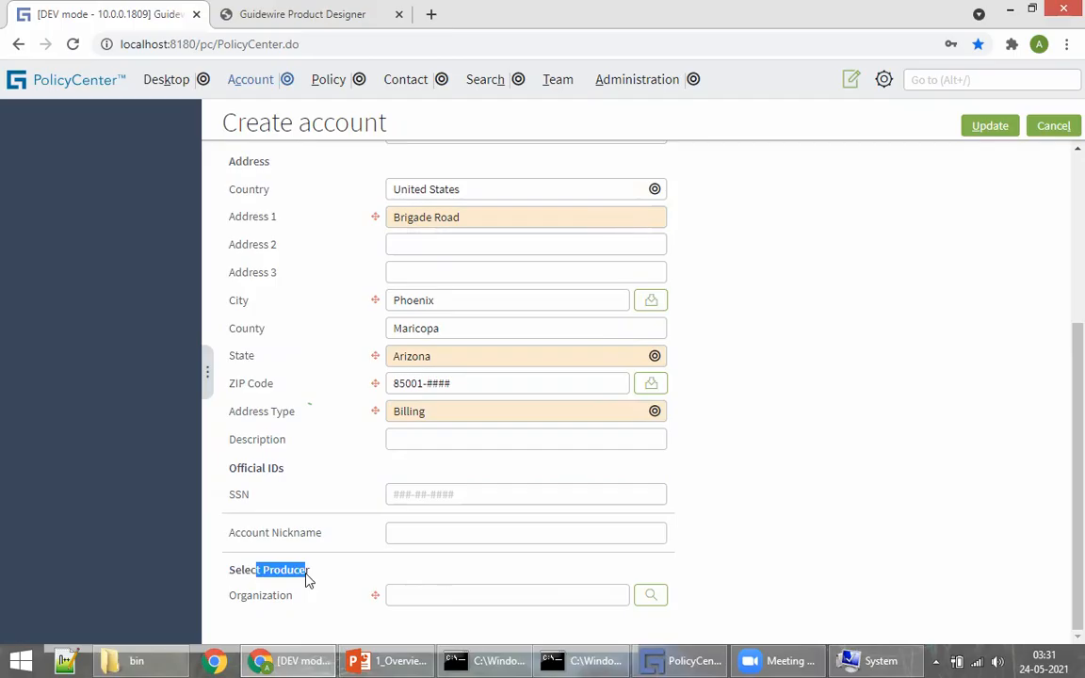
left_click(307, 580)
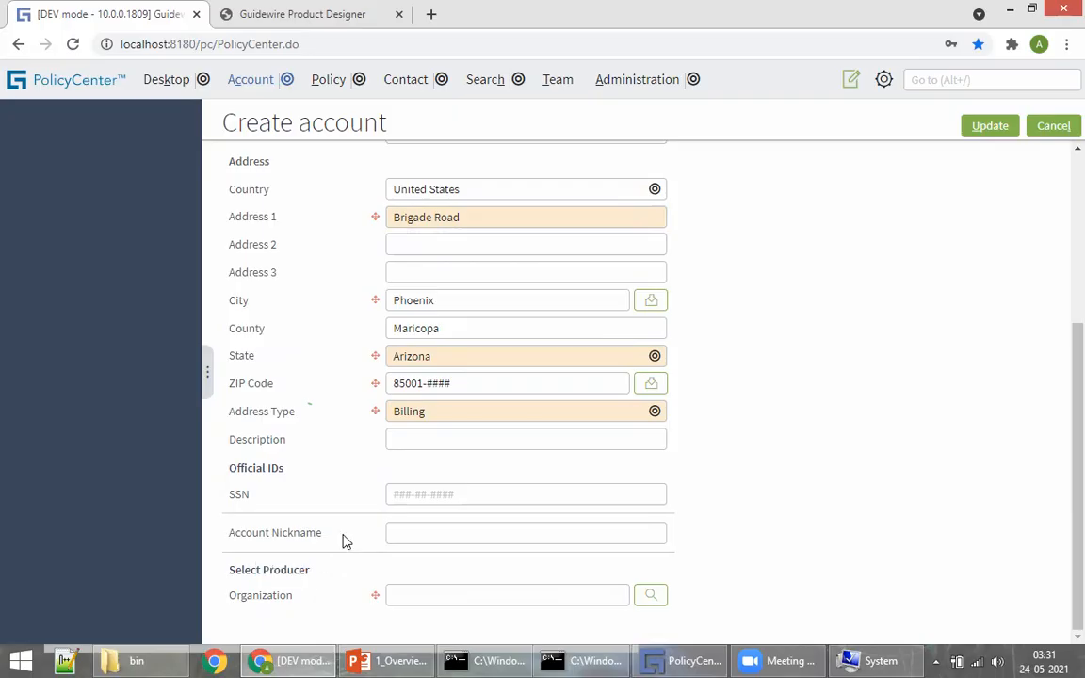
scroll(623, 370, "up", 3)
scroll(502, 192, "down", 3)
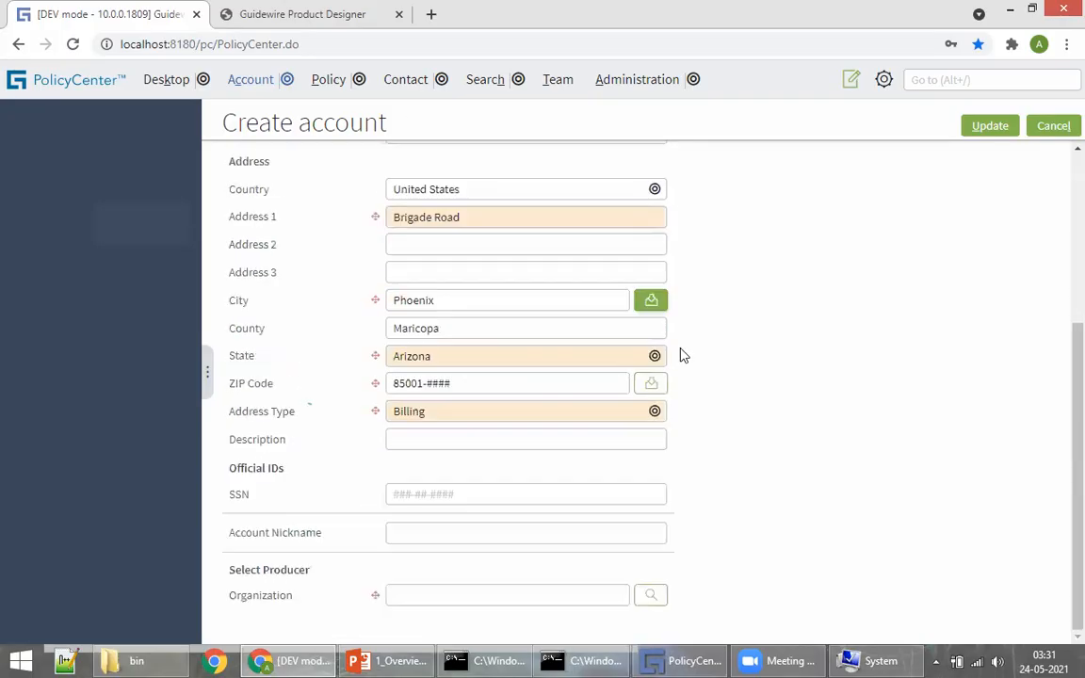
left_click(649, 594)
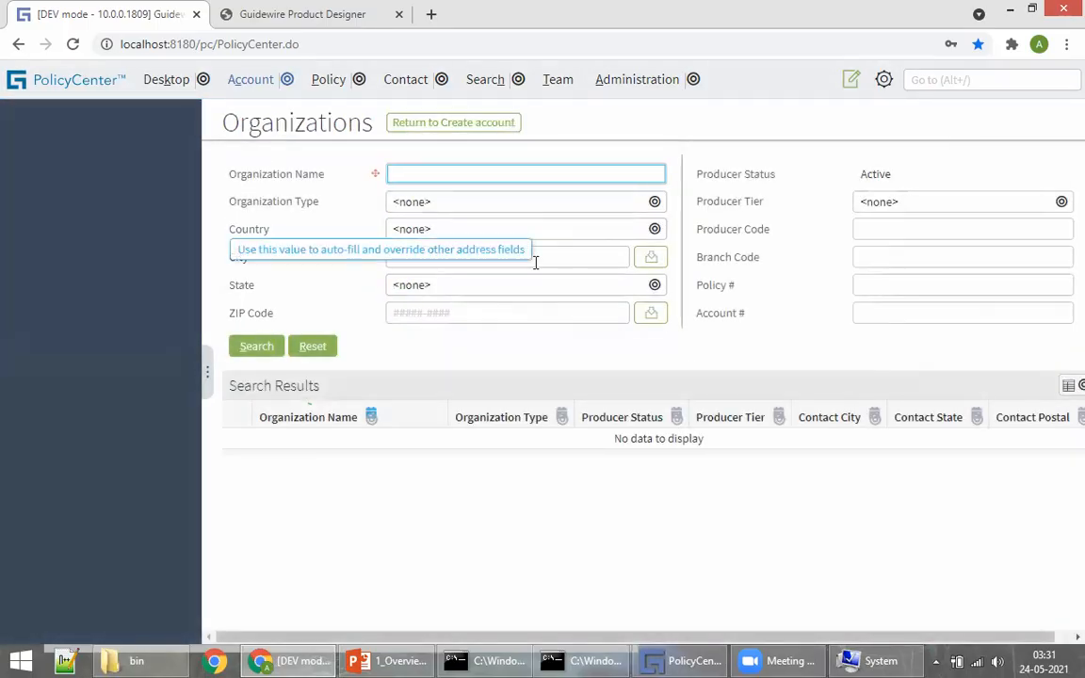
Step: Search organizations for 'a' and select ACV Property Insurance, giving producer code 301-008578
type("a")
left_click(256, 347)
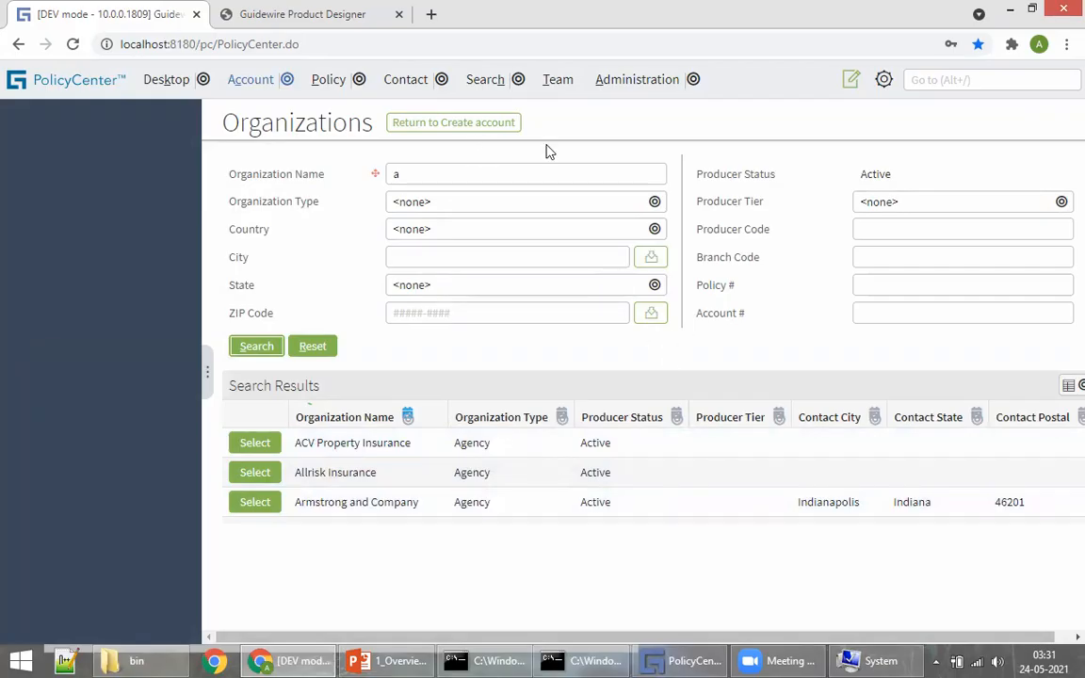
left_click(254, 442)
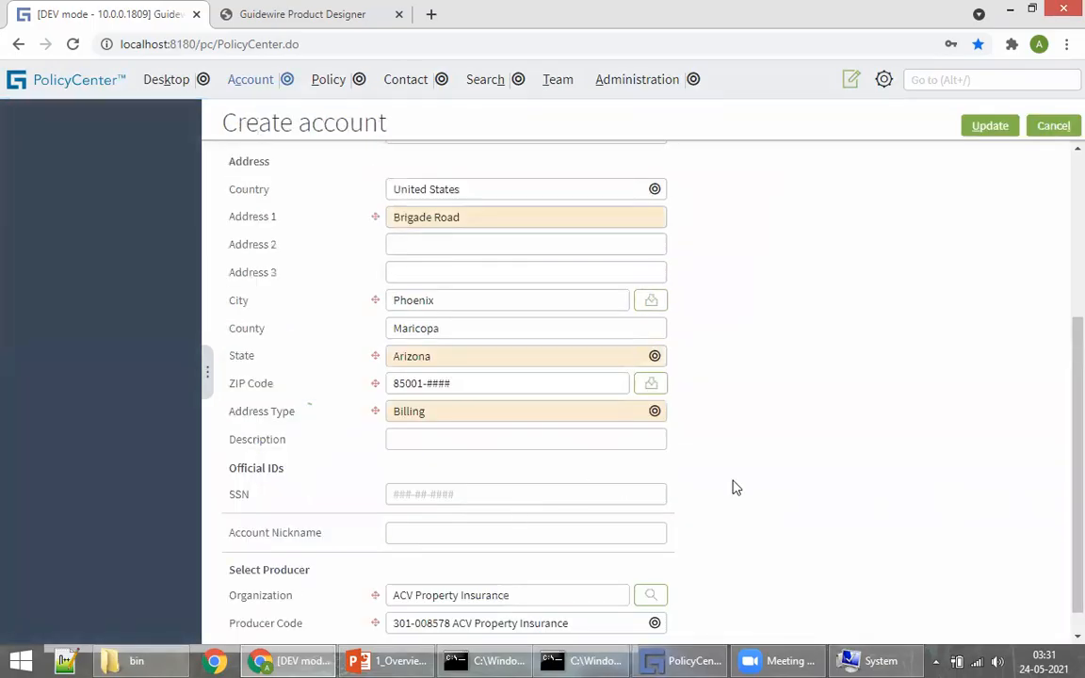
Step: Review the name and phone fields and keep United States as the country
scroll(647, 500, "down", 1)
scroll(647, 500, "up", 4)
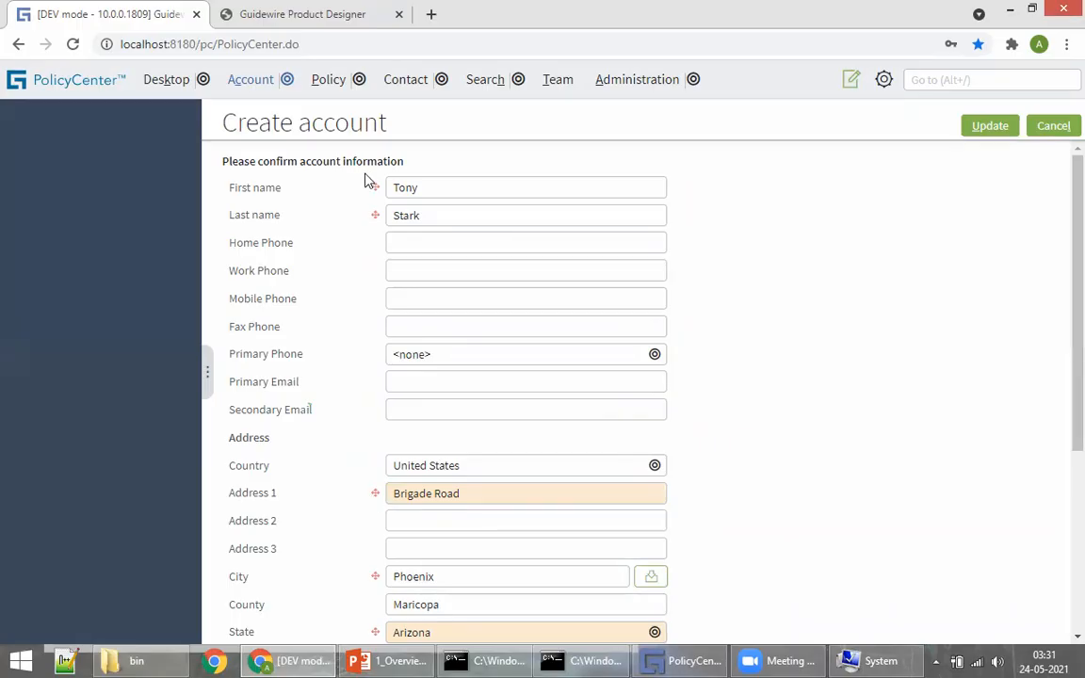
left_click(440, 193)
left_click(433, 216)
left_click(412, 242)
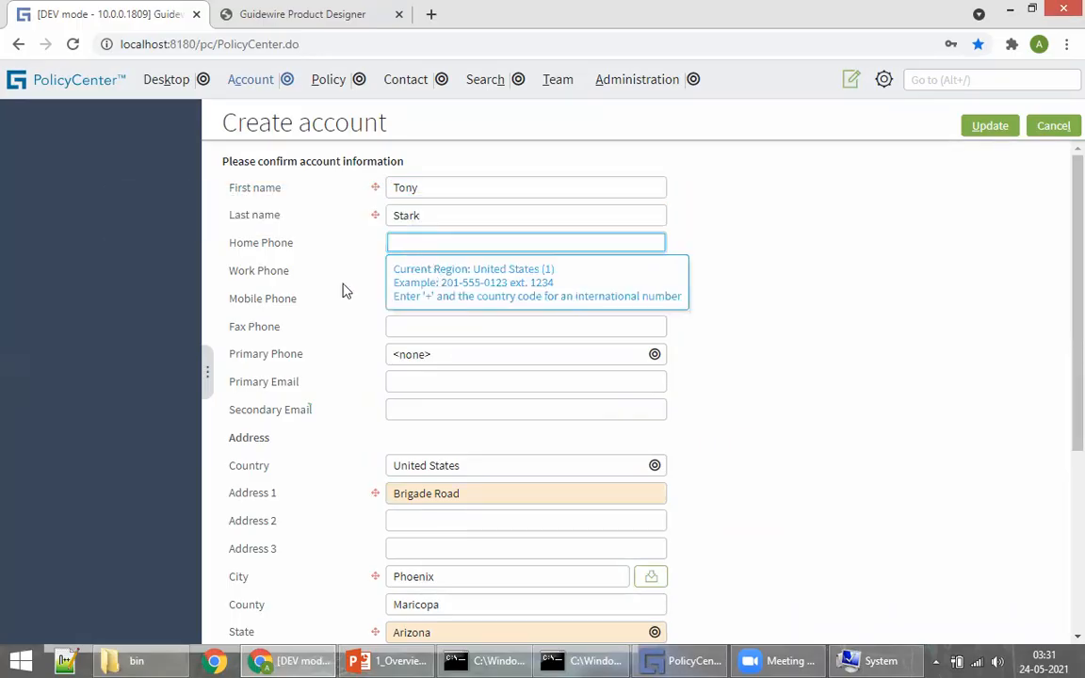
left_click(764, 244)
left_click(622, 277)
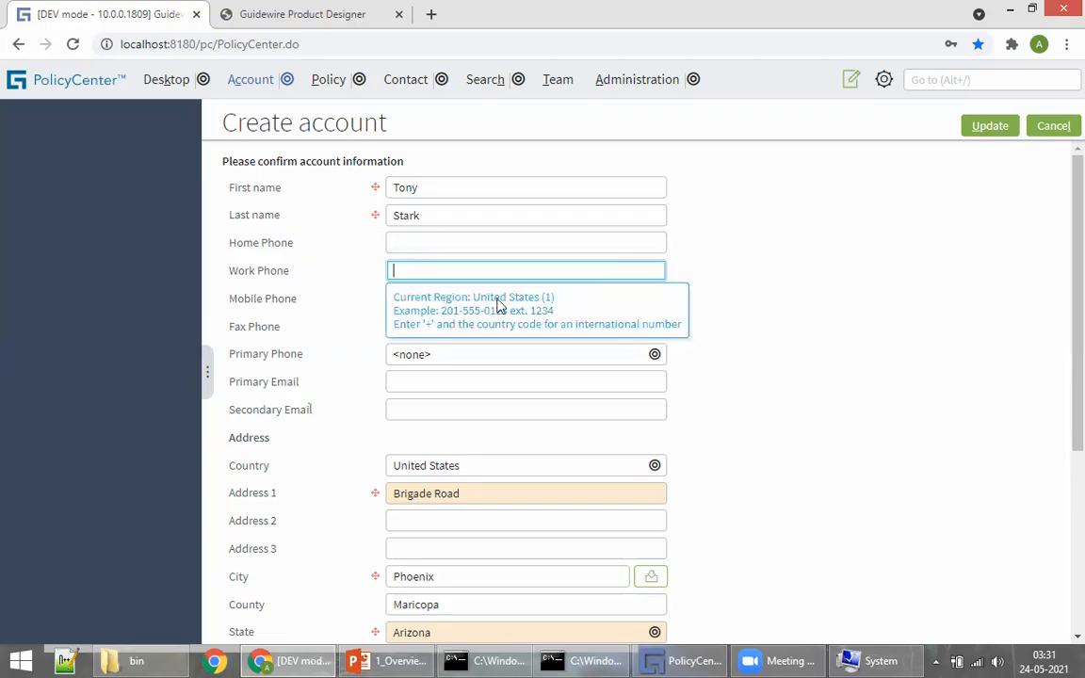
left_click(1001, 328)
left_click(443, 466)
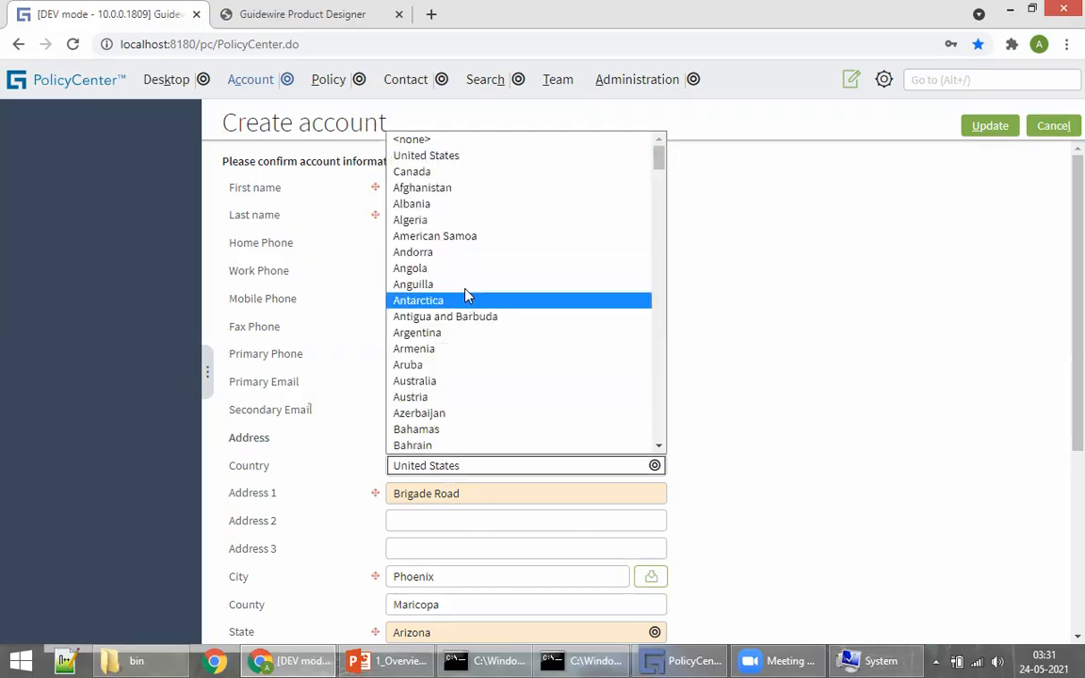
left_click(852, 306)
Step: Point out the Address 1 and Address 2 labels, then Update to create the account
scroll(673, 504, "down", 3)
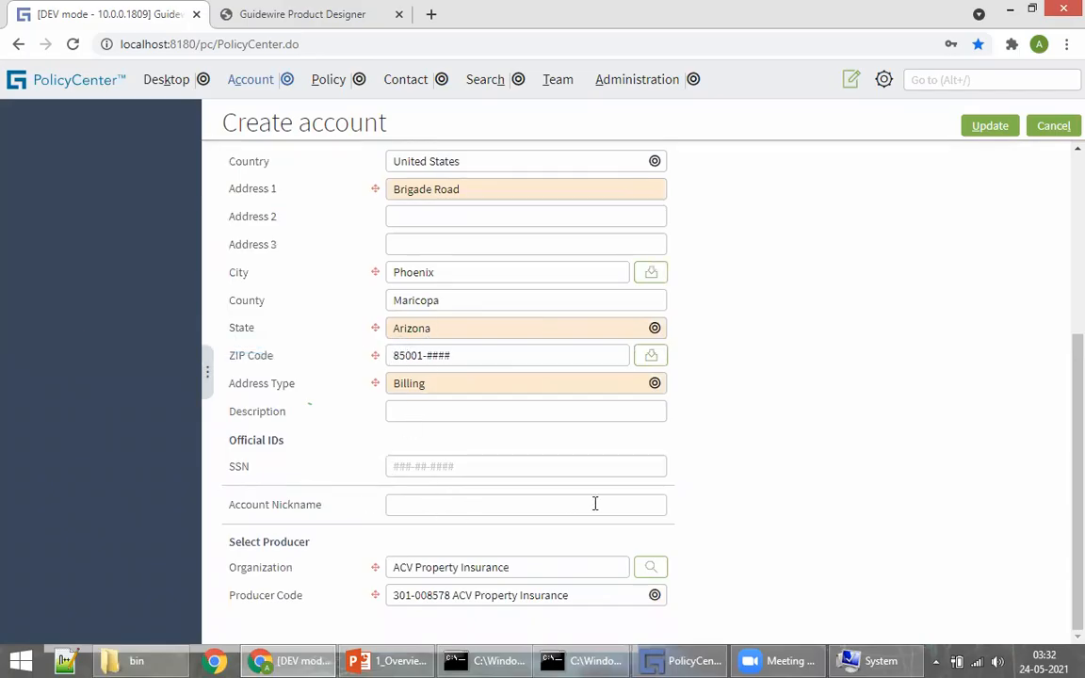
scroll(471, 379, "up", 3)
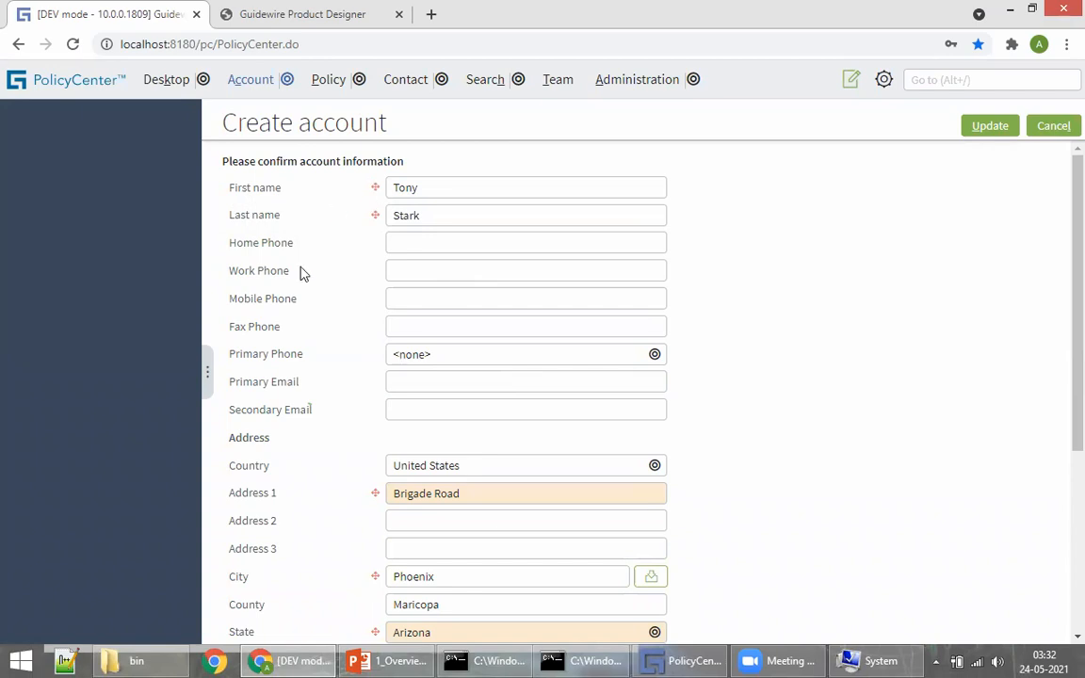
scroll(582, 424, "down", 3)
scroll(582, 424, "up", 3)
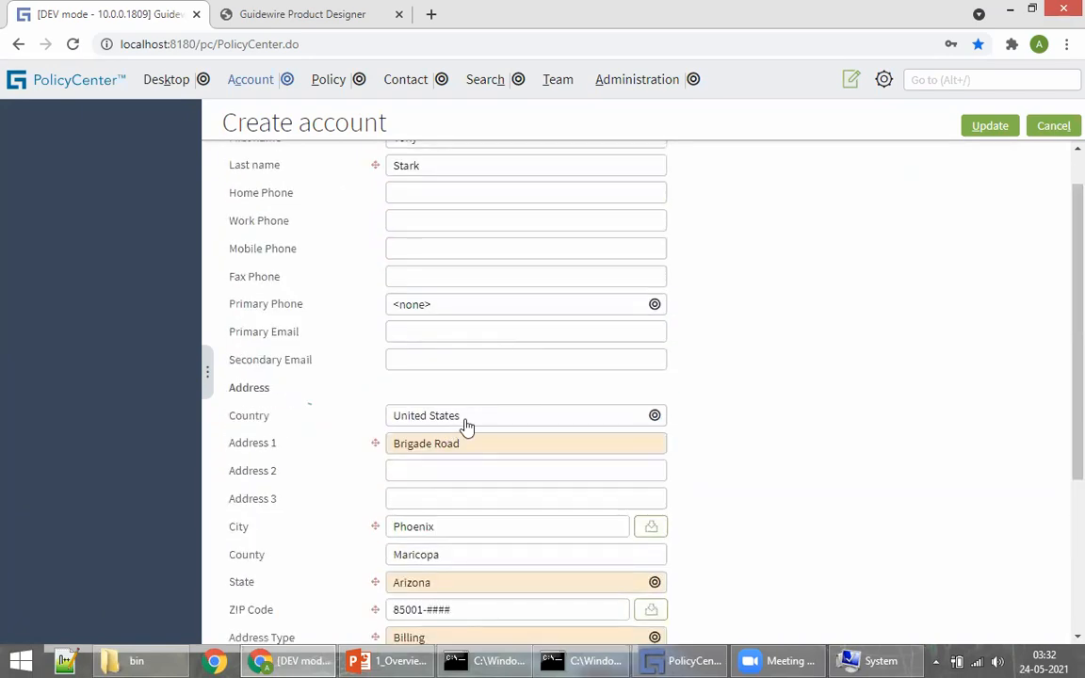
scroll(659, 443, "down", 3)
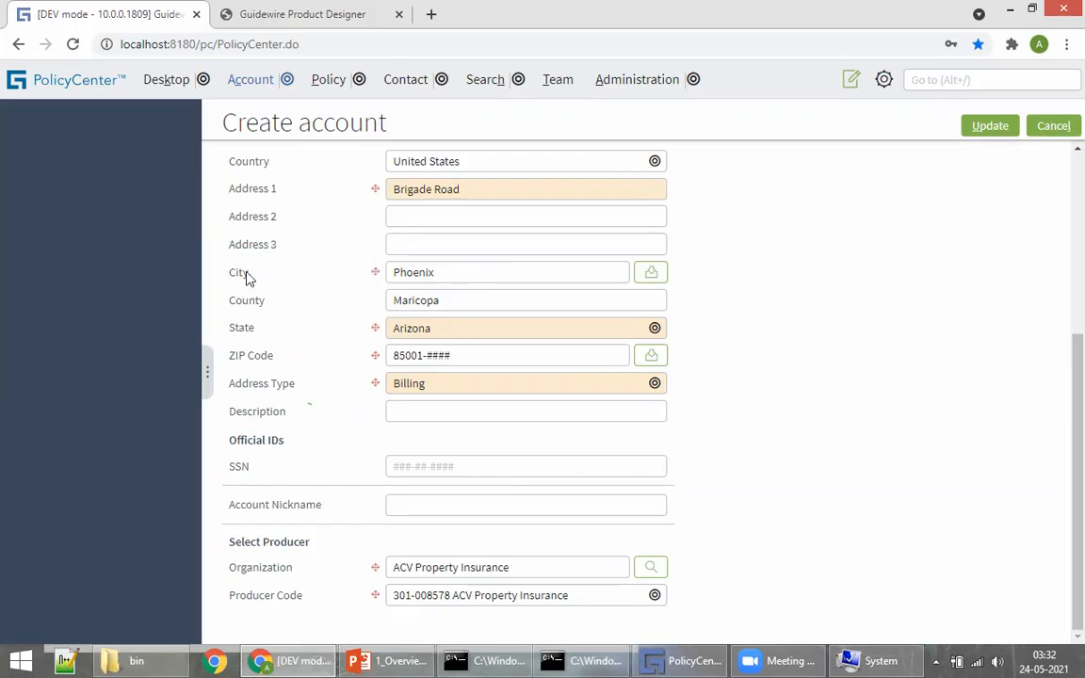
double_click(242, 189)
left_click(236, 190)
left_click_drag(235, 189, 282, 193)
left_click(267, 240)
double_click(242, 218)
left_click(904, 260)
scroll(819, 313, "up", 3)
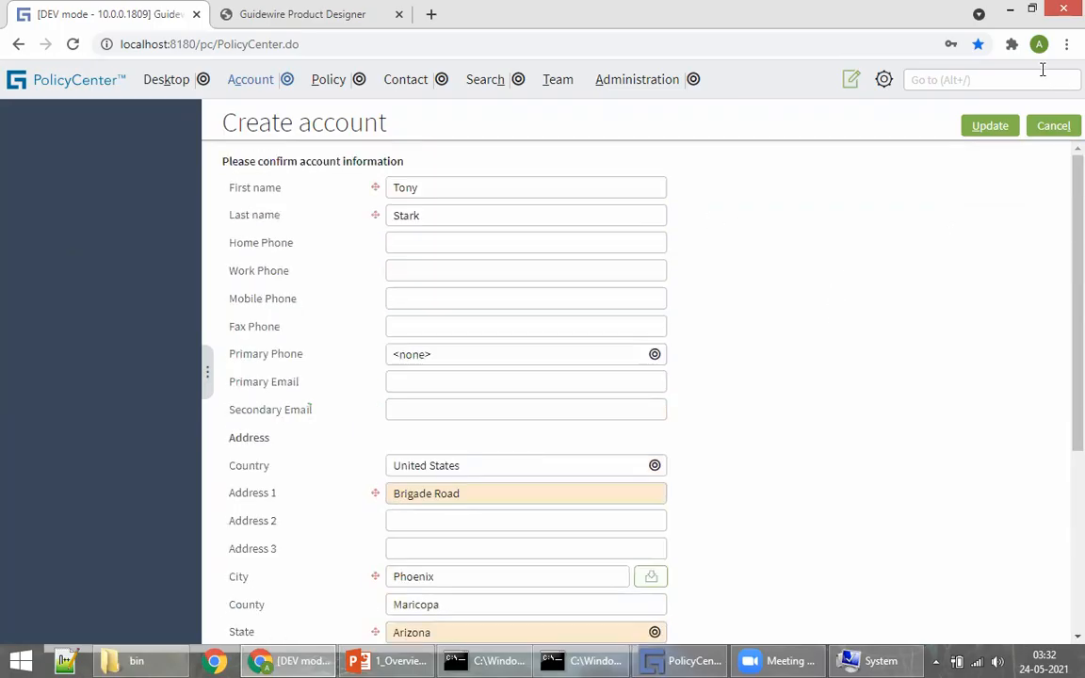
left_click(982, 126)
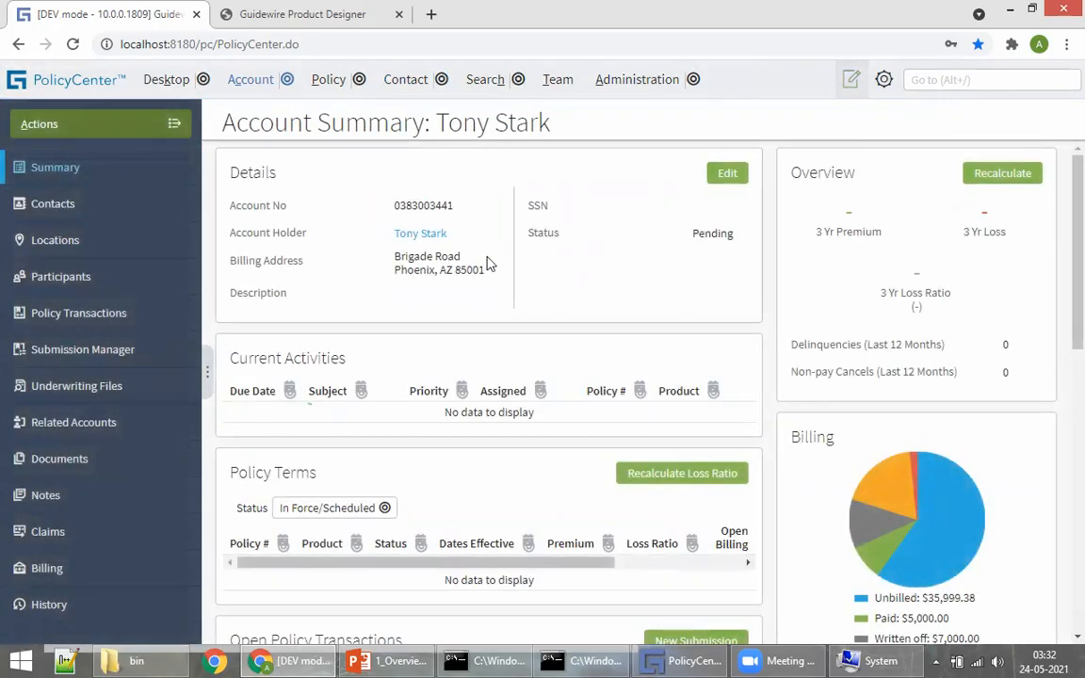
Step: Review the new account's Pending summary, scrolling through Details, Policy Terms and the Phoenix, AZ billing section
left_click_drag(436, 133, 551, 159)
left_click(619, 118)
scroll(516, 405, "down", 5)
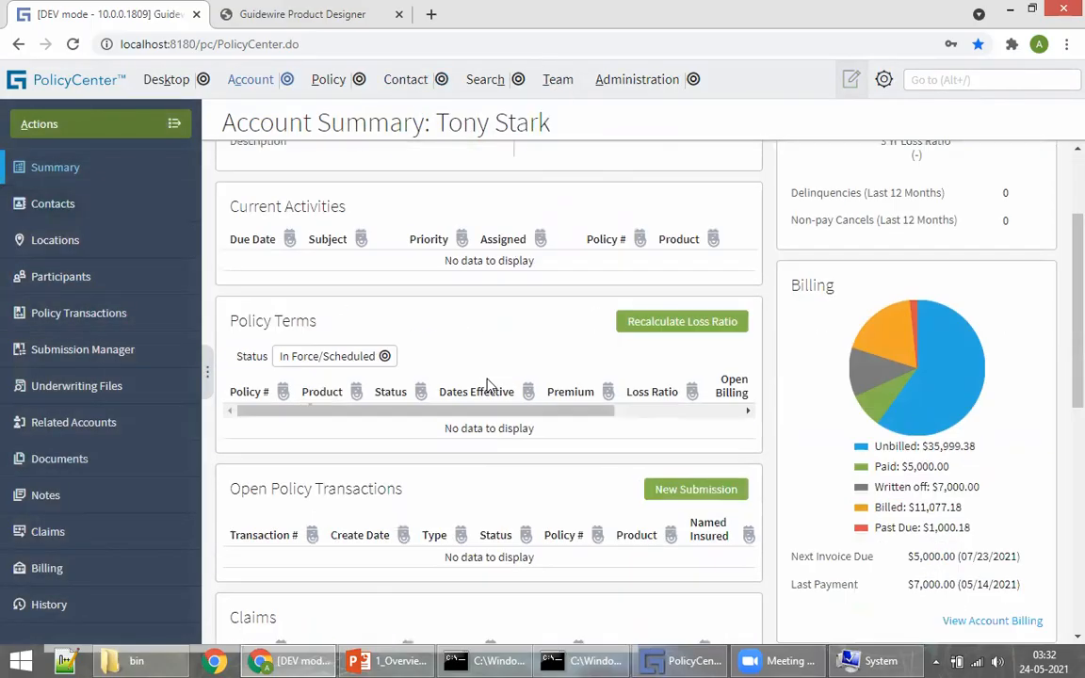
scroll(845, 407, "up", 5)
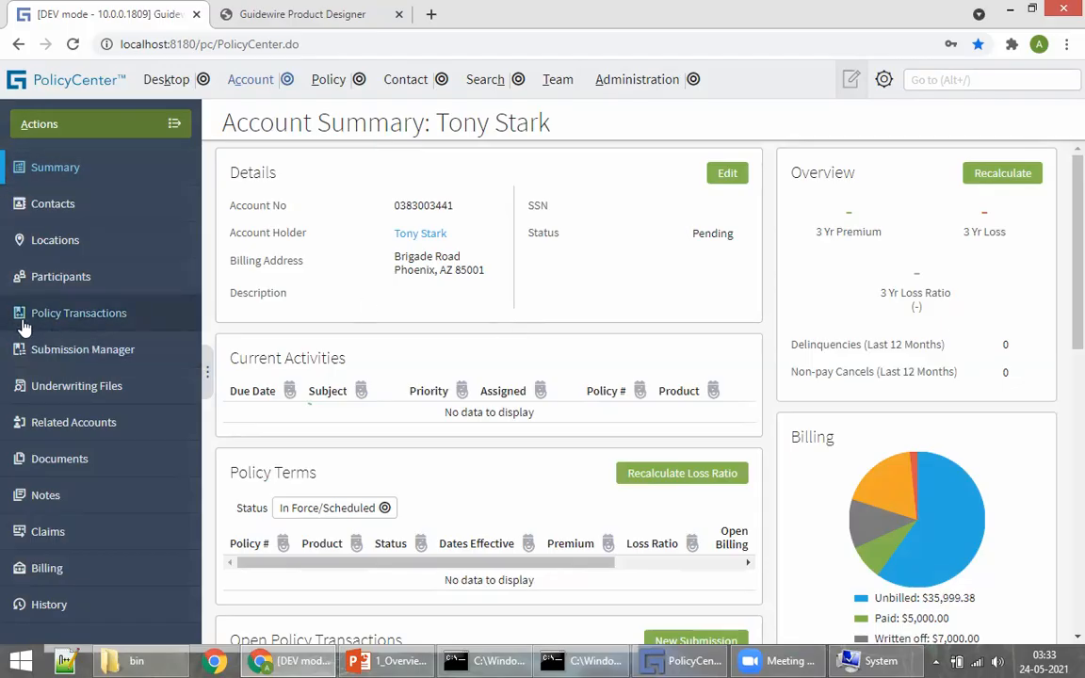
Step: Go from Policy Transactions through the Actions menu to the account's empty Submission Manager
left_click(71, 310)
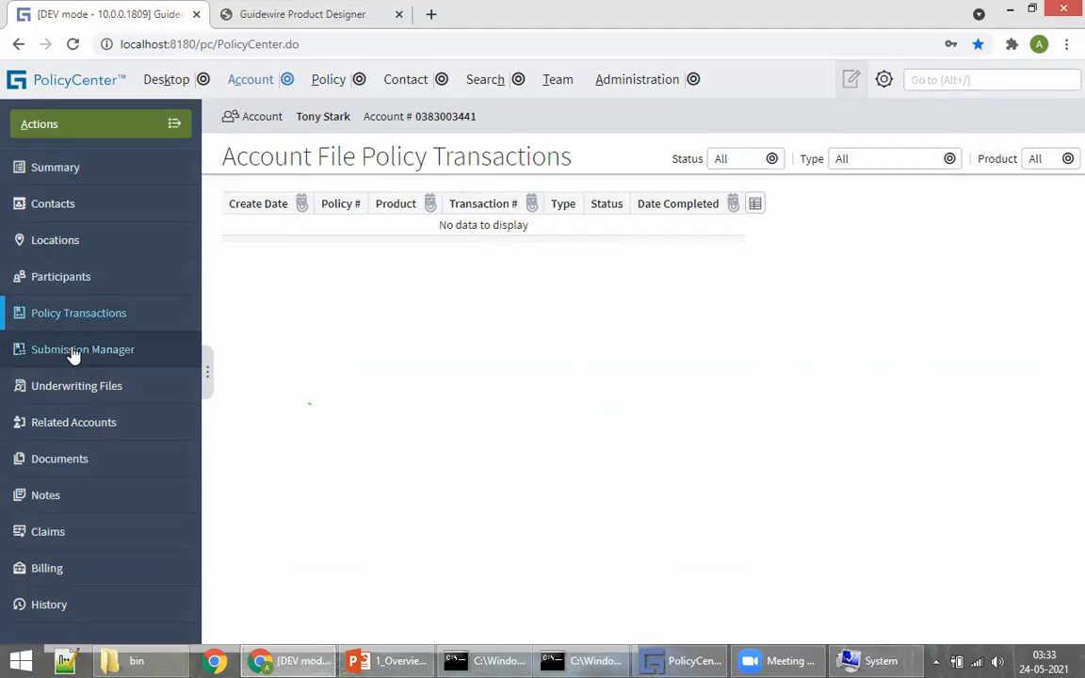
left_click(145, 126)
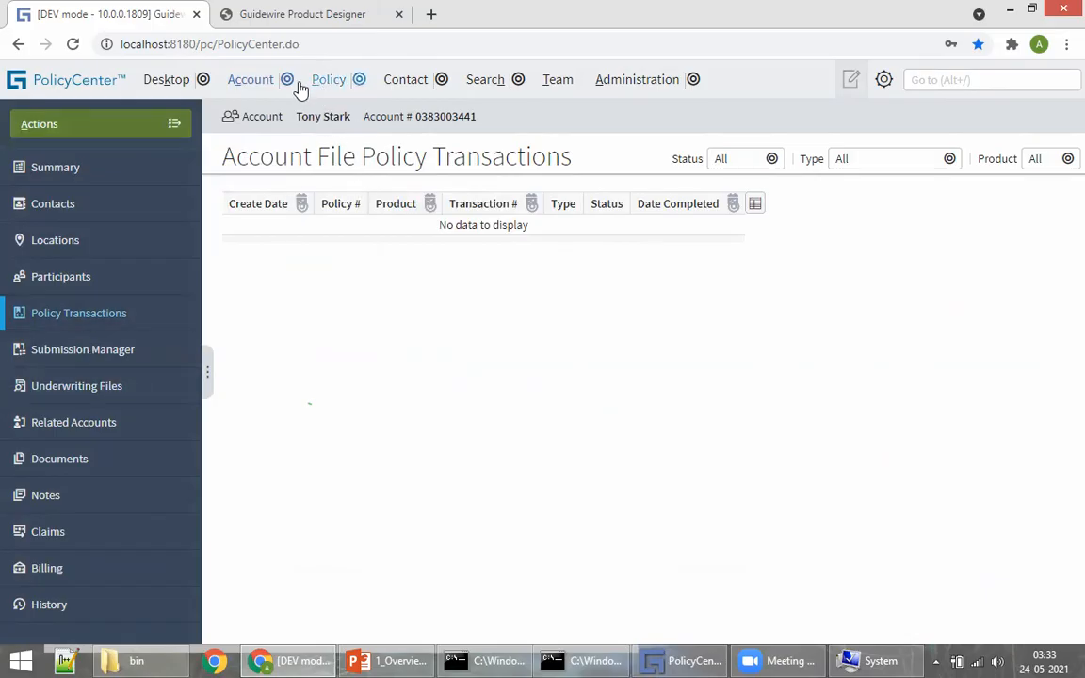
left_click(50, 350)
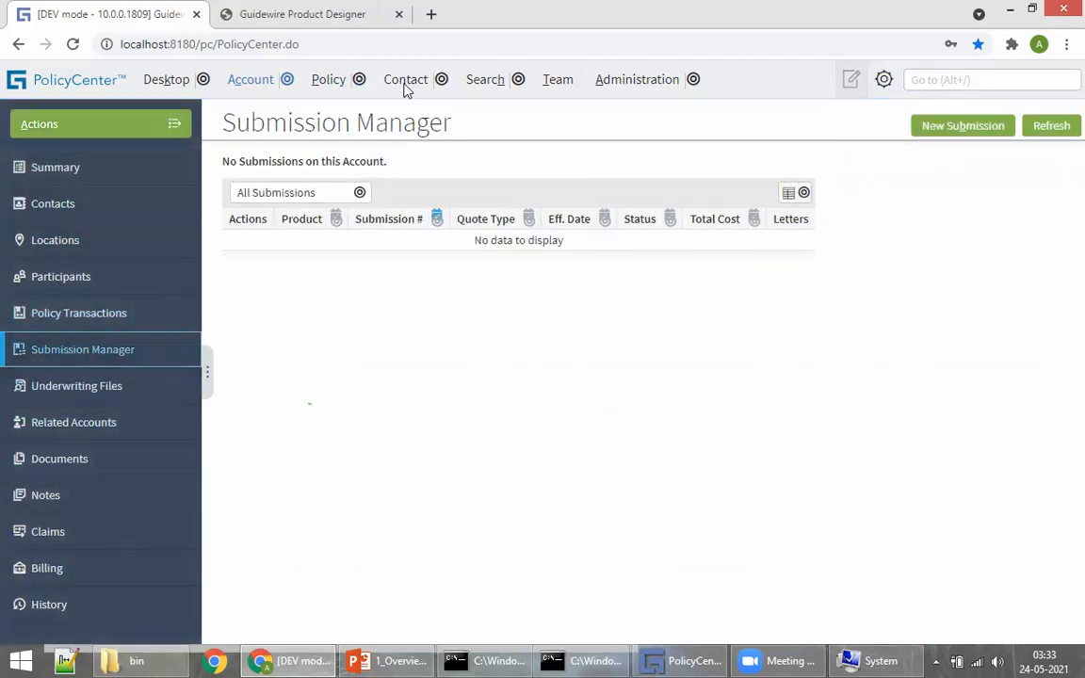
left_click(386, 660)
Step: Scroll the PowerPoint deck from slide 24 to slide 26, Policy Transactions, then return to PolicyCenter
scroll(565, 267, "up", 1)
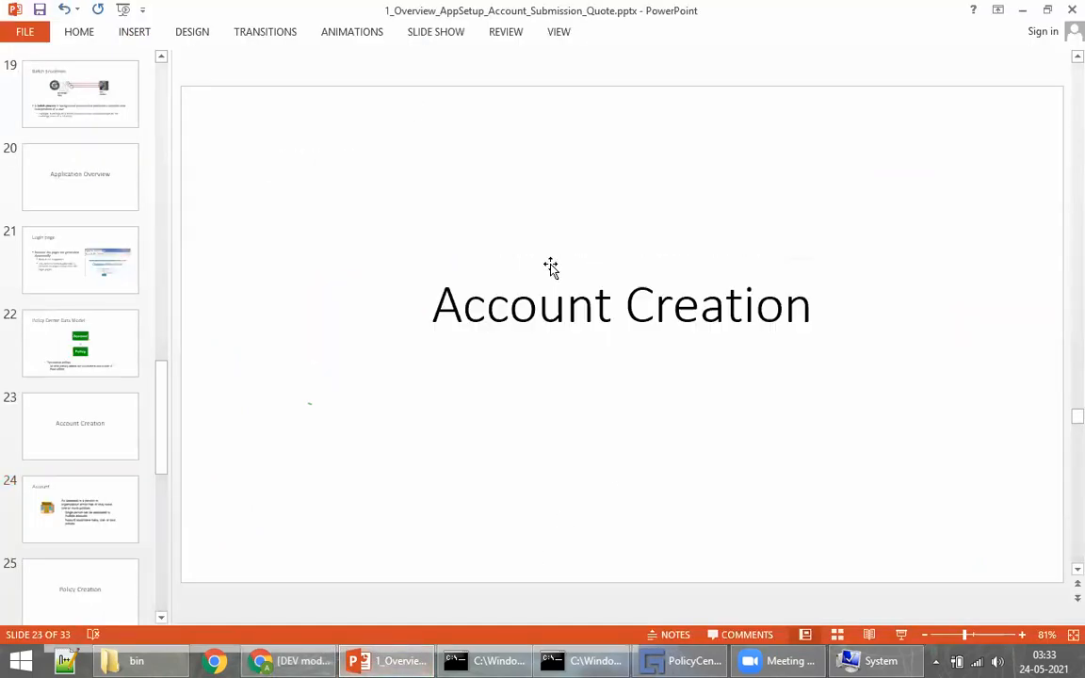
scroll(664, 285, "down", 1)
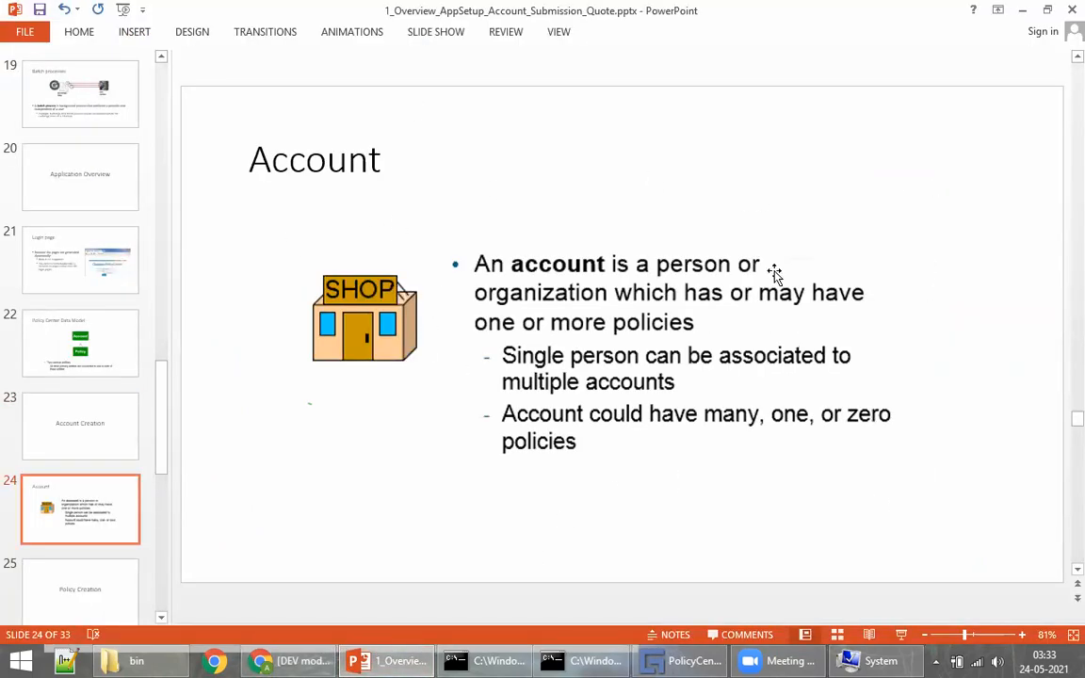
scroll(657, 318, "down", 1)
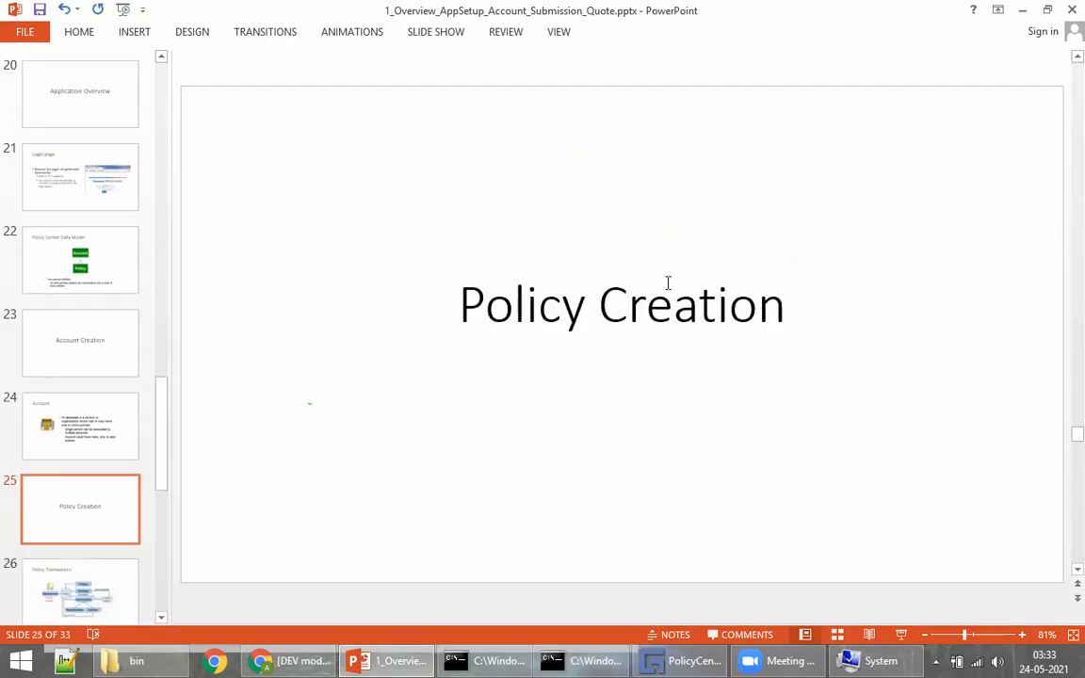
scroll(672, 280, "down", 1)
scroll(612, 274, "up", 1)
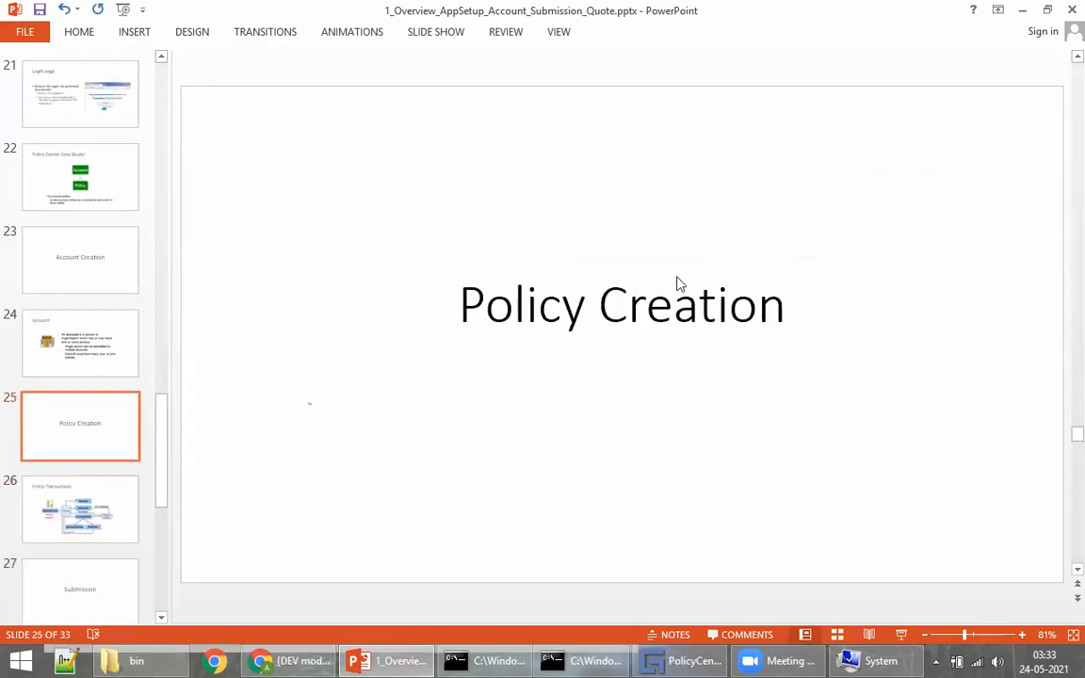
scroll(841, 285, "down", 1)
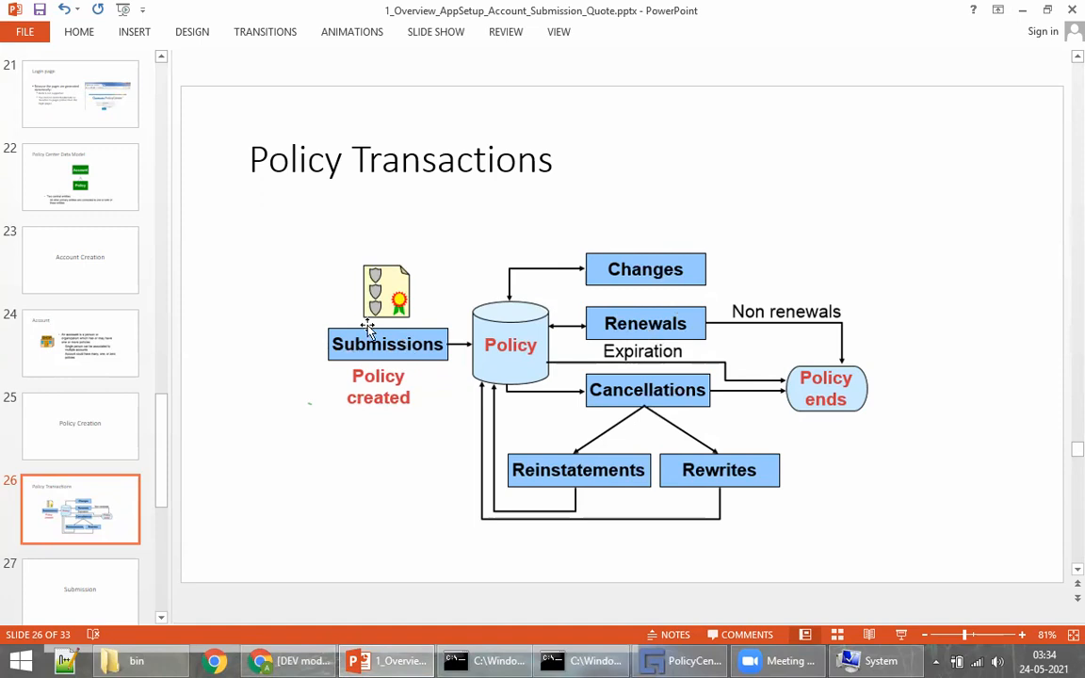
left_click(291, 660)
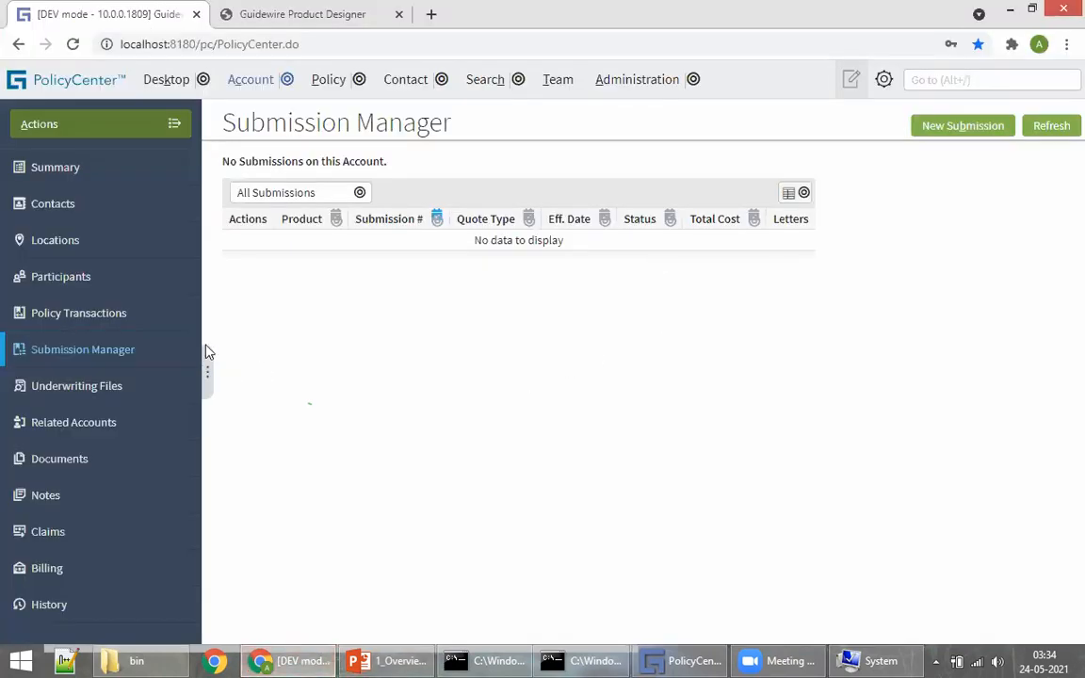
Step: Start a new submission for the account, keeping Full Application as the quote type in Arizona
left_click(949, 132)
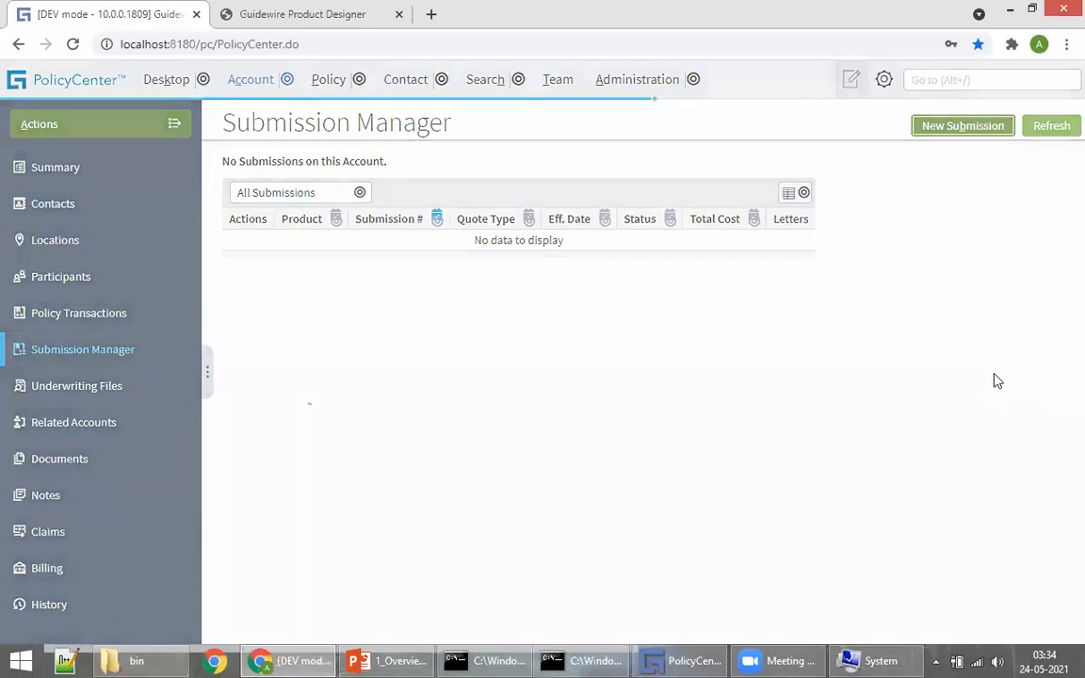
left_click_drag(237, 194, 348, 192)
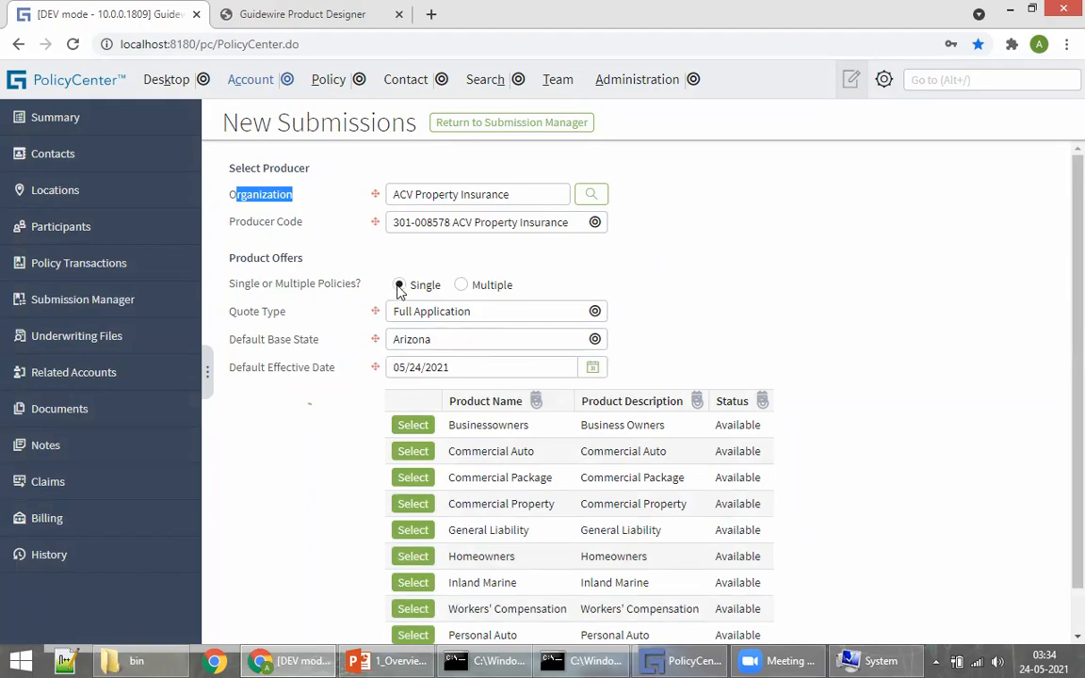
left_click(426, 313)
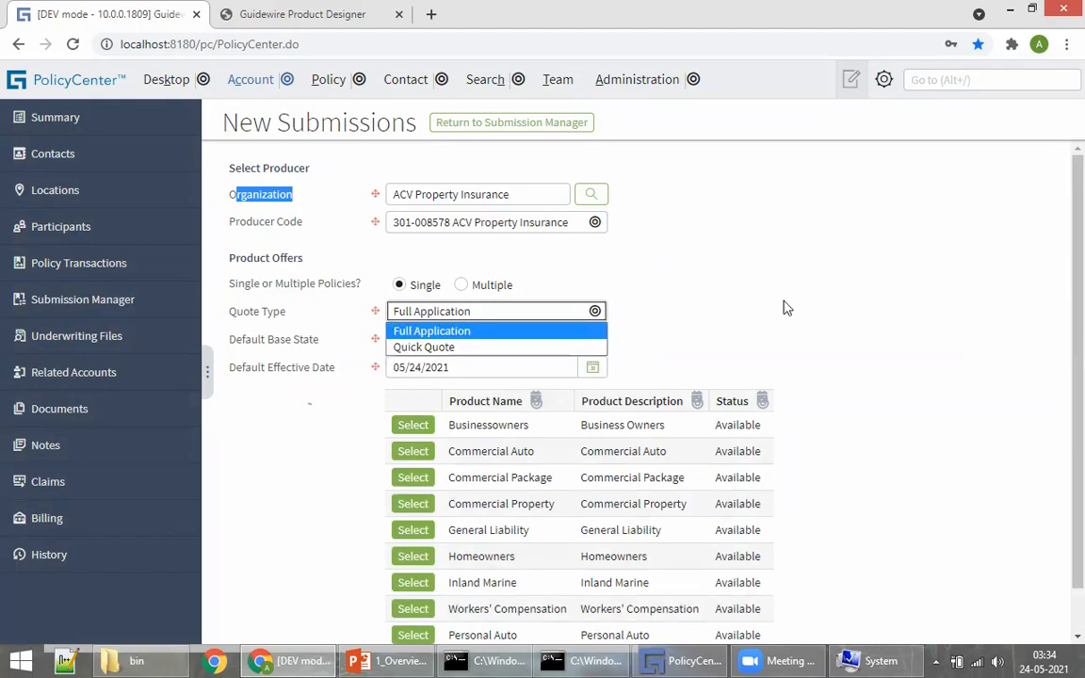
left_click(755, 302)
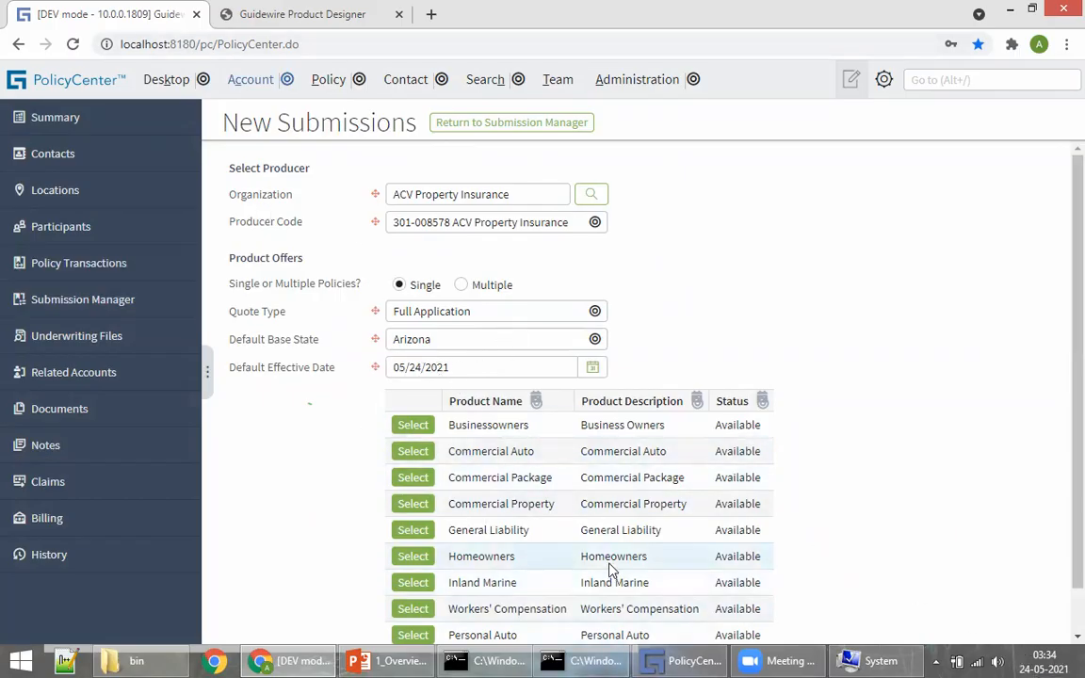
scroll(612, 565, "down", 1)
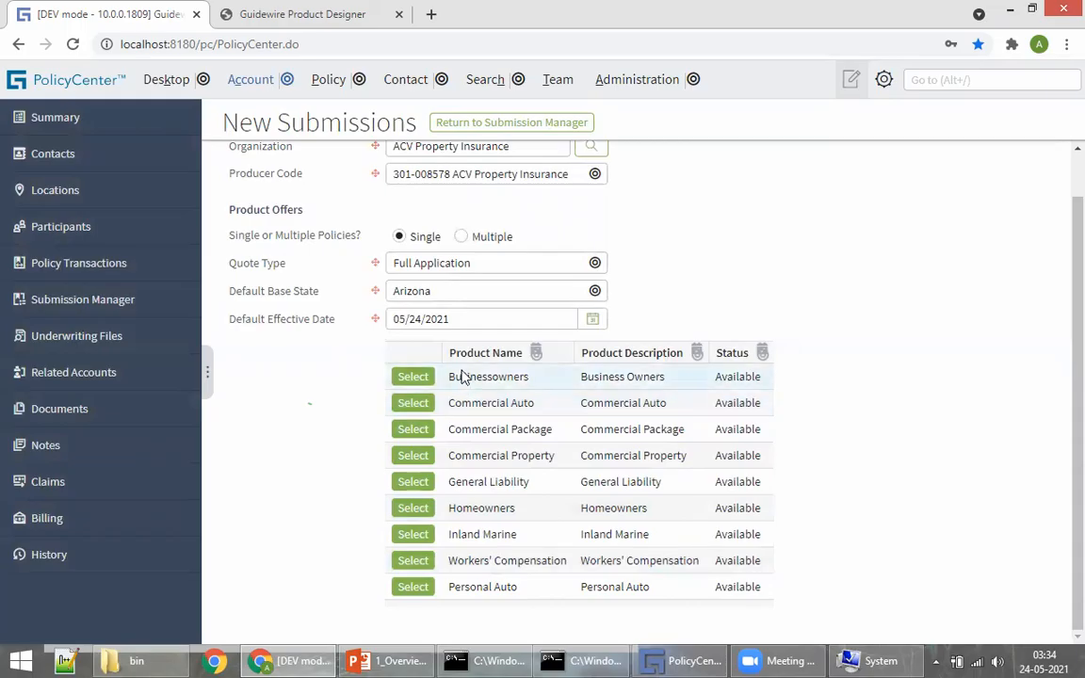
left_click(294, 27)
left_click(787, 168)
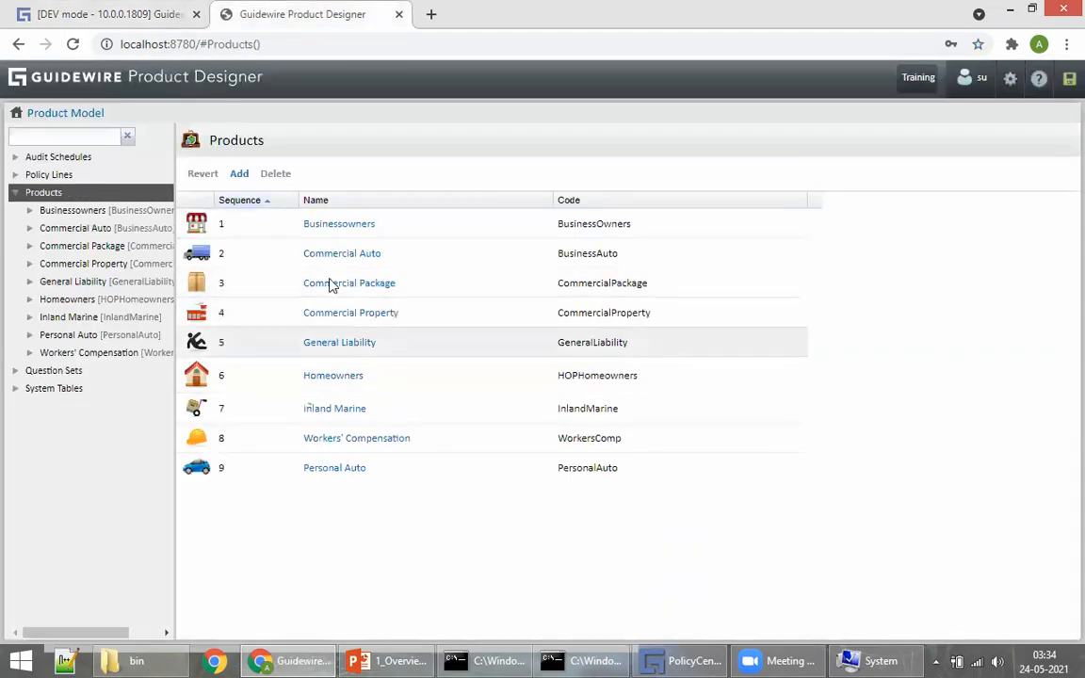
left_click(110, 16)
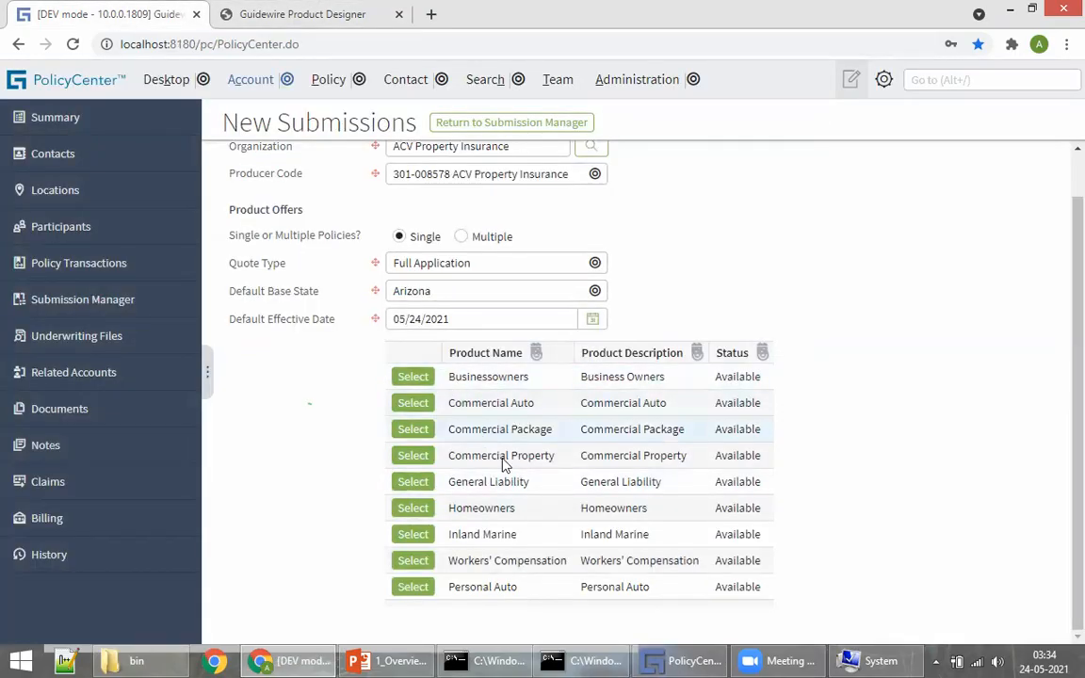
left_click(308, 16)
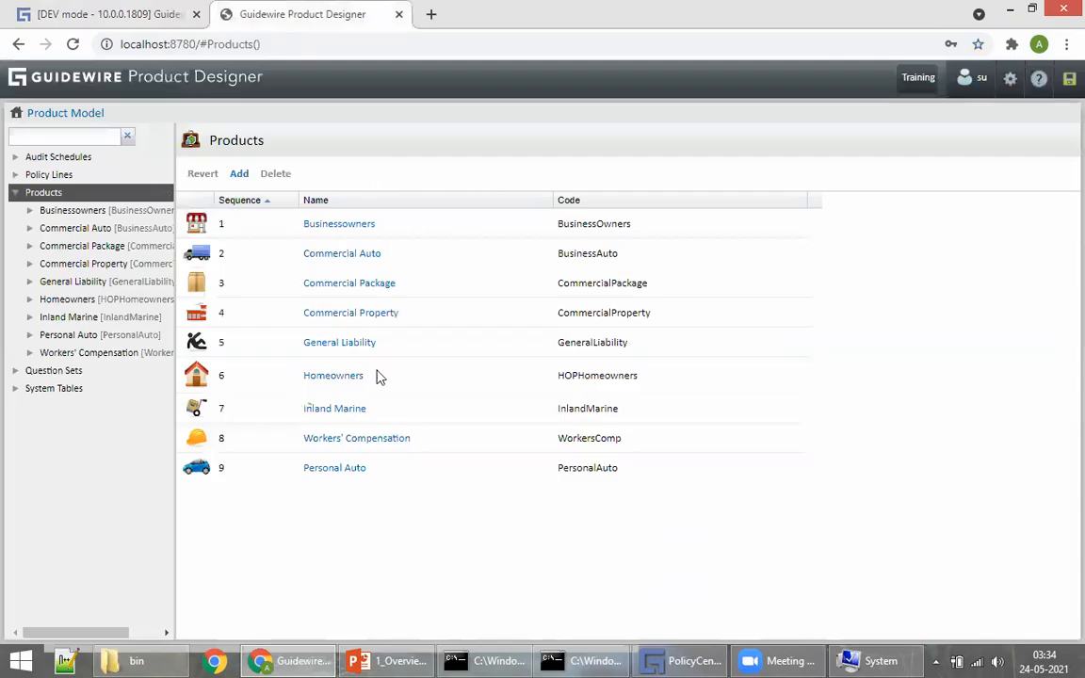
left_click(89, 15)
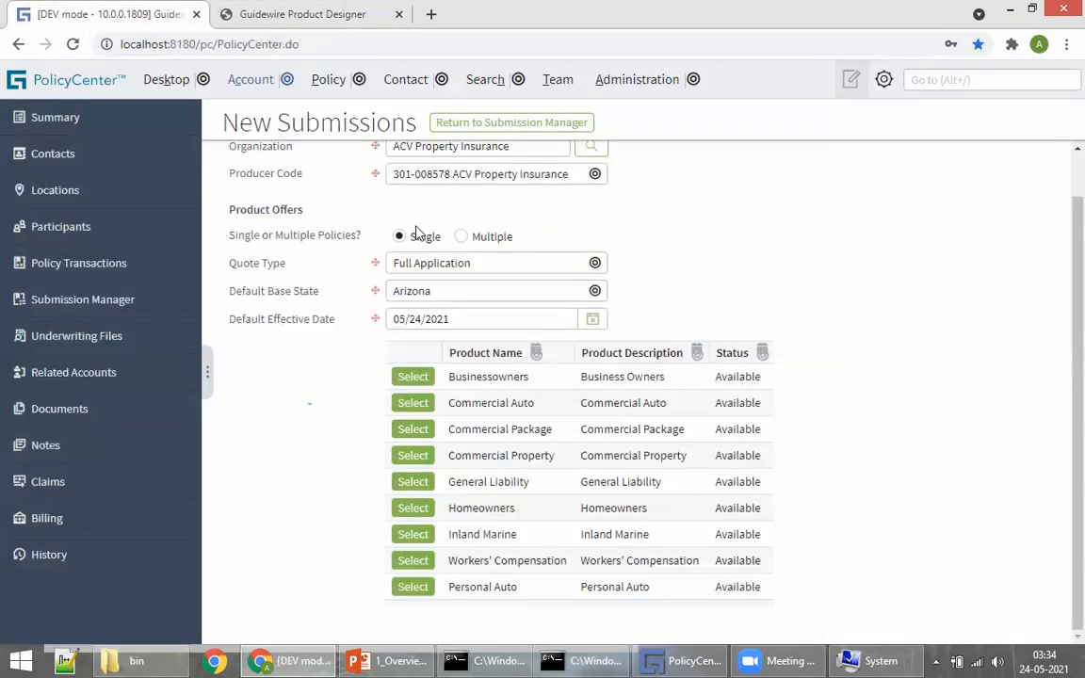
Step: Choose Personal Auto as the product for the new submission
left_click(413, 588)
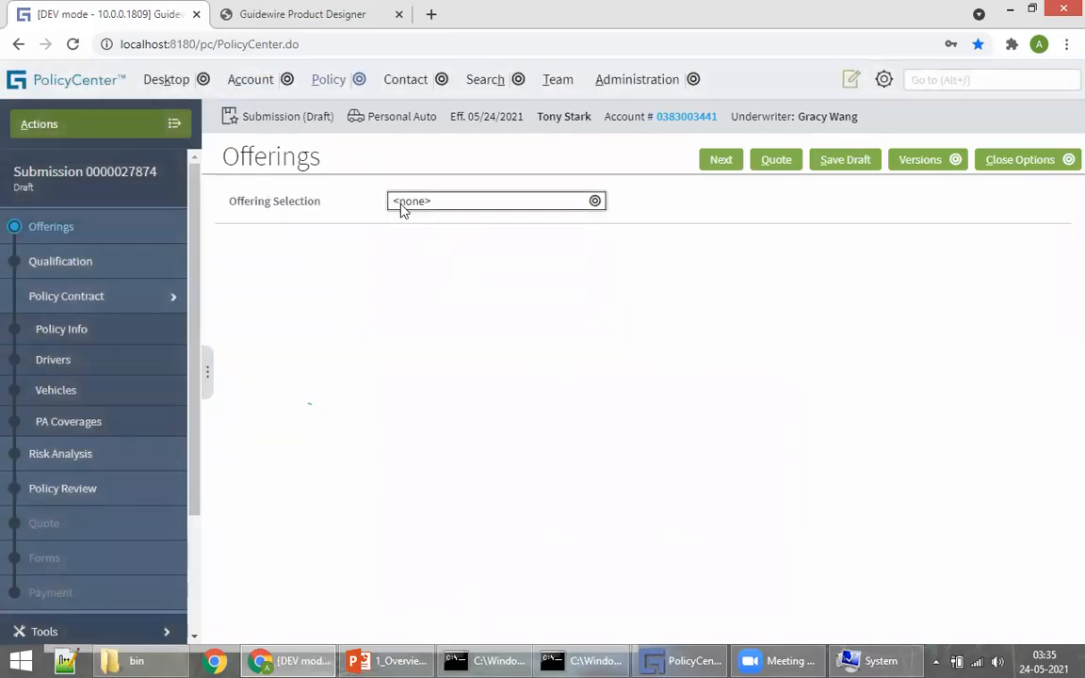
left_click_drag(224, 157, 327, 158)
left_click(475, 508)
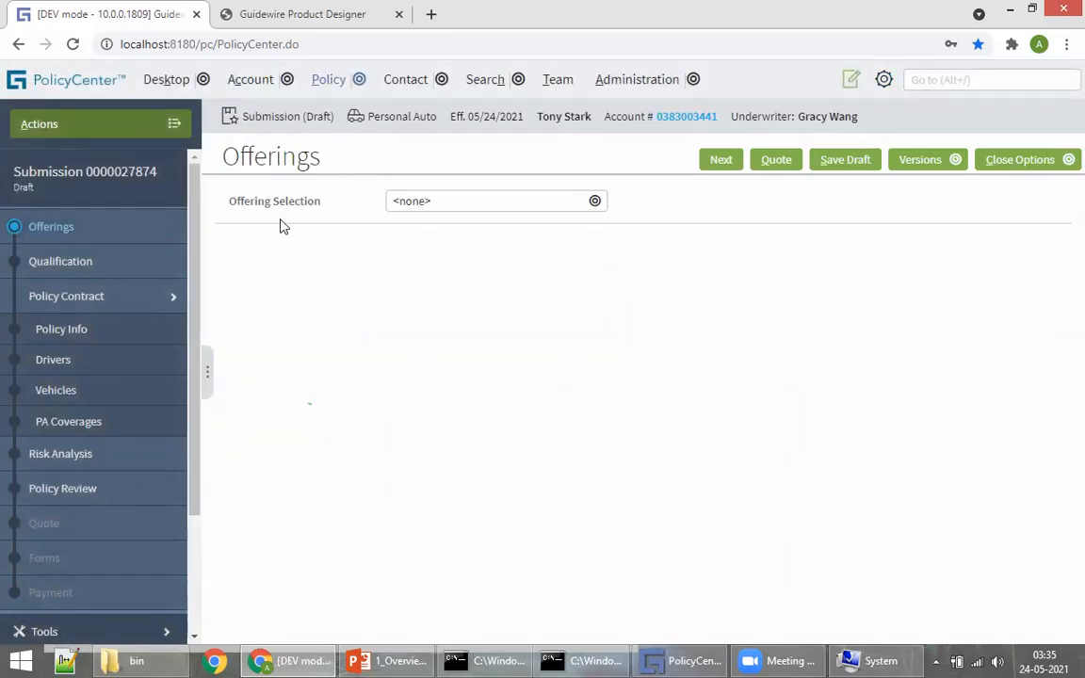
Step: Dismiss the offering program list without choosing, leaving the offering at <none>
left_click(445, 201)
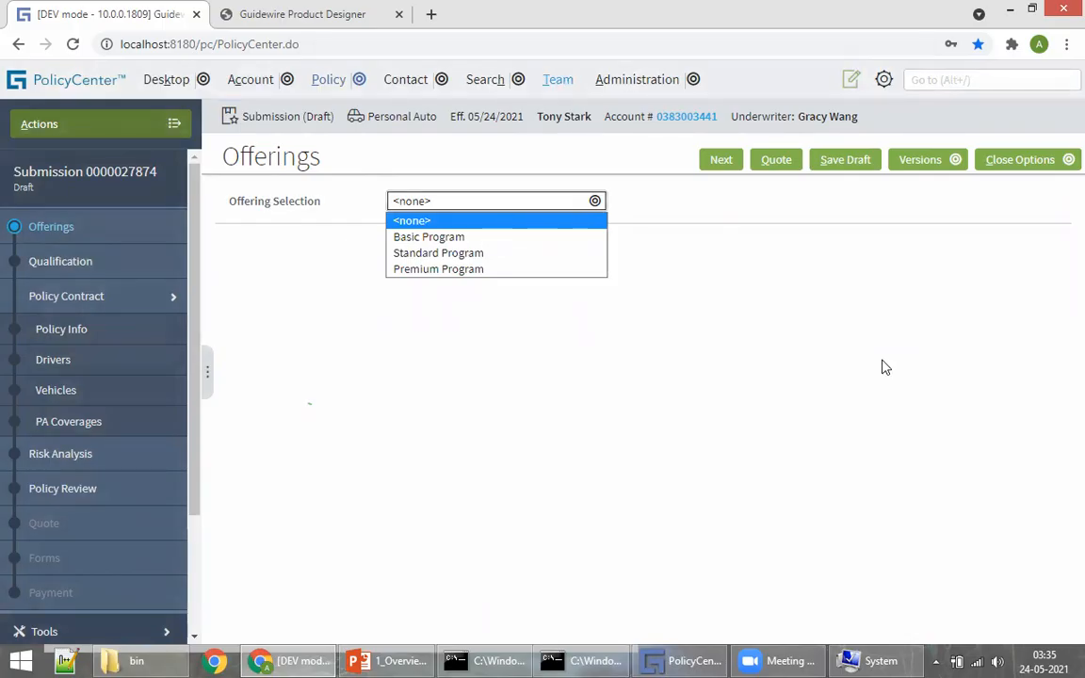
left_click(532, 320)
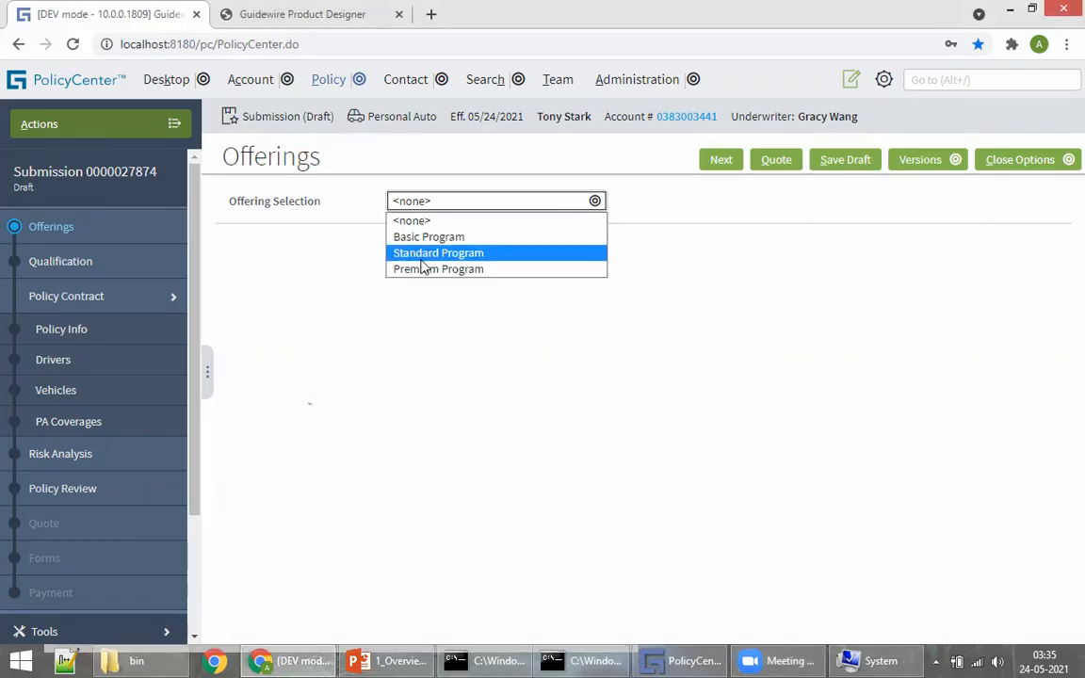
left_click(325, 199)
left_click(298, 17)
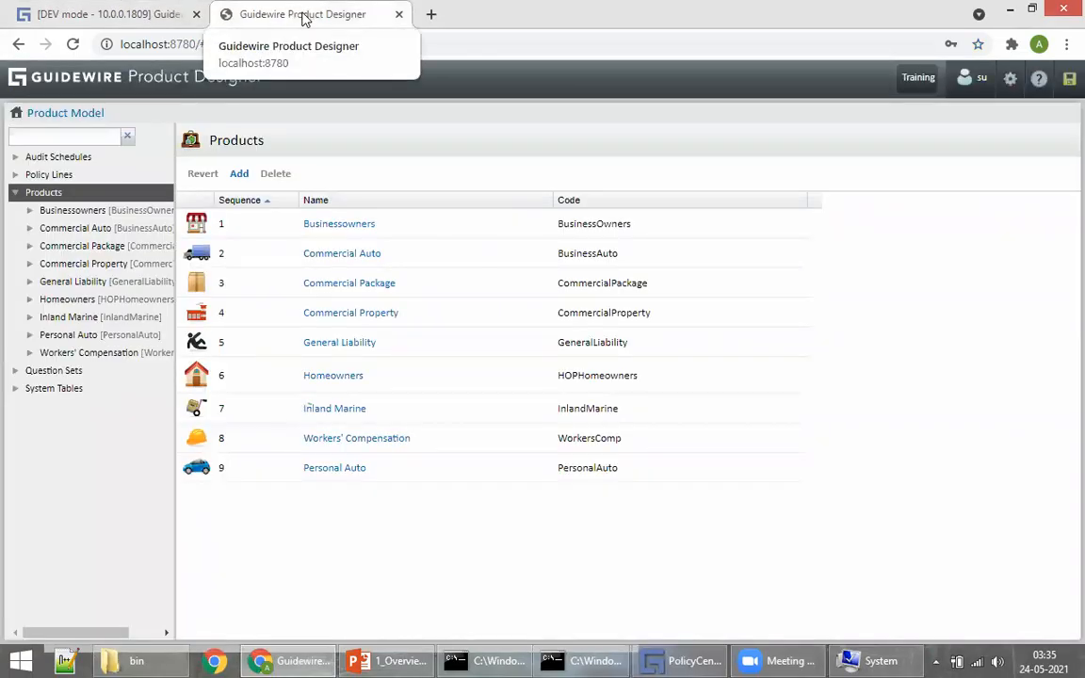
Step: Open the Personal Auto product's offerings list in Product Designer, comparing with the submission's offering choices
left_click(325, 469)
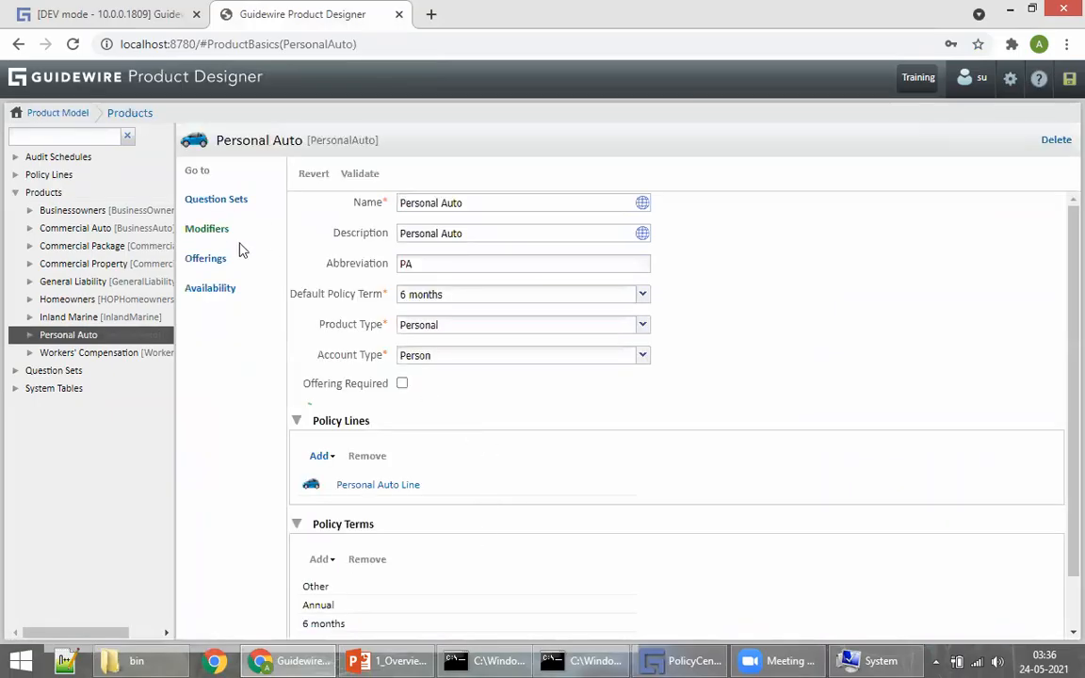
left_click(207, 261)
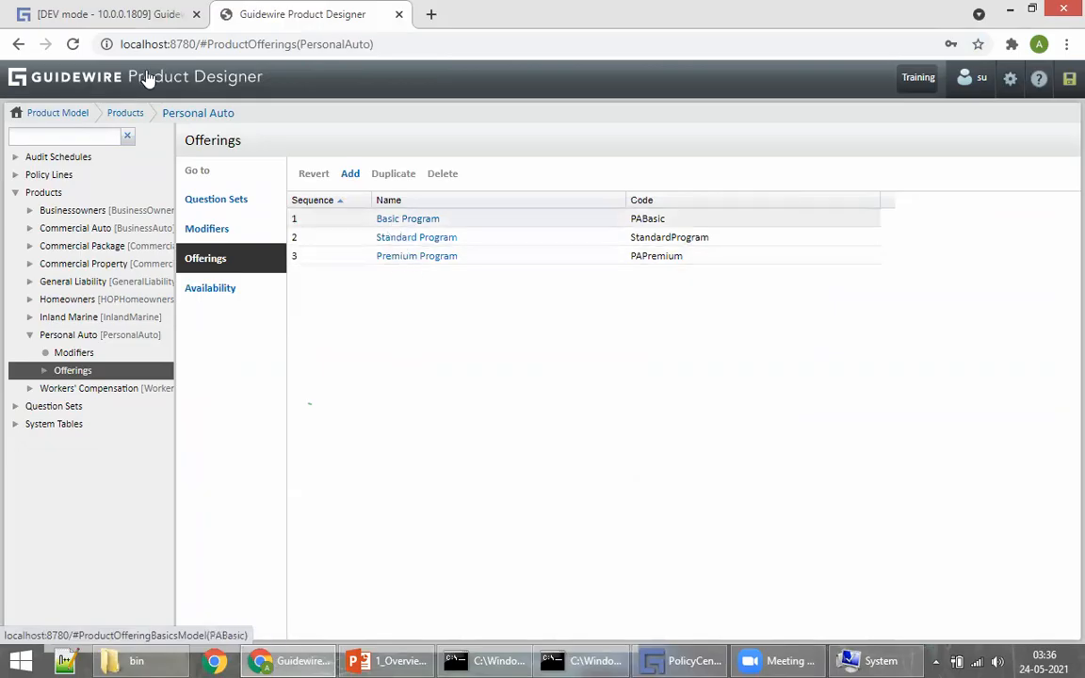
left_click(104, 14)
left_click(428, 203)
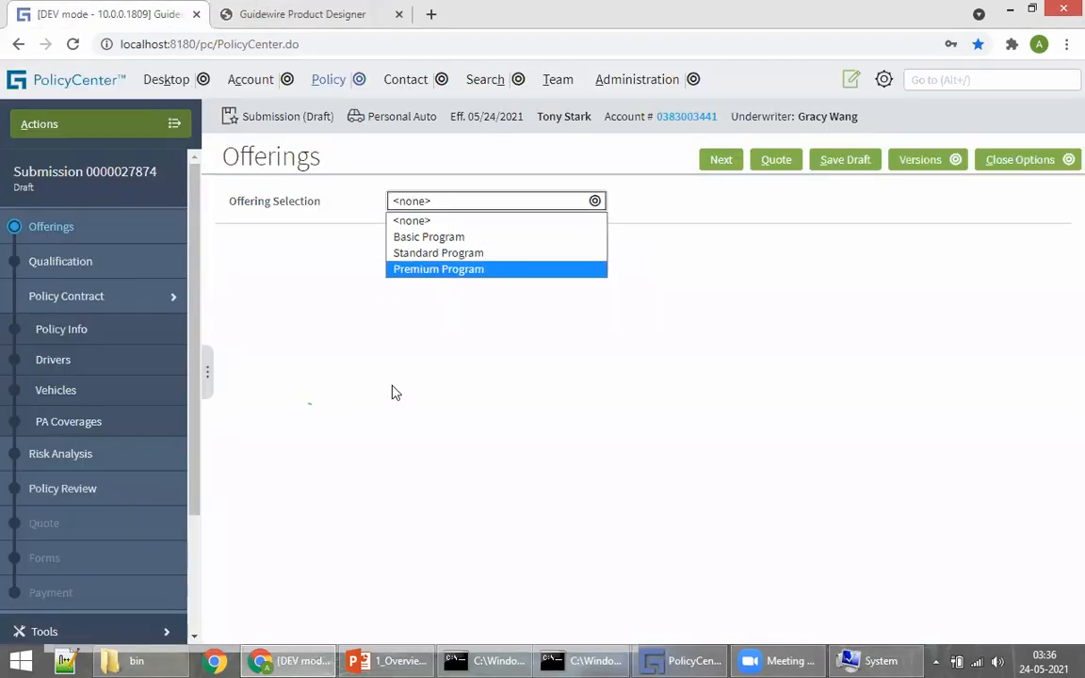
left_click(301, 14)
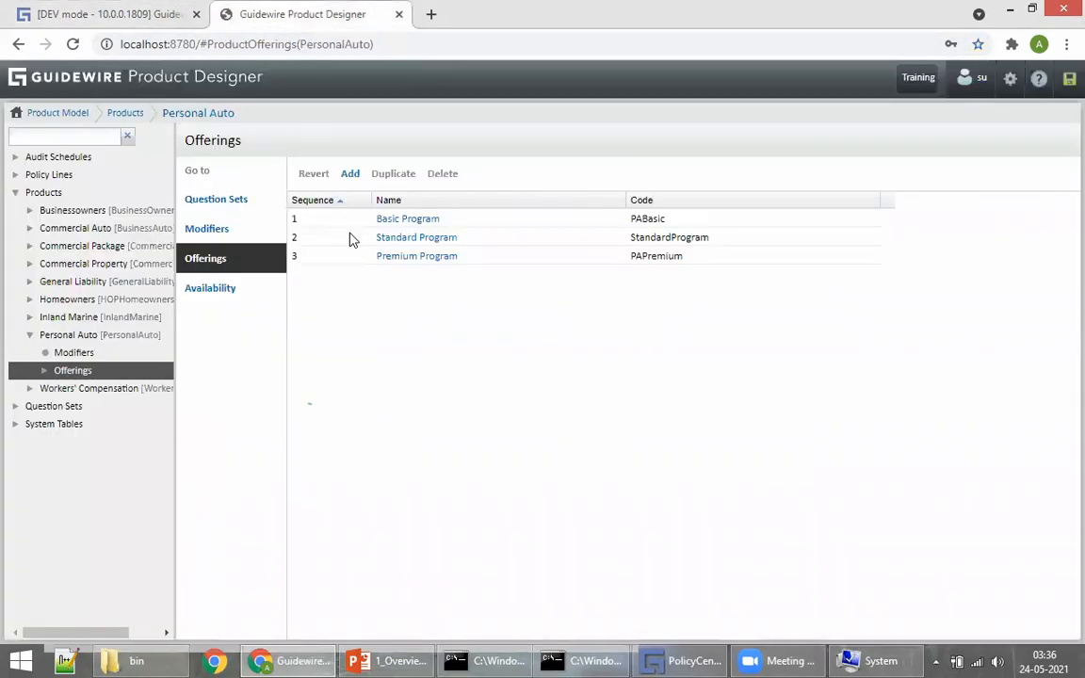
Step: Inspect the Basic Program selections: 6 months policy term, Death & Disability Benefit and Medical Payments coverages
left_click(407, 219)
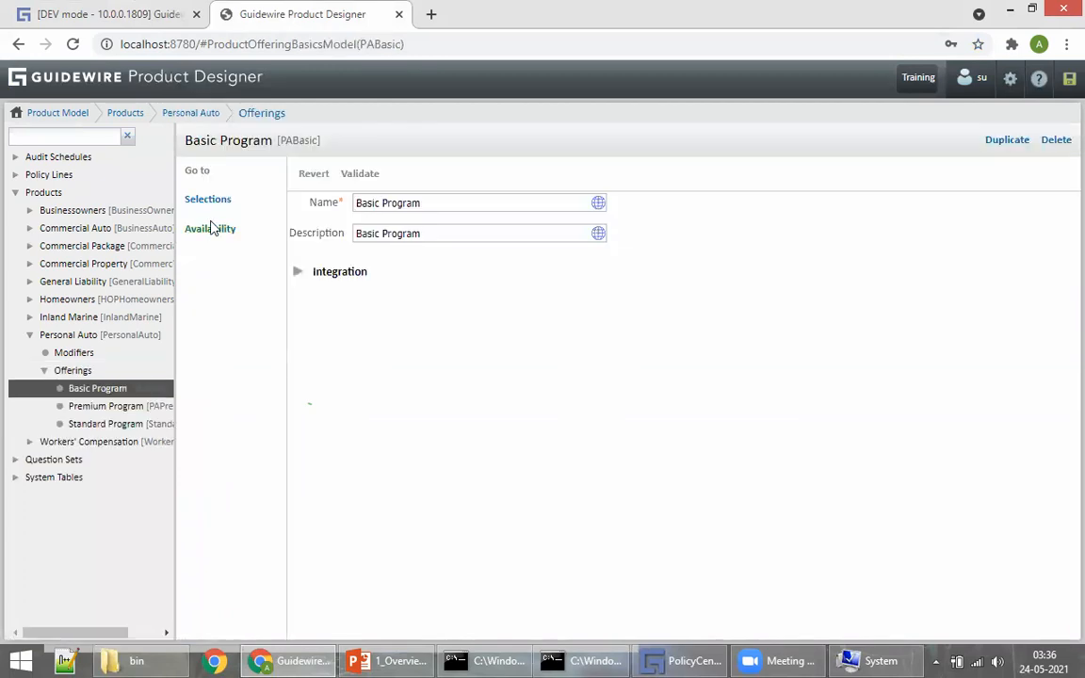
left_click(208, 204)
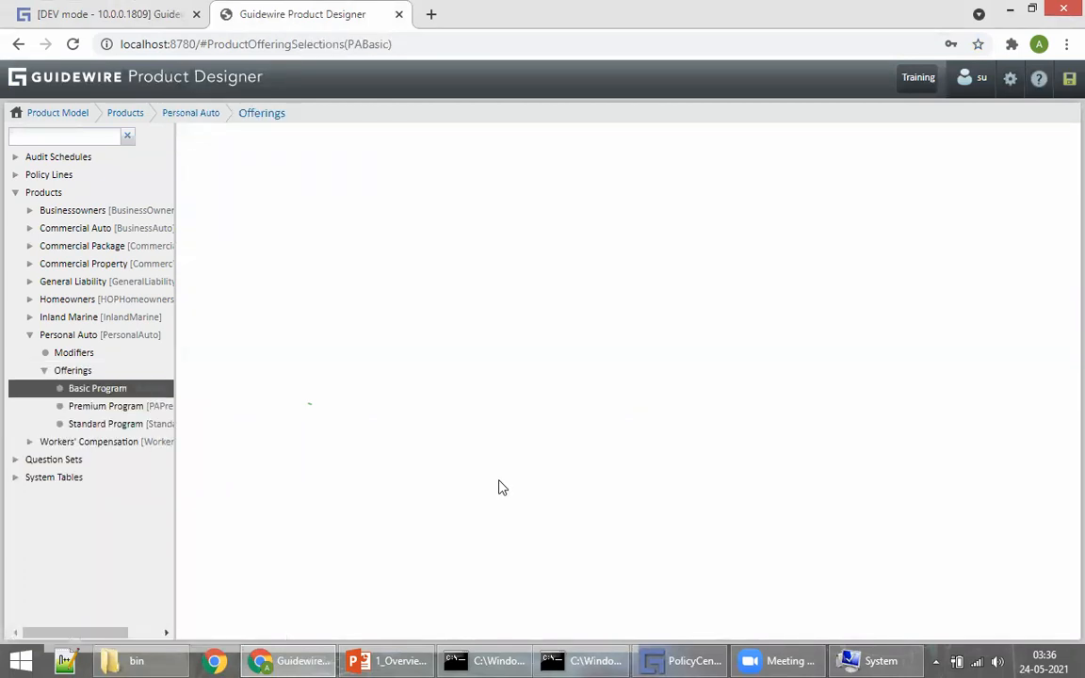
left_click(298, 246)
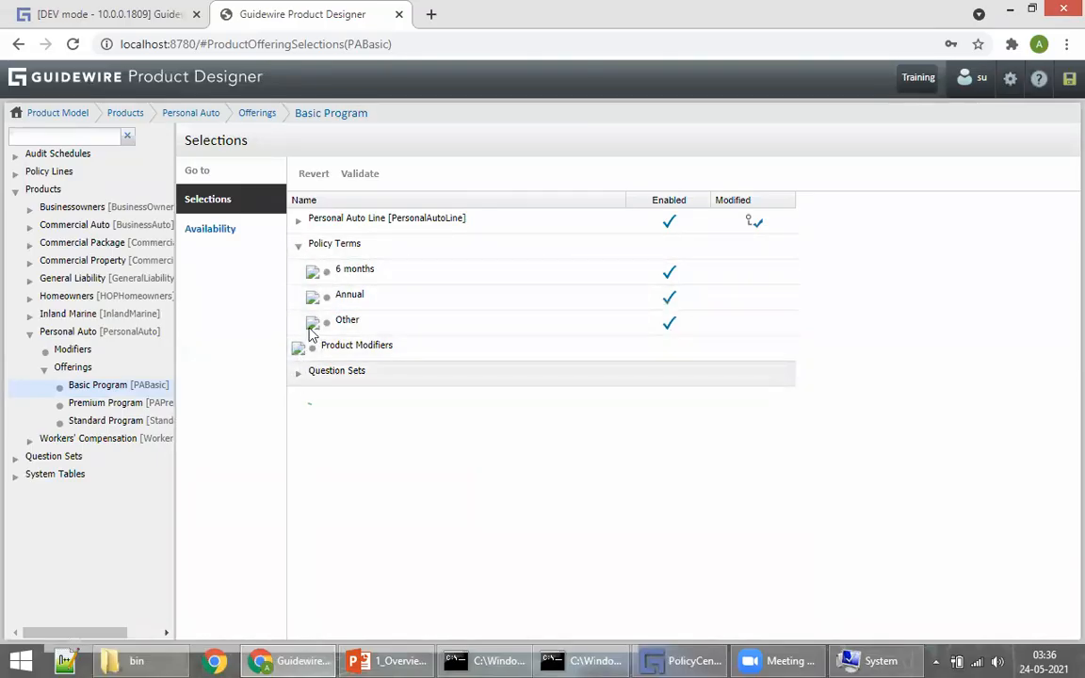
left_click(339, 270)
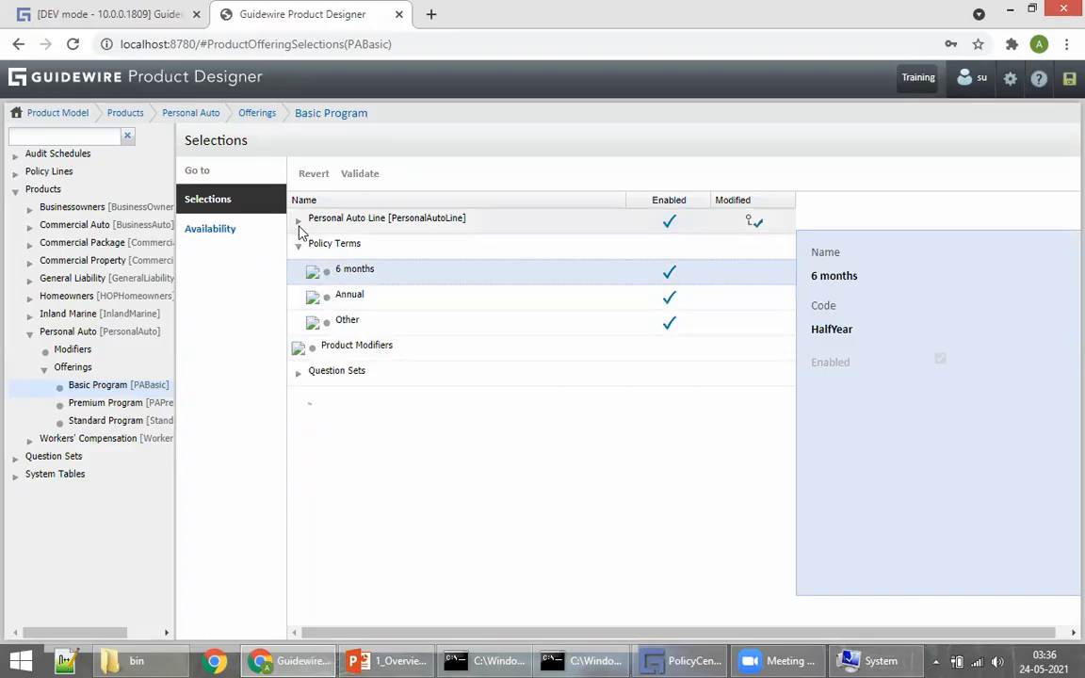
left_click(298, 219)
left_click(312, 271)
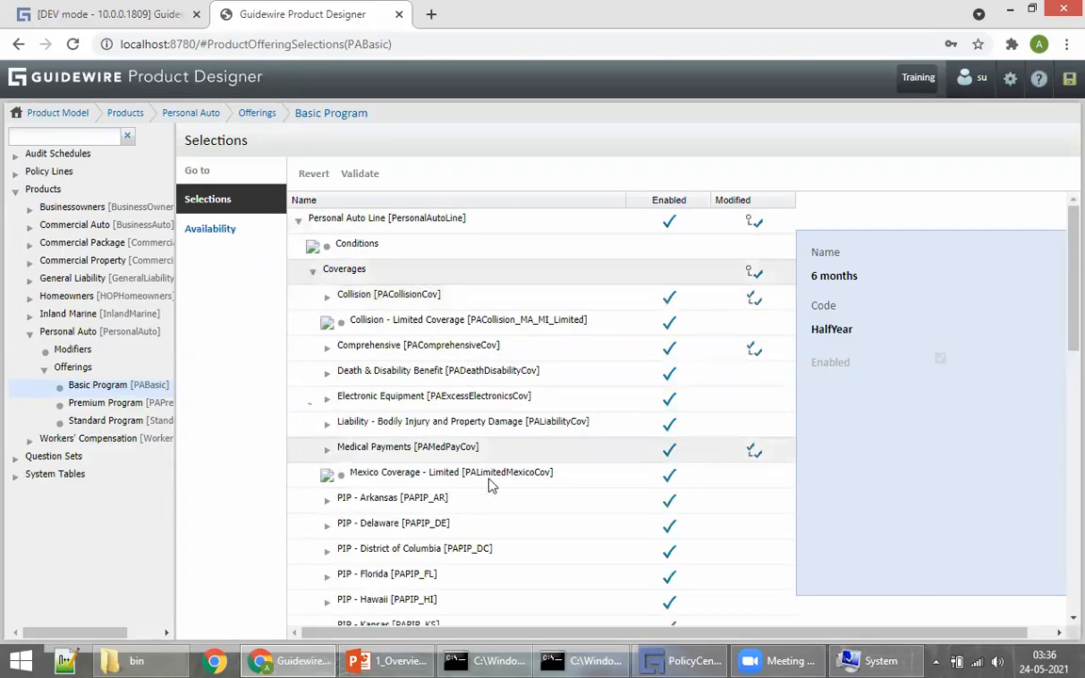
scroll(370, 278, "down", 1)
left_click(370, 290)
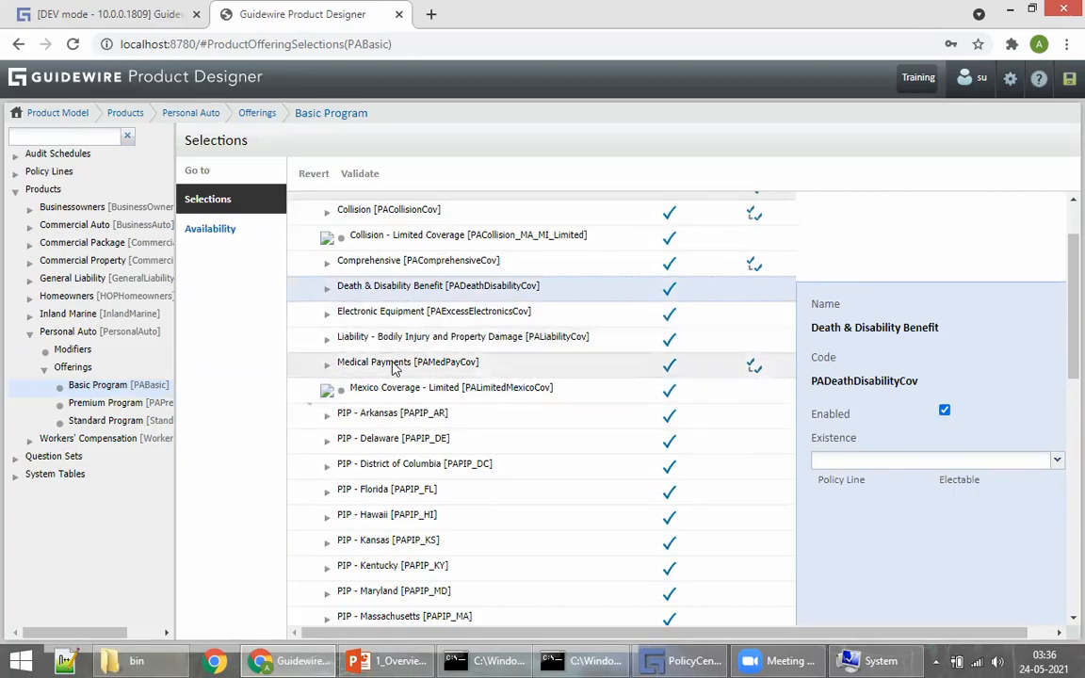
left_click(759, 362)
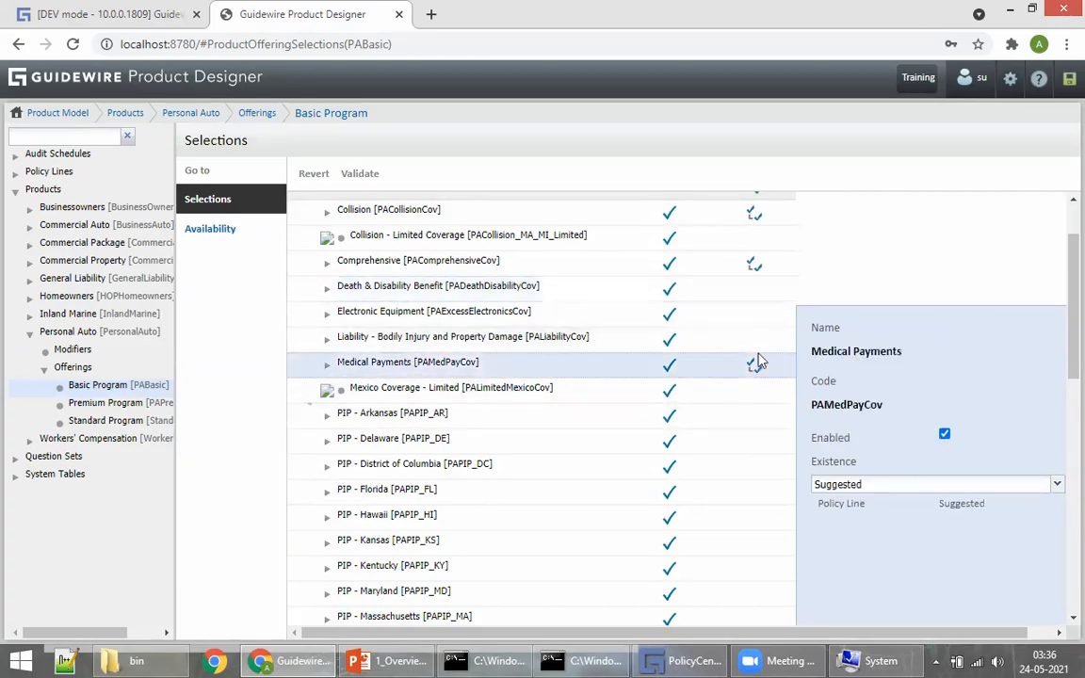
left_click(73, 16)
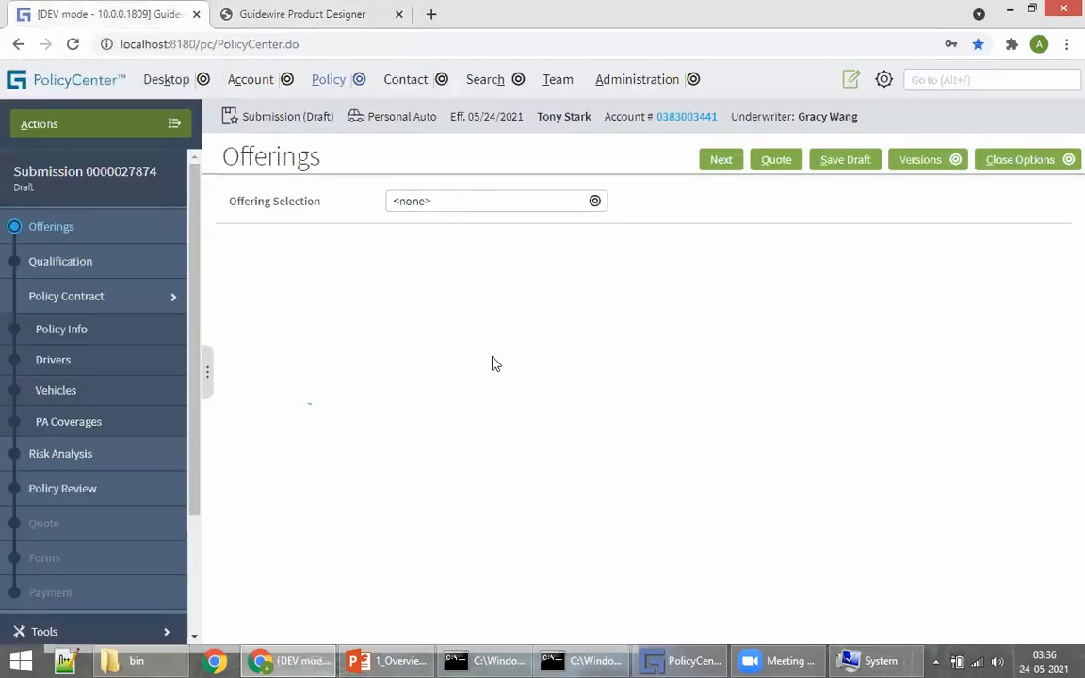
Step: Select Basic Program as the submission's offering and advance to the Qualification page
left_click(447, 209)
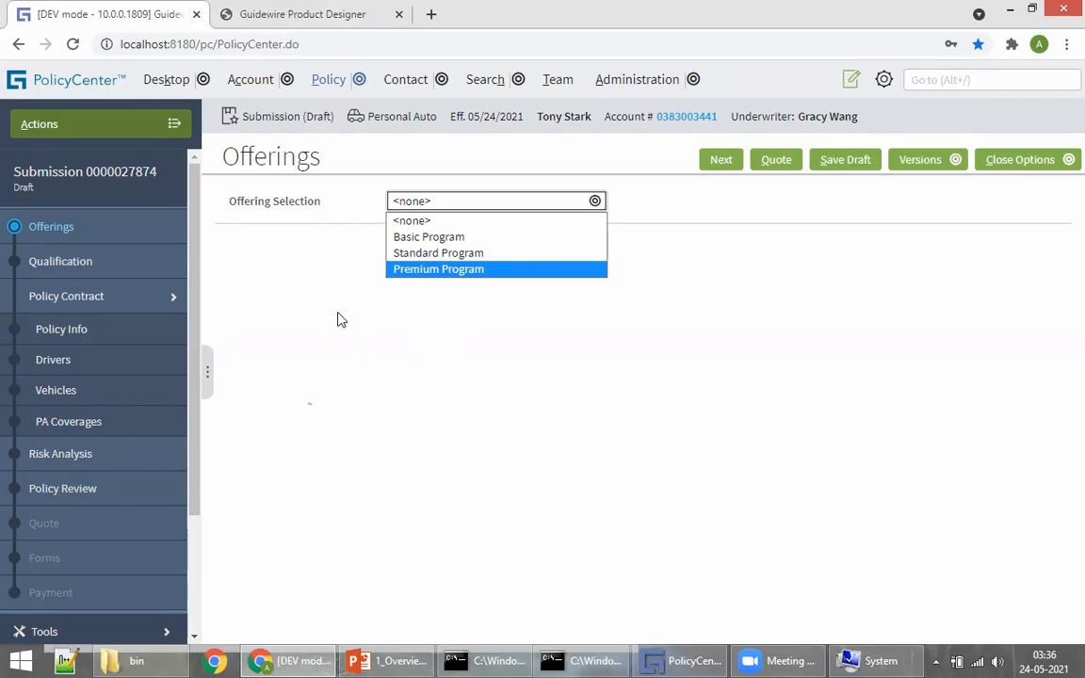
left_click(532, 351)
left_click(410, 205)
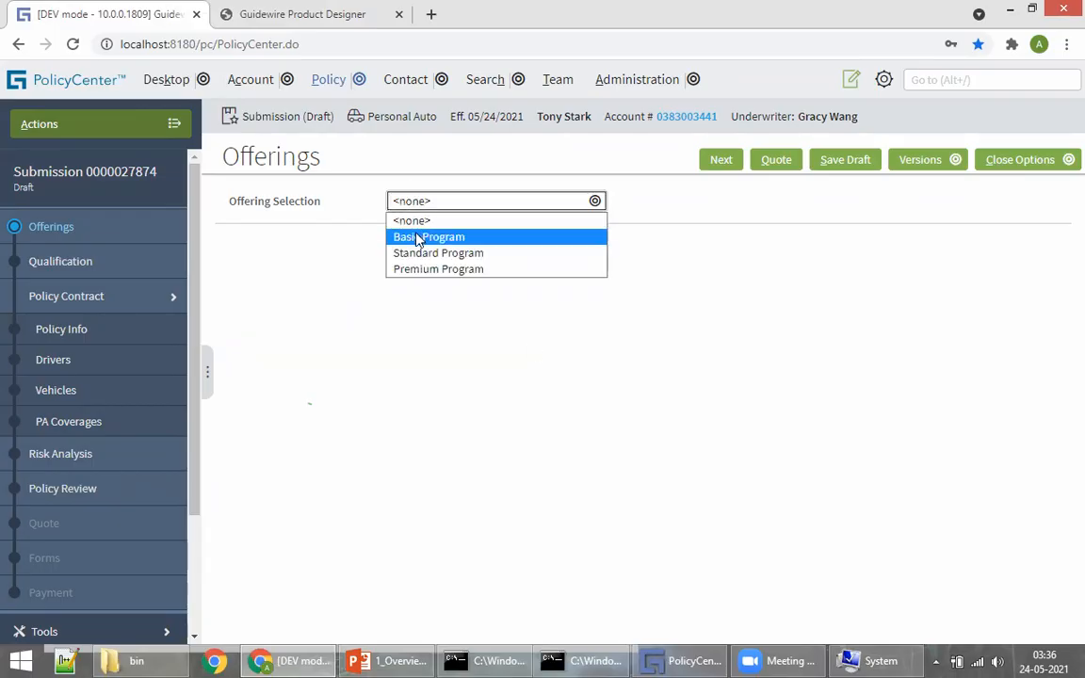
left_click(422, 235)
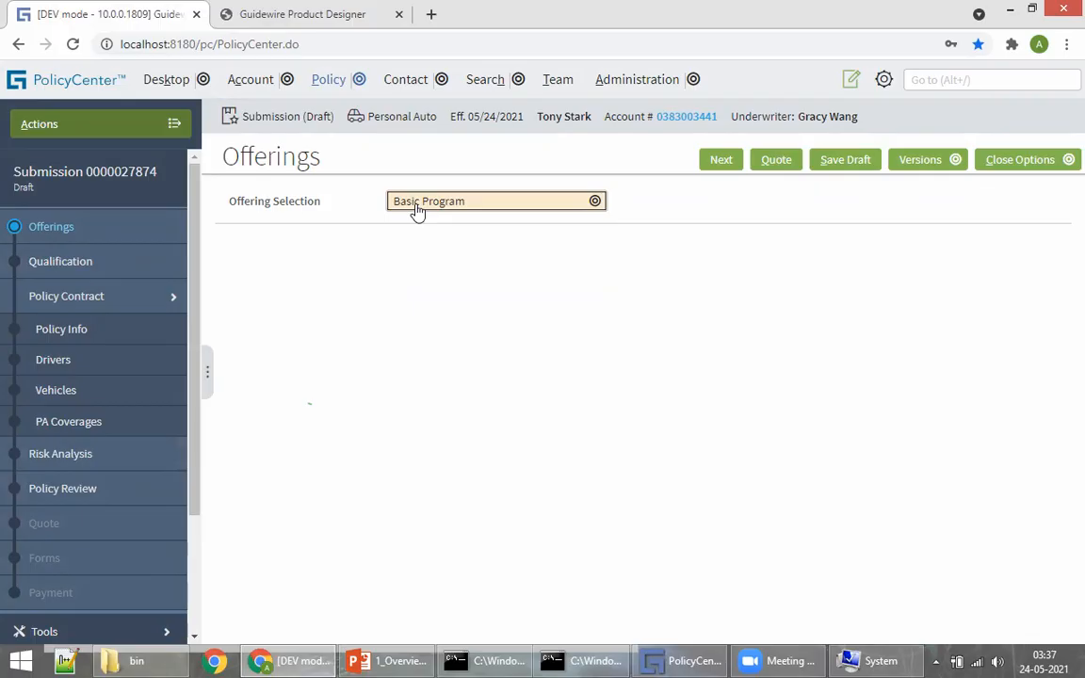
left_click(417, 211)
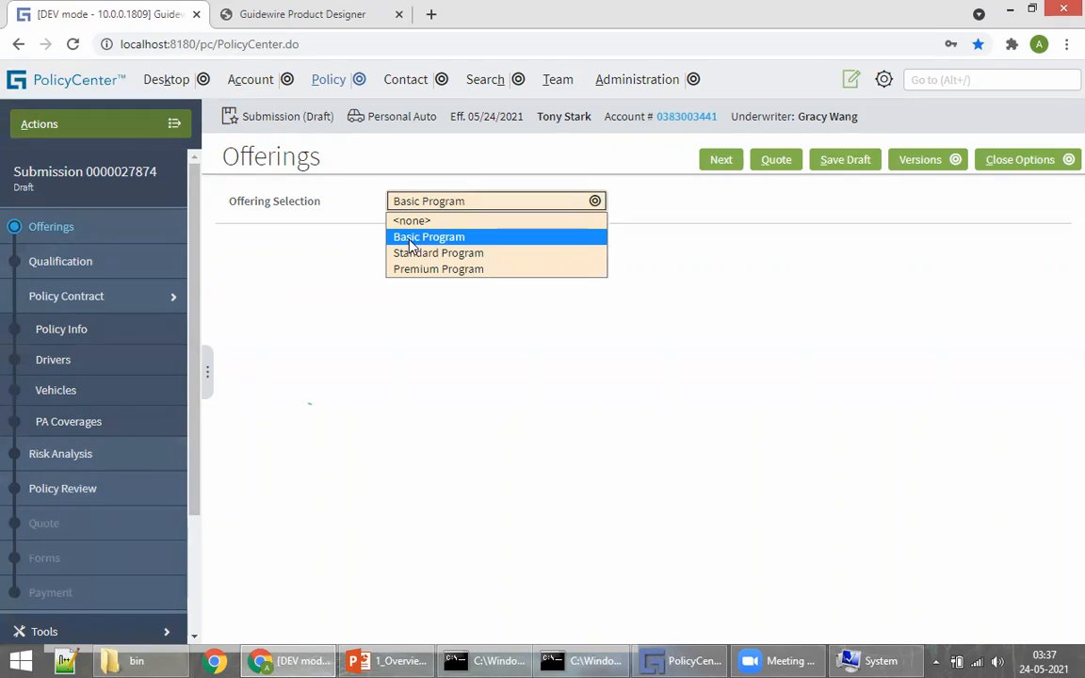
left_click(412, 241)
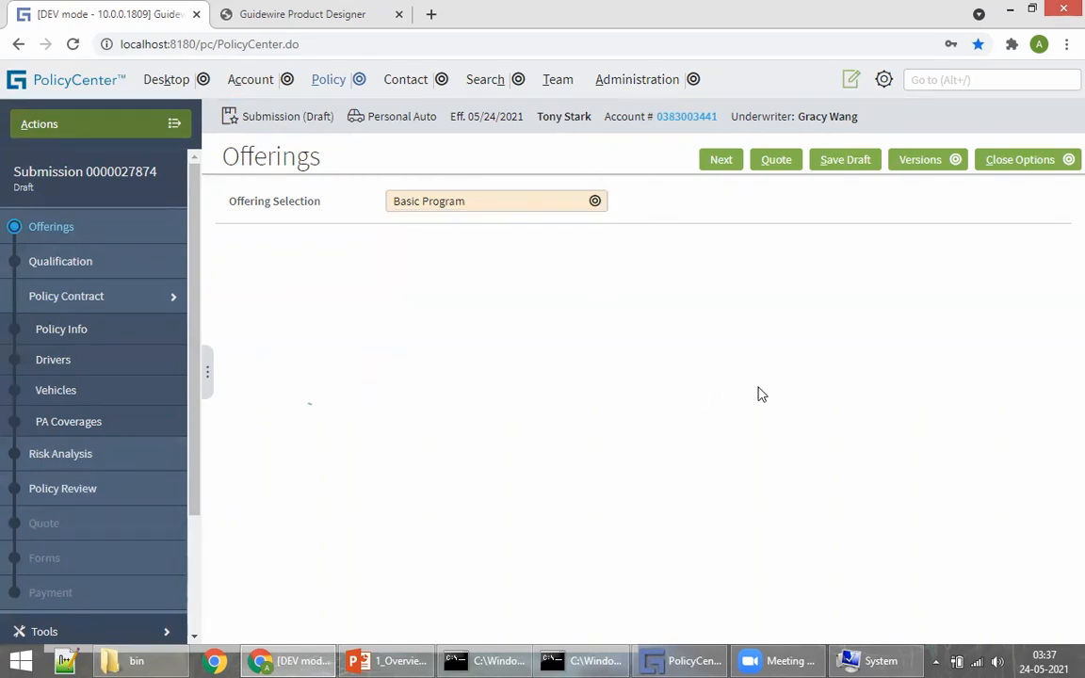
left_click(722, 165)
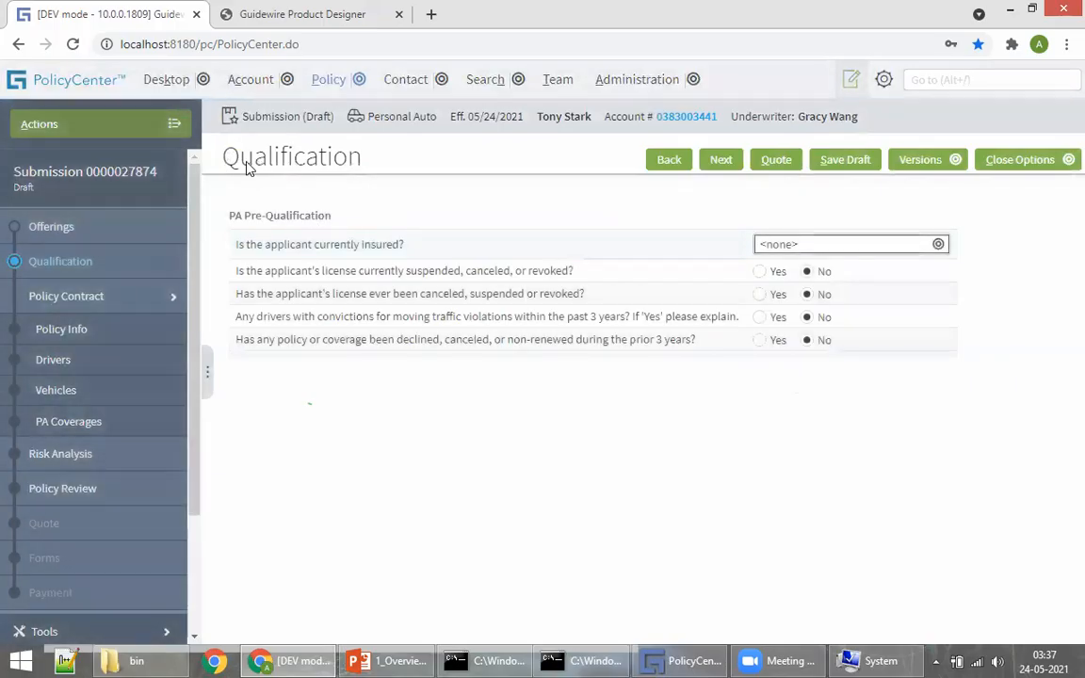
Step: Highlight the Qualification page heading and the underwriter's and insured's names in the header
left_click_drag(231, 162, 370, 174)
left_click(409, 425)
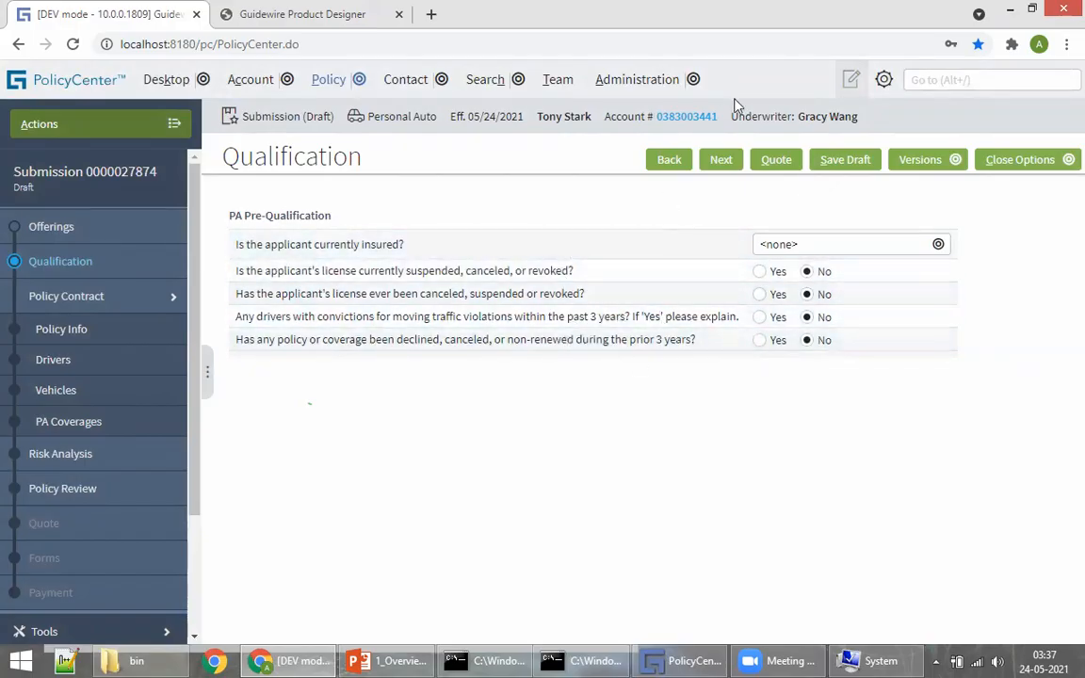
left_click_drag(803, 119, 862, 123)
left_click_drag(538, 117, 570, 119)
left_click(501, 474)
left_click(306, 14)
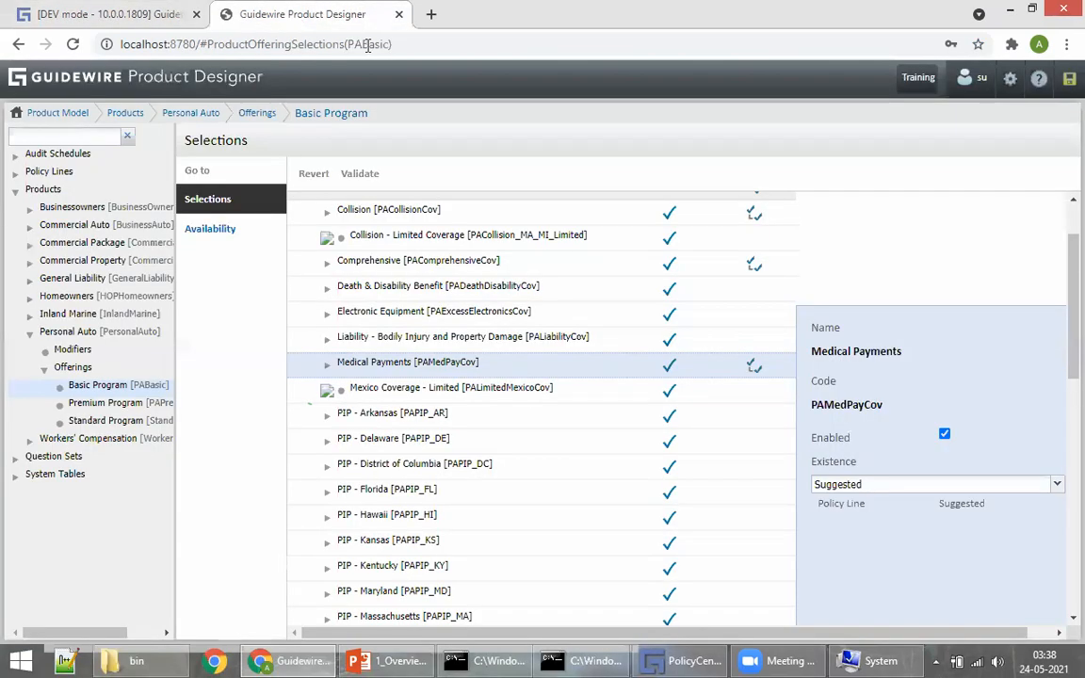
Step: Navigate to the Personal Auto product's PA Pre-Qualification question set questions
left_click(101, 75)
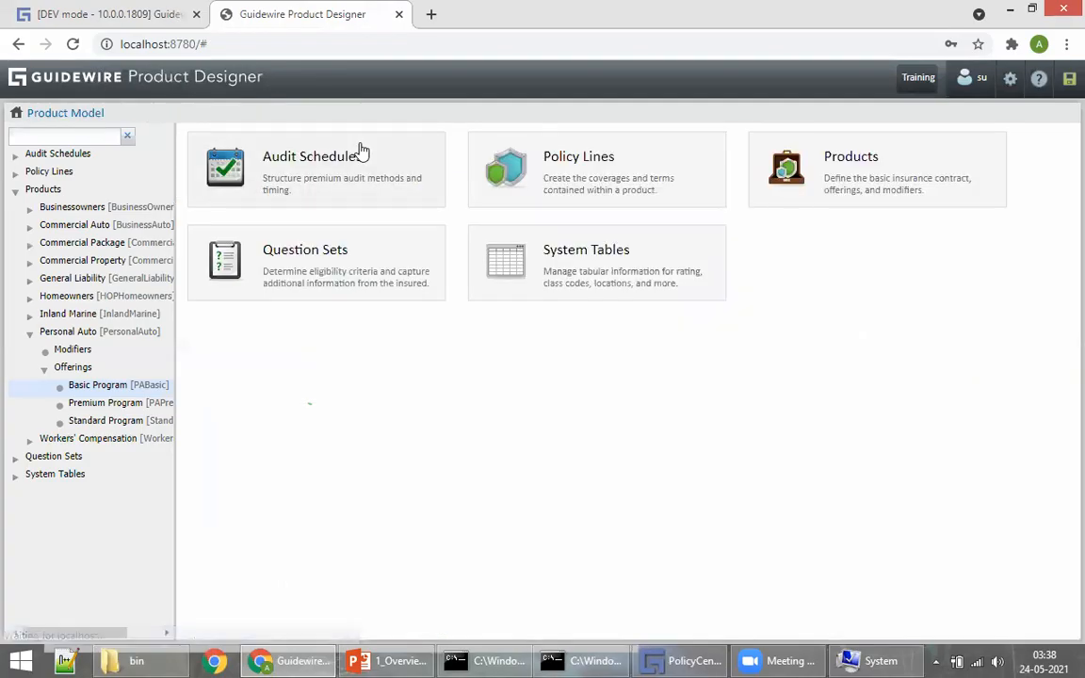
left_click(902, 195)
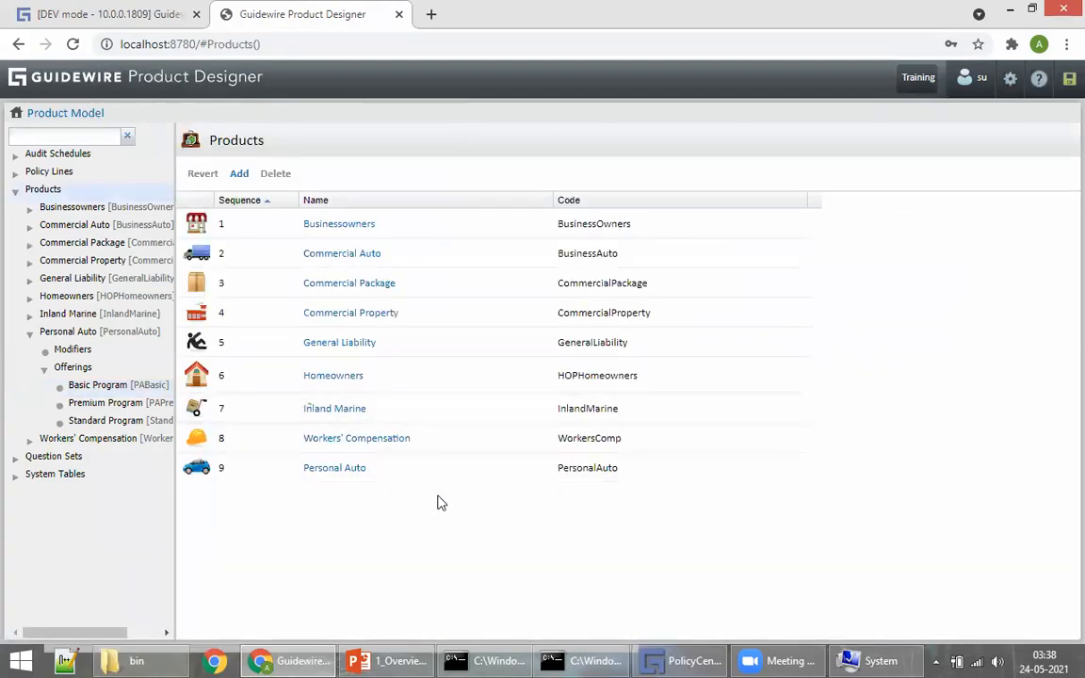
left_click(335, 468)
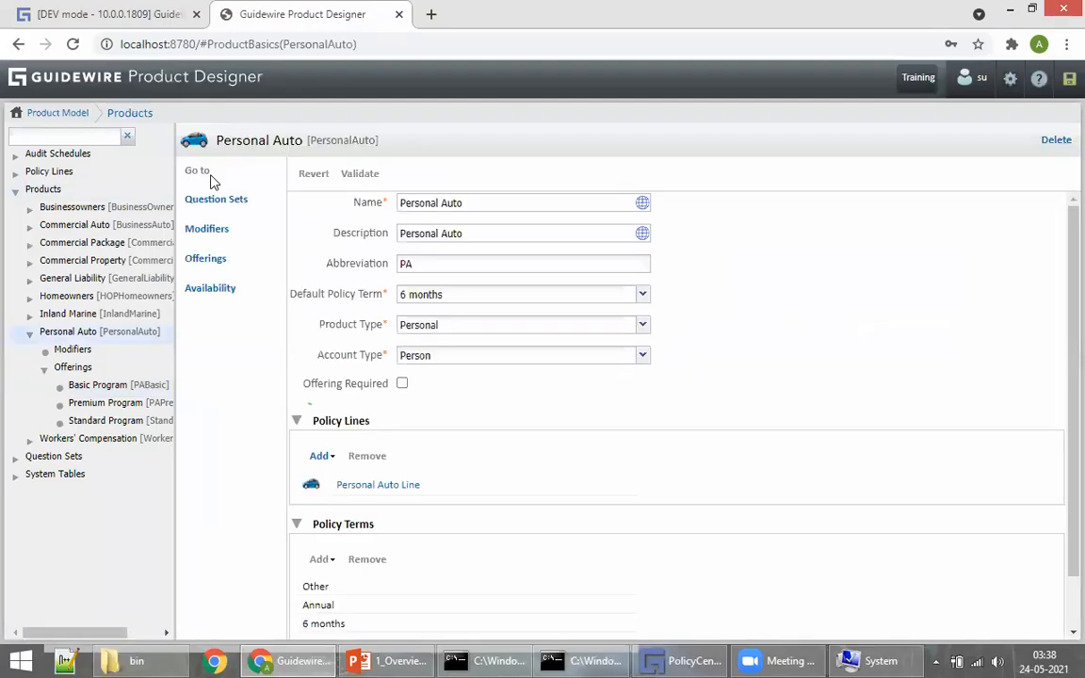
left_click(209, 202)
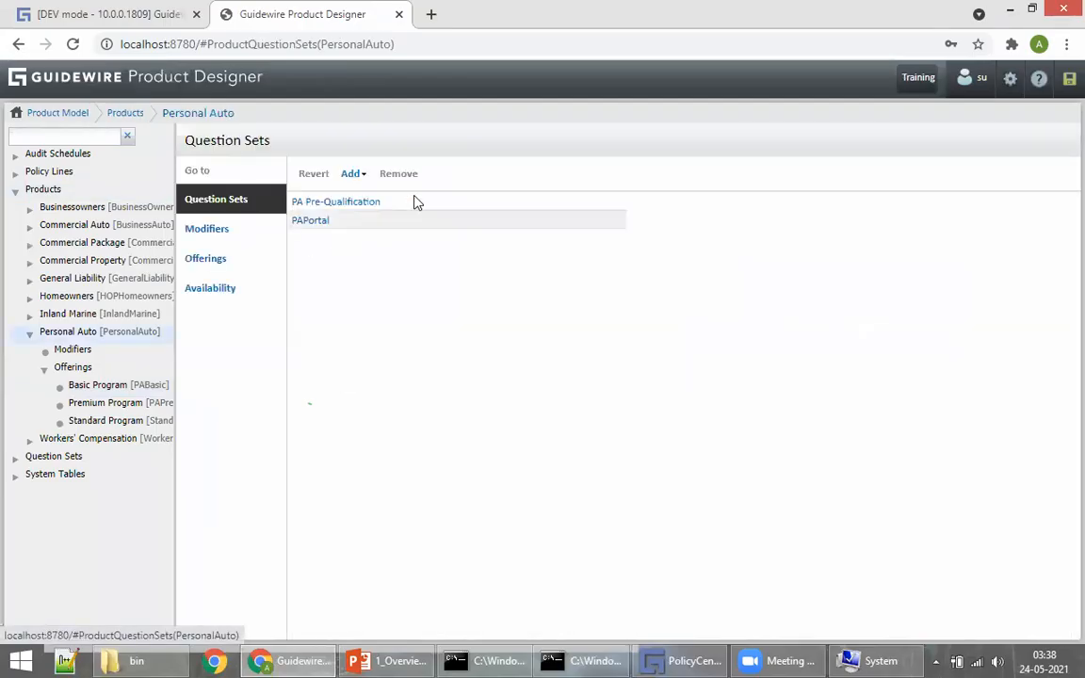
left_click(302, 203)
left_click(206, 198)
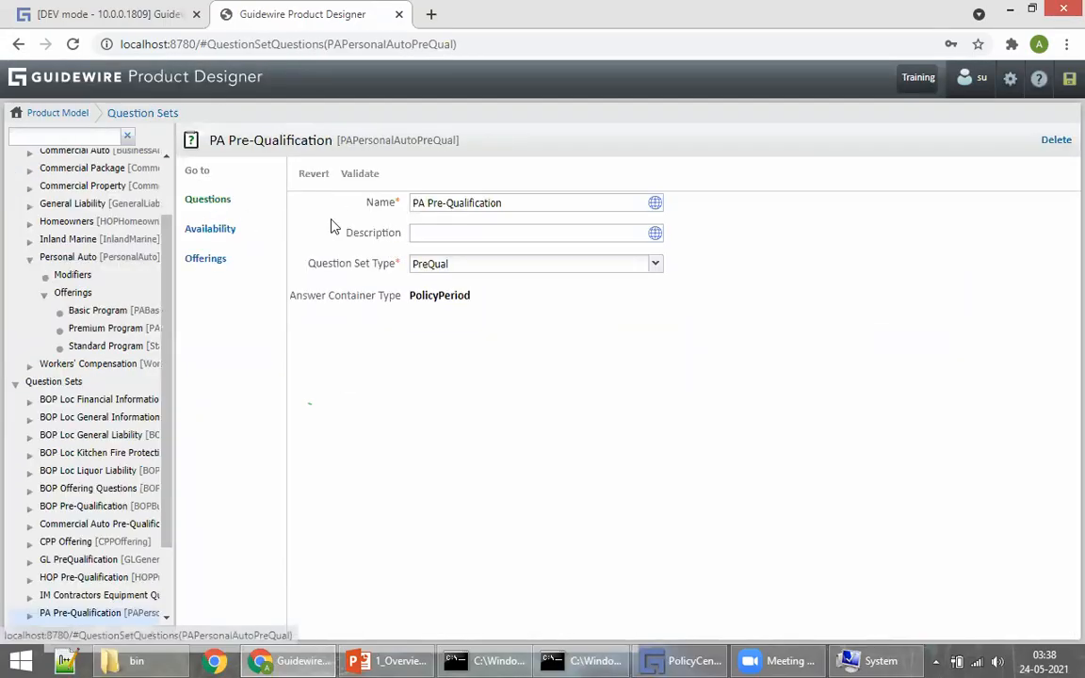
Step: Inspect the license suspension, license history and traffic violation questions, including the suspension question's Incorrect Answer disqualification
left_click(387, 272)
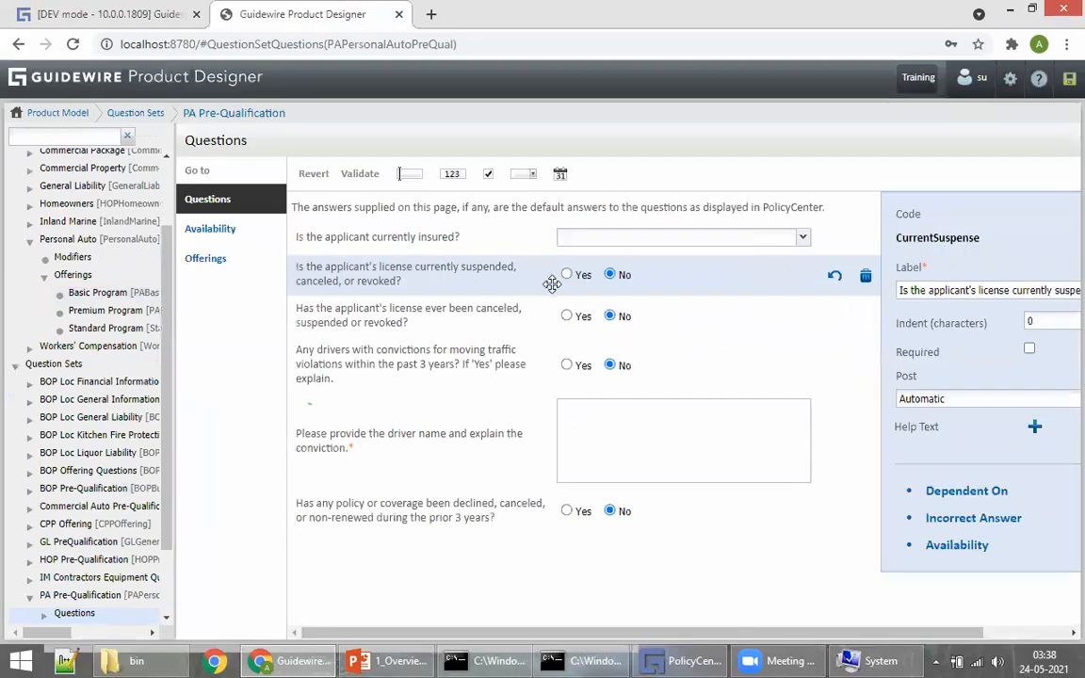
left_click(412, 309)
left_click(353, 367)
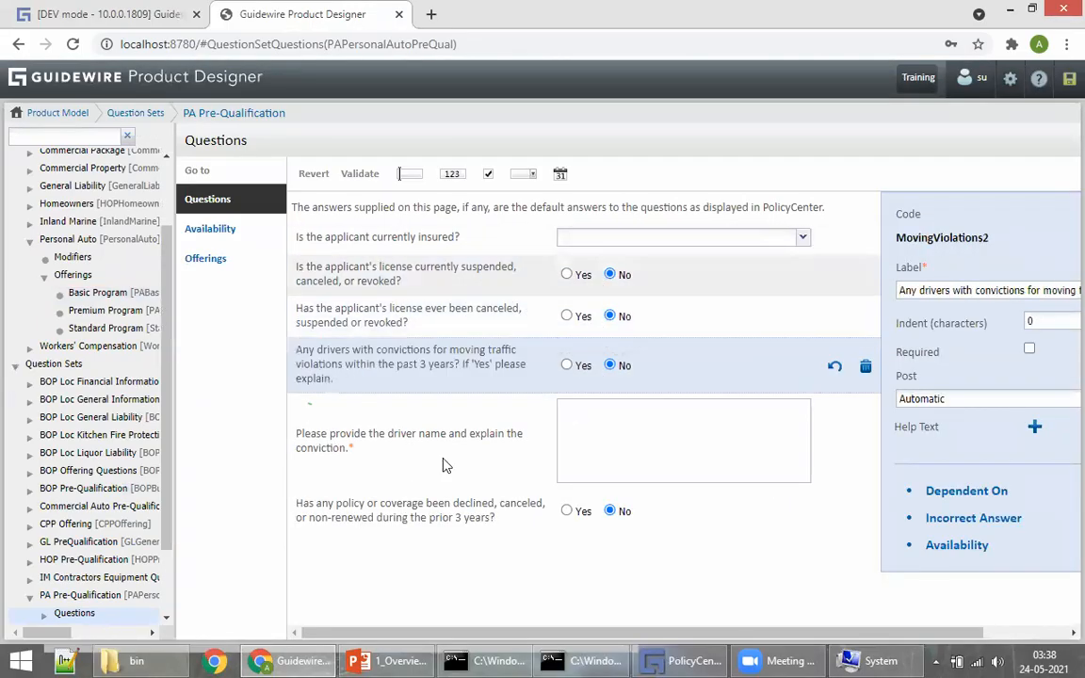
left_click(29, 21)
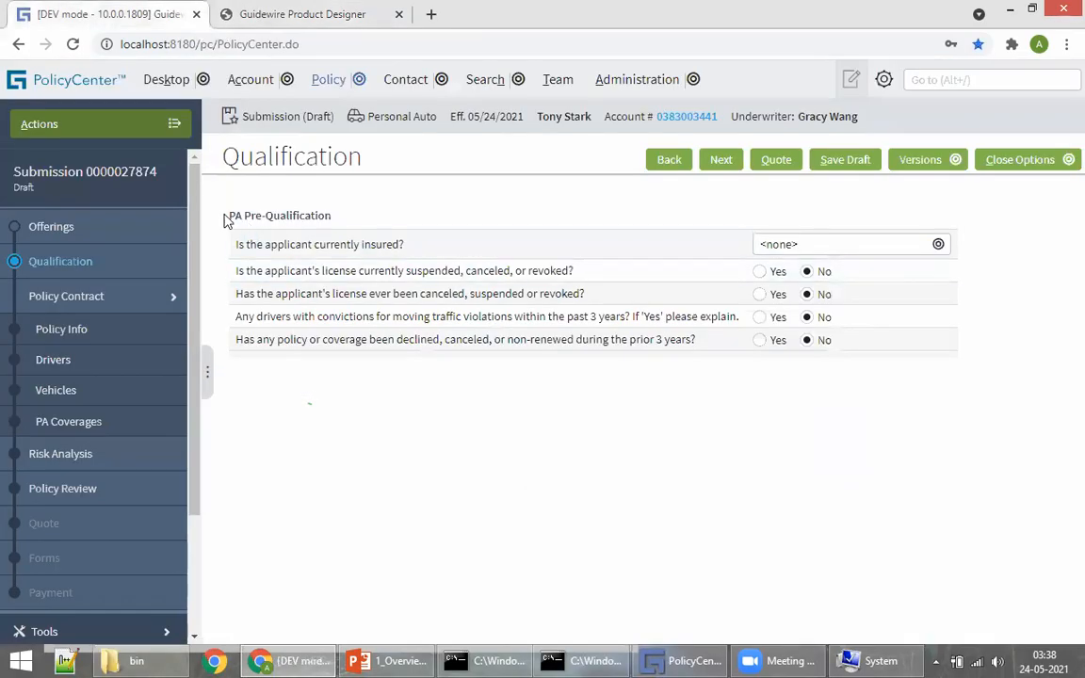
left_click_drag(226, 216, 332, 216)
left_click(275, 19)
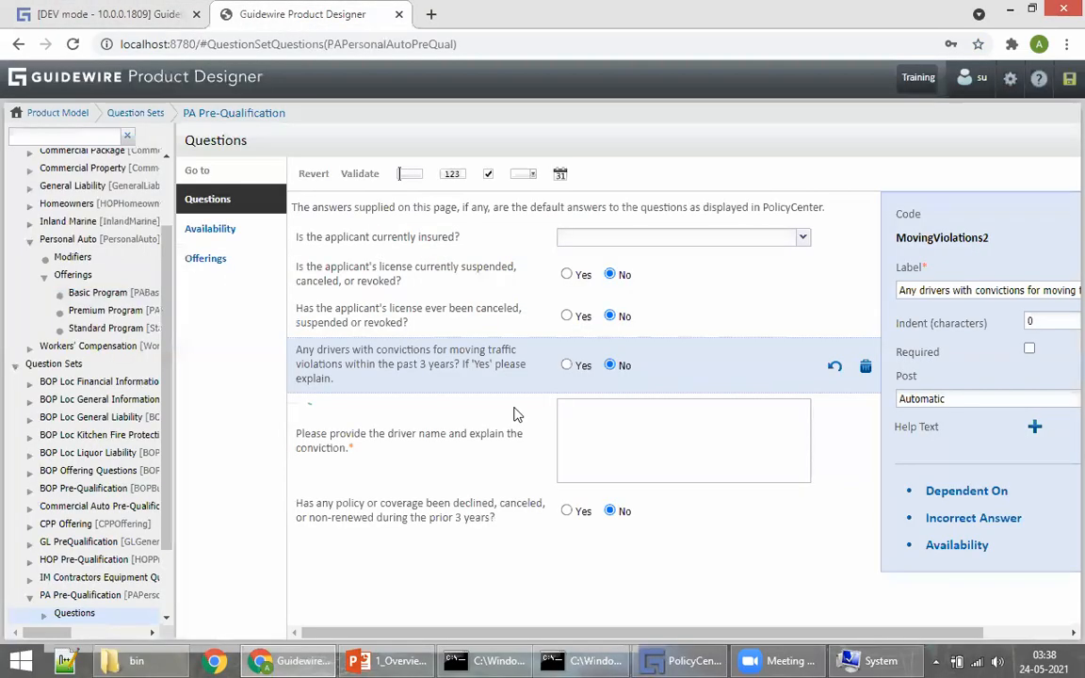
left_click(407, 283)
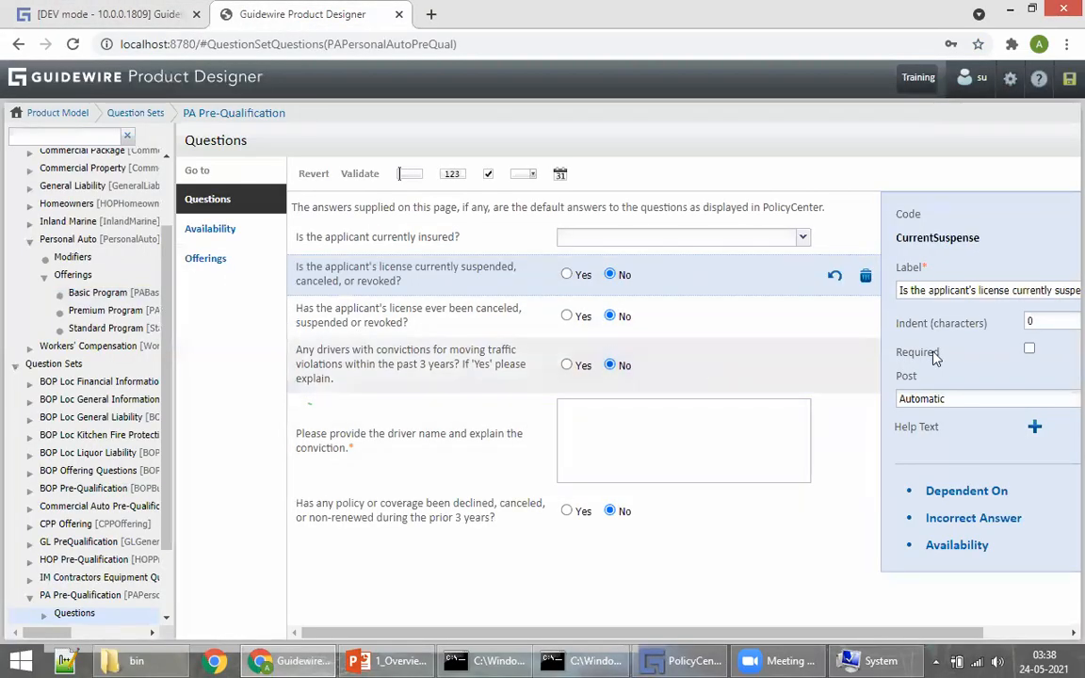
left_click(957, 519)
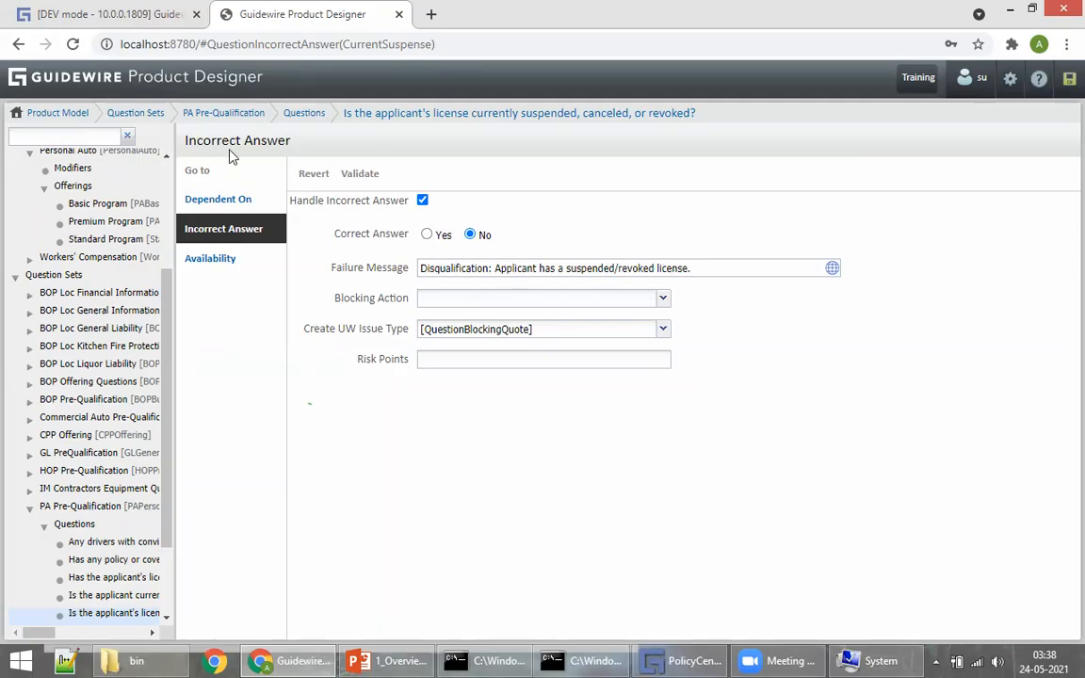
left_click(235, 82)
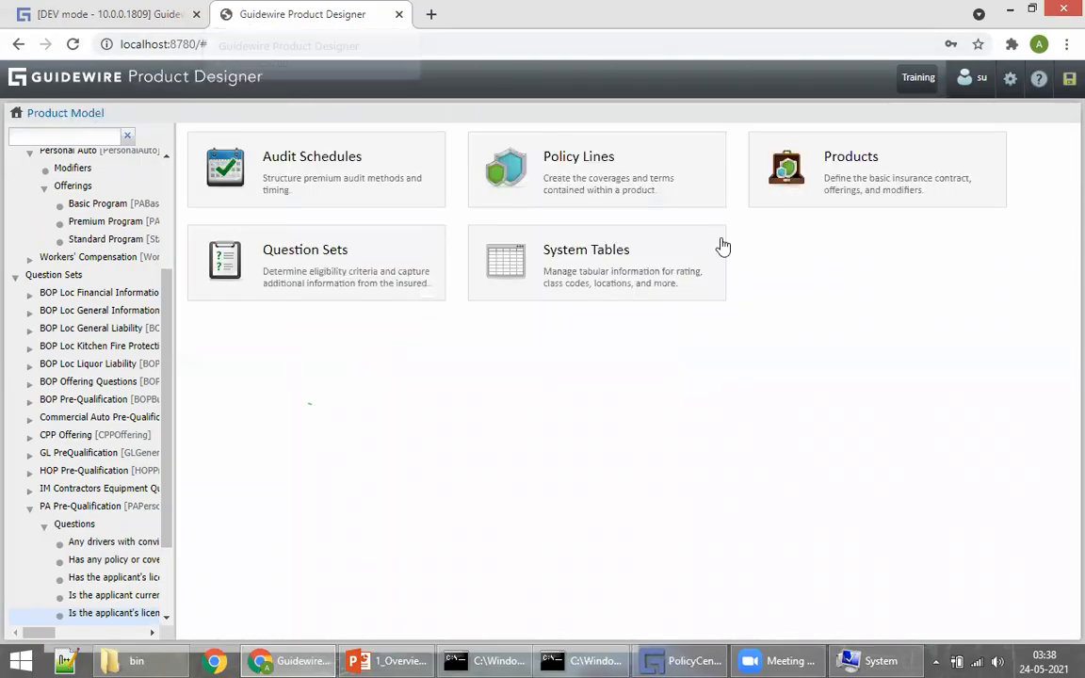
left_click(109, 18)
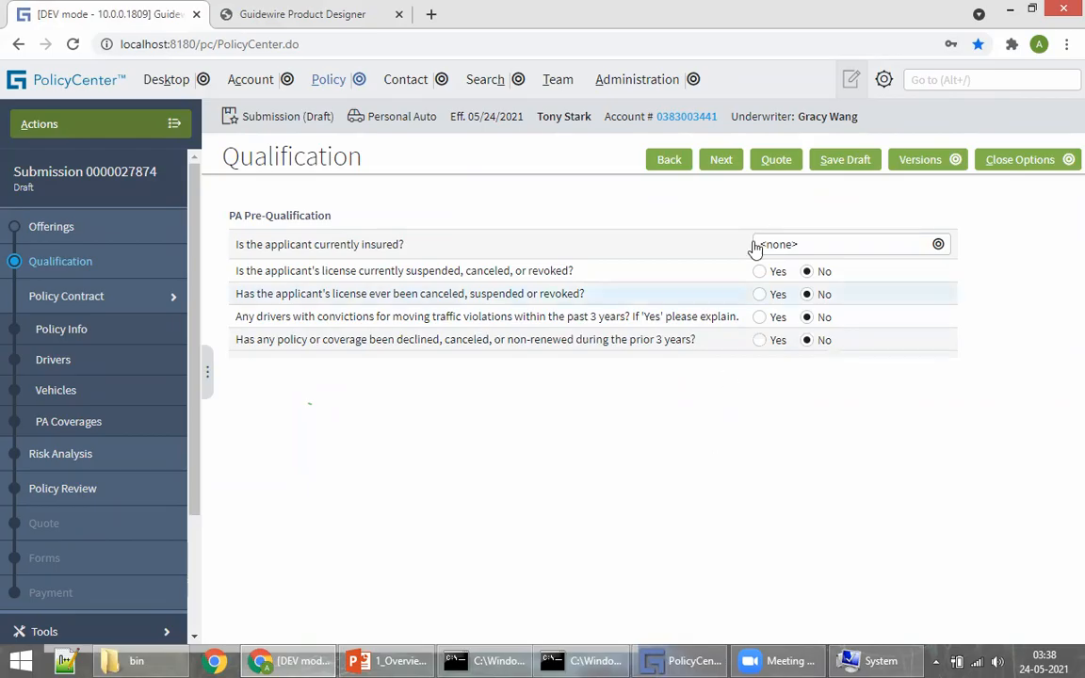
left_click(721, 161)
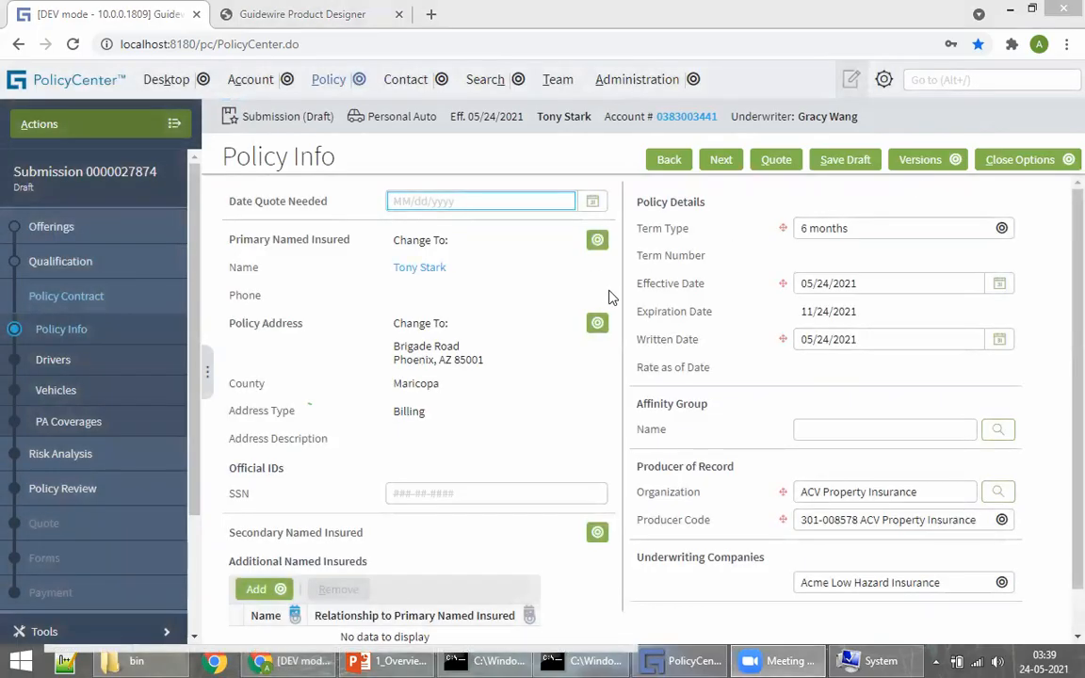
left_click(295, 21)
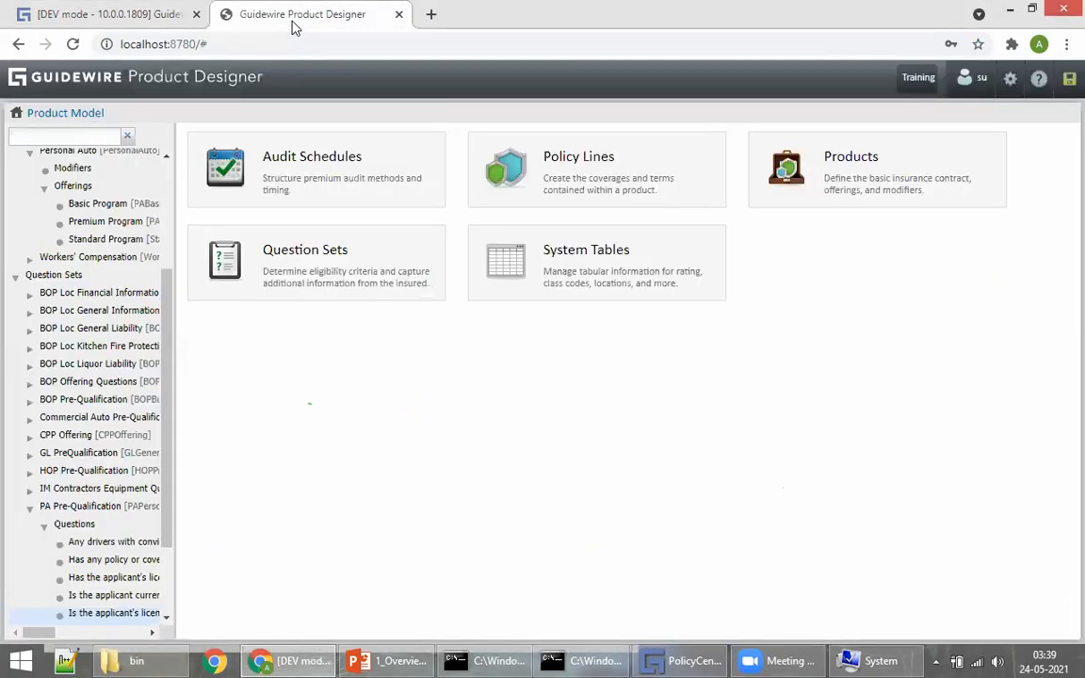
left_click(119, 13)
left_click(668, 160)
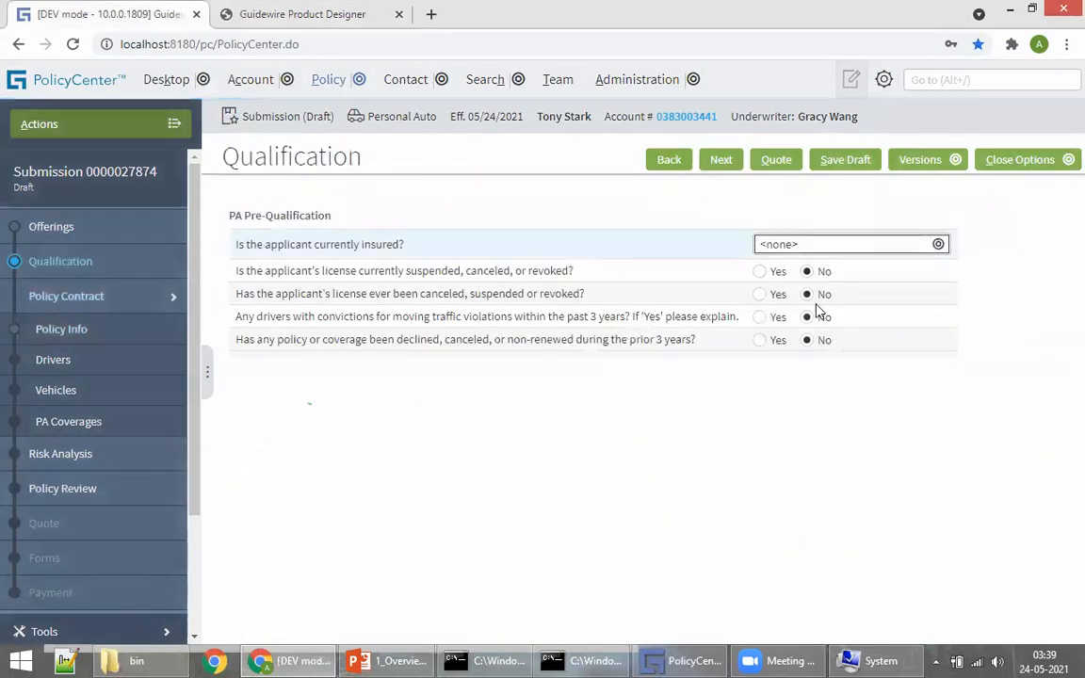
left_click(298, 15)
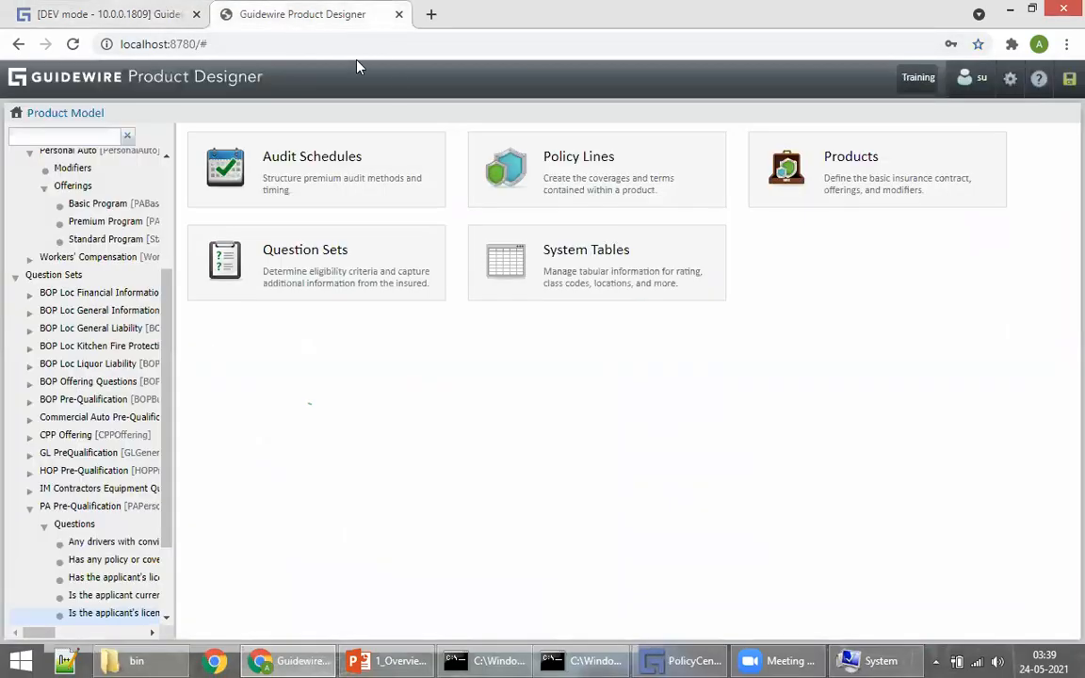
Step: Open the Workers' Compensation product's WCSupplemental question set
left_click(841, 153)
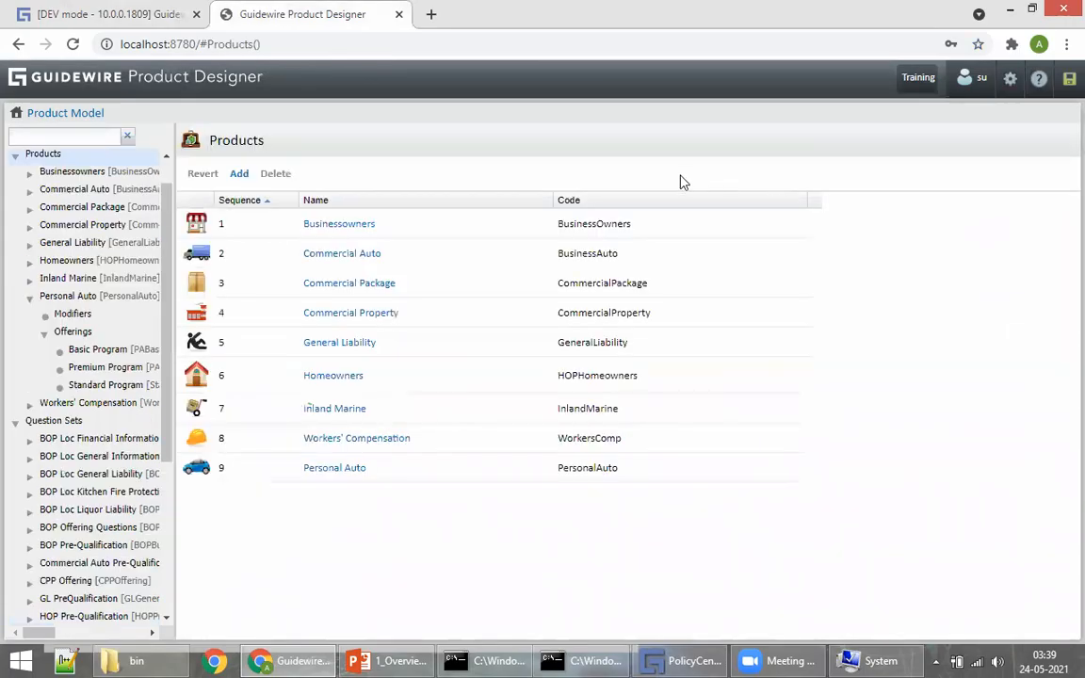
left_click(84, 14)
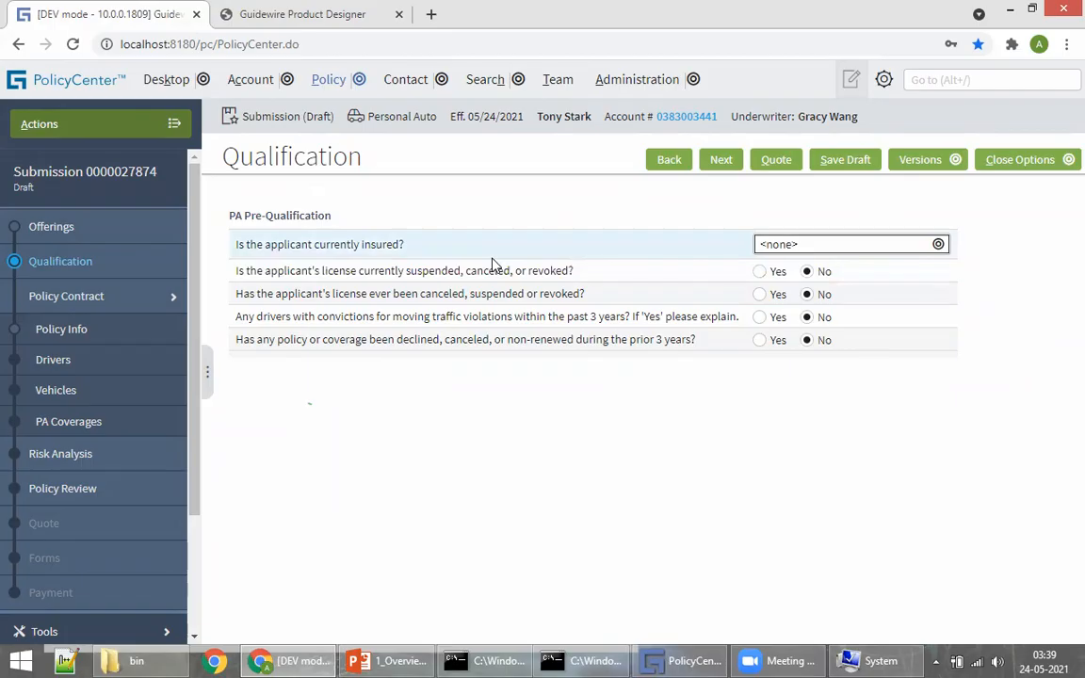
left_click(295, 19)
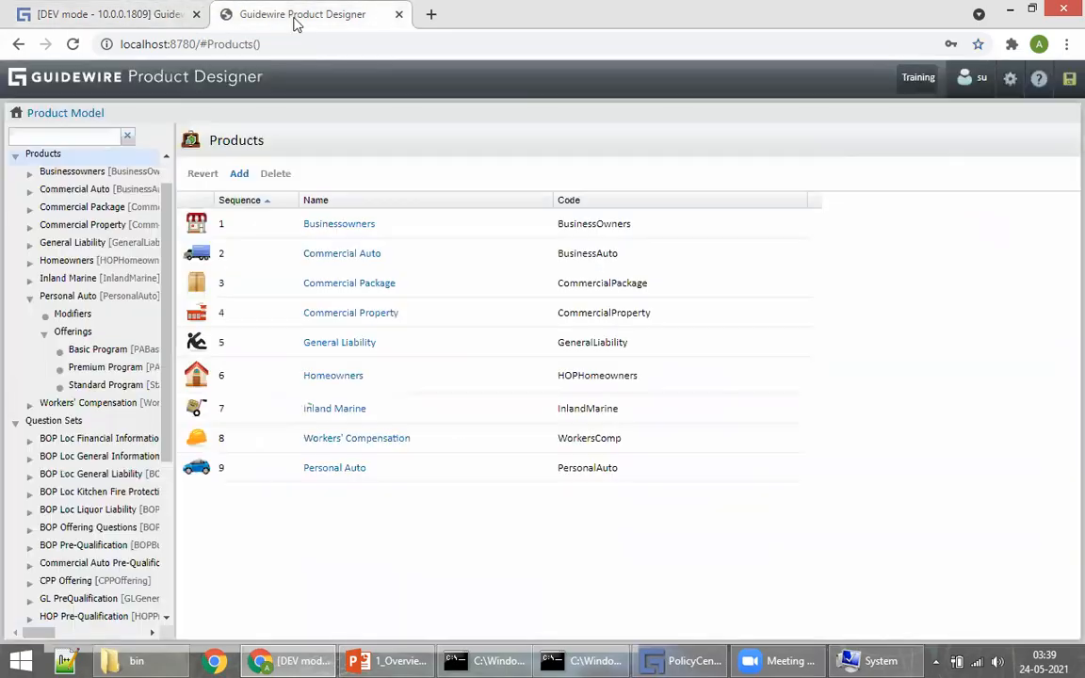
left_click(348, 439)
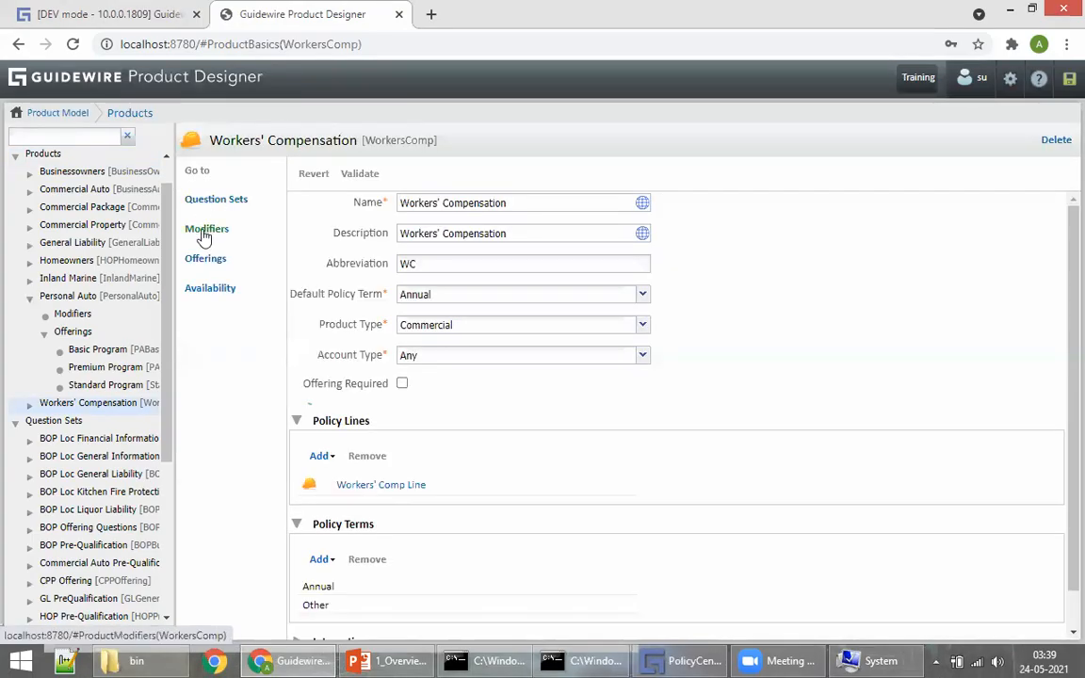
left_click(210, 201)
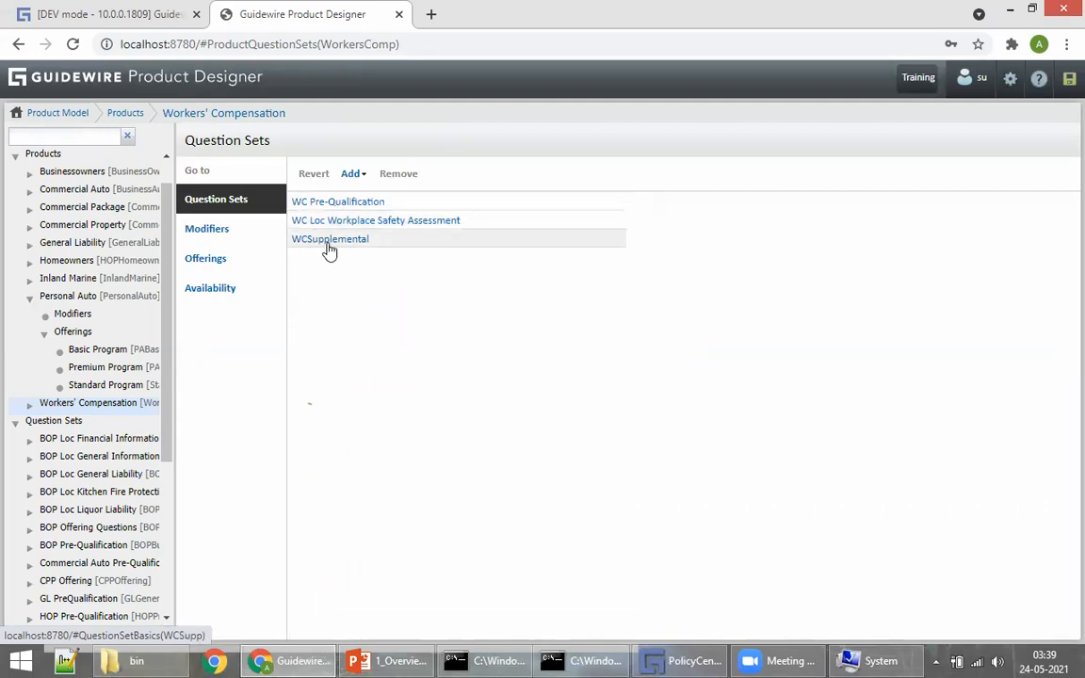
left_click(330, 243)
Step: Browse the list of WCSupplemental questions
left_click_drag(223, 137, 306, 139)
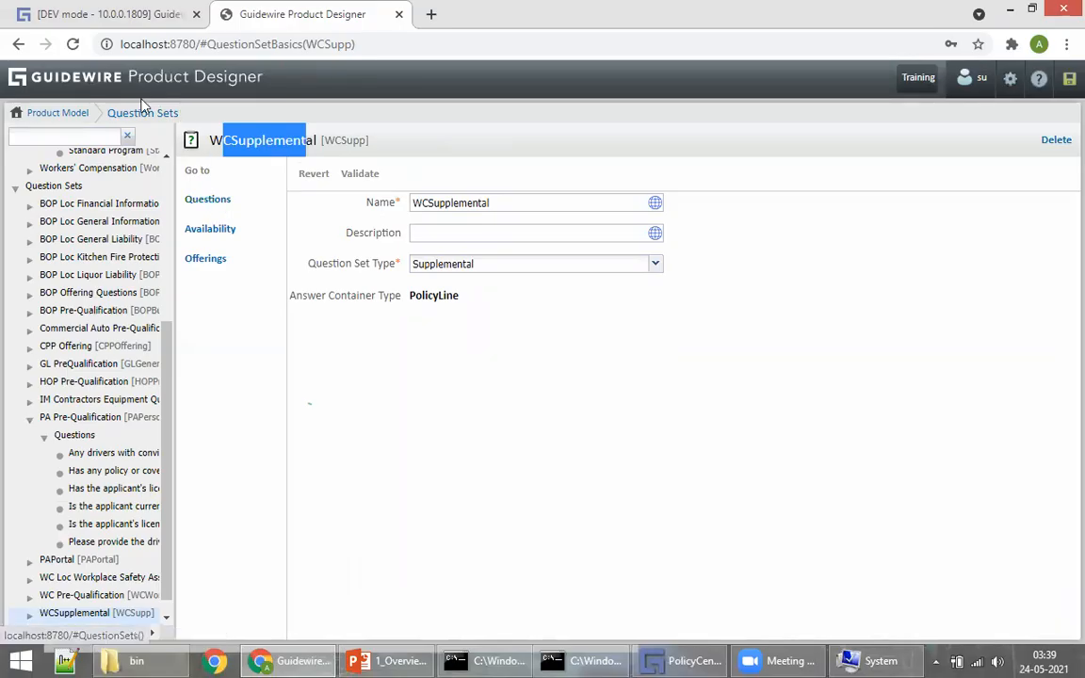
left_click(202, 200)
left_click(203, 199)
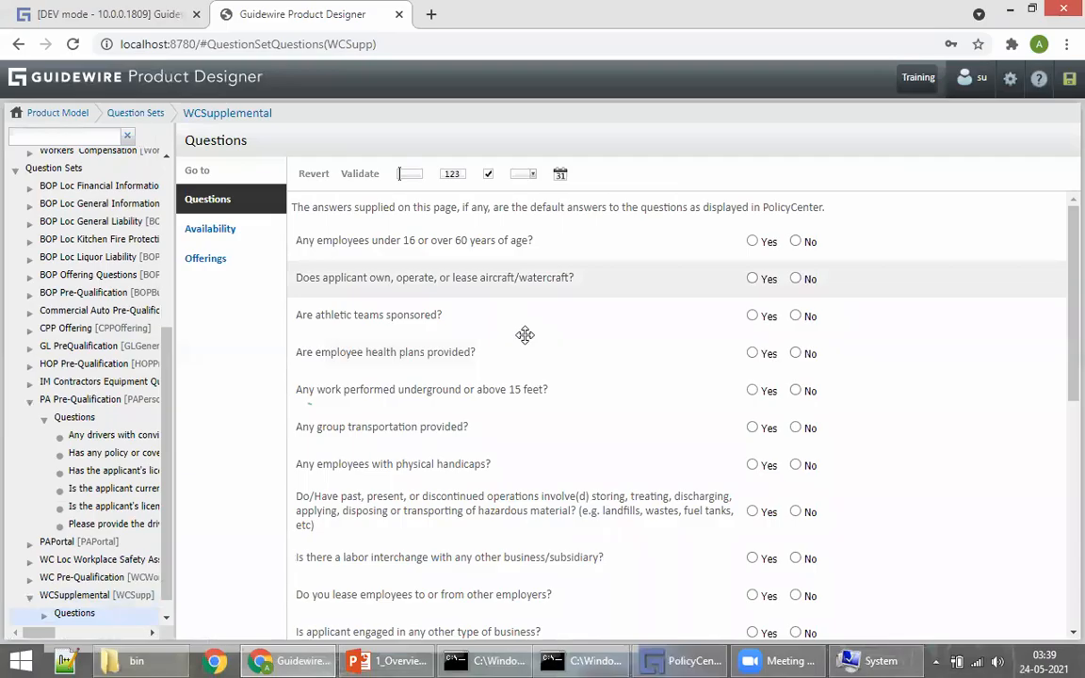
scroll(523, 334, "down", 5)
scroll(614, 505, "up", 5)
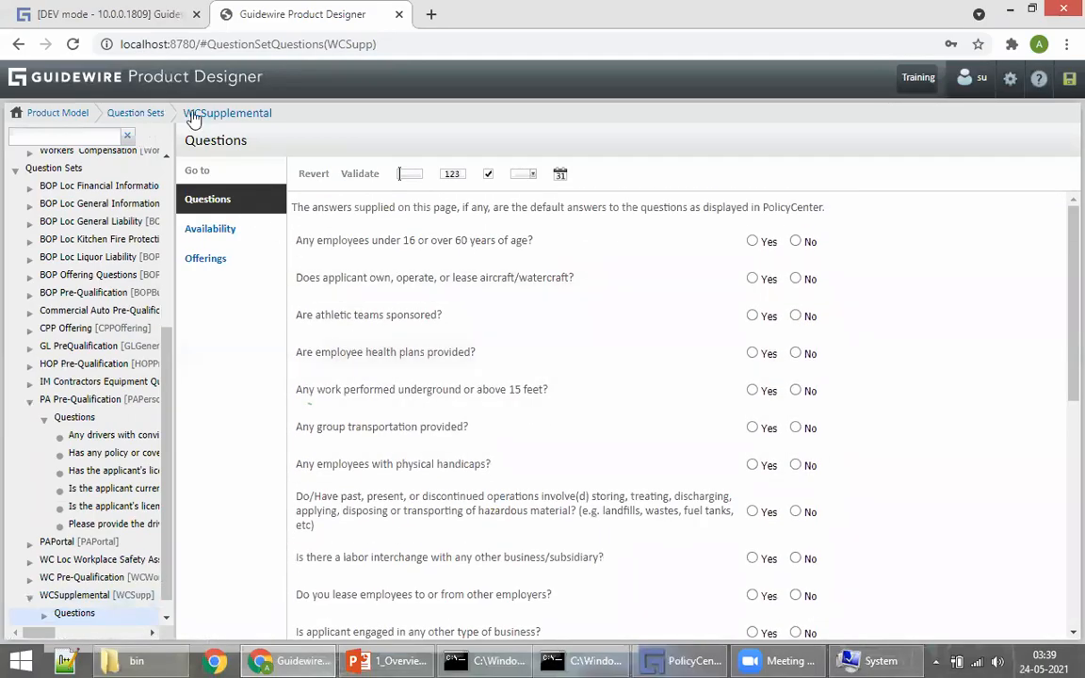
Step: Return to the Product Model home and open the Homeowners product from Products
left_click(139, 113)
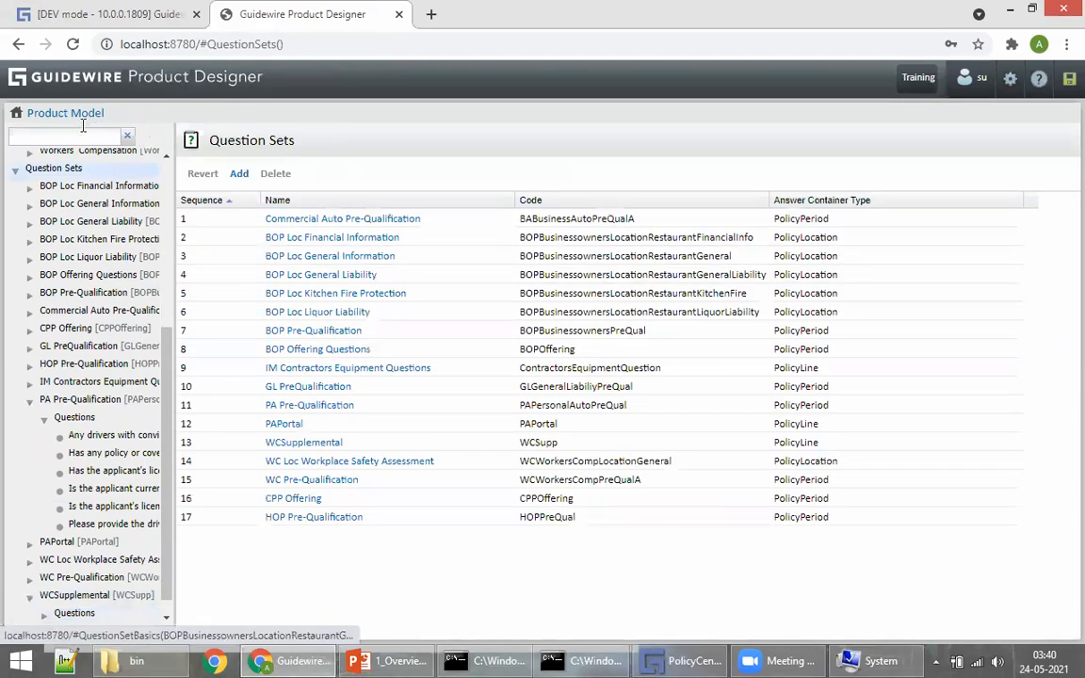
left_click(66, 113)
left_click(852, 156)
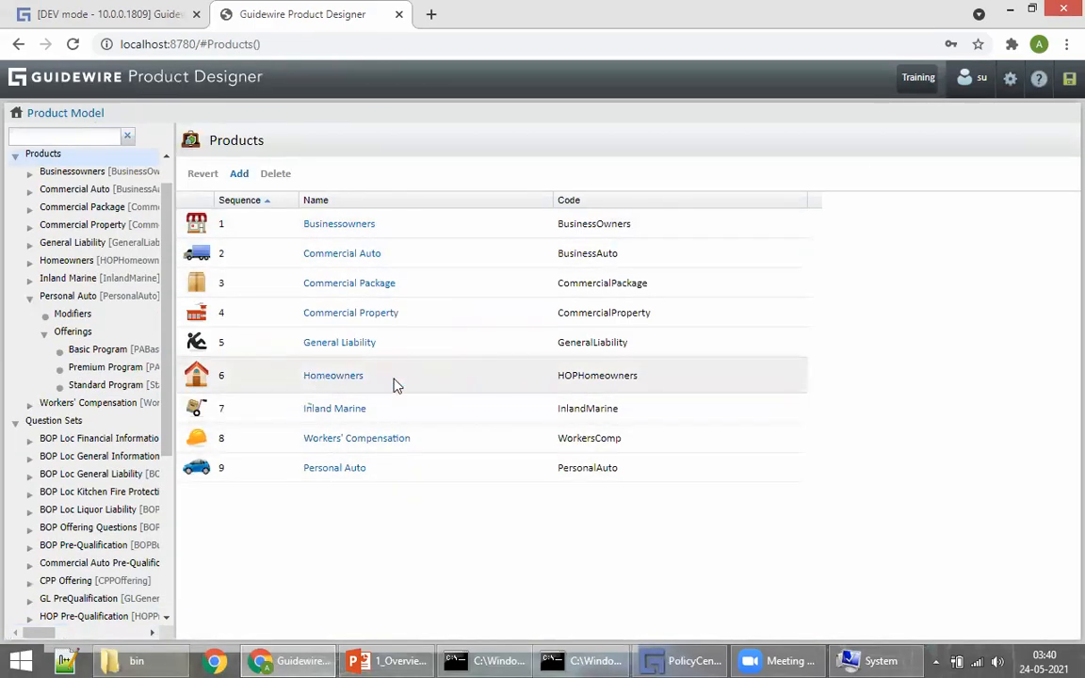
left_click(344, 377)
Step: In Product Designer, view the Homeowners HOP Pre-Qualification question set's questions
left_click(228, 201)
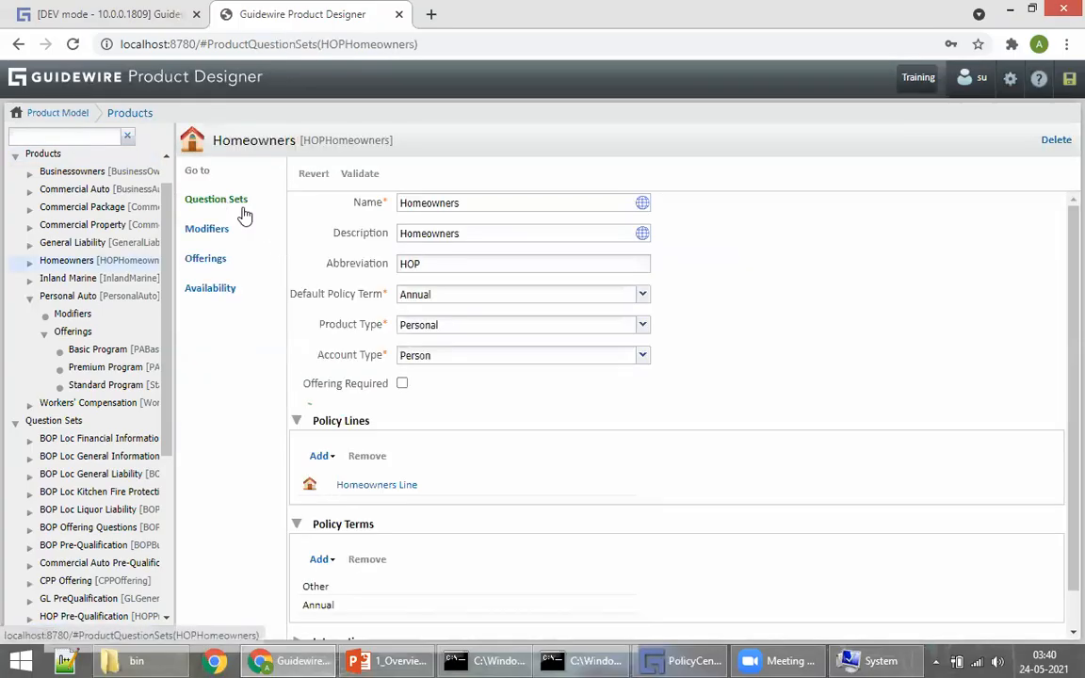
left_click(341, 208)
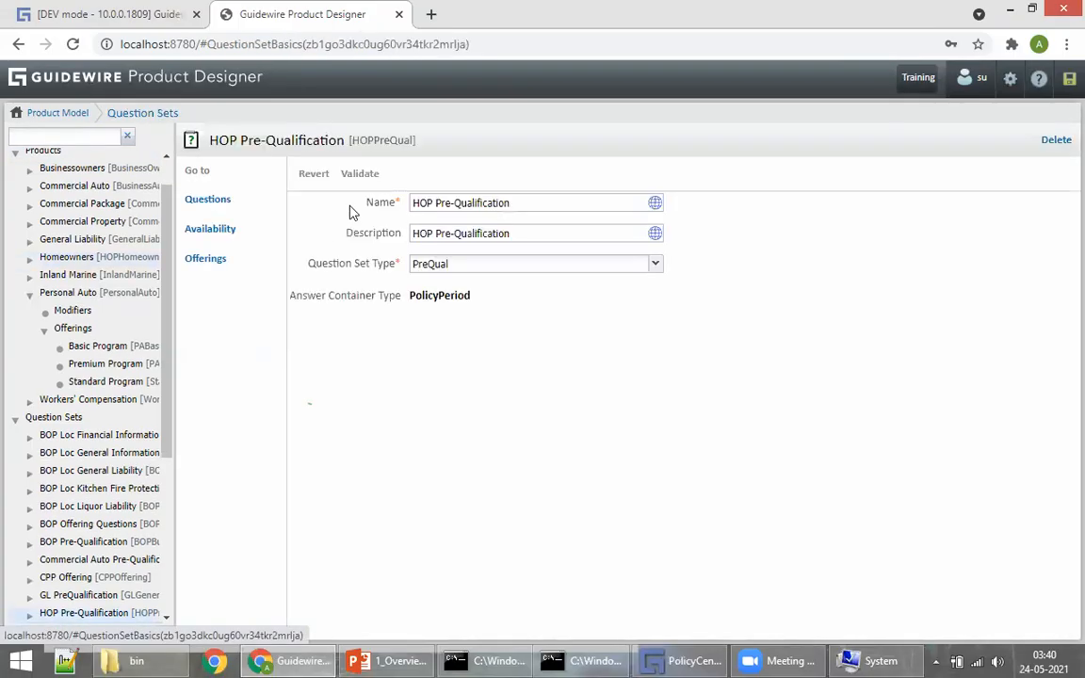
left_click(200, 202)
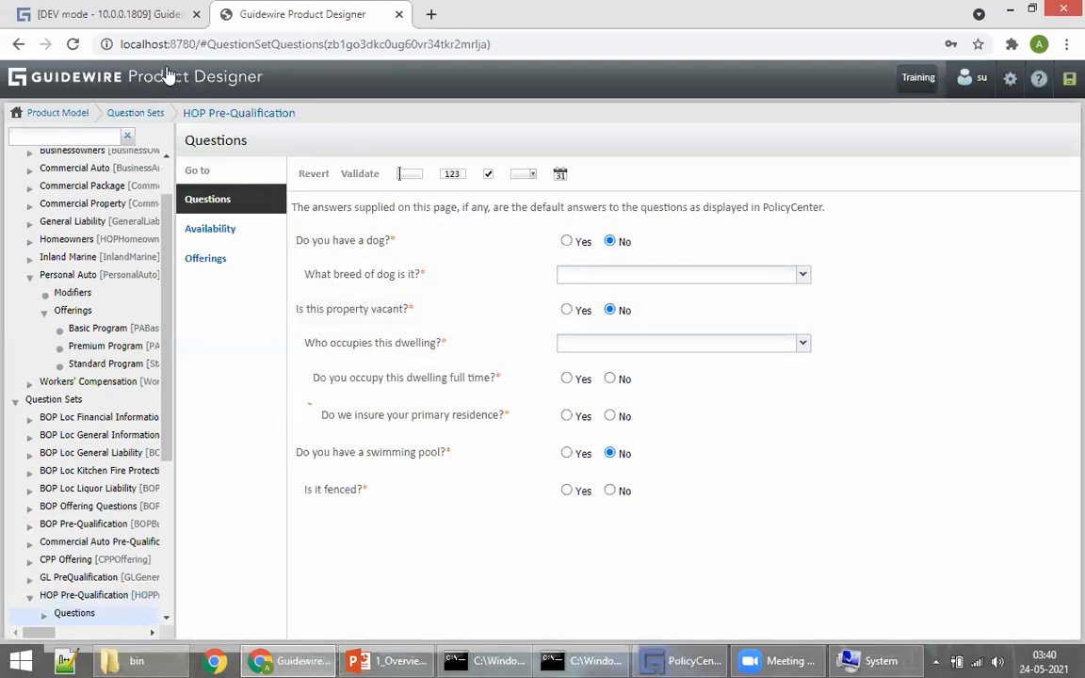
Step: Go to the Personal Auto product's question sets and preview the Add list without adding anything
left_click(101, 78)
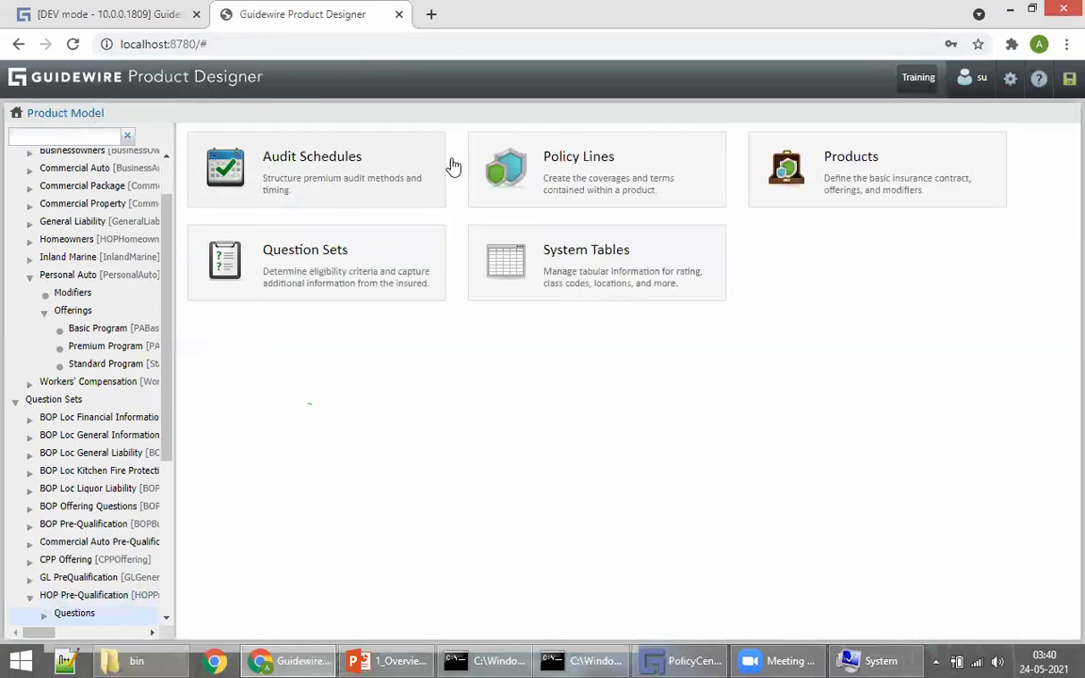
left_click(865, 177)
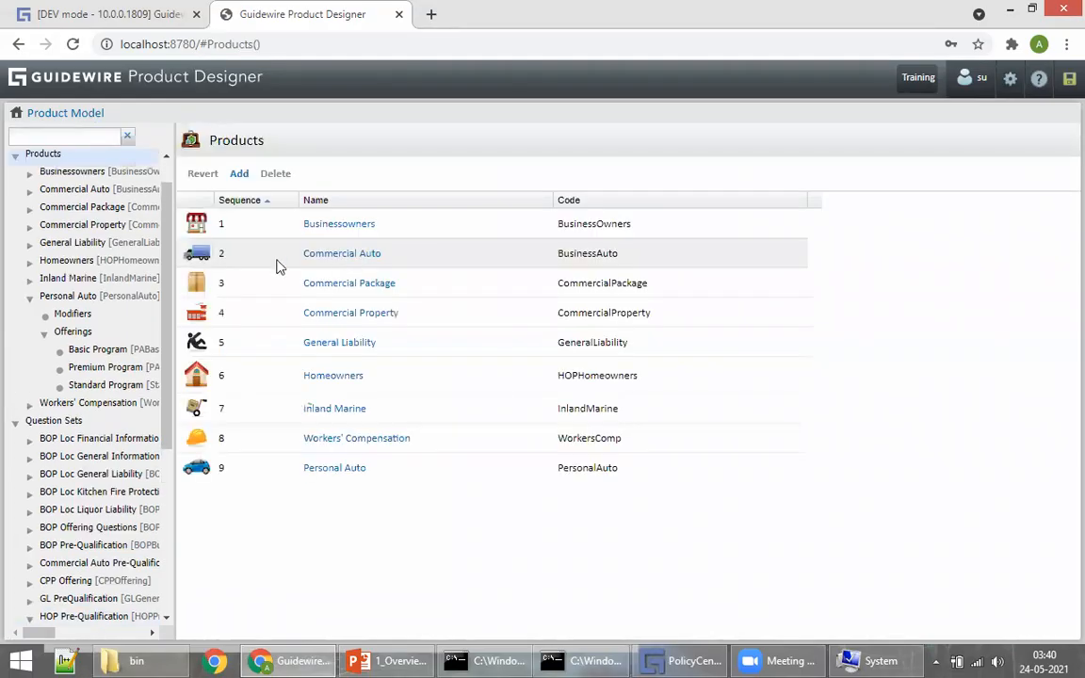
left_click(363, 469)
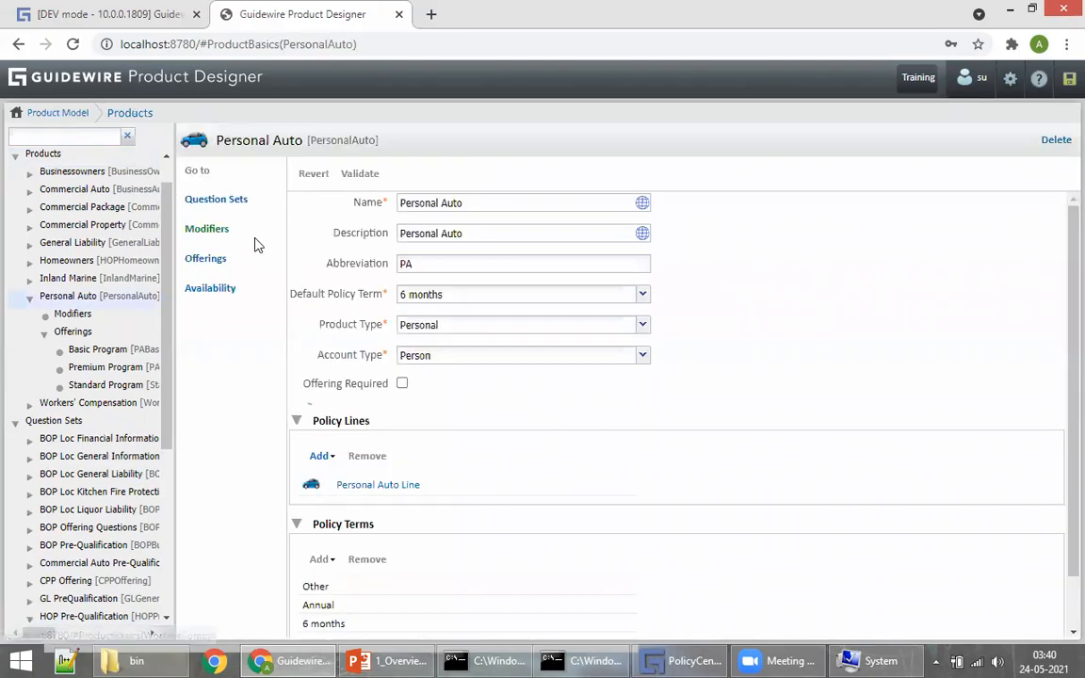
left_click(237, 206)
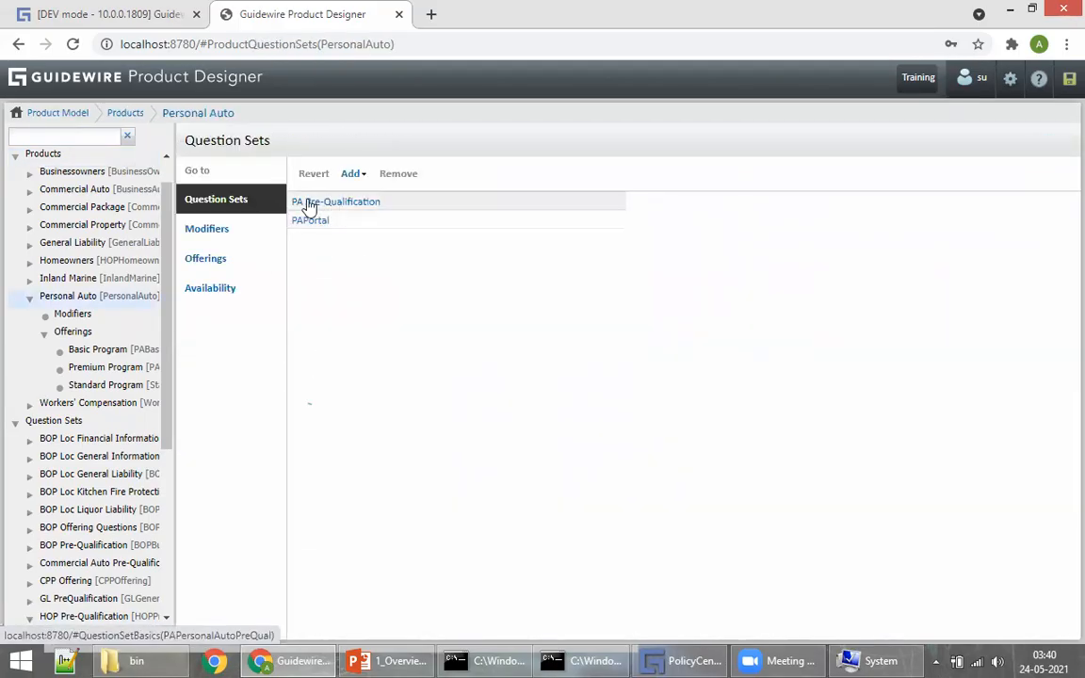
left_click(354, 174)
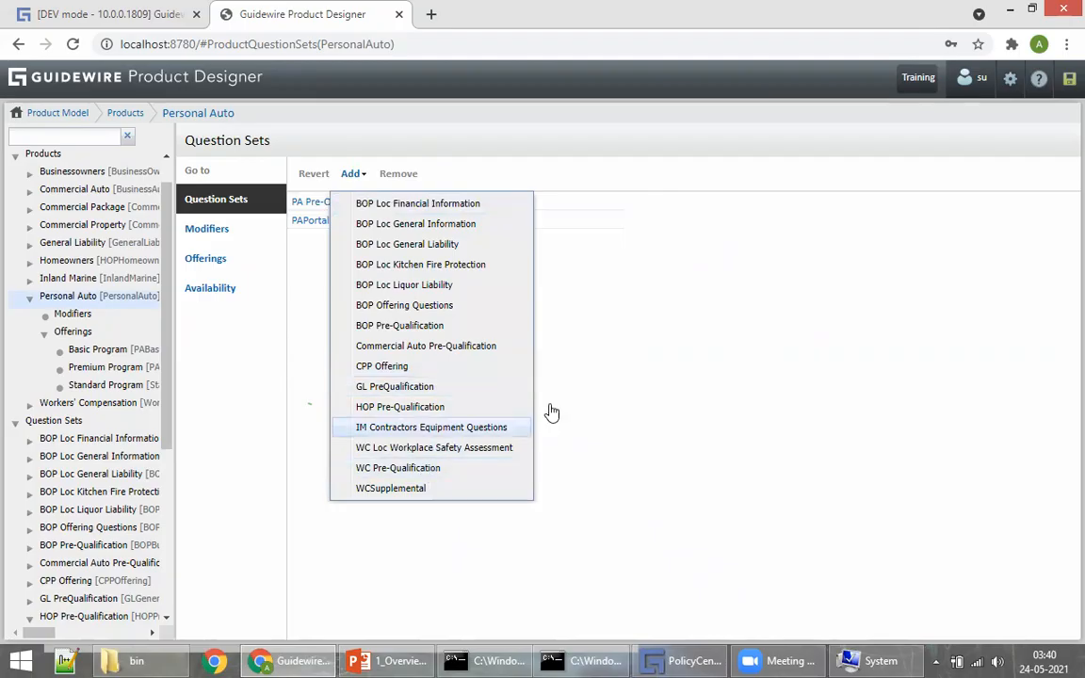
left_click(628, 384)
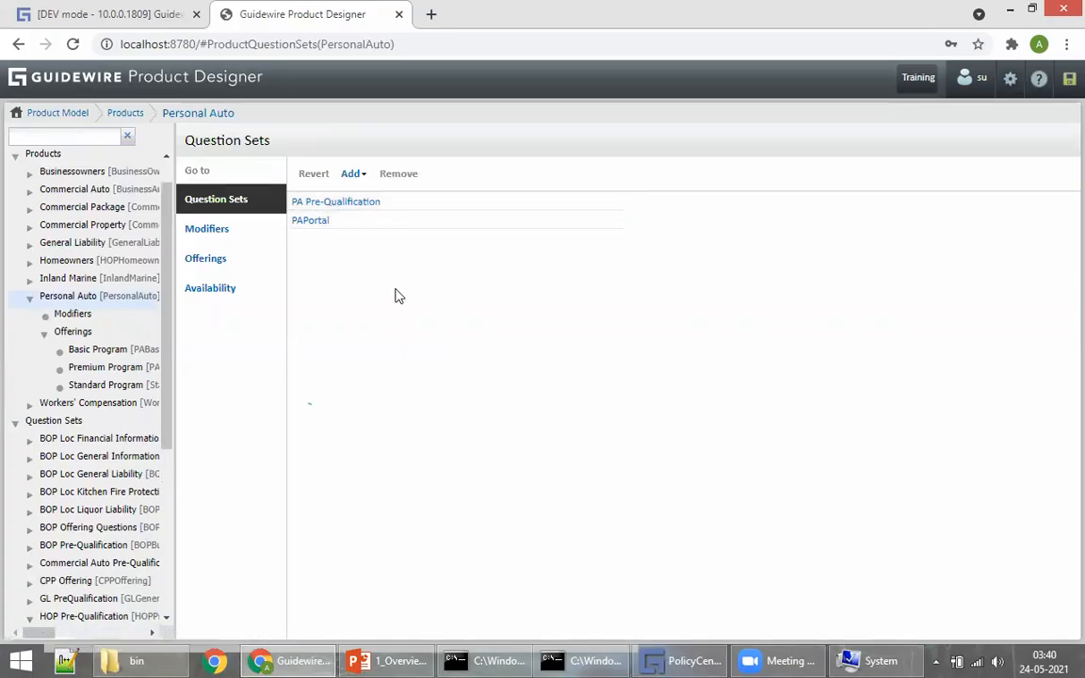
Step: Back in PolicyCenter, advance the submission through Policy Info to Drivers and start adding a driver
left_click(105, 14)
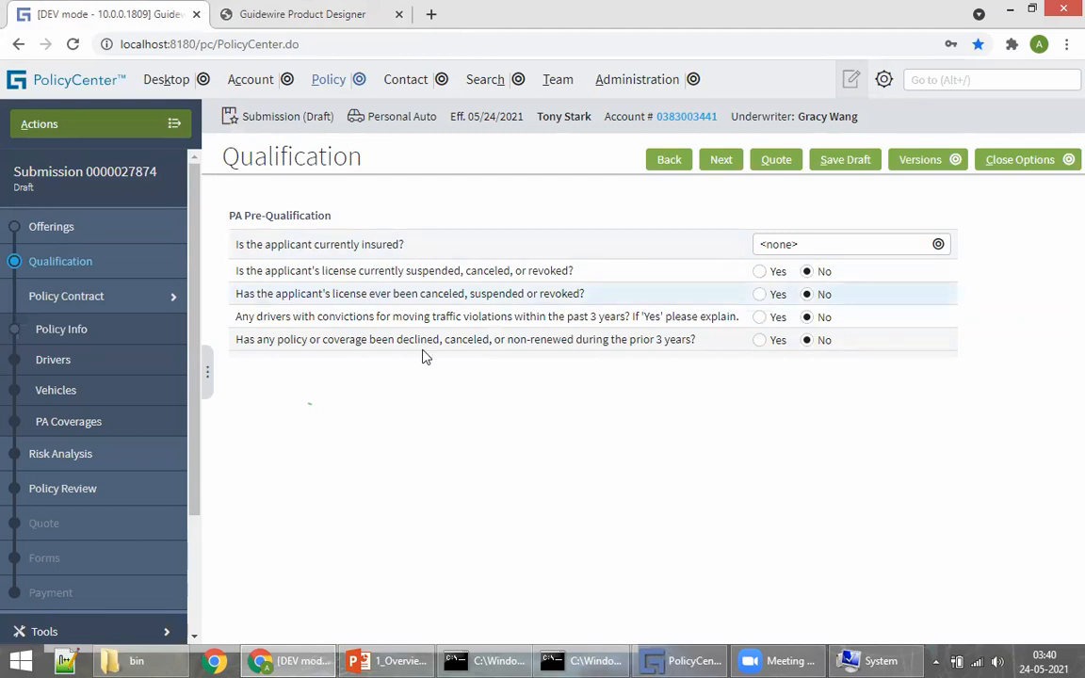
left_click(724, 162)
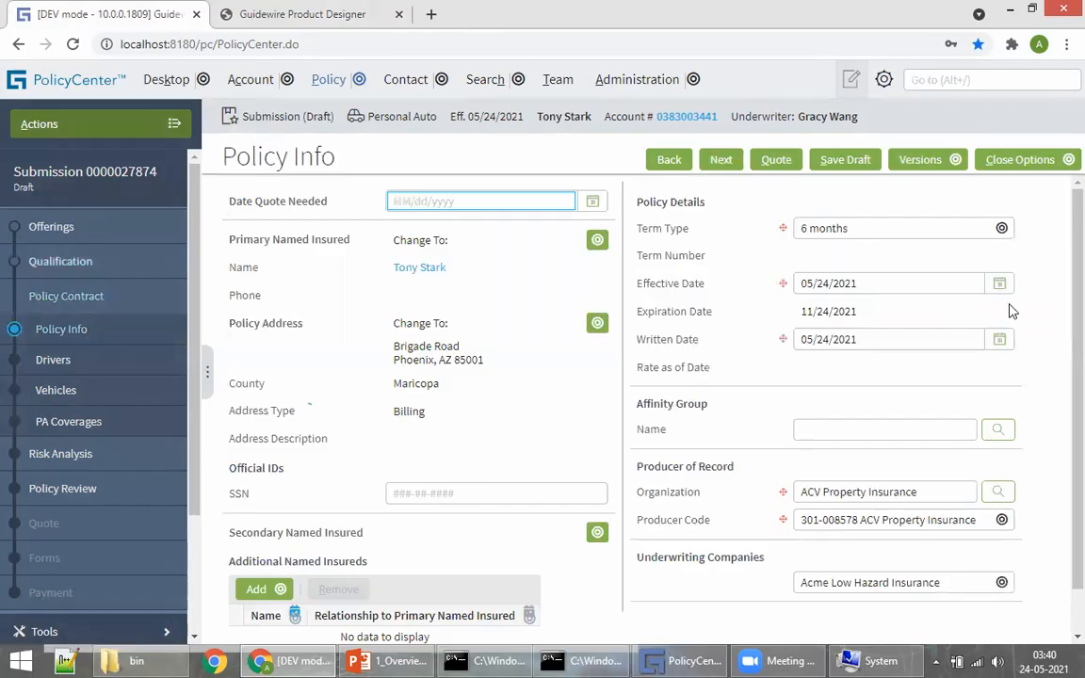
left_click(612, 408)
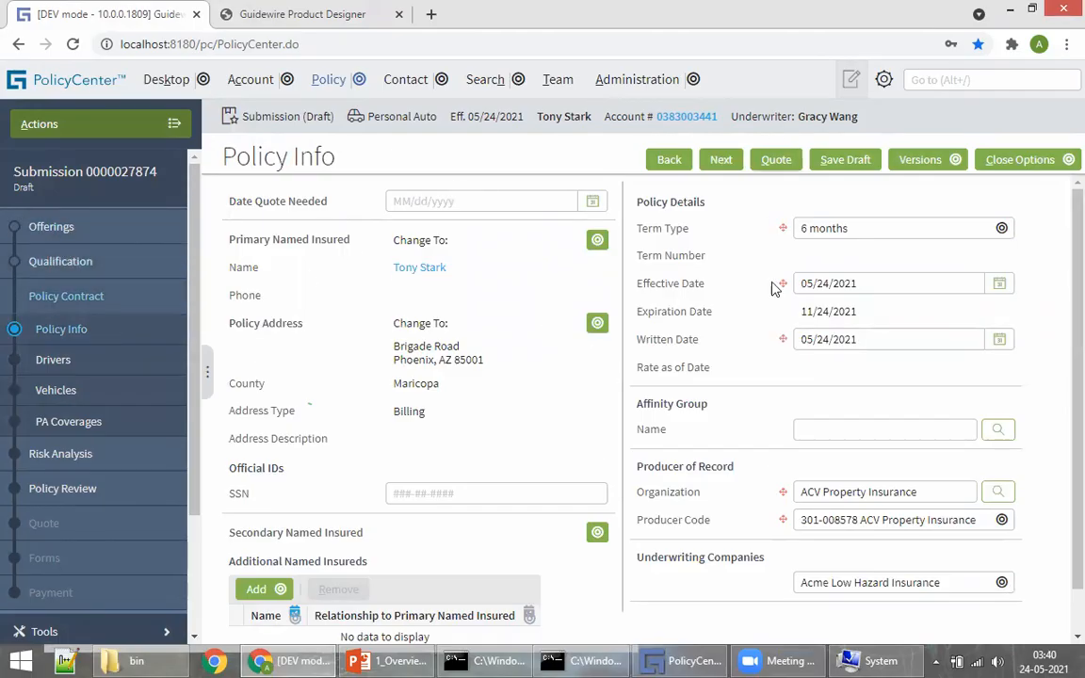
scroll(446, 395, "down", 1)
scroll(591, 400, "up", 1)
left_click(717, 161)
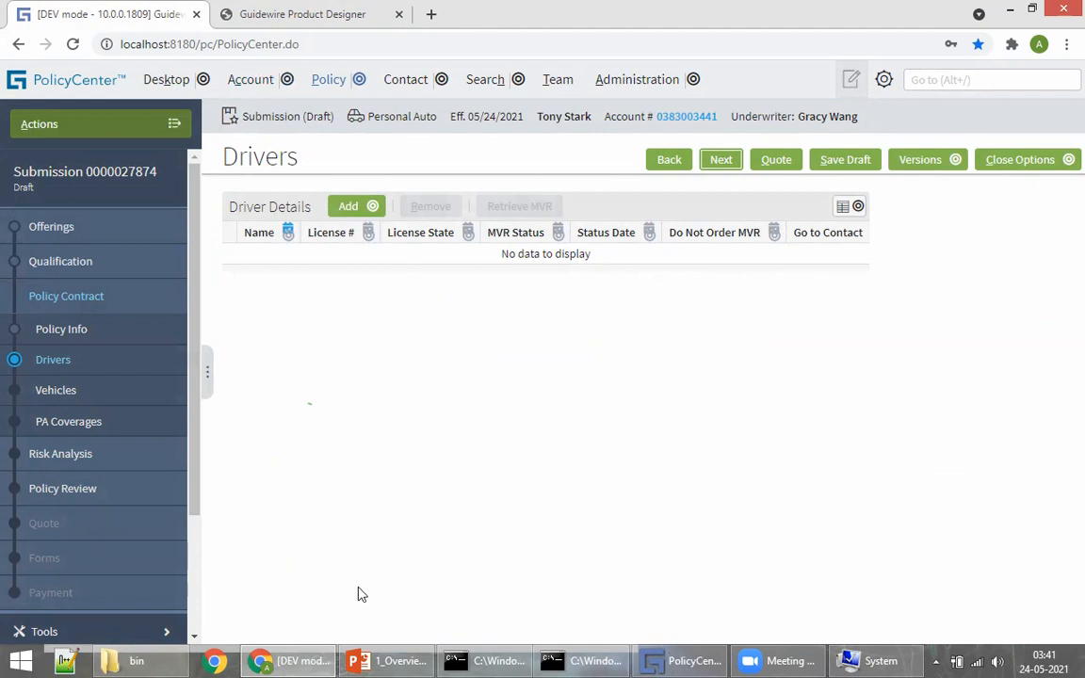
left_click(348, 207)
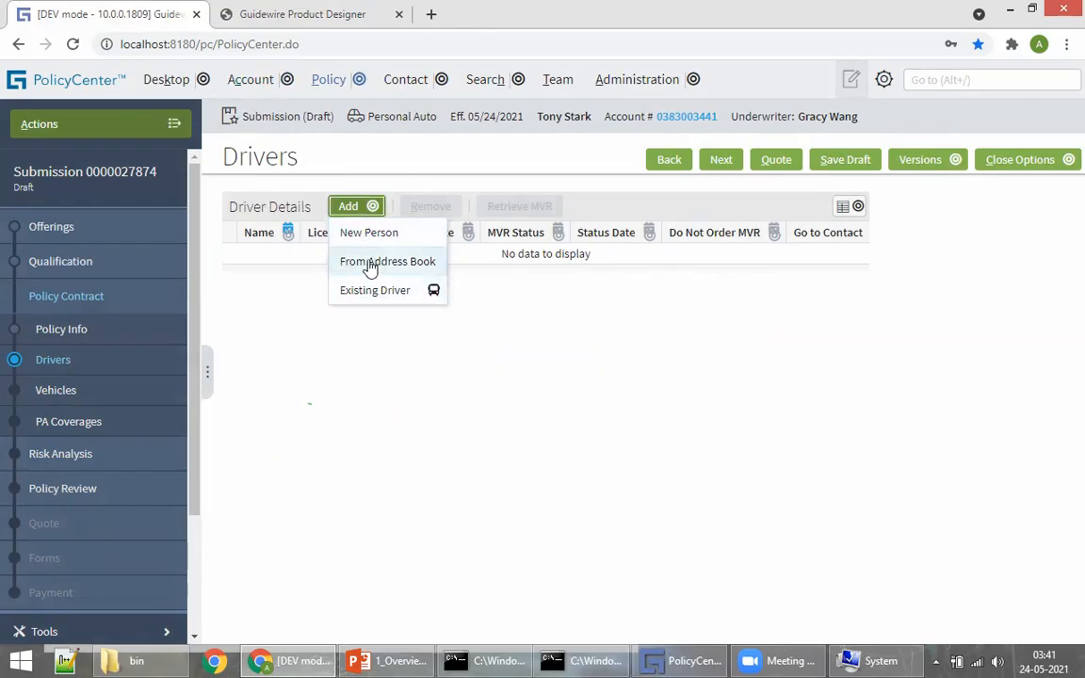
Step: Add the account holder as an Existing Driver, review the Contact Detail form, and try to continue
mouse_move(377, 290)
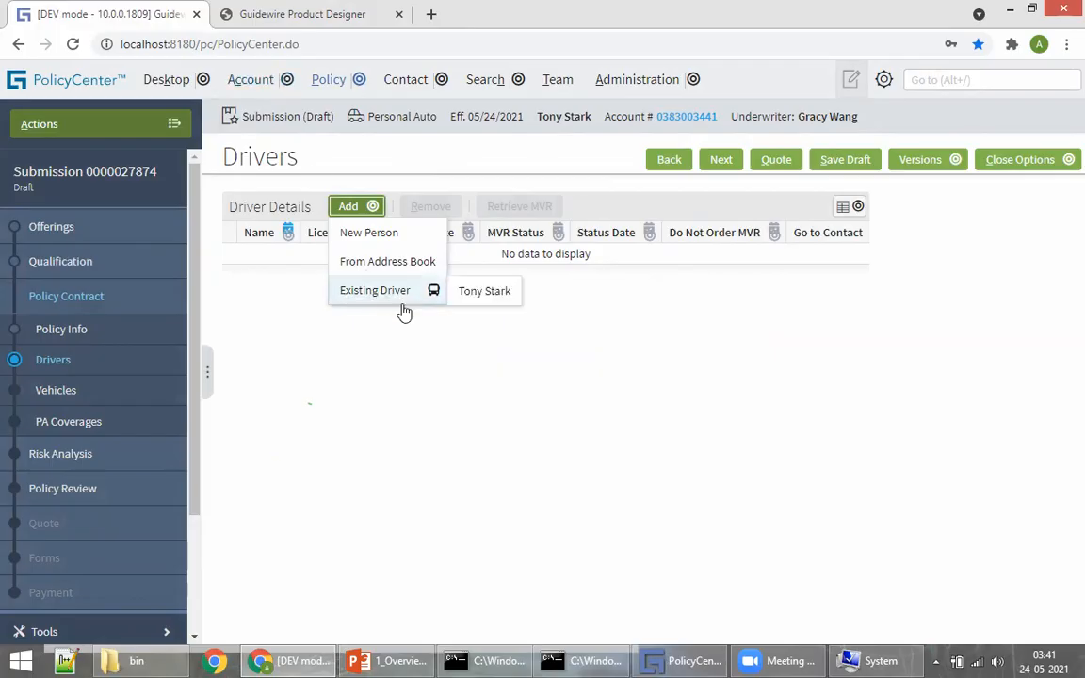
left_click(484, 292)
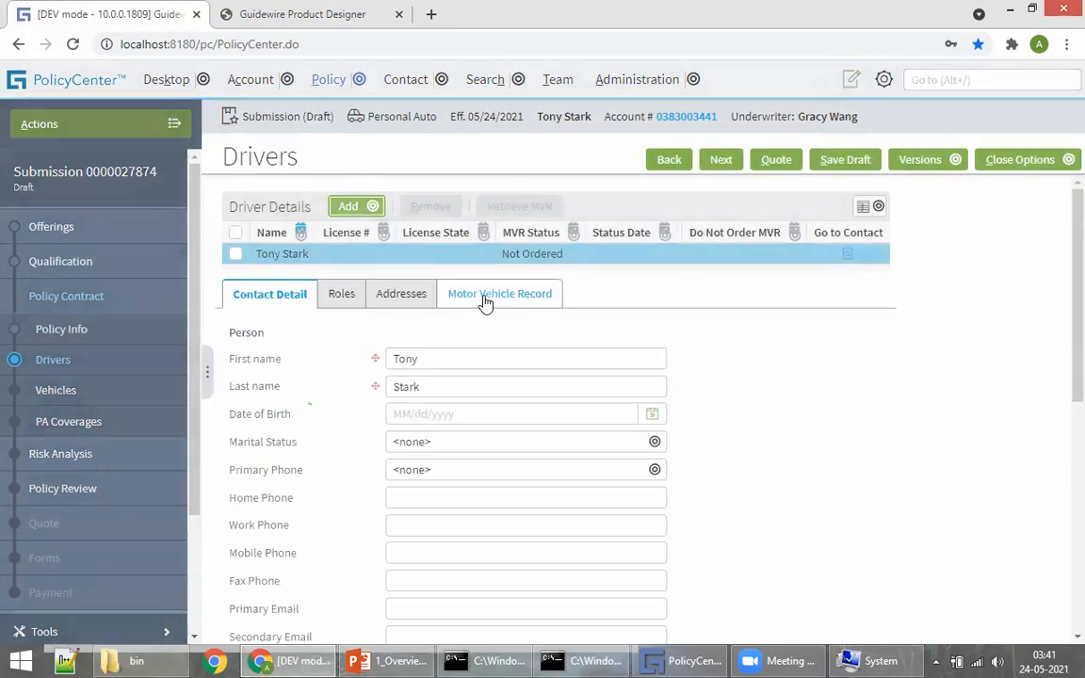
scroll(612, 489, "down", 2)
scroll(612, 490, "down", 4)
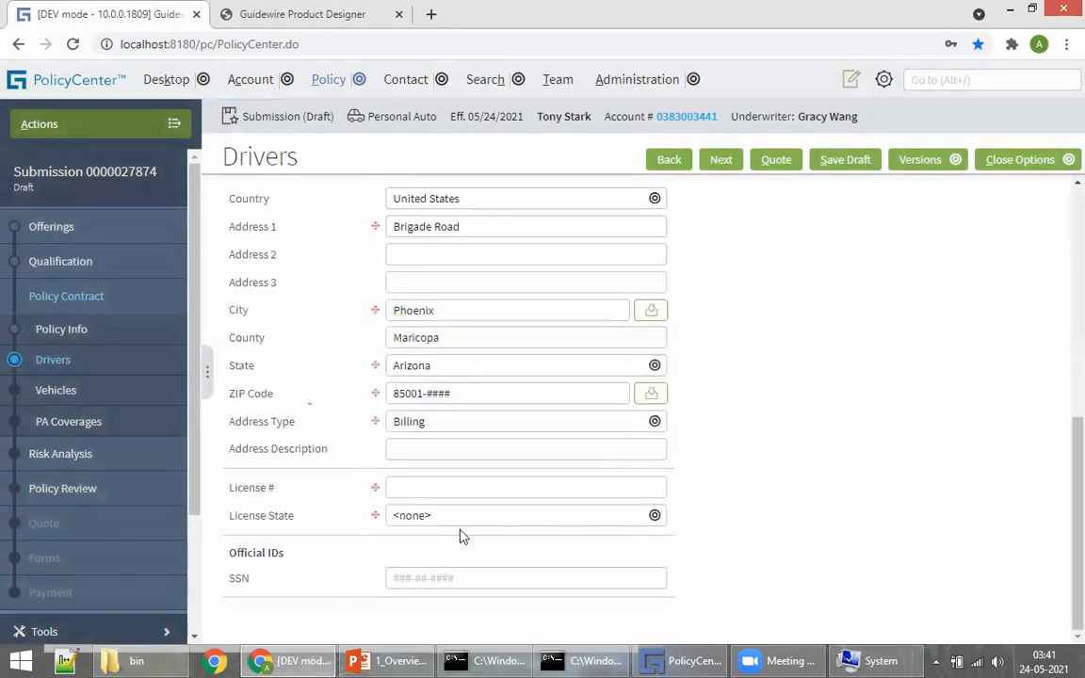
scroll(442, 372, "up", 5)
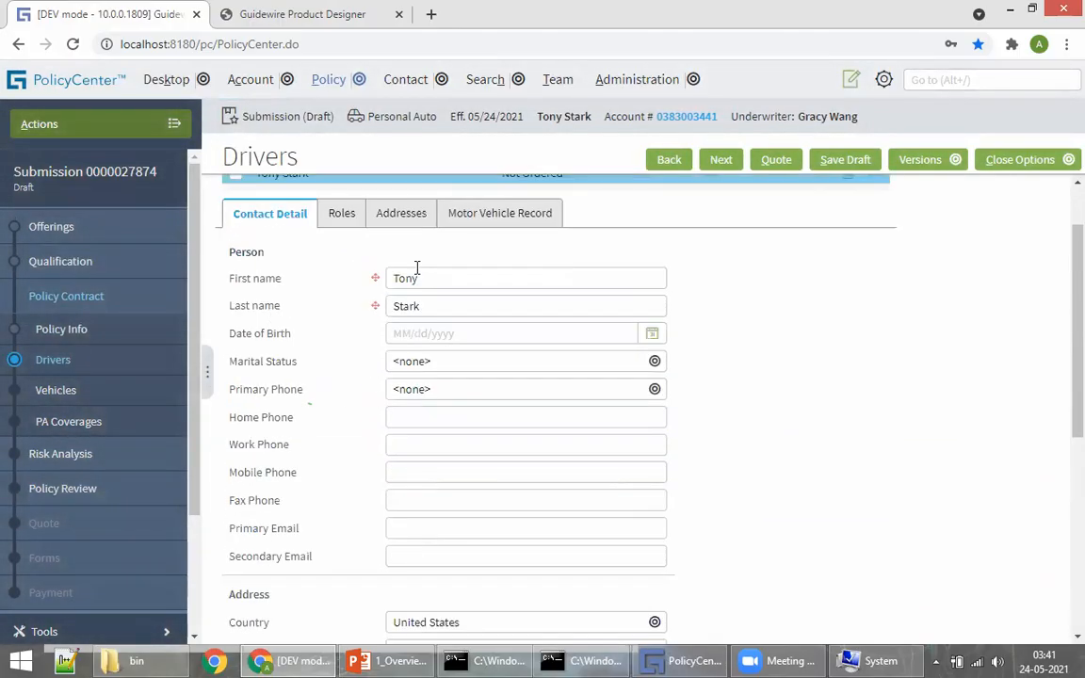
scroll(775, 492, "up", 2)
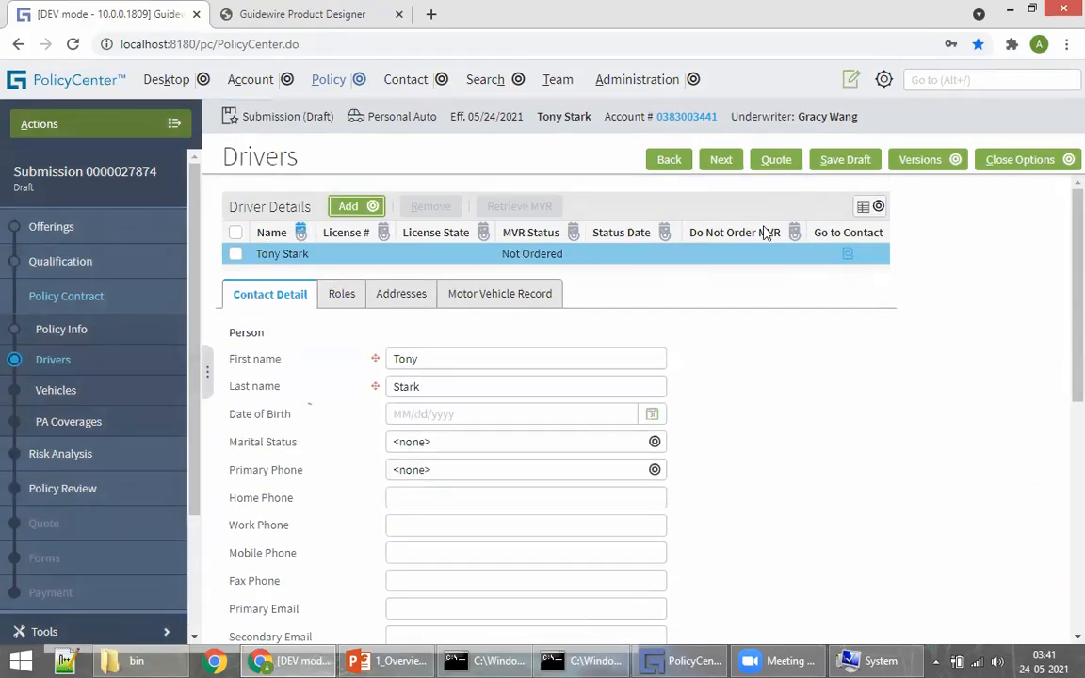
scroll(392, 457, "down", 2)
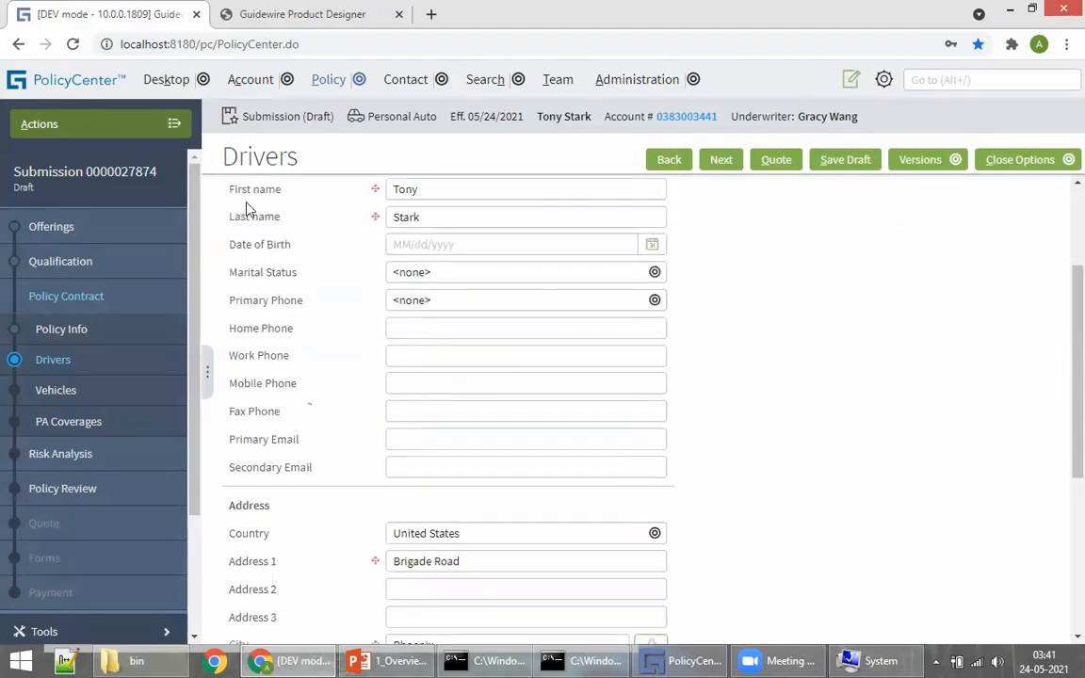
scroll(447, 336, "up", 2)
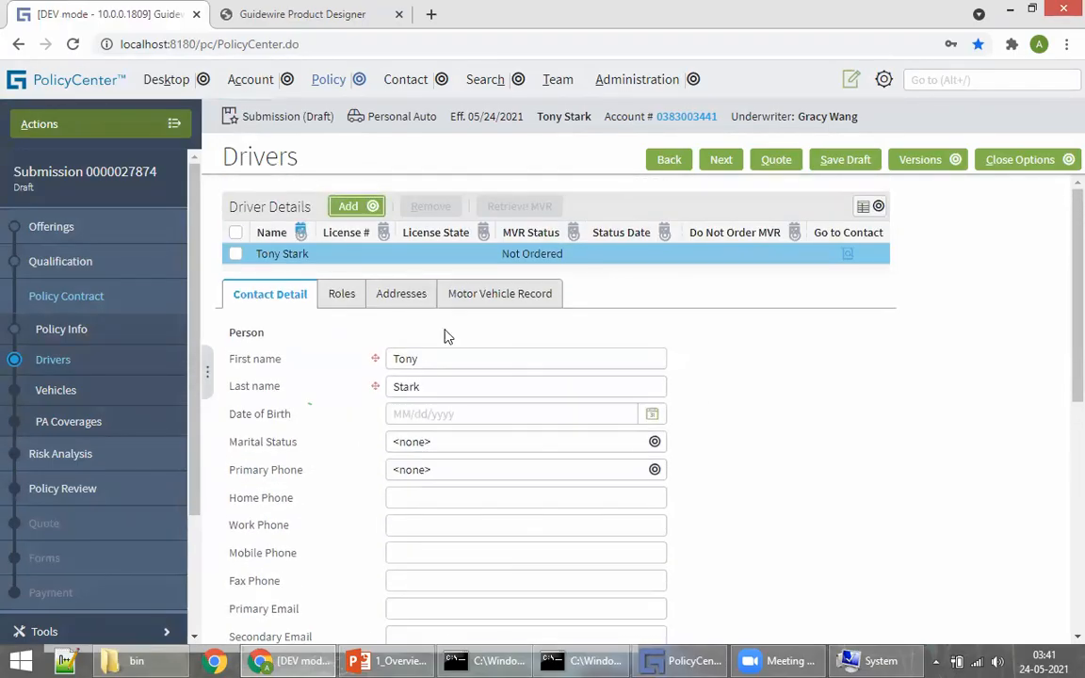
scroll(358, 456, "down", 6)
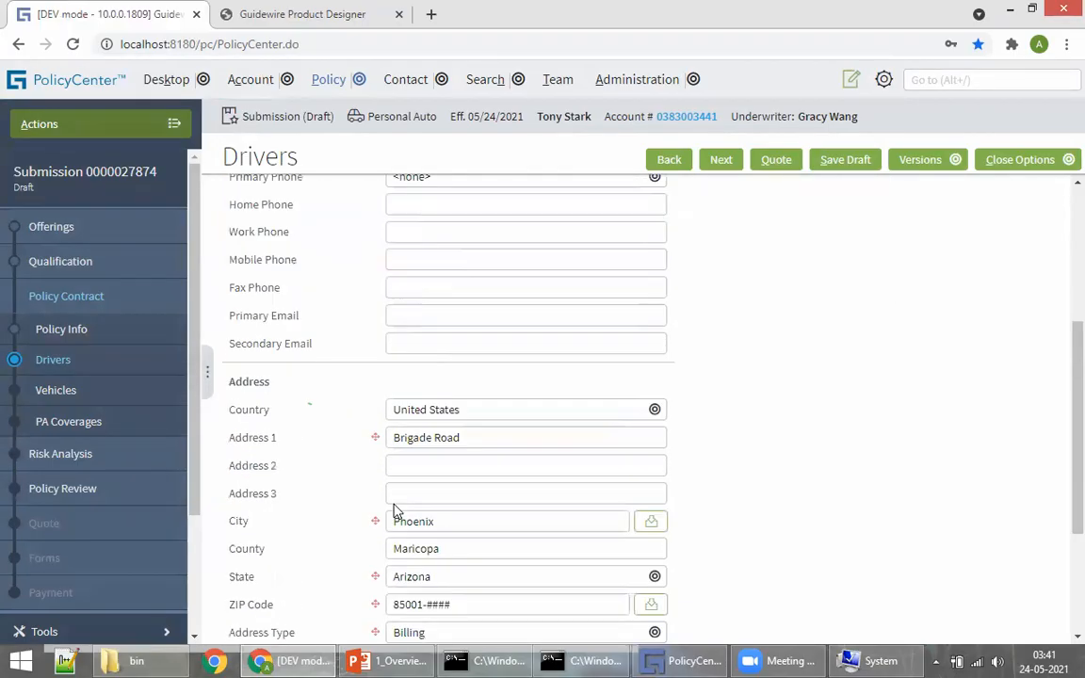
scroll(434, 368, "up", 5)
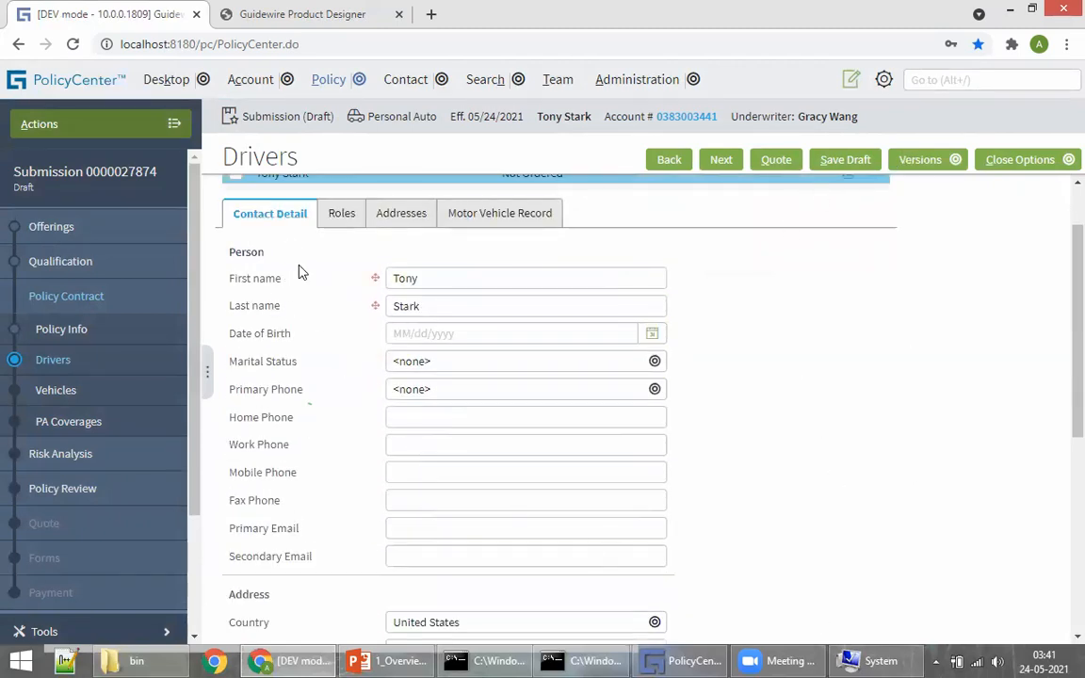
scroll(895, 366, "up", 1)
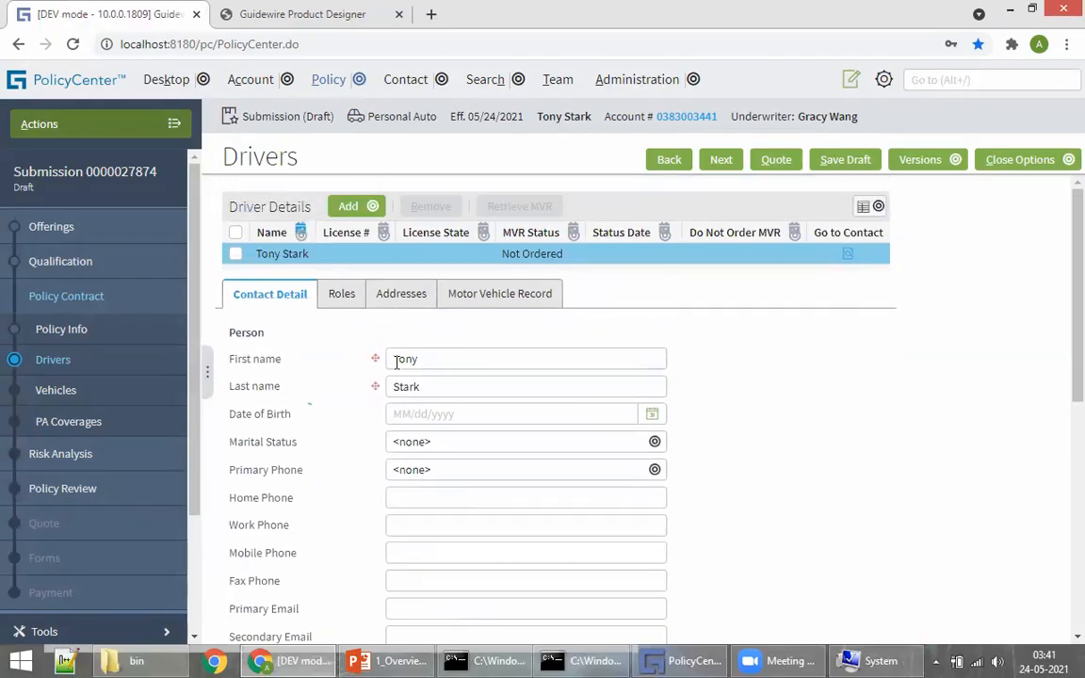
scroll(492, 438, "down", 5)
scroll(794, 457, "up", 5)
scroll(364, 405, "down", 1)
scroll(476, 514, "down", 4)
scroll(562, 339, "up", 5)
left_click(716, 164)
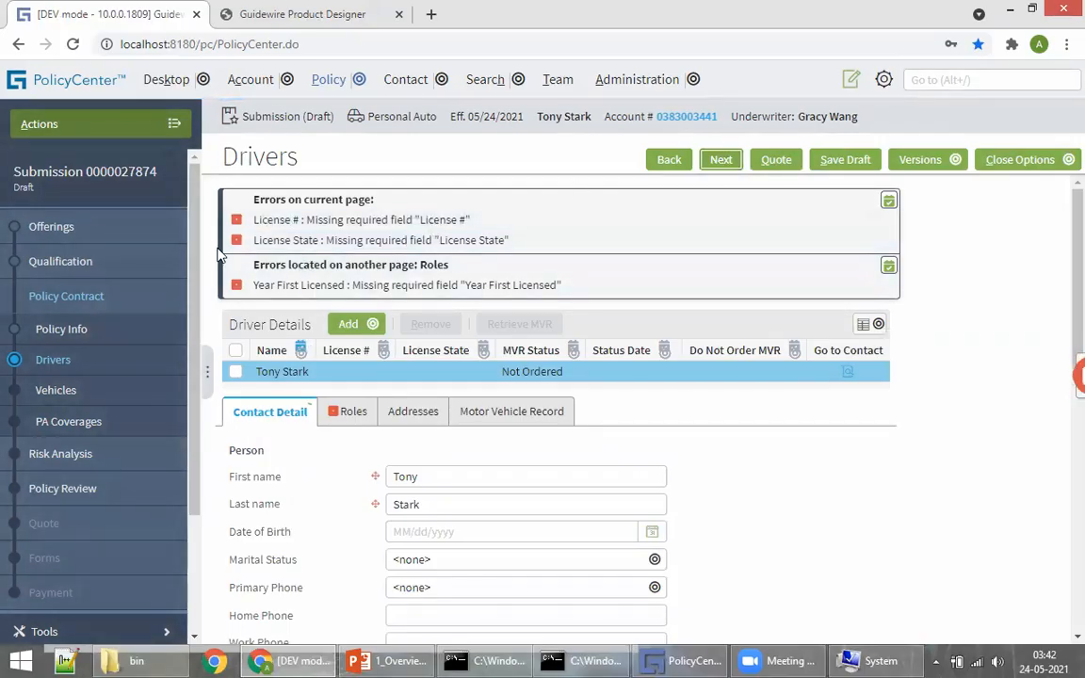
Step: Set the driver's License State to Arizona and enter a license number
scroll(347, 472, "down", 5)
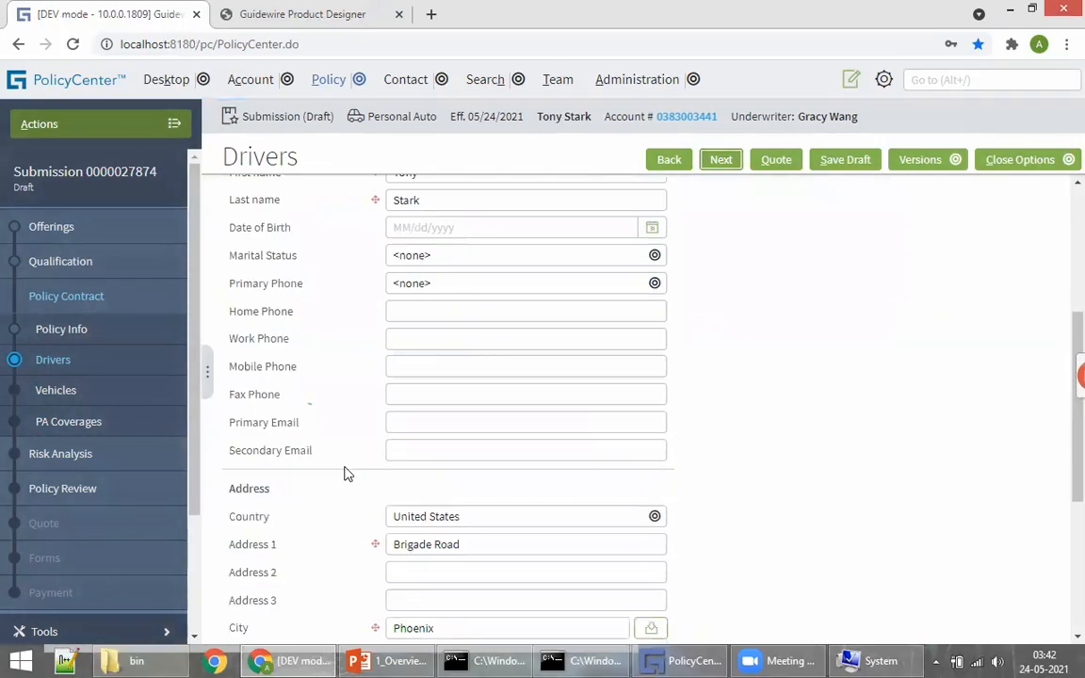
scroll(395, 555, "down", 5)
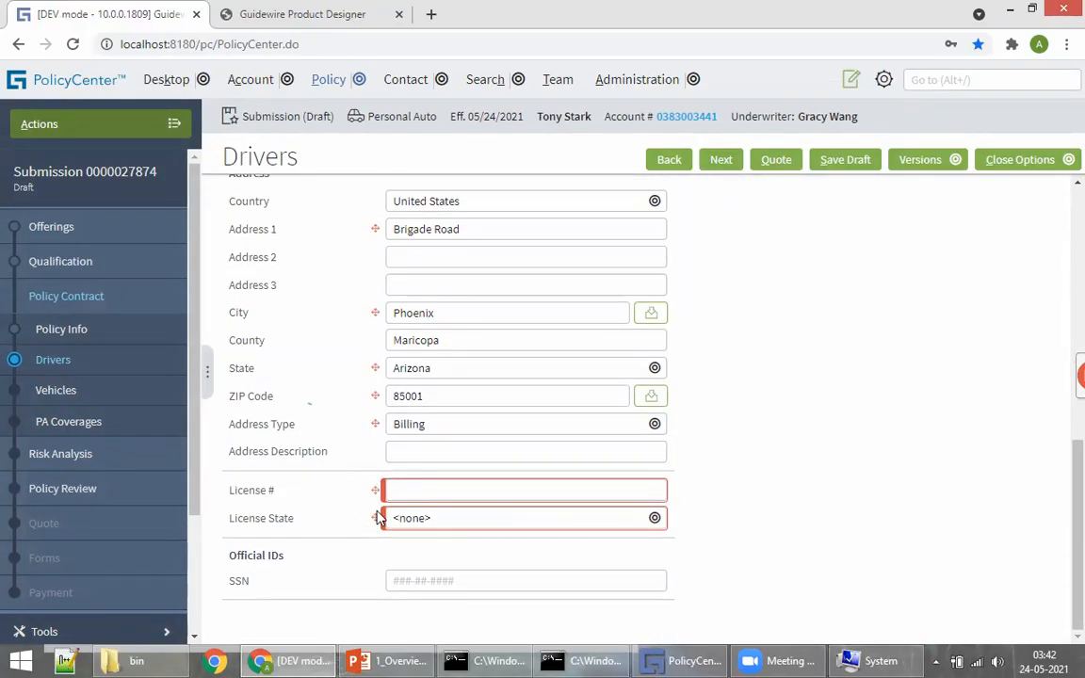
left_click(405, 518)
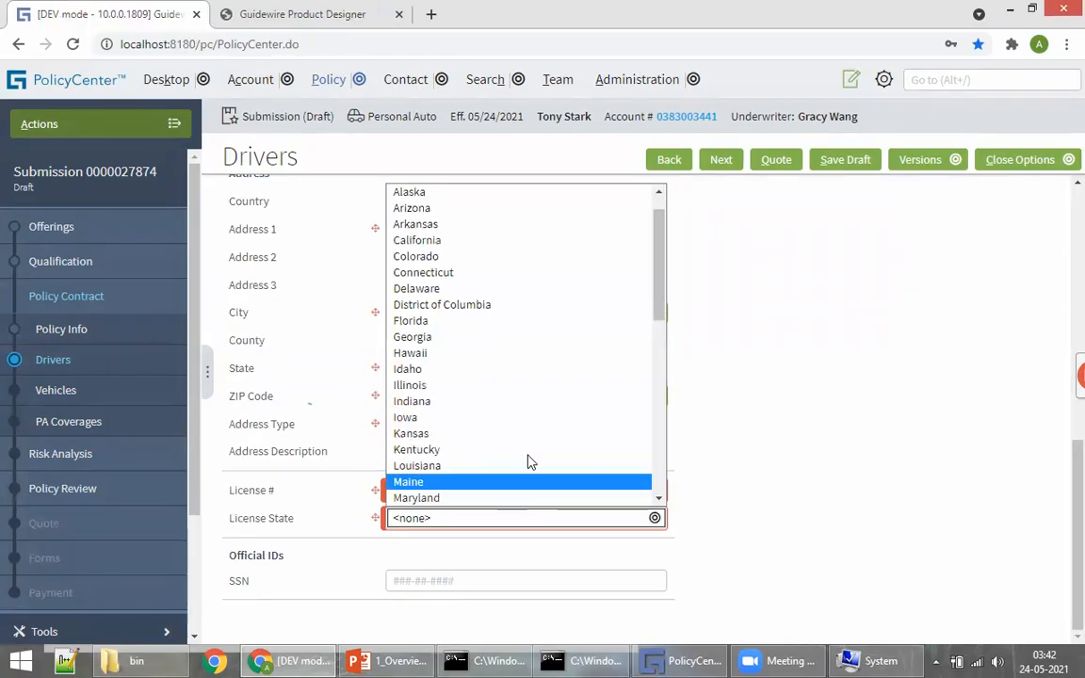
left_click(419, 208)
left_click(427, 490)
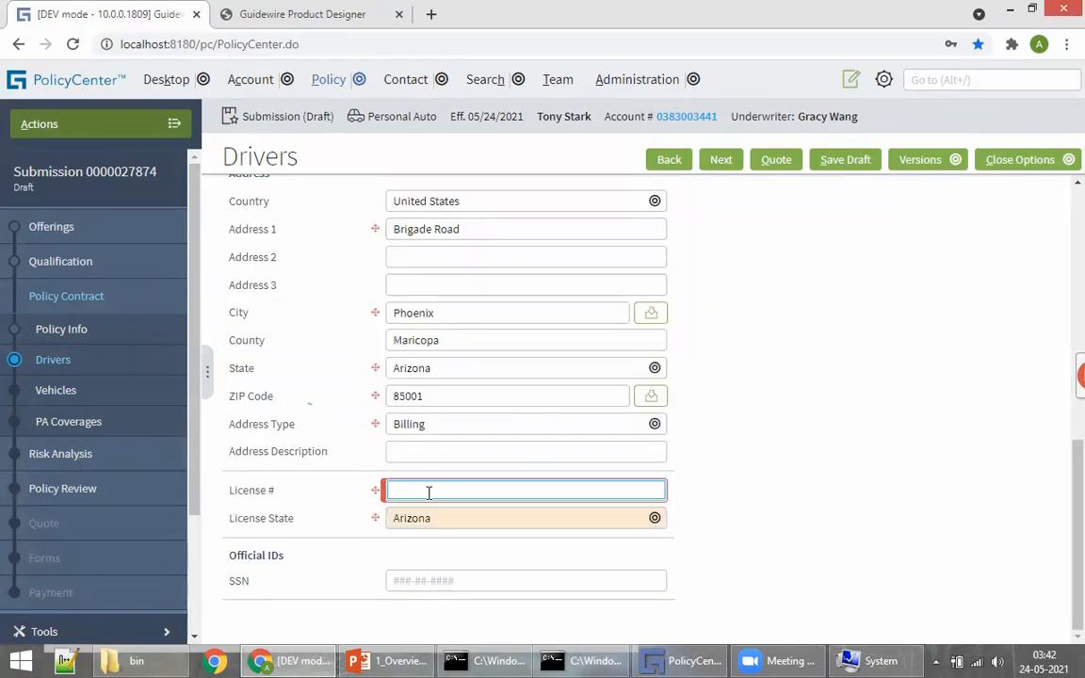
type("1234")
key("Return")
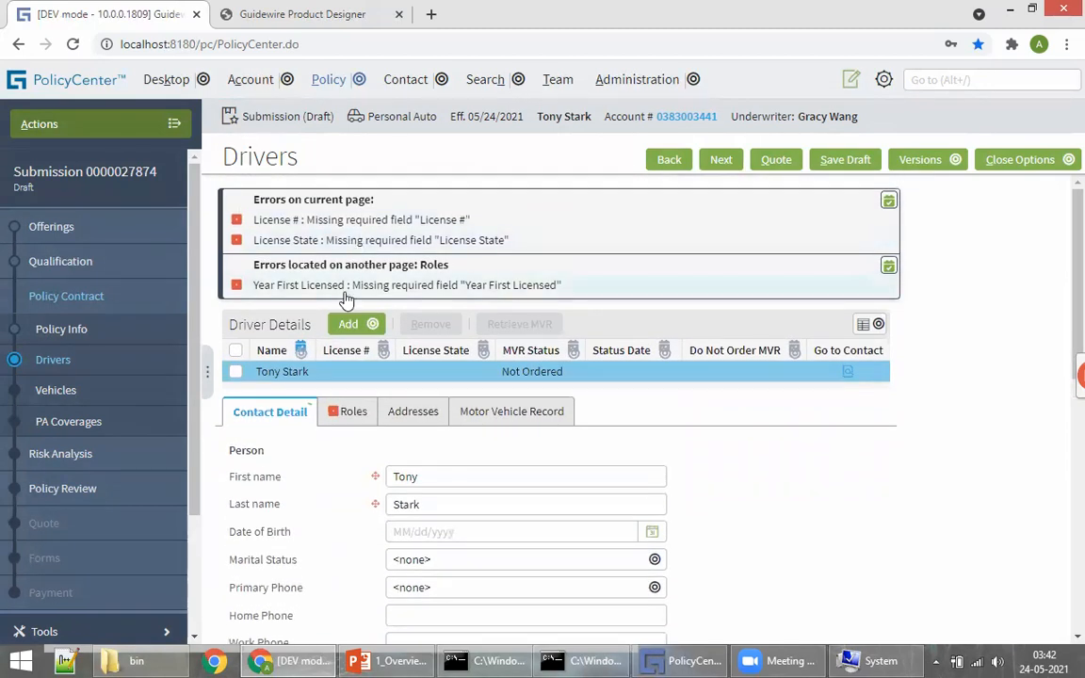
left_click(282, 243)
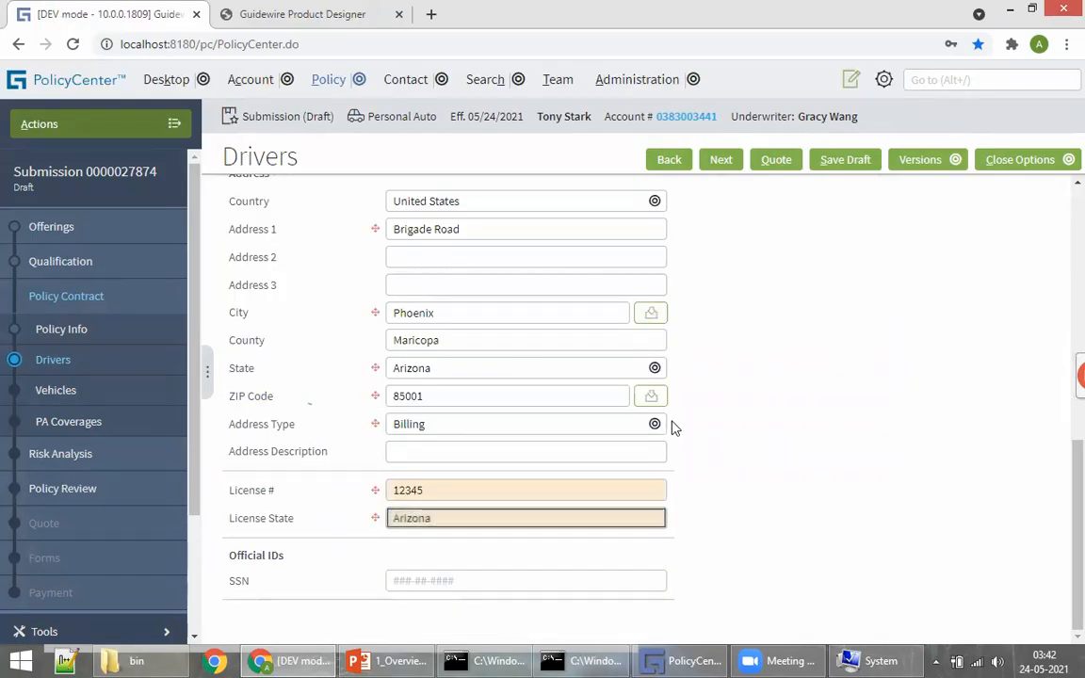
scroll(673, 428, "up", 5)
left_click(263, 217)
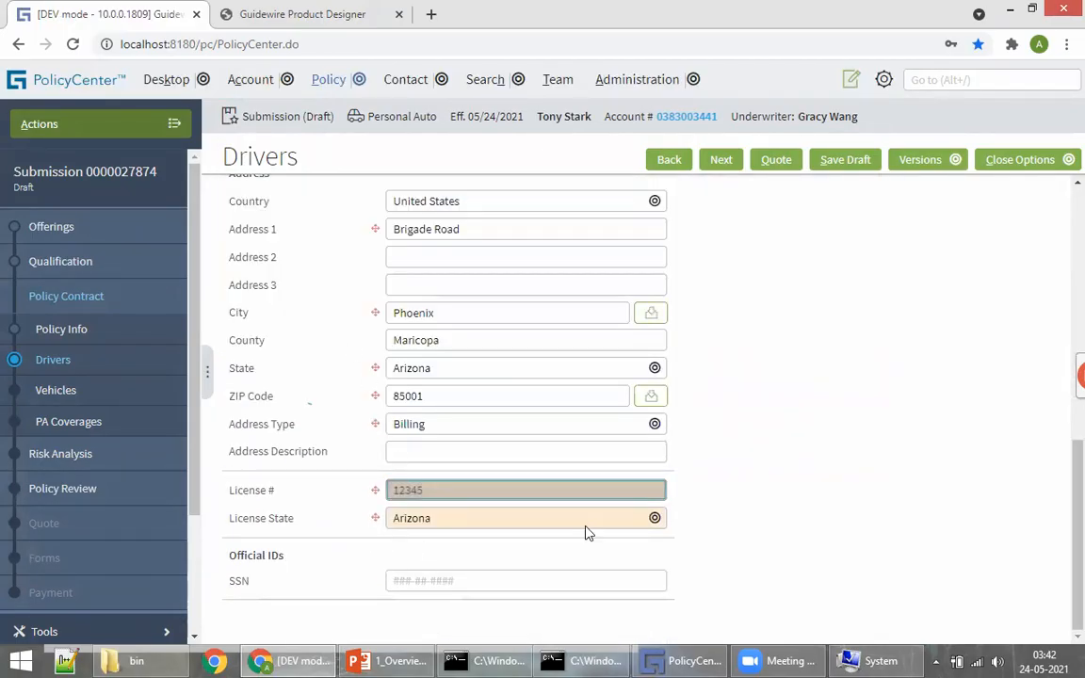
scroll(460, 315, "up", 5)
Step: On the driver's Roles details, enter Year First Licensed 2000
left_click(352, 414)
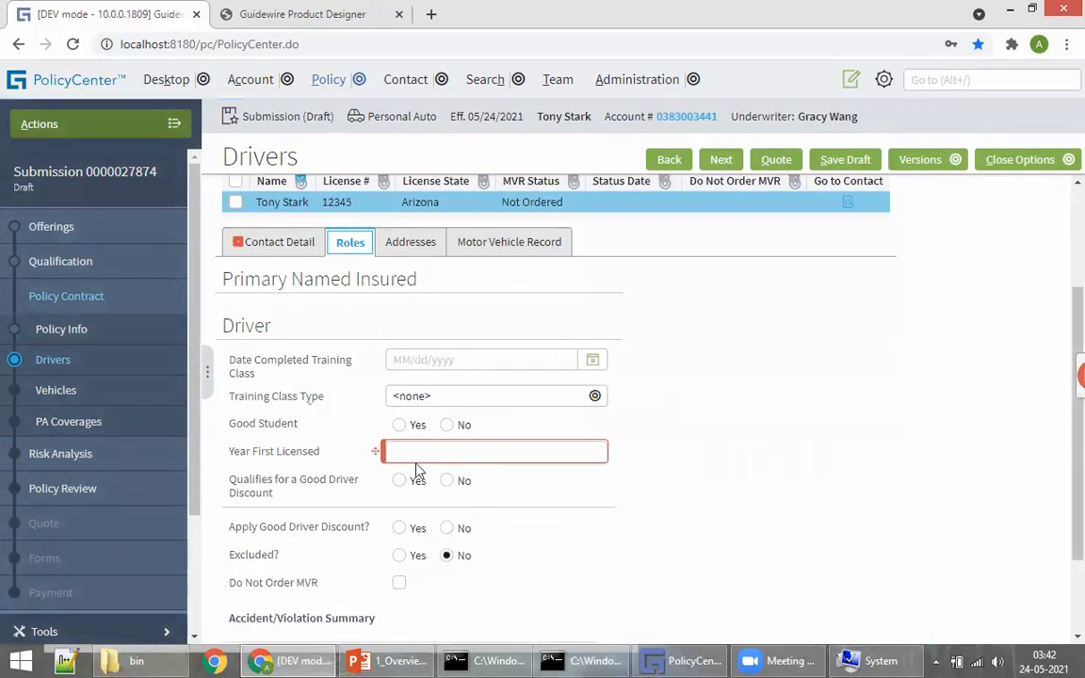
scroll(358, 336, "down", 2)
left_click(420, 338)
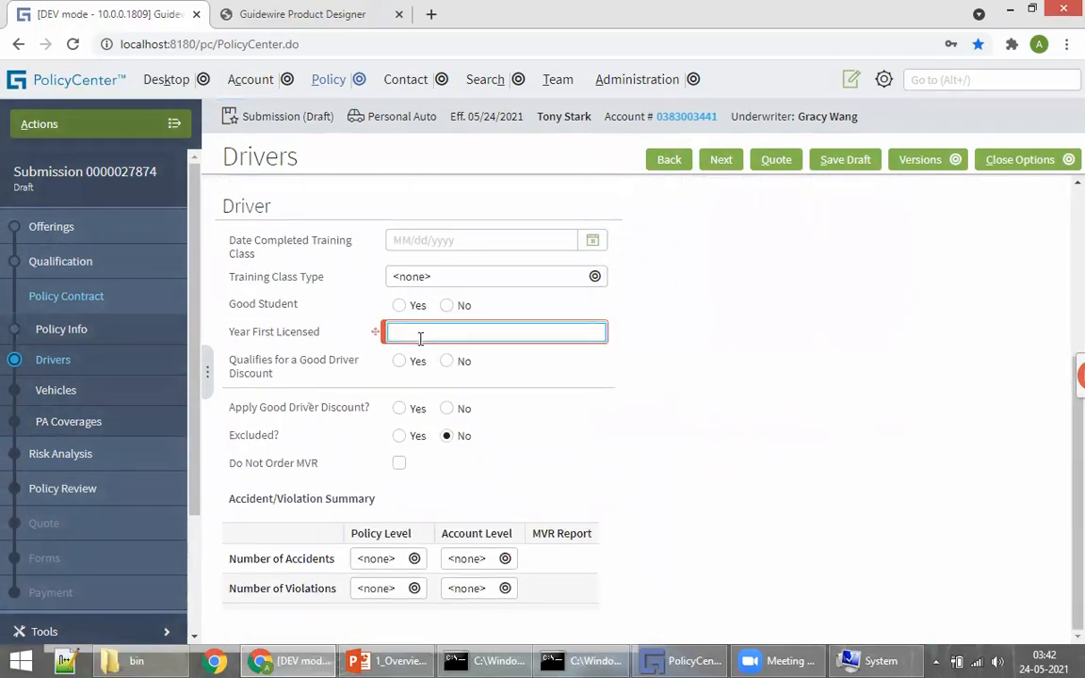
type("2000")
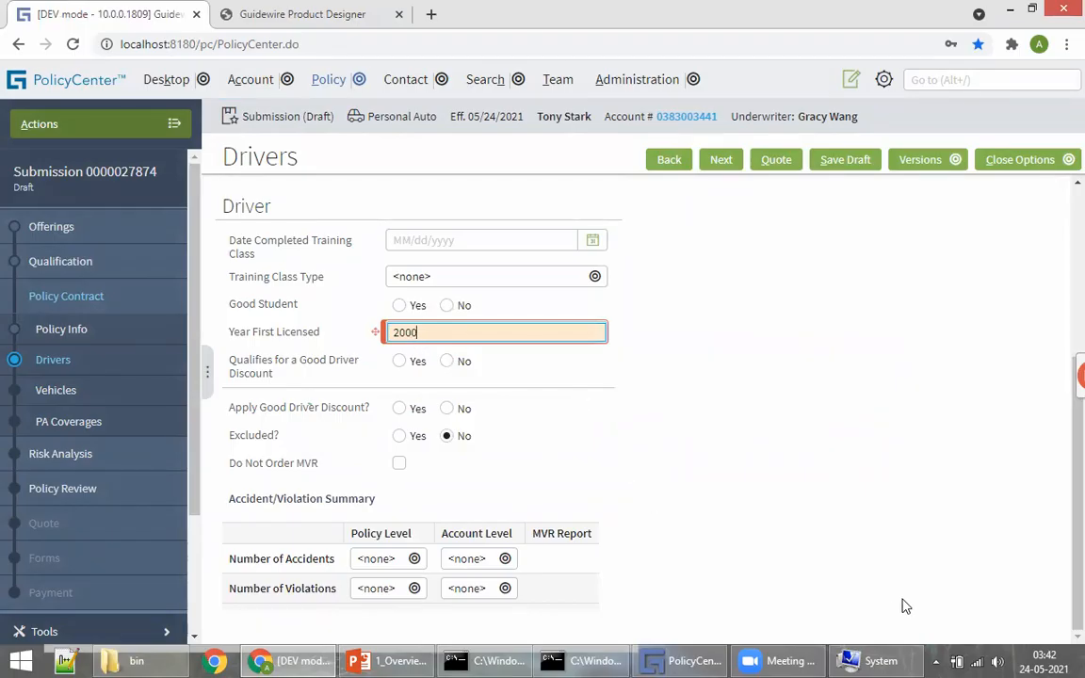
Step: Set policy-level and account-level accidents and violations all to 0
left_click(371, 561)
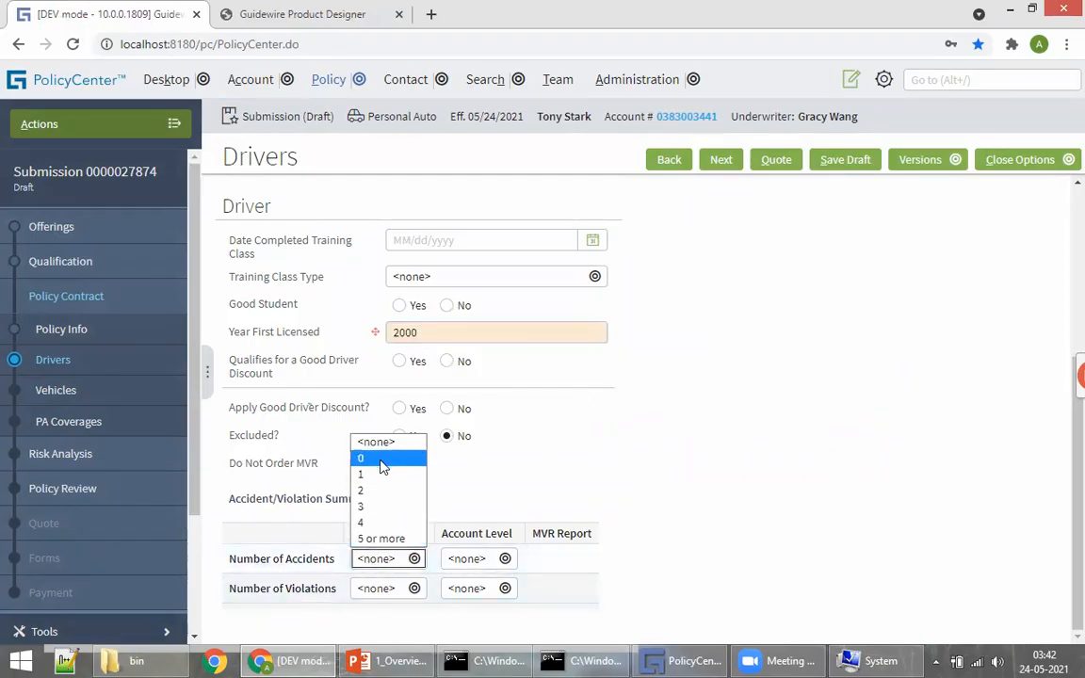
left_click(422, 459)
left_click(474, 561)
left_click(463, 460)
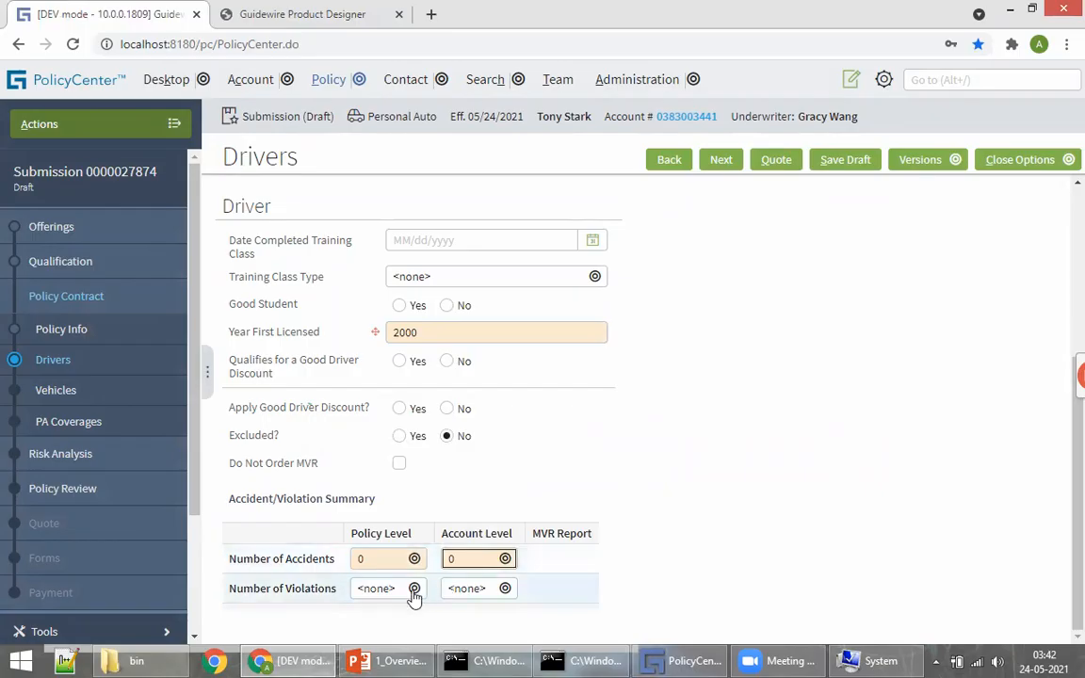
left_click(415, 591)
left_click(417, 488)
left_click(465, 592)
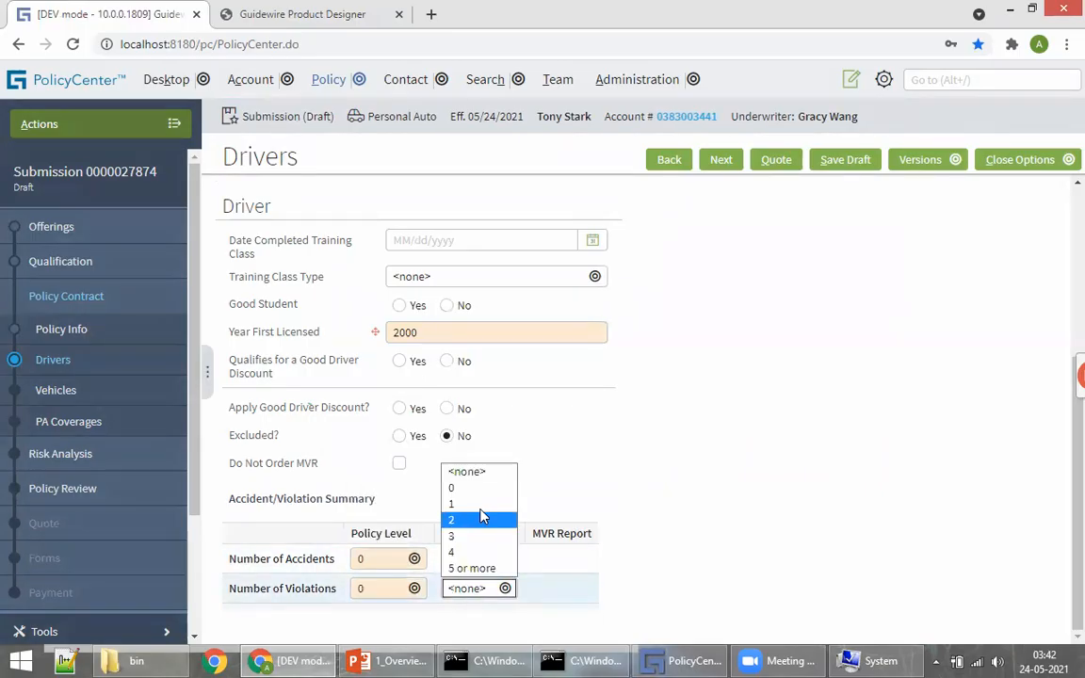
left_click(476, 486)
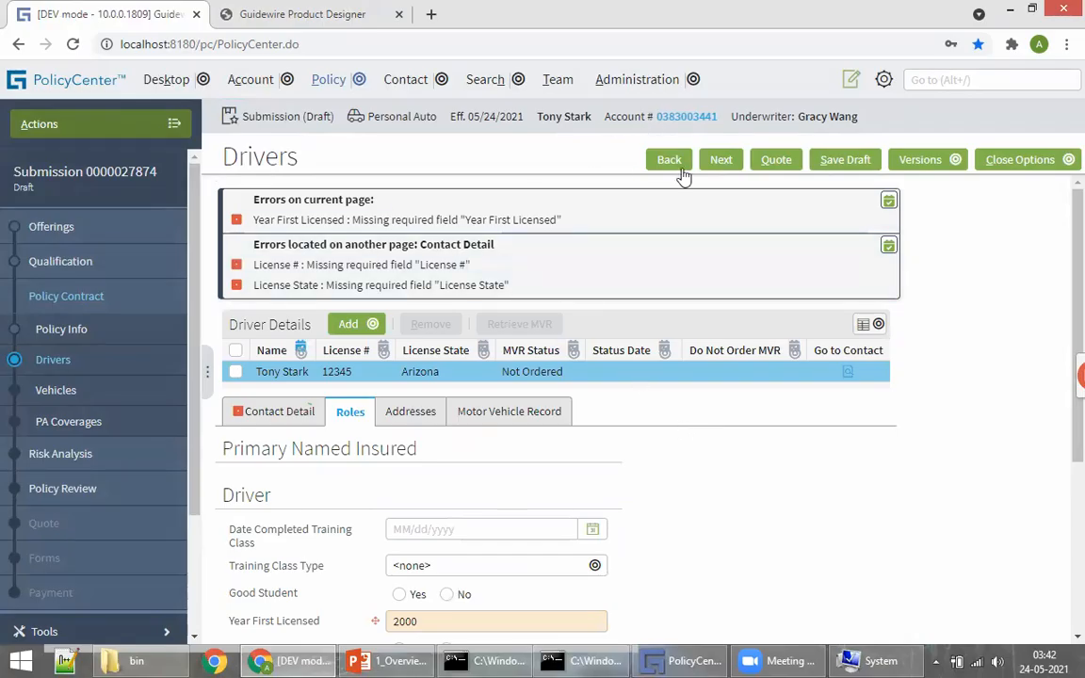
Step: Step back through the wizard and forward again, ending on the empty Vehicles step
left_click(719, 162)
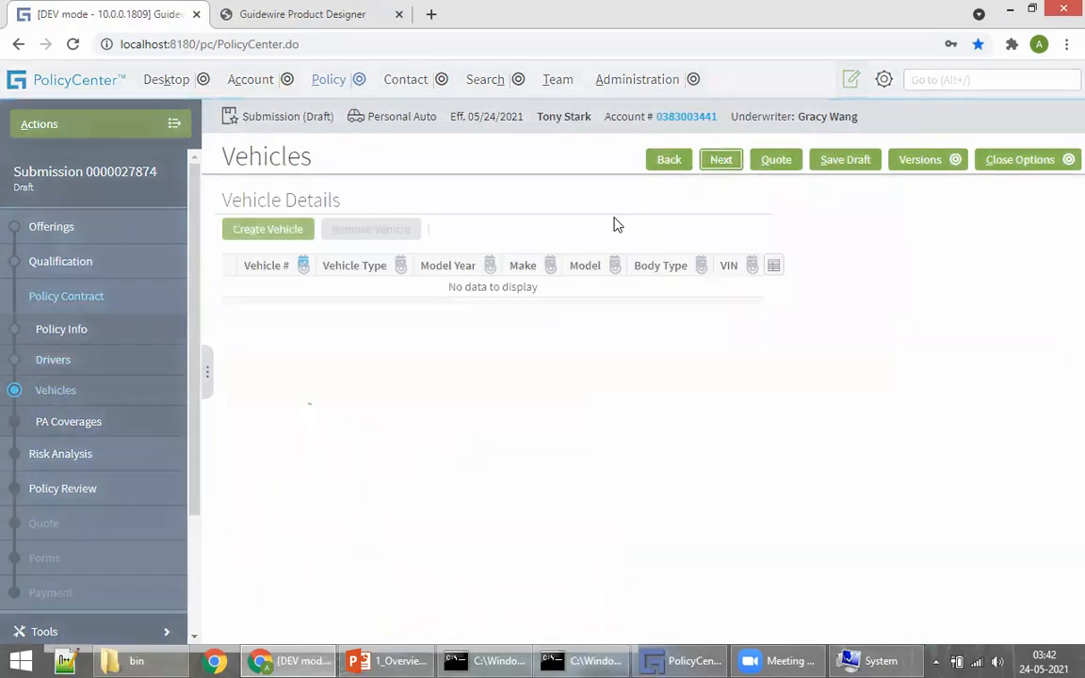
left_click(667, 160)
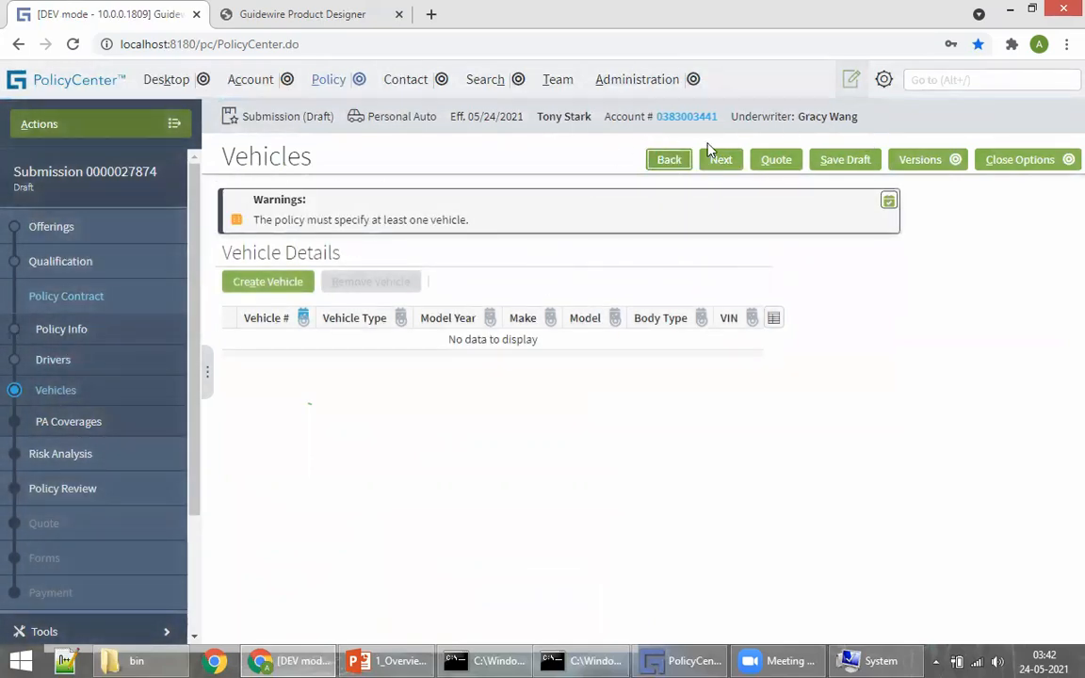
left_click(669, 159)
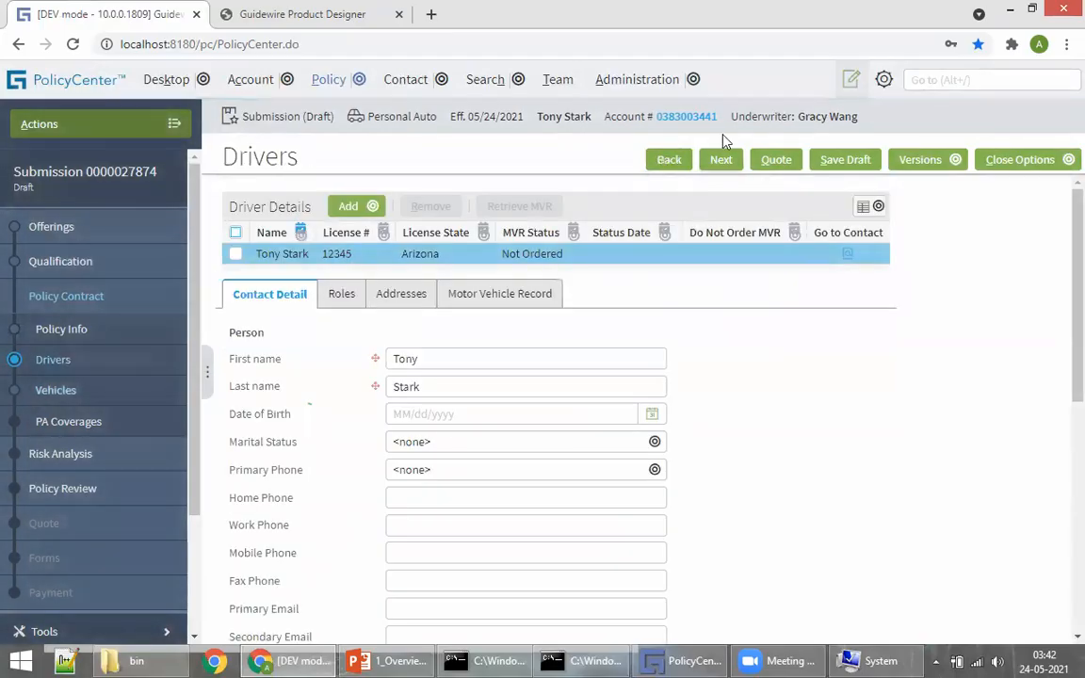
left_click(669, 161)
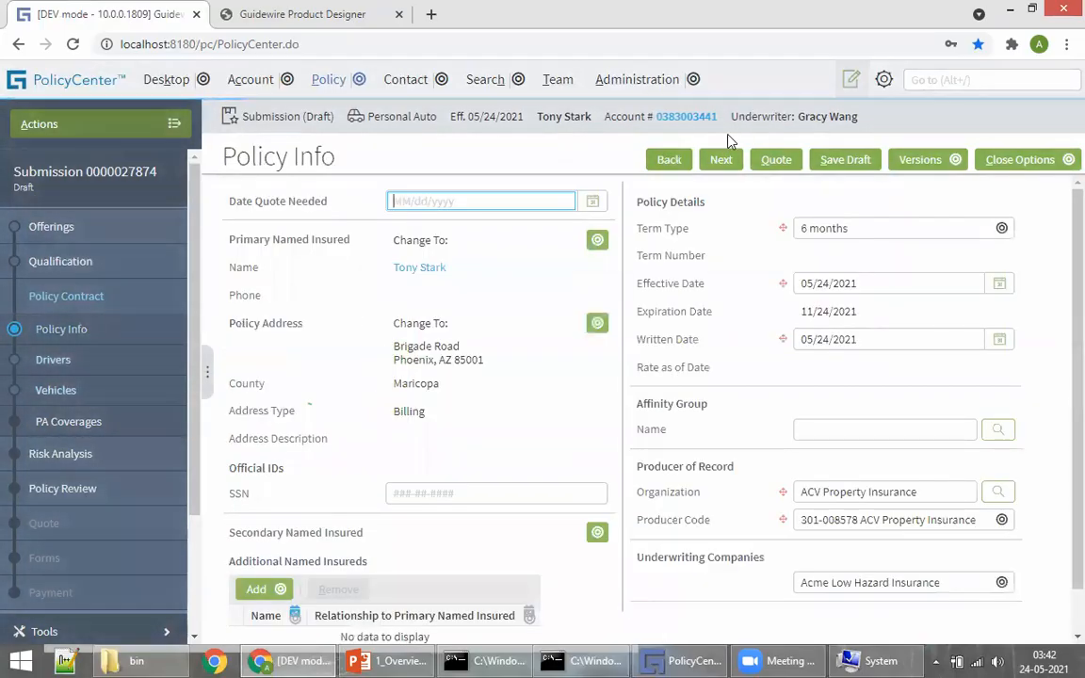
left_click(721, 161)
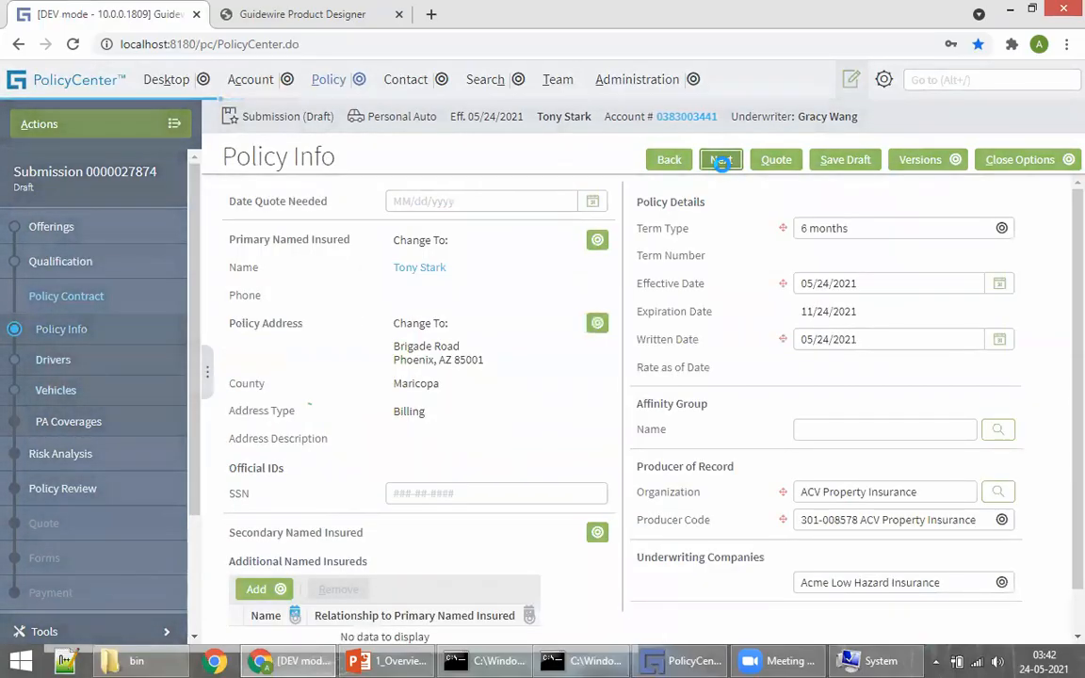
left_click(720, 160)
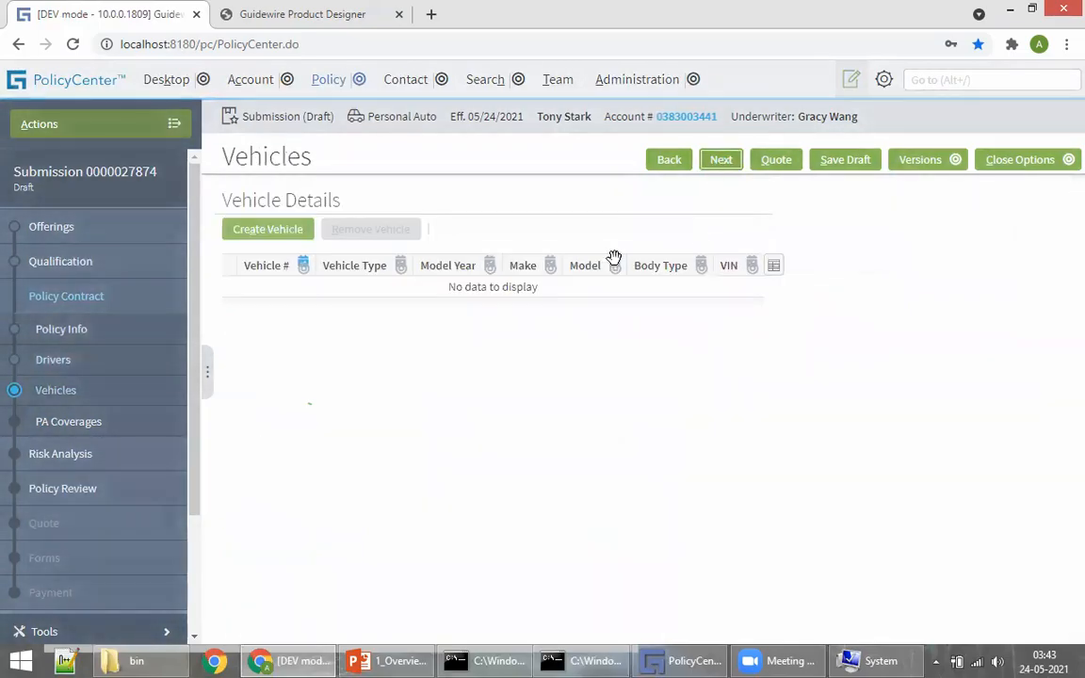
left_click_drag(226, 201, 341, 209)
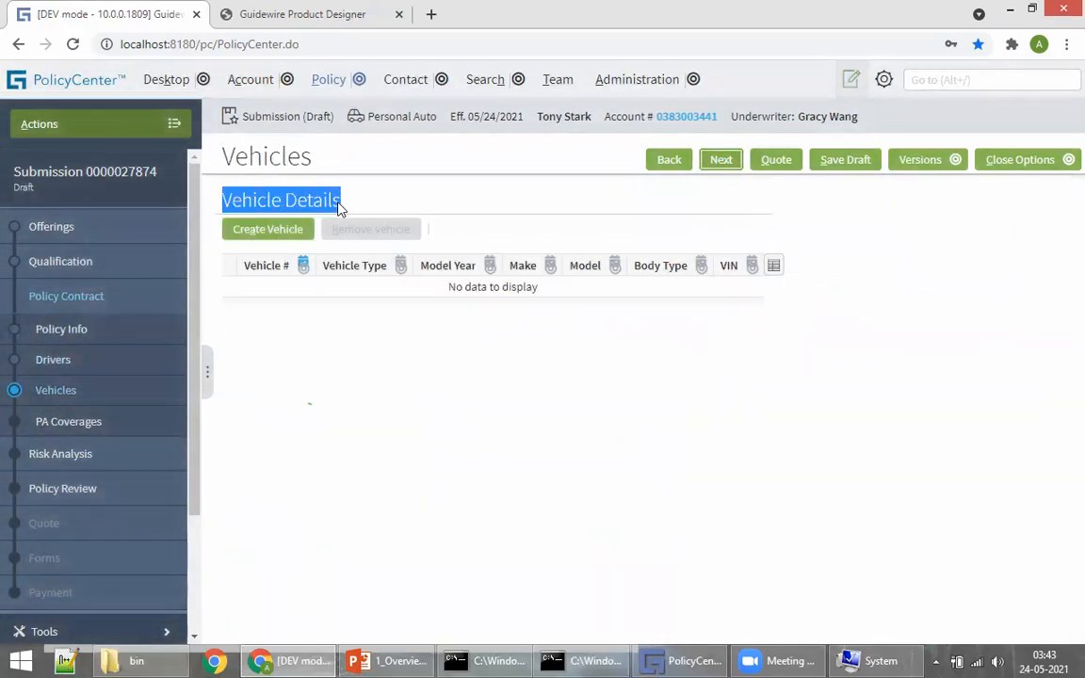
left_click(417, 484)
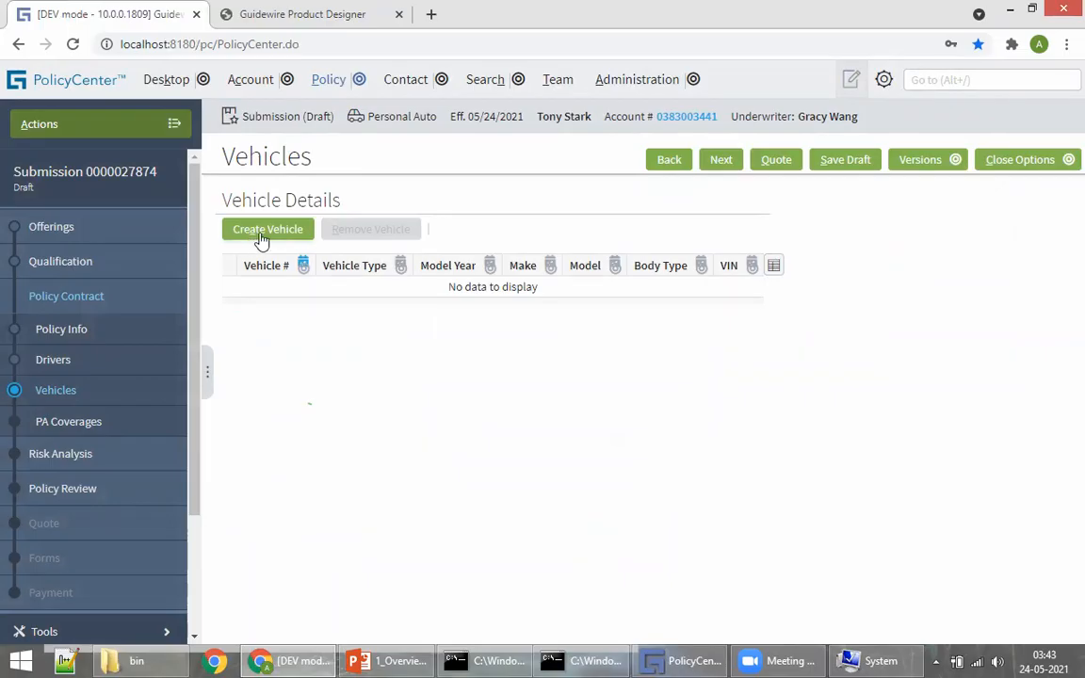
Step: Create a new vehicle with VIN 999999 so it auto-fills as a 2000 Acura RL
left_click(262, 235)
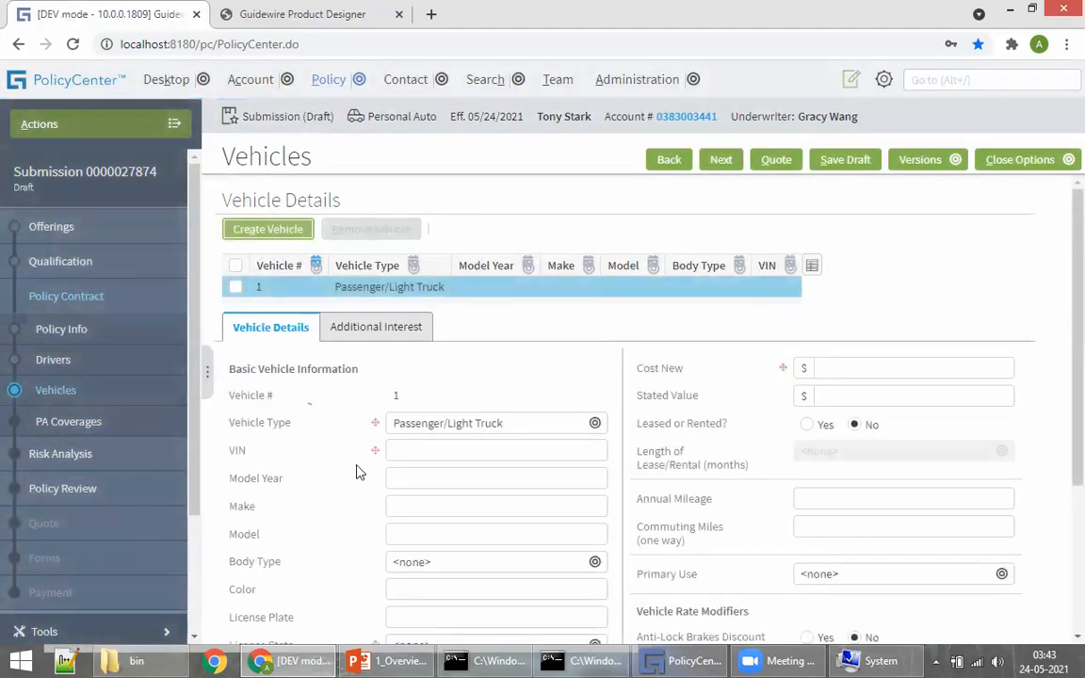
scroll(358, 471, "down", 3)
scroll(496, 411, "up", 3)
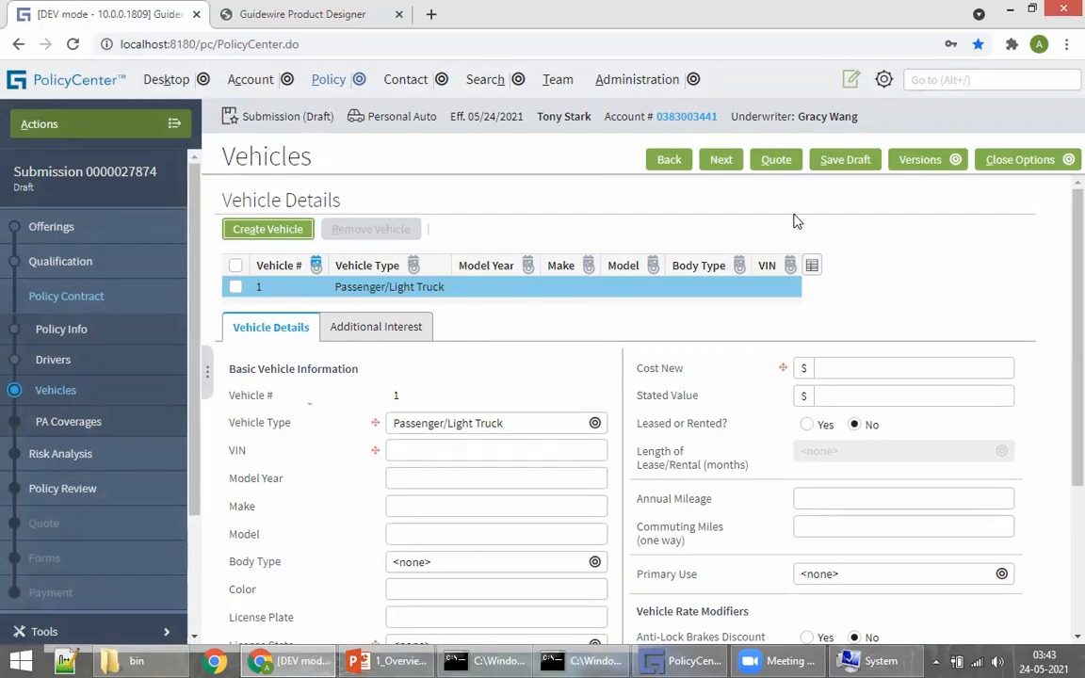
scroll(496, 520, "down", 3)
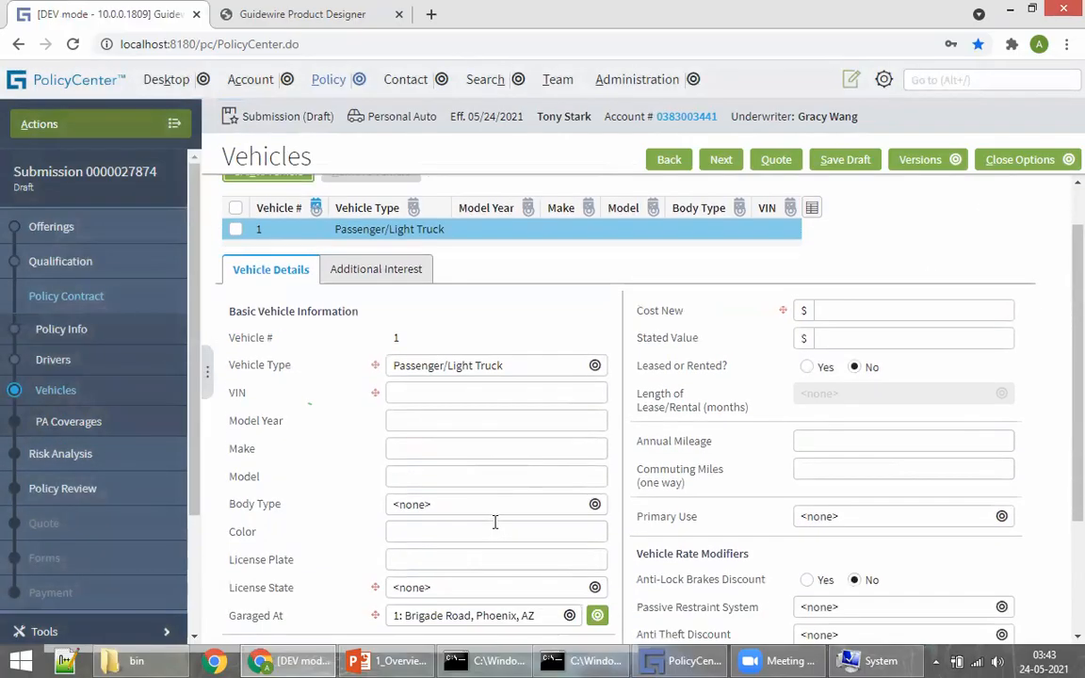
scroll(529, 477, "up", 3)
left_click(405, 449)
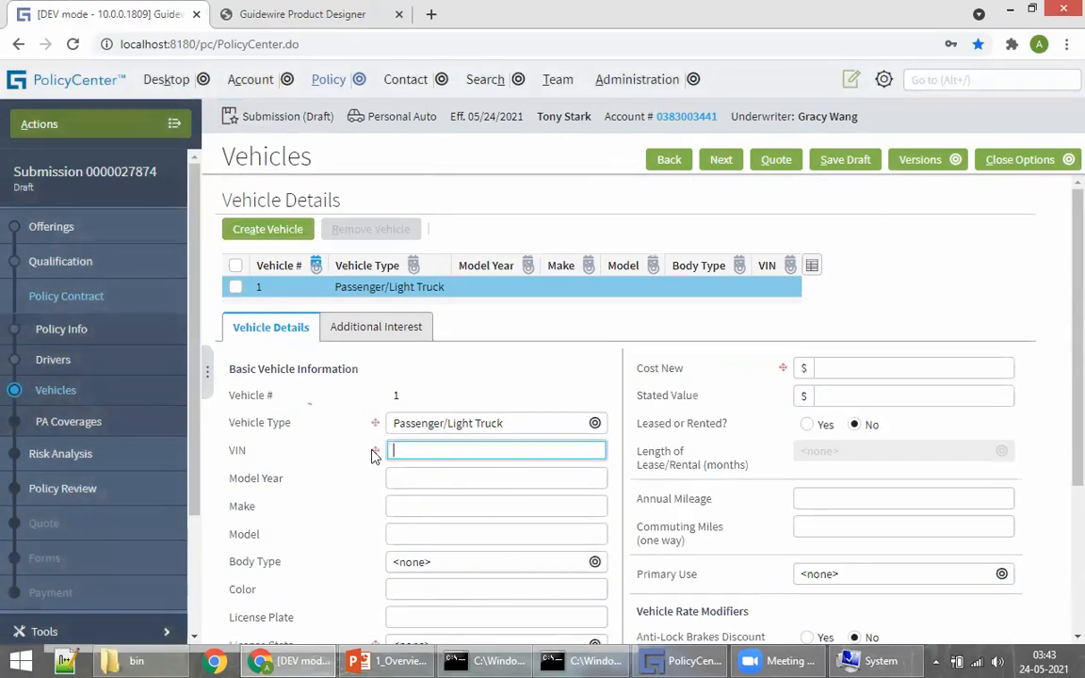
scroll(426, 383, "down", 1)
scroll(414, 372, "down", 2)
scroll(423, 269, "up", 2)
scroll(616, 301, "up", 1)
type("999999")
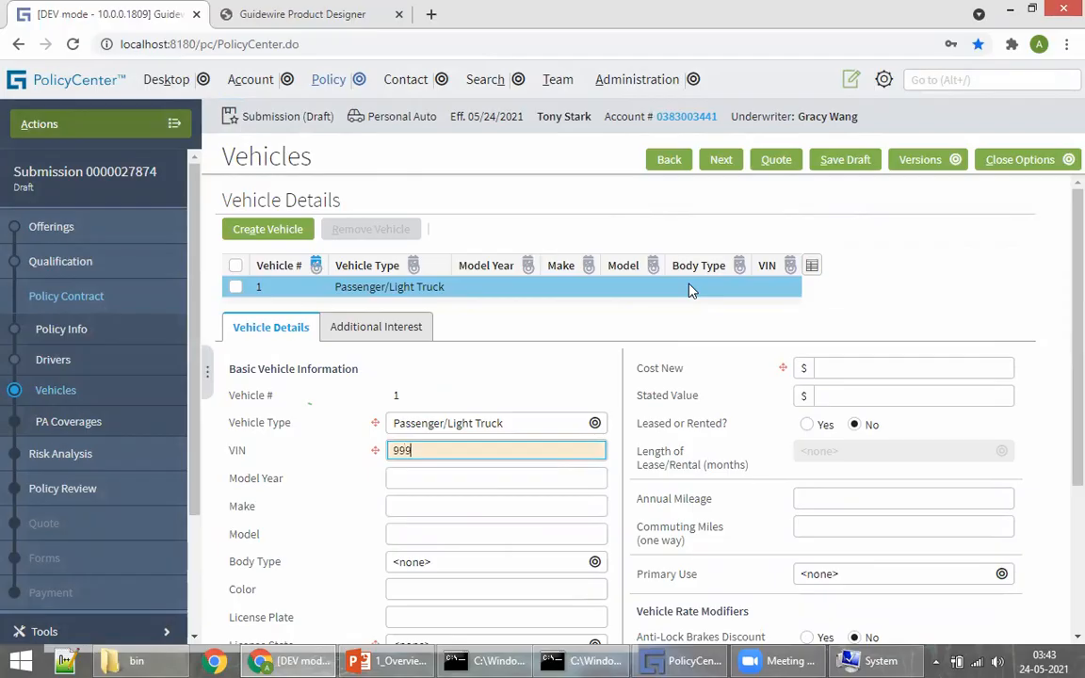
left_click(606, 375)
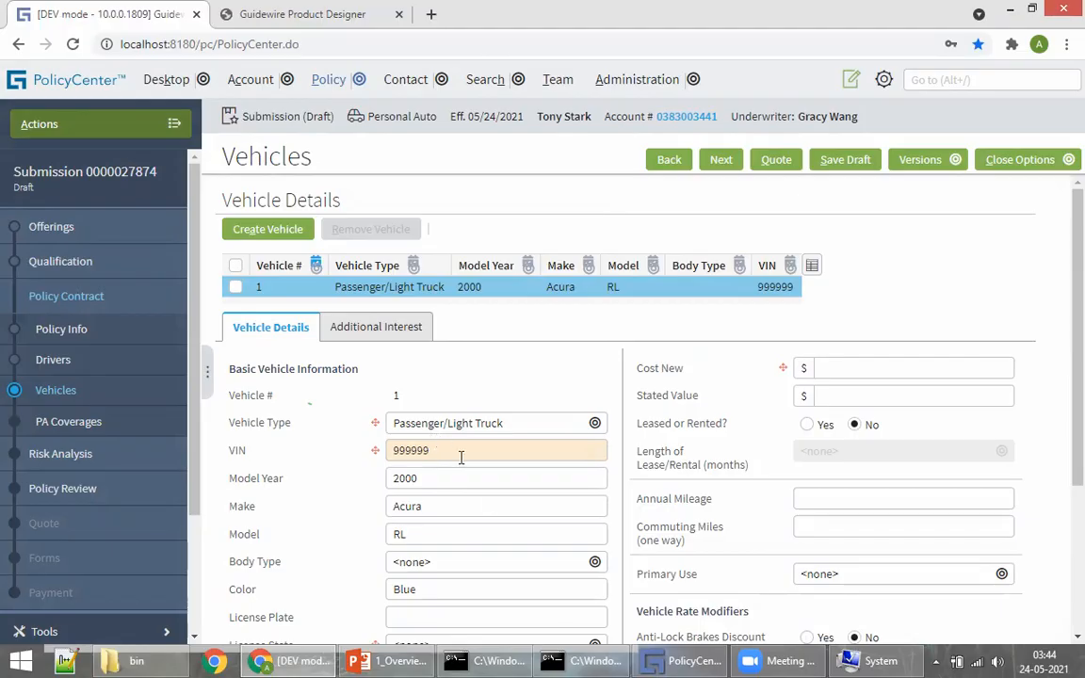
Step: Enter the vehicle's Cost New of 1,000.00
scroll(639, 525, "down", 4)
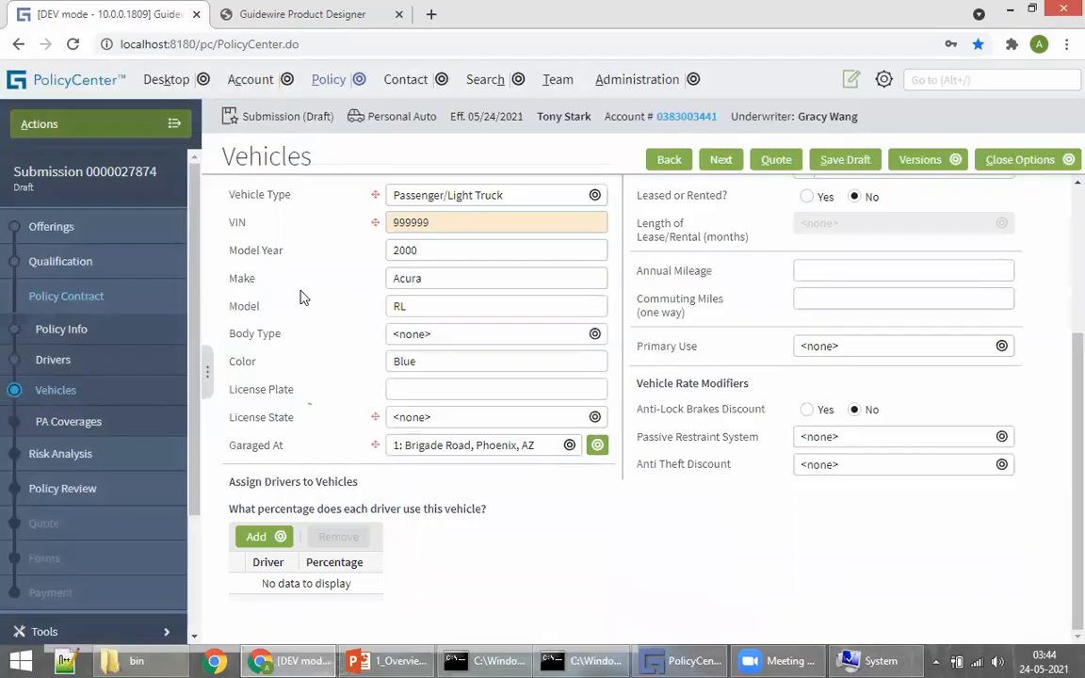
scroll(315, 299, "up", 4)
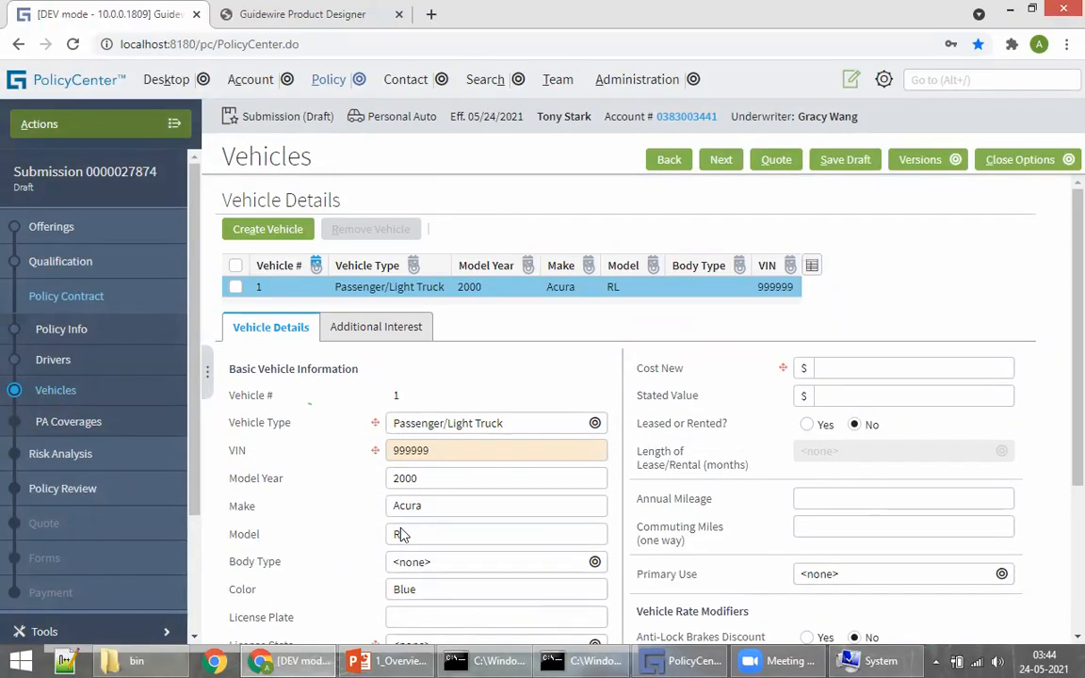
scroll(426, 505, "down", 4)
scroll(492, 542, "up", 4)
left_click(841, 374)
type("100")
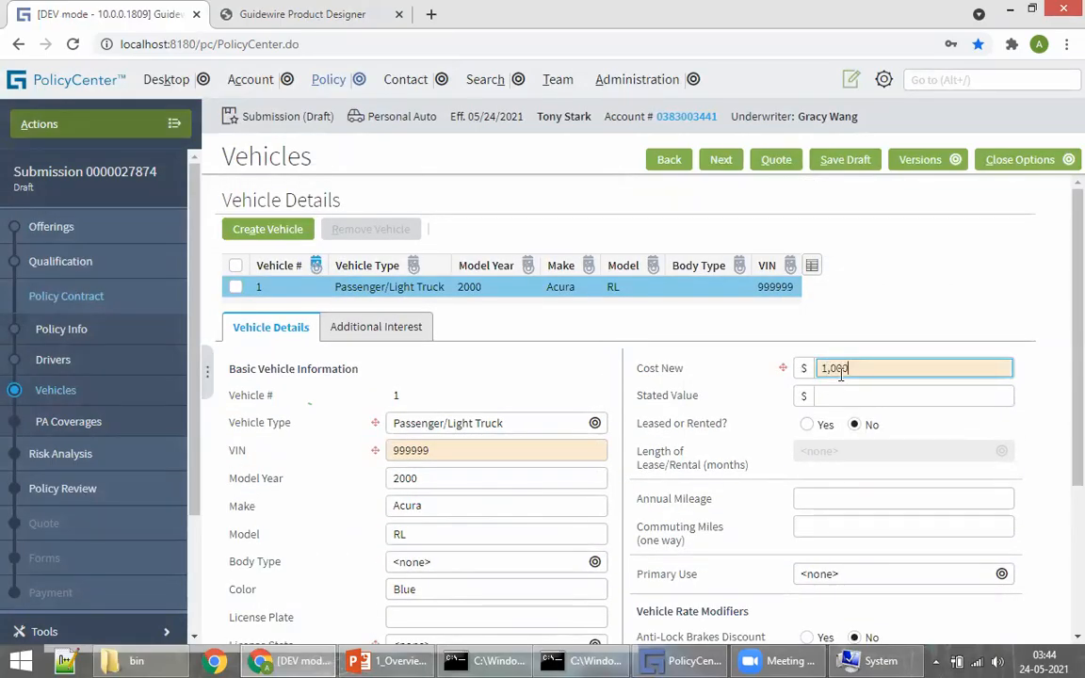
Step: Assign the insured driver to the vehicle at 100% usage and try to continue
scroll(639, 450, "down", 4)
left_click(256, 536)
left_click(286, 564)
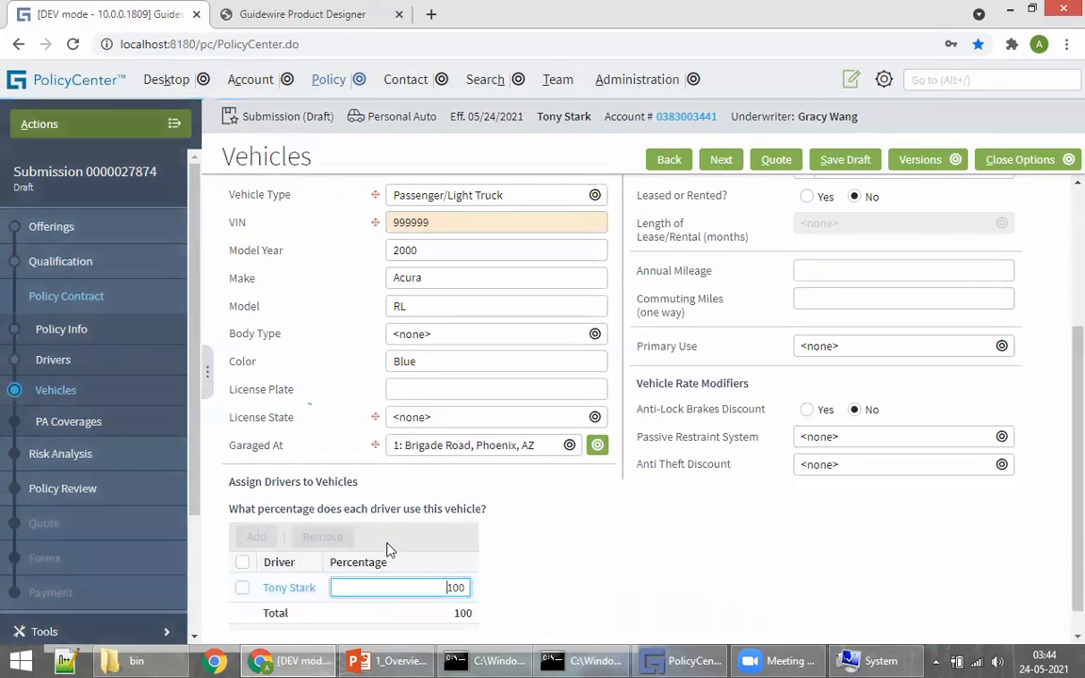
scroll(422, 565, "up", 5)
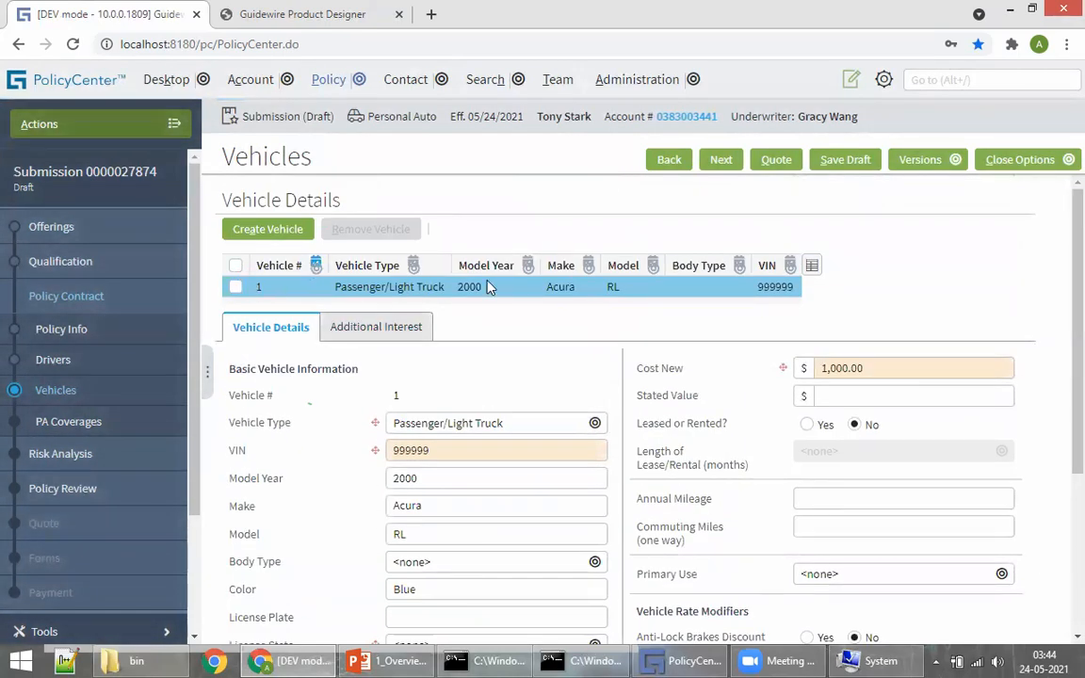
scroll(488, 287, "down", 5)
left_click(424, 557)
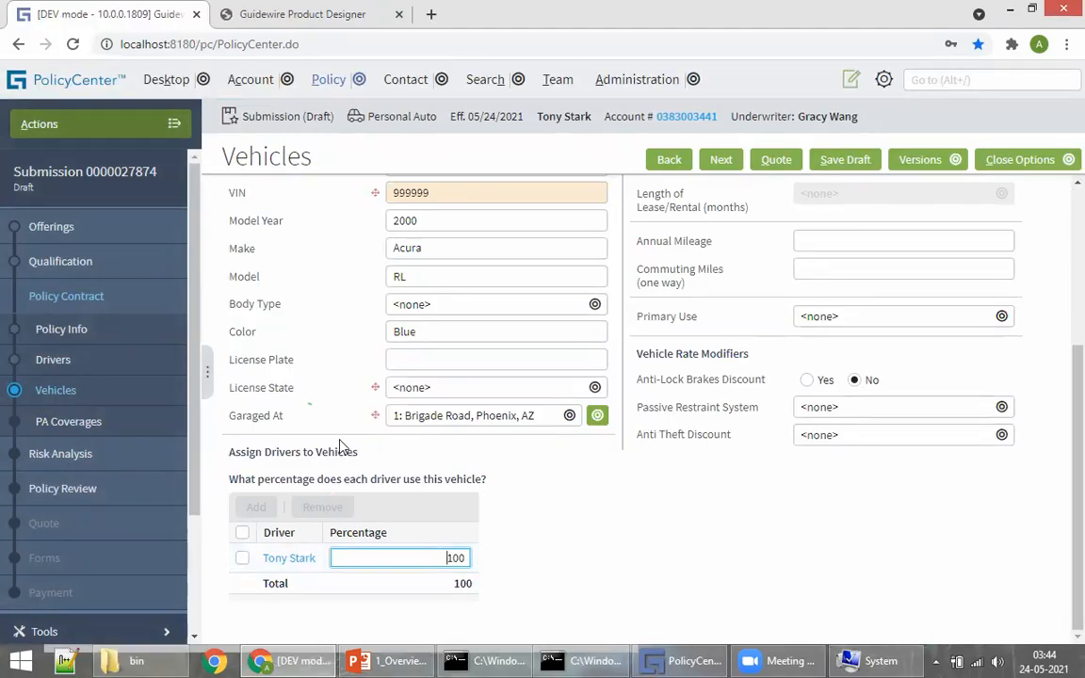
scroll(444, 510, "up", 5)
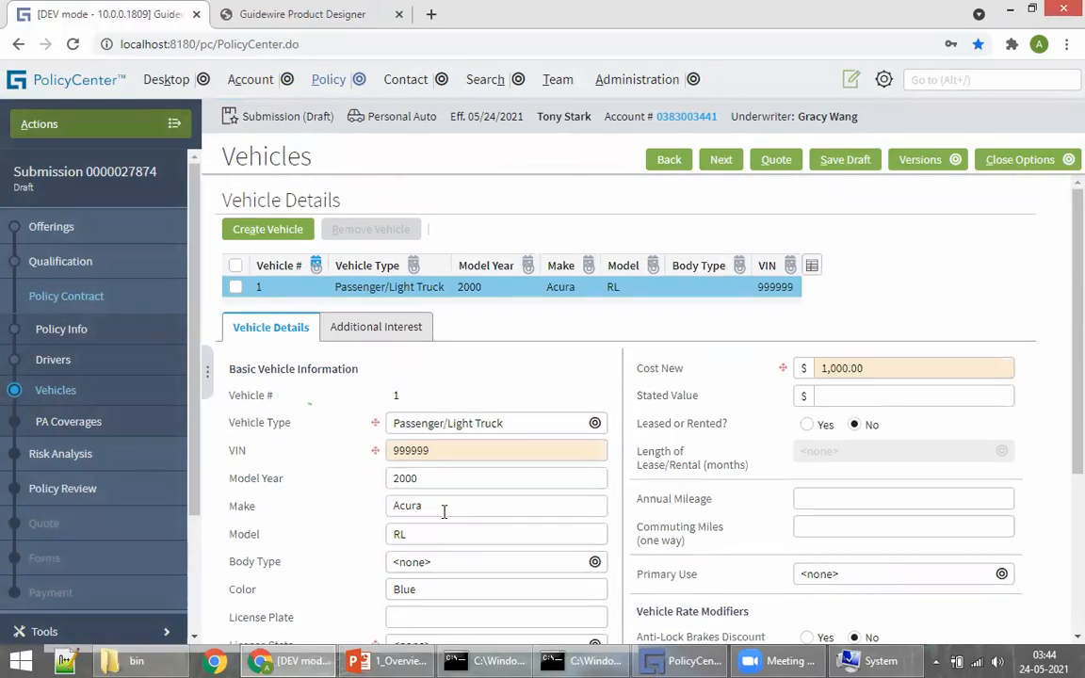
scroll(443, 510, "down", 5)
scroll(668, 402, "up", 5)
left_click(718, 160)
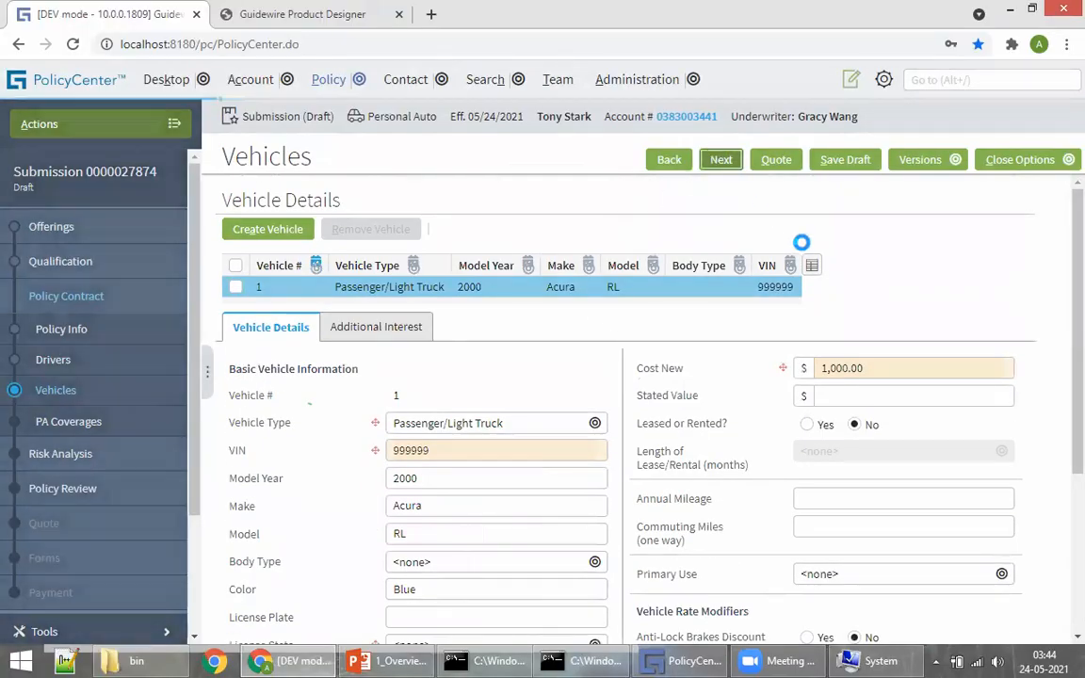
Step: Set the vehicle's License State to Arizona and advance to PA Coverages
scroll(358, 469, "down", 5)
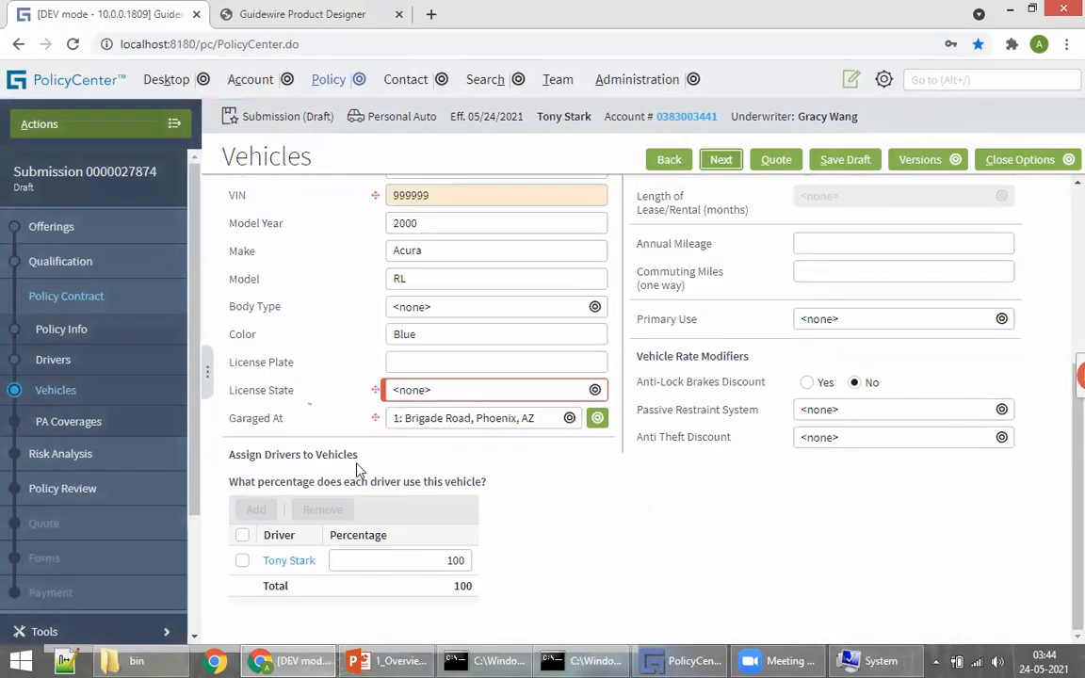
left_click(431, 389)
left_click(415, 84)
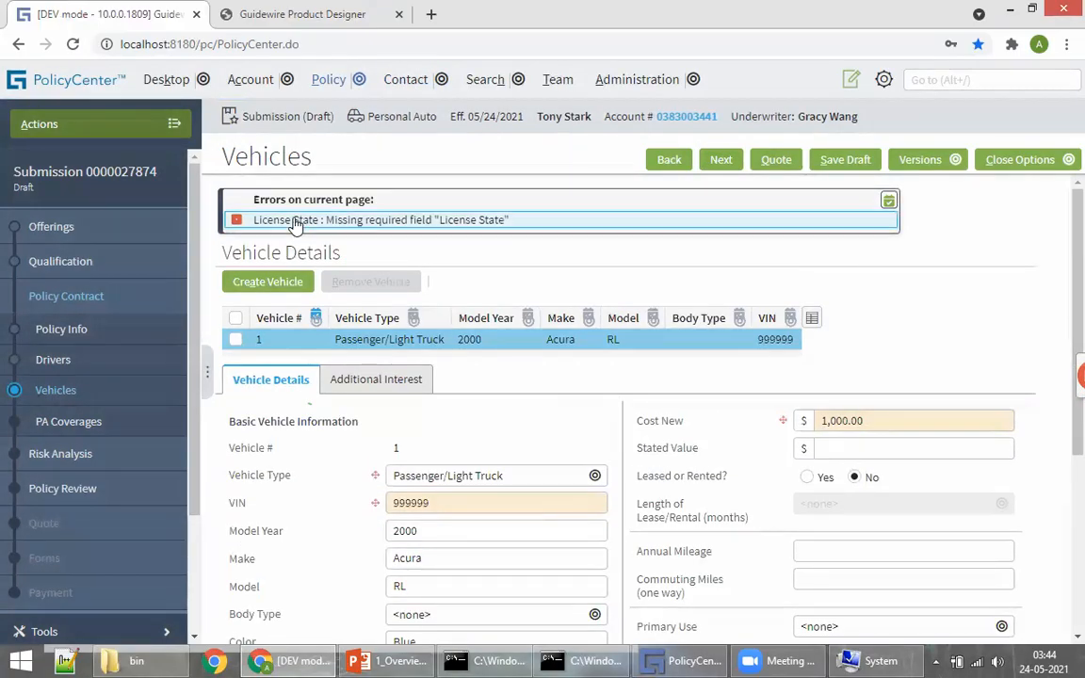
left_click(292, 219)
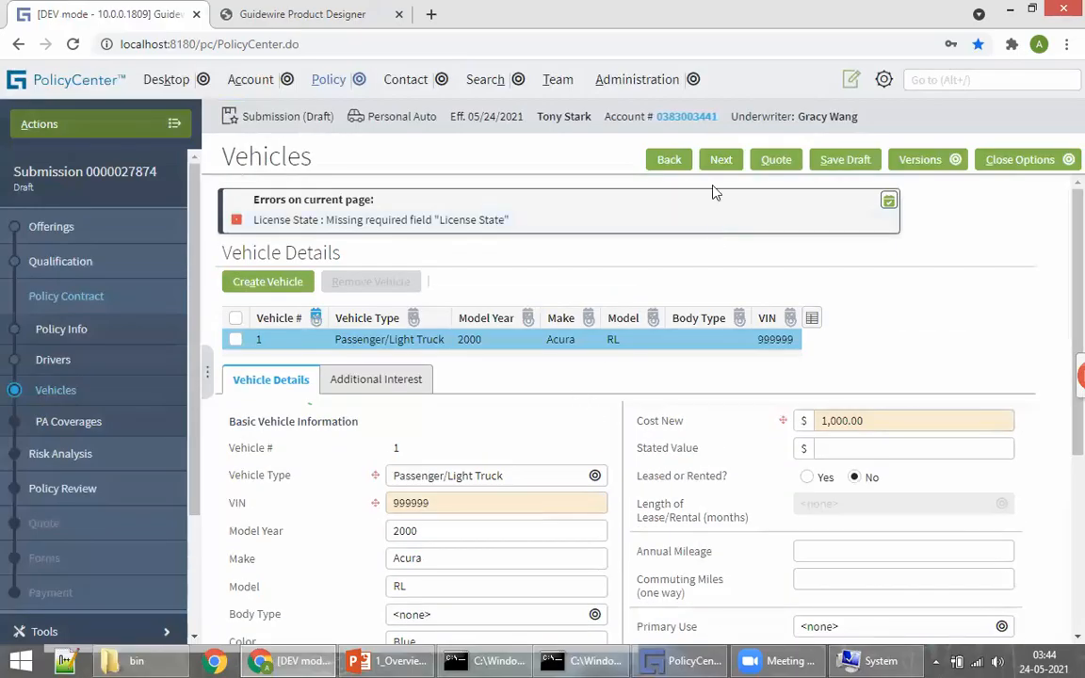
left_click(721, 166)
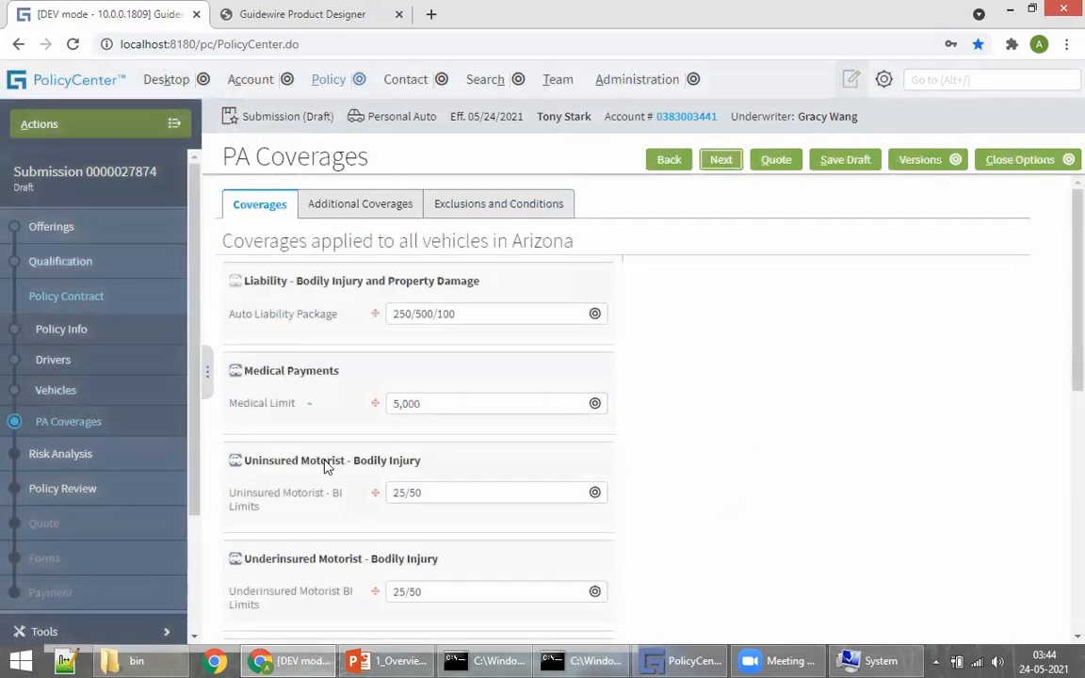
Step: Look over the PA Coverages page, then return to Product Designer
scroll(406, 350, "down", 1)
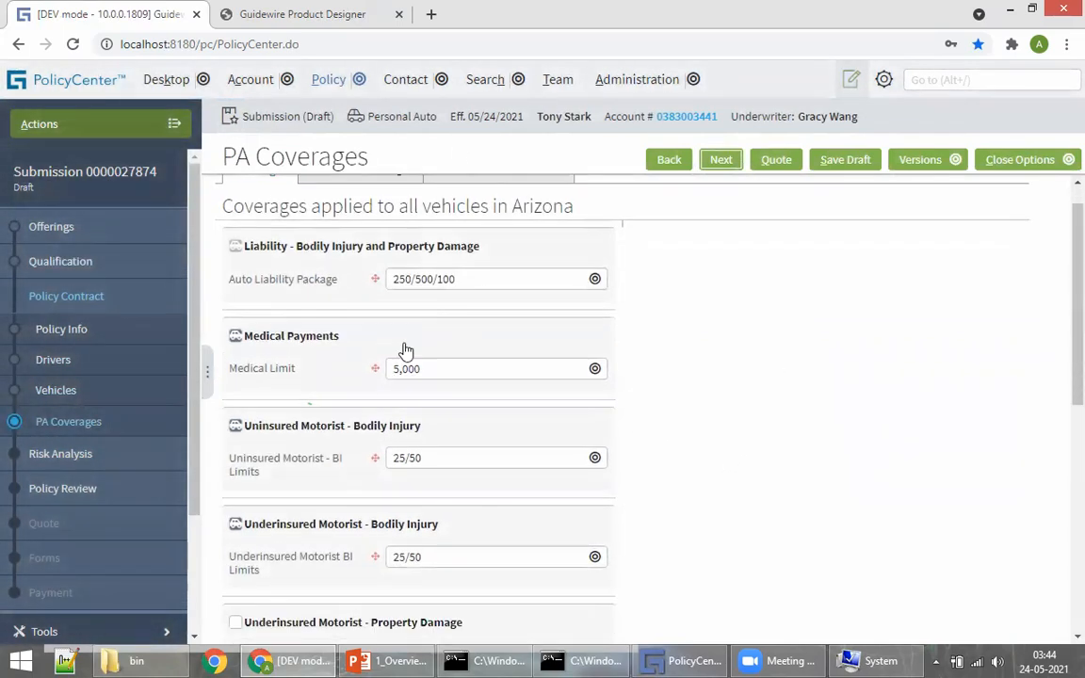
scroll(581, 444, "down", 4)
scroll(428, 538, "up", 5)
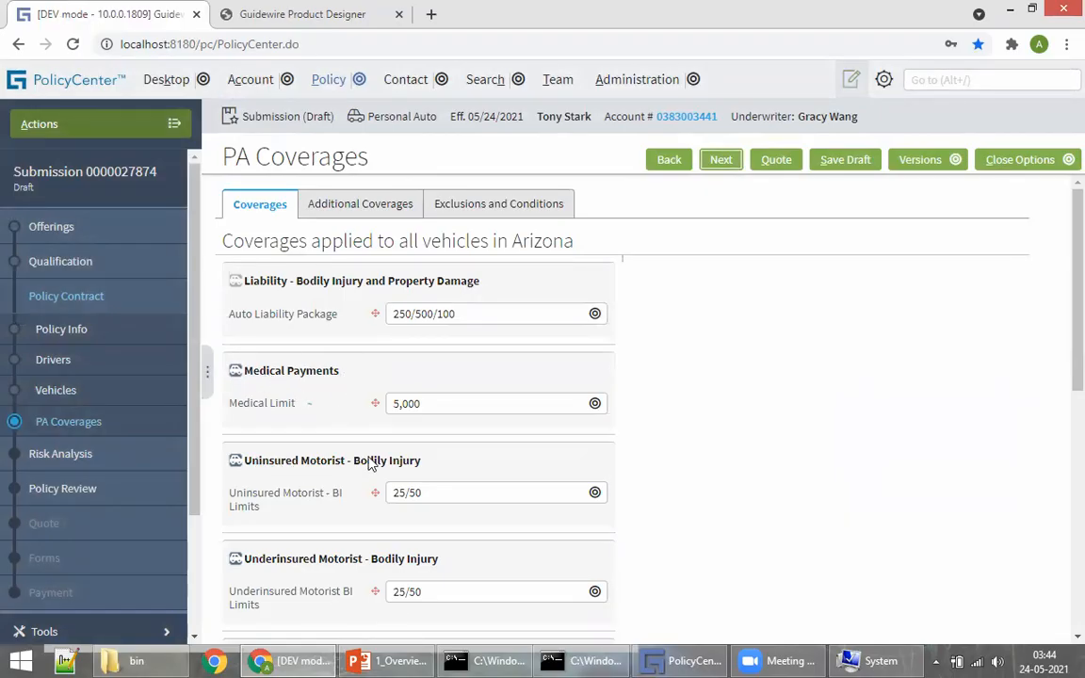
scroll(335, 496, "down", 5)
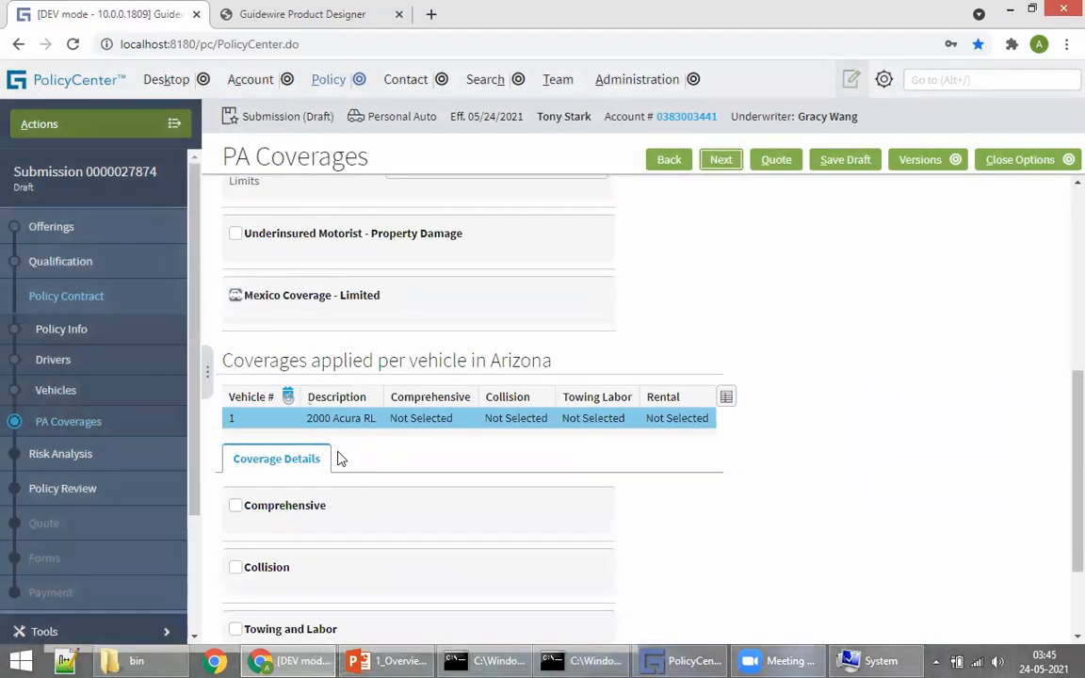
scroll(482, 461, "up", 5)
left_click(310, 16)
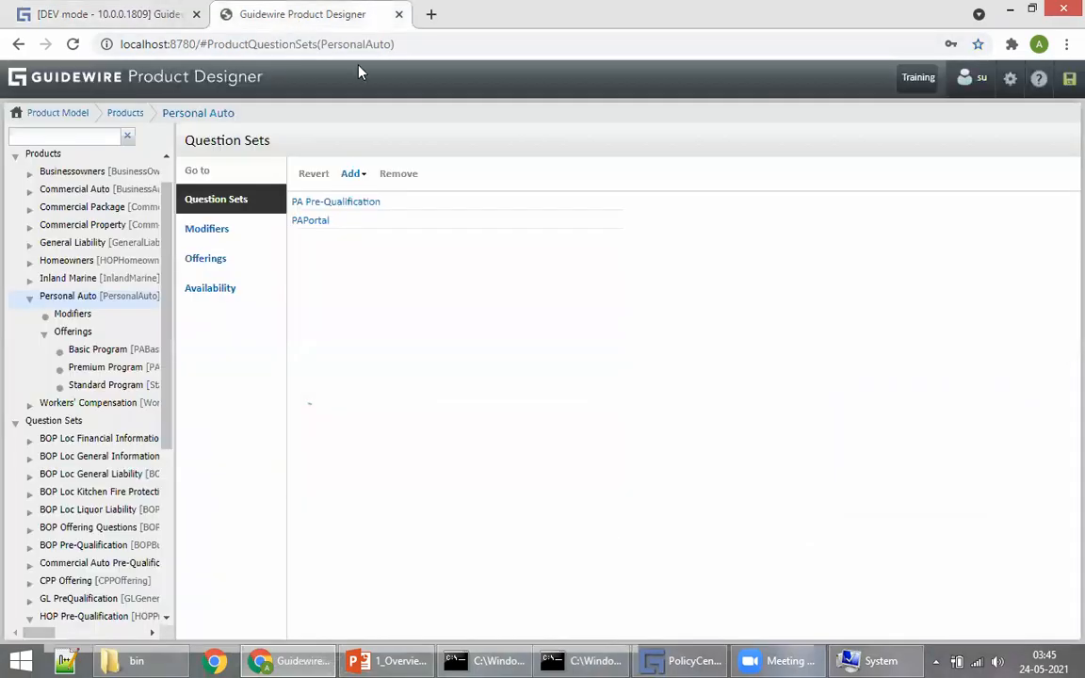
Step: In Product Designer, open the Personal Auto product's Personal Auto Line coverages list
left_click(124, 81)
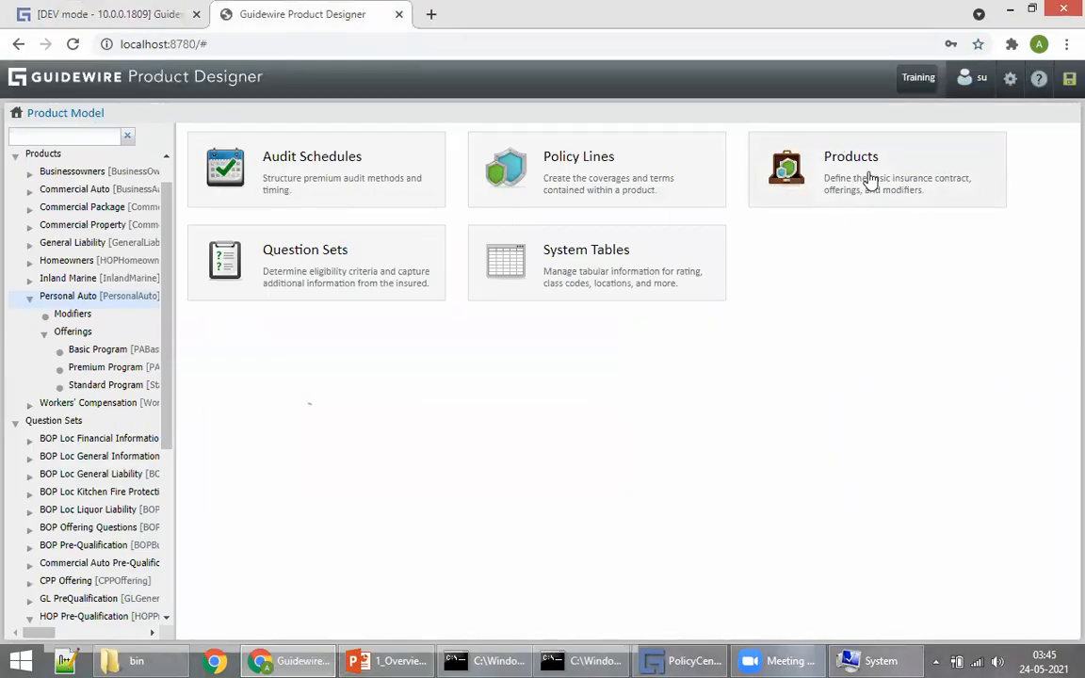
left_click(870, 179)
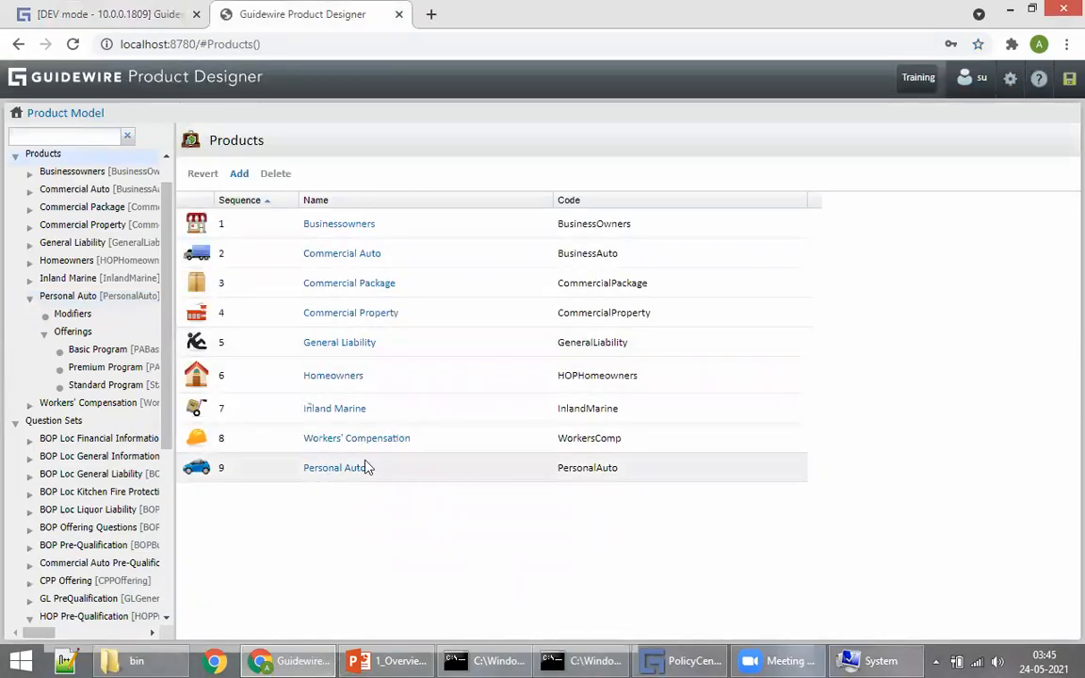
left_click(98, 14)
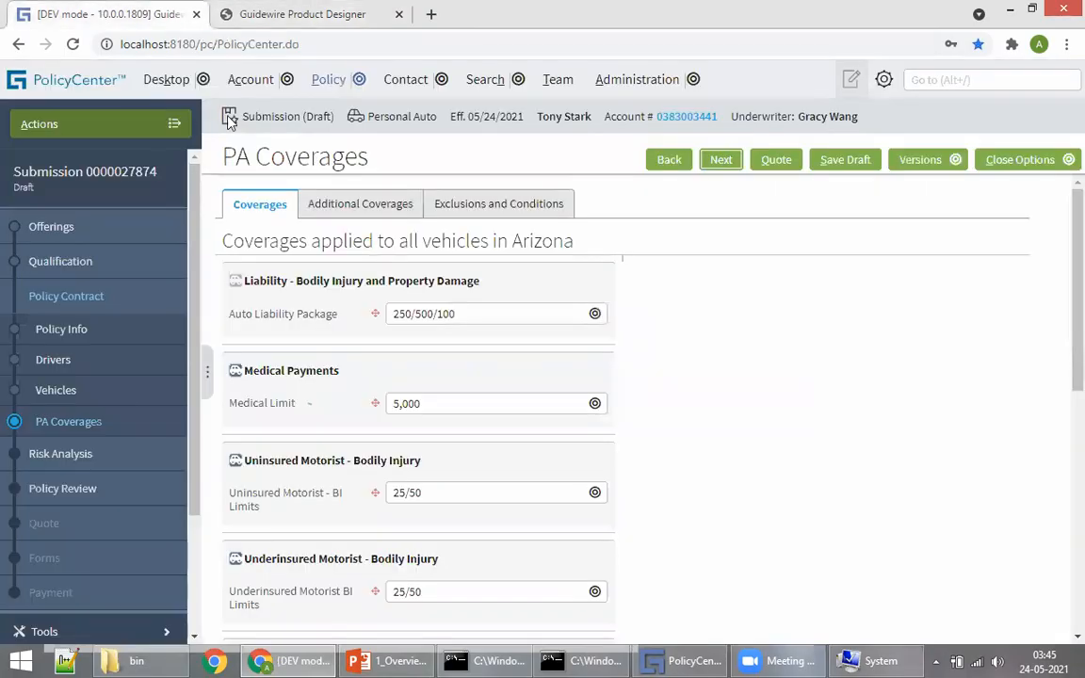
triple_click(370, 115)
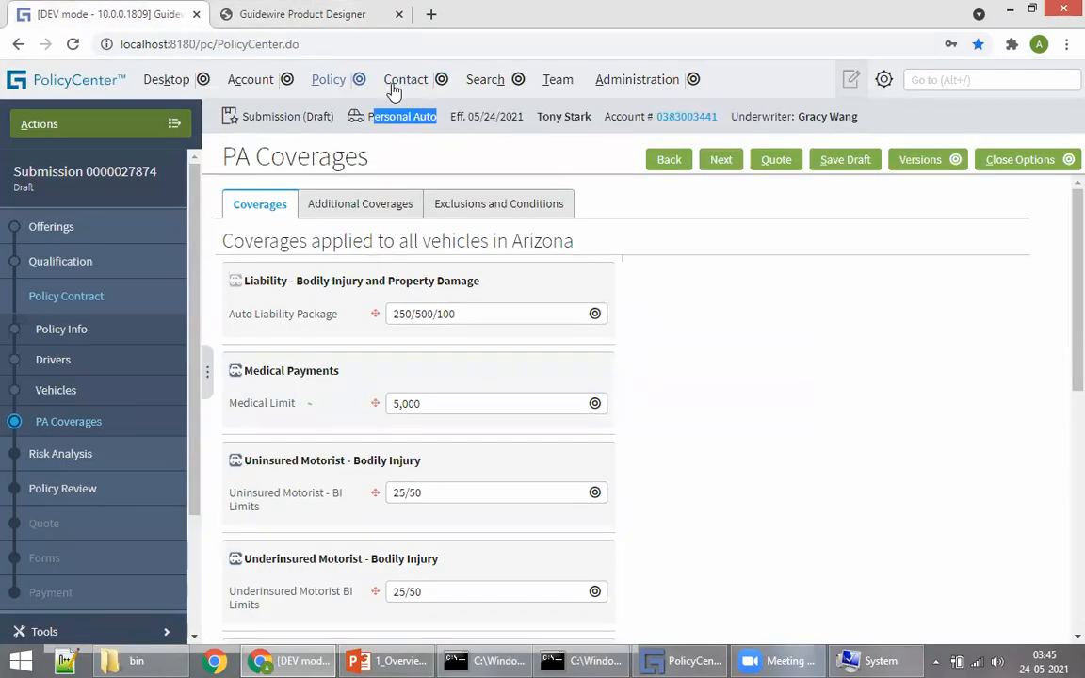
left_click(344, 15)
left_click(327, 471)
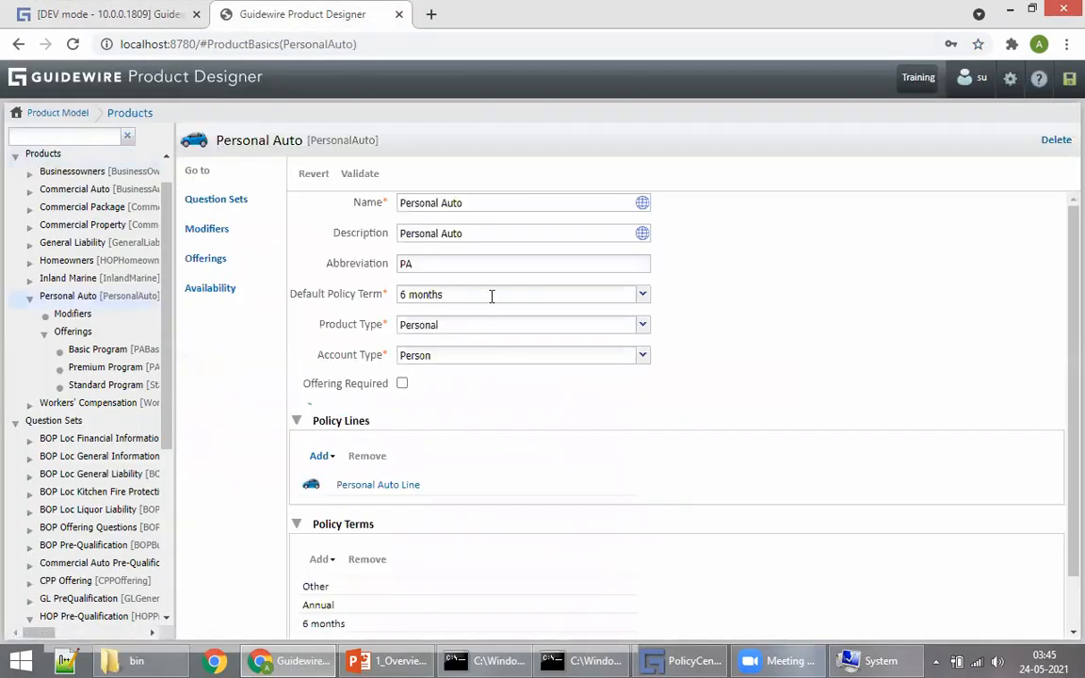
left_click(365, 486)
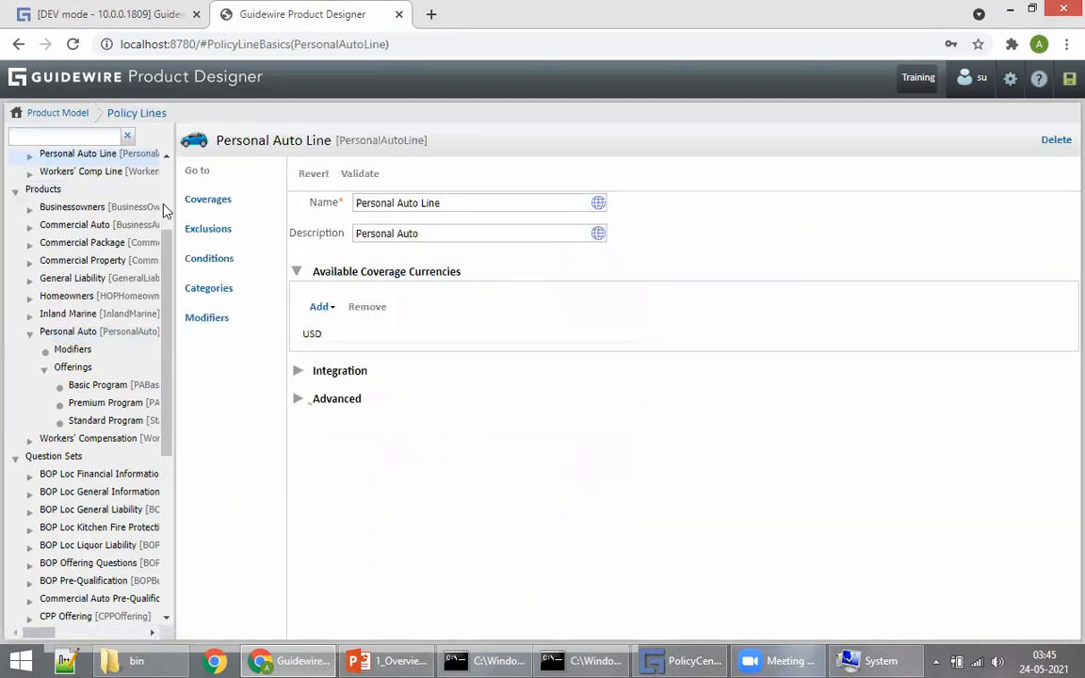
left_click(195, 209)
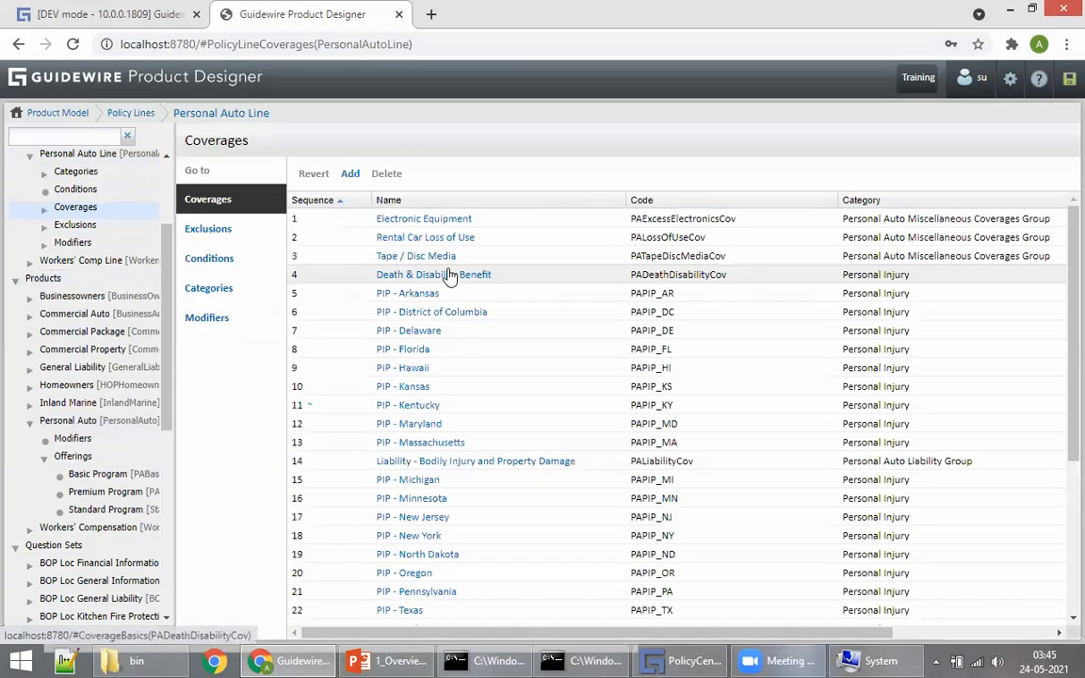
Step: Compare the Personal Auto Line coverages list with the submission's PA Coverages page
scroll(471, 301, "down", 4)
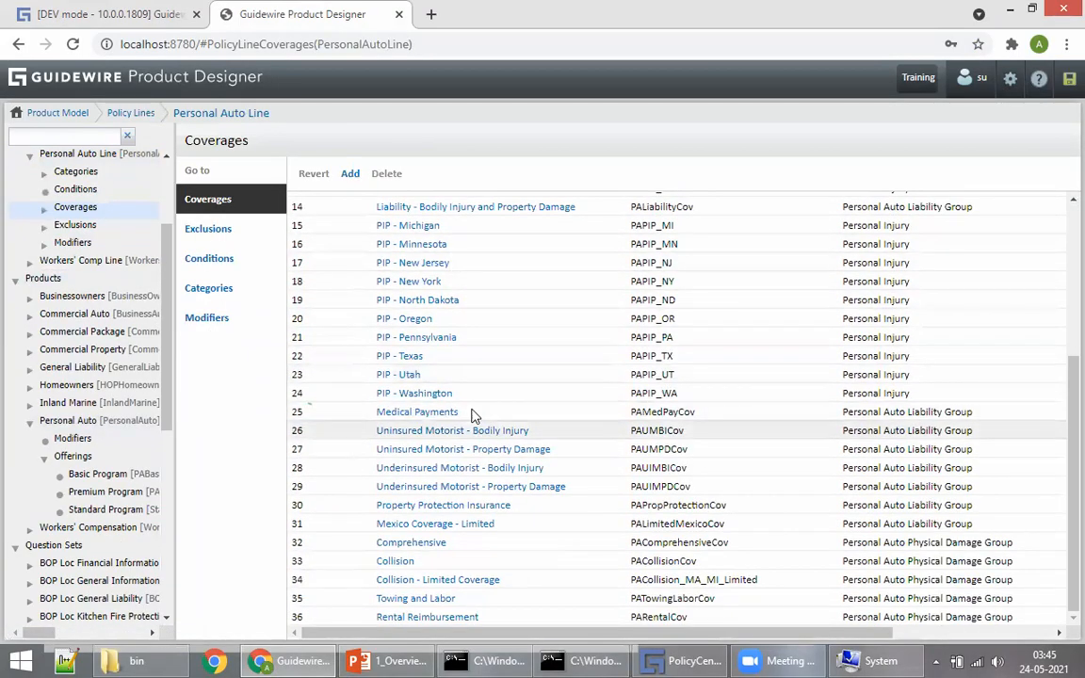
scroll(424, 301, "up", 2)
scroll(374, 189, "up", 2)
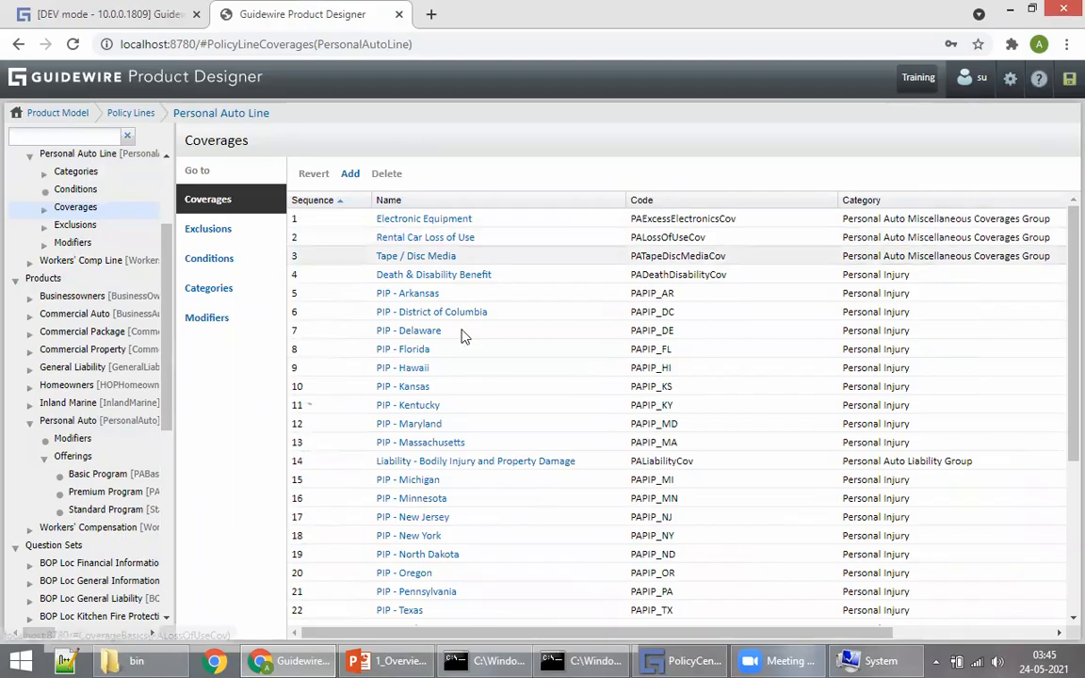
scroll(471, 344, "down", 4)
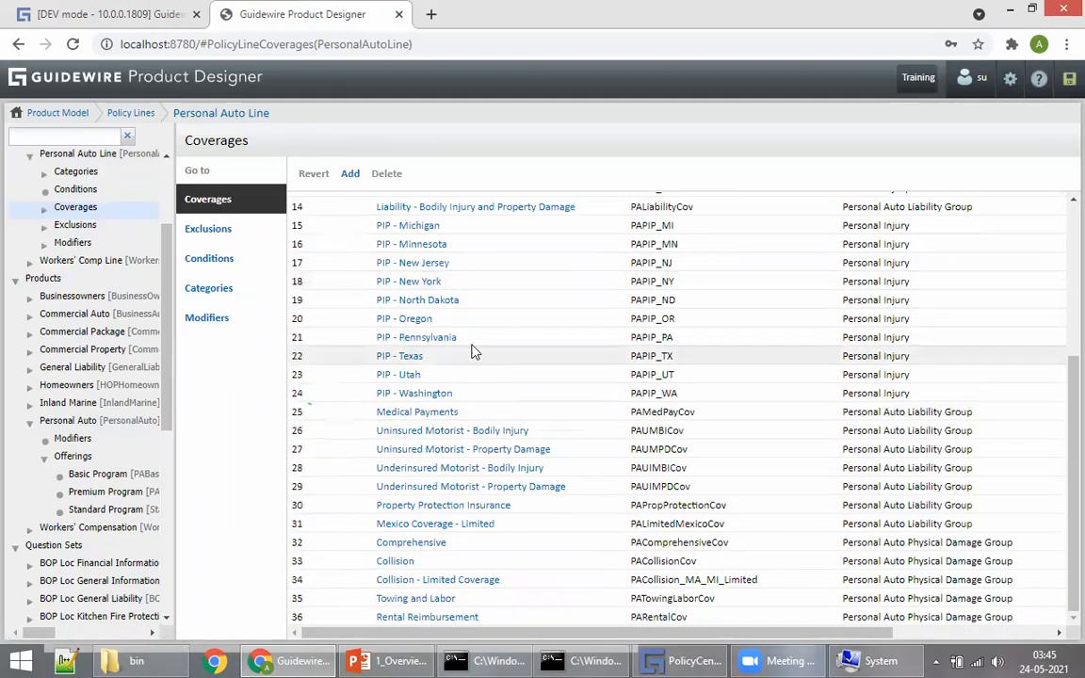
left_click(75, 14)
scroll(422, 381, "down", 5)
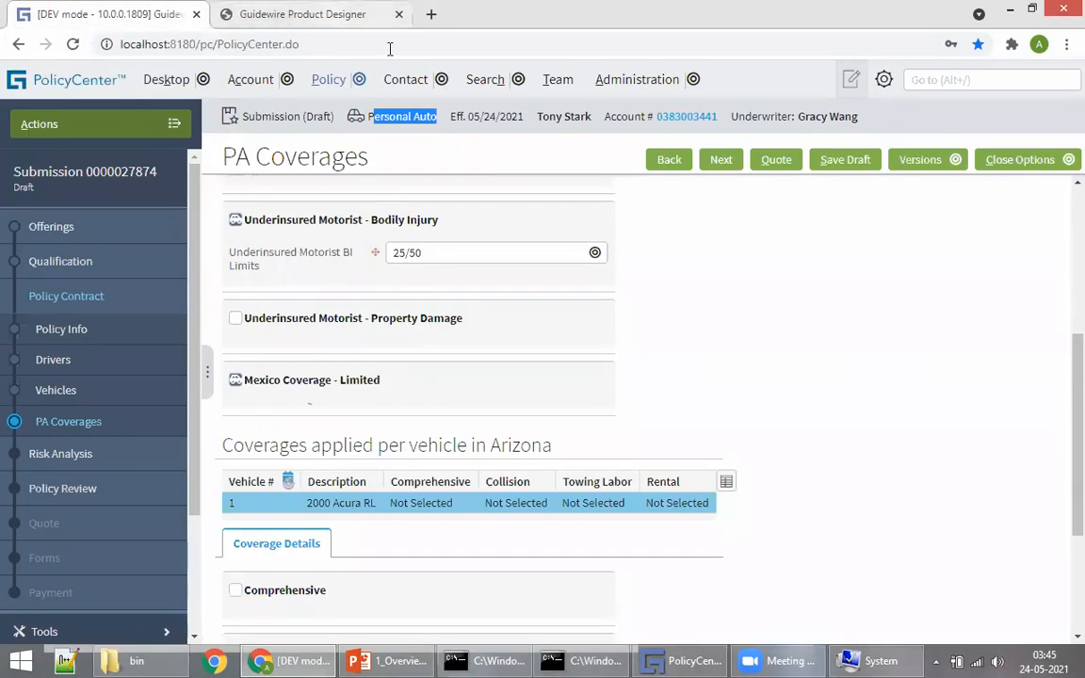
left_click(358, 14)
scroll(445, 406, "up", 4)
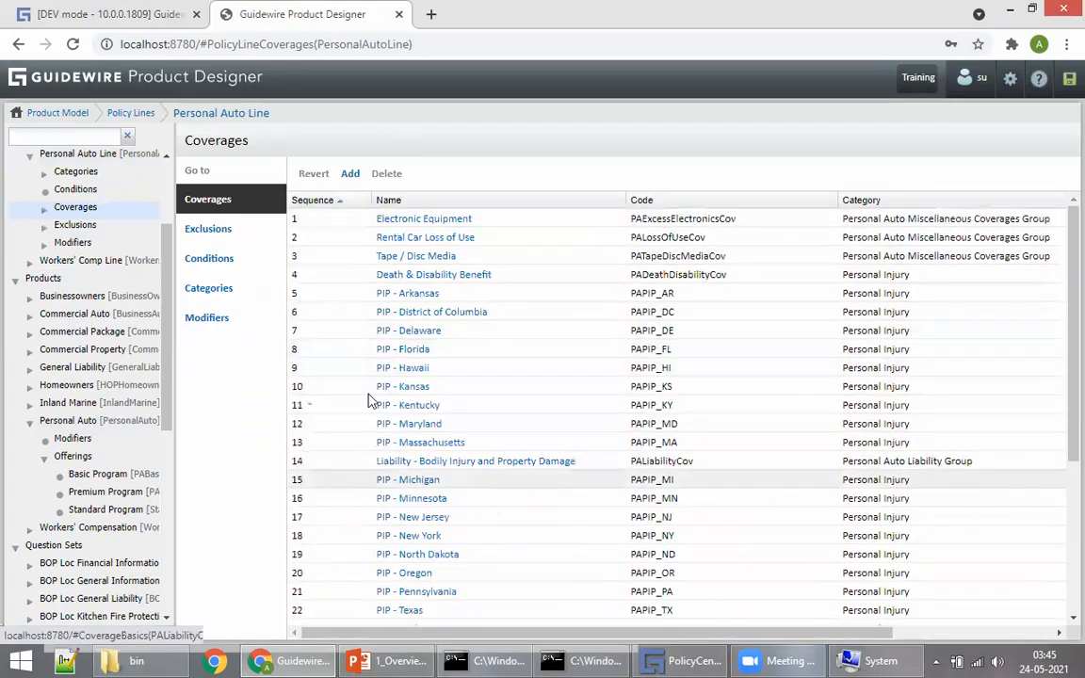
scroll(428, 331, "down", 4)
left_click(109, 14)
scroll(371, 471, "down", 3)
scroll(370, 497, "up", 5)
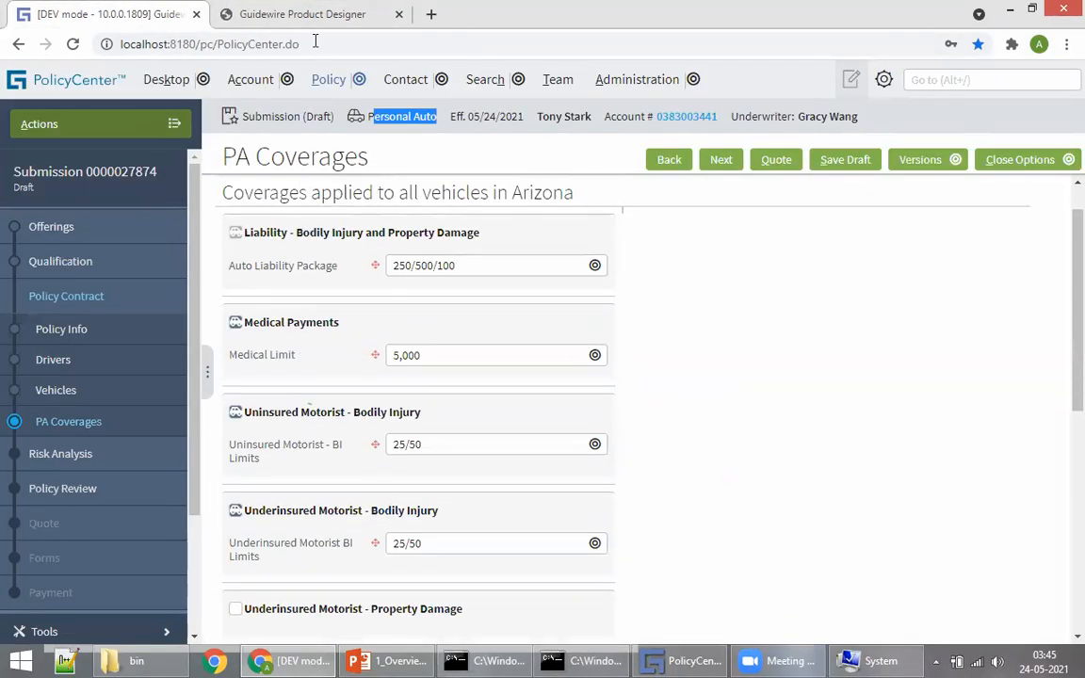
left_click(300, 14)
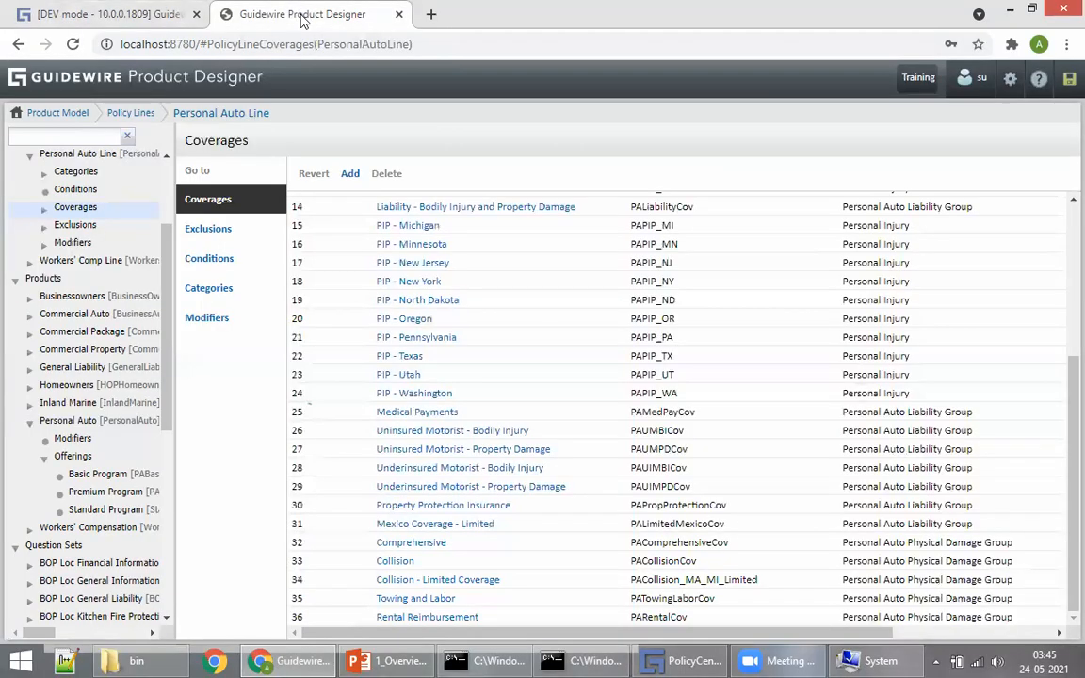
Step: Check the states where PIP - New York is available, comparing against PA Coverages
left_click(421, 287)
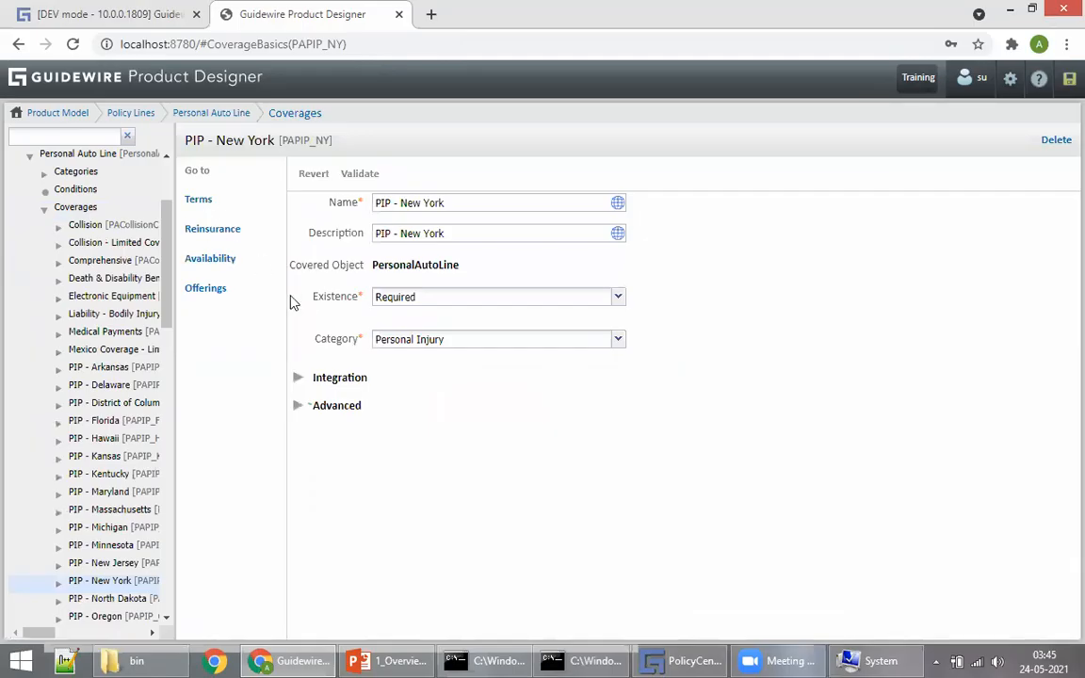
left_click(215, 260)
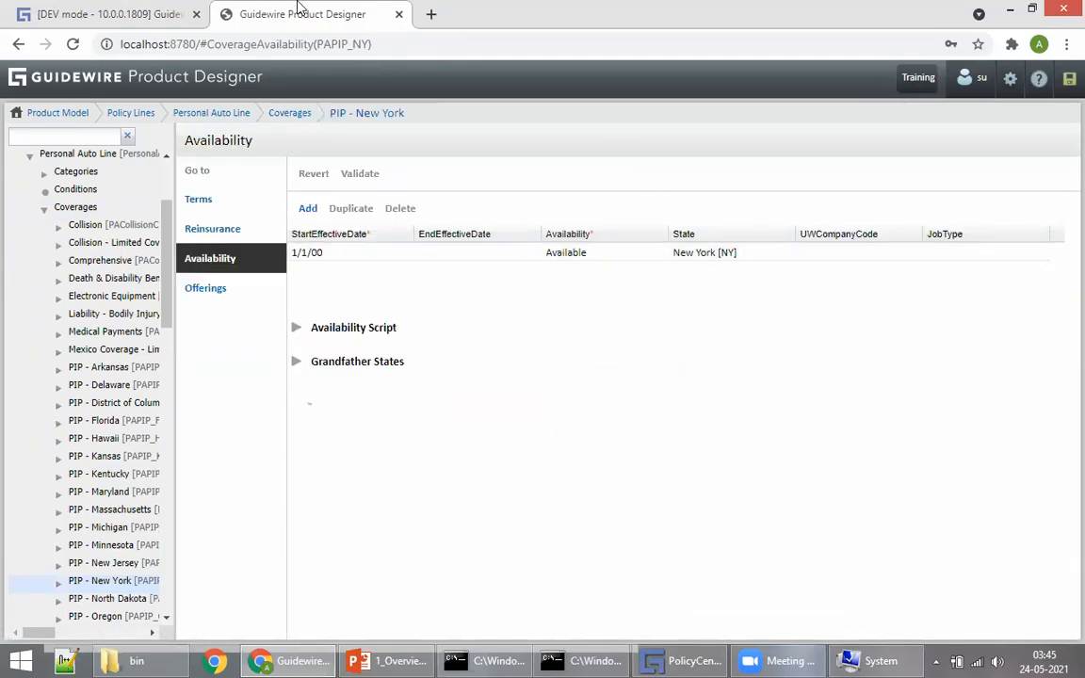
left_click(113, 14)
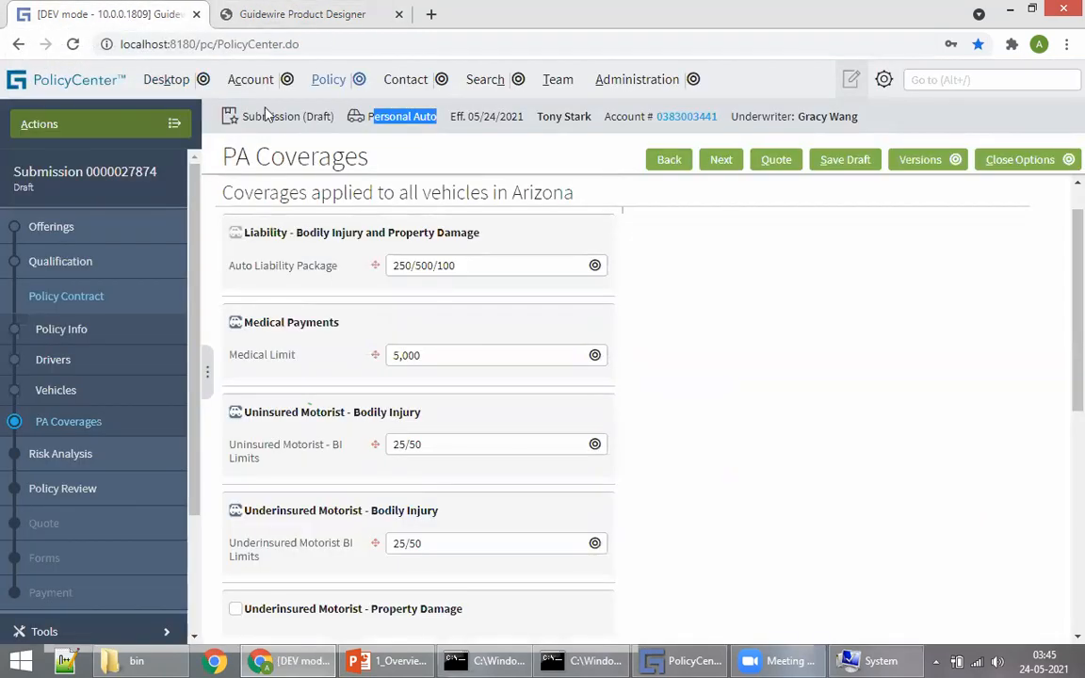
left_click(287, 16)
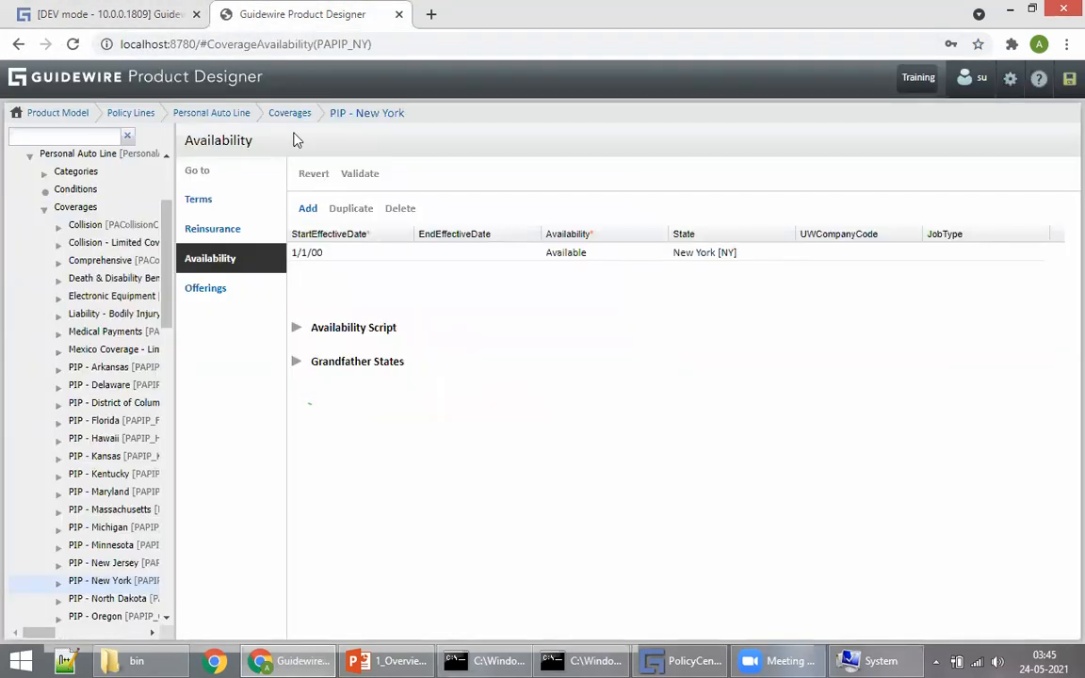
key("ctrl+Tab")
scroll(286, 431, "up", 1)
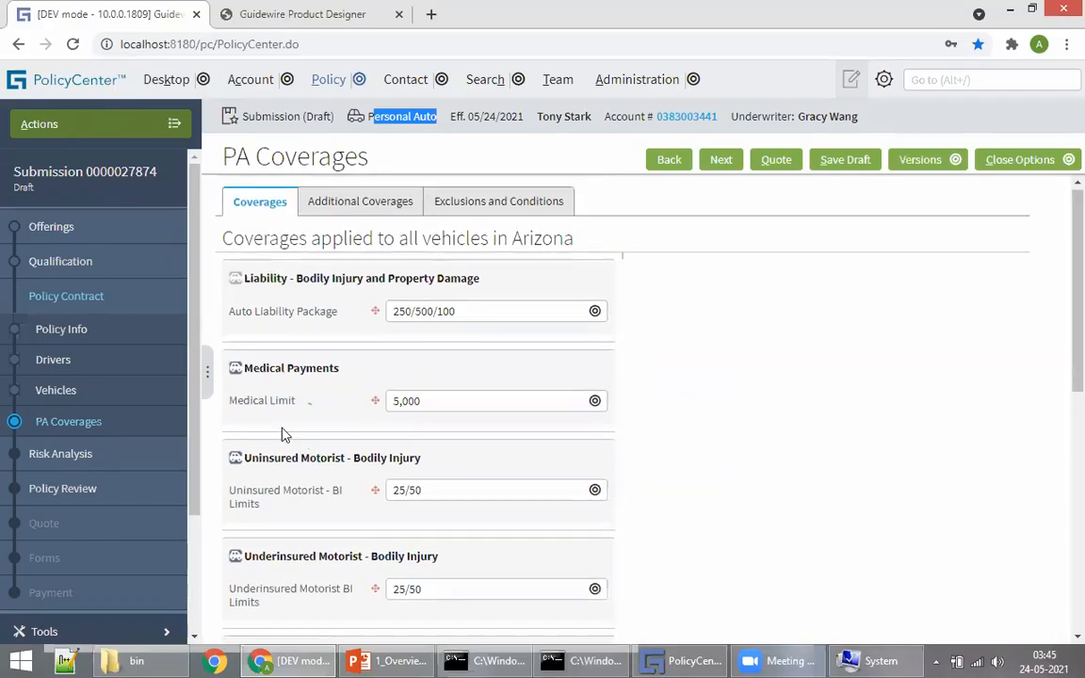
scroll(266, 218, "down", 3)
left_click_drag(242, 201, 324, 202)
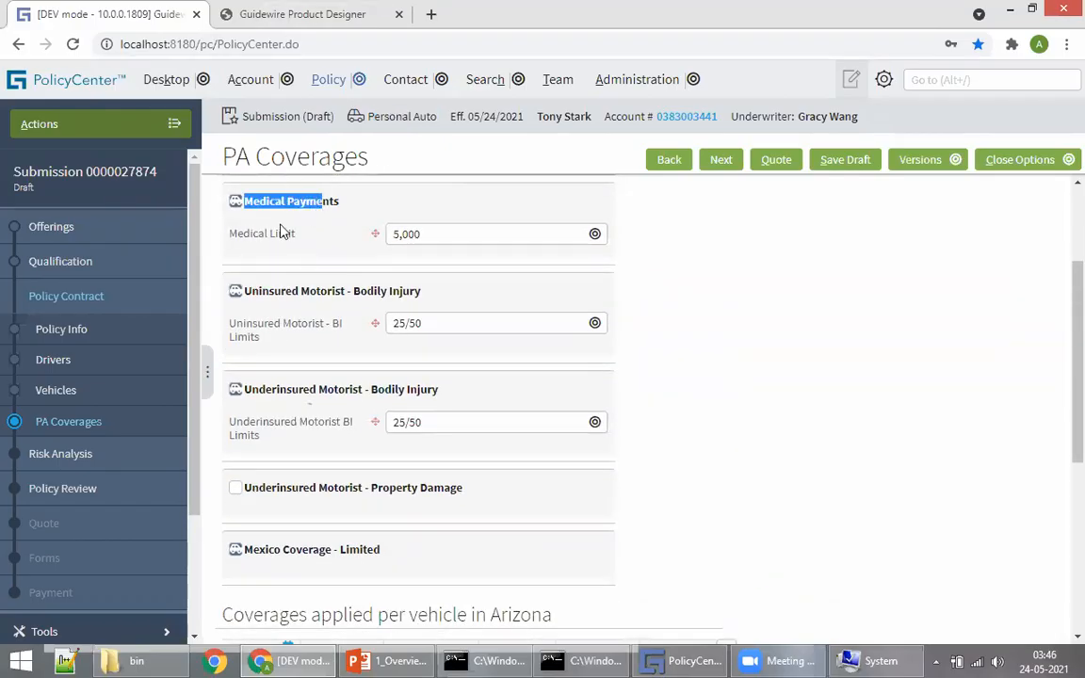
left_click(301, 16)
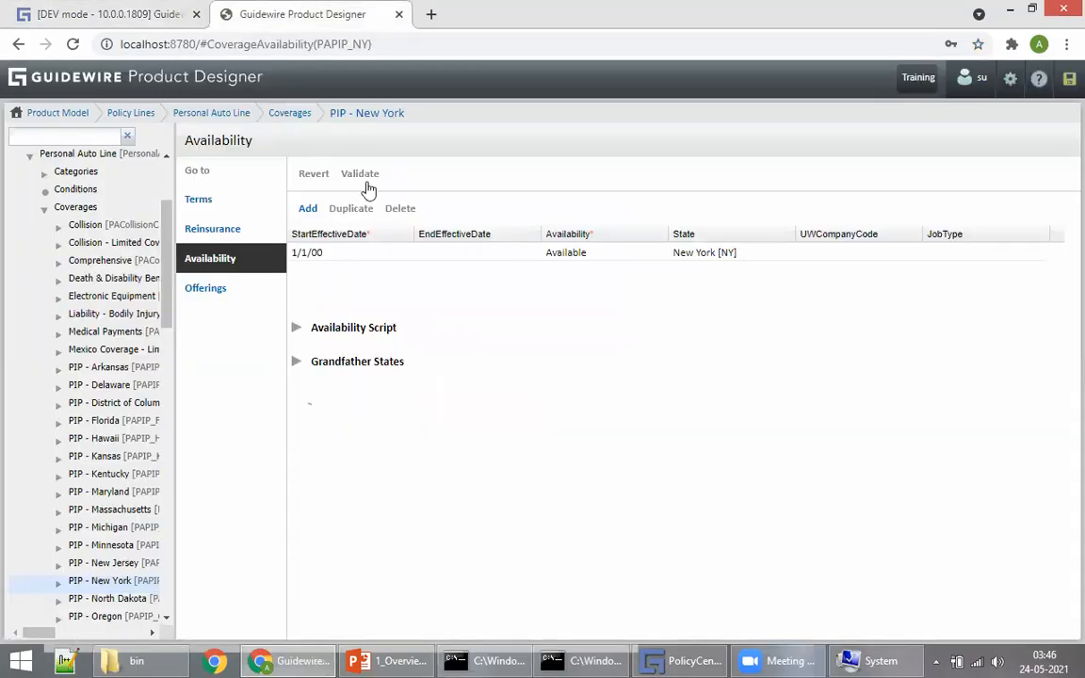
Step: Check Medical Payments availability (Available from 1/1/00), ending on PA Coverages showing 5,000
left_click(285, 111)
scroll(428, 301, "down", 2)
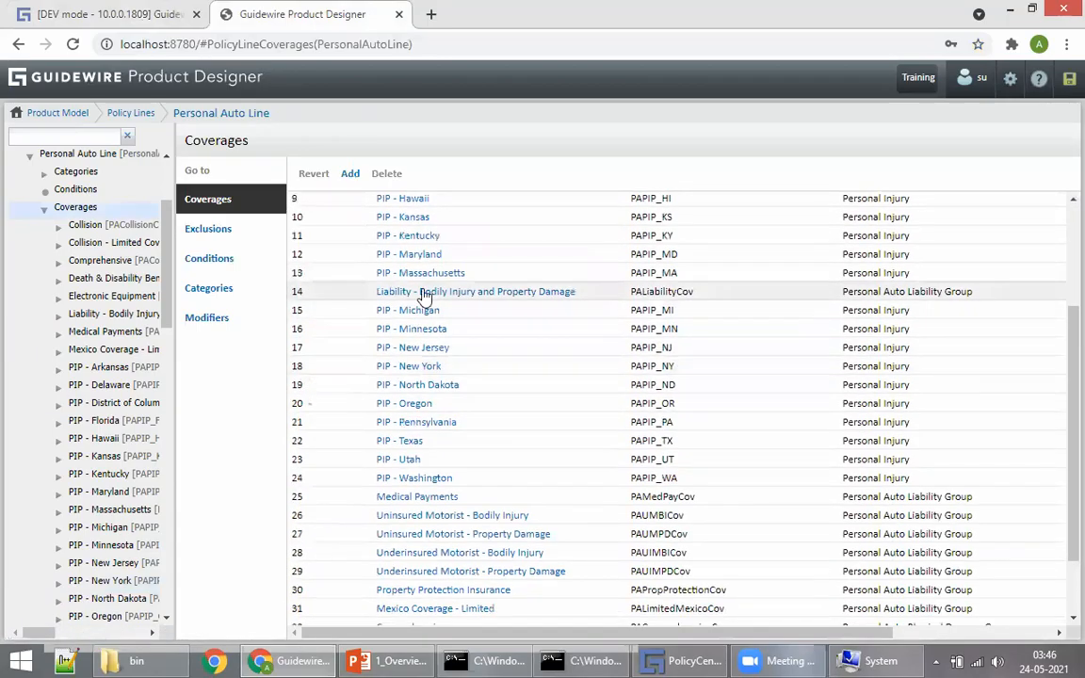
left_click(435, 498)
left_click(201, 262)
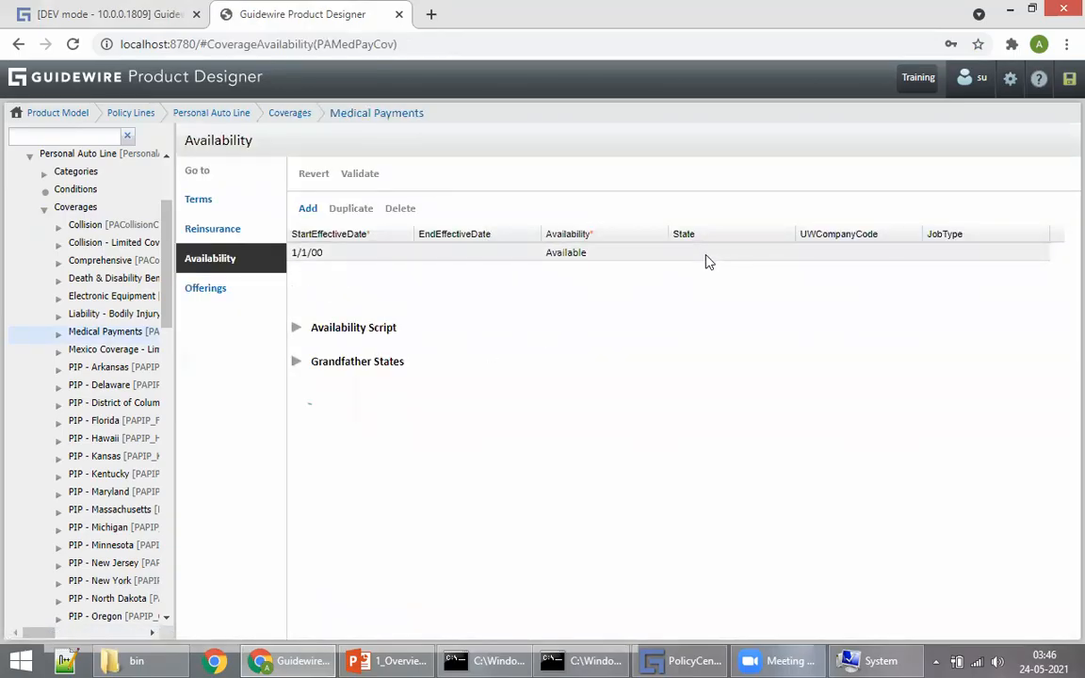
left_click(162, 15)
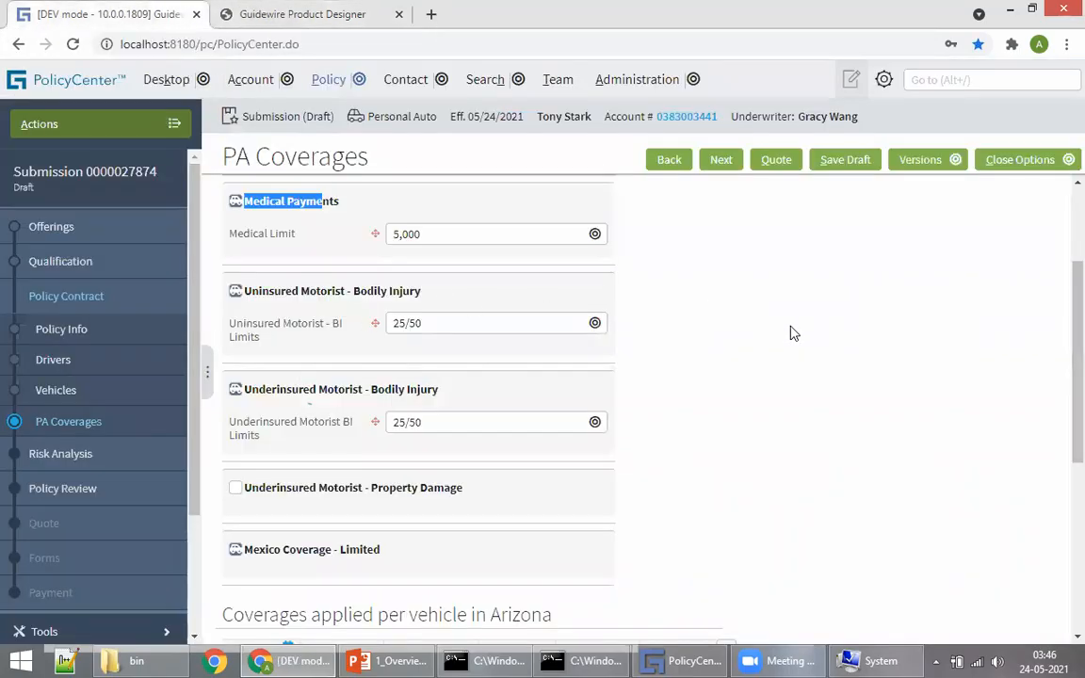
left_click(489, 213)
scroll(325, 382, "up", 3)
scroll(330, 353, "down", 5)
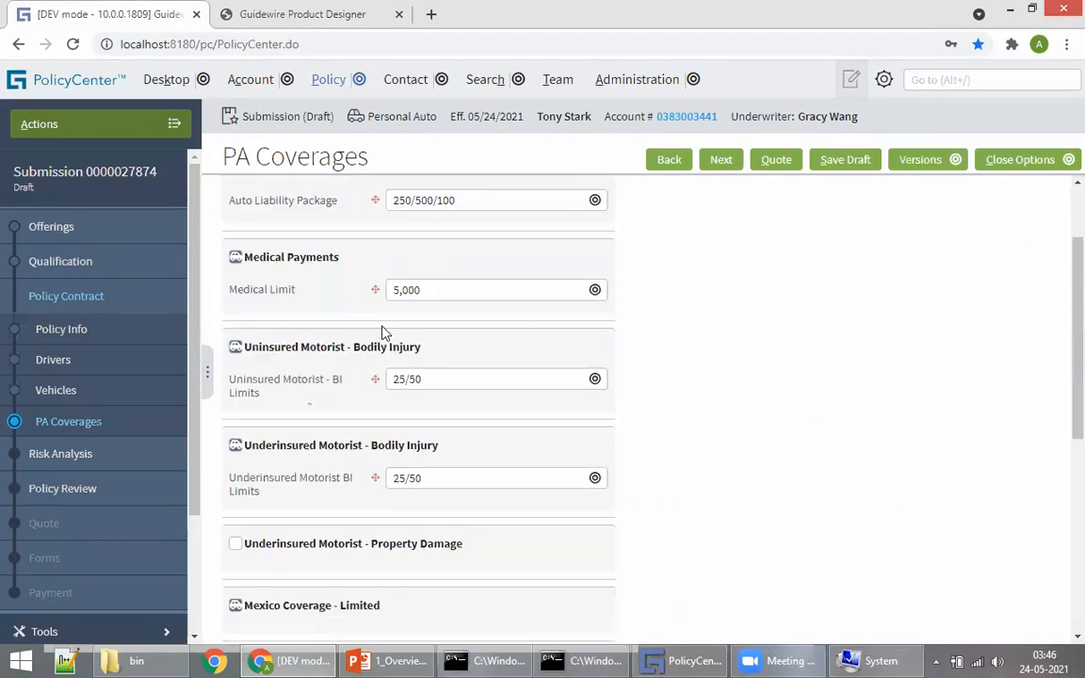
scroll(358, 292, "up", 5)
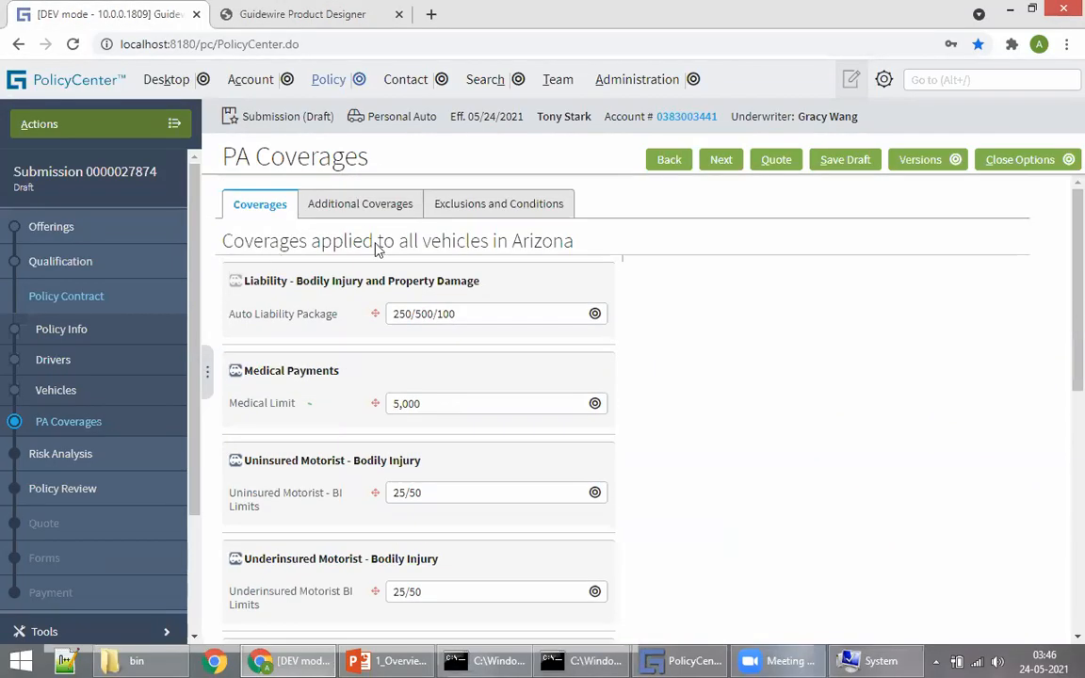
left_click(279, 21)
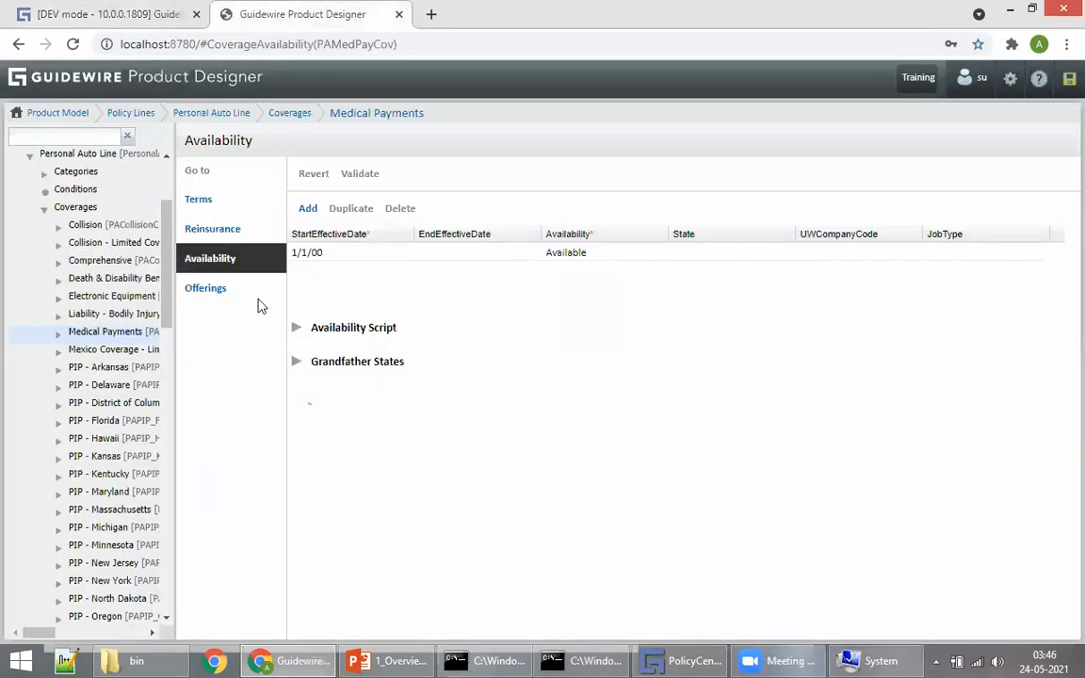
left_click(292, 115)
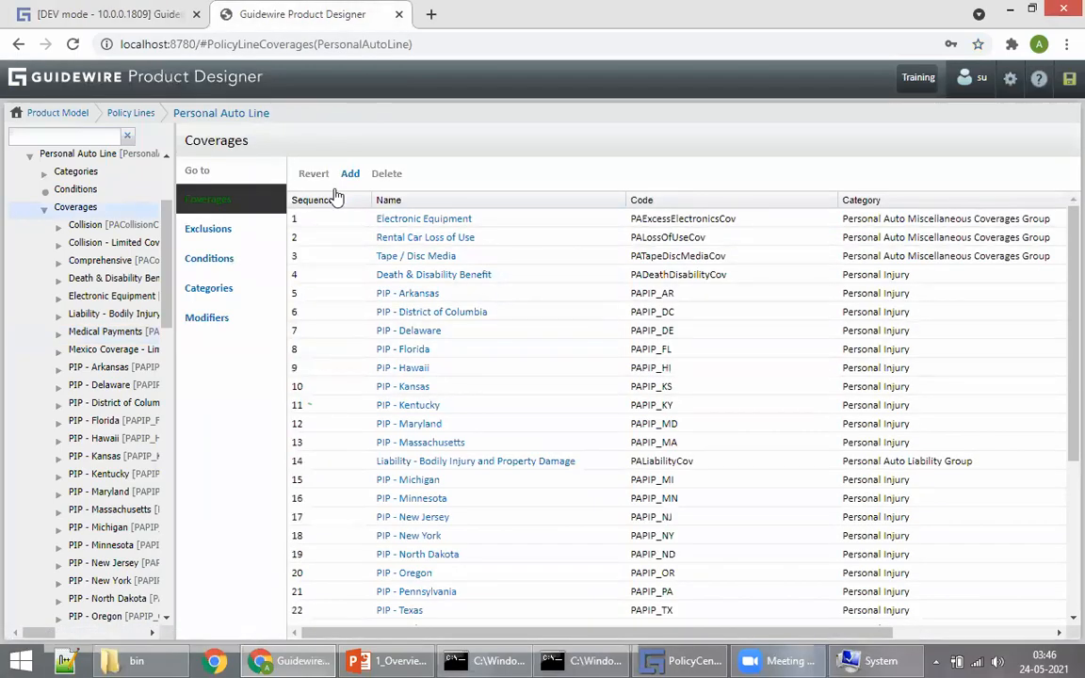
left_click(94, 19)
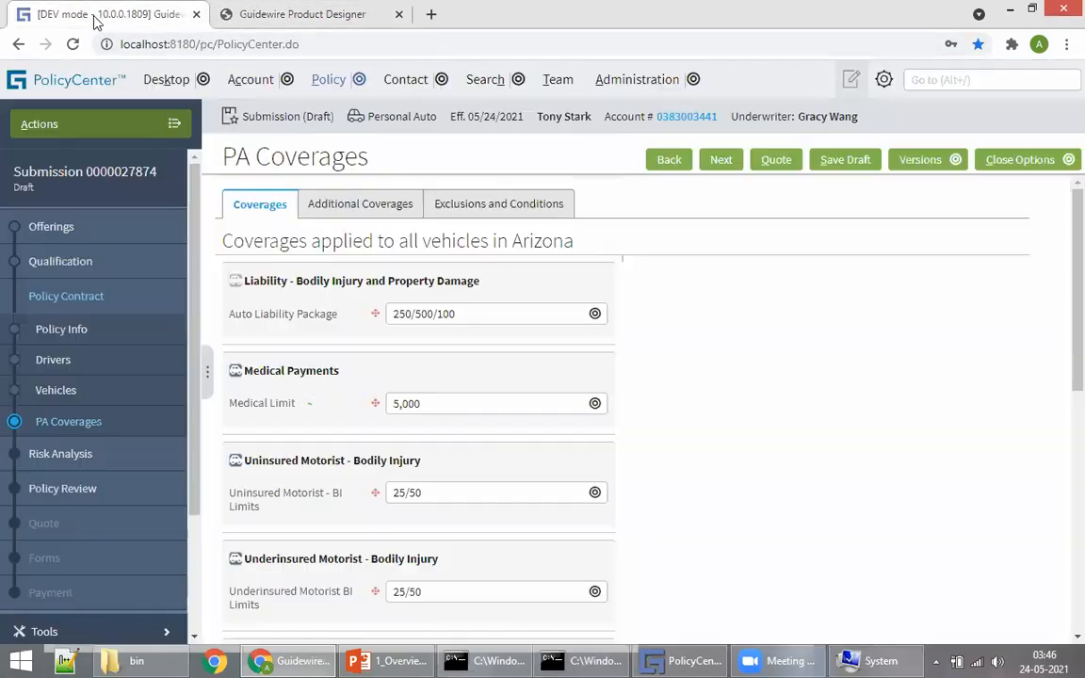
Step: Change the Medical Payments Medical Limit from 5,000 to 20,000
left_click(441, 316)
left_click(663, 369)
left_click(459, 403)
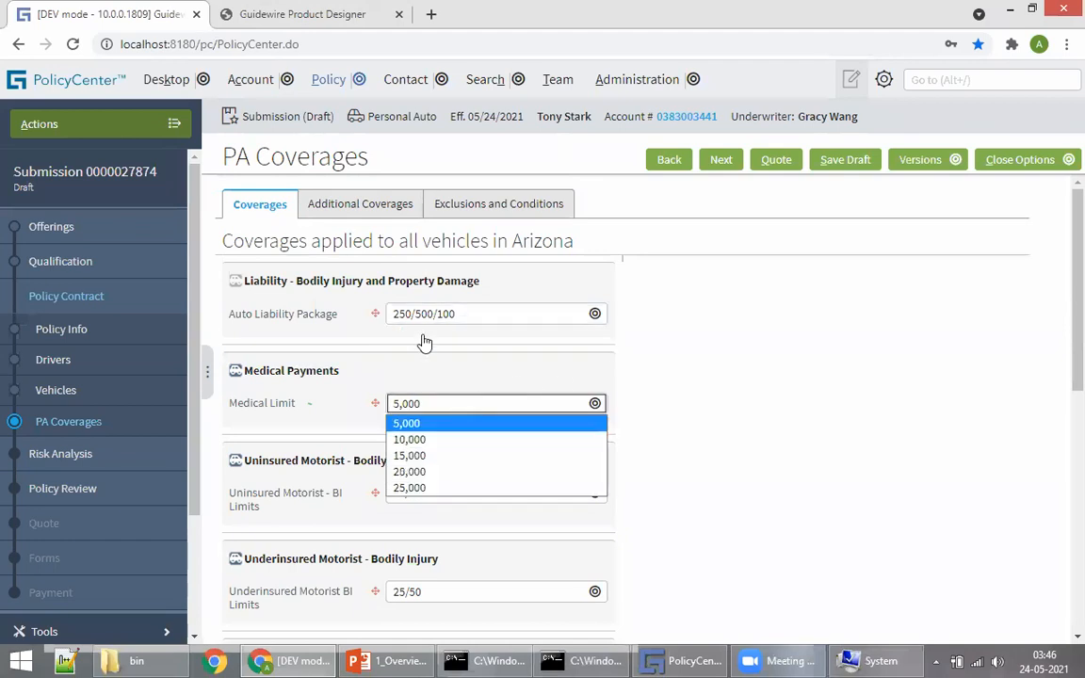
left_click(796, 428)
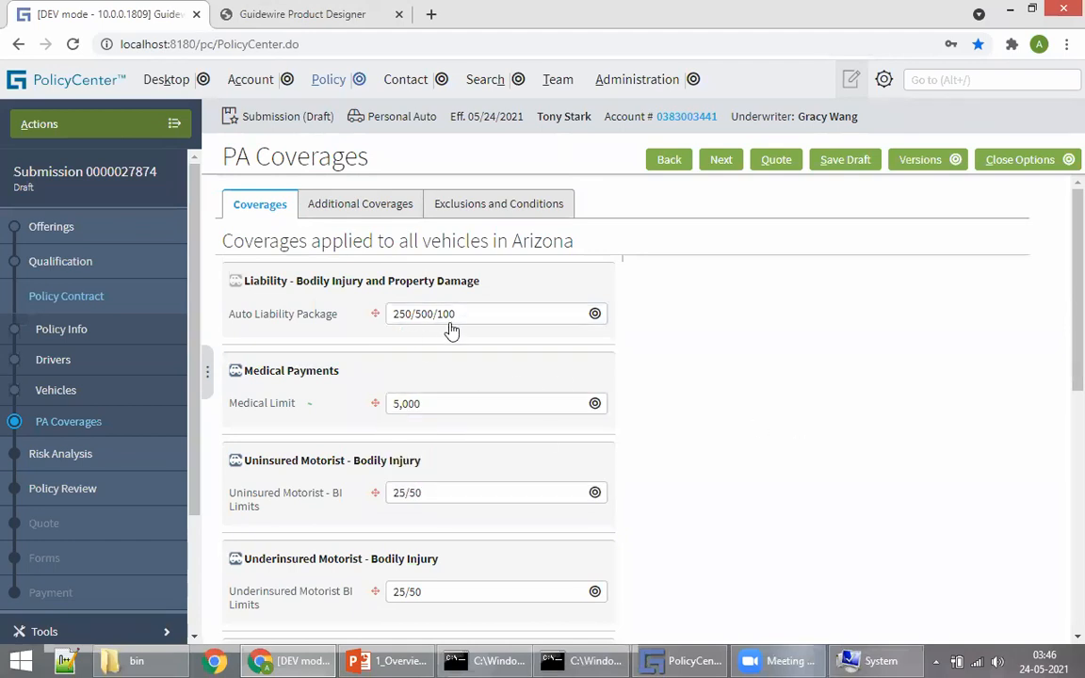
left_click(431, 405)
left_click(434, 442)
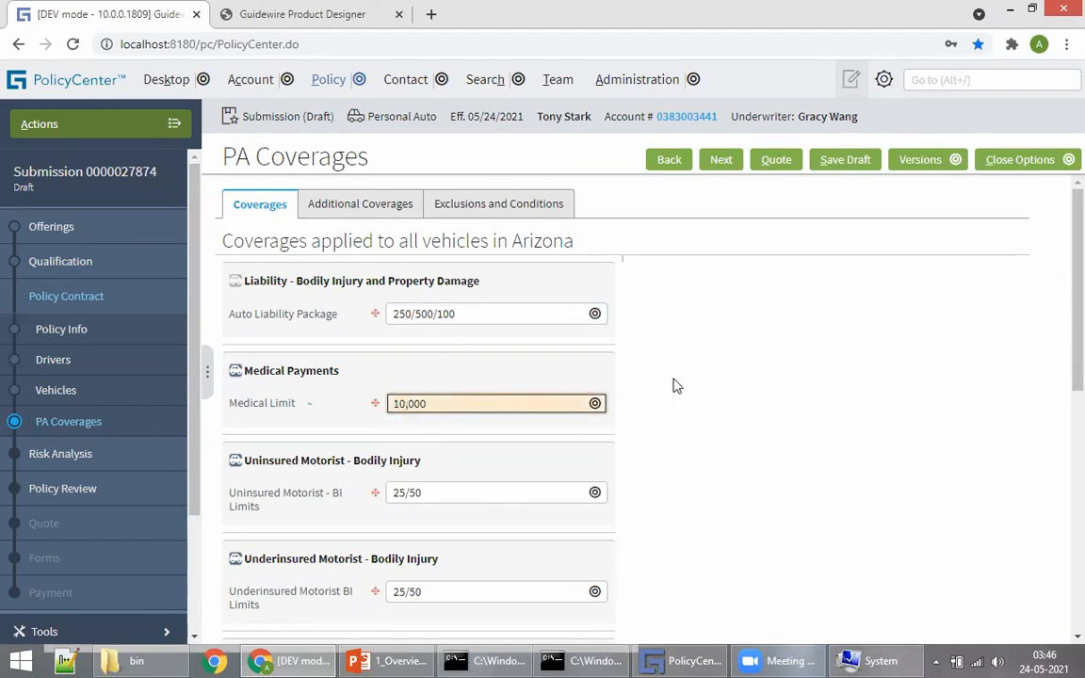
left_click(415, 411)
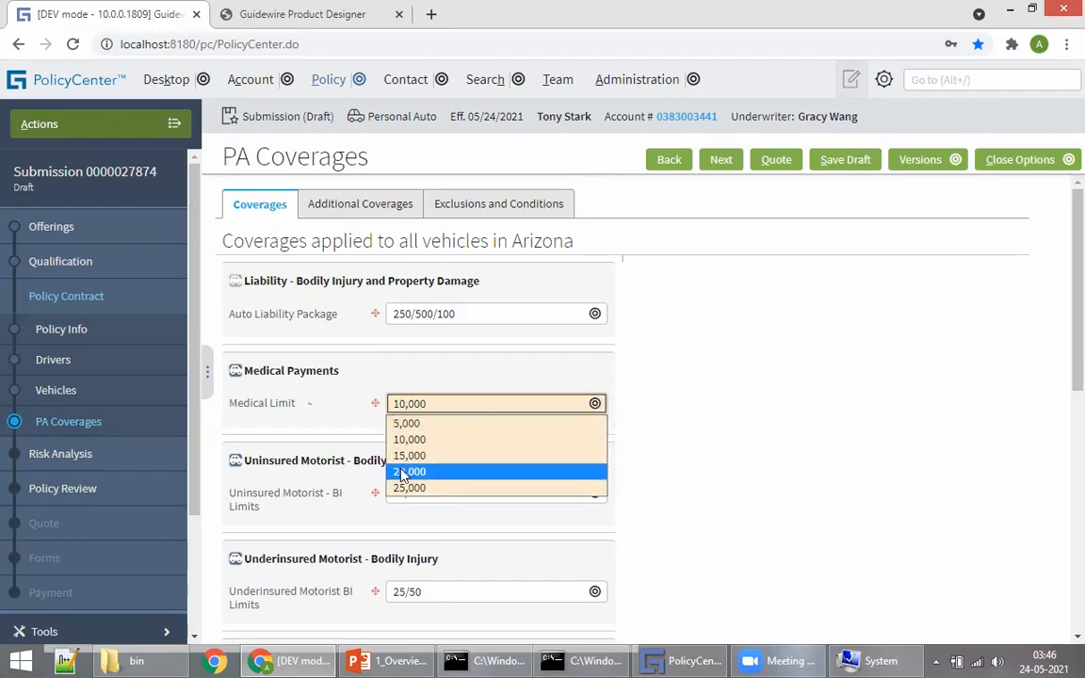
left_click(414, 471)
left_click(743, 463)
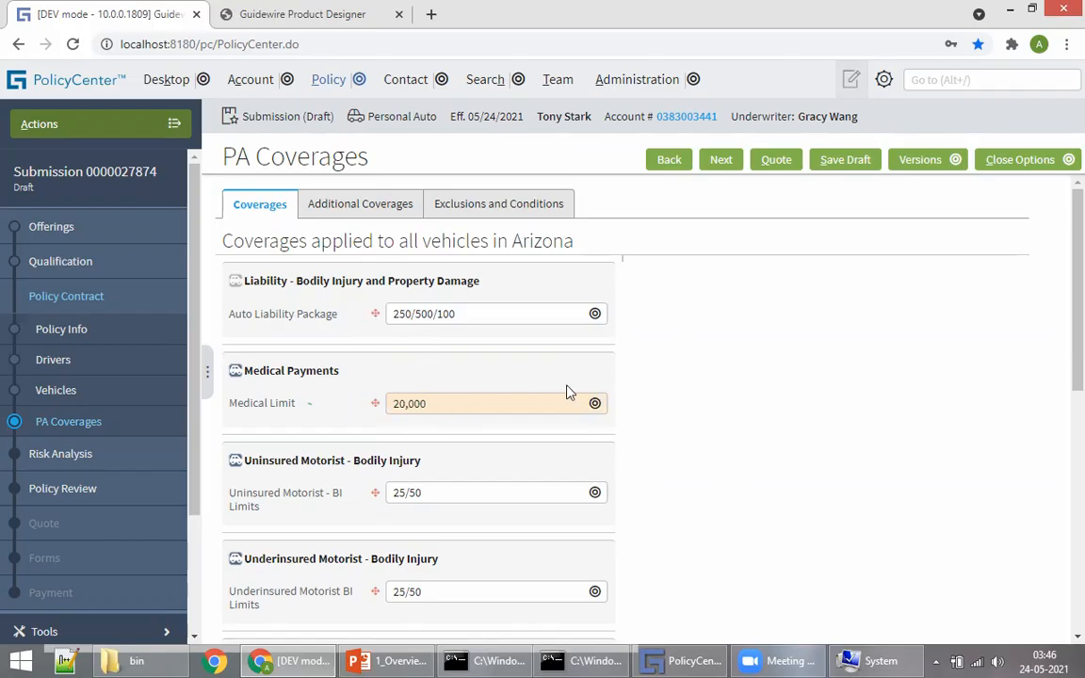
Step: Advance the submission to Risk Analysis, which shows no underwriting issues identified
scroll(744, 388, "down", 2)
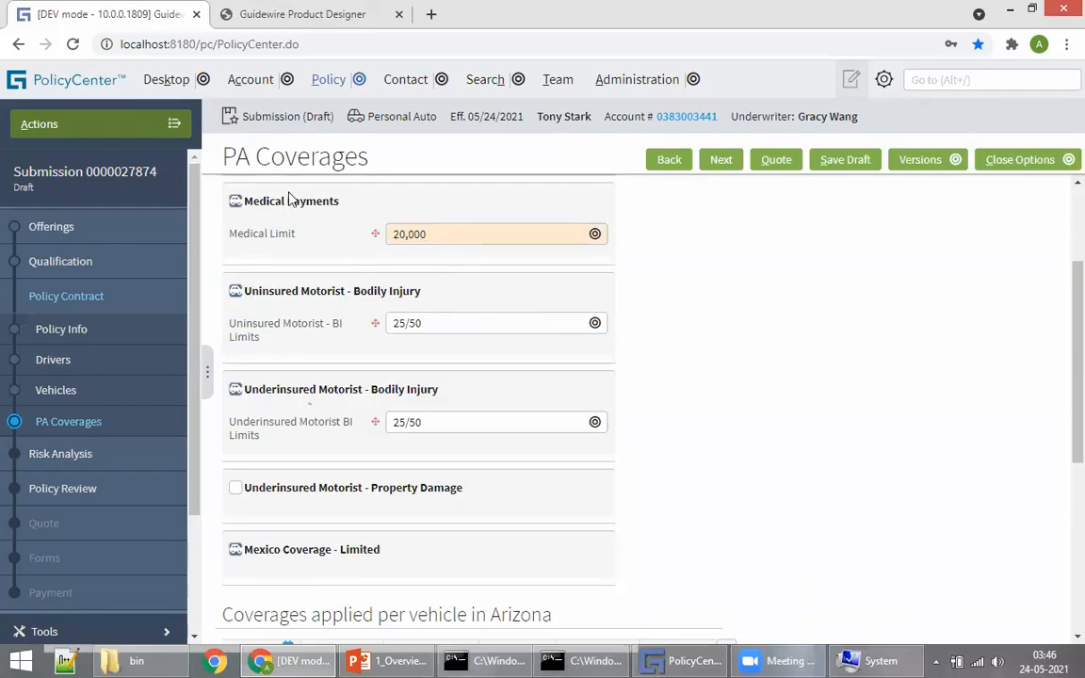
scroll(358, 280, "up", 2)
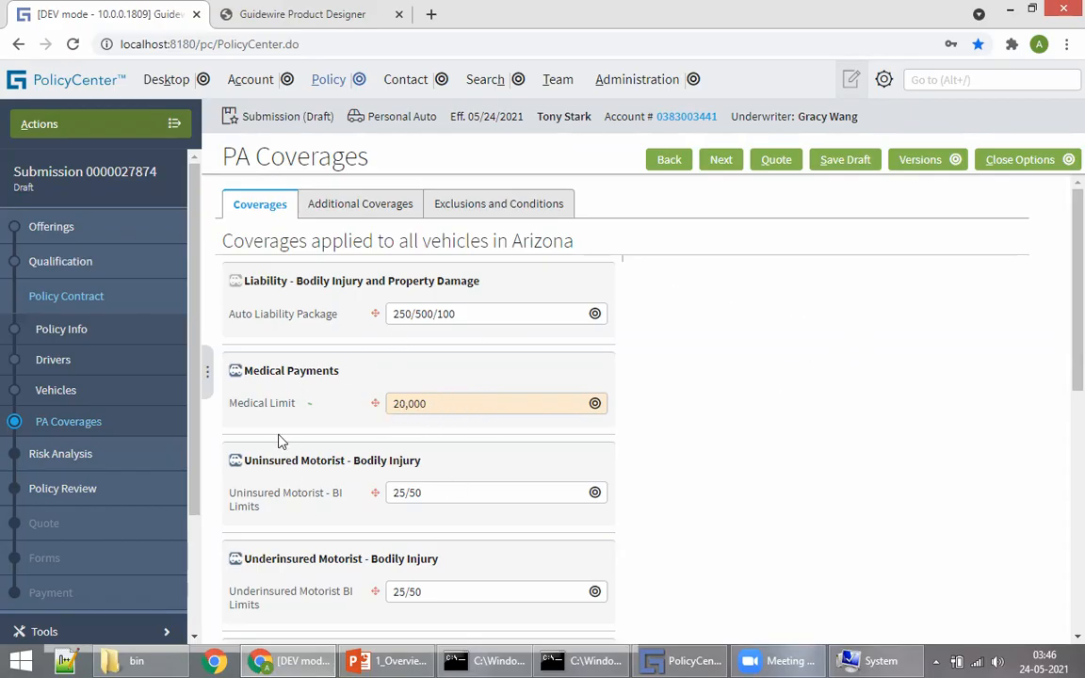
left_click(719, 160)
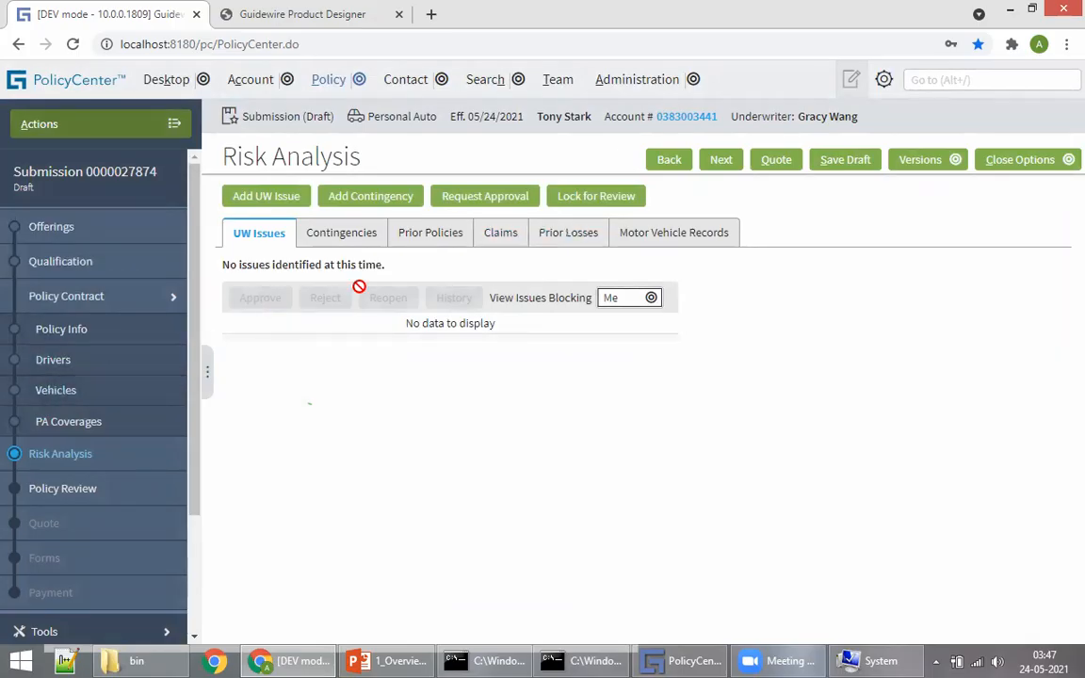
left_click(720, 160)
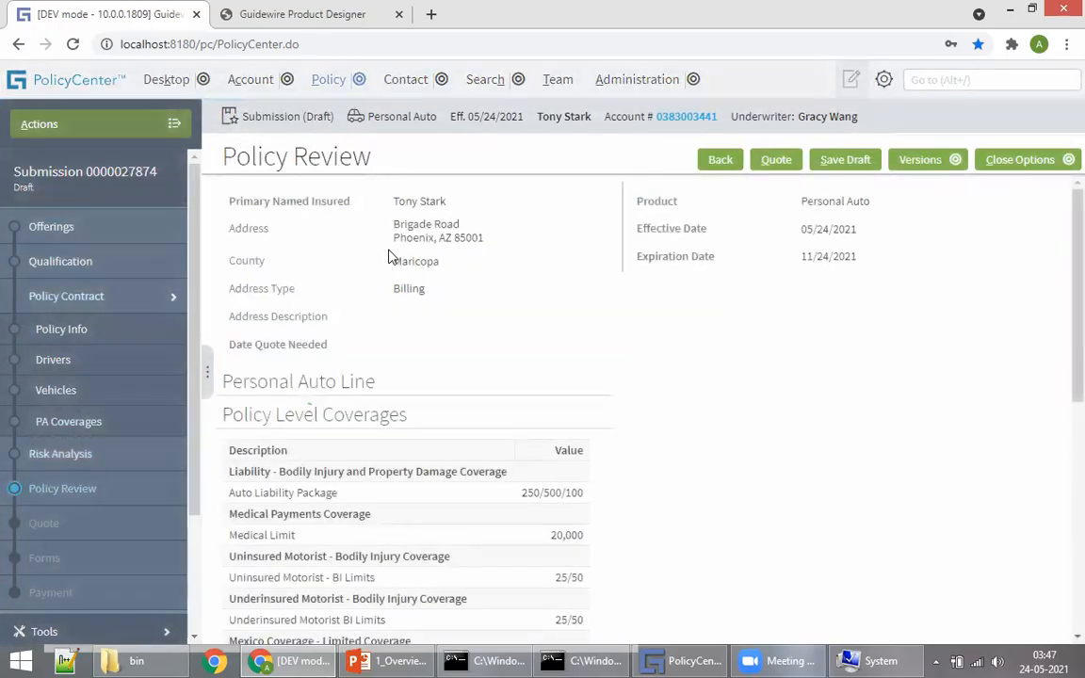
scroll(411, 368, "down", 3)
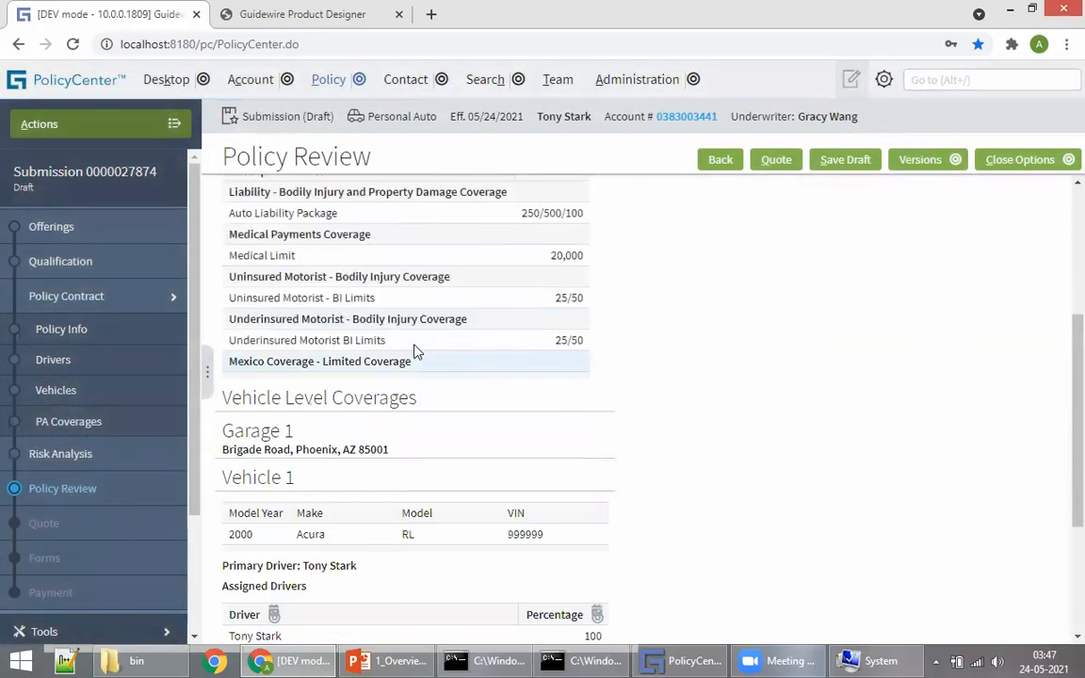
scroll(565, 358, "up", 3)
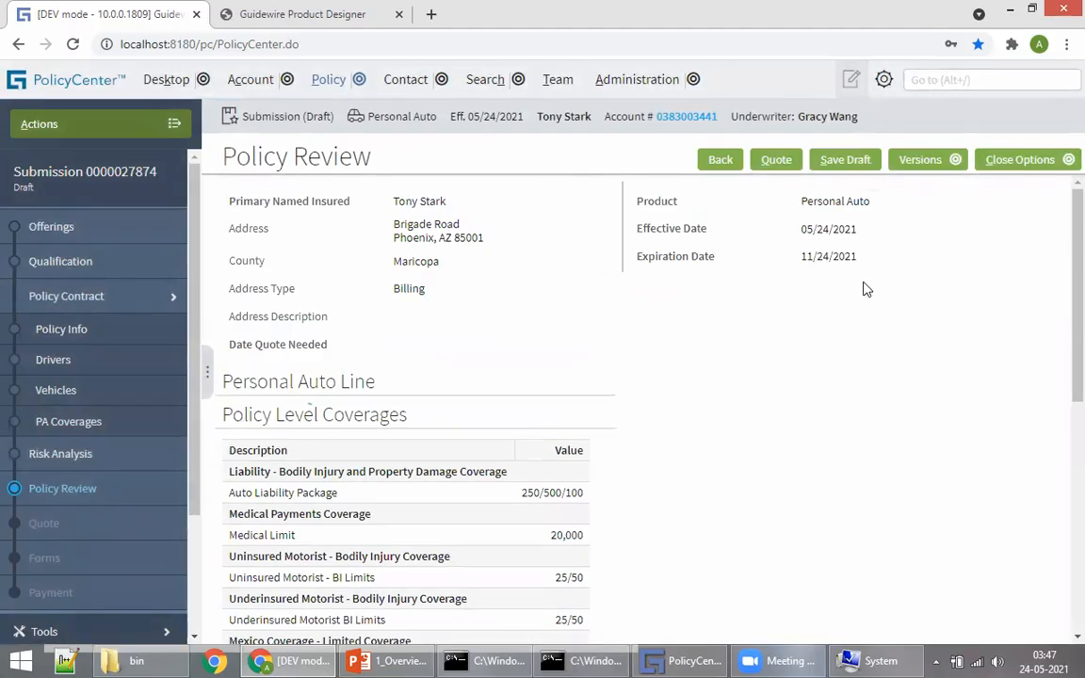
scroll(554, 291, "down", 5)
scroll(565, 383, "up", 5)
scroll(380, 255, "down", 5)
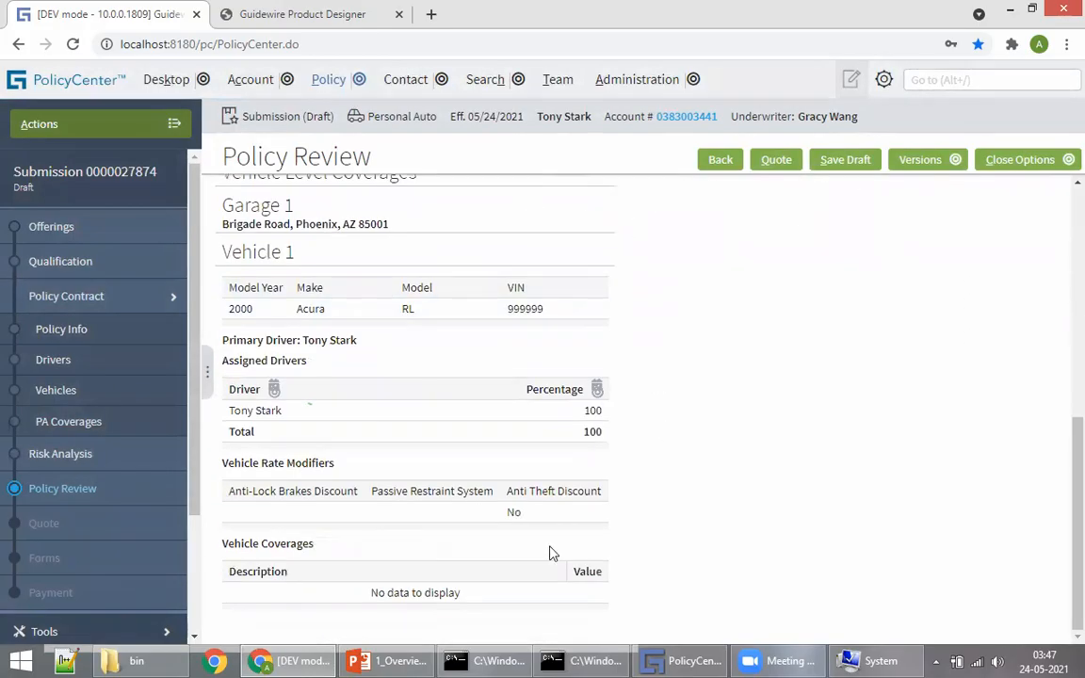
scroll(381, 403, "up", 5)
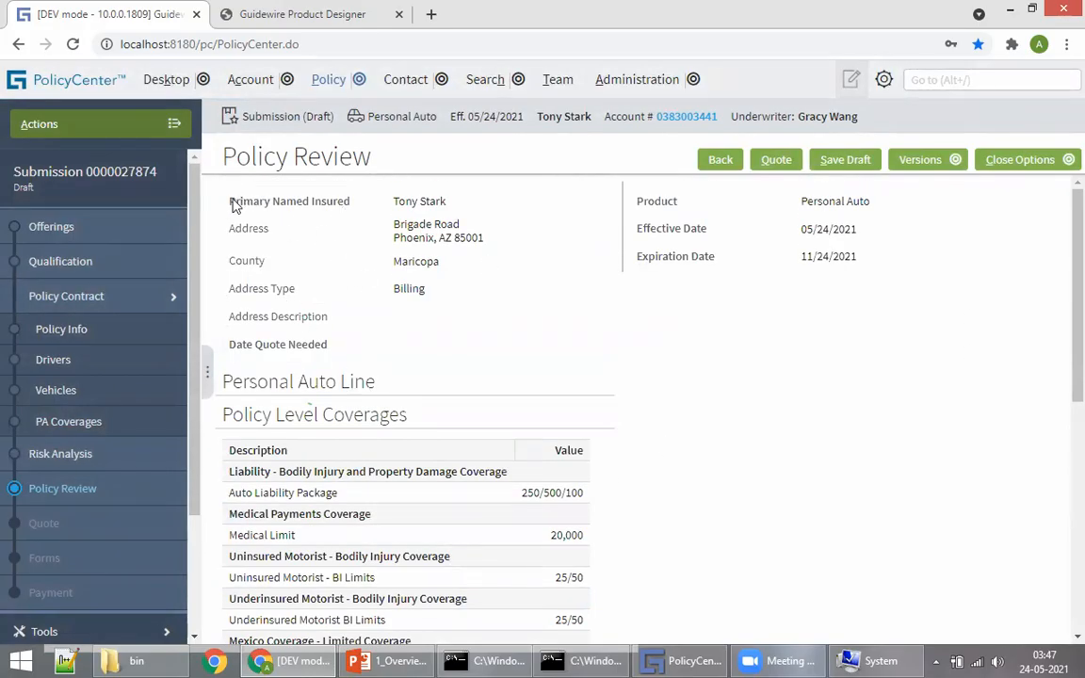
left_click_drag(235, 201, 429, 229)
left_click_drag(672, 216, 711, 235)
left_click(686, 285)
scroll(473, 424, "down", 5)
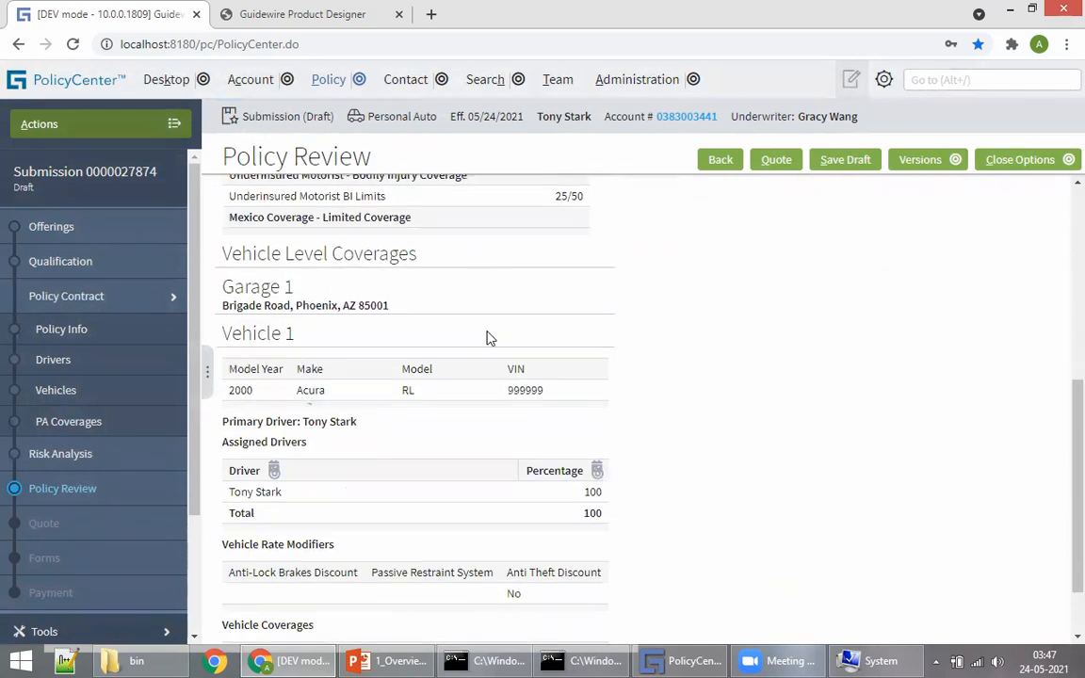
scroll(477, 504, "down", 2)
scroll(337, 281, "up", 7)
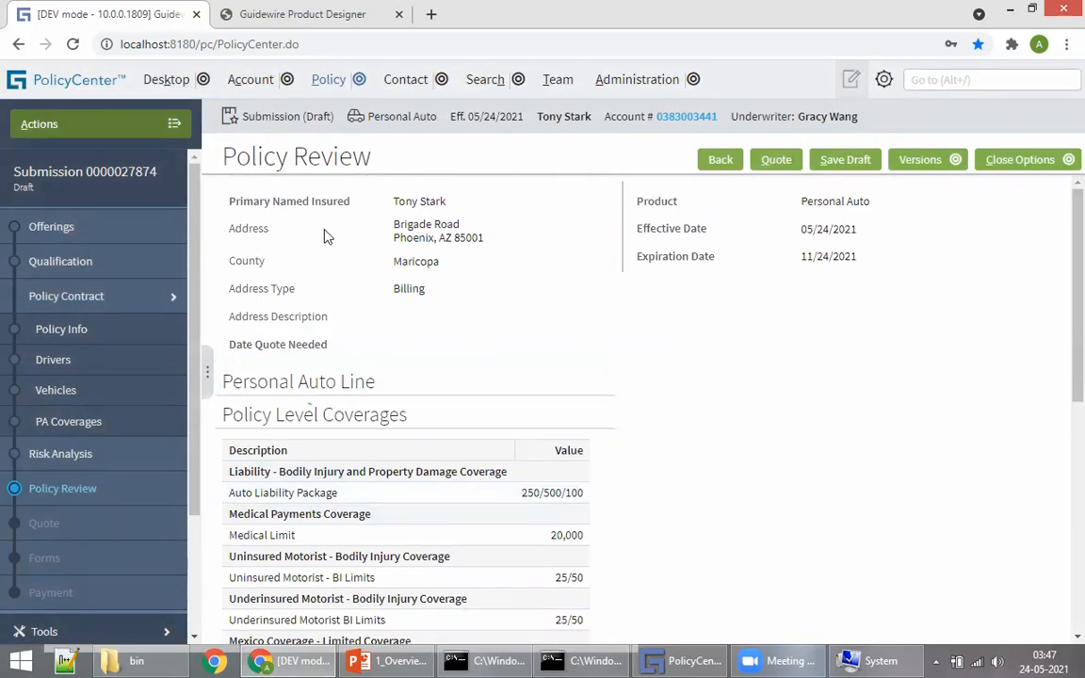
scroll(652, 404, "down", 6)
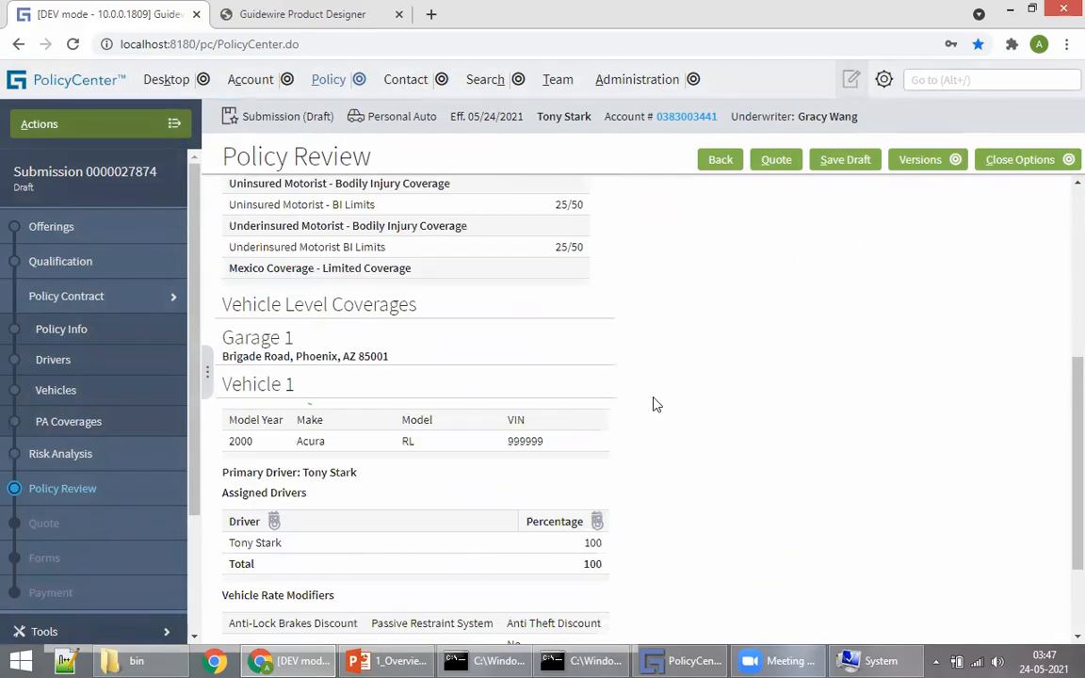
scroll(648, 477, "up", 6)
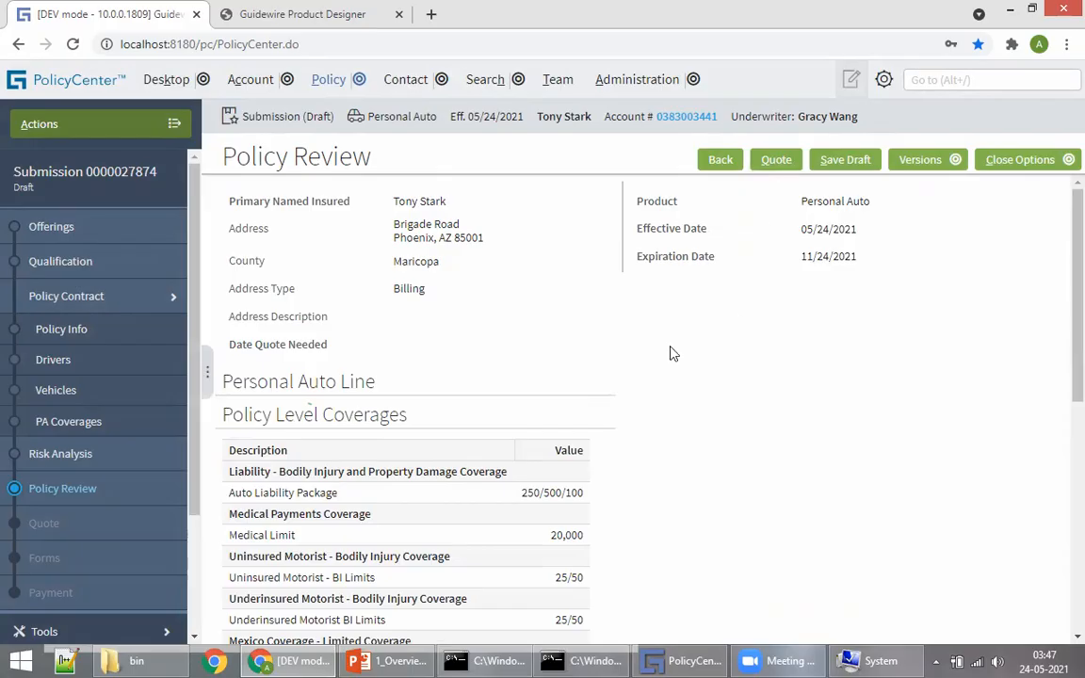
scroll(312, 521, "down", 4)
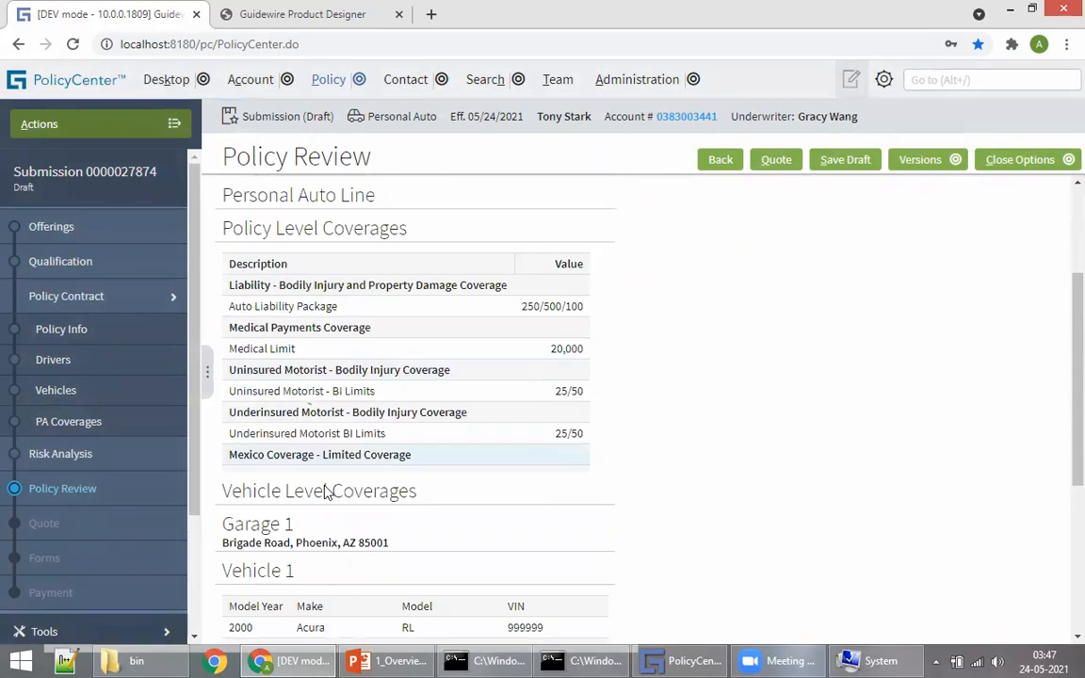
scroll(730, 450, "up", 4)
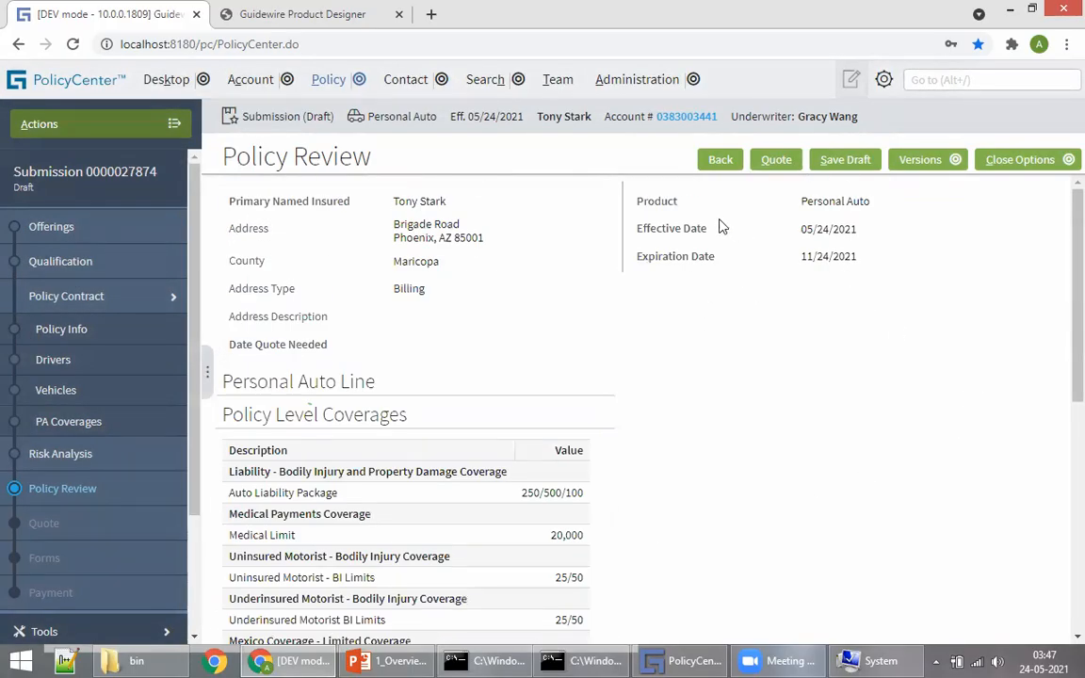
left_click_drag(666, 230, 753, 244)
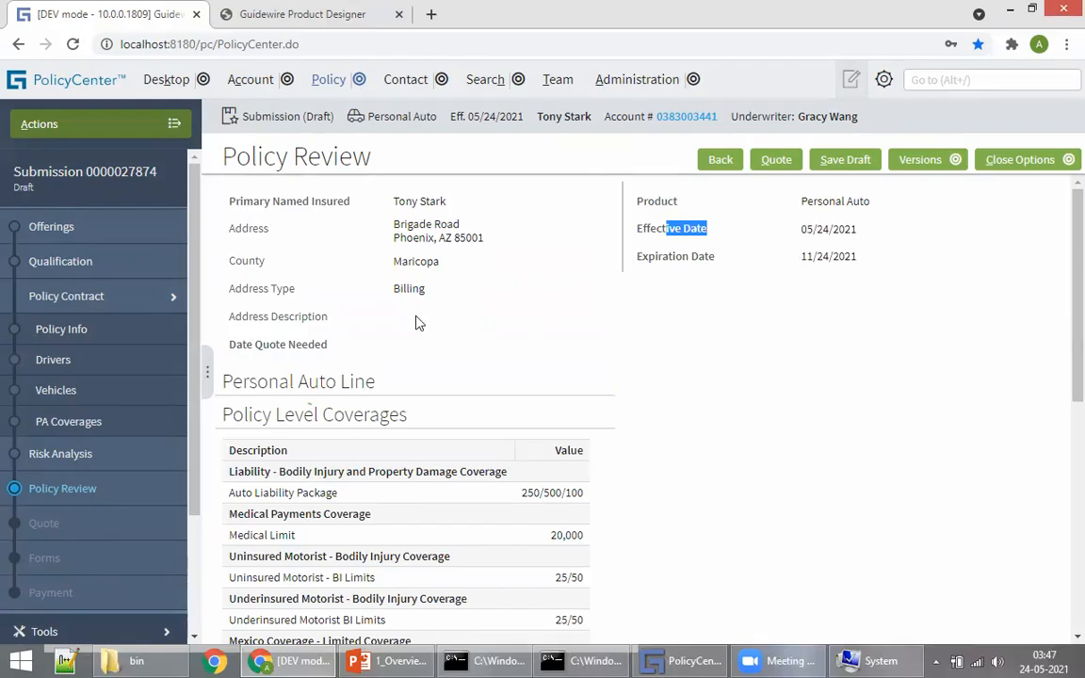
left_click_drag(390, 223, 436, 242)
scroll(443, 438, "down", 5)
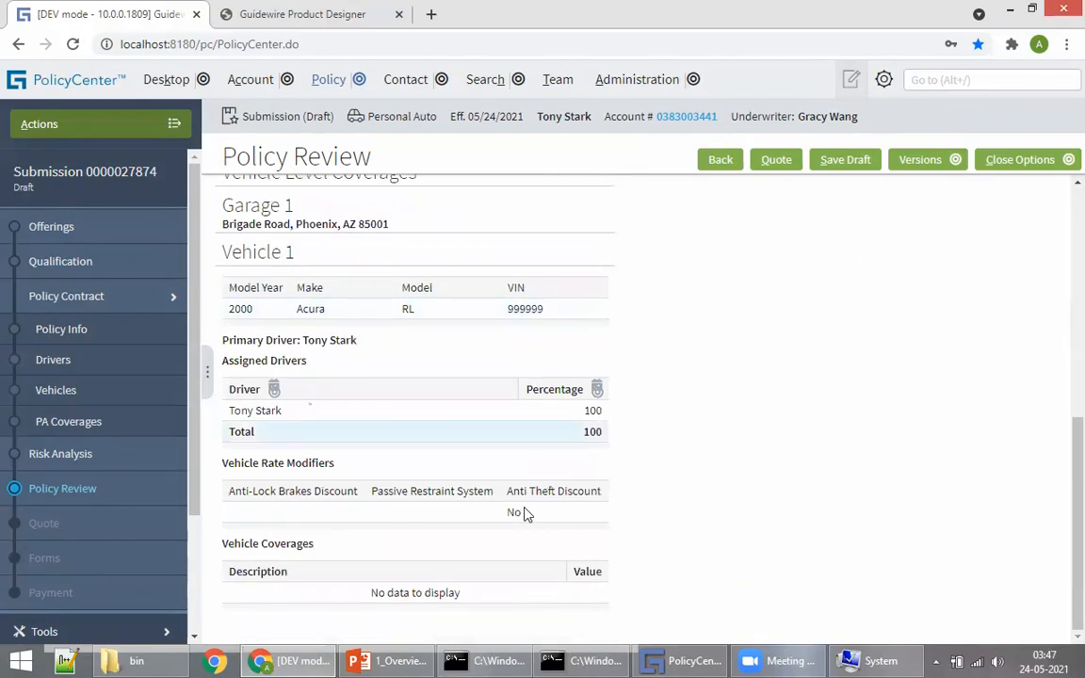
scroll(699, 525, "up", 4)
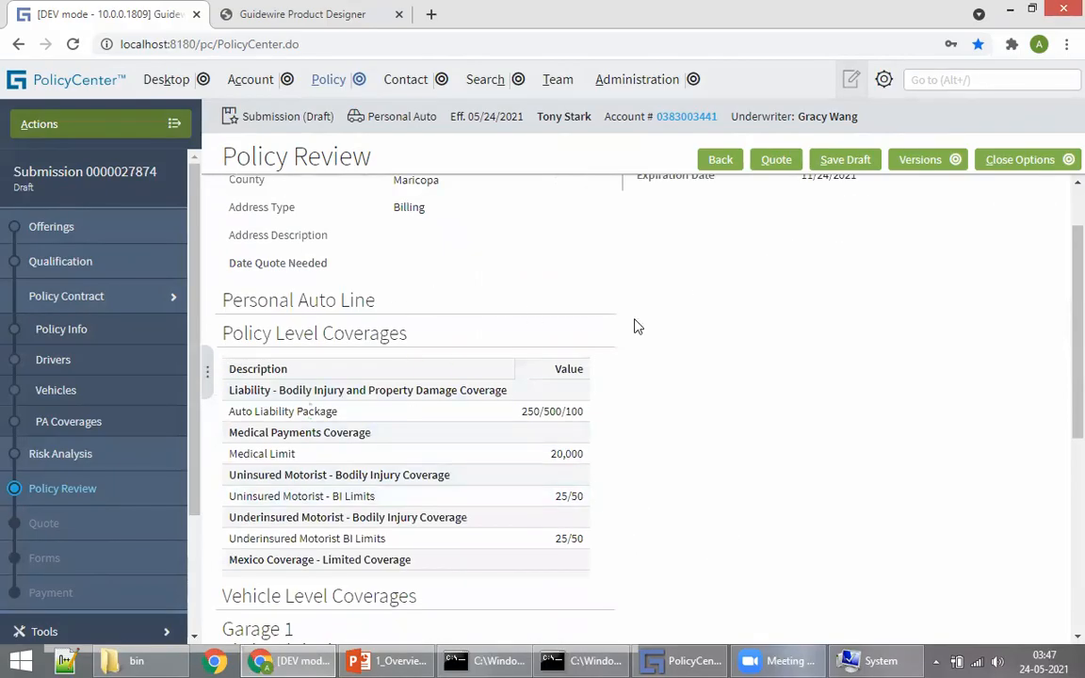
scroll(233, 275, "up", 2)
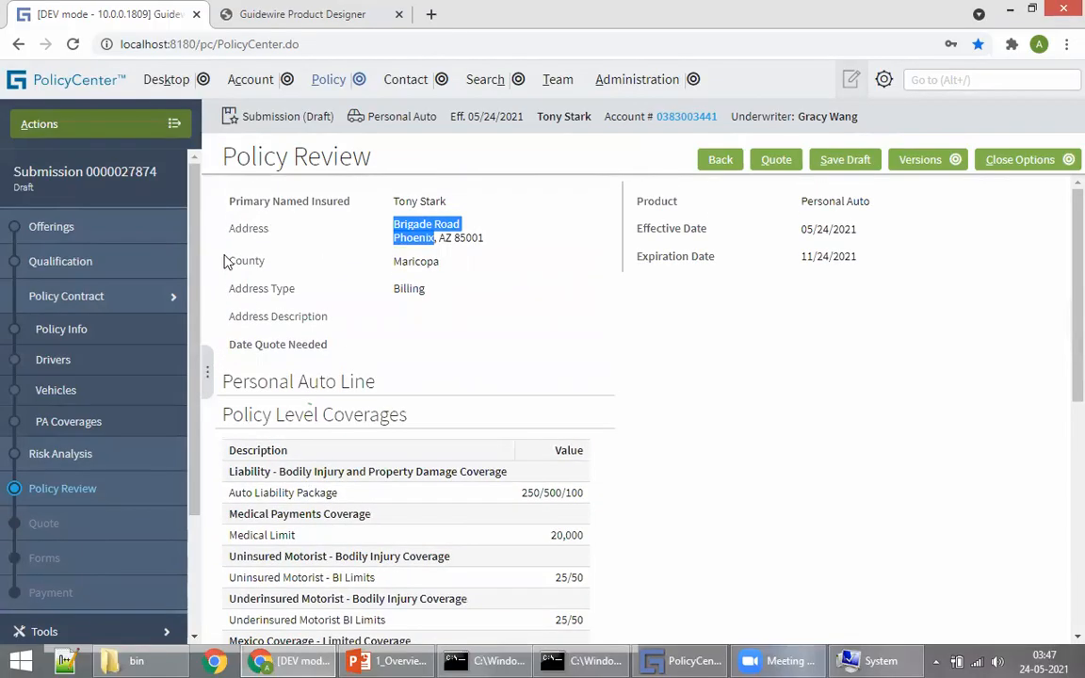
left_click(472, 276)
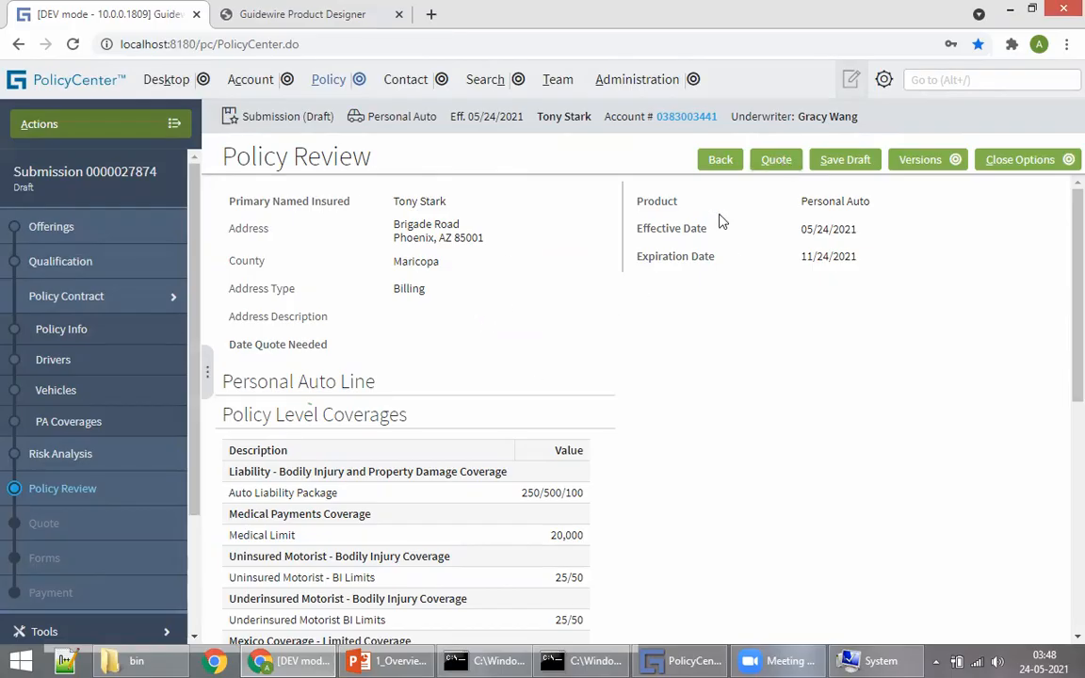
left_click(777, 168)
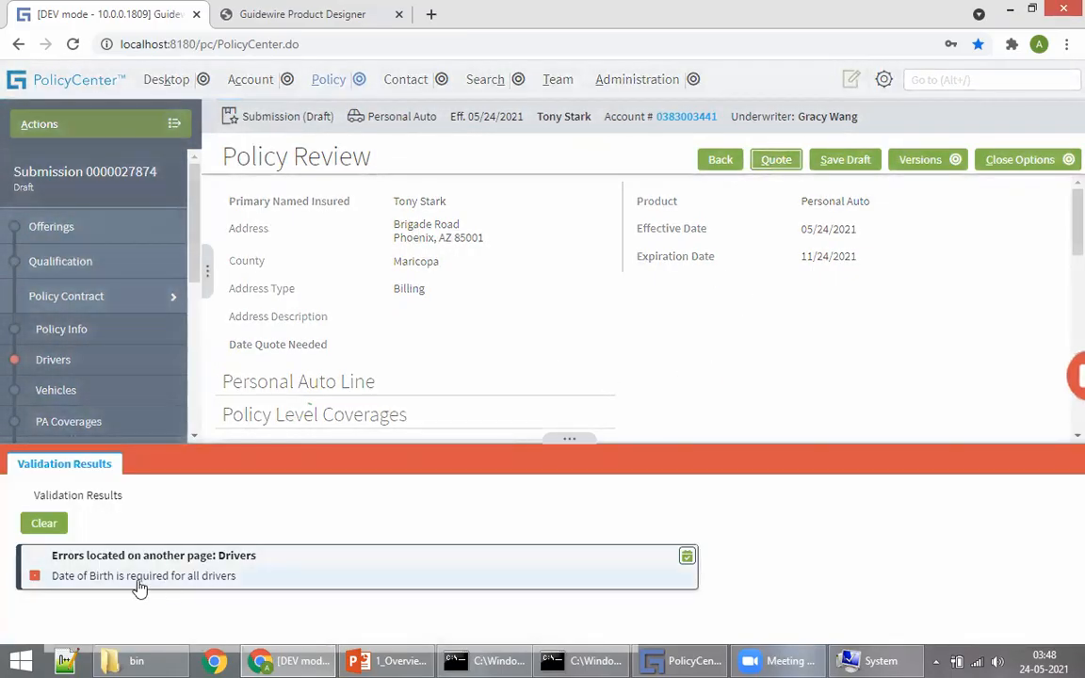
Step: Clear the validation error and set the driver's date of birth to 05/16/1984
left_click(36, 520)
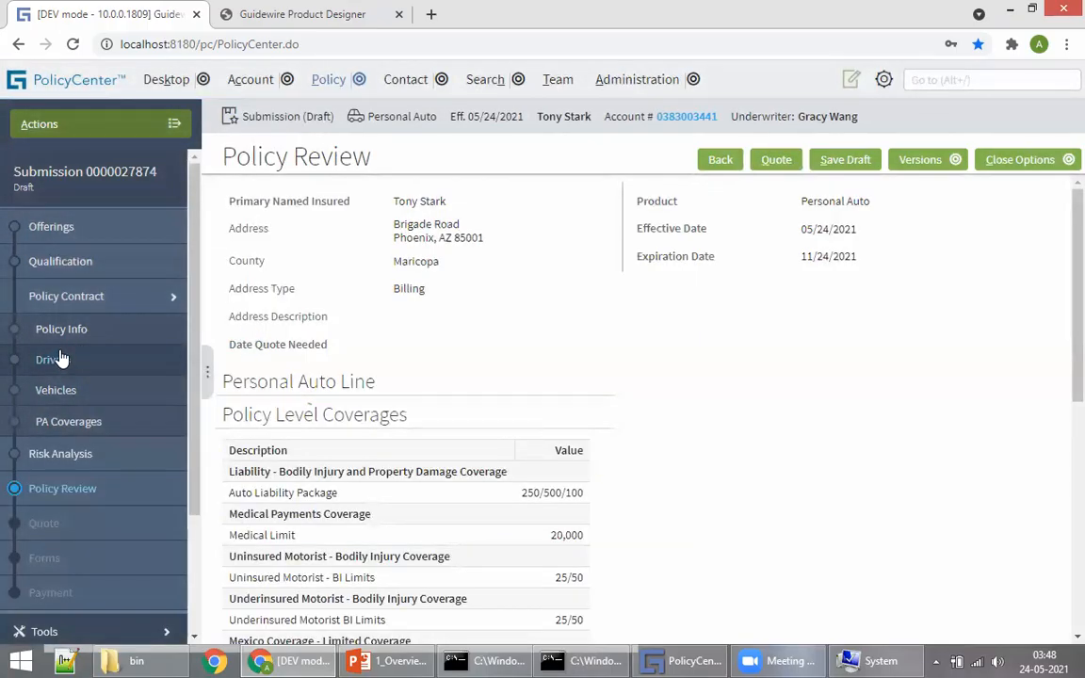
left_click(52, 358)
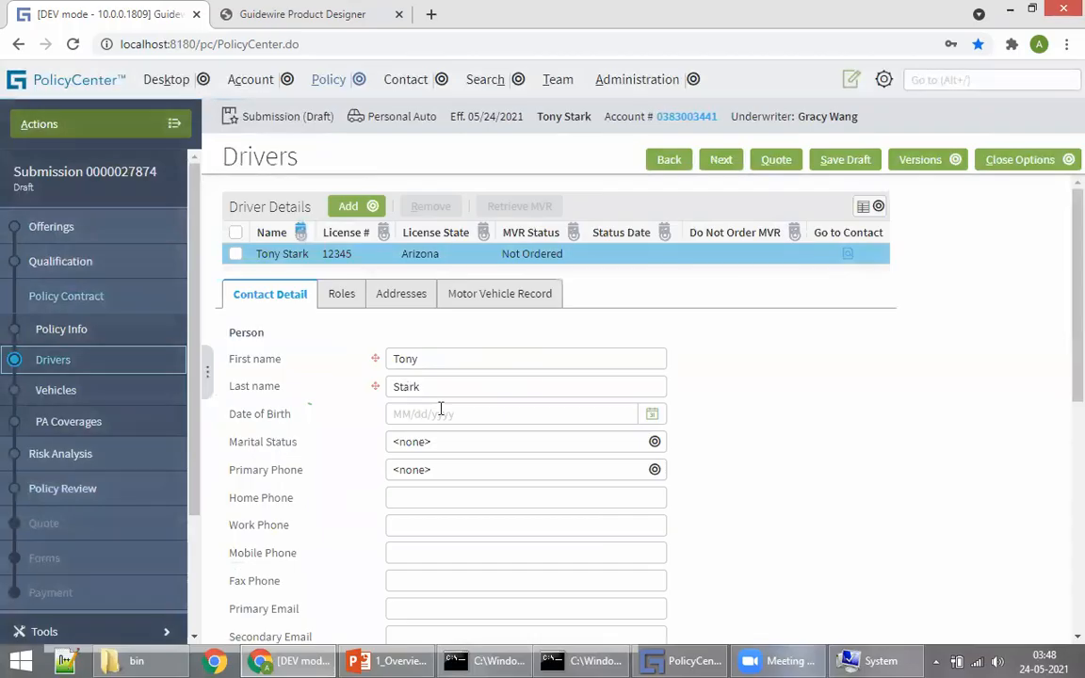
left_click(650, 414)
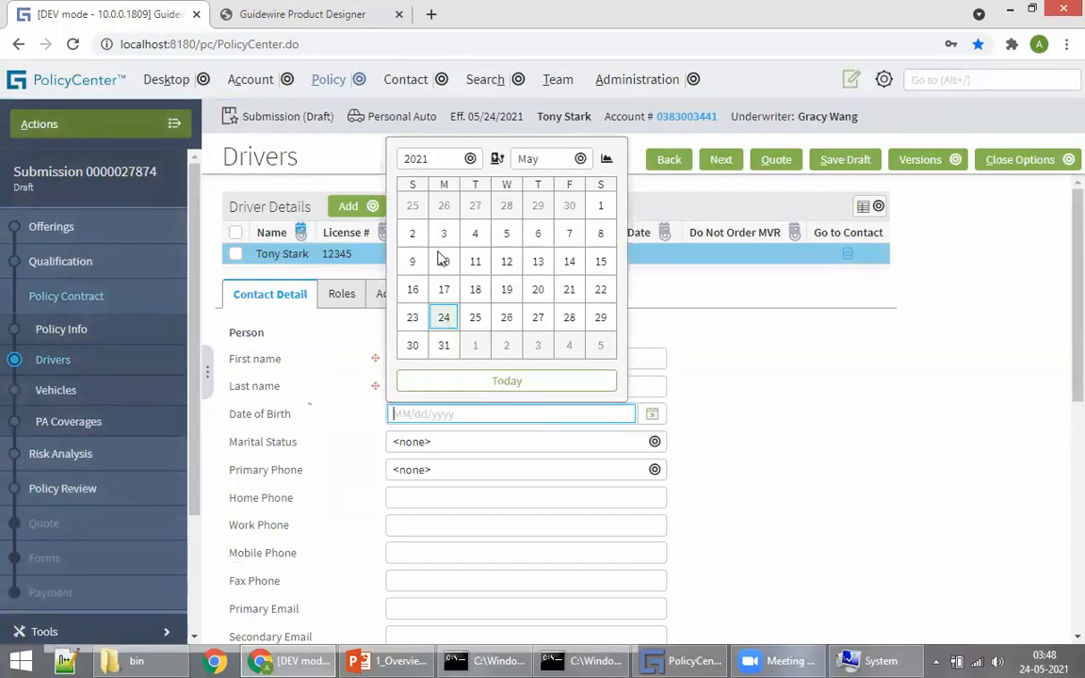
left_click(430, 159)
scroll(419, 358, "up", 4)
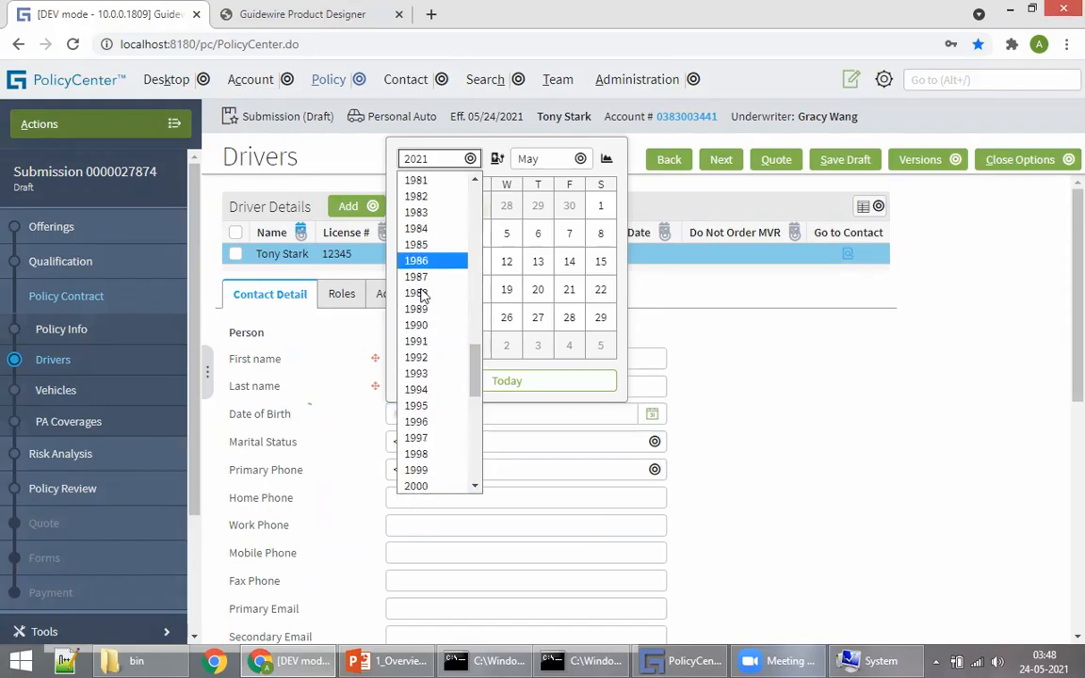
left_click(416, 228)
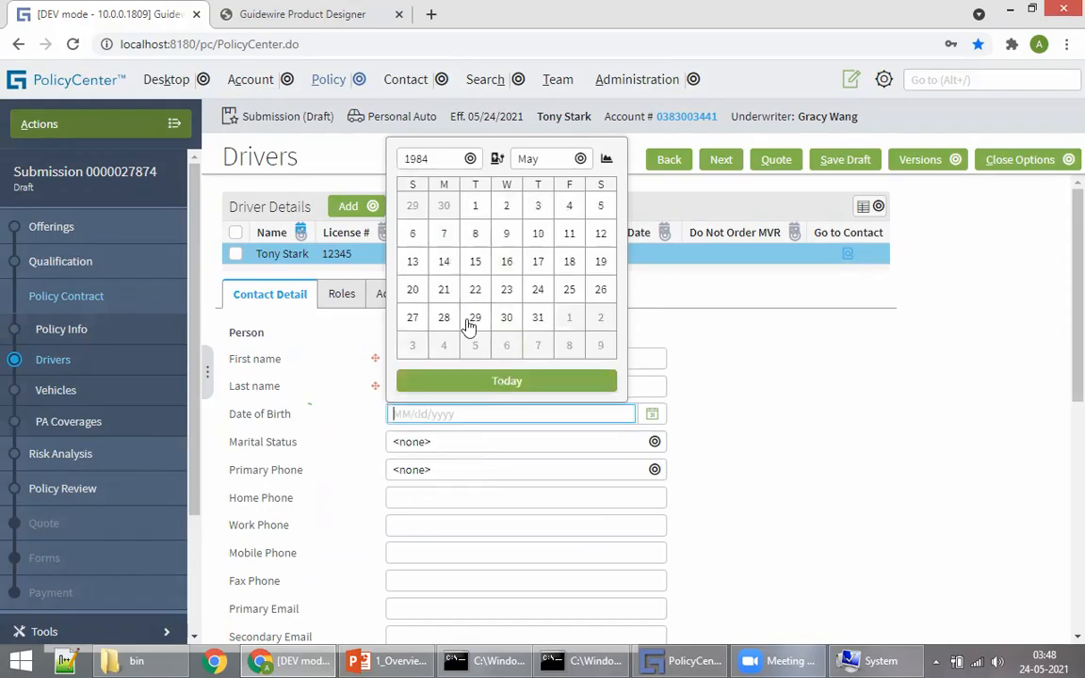
left_click(507, 261)
left_click(750, 416)
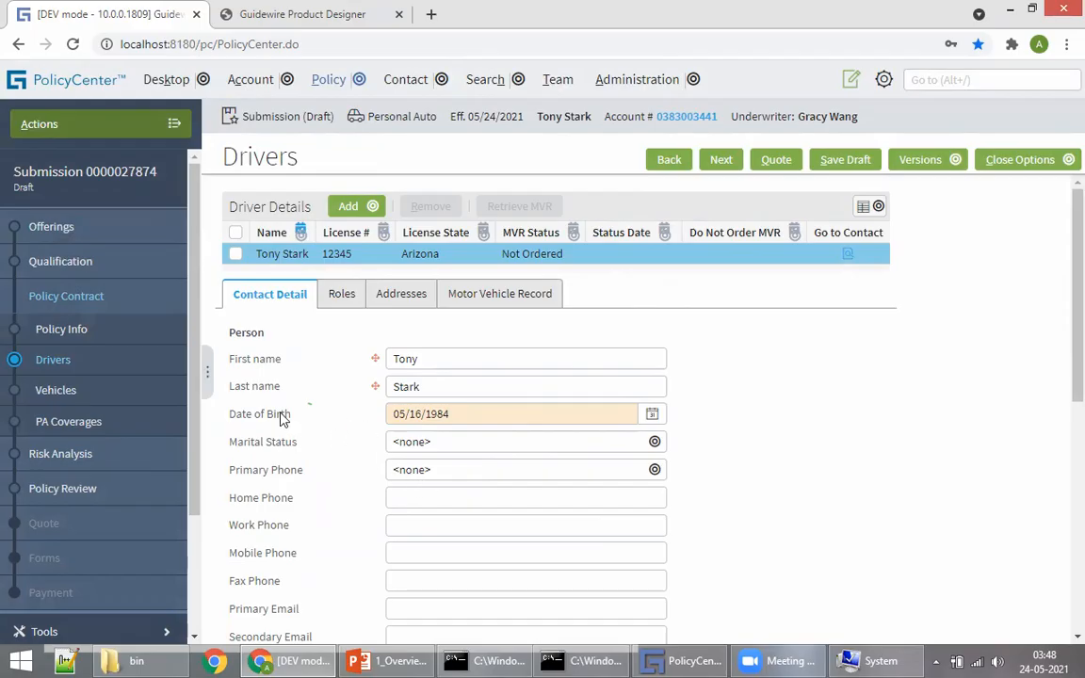
left_click_drag(285, 414, 235, 415)
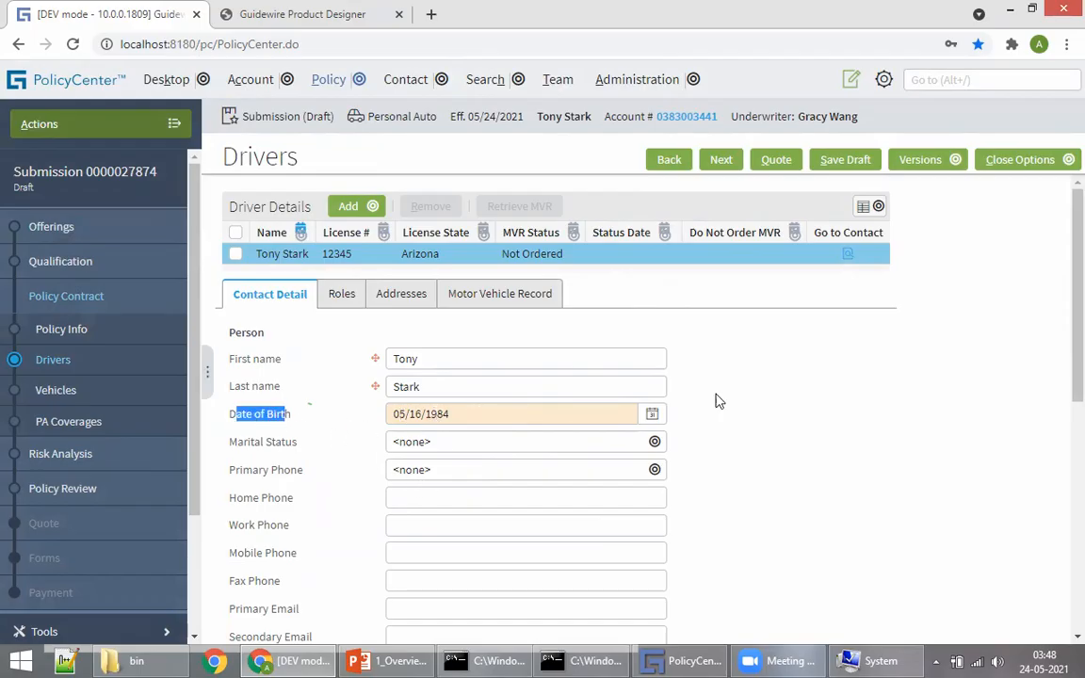
Step: Step through Vehicles and Risk Analysis to reach Policy Review
left_click(720, 160)
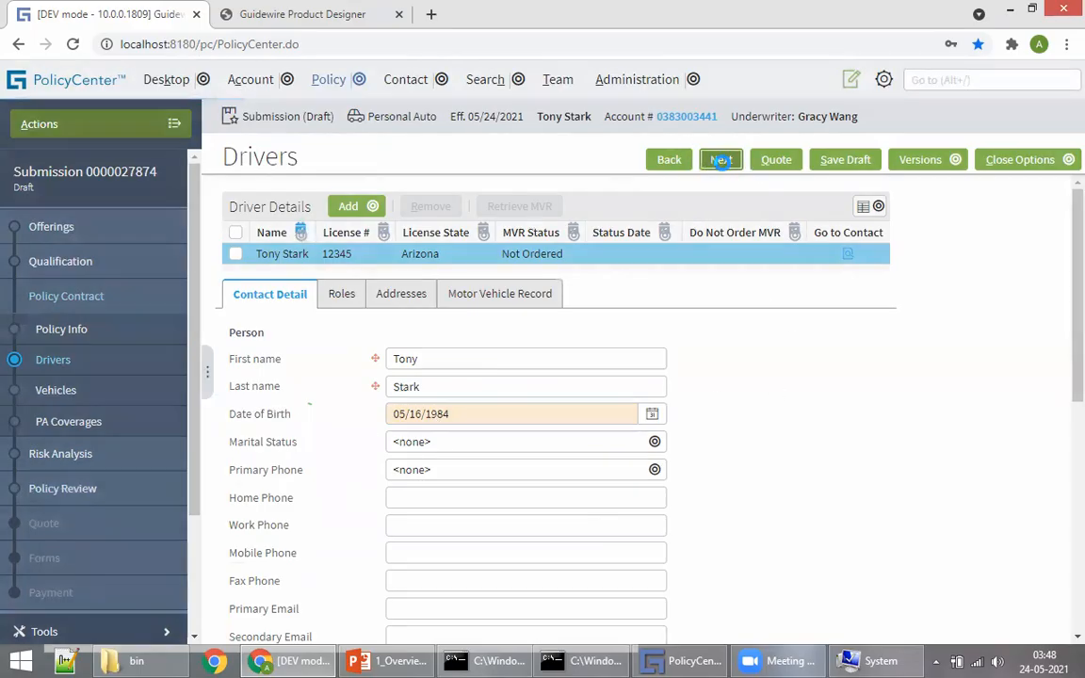
left_click(720, 161)
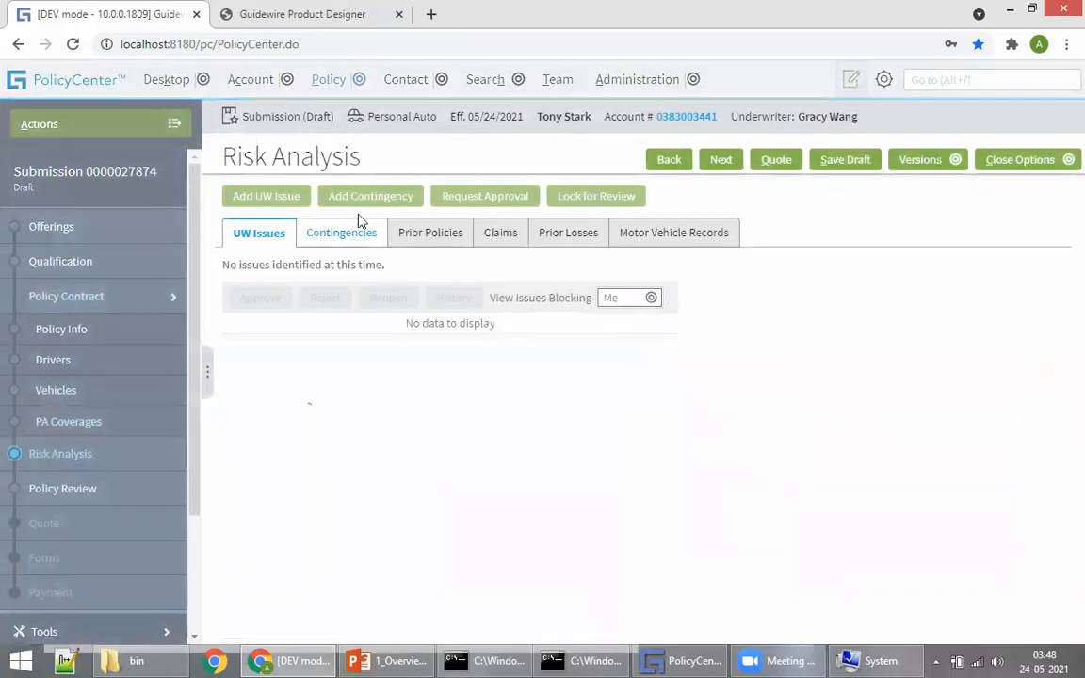
left_click(720, 160)
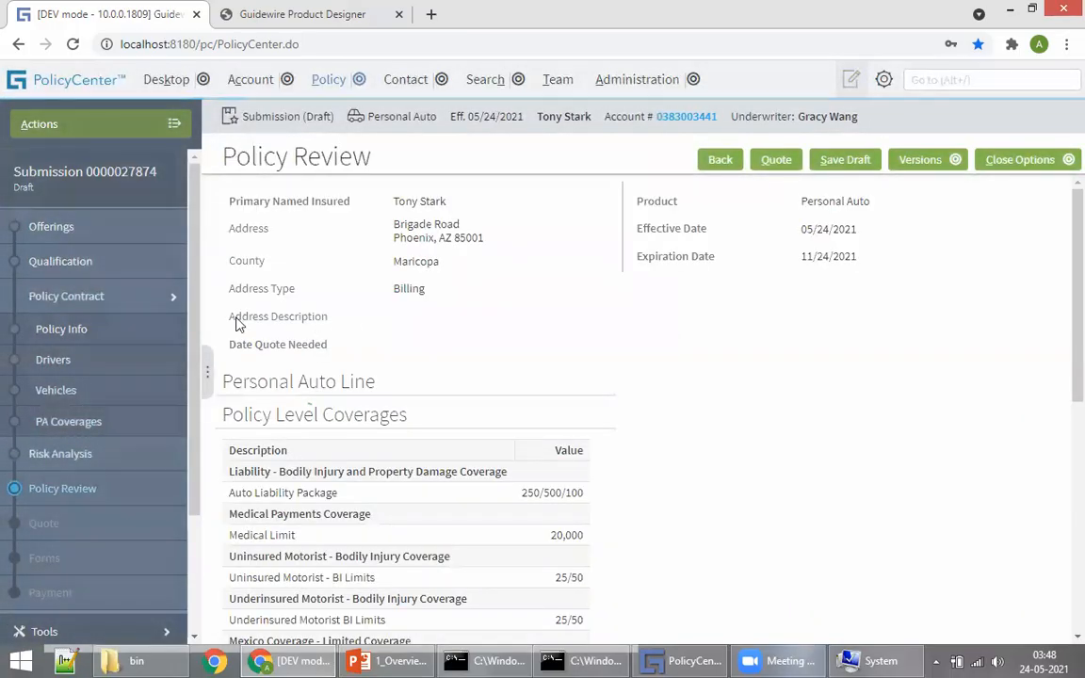
scroll(310, 342, "down", 5)
scroll(423, 395, "up", 5)
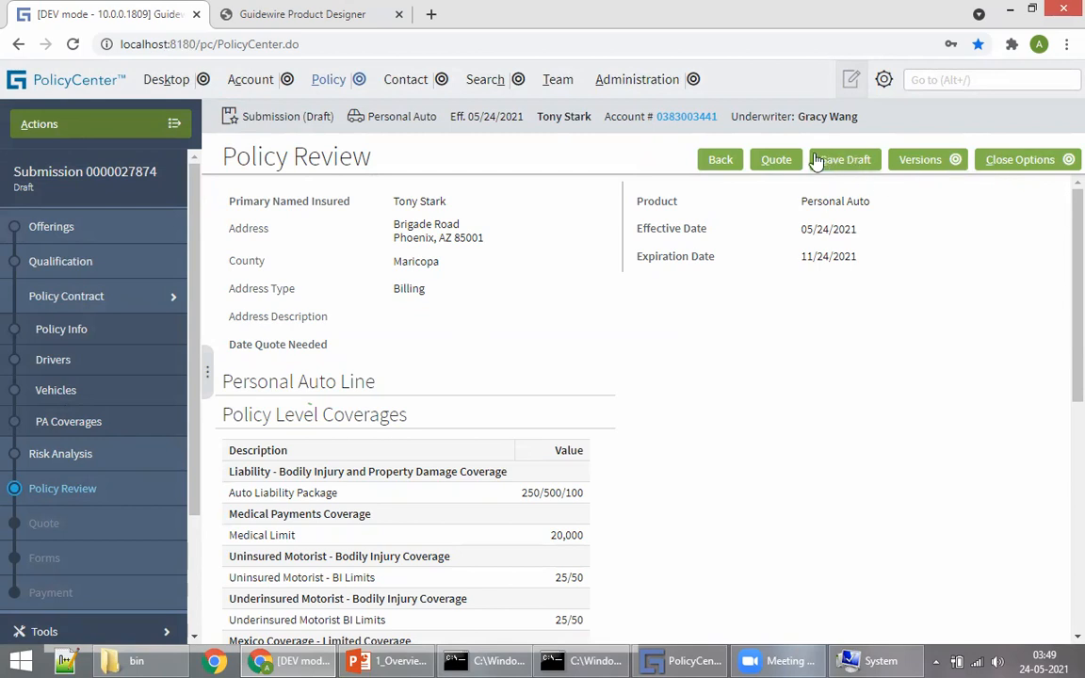
Step: Quote the submission and review the $768.00 total cost and the $90 Medical Payments premium
left_click(774, 160)
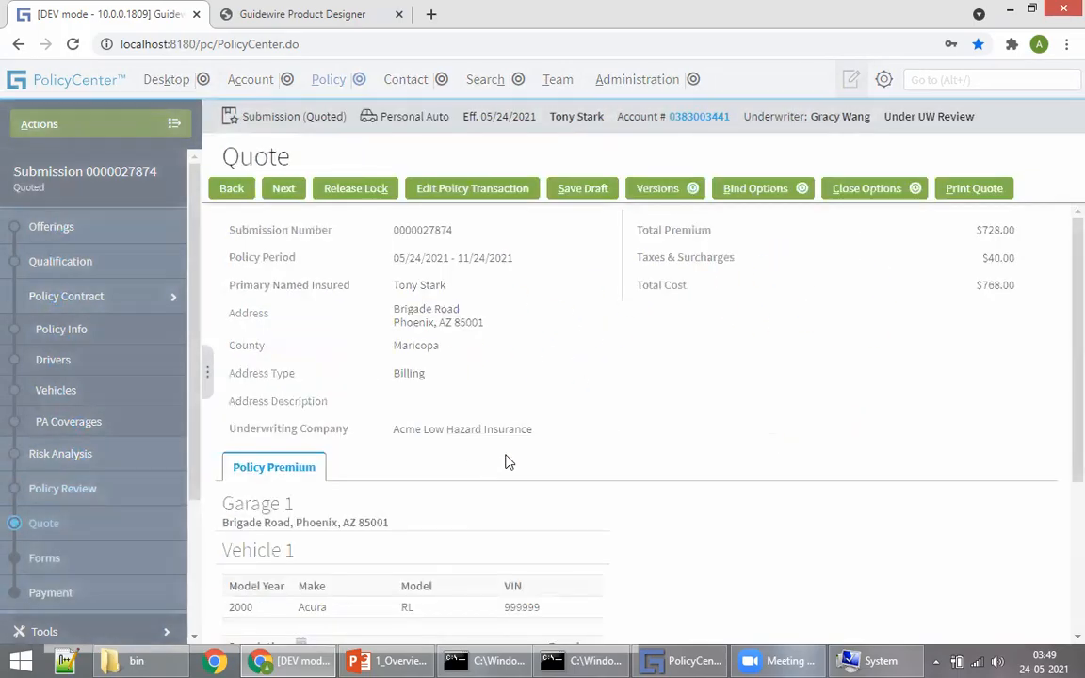
left_click_drag(979, 288, 1015, 296)
scroll(320, 327, "down", 5)
scroll(641, 543, "up", 5)
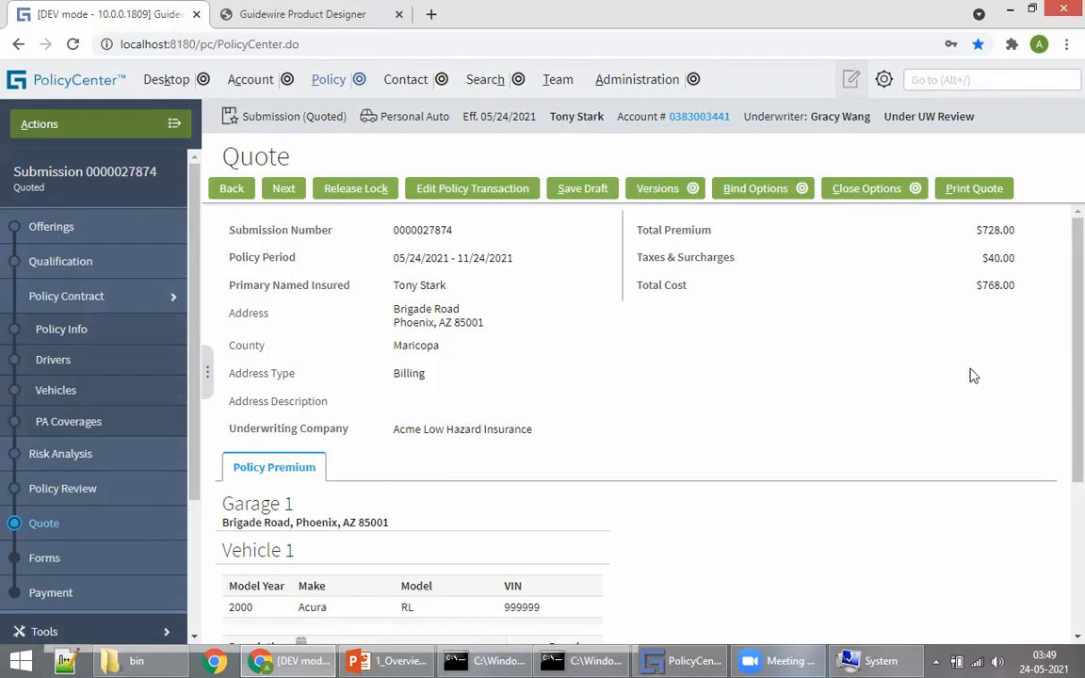
left_click_drag(976, 285, 1014, 287)
scroll(448, 466, "down", 3)
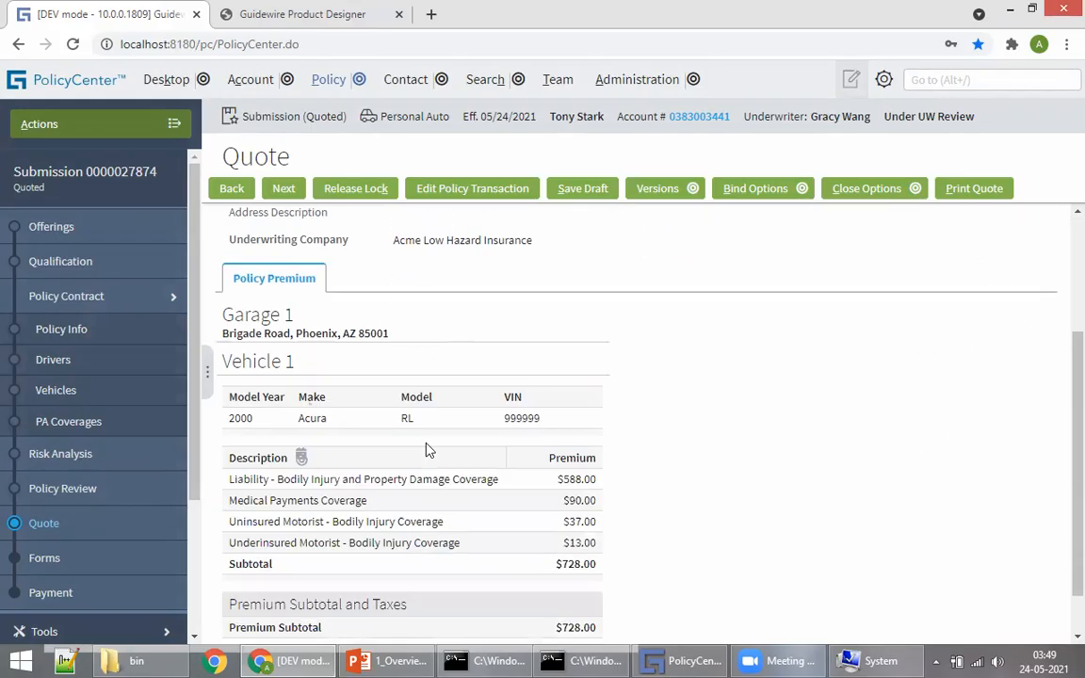
left_click_drag(557, 426, 582, 446)
left_click(577, 452)
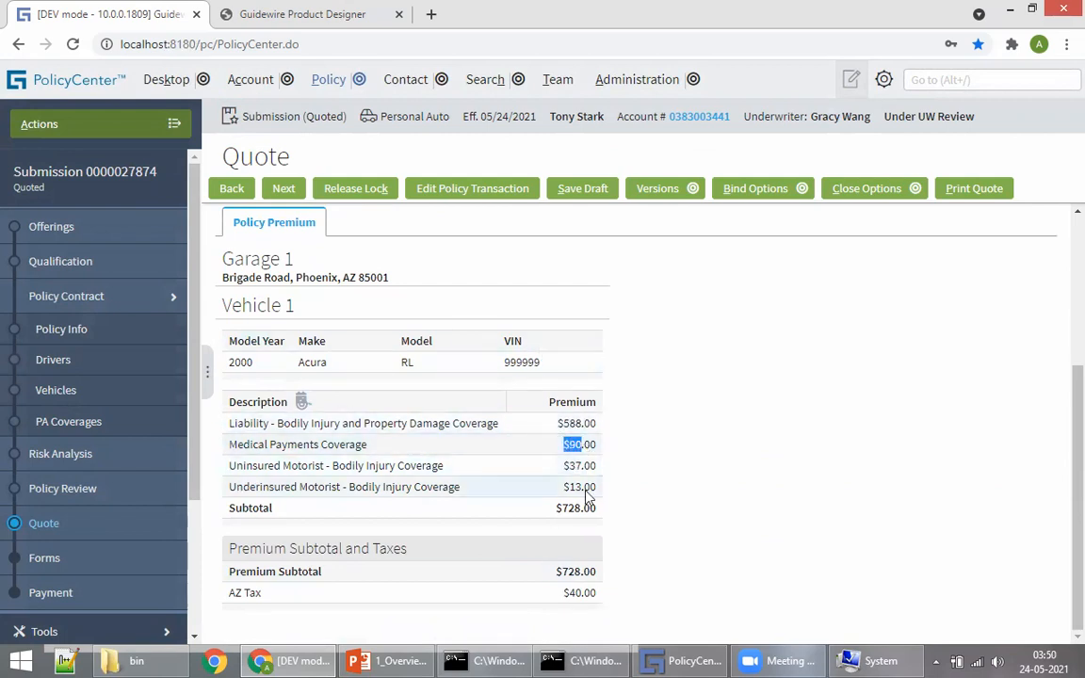
left_click(459, 444)
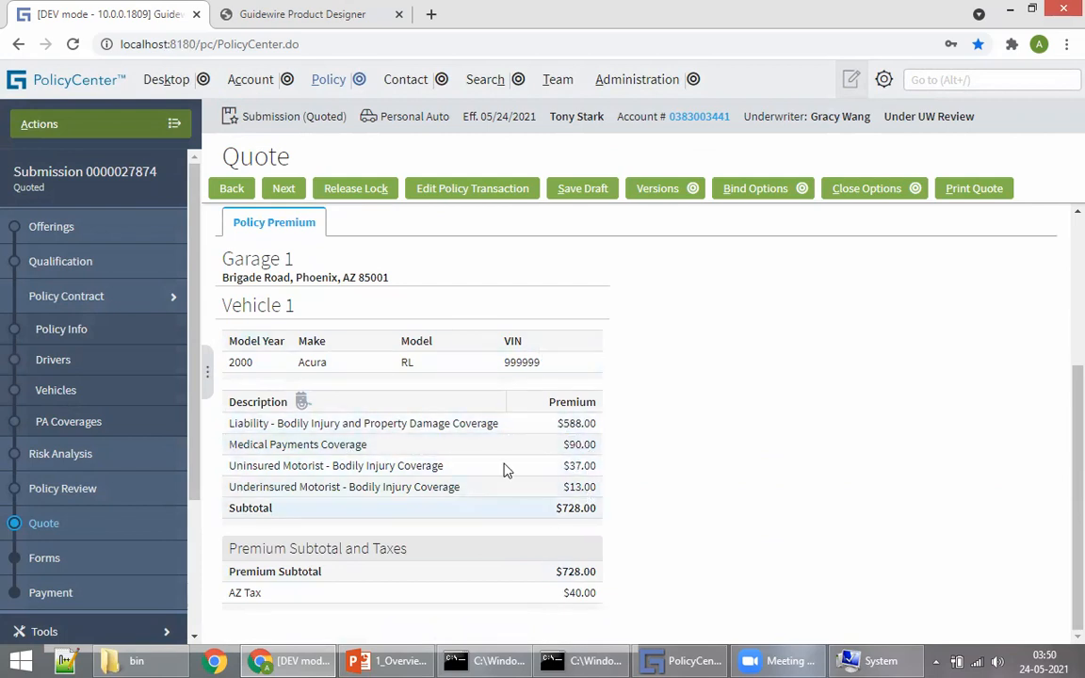
scroll(751, 489, "up", 3)
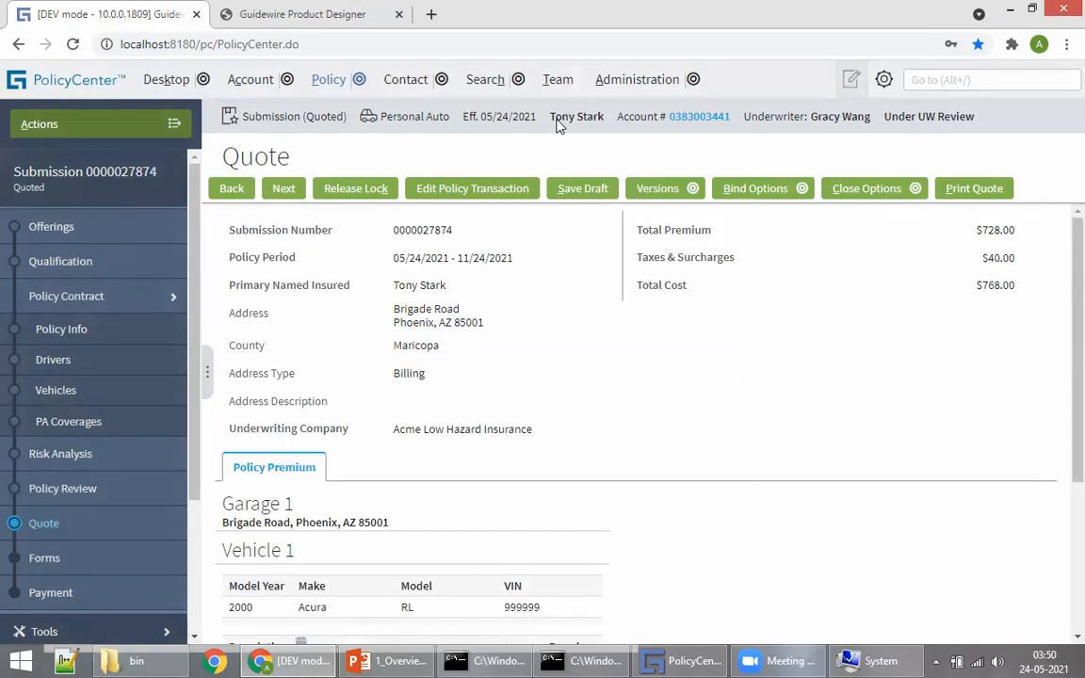
left_click_drag(973, 291, 1020, 291)
left_click(945, 364)
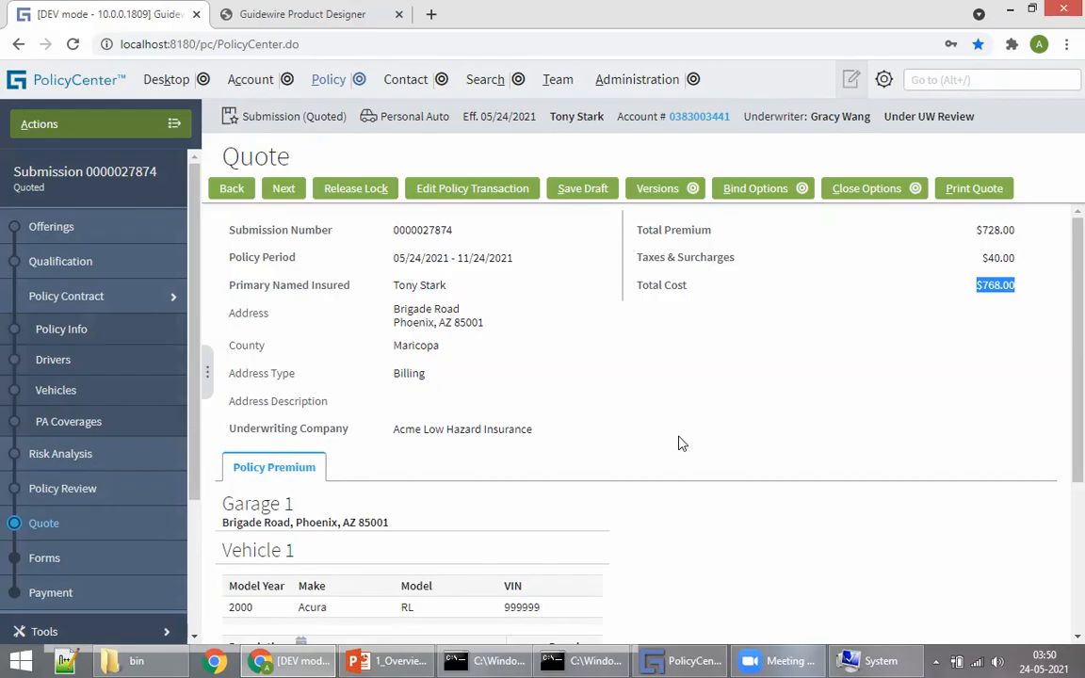
left_click(760, 427)
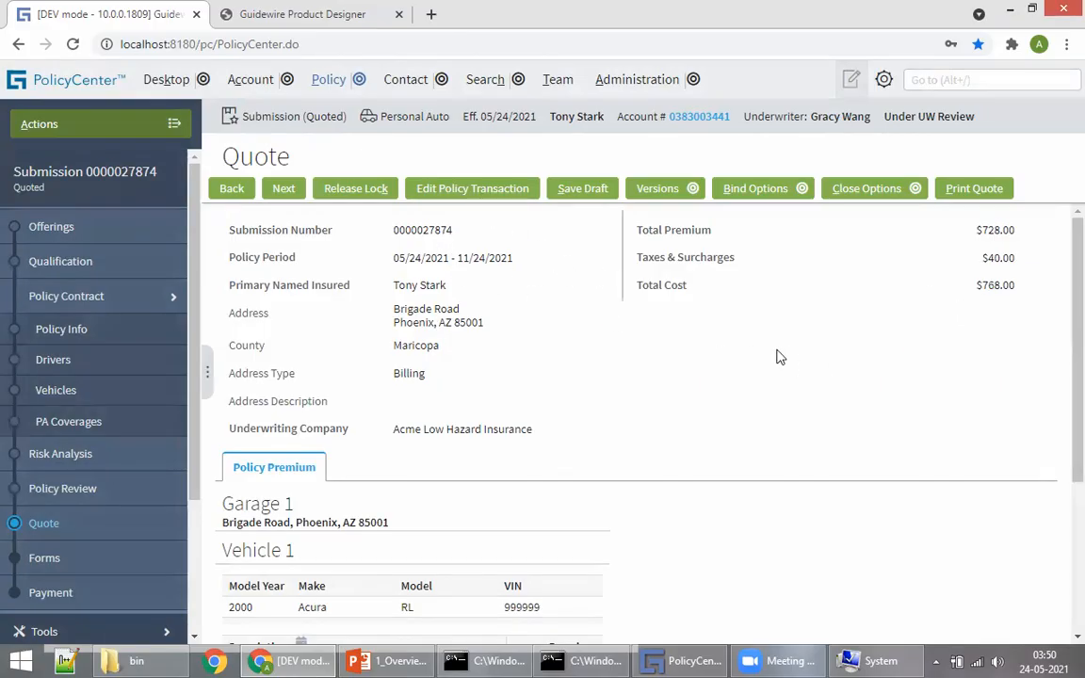
triple_click(986, 294)
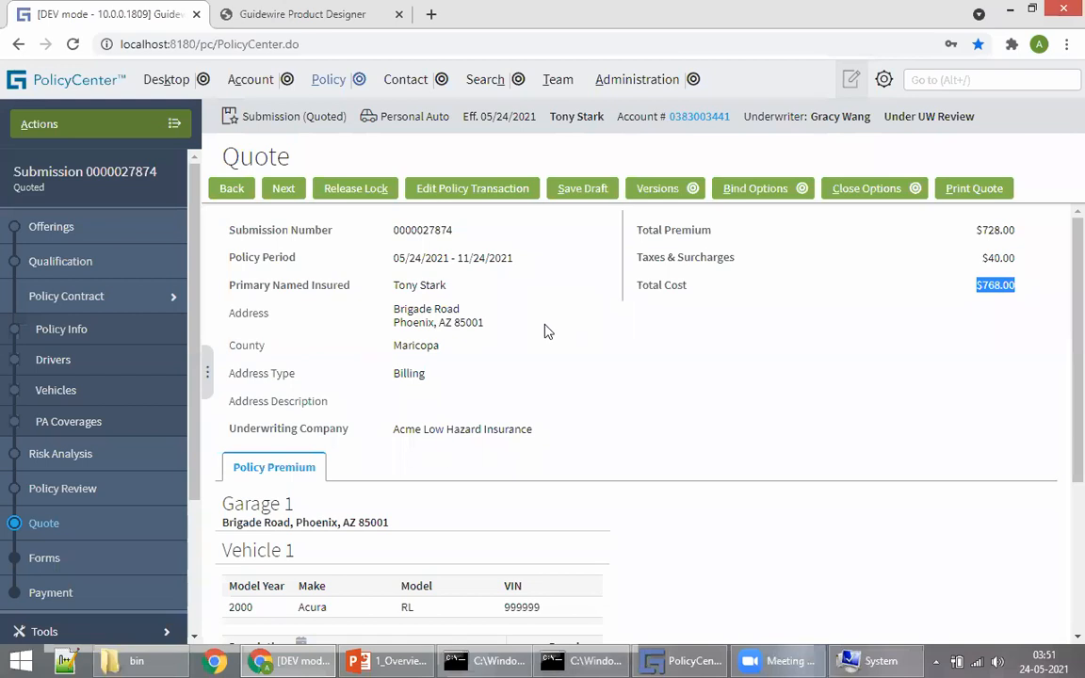
left_click(629, 323)
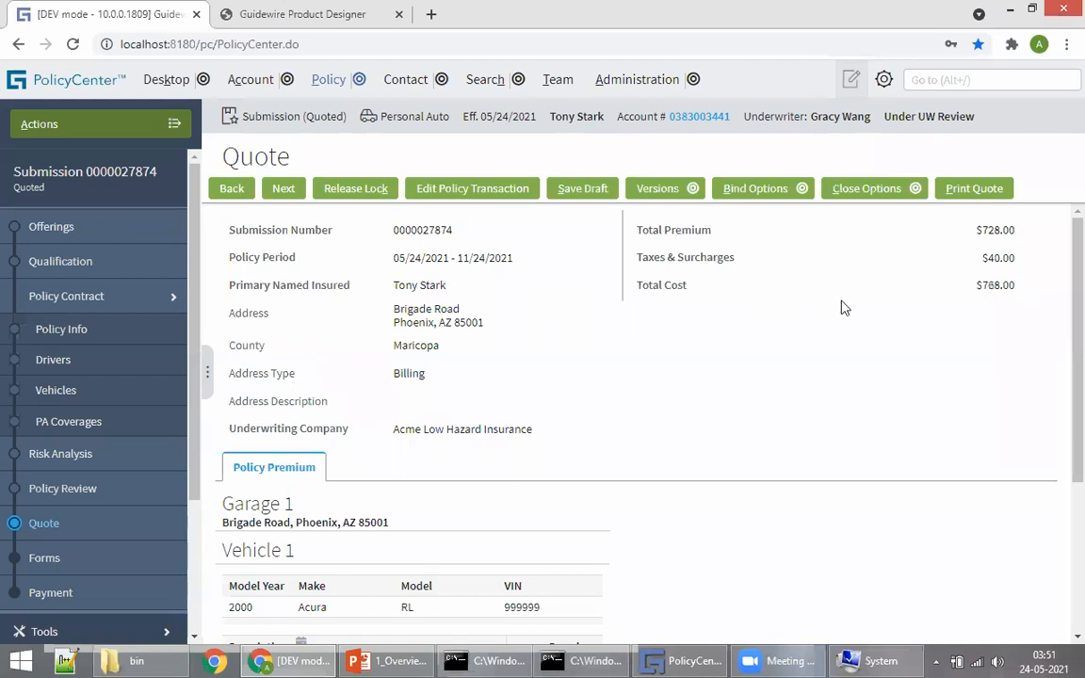
Step: Reopen the quoted submission for editing, returning it to Draft status
left_click(457, 190)
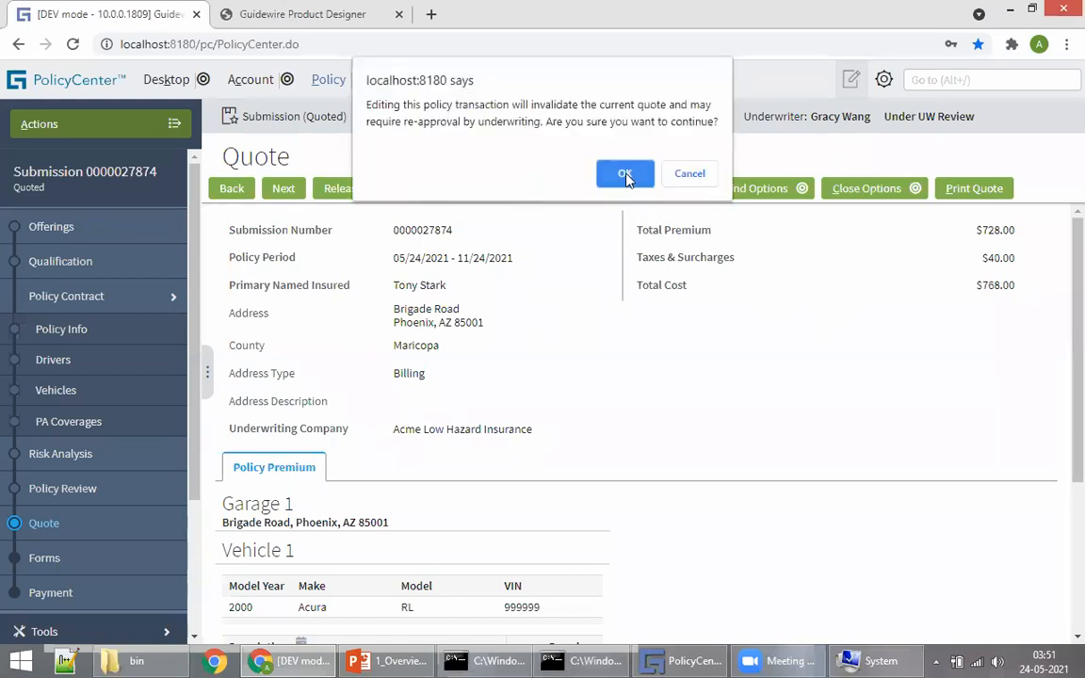
left_click(625, 175)
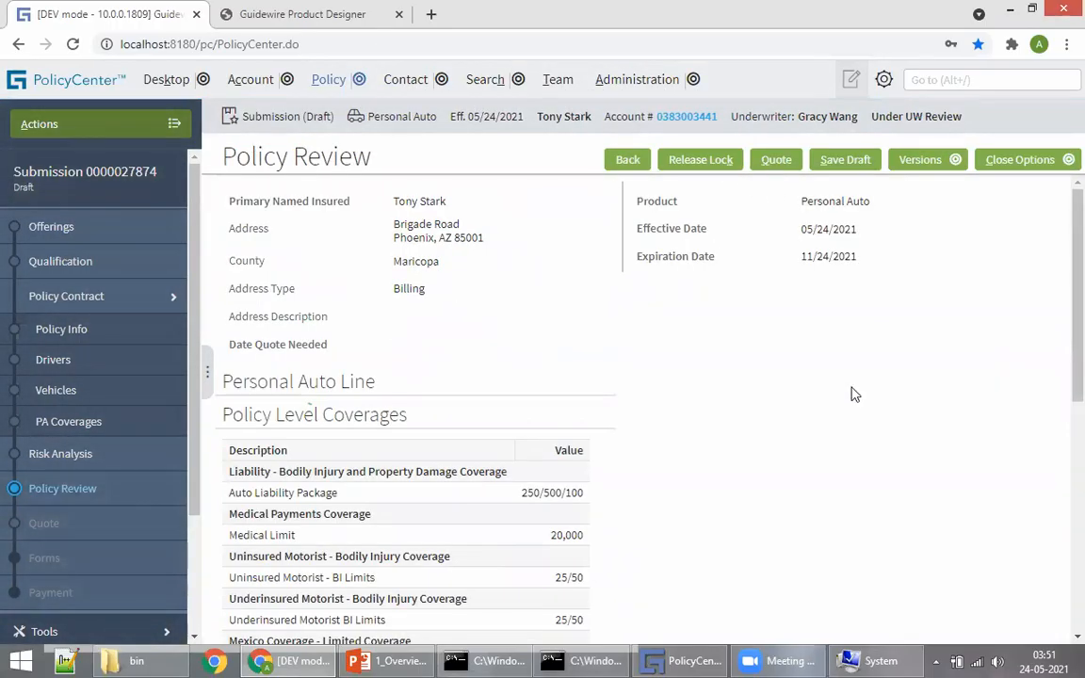
left_click_drag(12, 196, 91, 181)
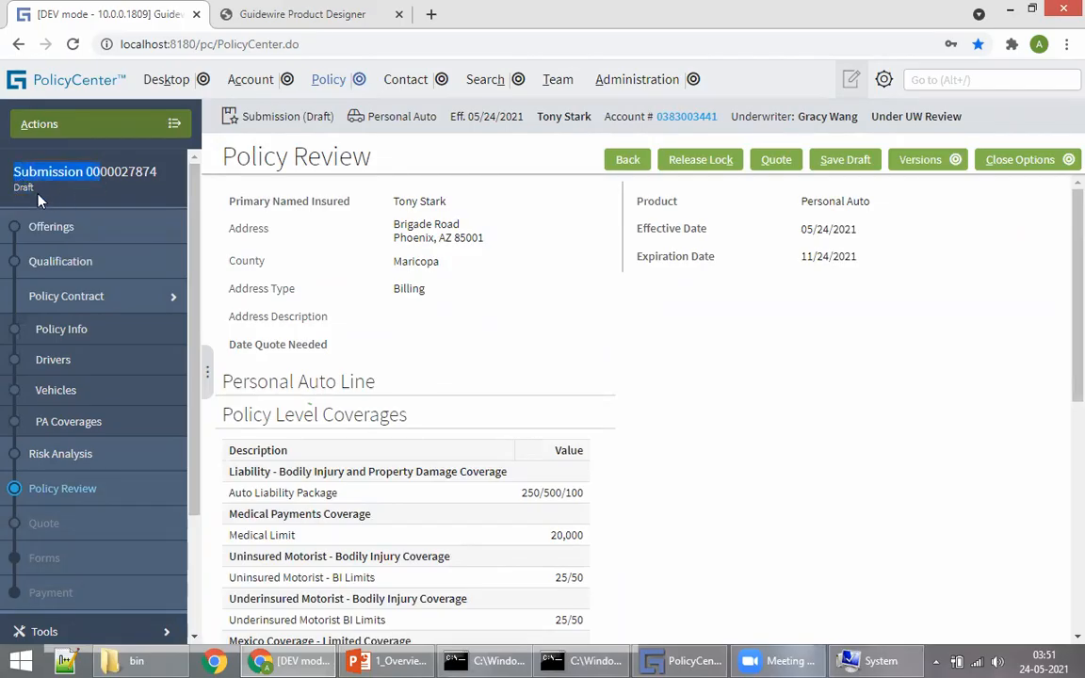
left_click_drag(11, 186, 38, 185)
left_click(740, 250)
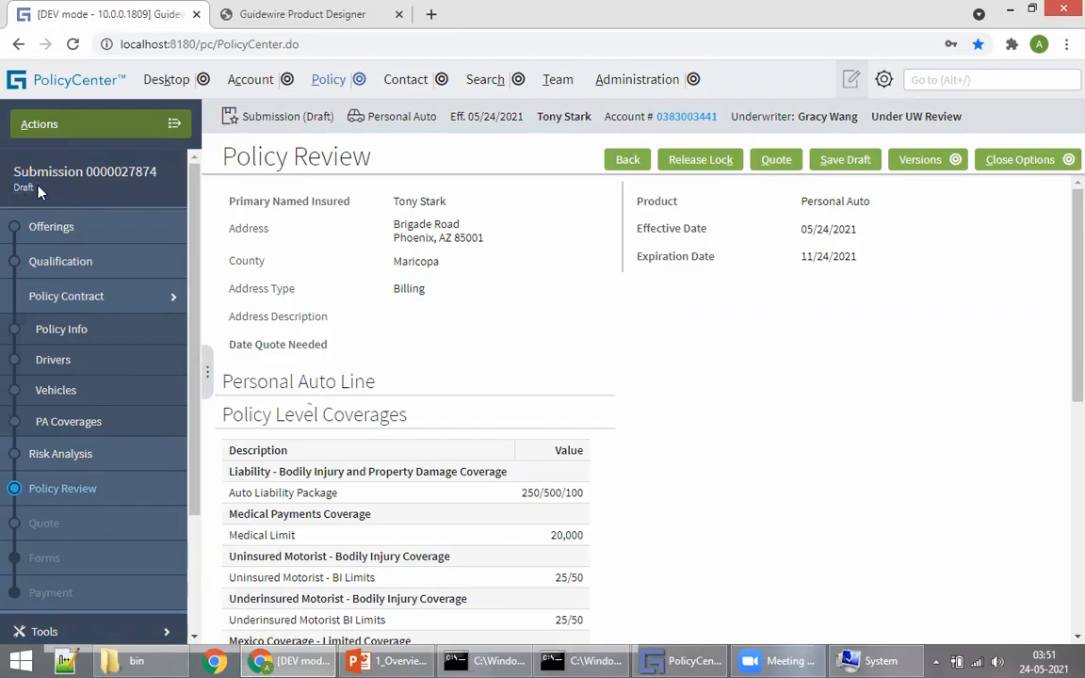
left_click_drag(13, 186, 33, 188)
scroll(589, 366, "down", 3)
scroll(589, 366, "up", 3)
Step: Set the Medical Limit to 10,000 in PA Coverages and requote, reaching a $721.00 total
left_click(71, 423)
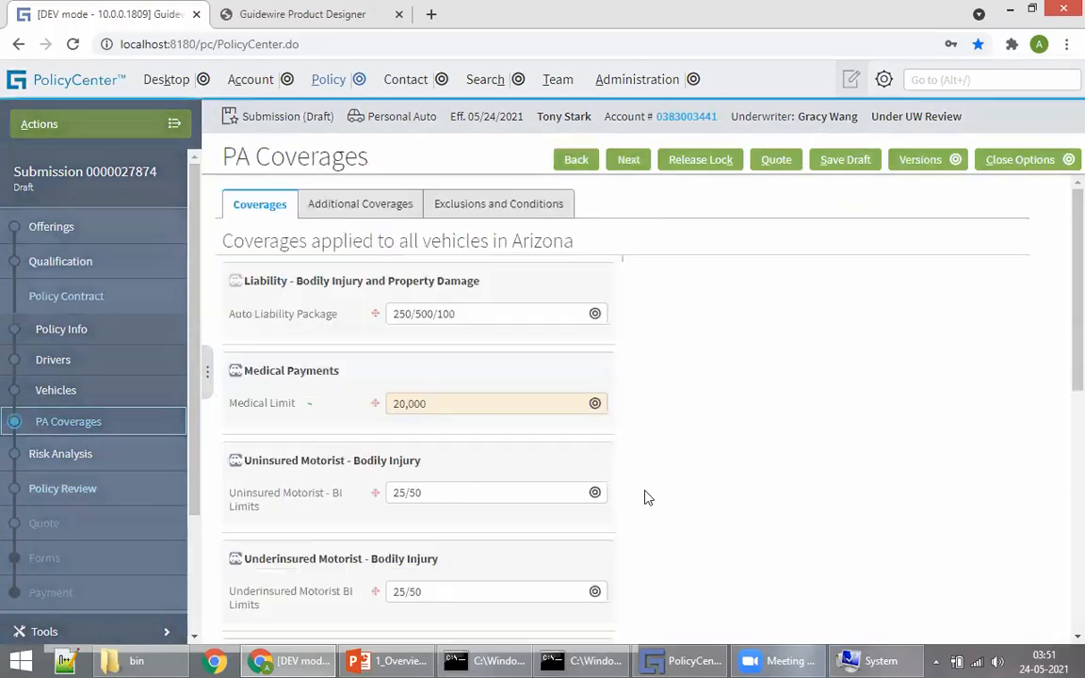
left_click(432, 404)
left_click(430, 440)
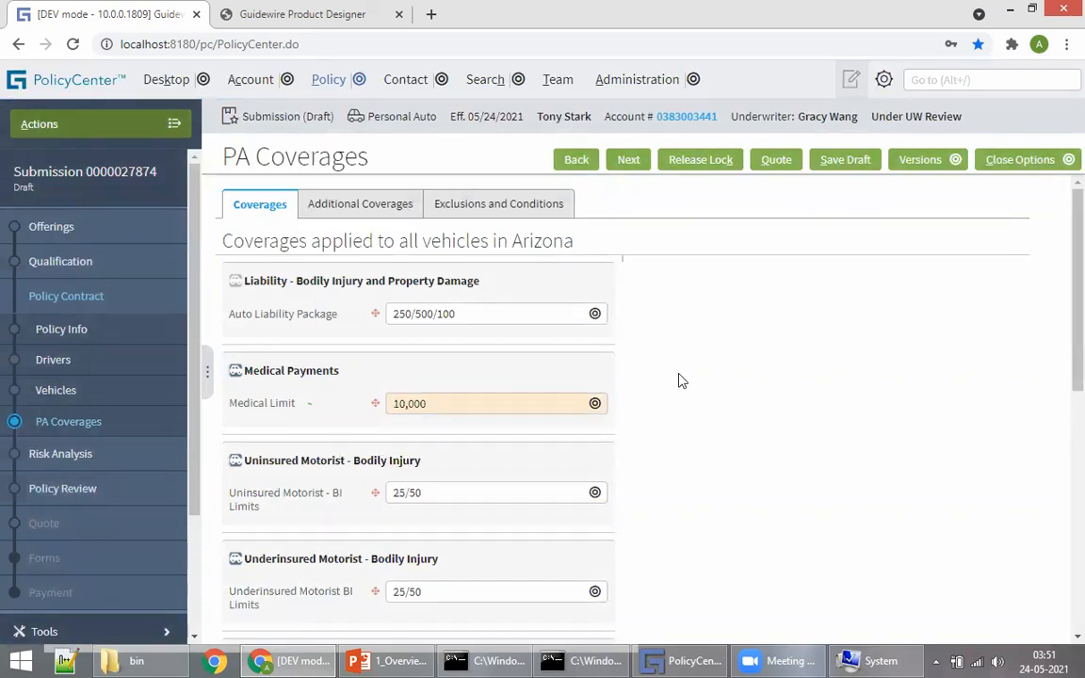
left_click(776, 160)
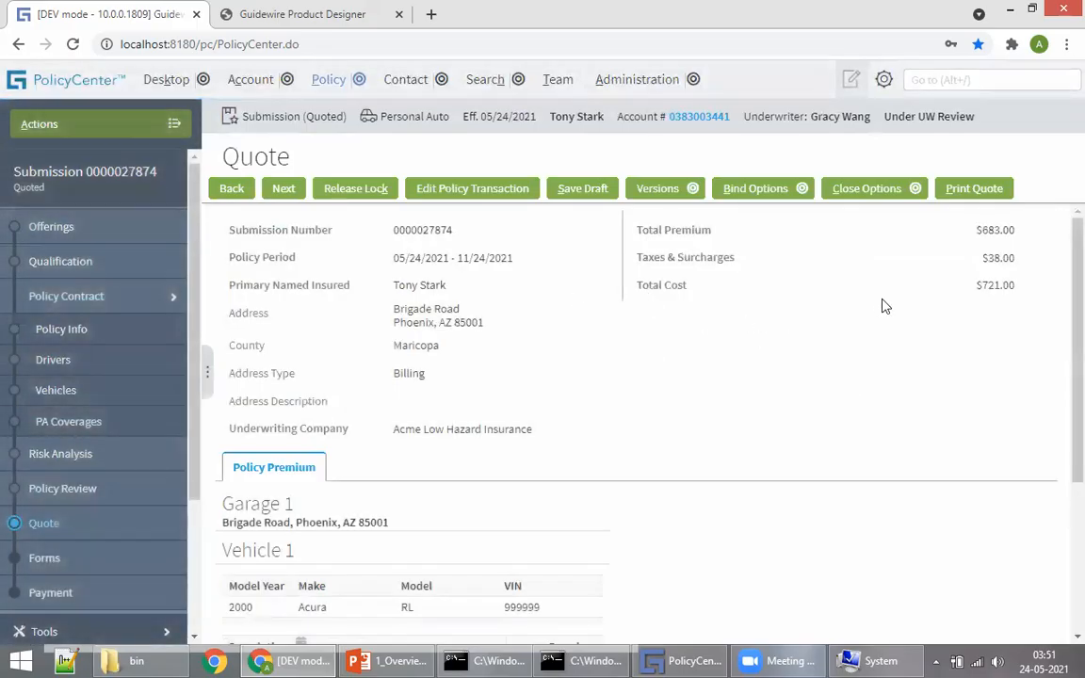
scroll(885, 306, "down", 3)
scroll(709, 412, "up", 3)
left_click_drag(975, 296, 1017, 297)
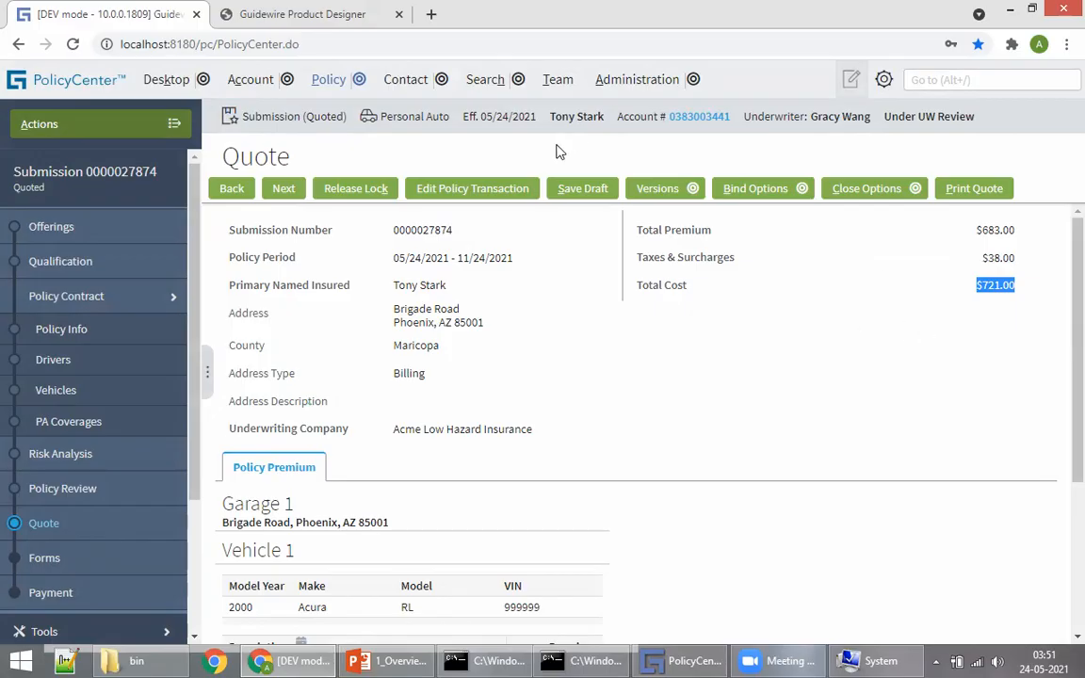
left_click(431, 192)
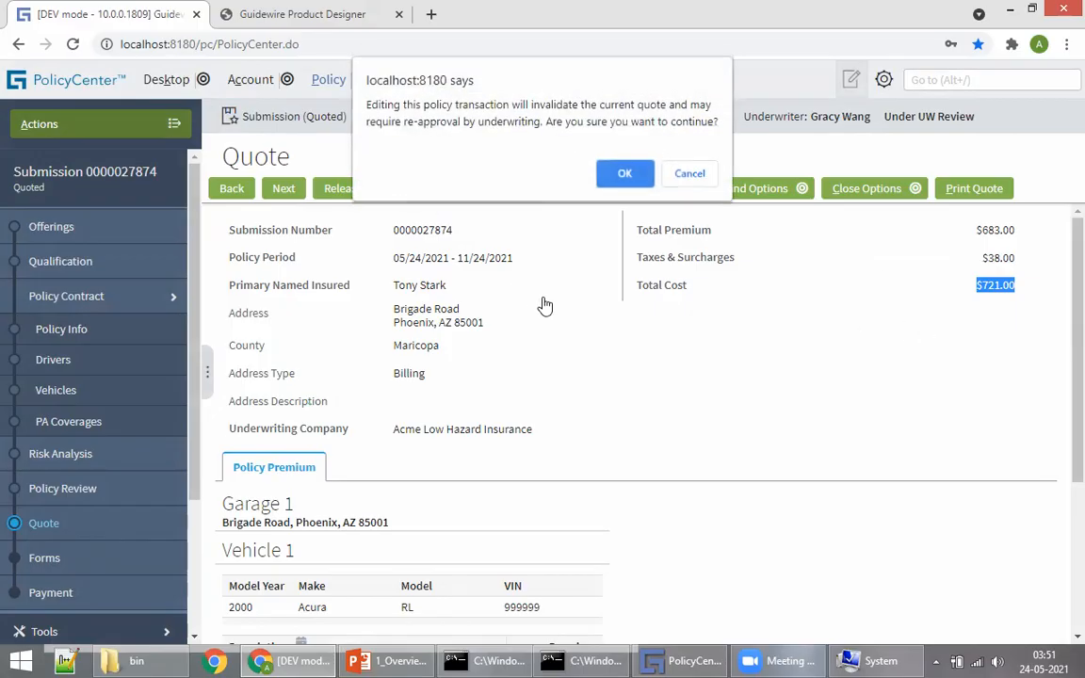
left_click(625, 172)
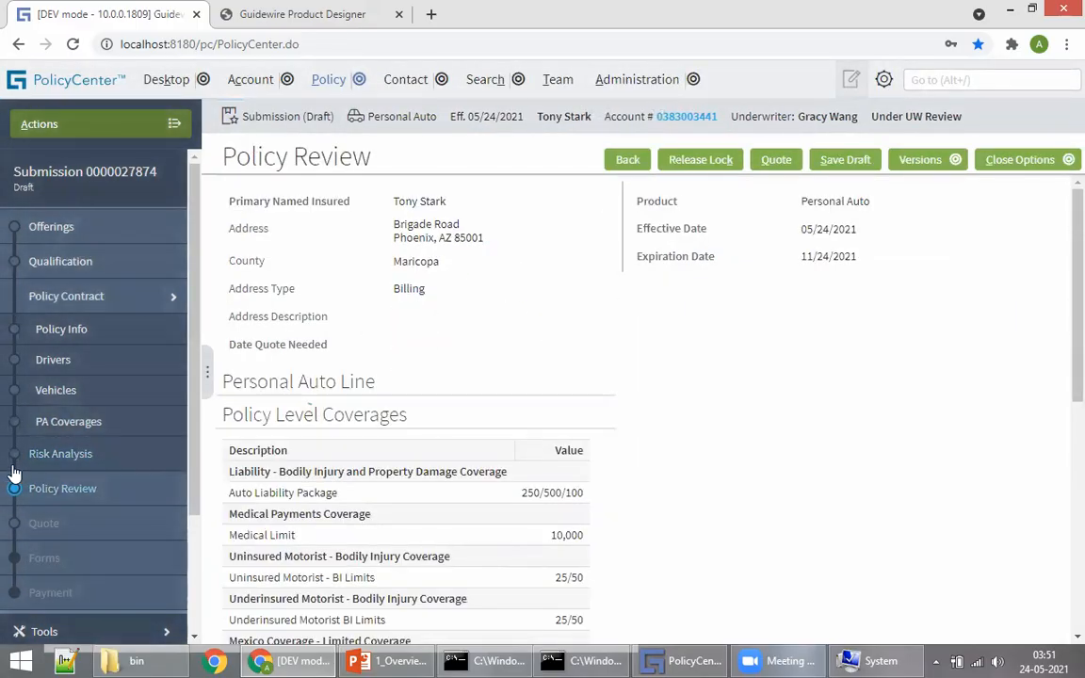
left_click(177, 429)
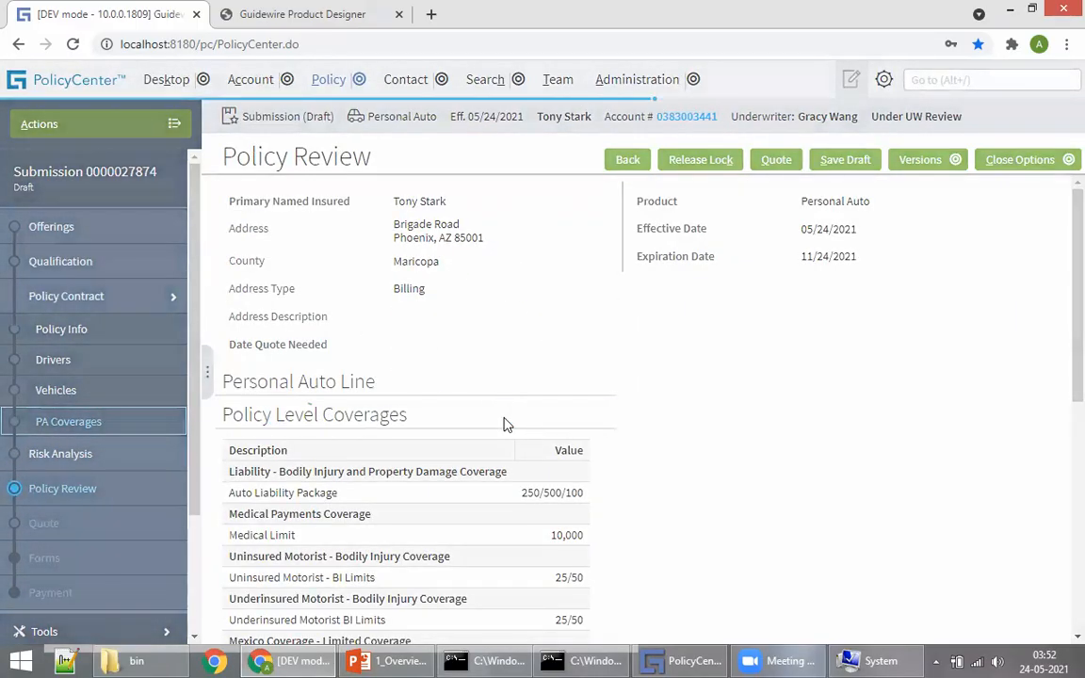
left_click(448, 405)
left_click(451, 455)
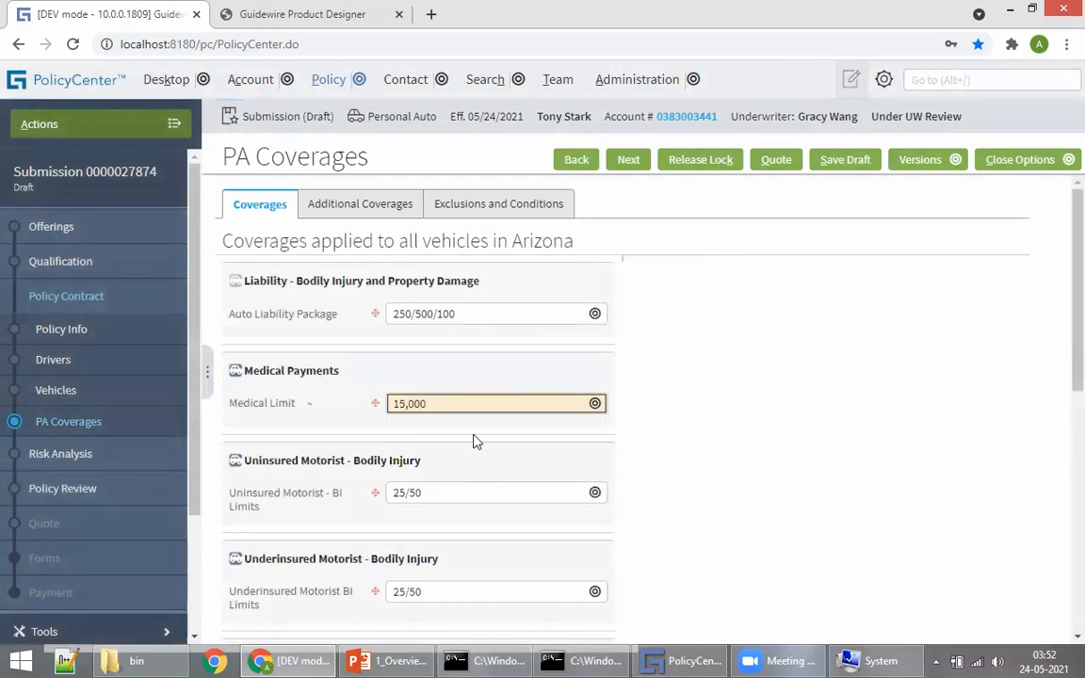
left_click(778, 160)
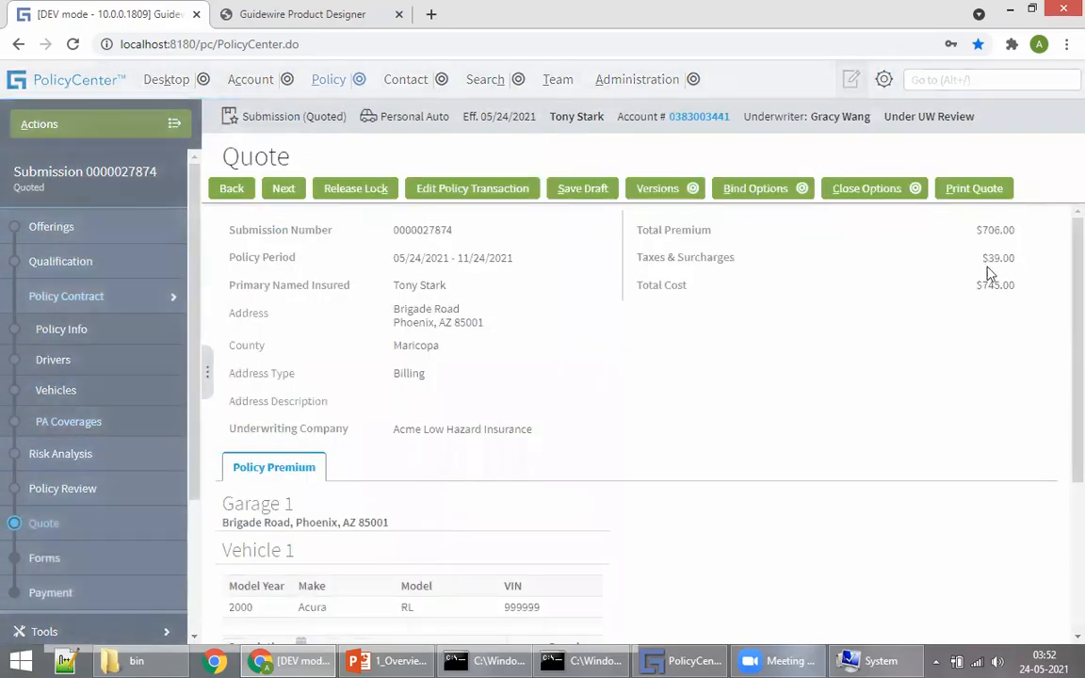
left_click_drag(981, 286, 1017, 291)
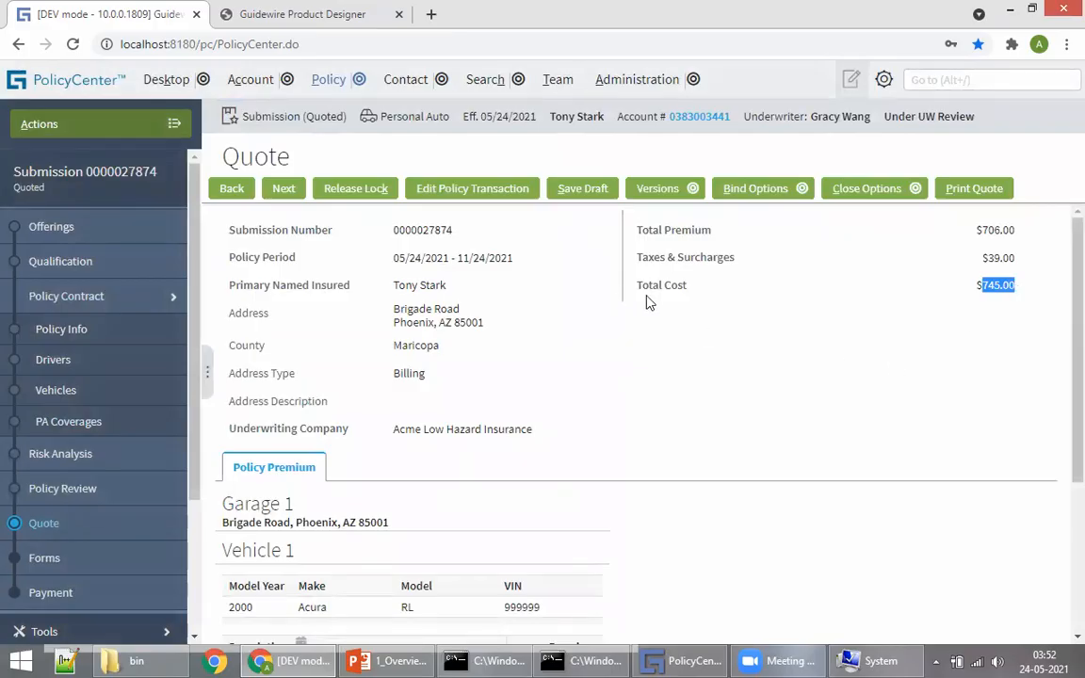
scroll(649, 301, "down", 3)
scroll(626, 381, "up", 3)
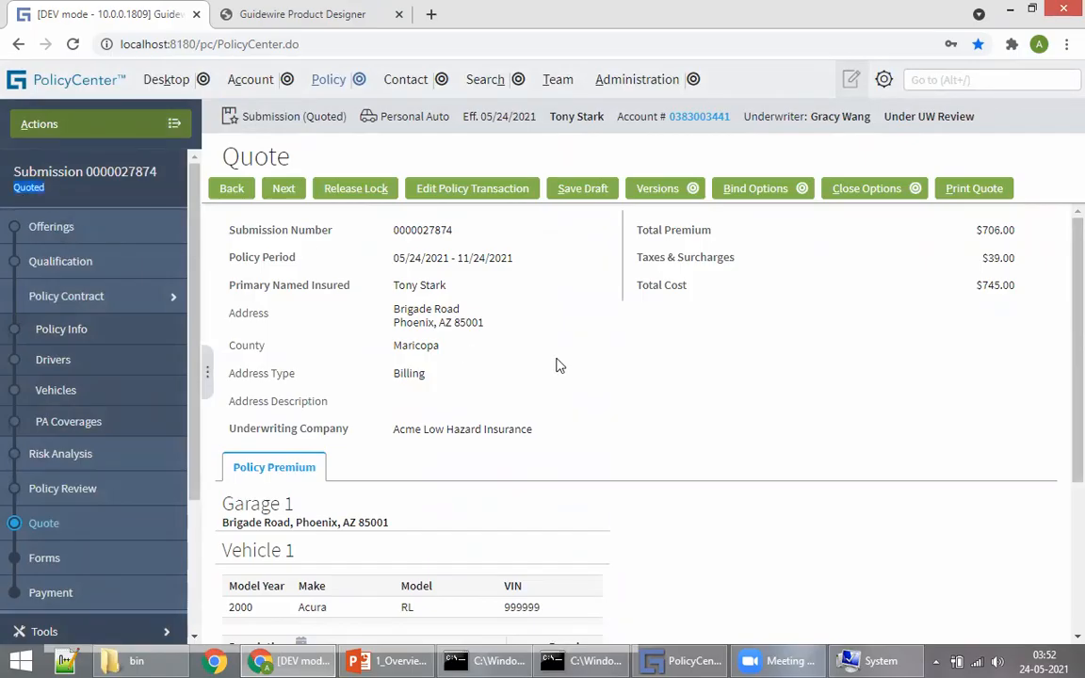
scroll(697, 381, "down", 3)
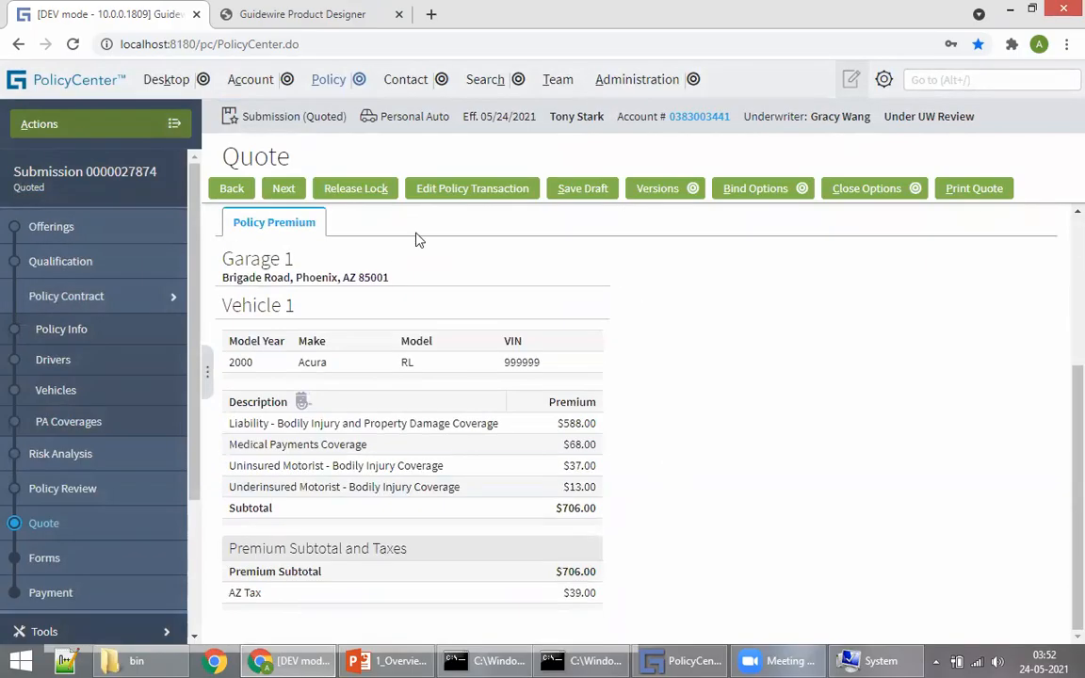
scroll(674, 453, "up", 3)
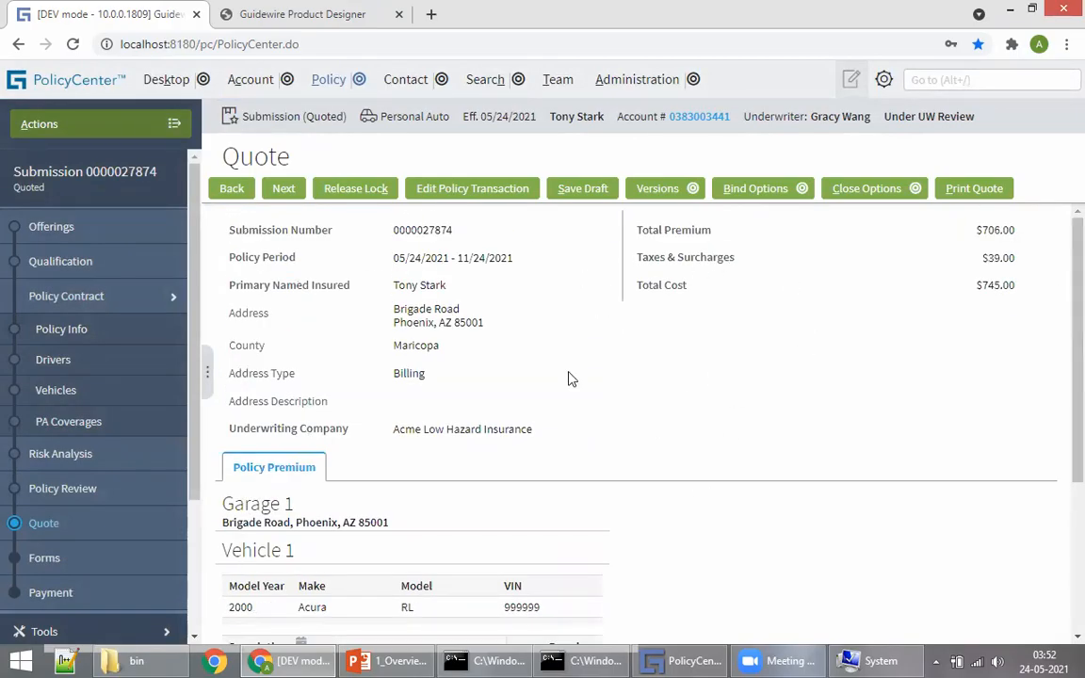
left_click(388, 660)
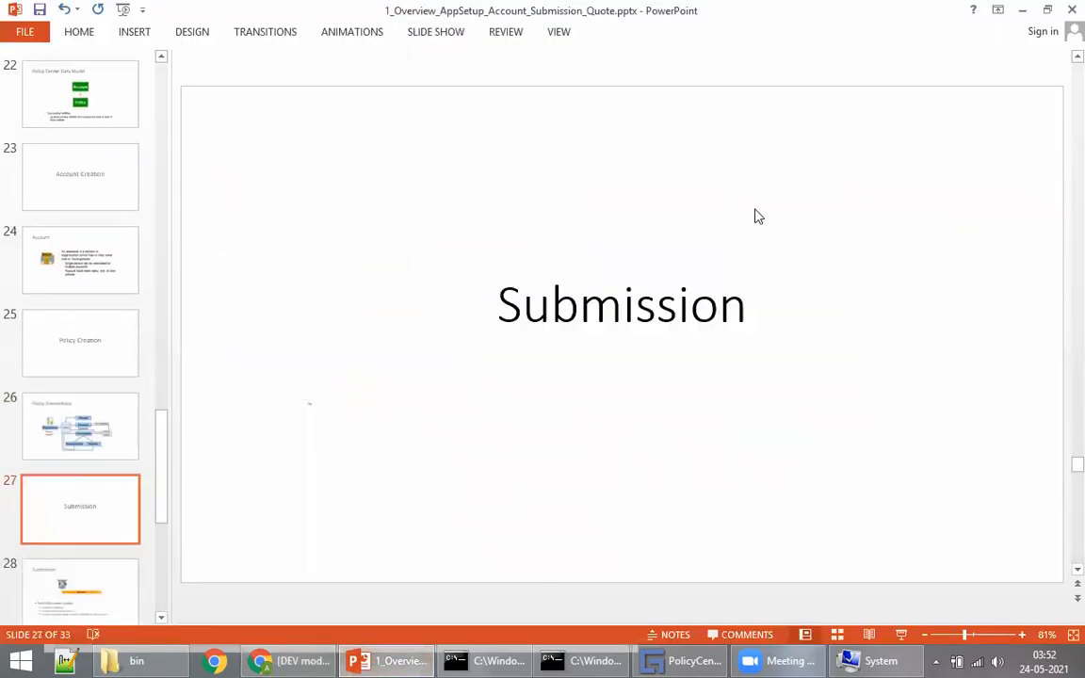
scroll(679, 349, "down", 1)
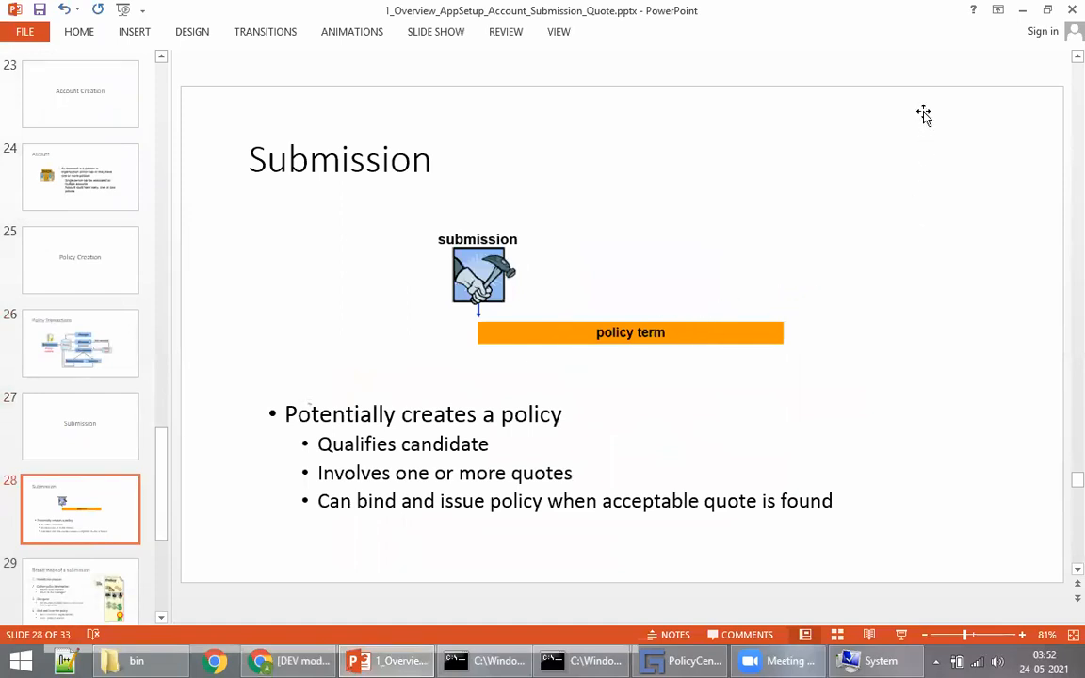
left_click(289, 659)
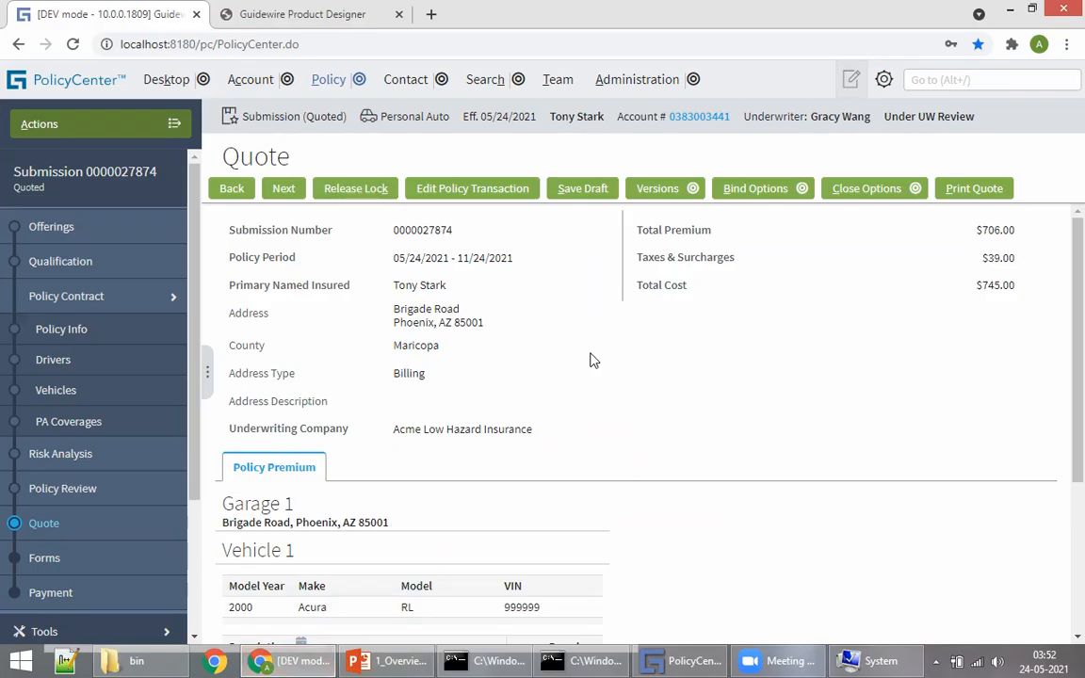
Step: Reopen the submission for editing, accepting the invalidated quote, and quote it again
left_click(394, 185)
left_click(622, 173)
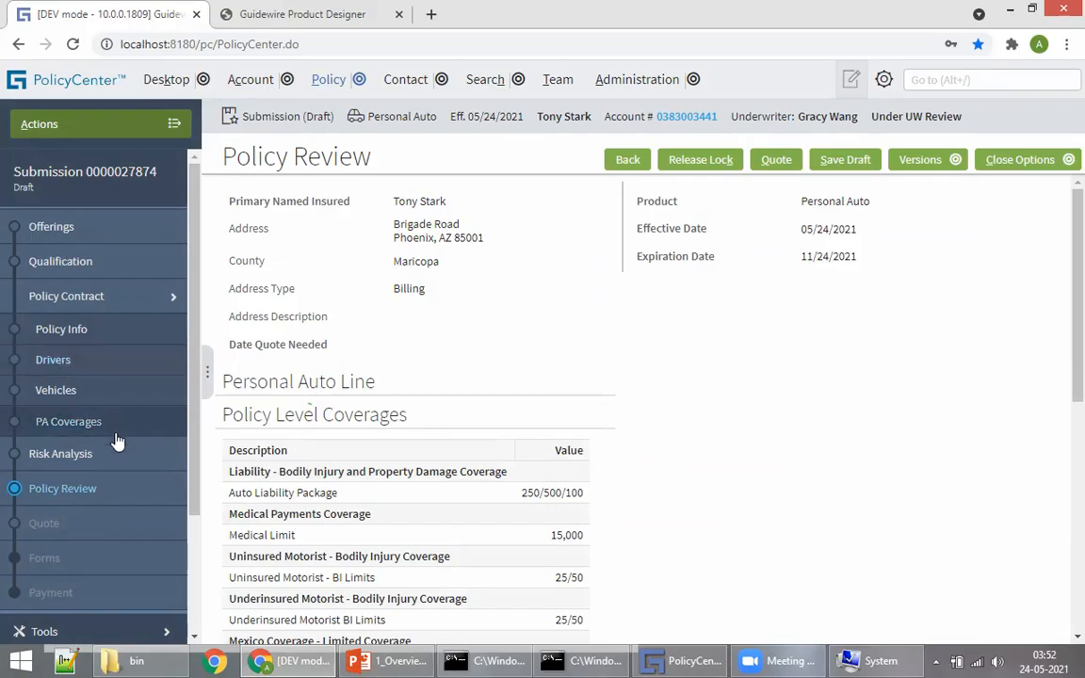
left_click(777, 160)
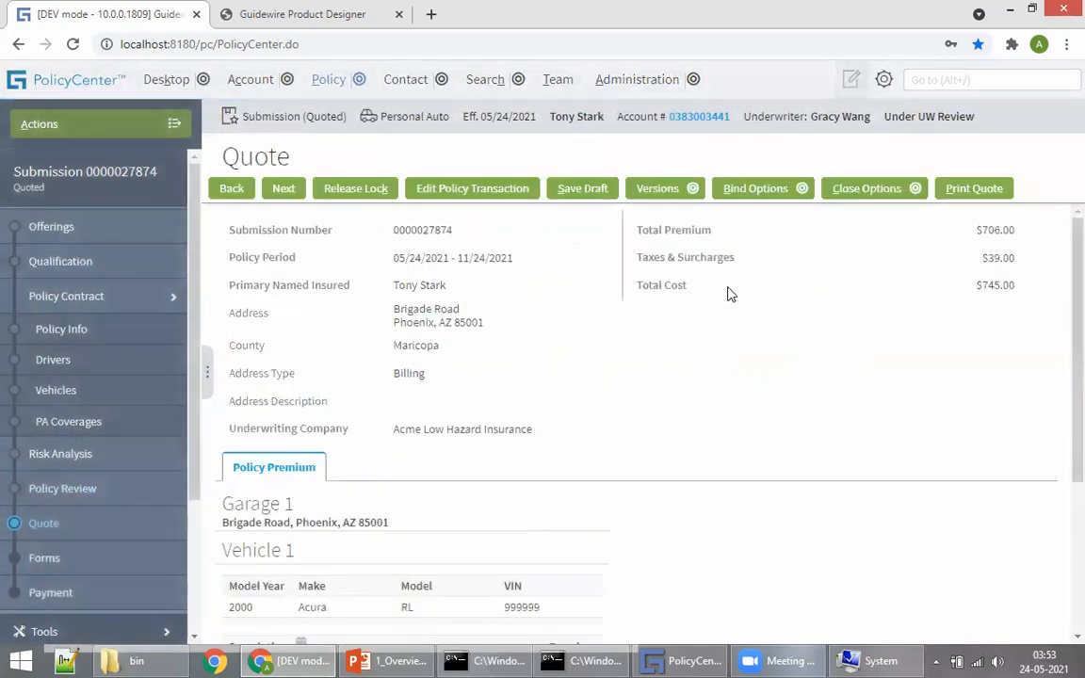
scroll(775, 301, "down", 5)
scroll(862, 395, "up", 5)
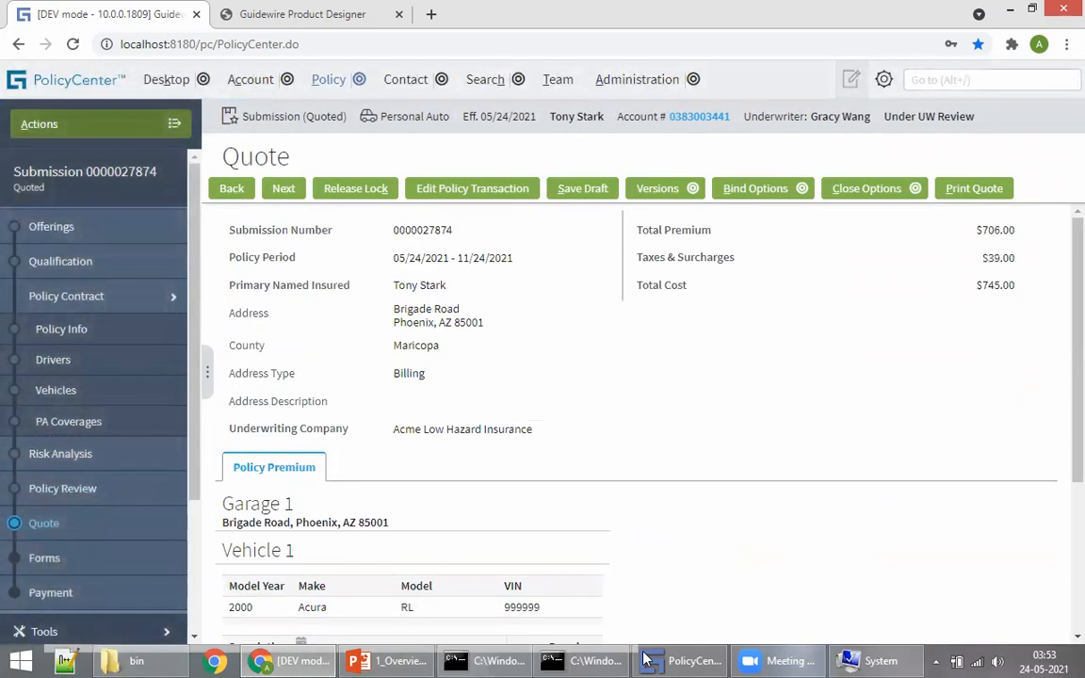
Step: Check the presentation slides, then highlight the $745.00 total cost back in PolicyCenter
left_click(391, 660)
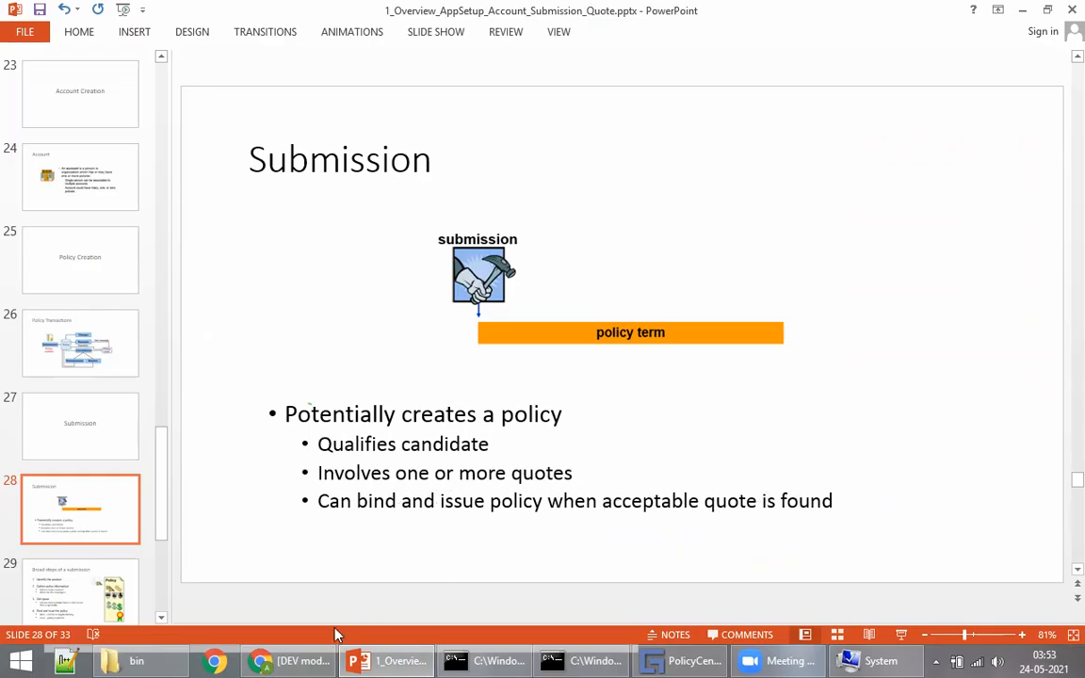
left_click(292, 660)
left_click_drag(971, 289, 1042, 288)
left_click(762, 319)
left_click(477, 296)
Step: Show the Bind Options list with Bind Only and Issue Policy on the Quote page
scroll(648, 165, "down", 3)
scroll(702, 335, "up", 3)
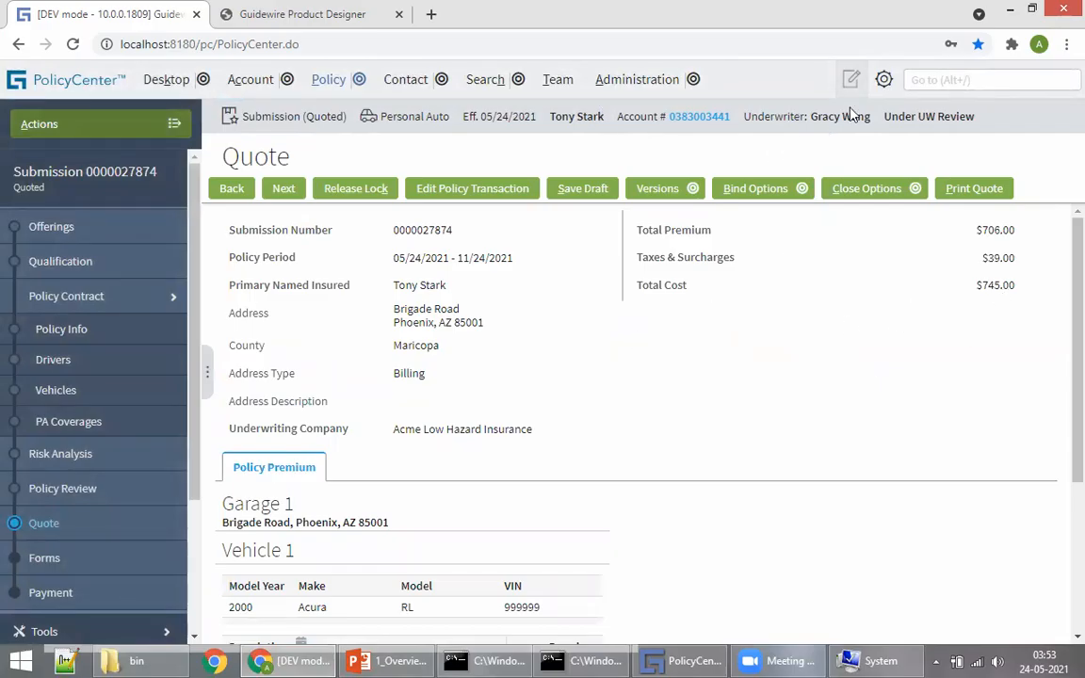
left_click(762, 186)
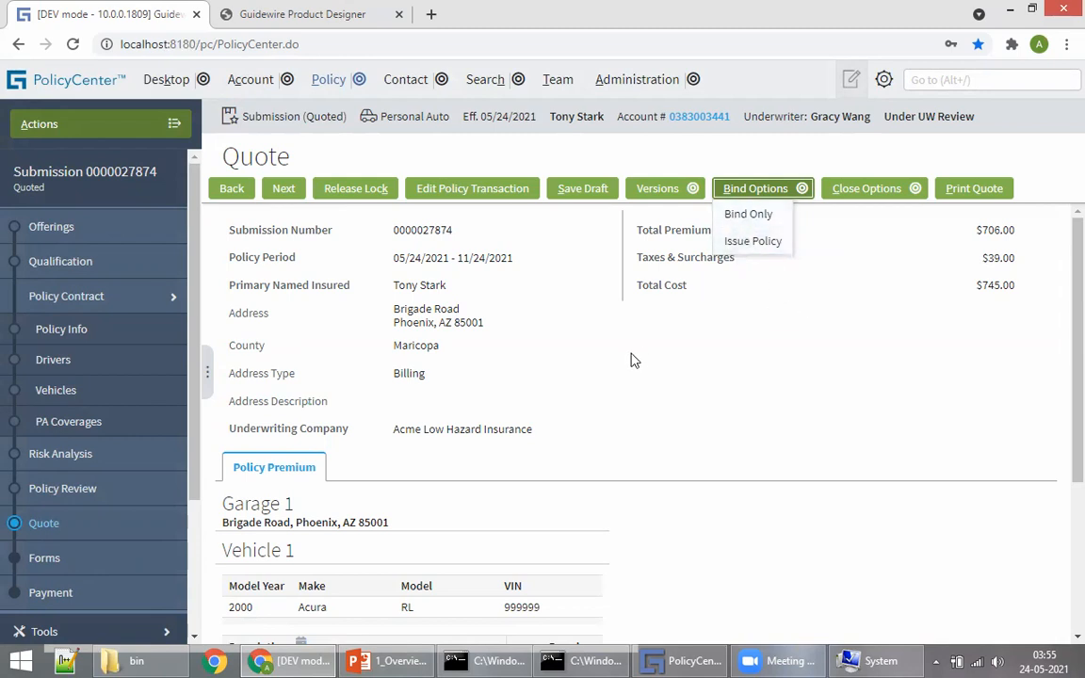
Step: Choose Issue Policy from Bind Options and confirm to bind and issue the submission
left_click(708, 354)
left_click(762, 202)
left_click(740, 249)
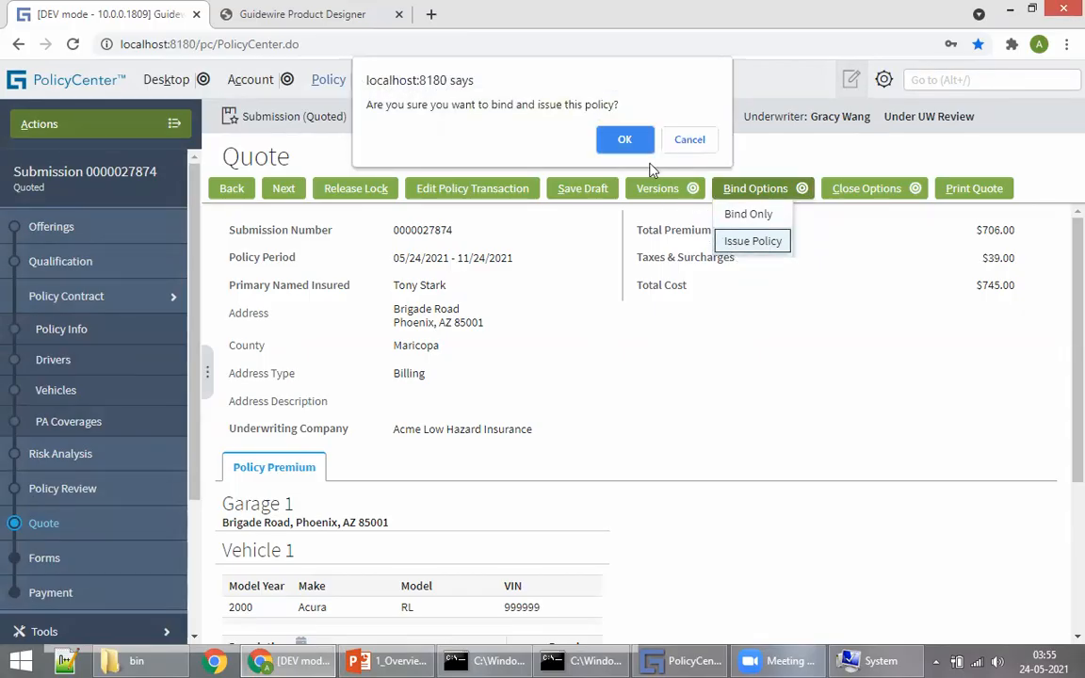
left_click(626, 141)
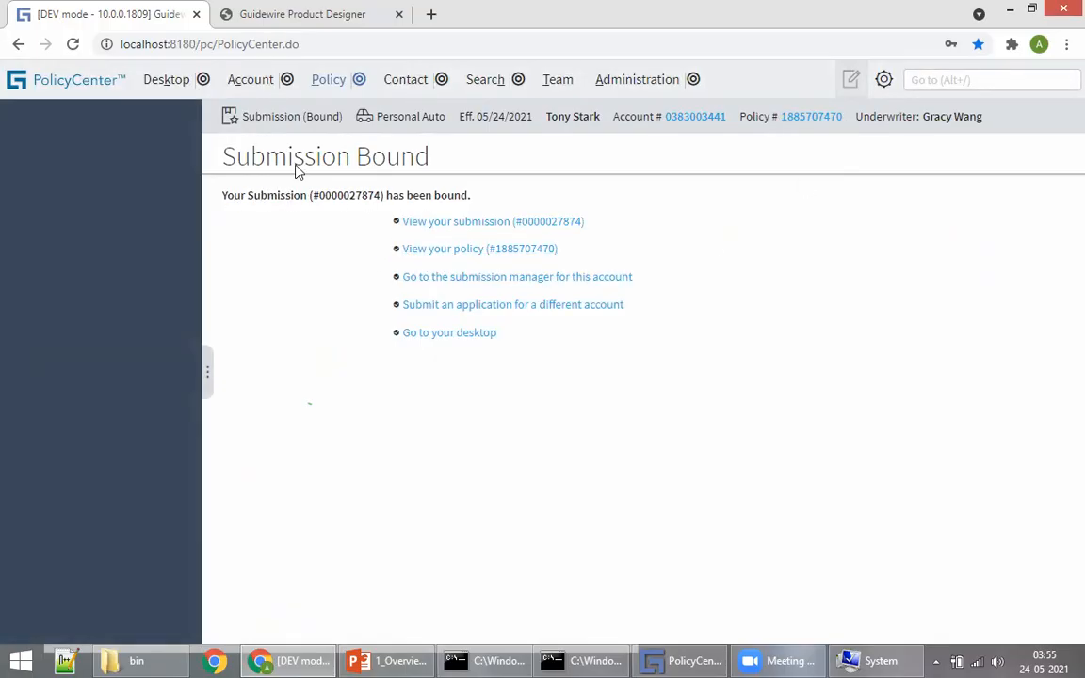
Step: Point out the Submission Bound heading and open the newly issued policy
left_click_drag(239, 153, 376, 152)
left_click(362, 157)
left_click_drag(368, 153, 433, 162)
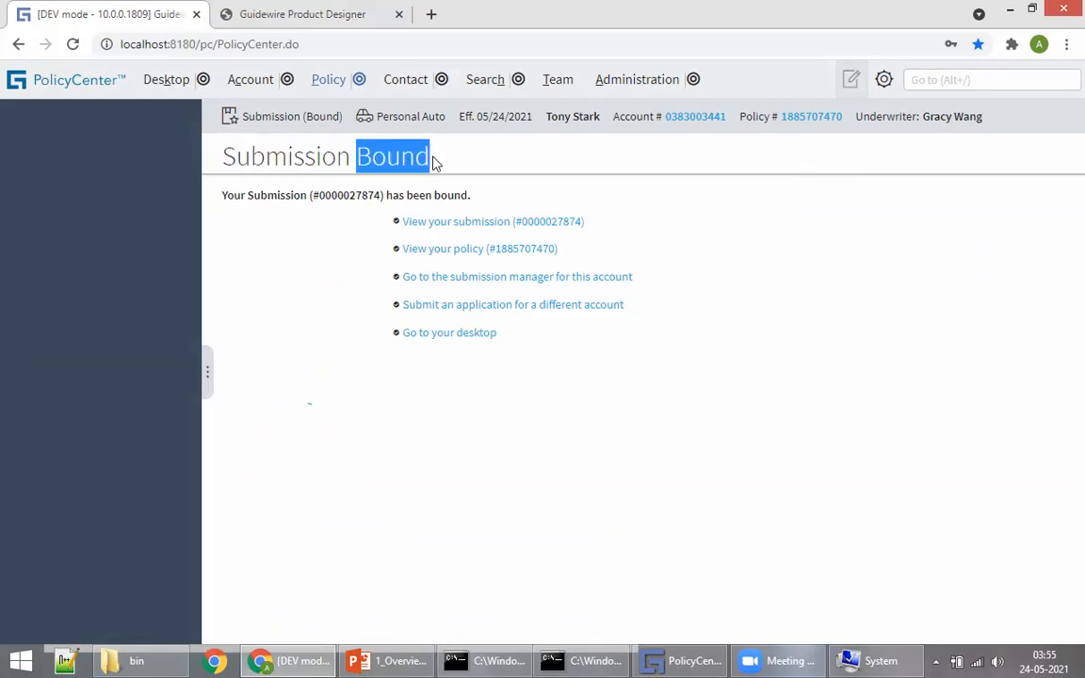
left_click(433, 162)
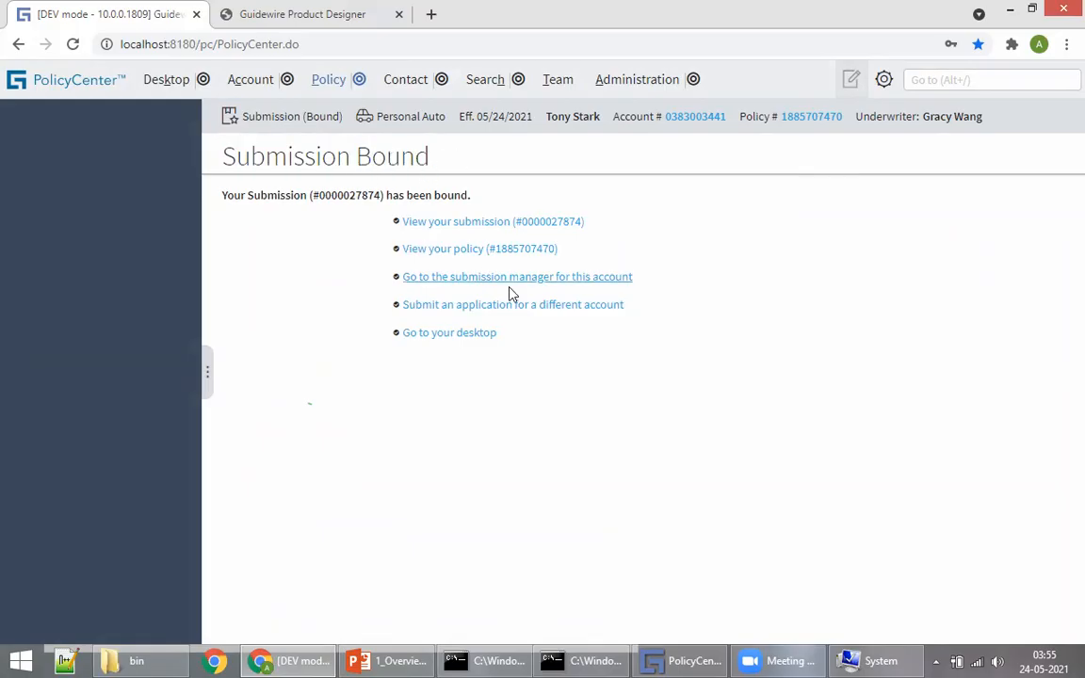
left_click(462, 249)
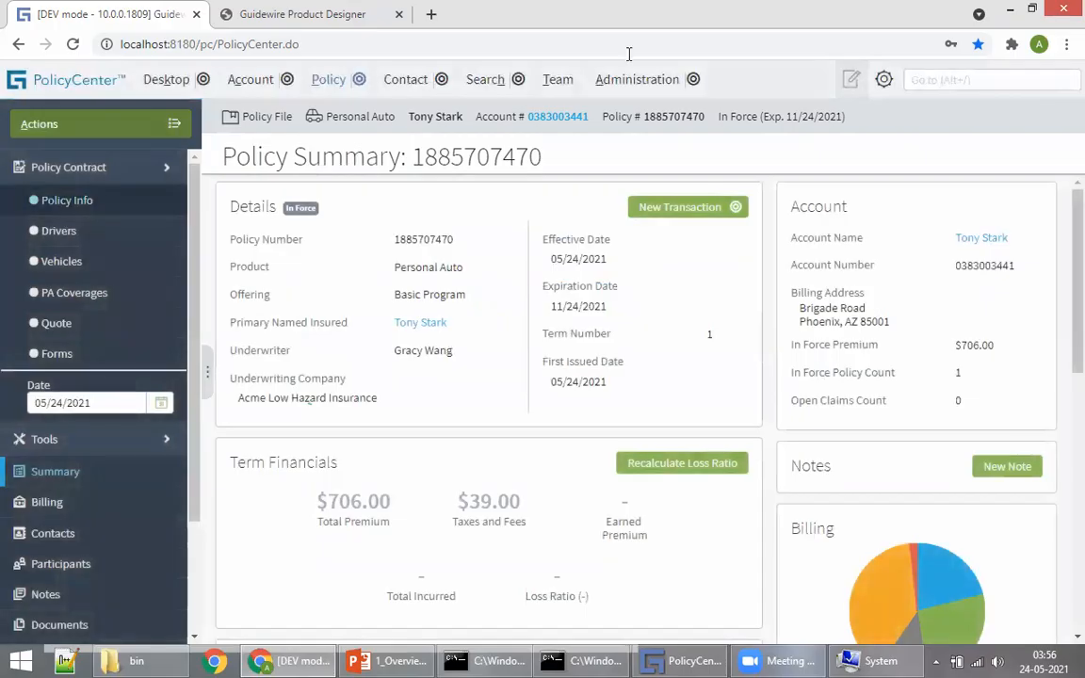
Step: Browse the policy's Drivers, Vehicles, PA Coverages, Quote, Billing and Policy Info pages
left_click(64, 231)
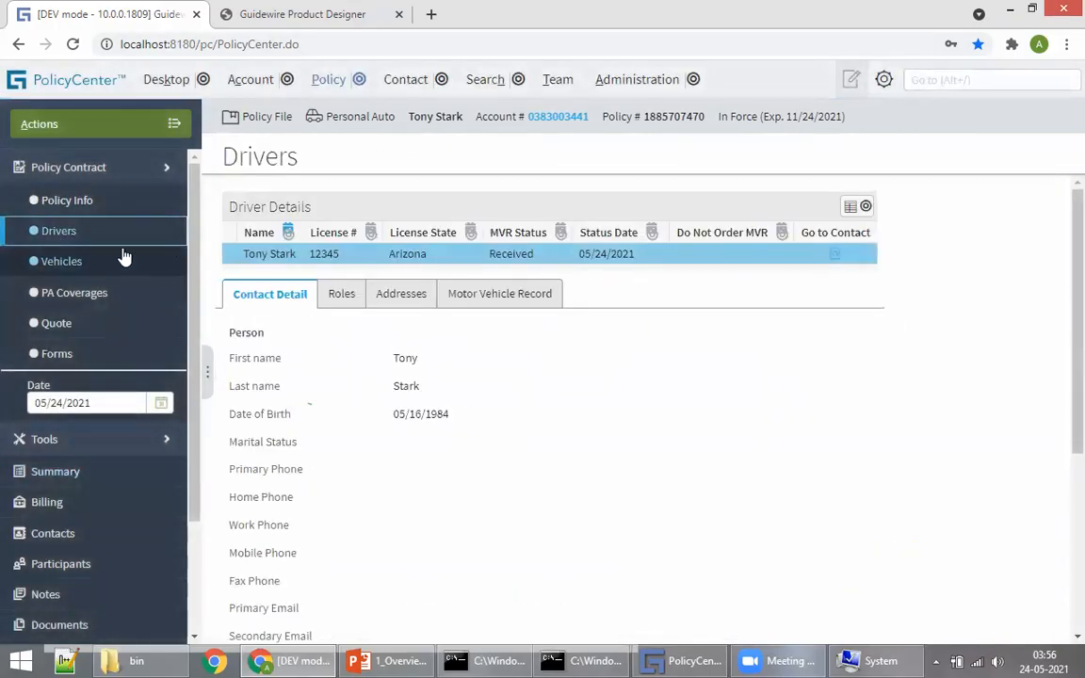
left_click(70, 261)
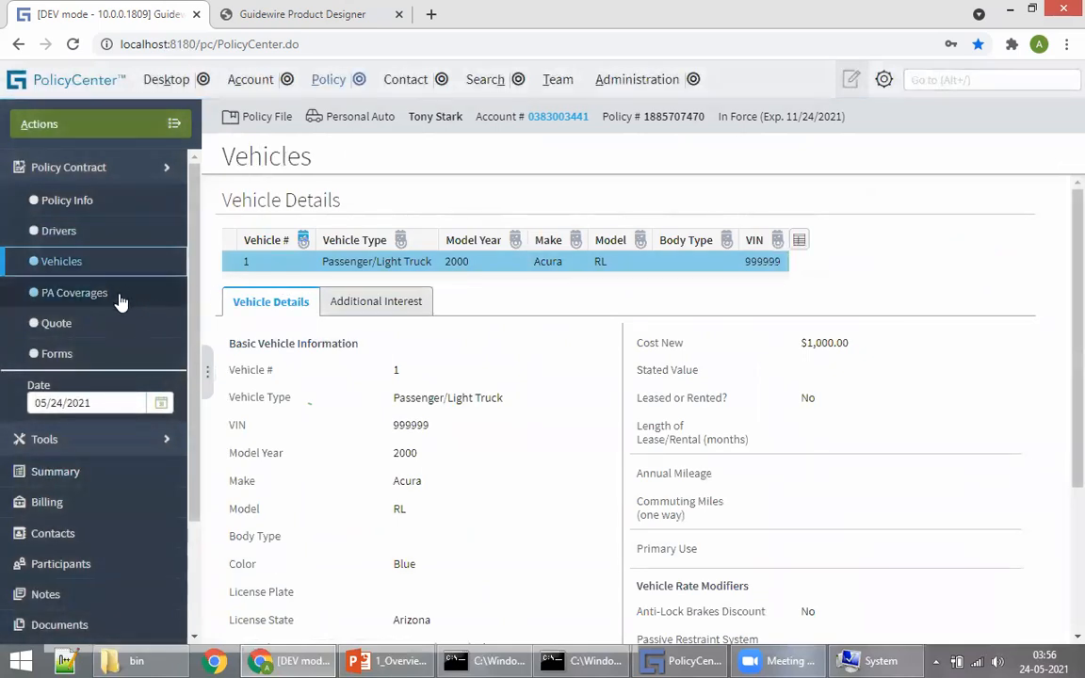
left_click(72, 292)
scroll(471, 396, "down", 5)
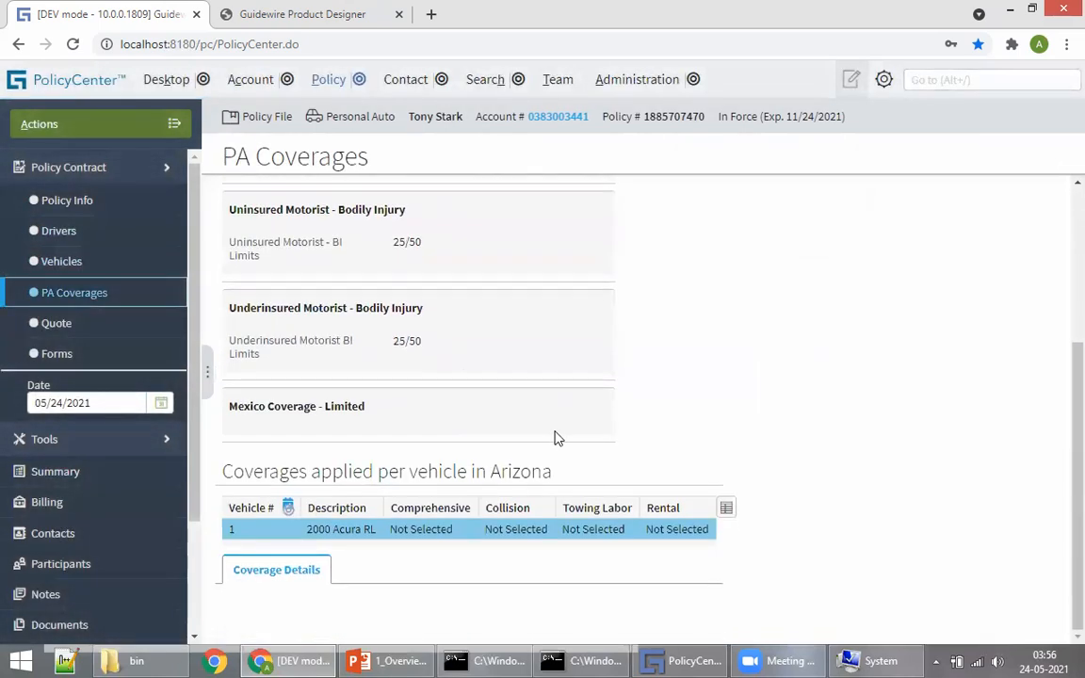
left_click(57, 323)
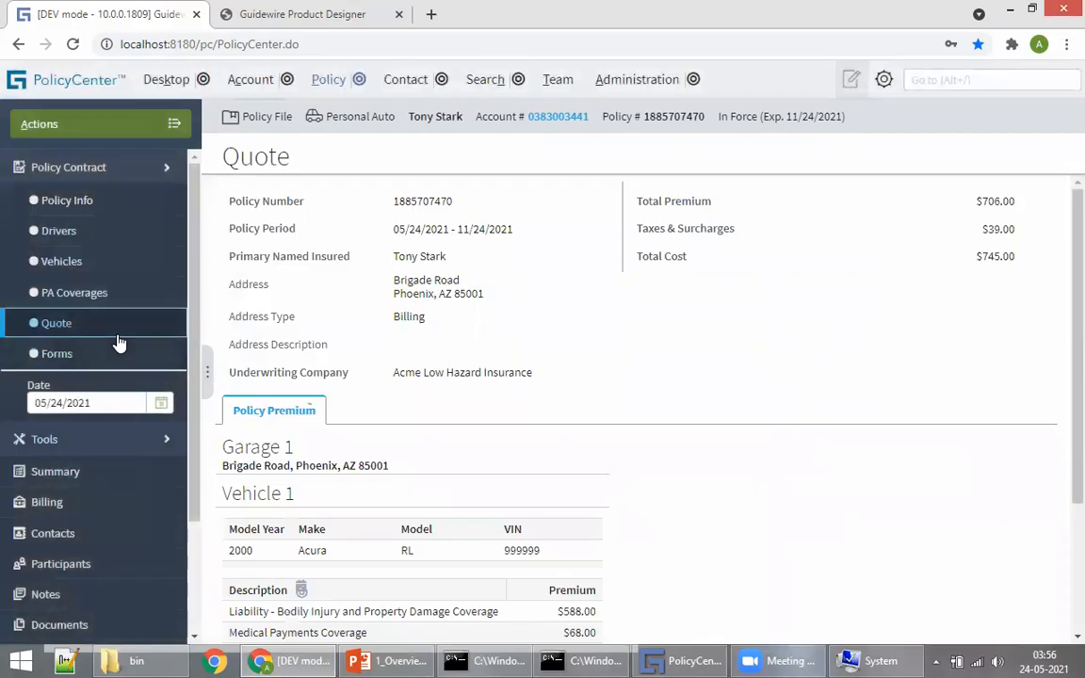
left_click(125, 470)
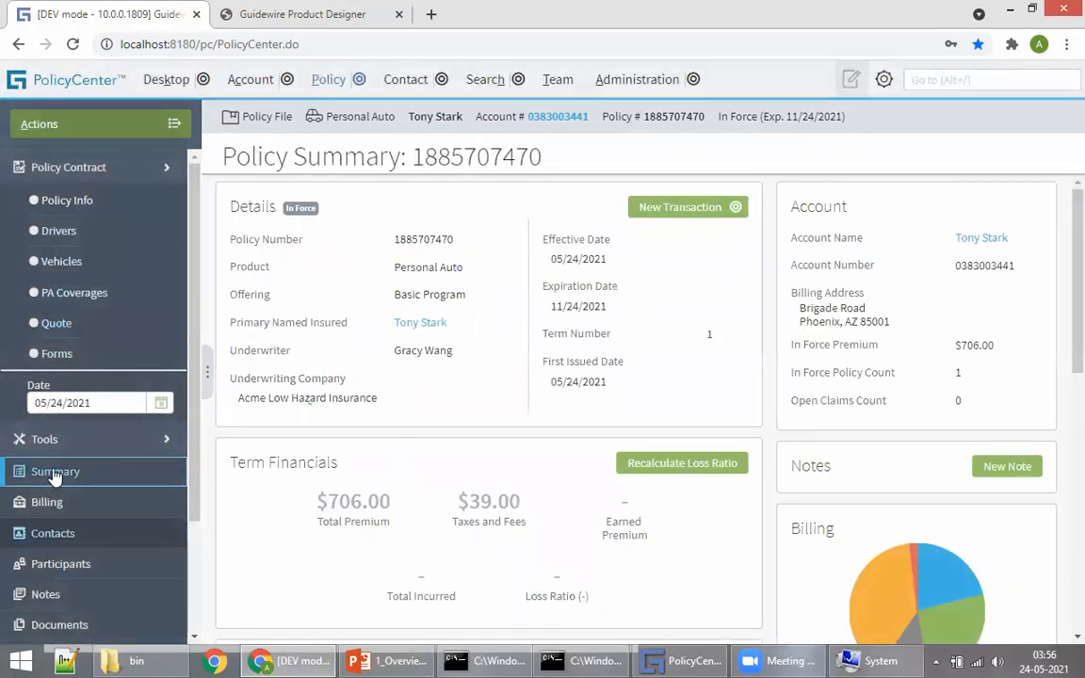
left_click(28, 508)
left_click(113, 230)
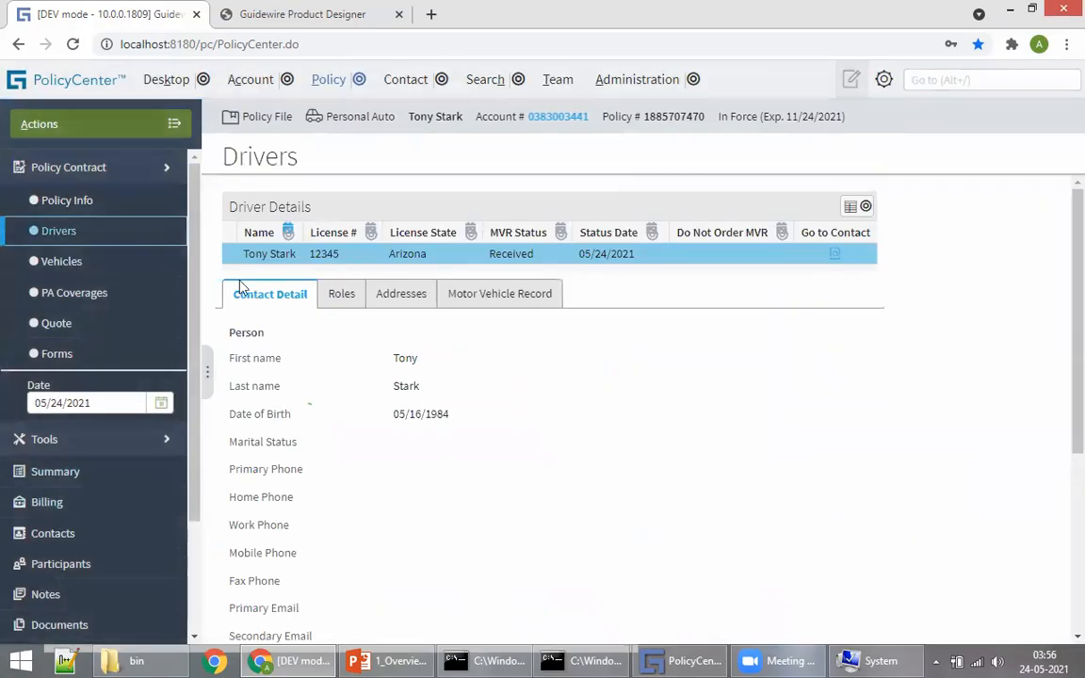
left_click(94, 202)
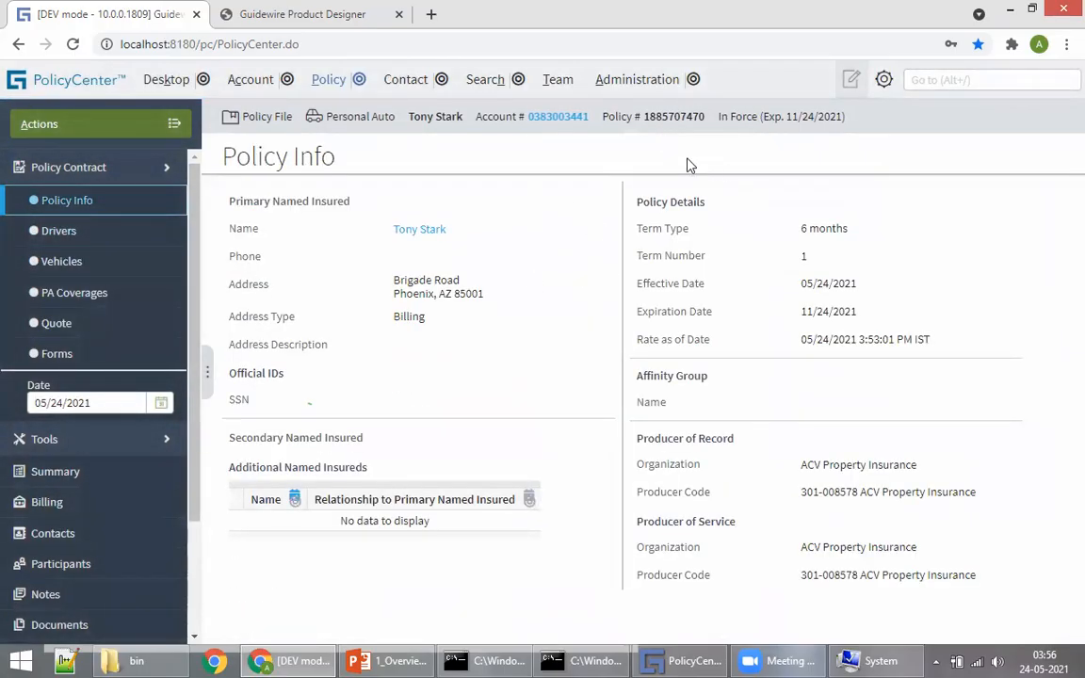
left_click(54, 471)
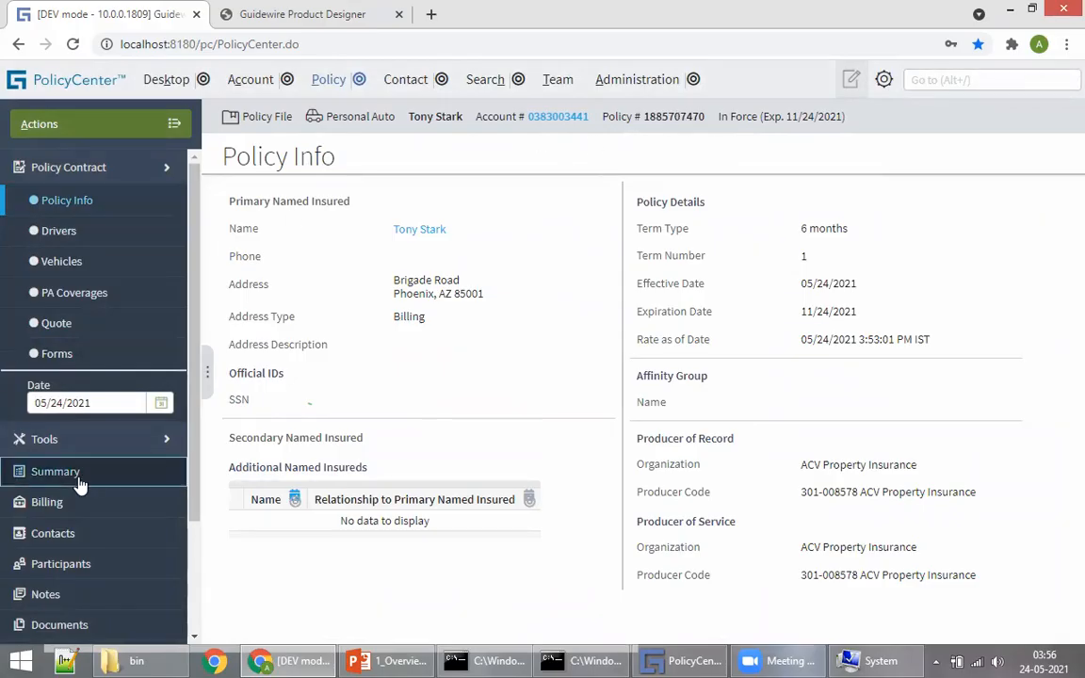
scroll(581, 320, "down", 10)
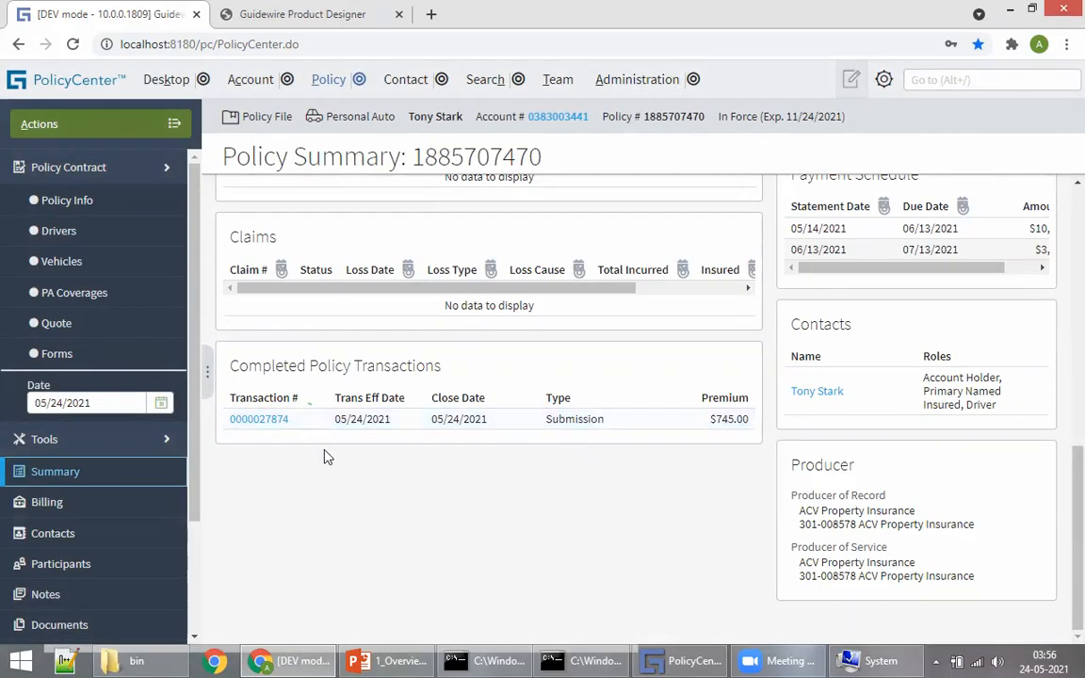
left_click(270, 423)
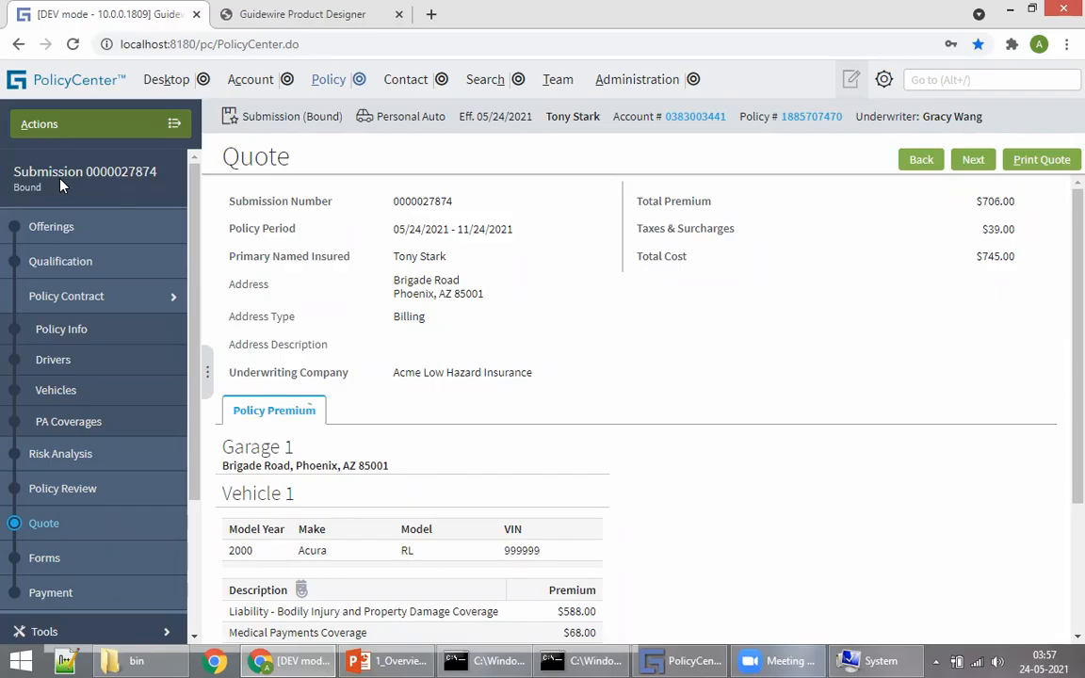
left_click(367, 20)
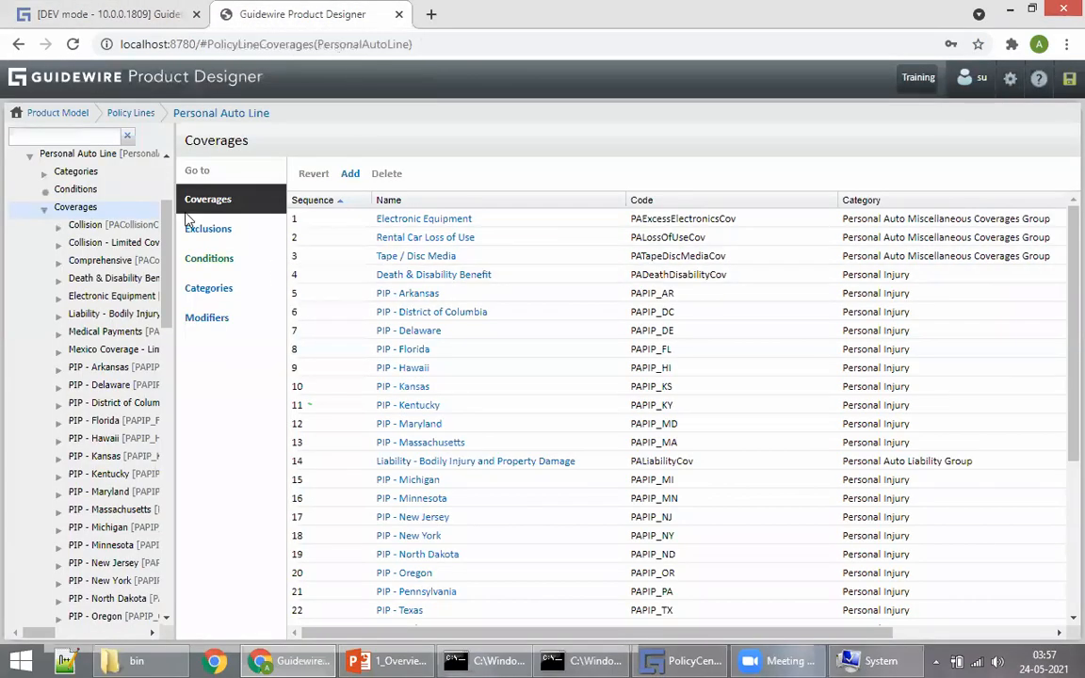
left_click(137, 87)
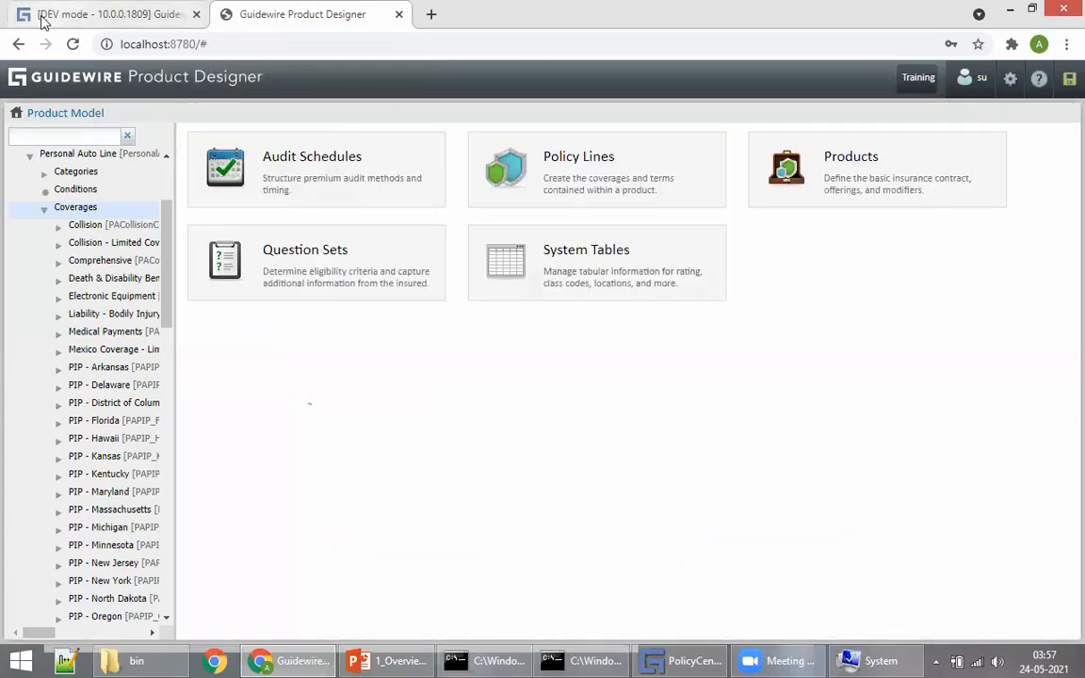
left_click(848, 164)
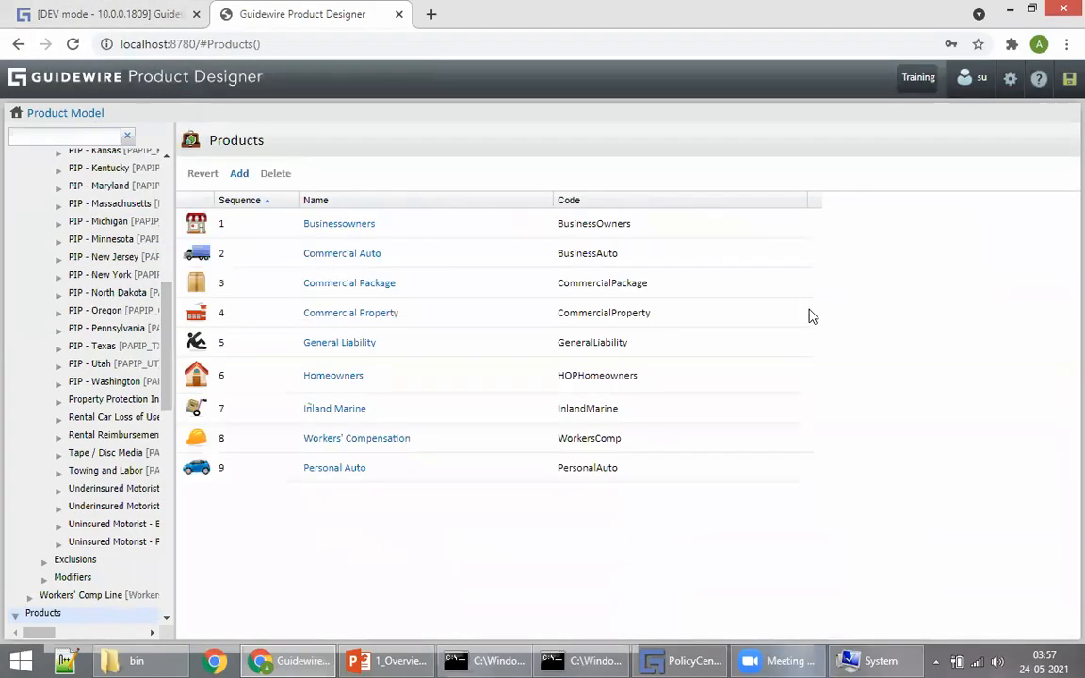
left_click(348, 469)
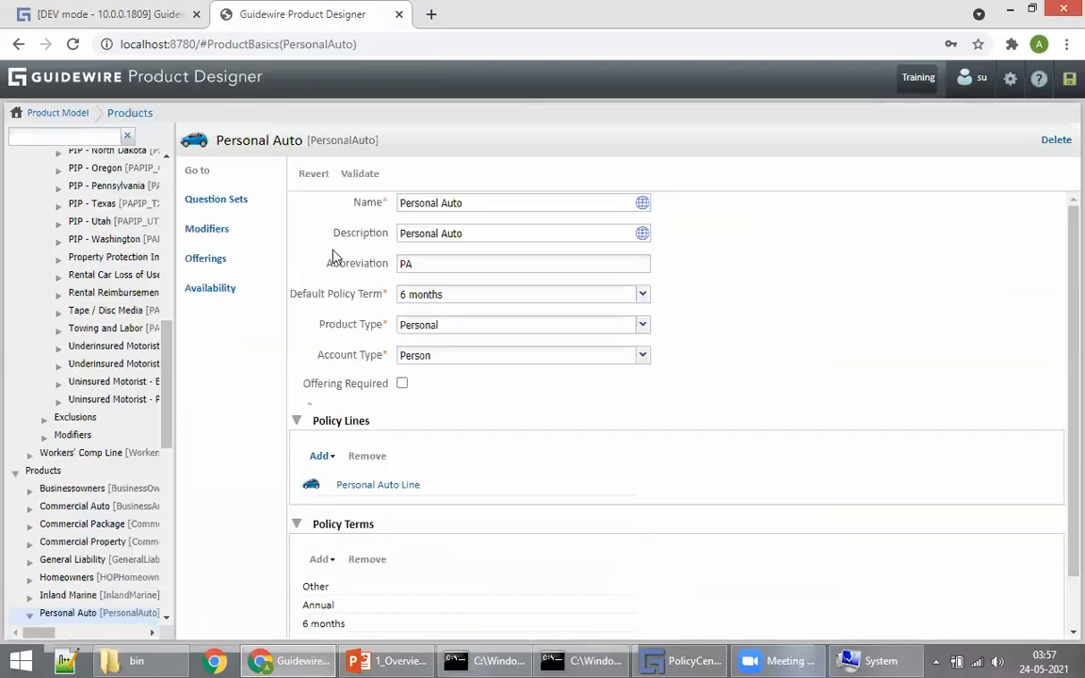
left_click(372, 484)
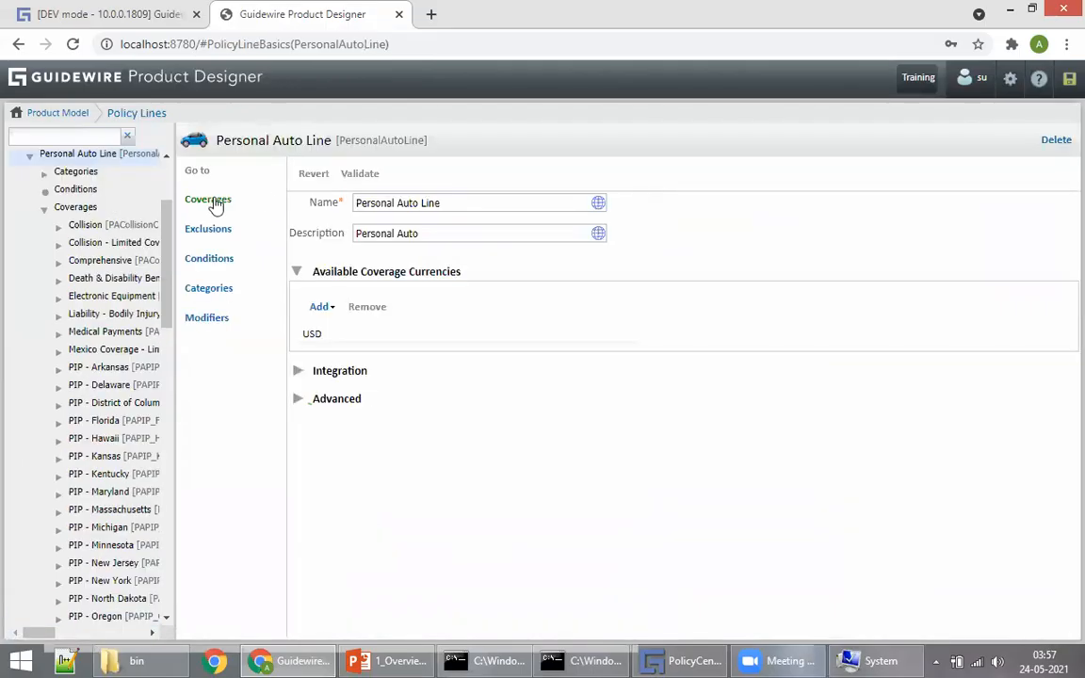
left_click(208, 201)
left_click(37, 13)
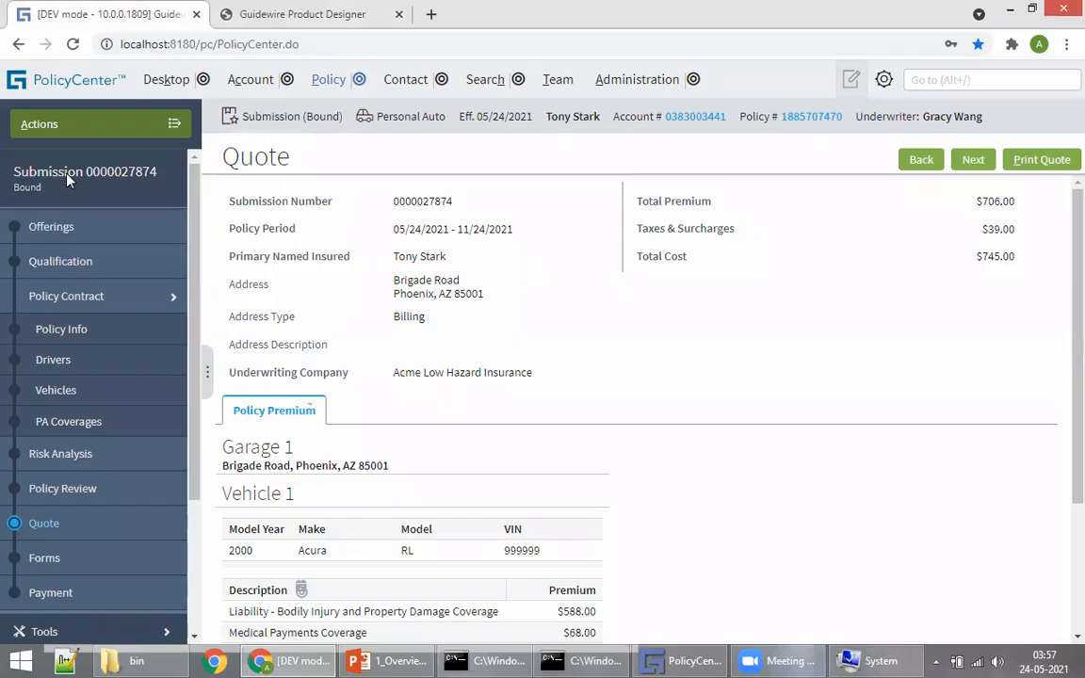
left_click(584, 316)
left_click(171, 124)
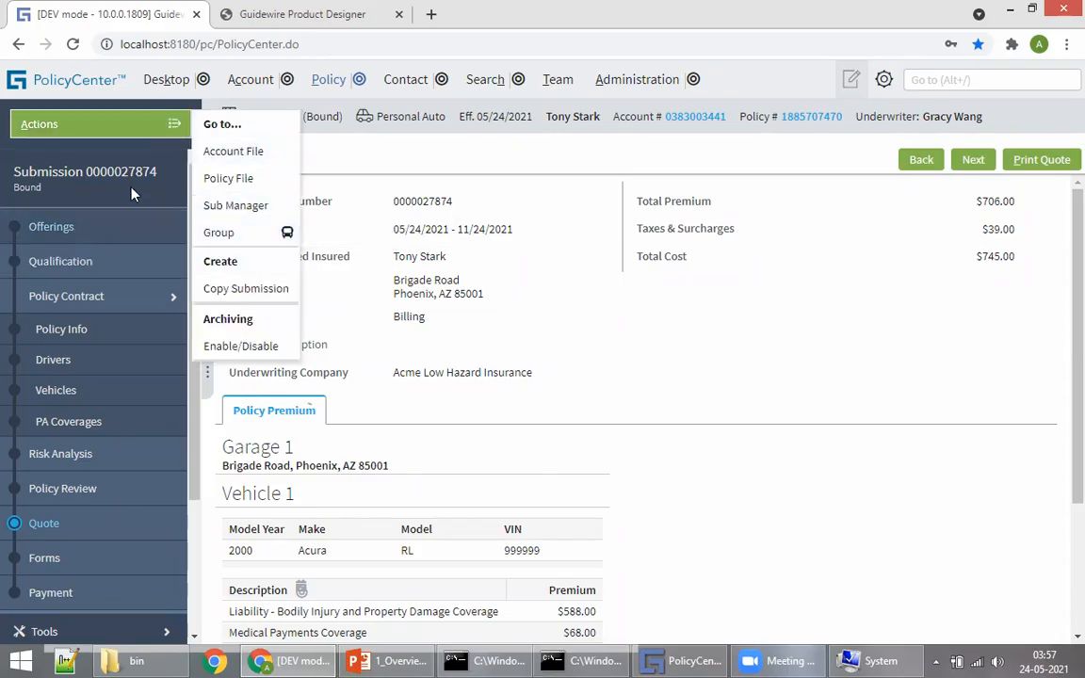
left_click(814, 116)
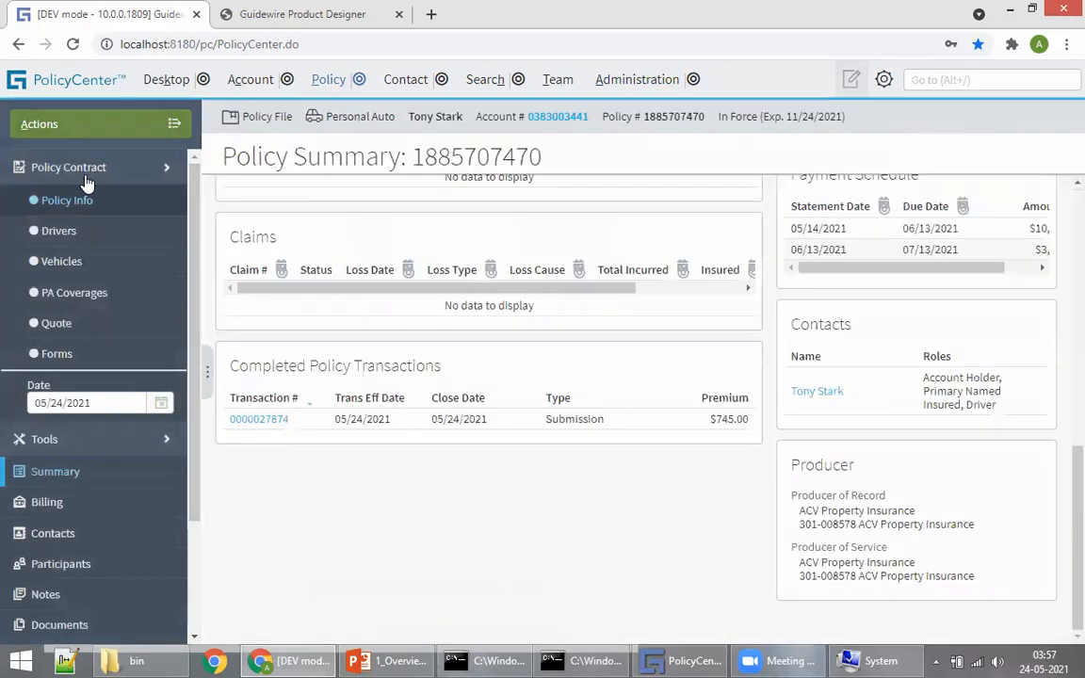
left_click(109, 126)
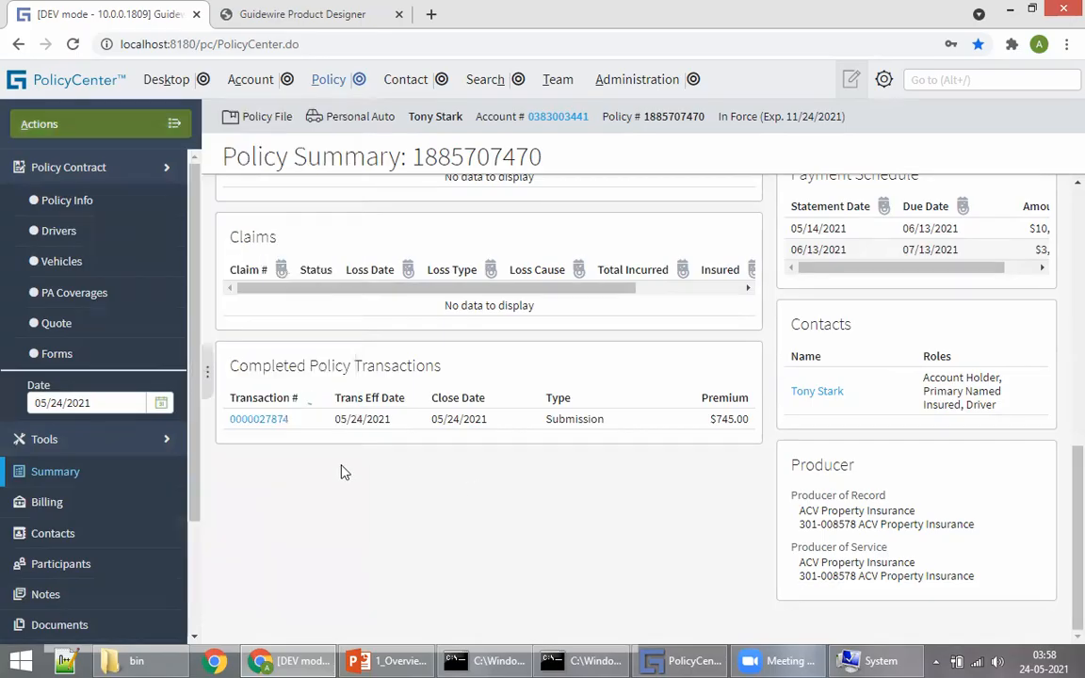
Step: Look over the policy transactions, then open Policy Info and the policy's Drivers page
left_click(154, 138)
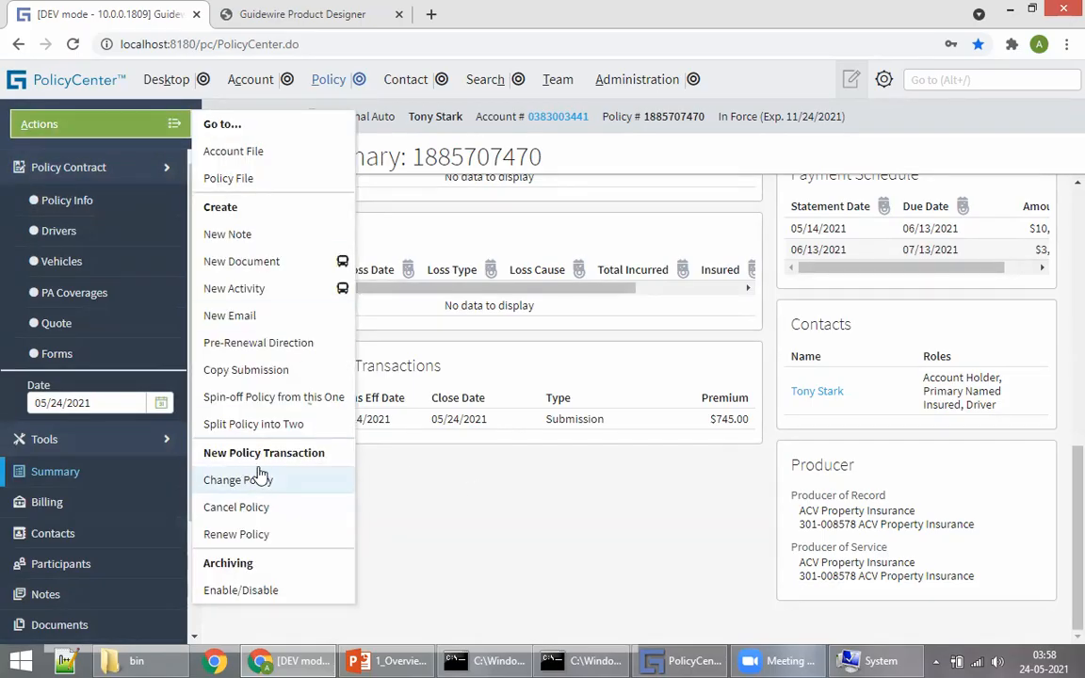
scroll(556, 325, "up", 10)
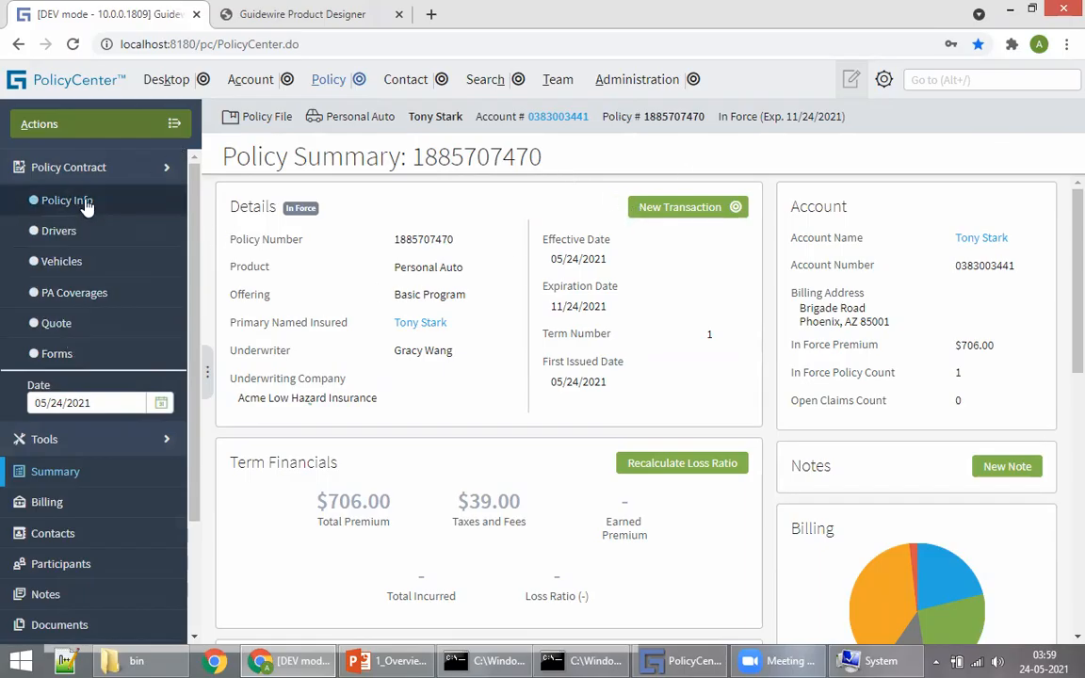
left_click(85, 205)
left_click(66, 233)
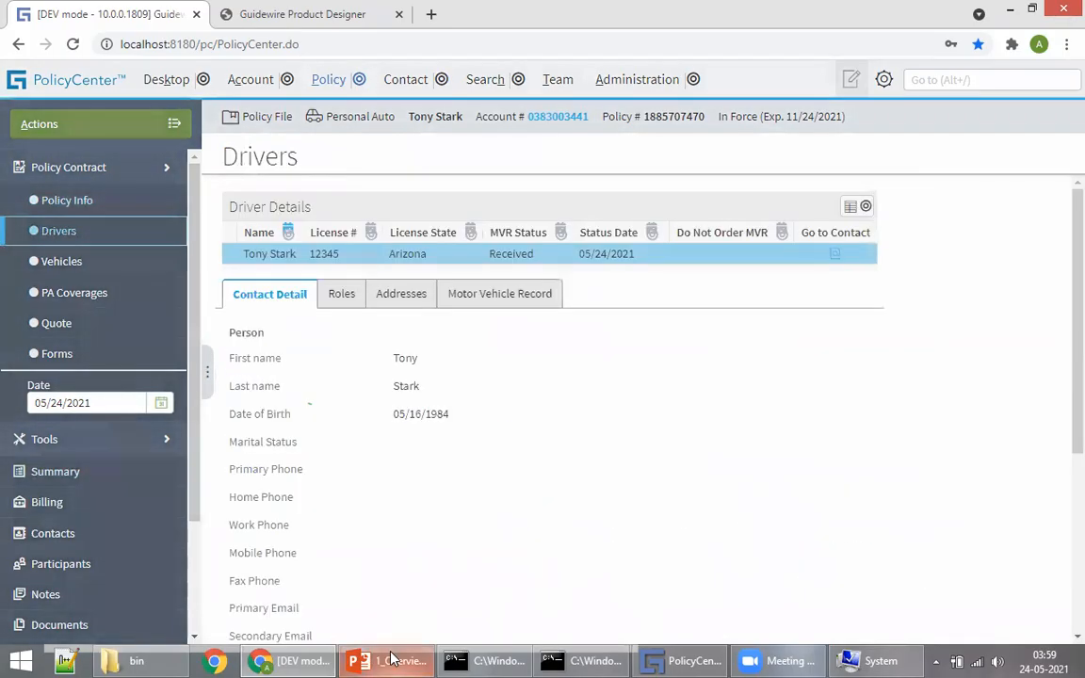
left_click(394, 659)
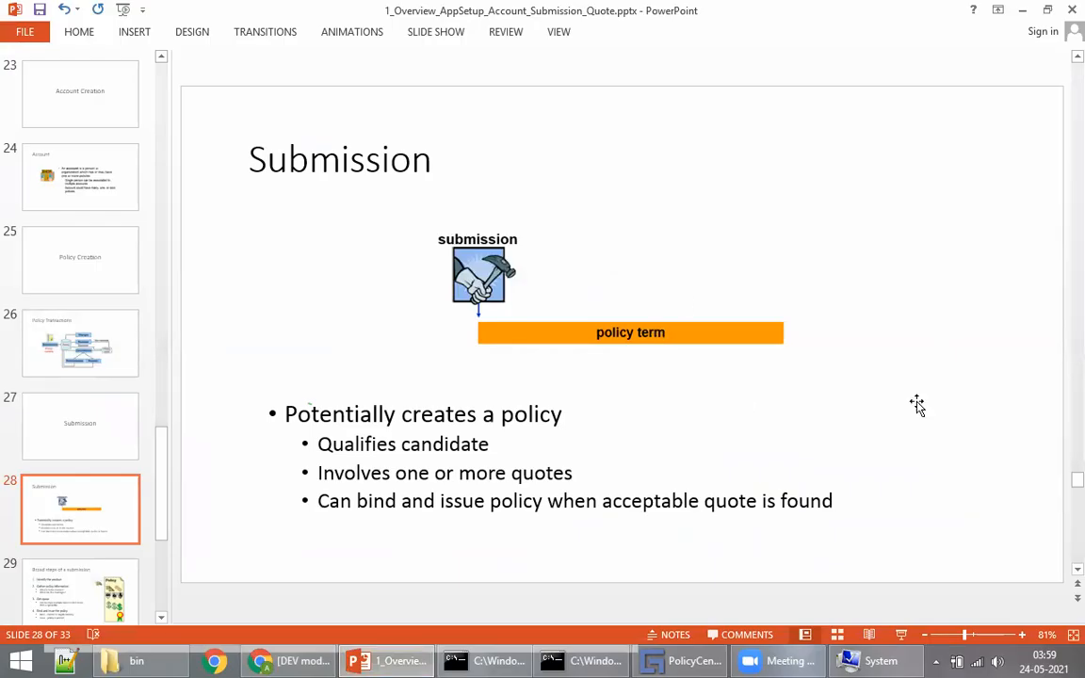
Step: Switch from the presentation back to the PolicyCenter Drivers page
left_click(279, 661)
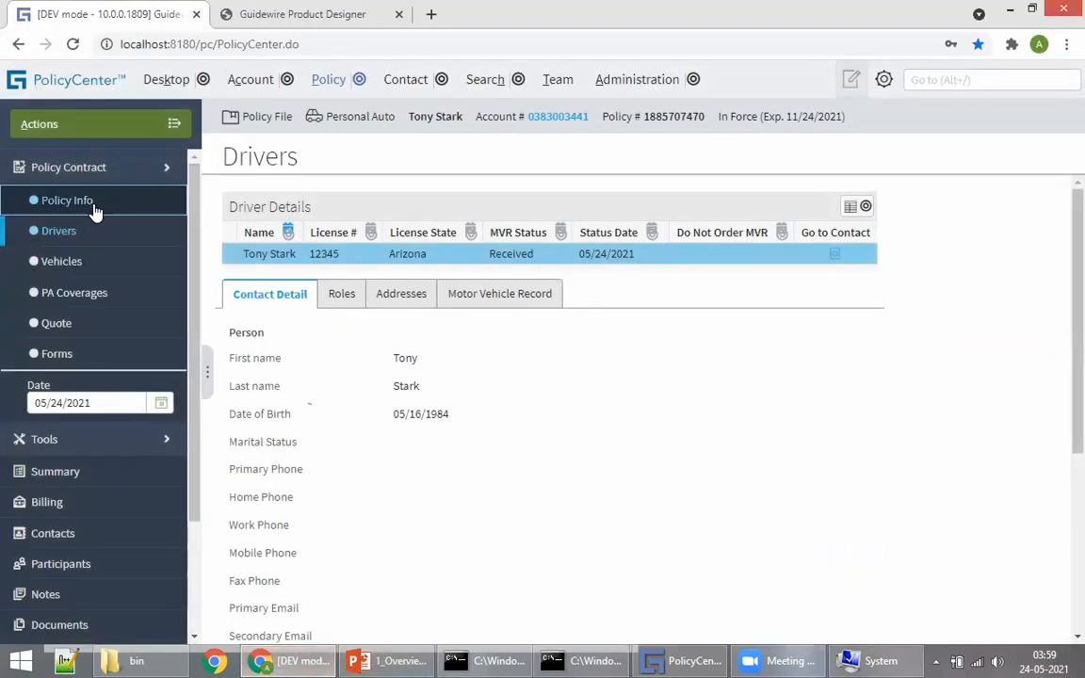
Step: Open Policy Info for the in-force Personal Auto policy expiring 11/24/2021
left_click(66, 200)
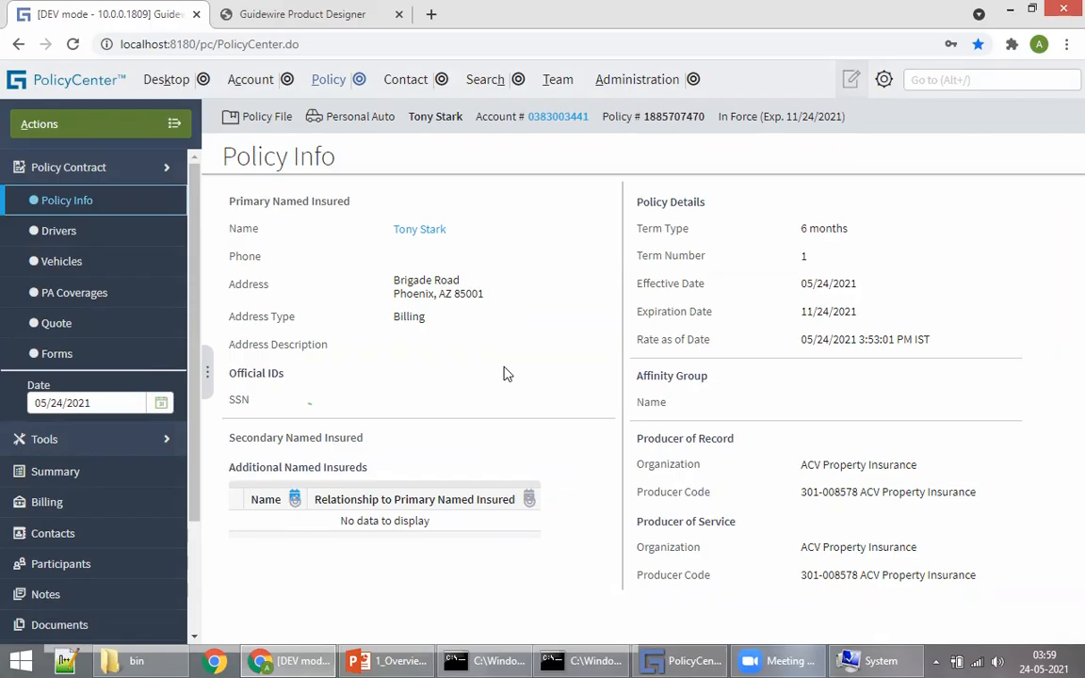
left_click(169, 125)
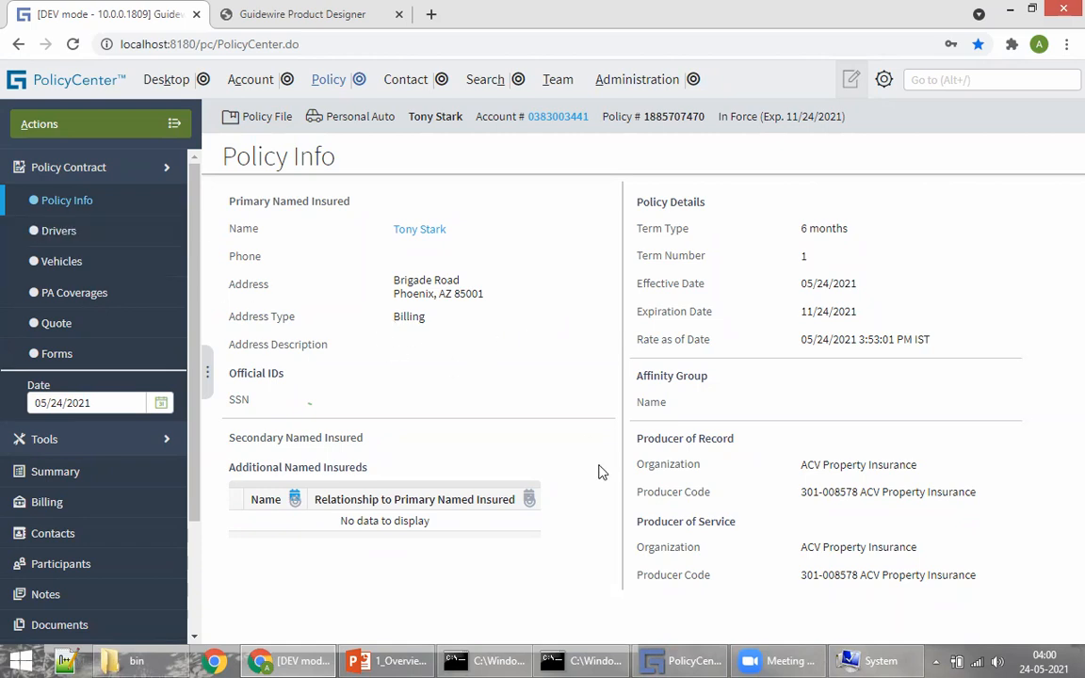
left_click(381, 658)
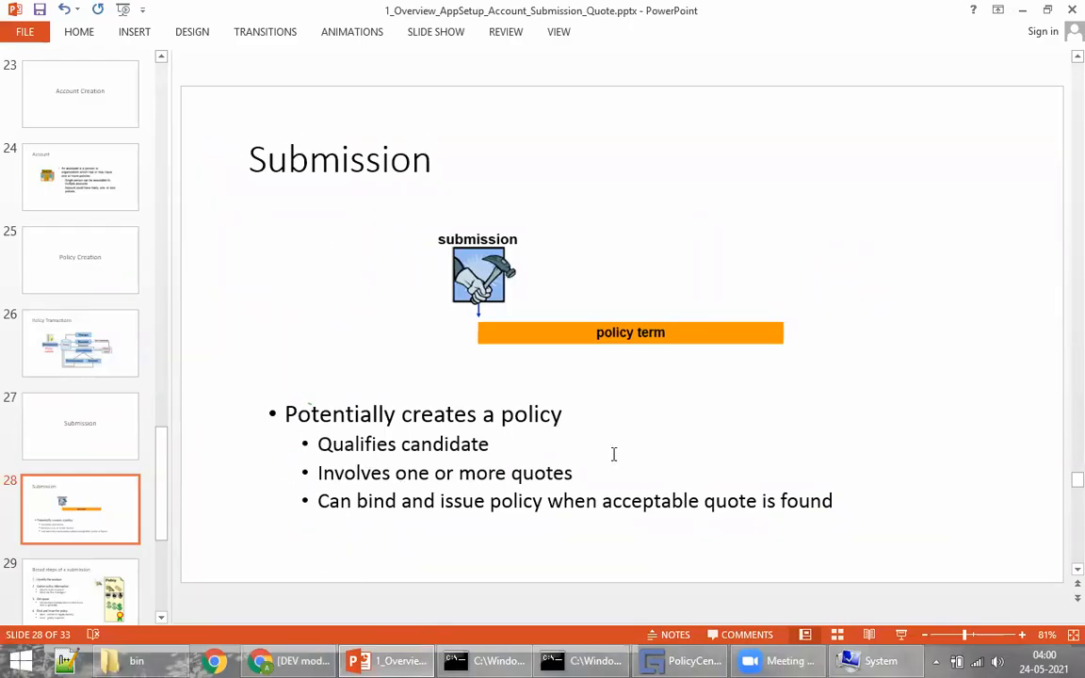
Step: Scroll down from slide 28, 'Submission', toward slide 29, 'Broad steps of a submission'
scroll(565, 403, "down", 1)
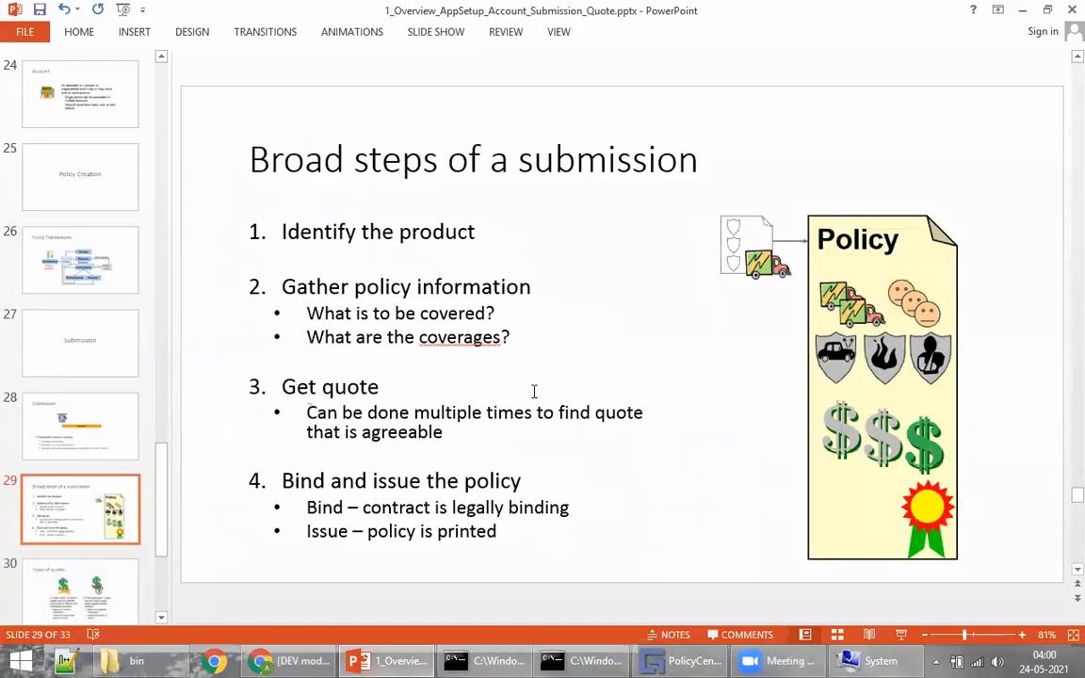
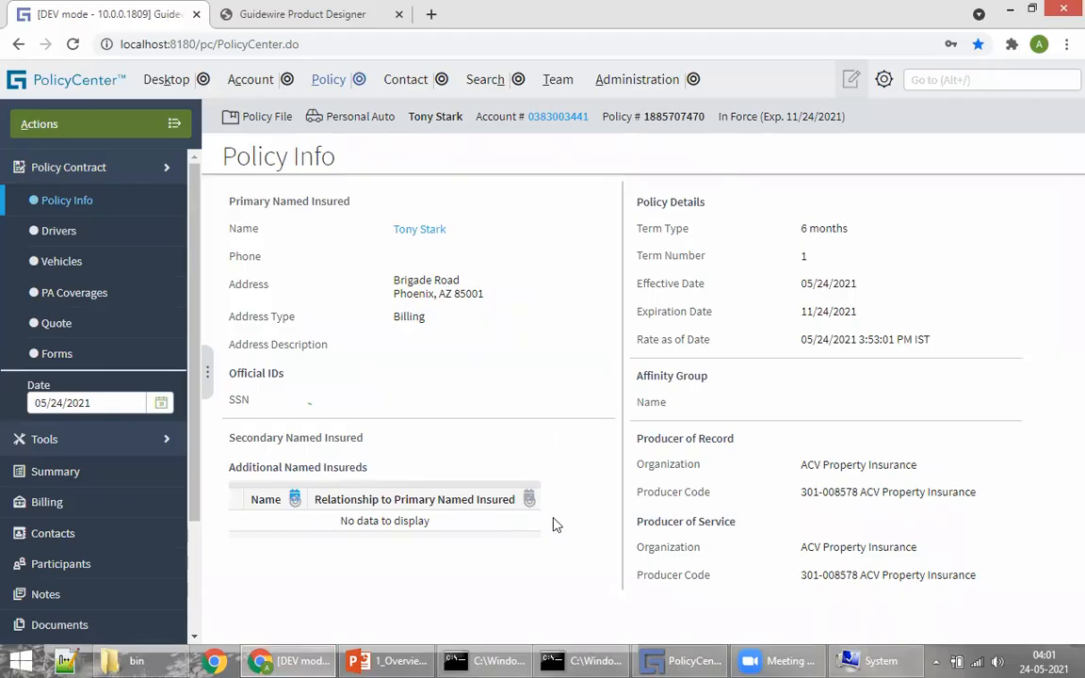
Step: Briefly bring up the overview slides, then return to the Personal Auto policy's Policy Info page
left_click(388, 660)
left_click(392, 657)
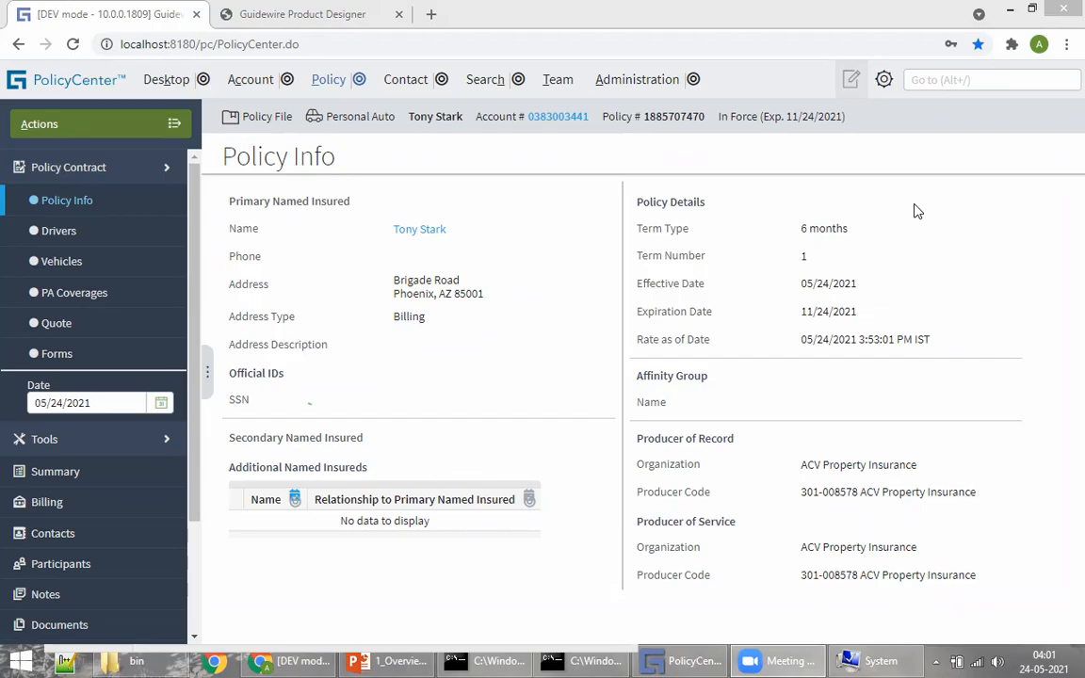
Step: Open the policy holder's account from recent accounts and list its policy transactions
left_click(286, 81)
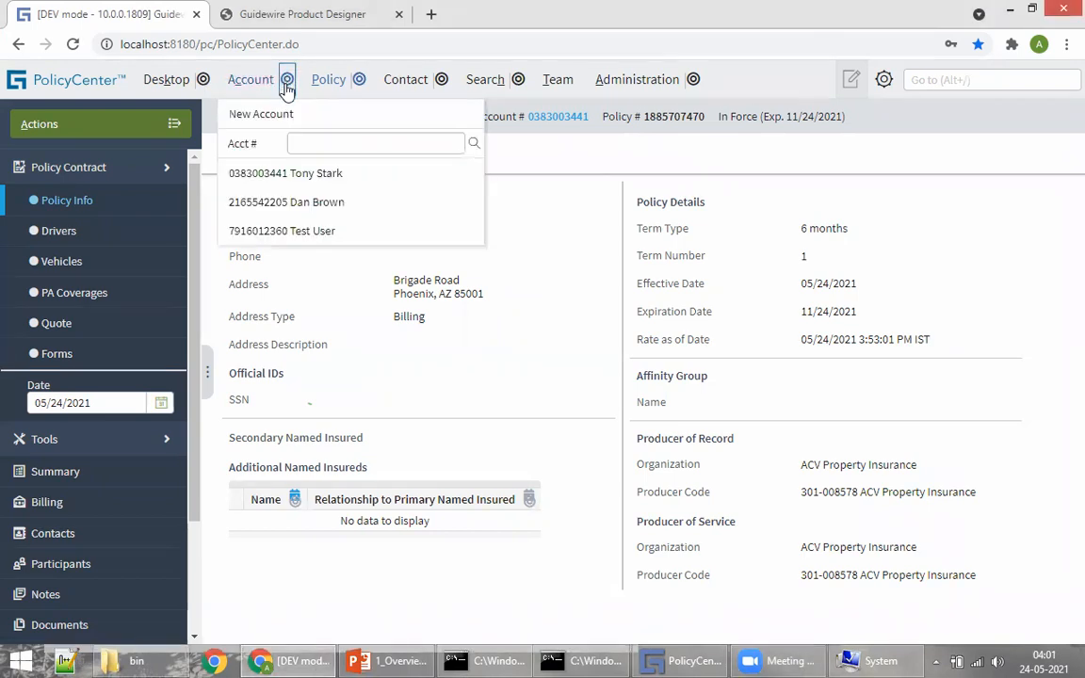
left_click(303, 175)
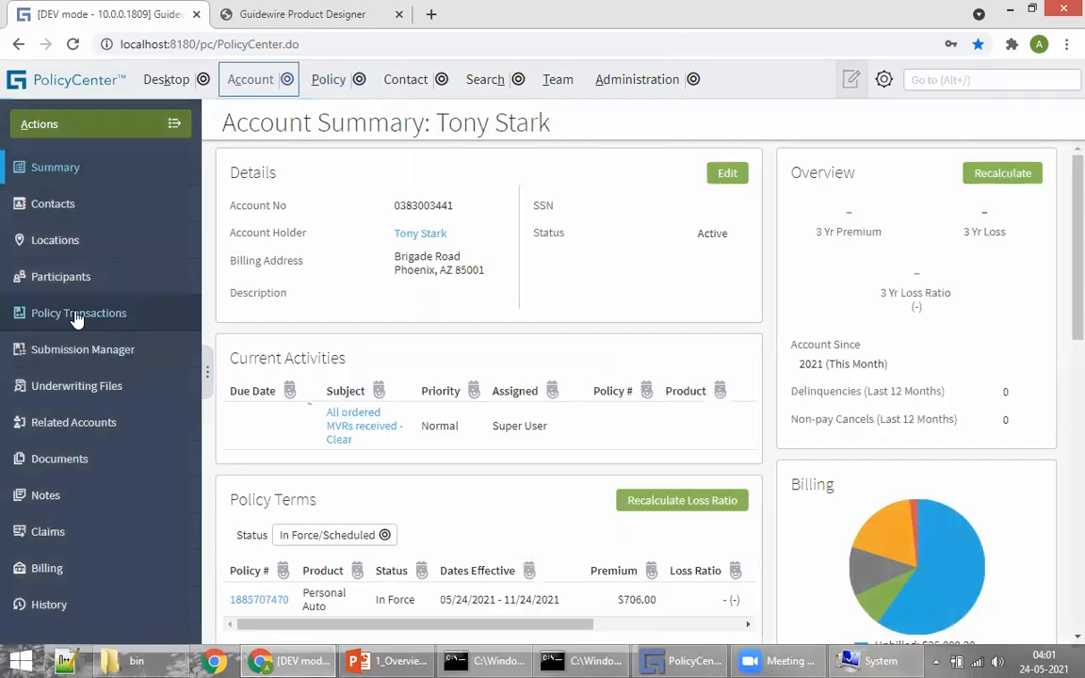
left_click(76, 318)
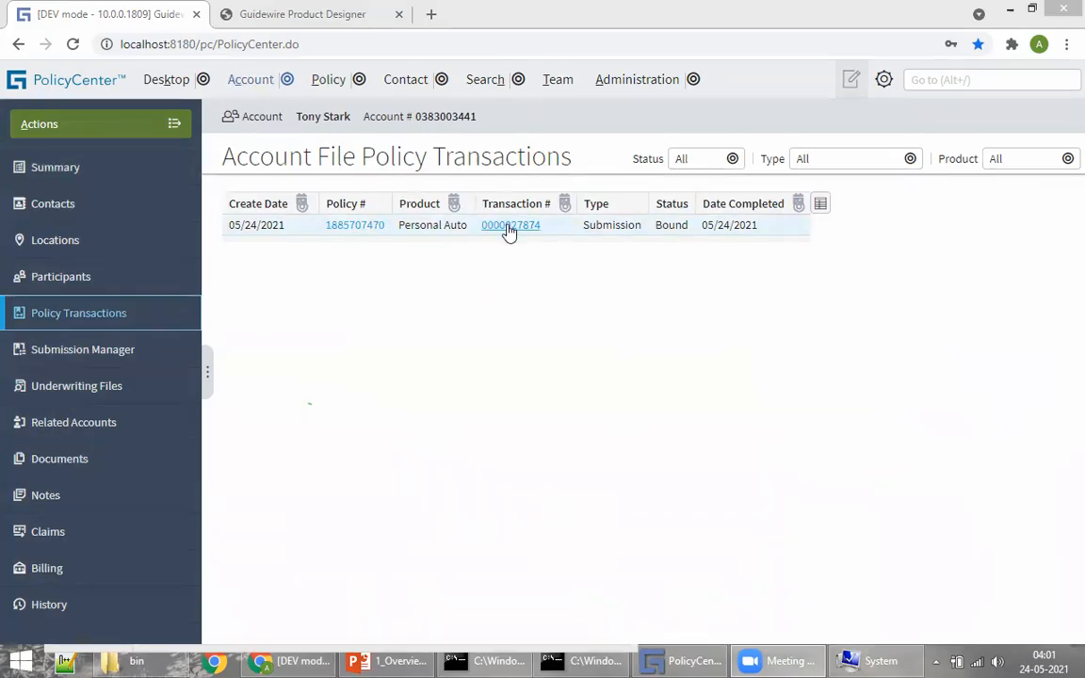
Step: Open the in-force policy's summary from its number and review the $706.00 total premium
left_click(351, 227)
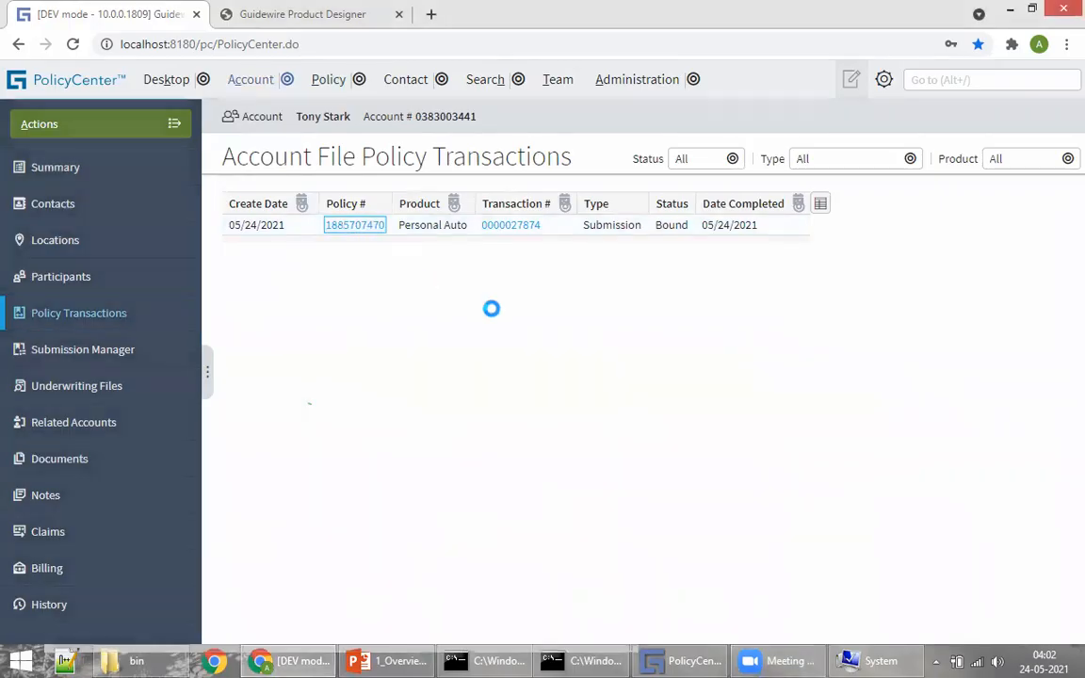
scroll(471, 358, "down", 5)
scroll(424, 383, "up", 5)
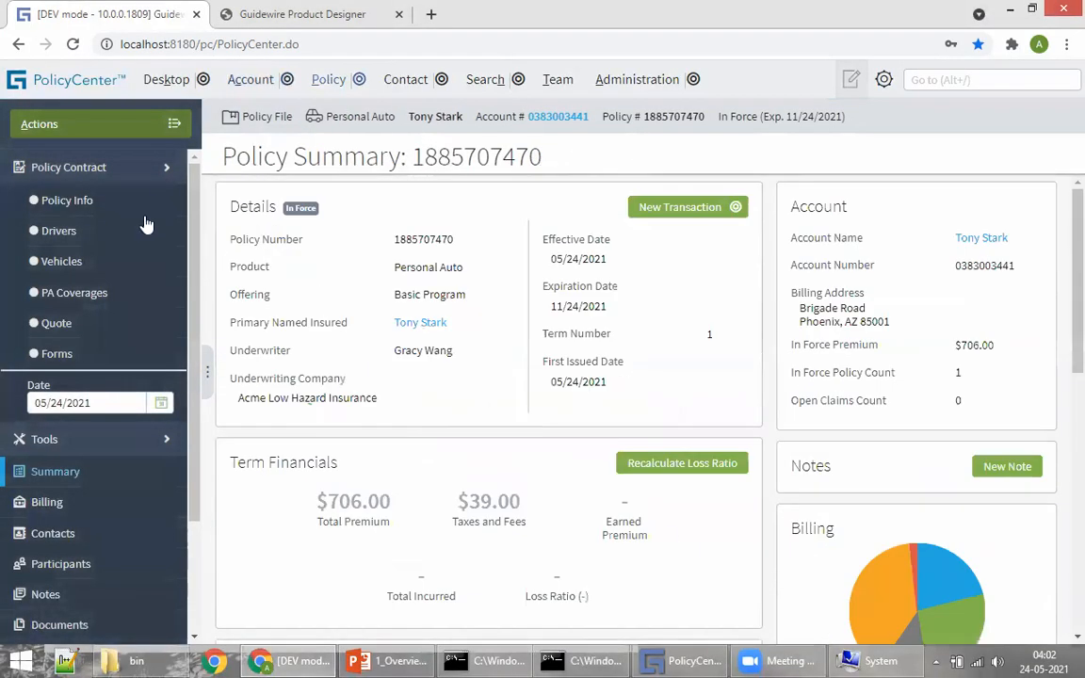
left_click_drag(409, 116, 438, 115)
left_click(411, 129)
scroll(574, 387, "down", 5)
scroll(607, 439, "up", 4)
scroll(607, 439, "up", 2)
left_click(386, 660)
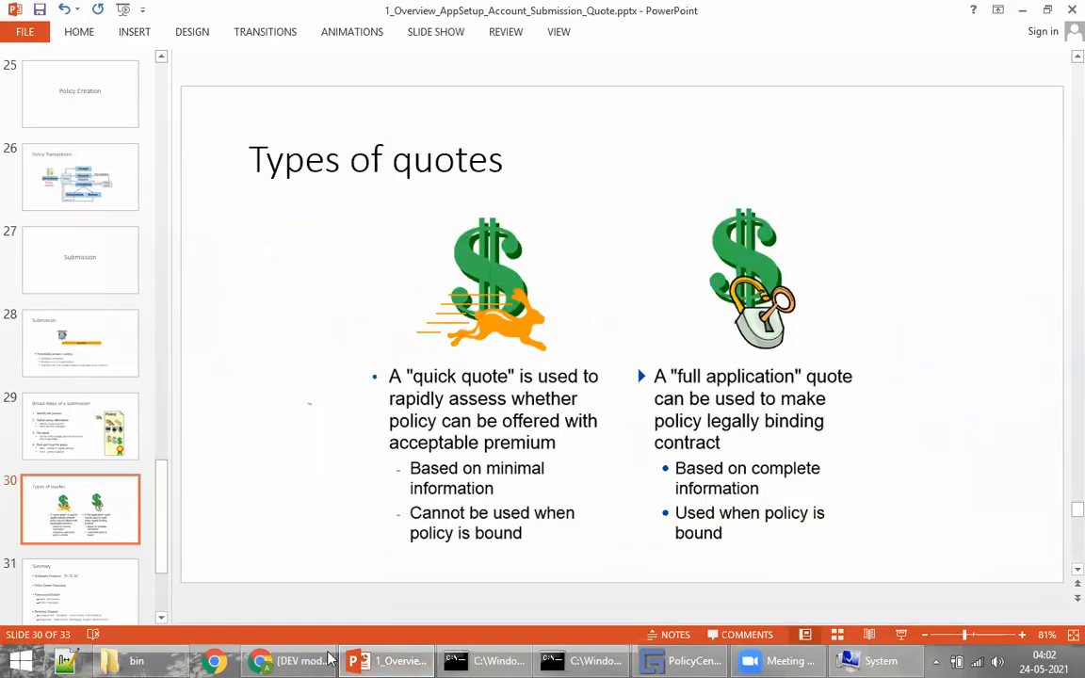
left_click(292, 660)
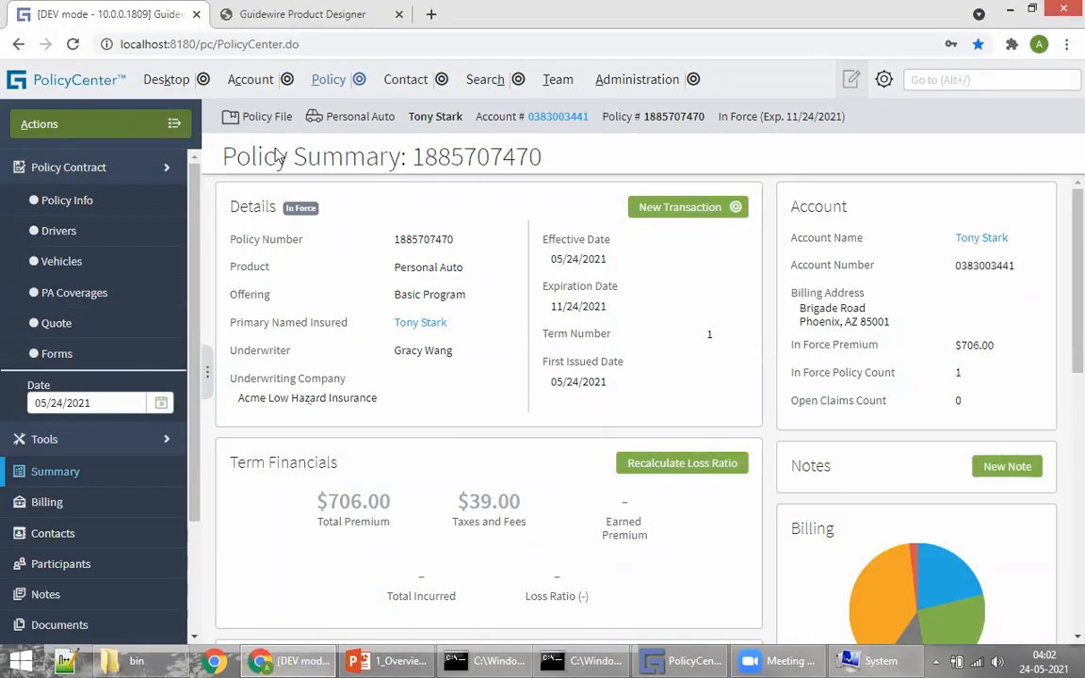
Step: Start a new submission from the policy holder's account Submission Manager
left_click(286, 82)
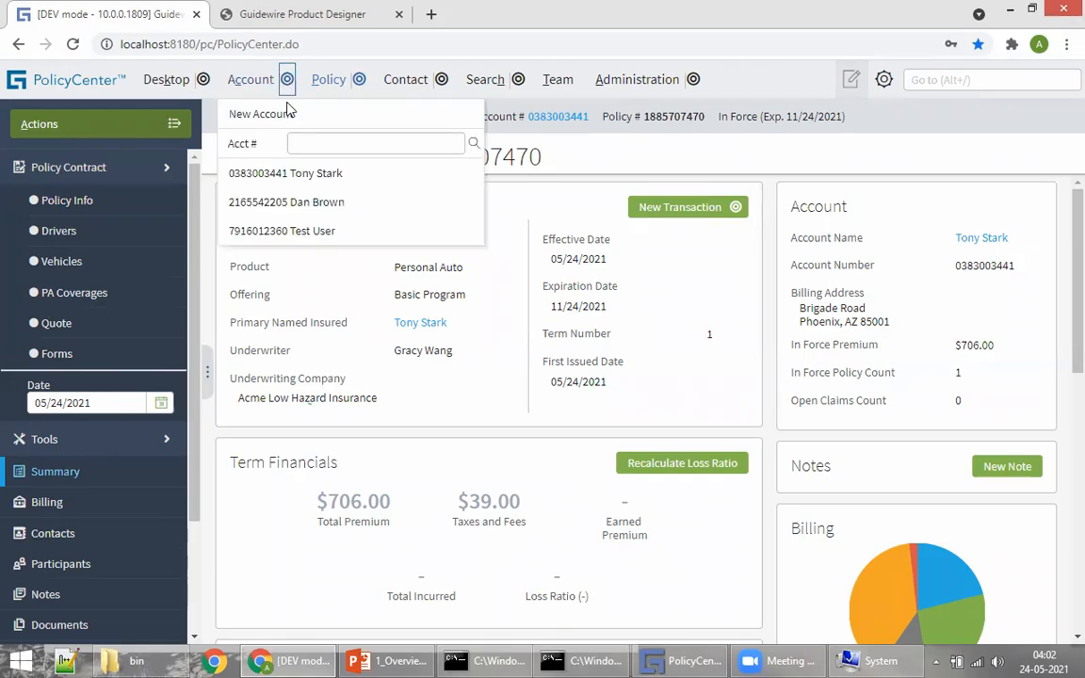
left_click(263, 178)
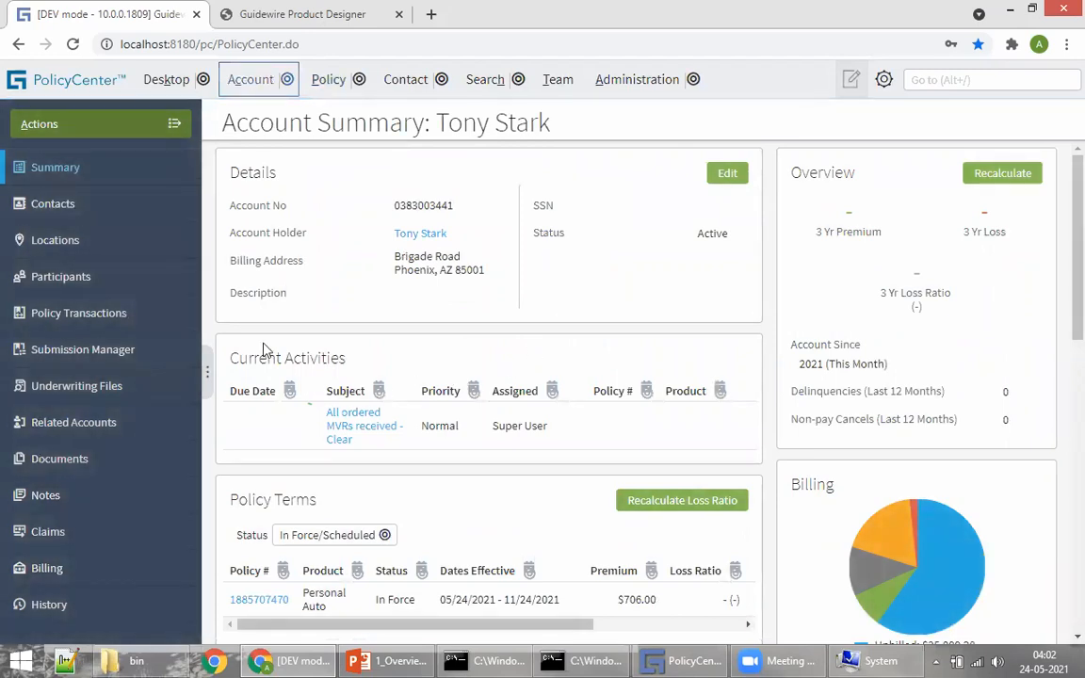
left_click(56, 359)
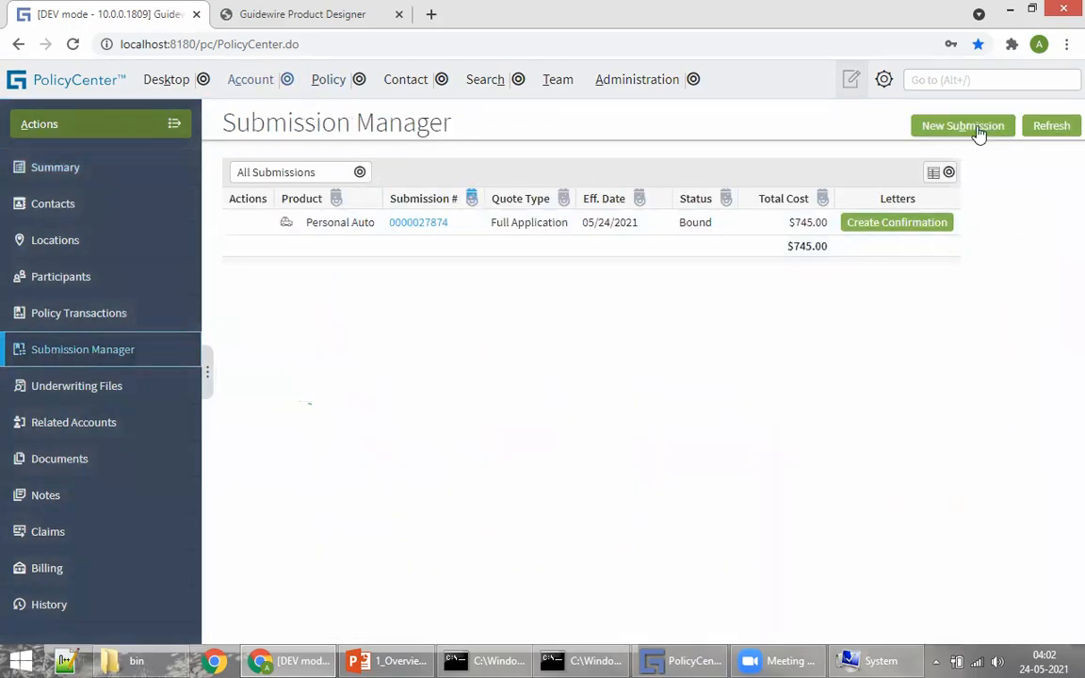
left_click(966, 128)
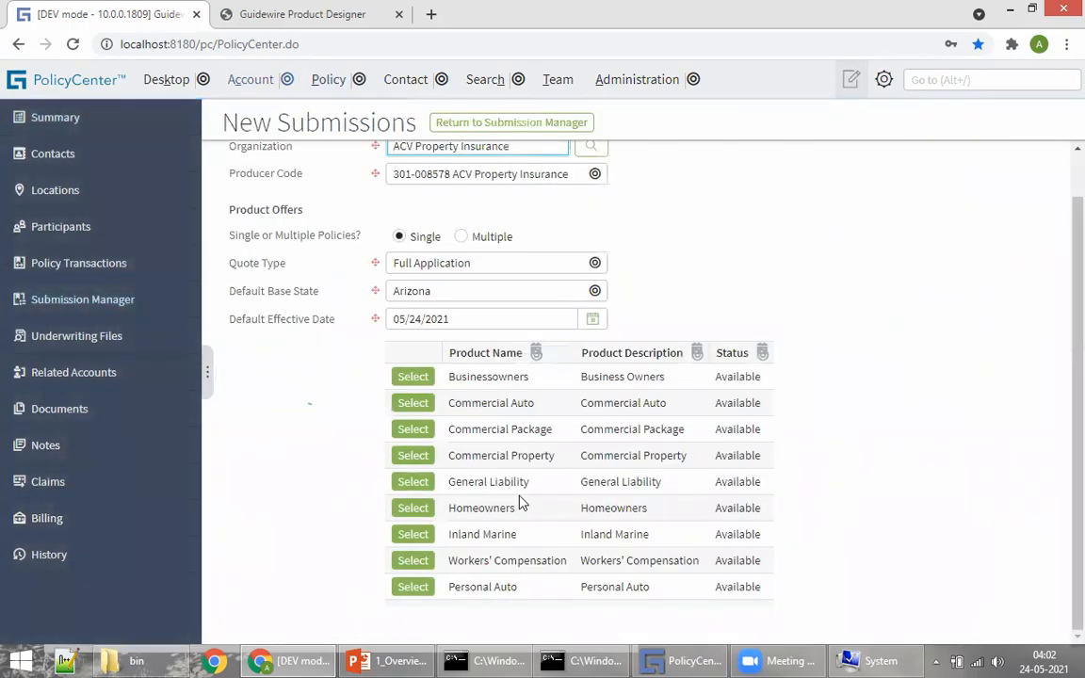
Step: Set the new submission's quote type to Quick Quote
scroll(240, 453, "up", 1)
left_click(434, 313)
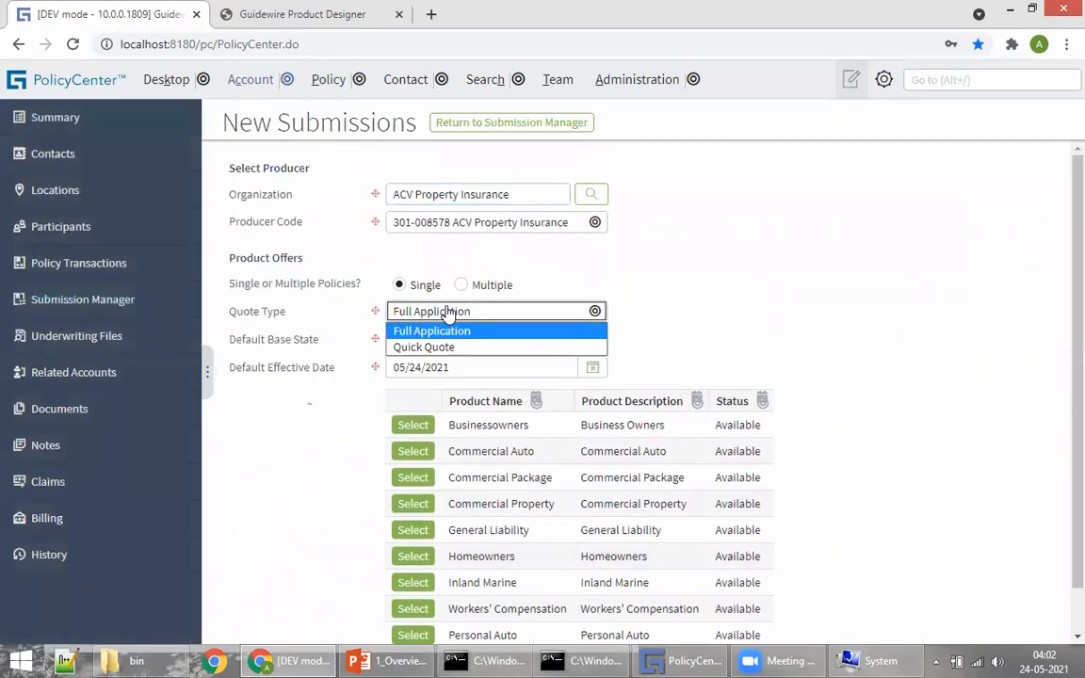
left_click(806, 270)
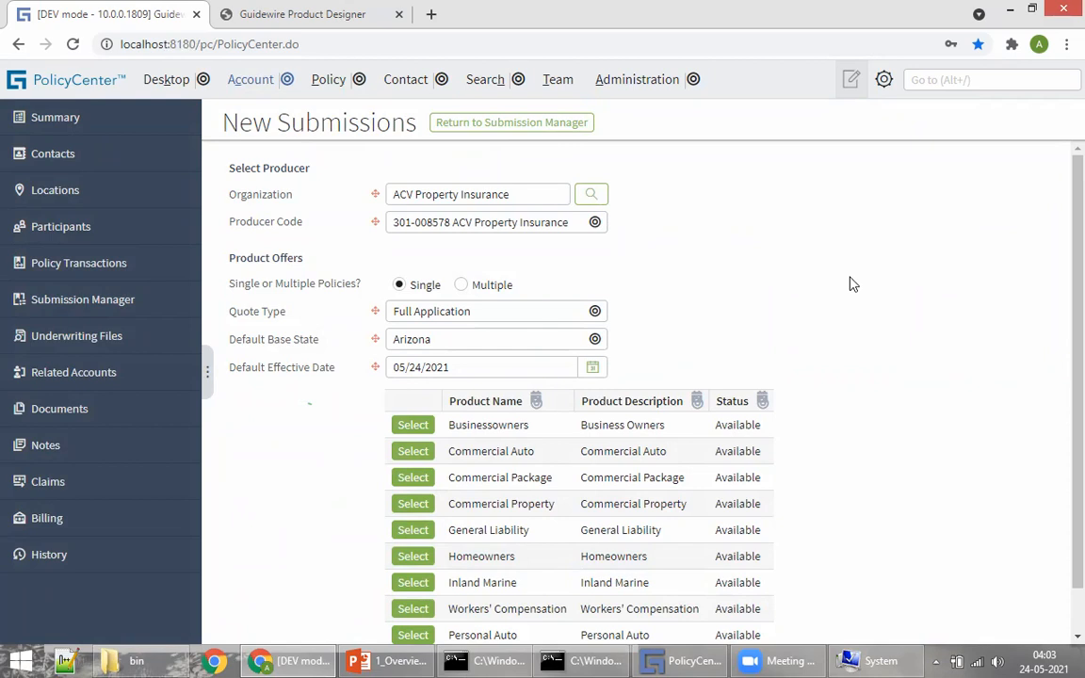
left_click(482, 315)
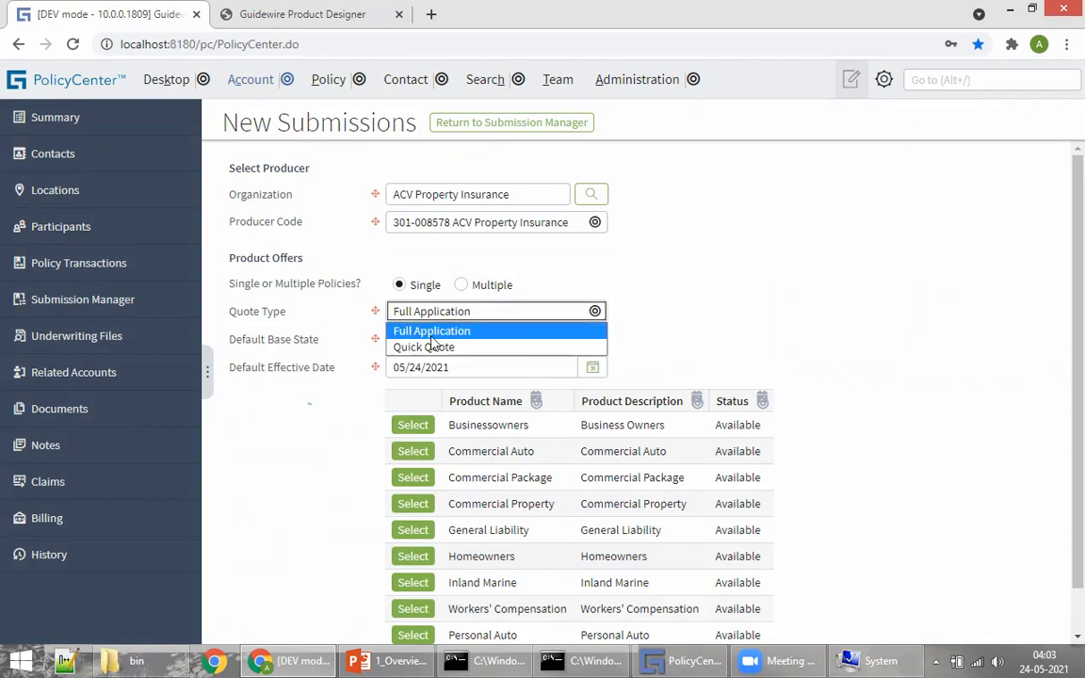
left_click(418, 348)
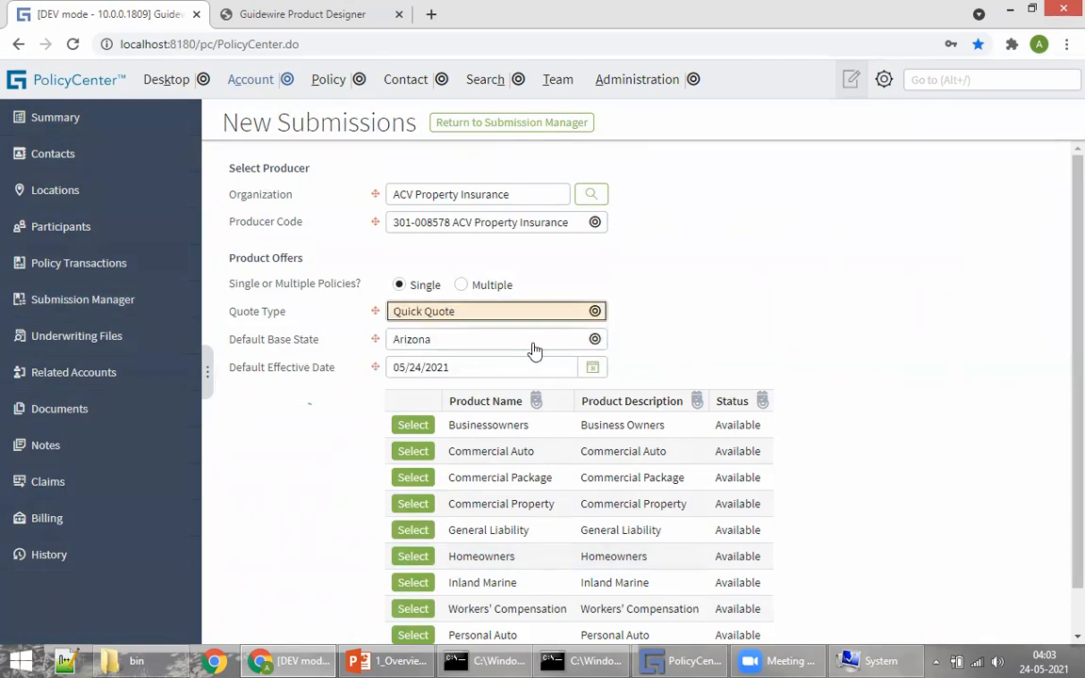
left_click(426, 315)
left_click(411, 349)
scroll(660, 470, "down", 2)
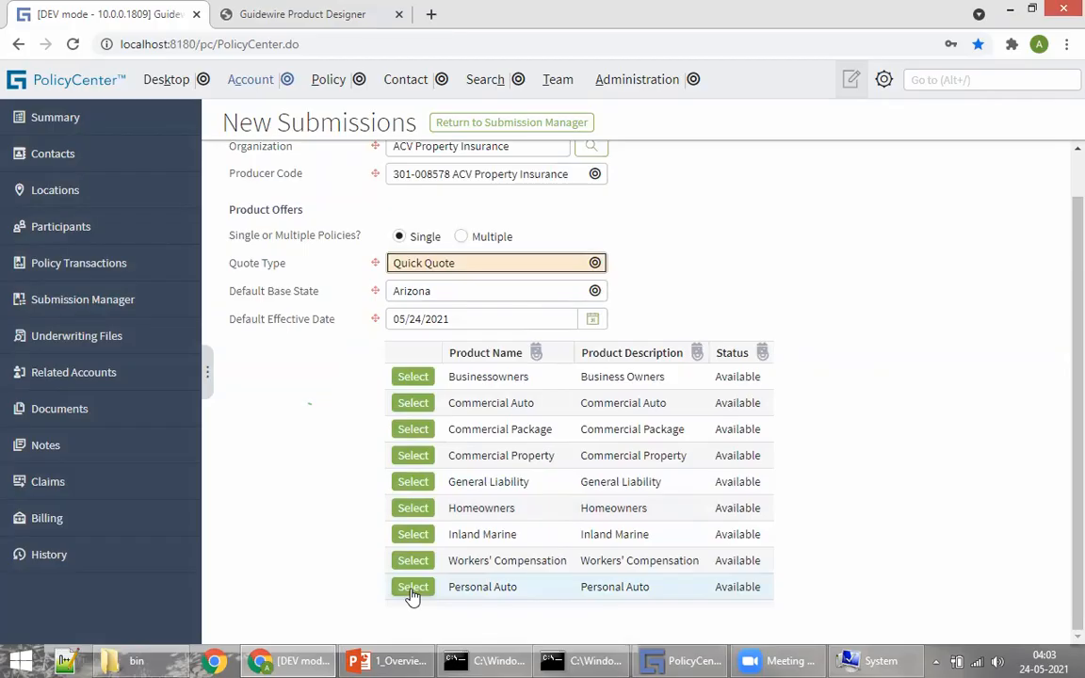
Step: Start the Personal Auto quick quote with the account holder as Driver 1, marital status Single
left_click(411, 587)
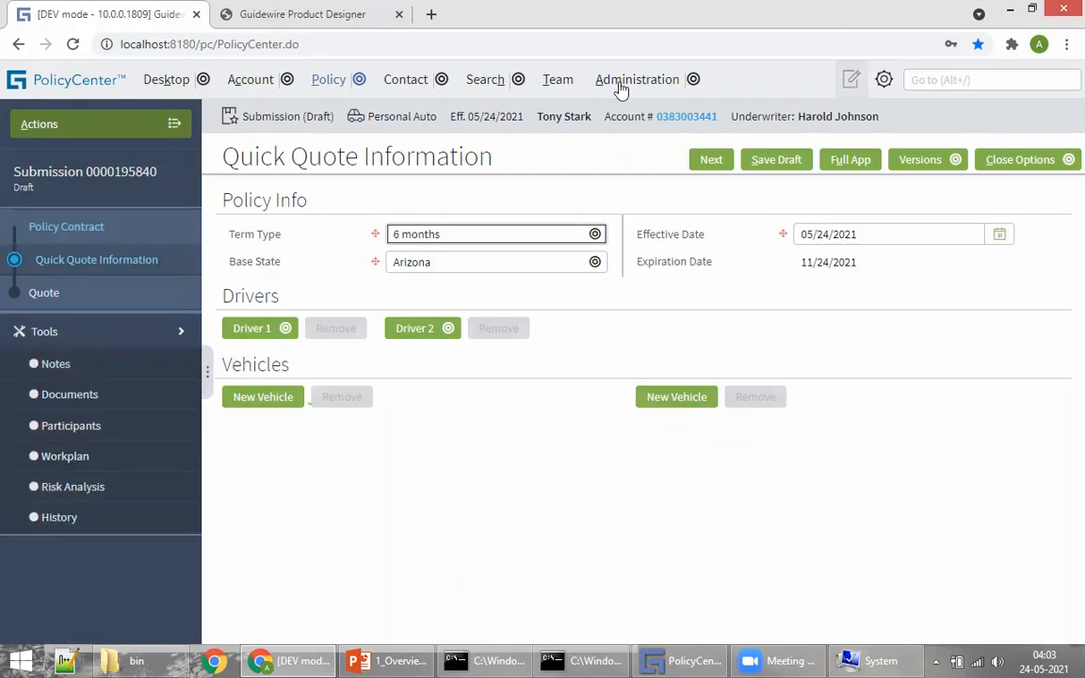
left_click(283, 331)
mouse_move(285, 414)
left_click(399, 406)
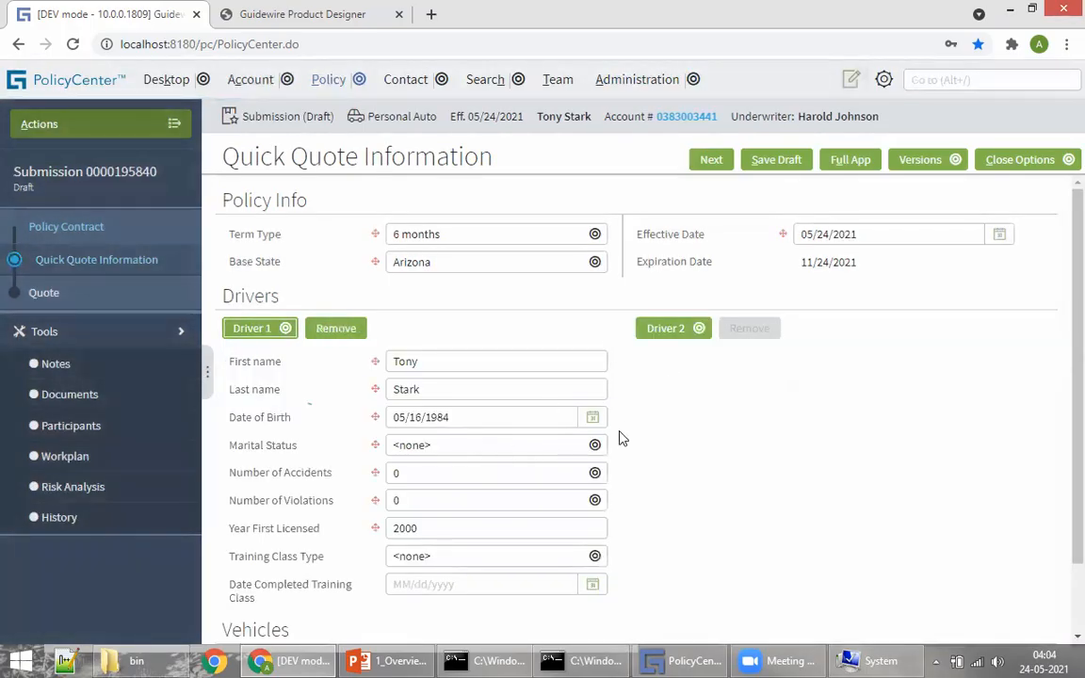
scroll(416, 359, "down", 2)
left_click(433, 364)
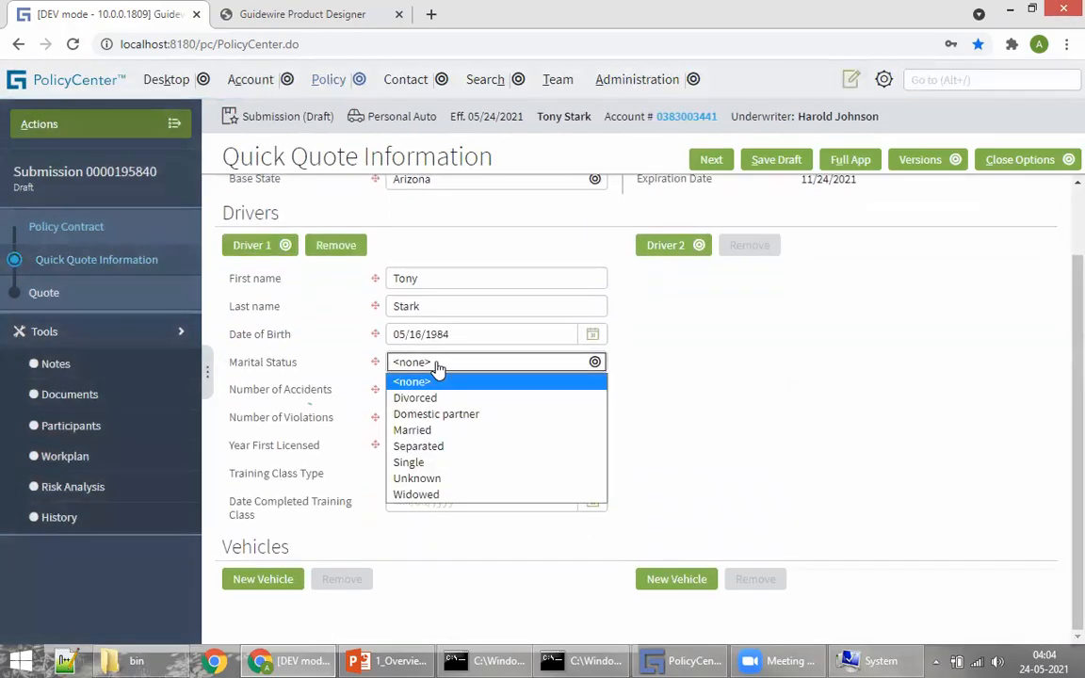
left_click(452, 462)
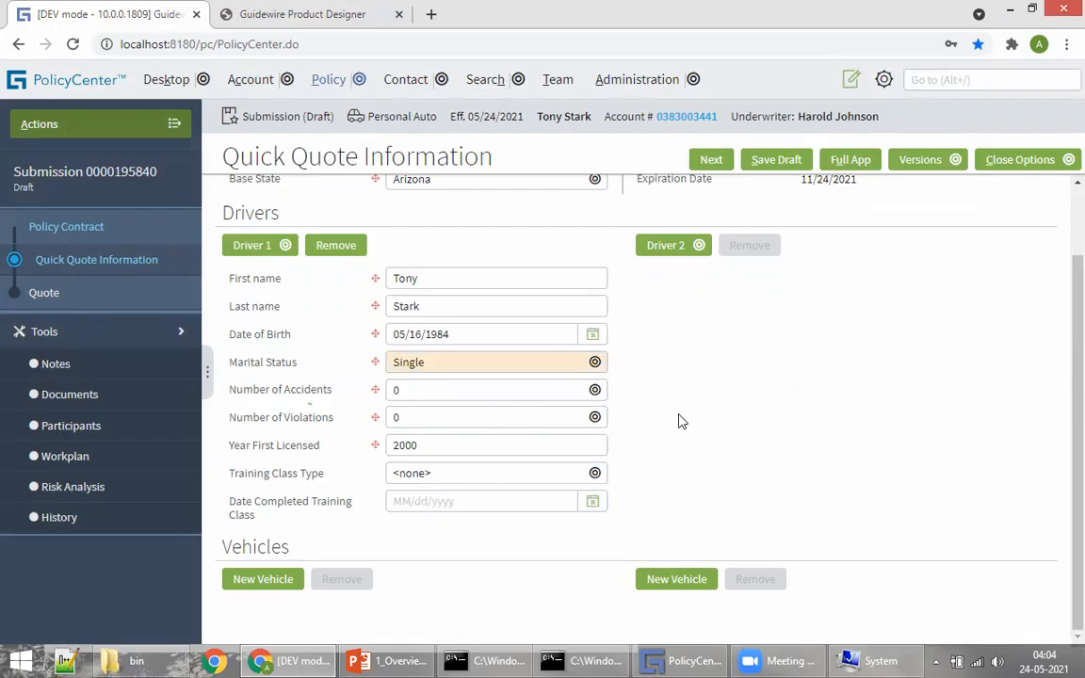
Step: Add a 2010 Ford Figo costing $1,000 with driver 1 as primary driver
left_click(256, 582)
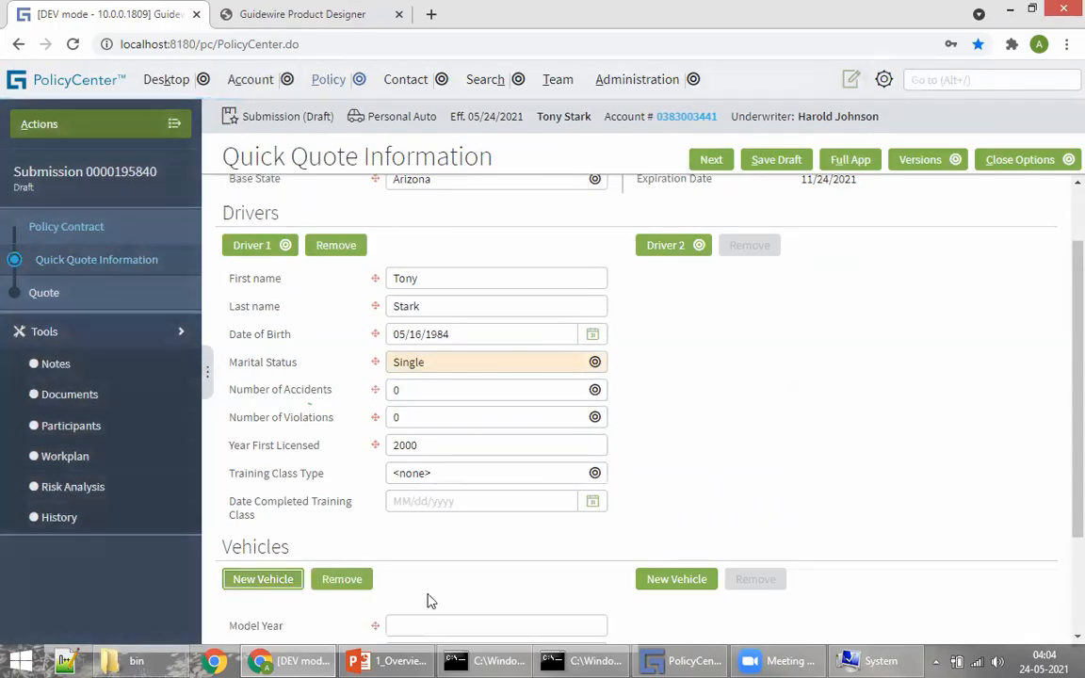
scroll(452, 594, "down", 3)
left_click(413, 488)
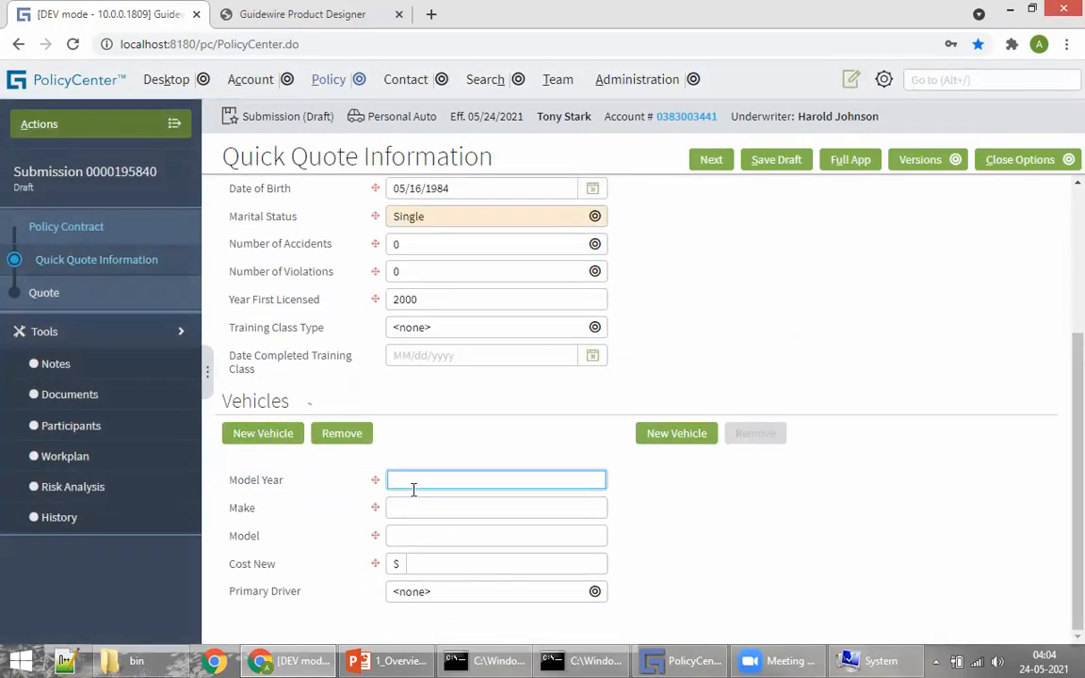
type("2010")
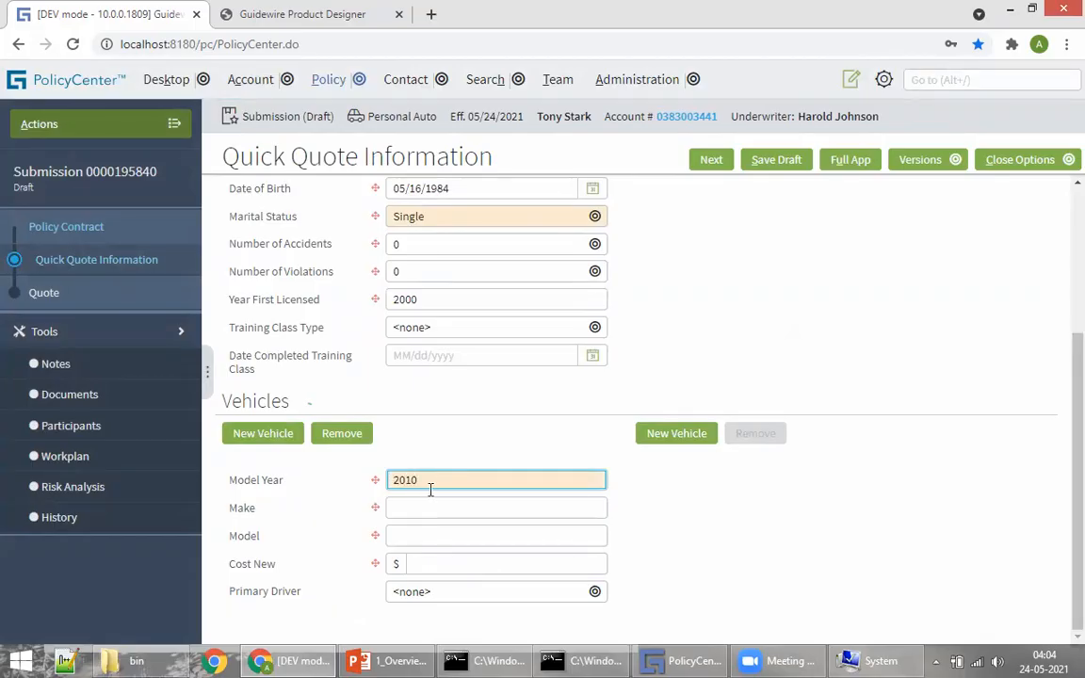
left_click(405, 508)
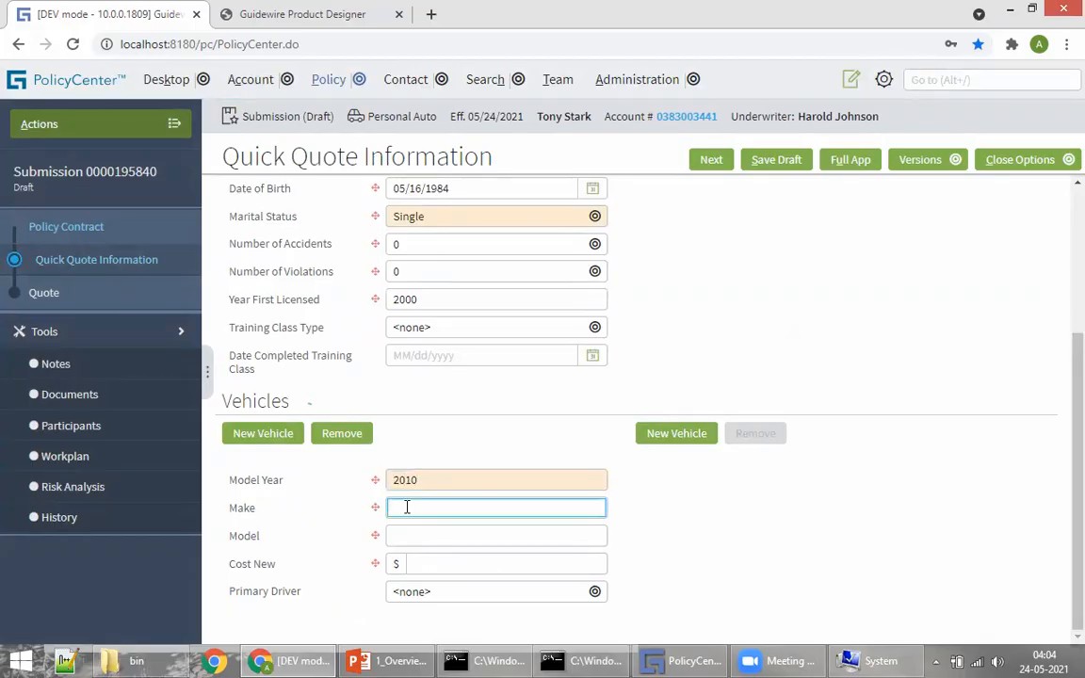
type("Ford")
left_click(400, 535)
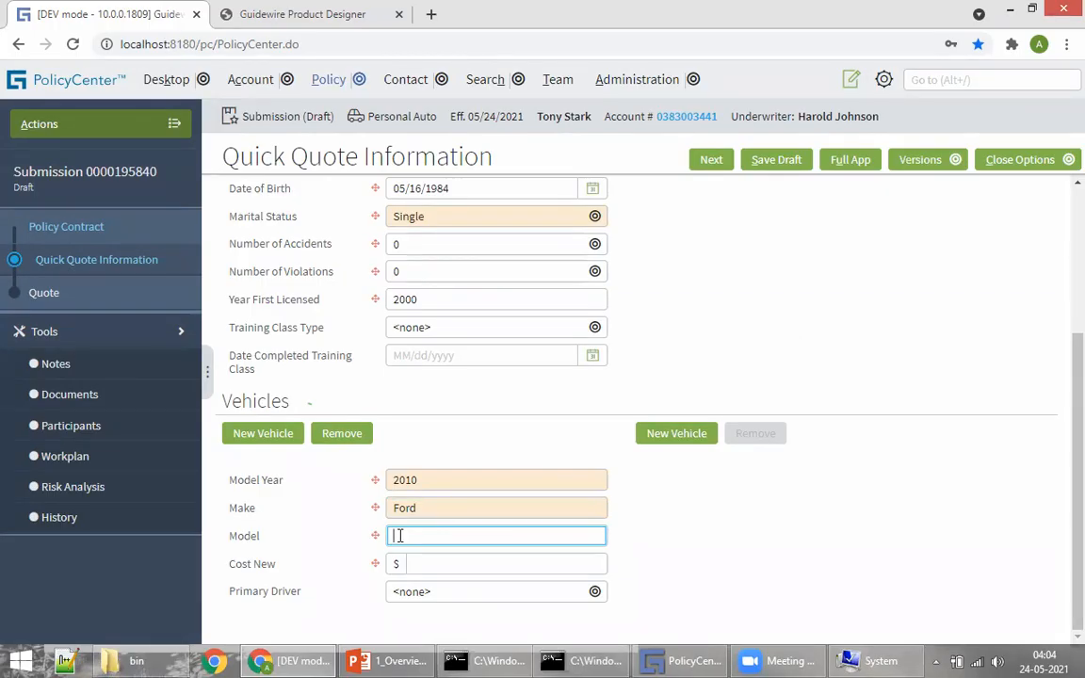
type("Figo")
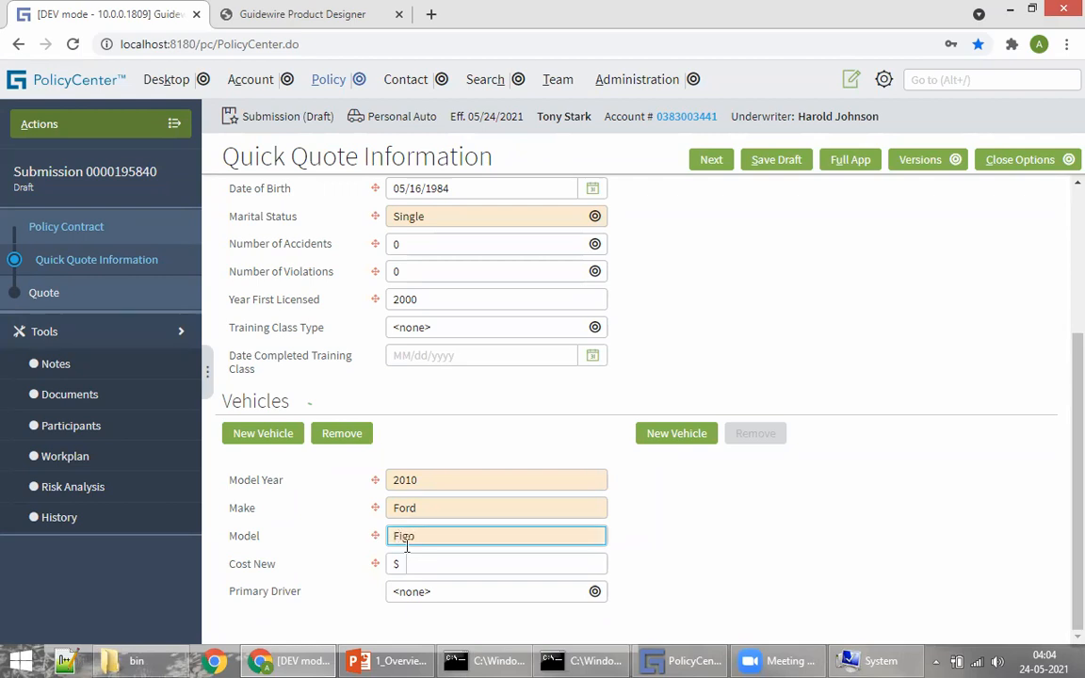
left_click(449, 568)
type("1")
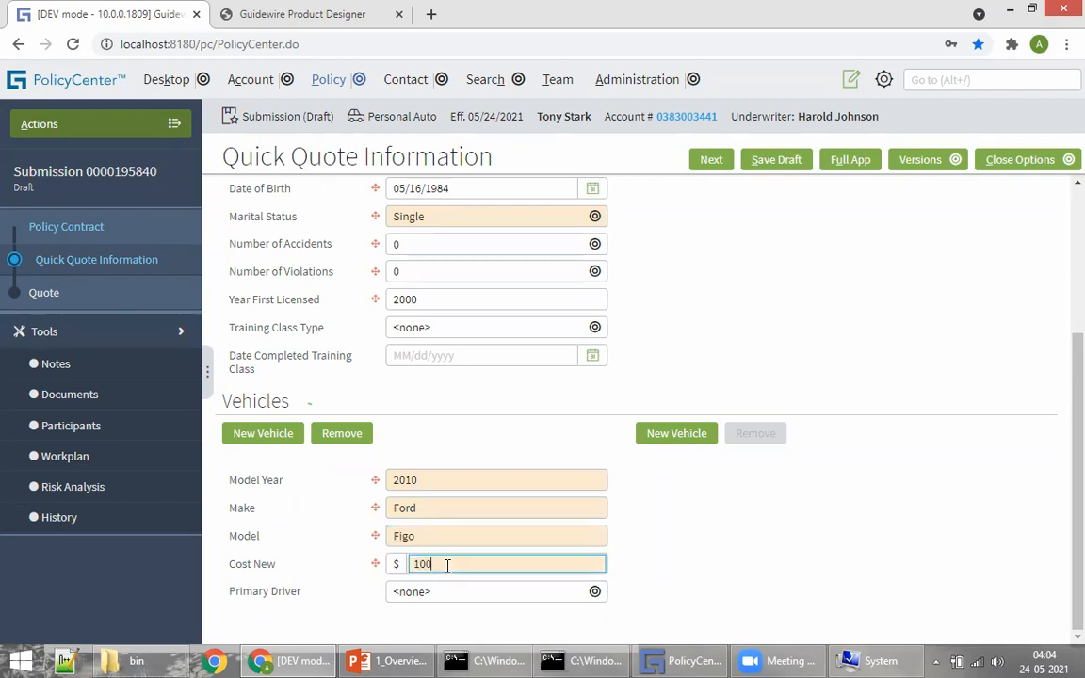
left_click(467, 591)
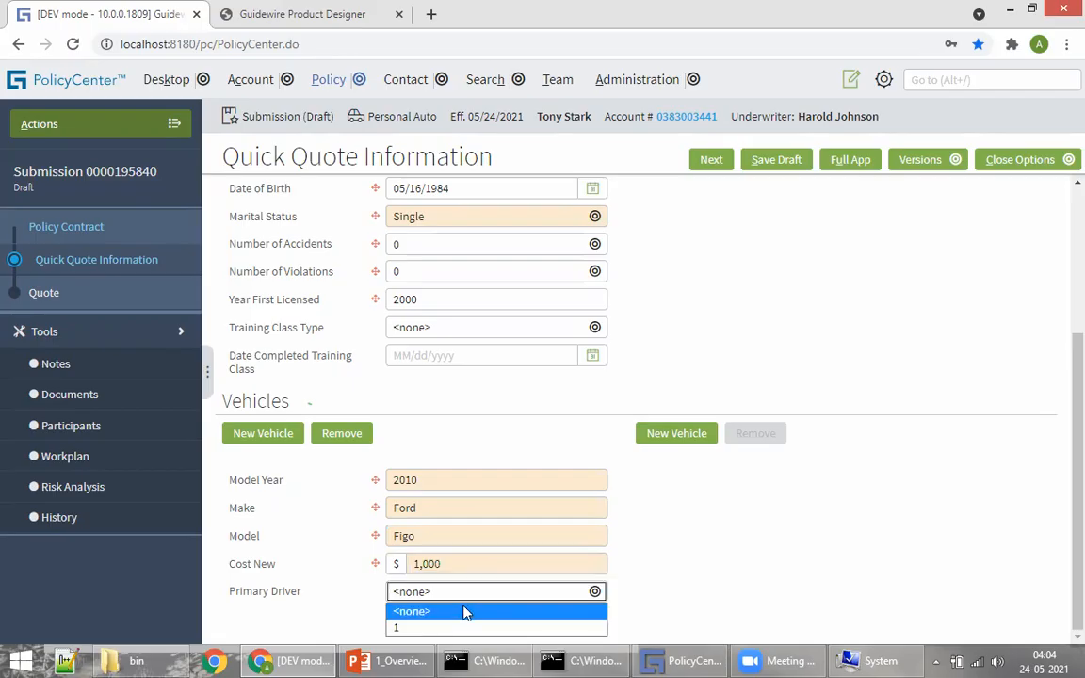
left_click(443, 627)
scroll(593, 315, "up", 3)
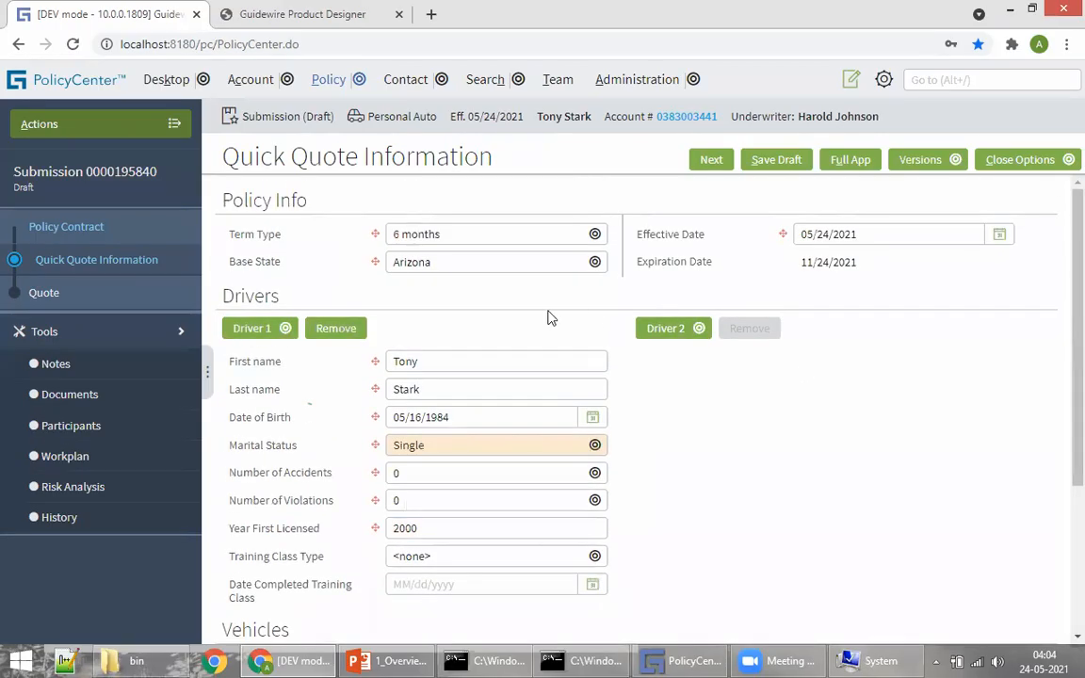
scroll(583, 328, "down", 1)
scroll(514, 348, "down", 3)
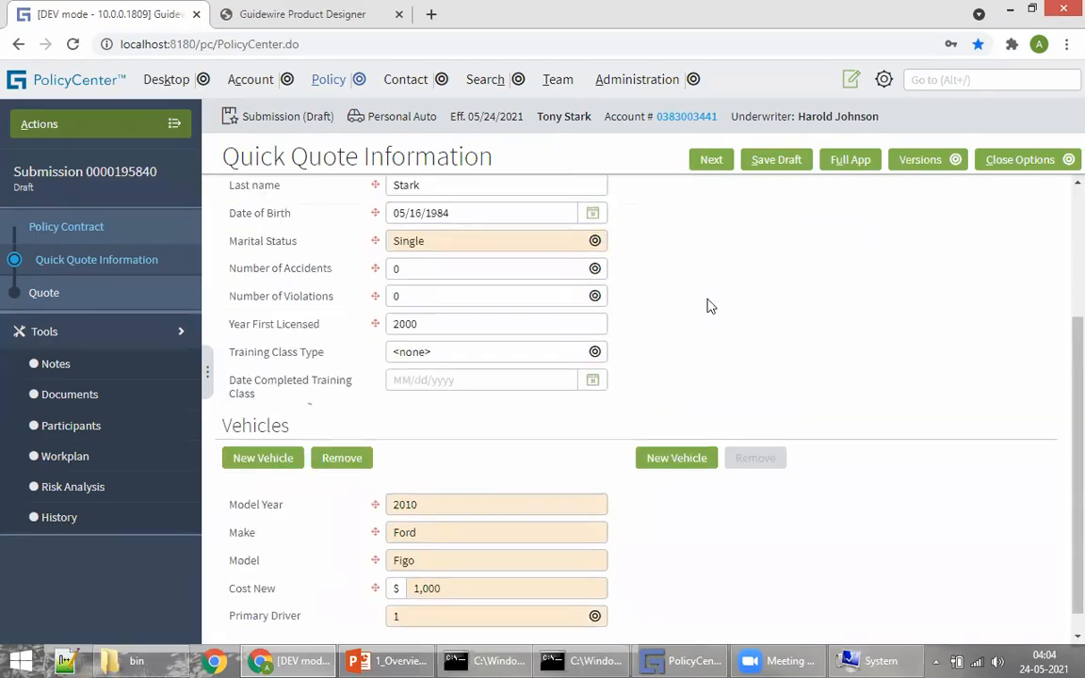
scroll(602, 264, "up", 4)
Step: Continue from the quick quote details to the Quote page
left_click(711, 160)
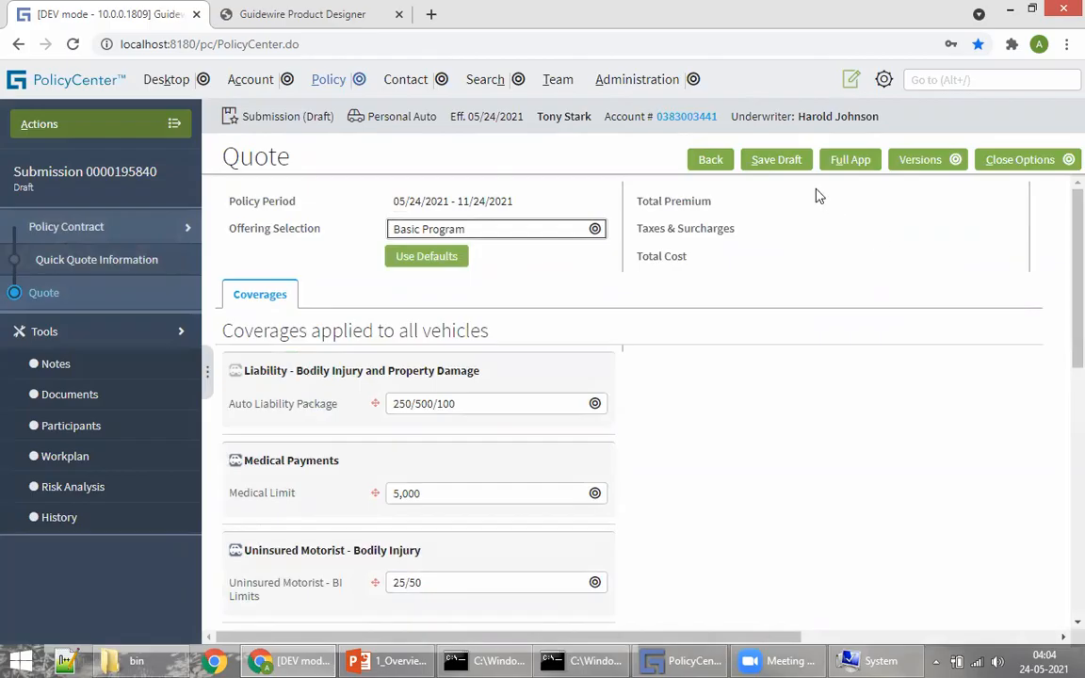
scroll(627, 293, "down", 7)
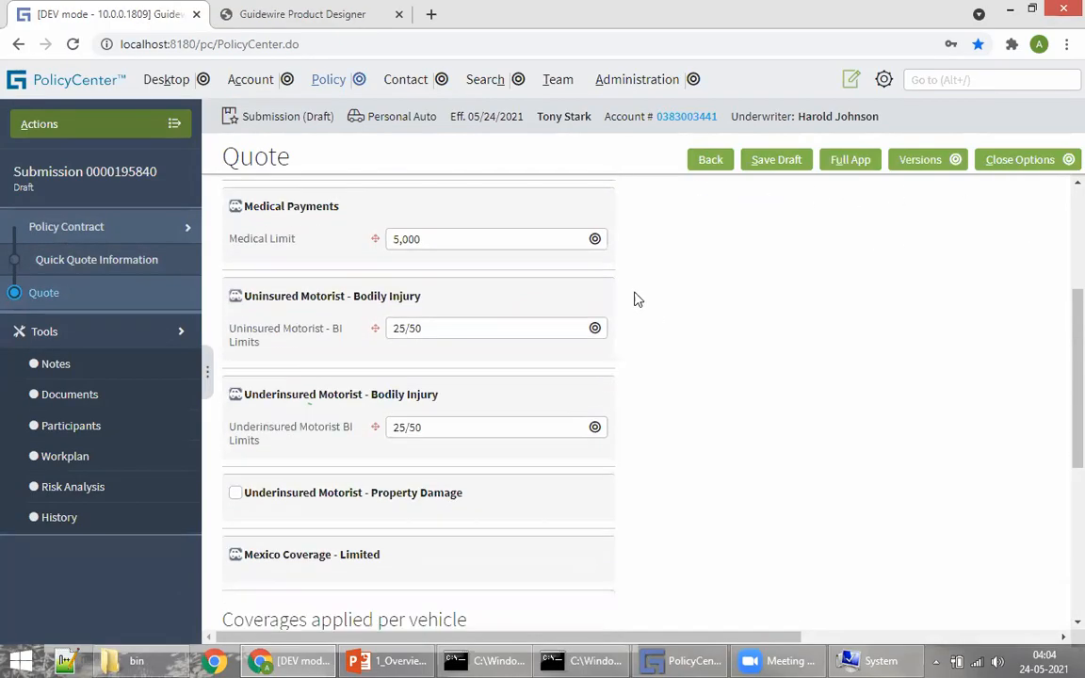
scroll(730, 461, "up", 7)
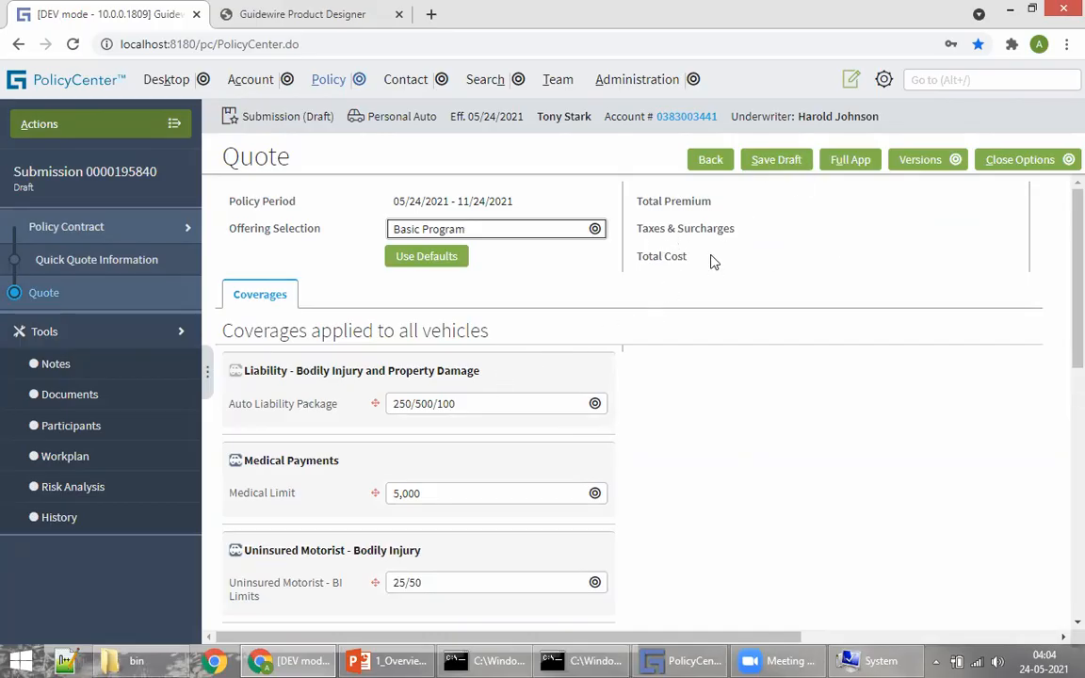
scroll(867, 314, "down", 5)
scroll(855, 382, "up", 5)
left_click_drag(547, 639, 831, 631)
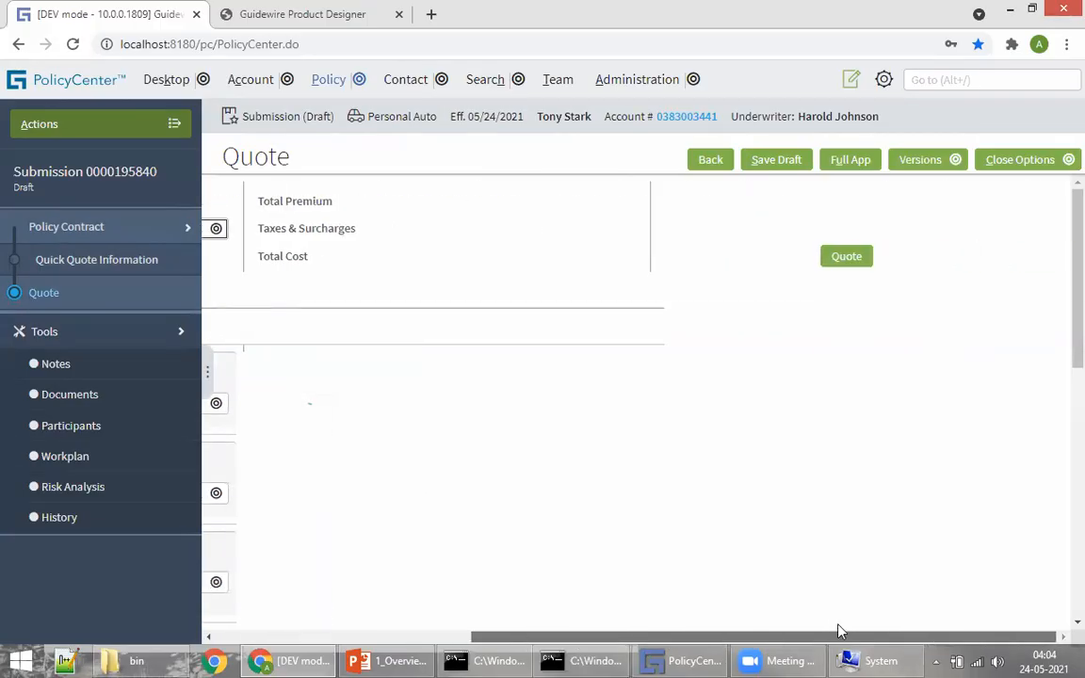
Step: Quote the submission: $638.00 premium, $35.00 taxes, $673.00 total cost
left_click(847, 257)
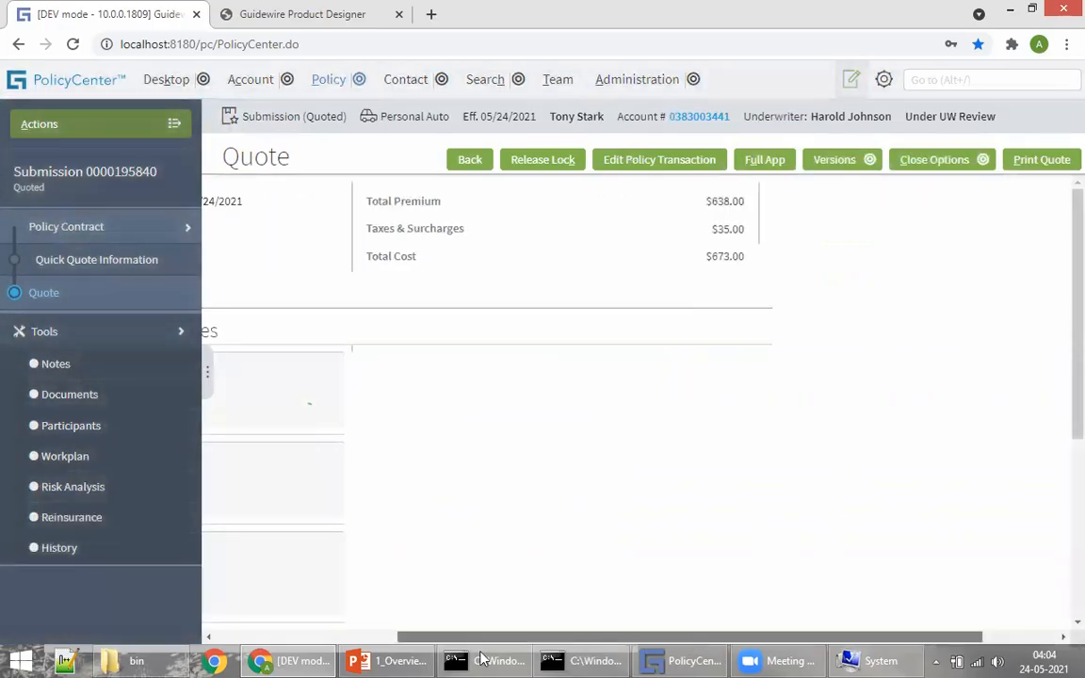
scroll(885, 368, "down", 1)
scroll(909, 369, "up", 1)
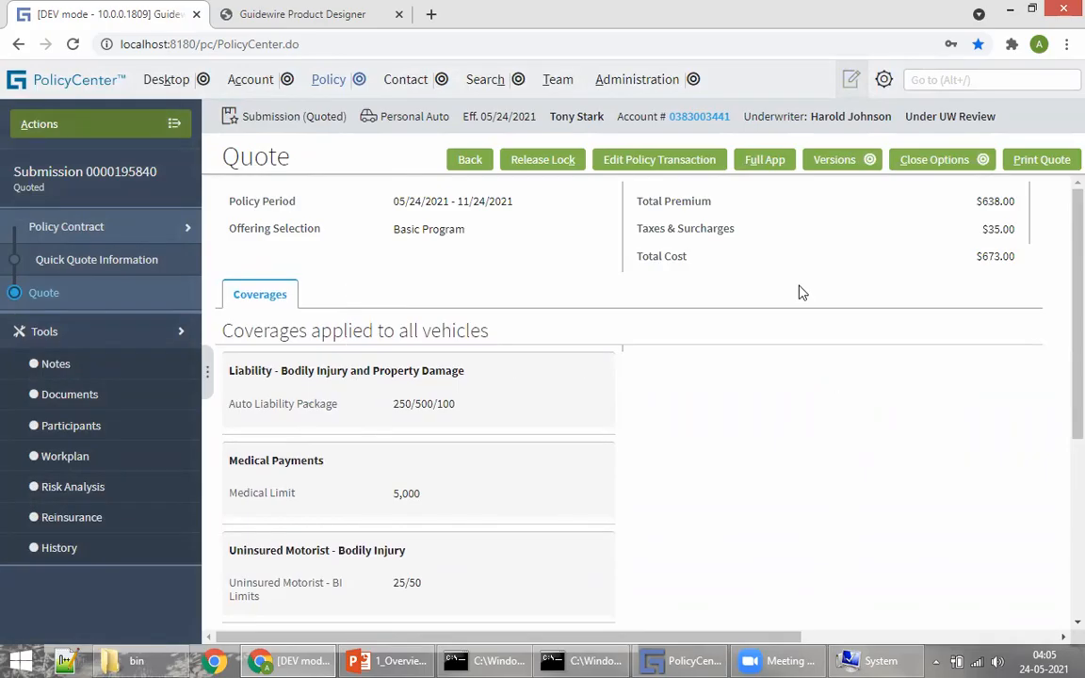
left_click_drag(980, 261, 1004, 260)
left_click(629, 285)
Step: Convert the quick quote to a full application and advance through qualification to Policy Info
left_click(764, 162)
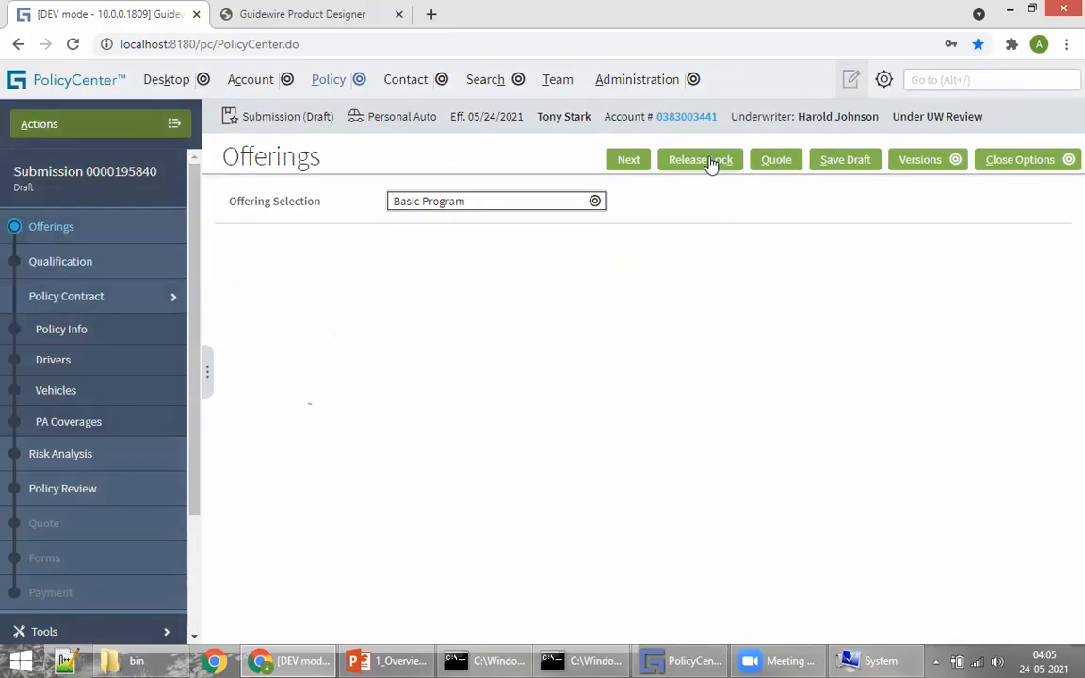
left_click(625, 166)
left_click(629, 164)
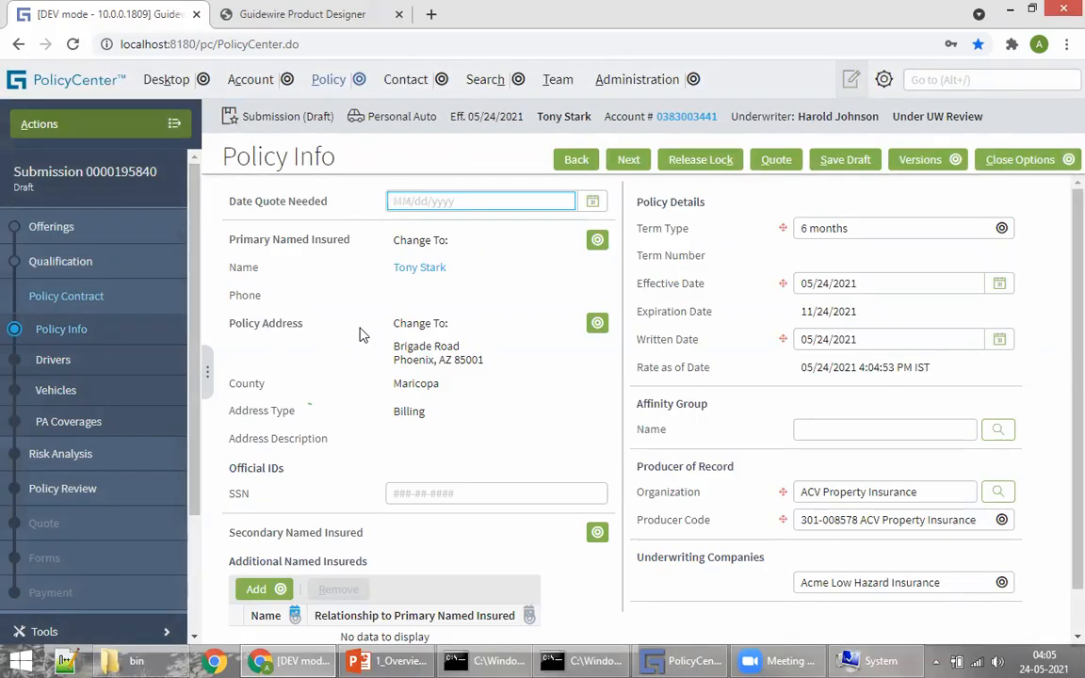
Step: Review the Policy Info page, glance at the 'Types of quotes' slide, and return to PolicyCenter
scroll(619, 389, "down", 1)
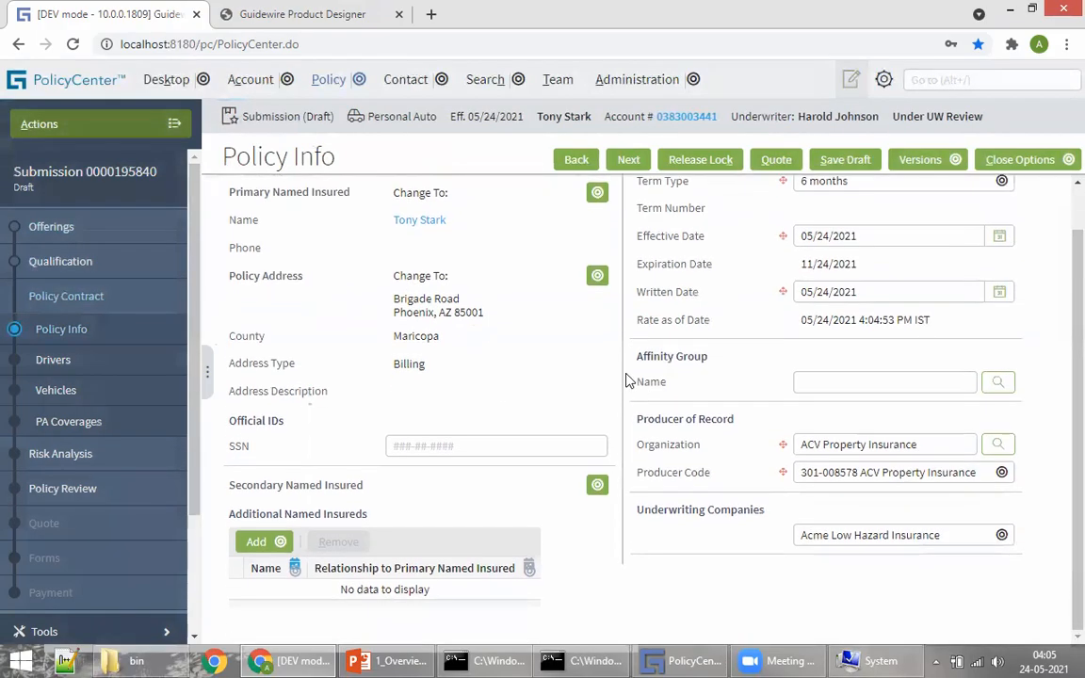
scroll(603, 414, "up", 1)
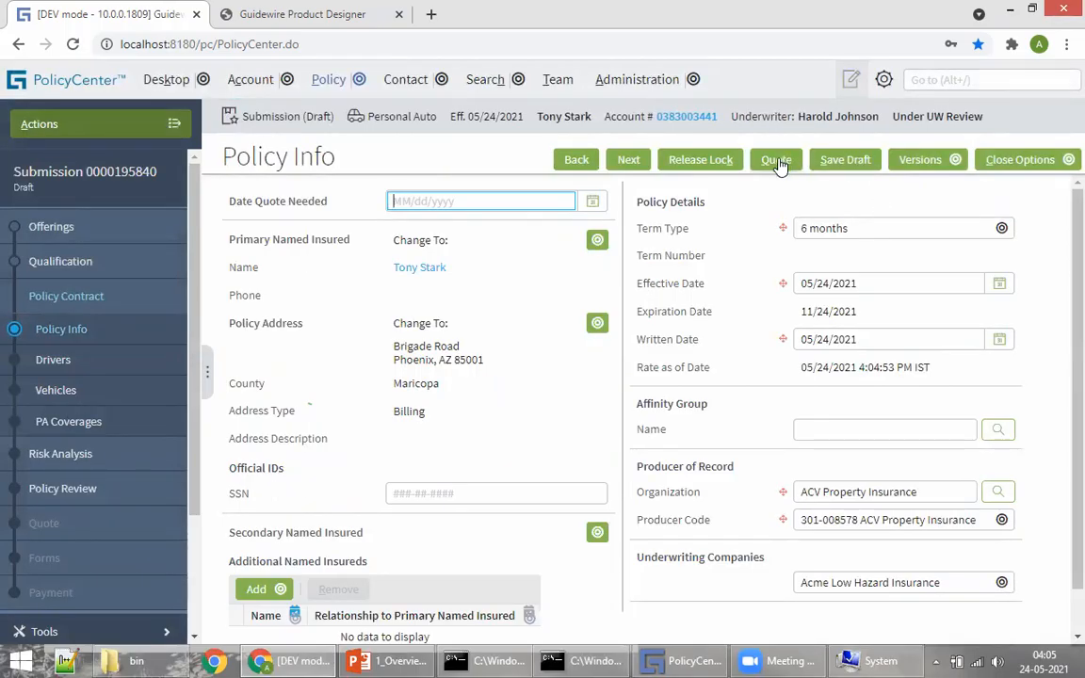
left_click(388, 660)
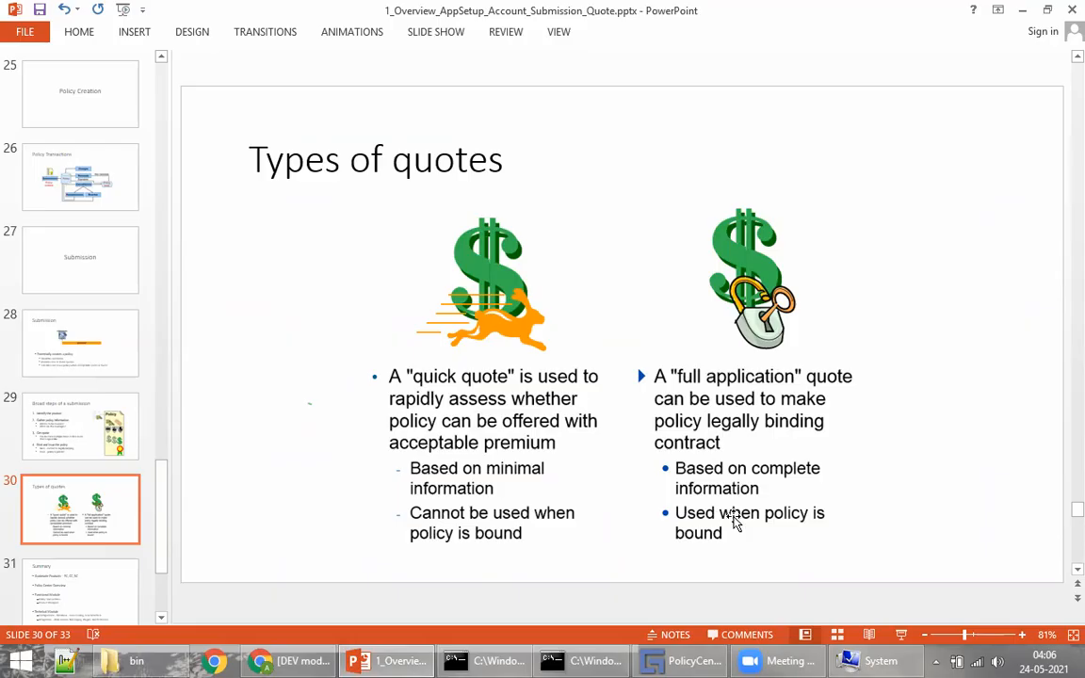
left_click(292, 660)
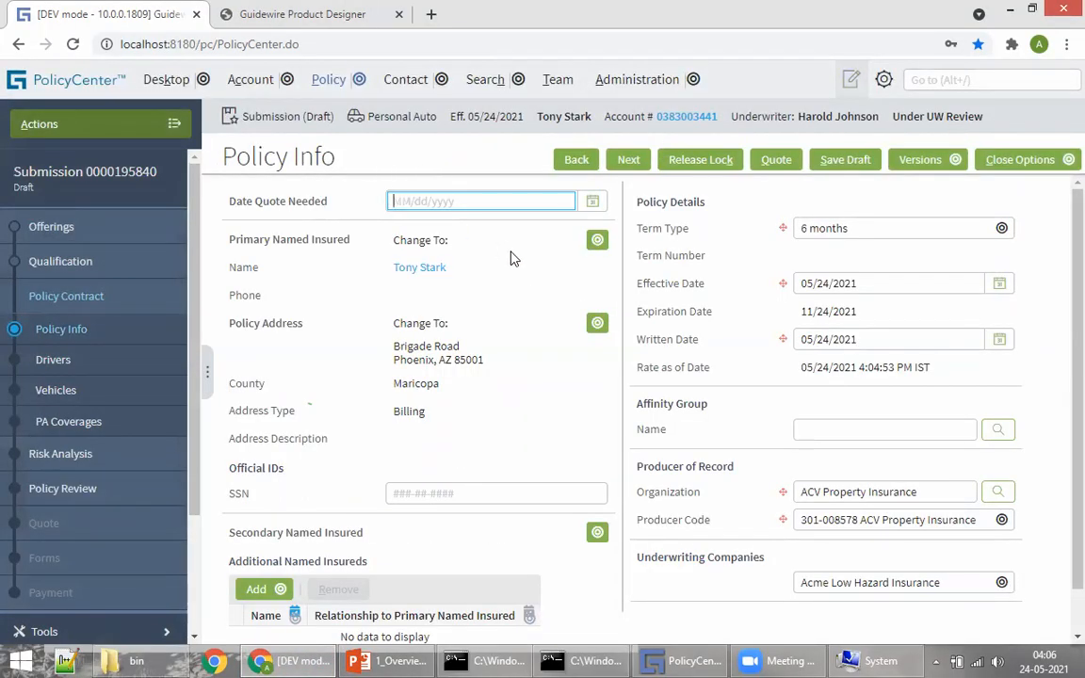
Step: Check the Policy menu's recent submissions, then bring up the 'Types of quotes' slide
left_click(358, 79)
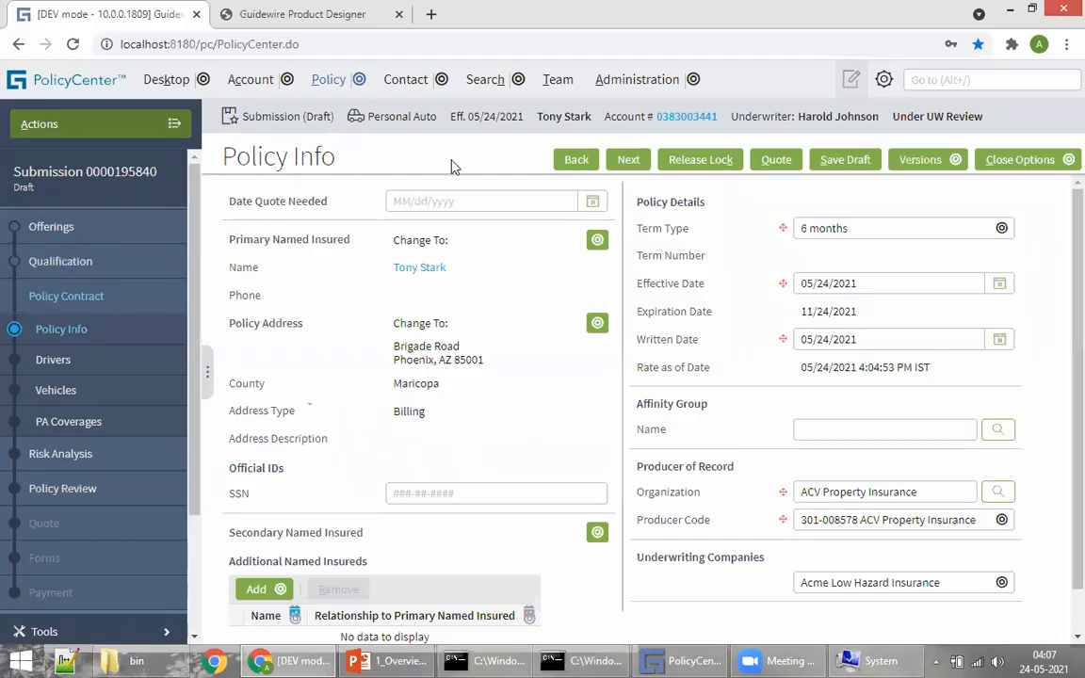
left_click(364, 659)
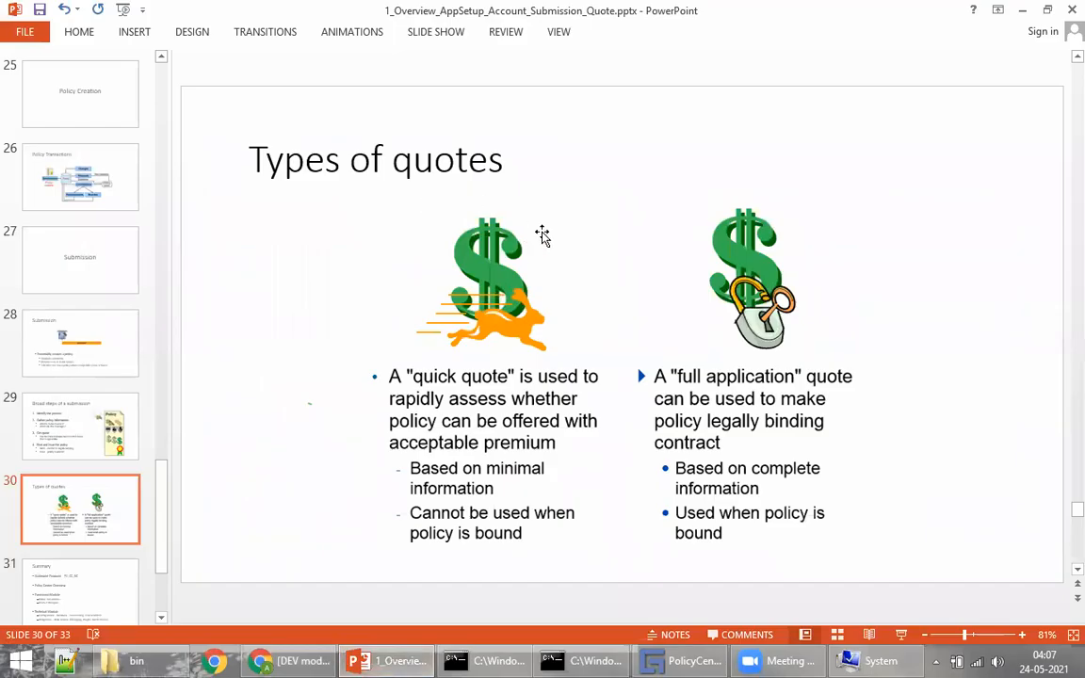
Step: Return from the slides to the draft submission's Policy Info page
left_click(295, 659)
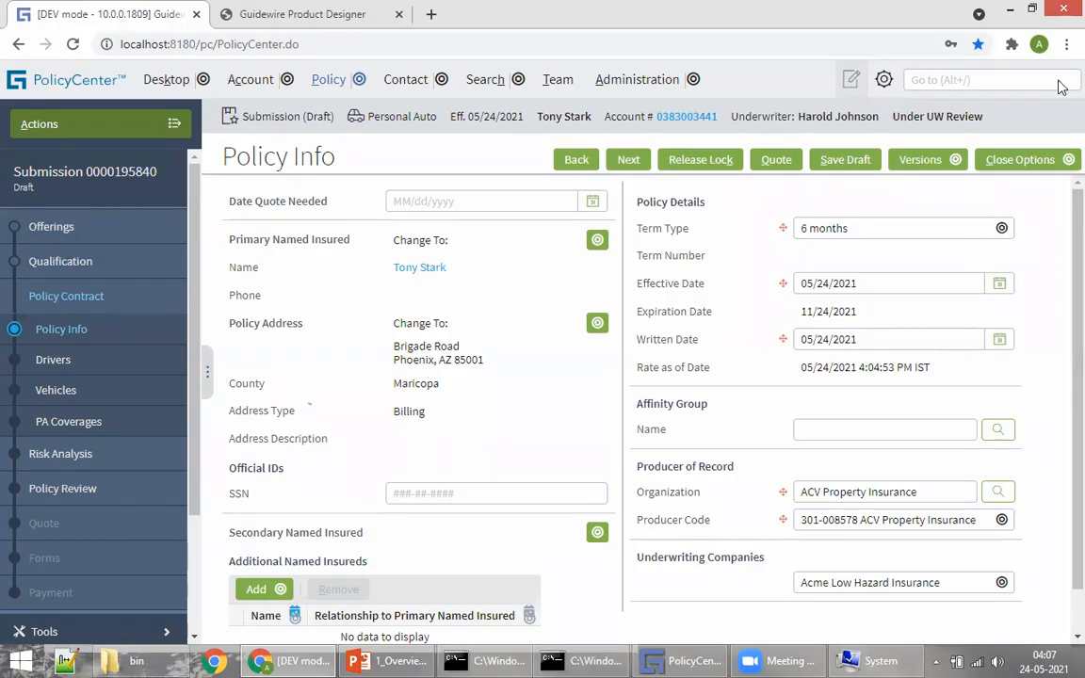
Step: Save the submission as a draft and start a side-by-side version comparison, surfacing the missing VIN error
left_click(928, 162)
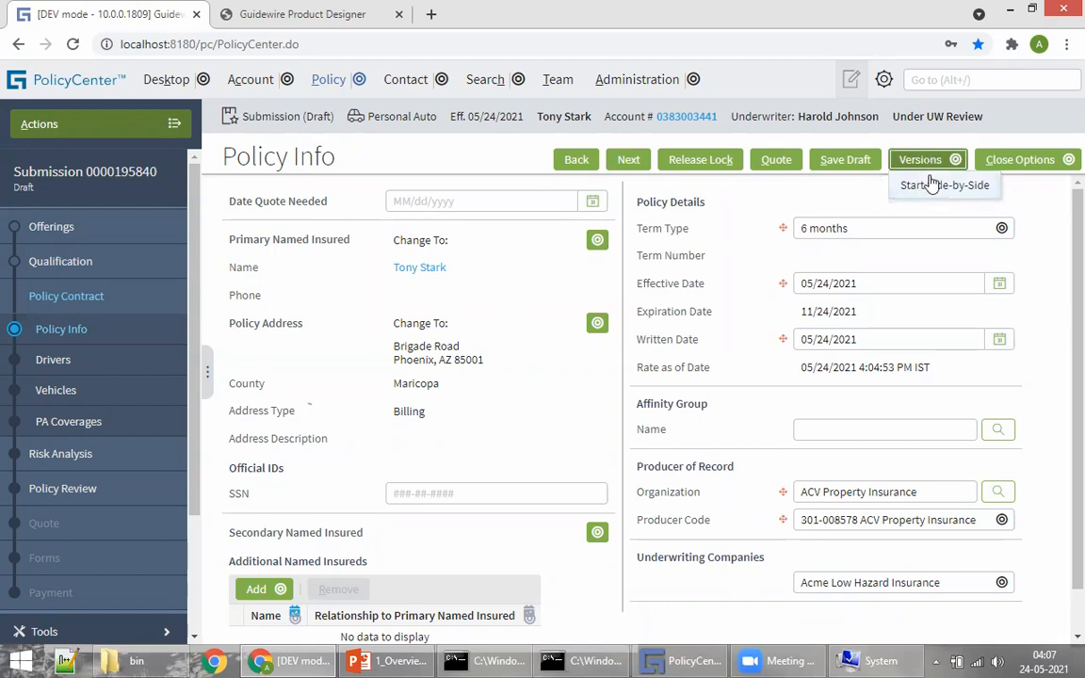
left_click(841, 160)
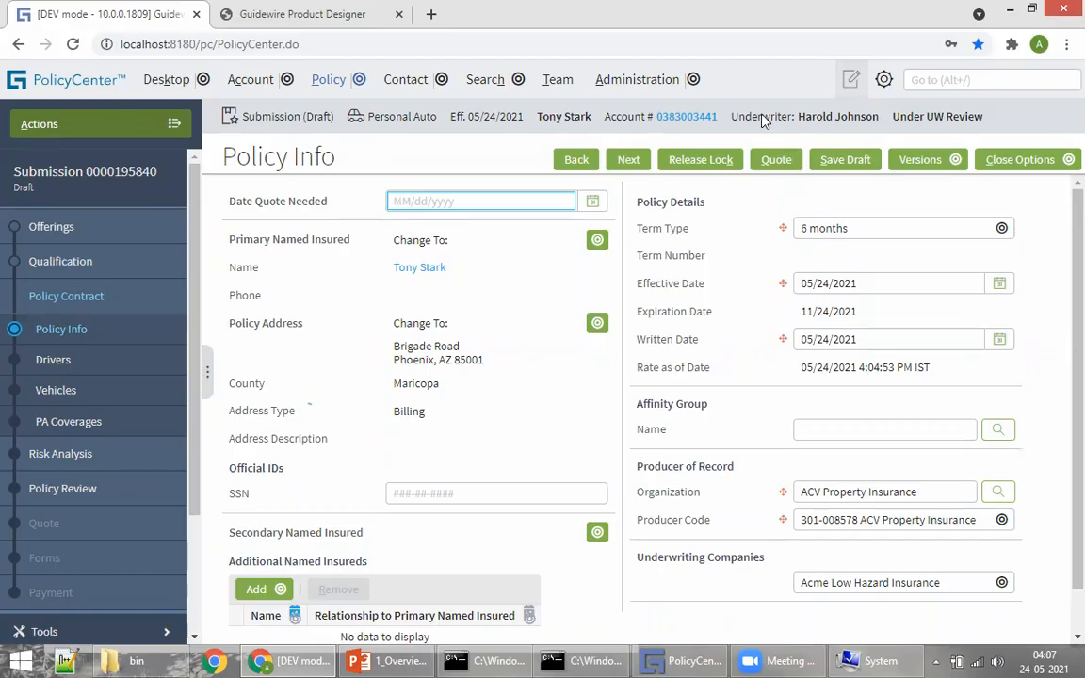
left_click_drag(91, 171, 157, 171)
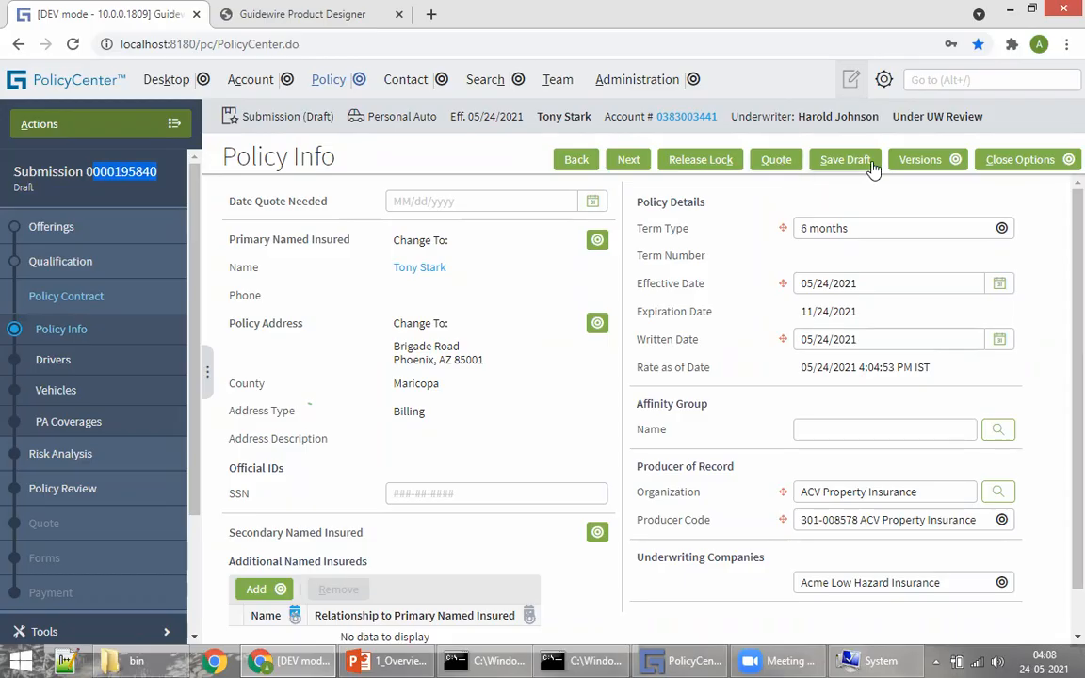
left_click(921, 160)
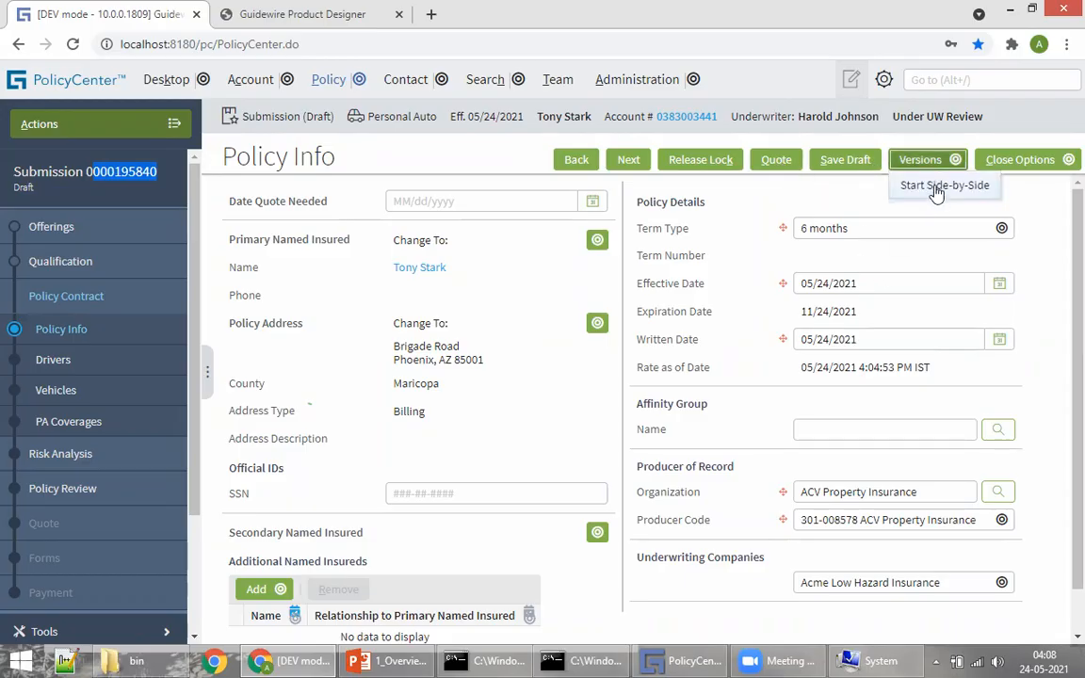
left_click(937, 187)
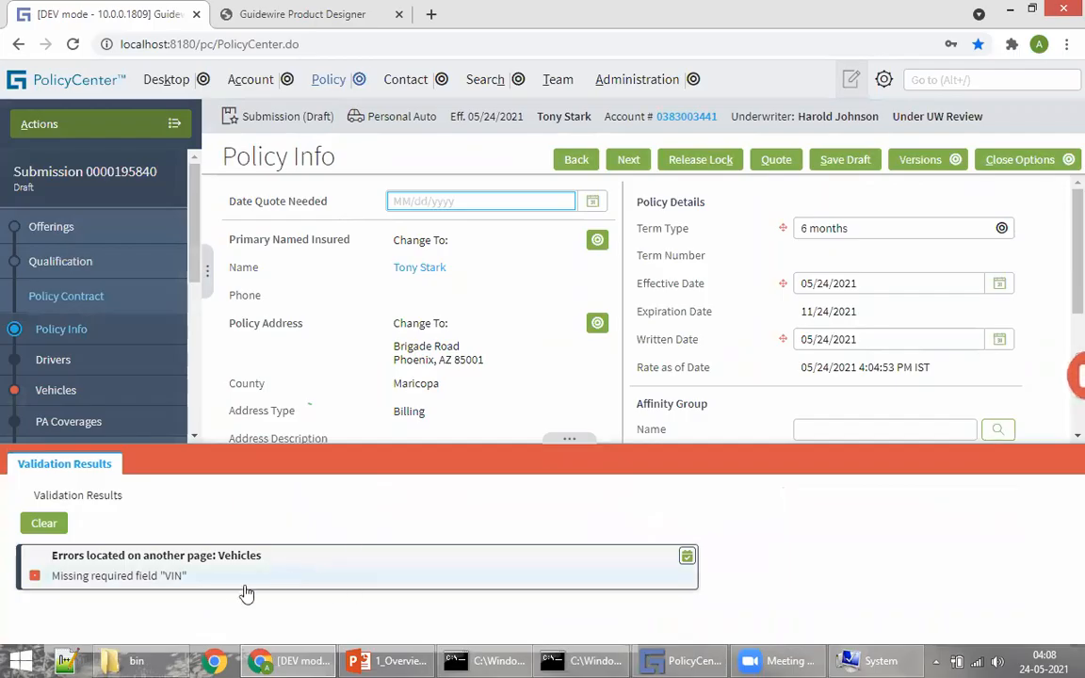
Step: Enter VIN 999999 on the Vehicles page so it auto-fills as a blue 2000 Acura RL
left_click(255, 583)
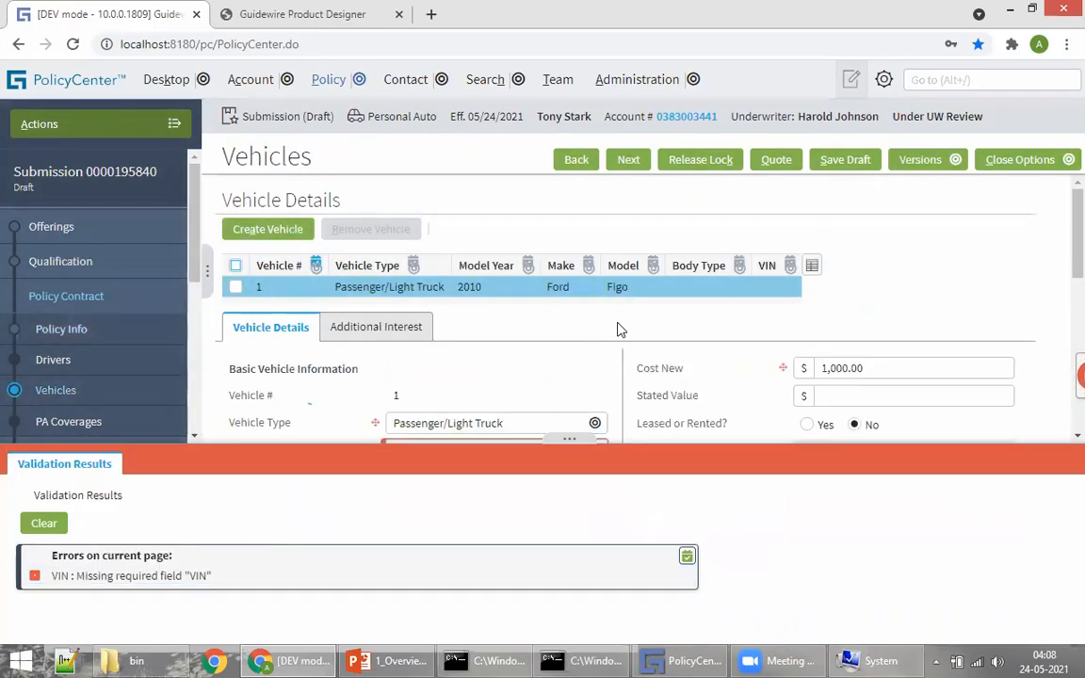
scroll(617, 327, "down", 3)
left_click(405, 193)
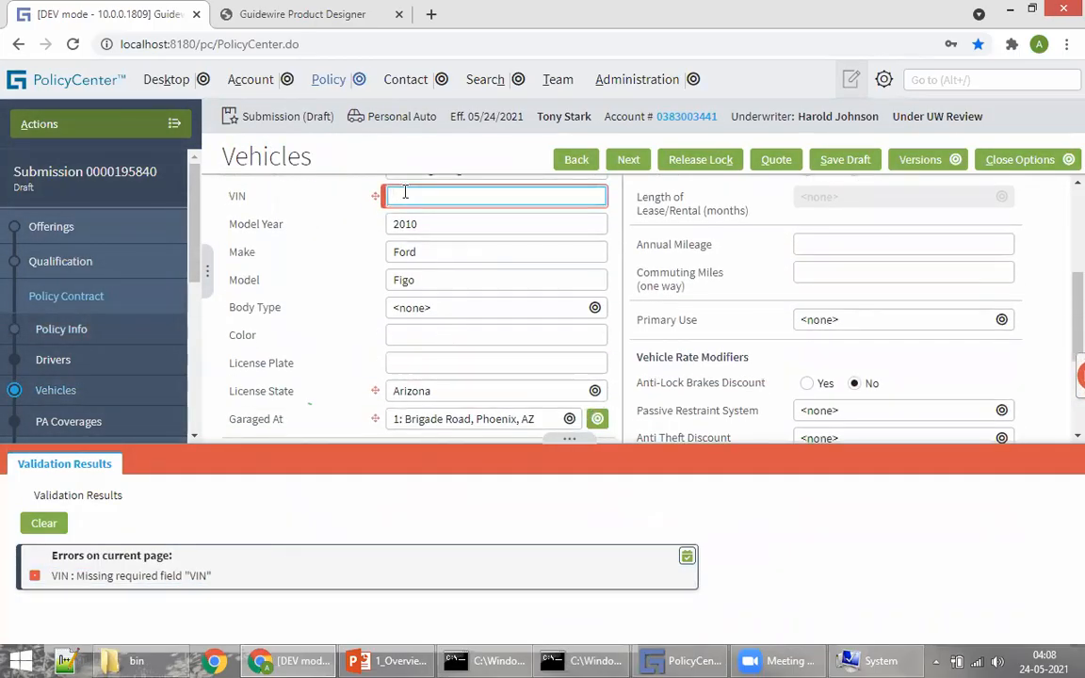
left_click(45, 523)
scroll(449, 371, "up", 3)
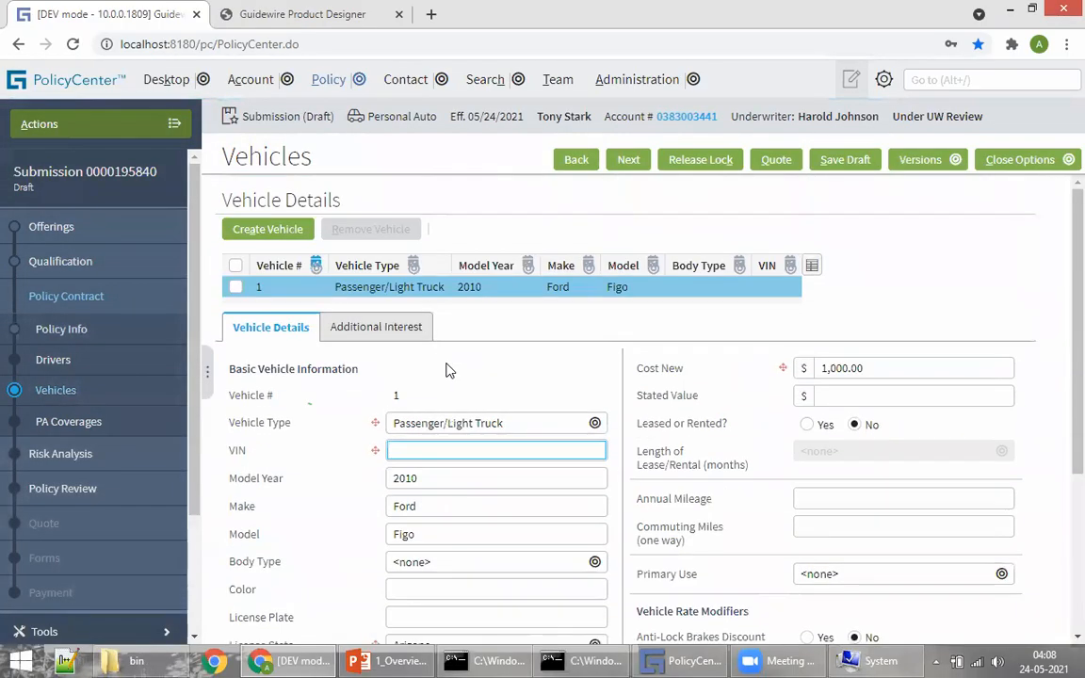
left_click(439, 448)
type("999999")
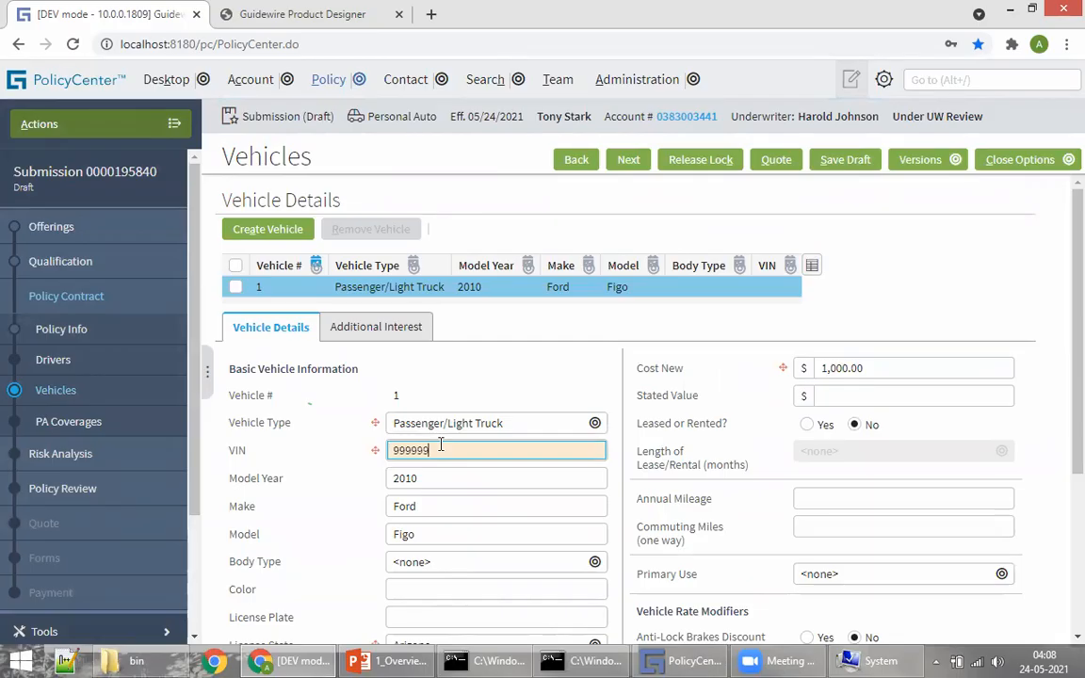
left_click(557, 377)
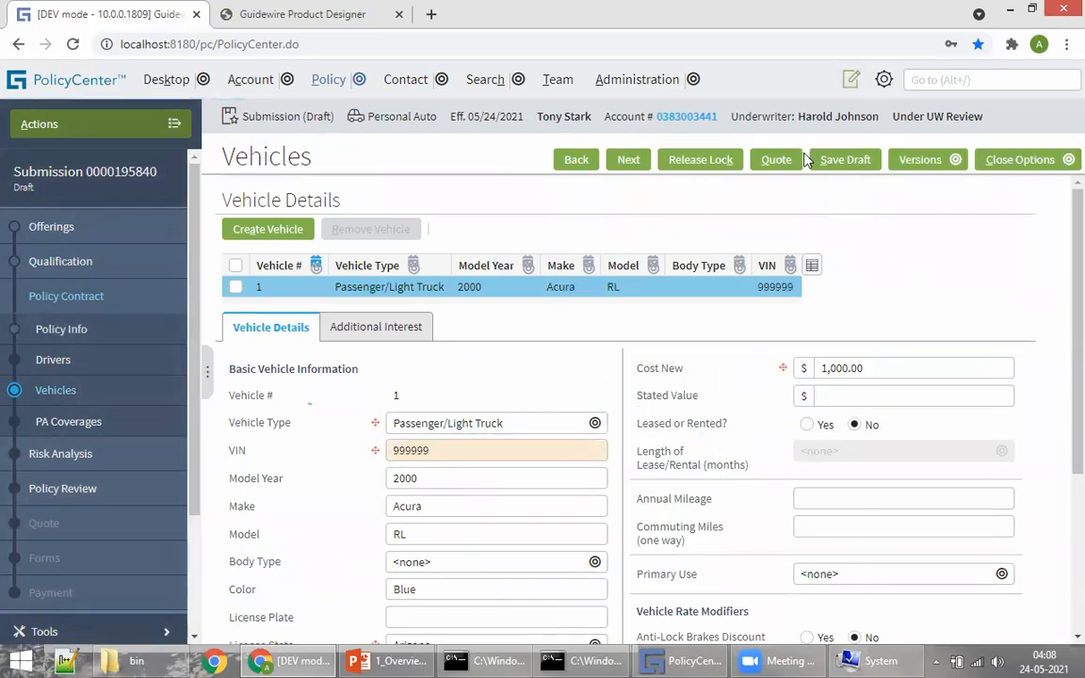
Step: Start side-by-side quoting from the Versions menu to show three policy versions
left_click(920, 160)
left_click(942, 186)
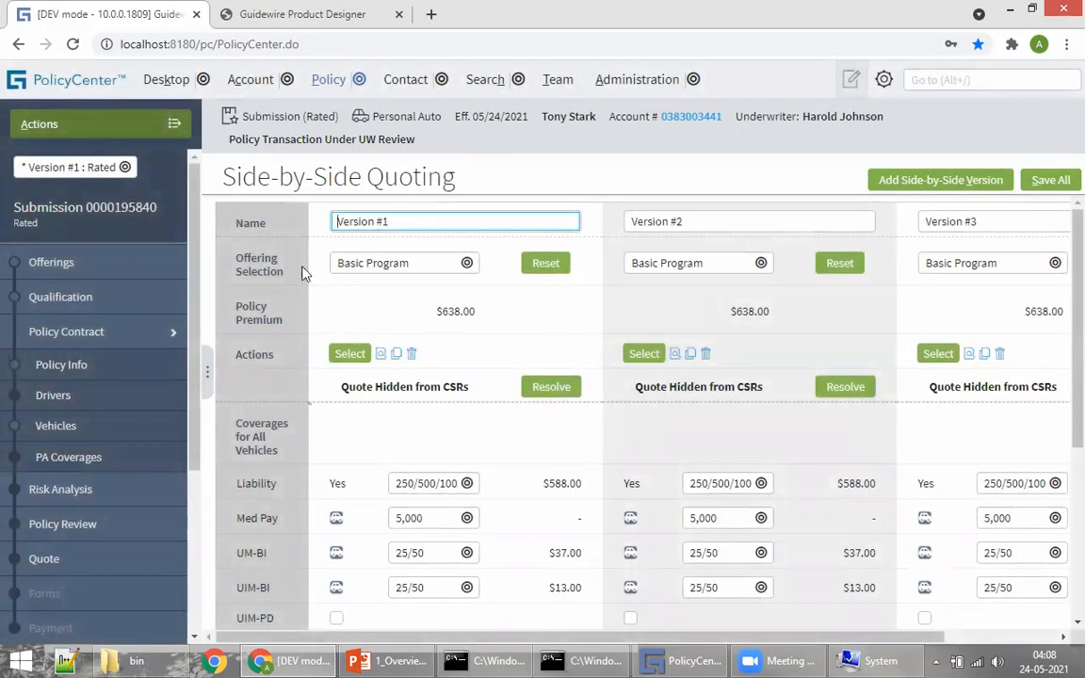
left_click_drag(406, 638, 484, 642)
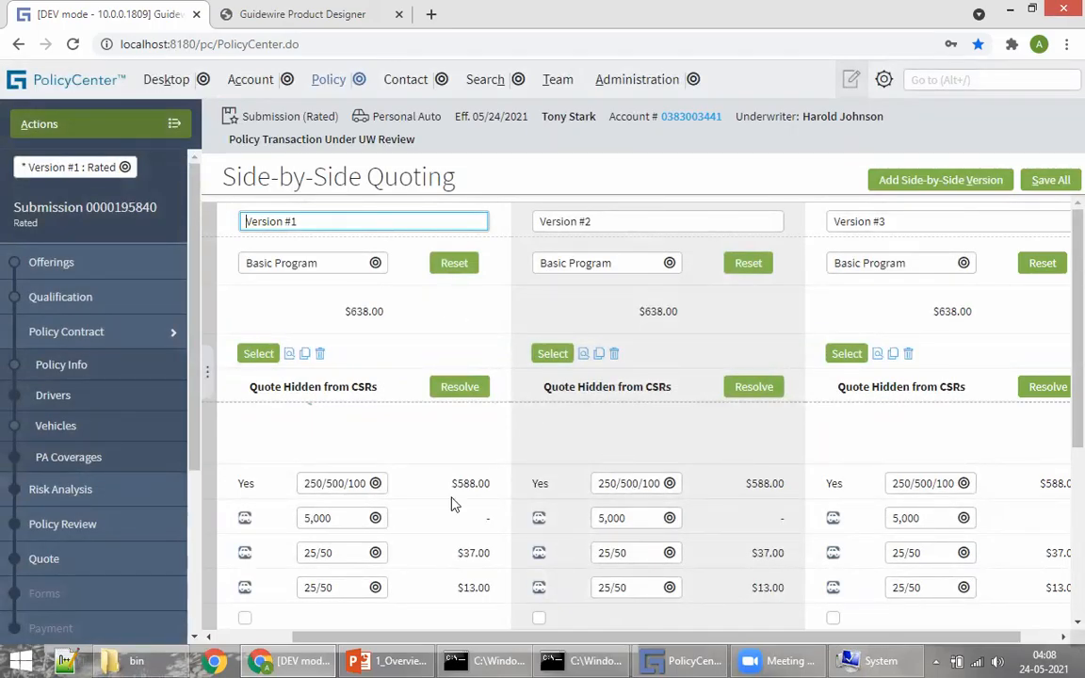
Step: Set Med Pay to 10,000, 15,000 and 20,000 for Versions #1–#3, then rate all versions
left_click(341, 517)
left_click(320, 571)
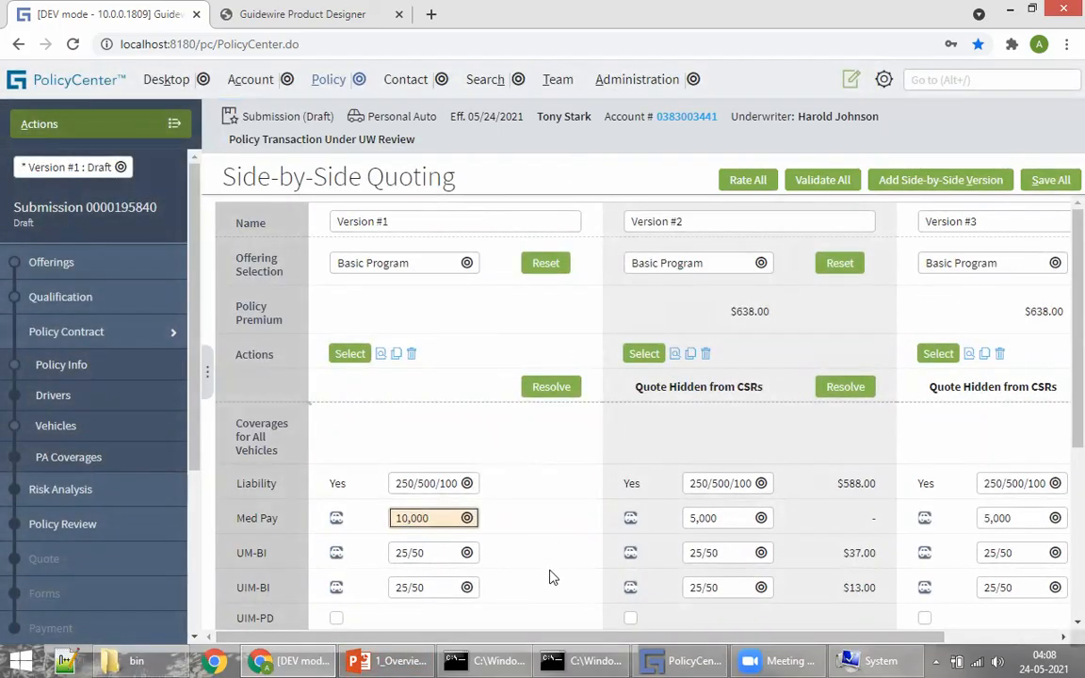
left_click_drag(555, 638, 644, 638)
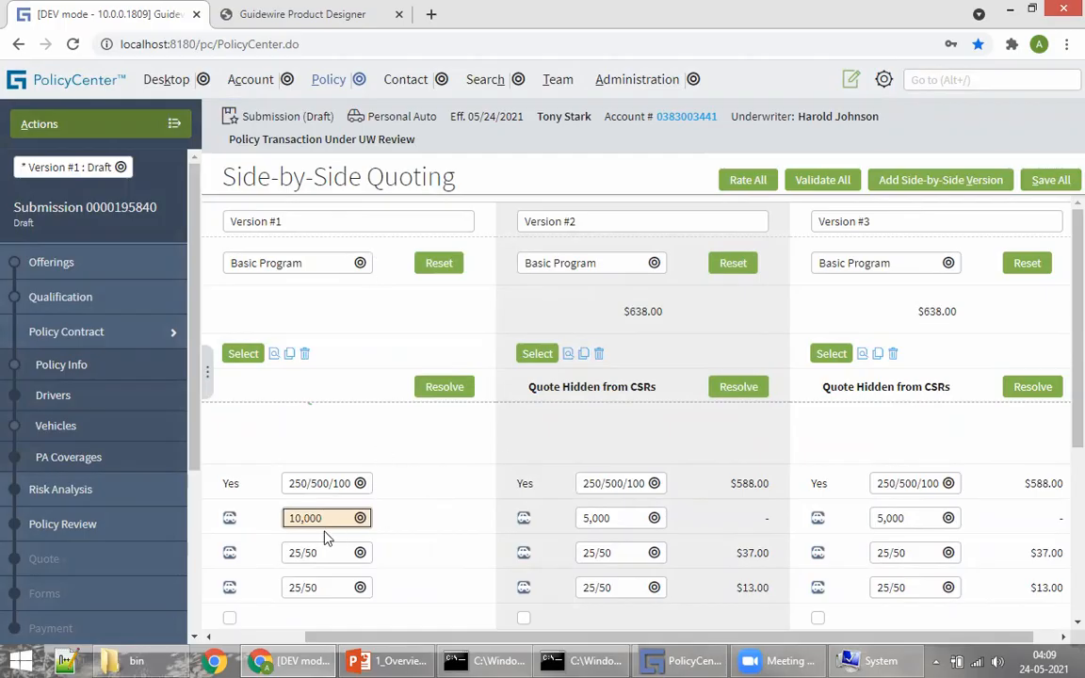
left_click(590, 519)
left_click(599, 585)
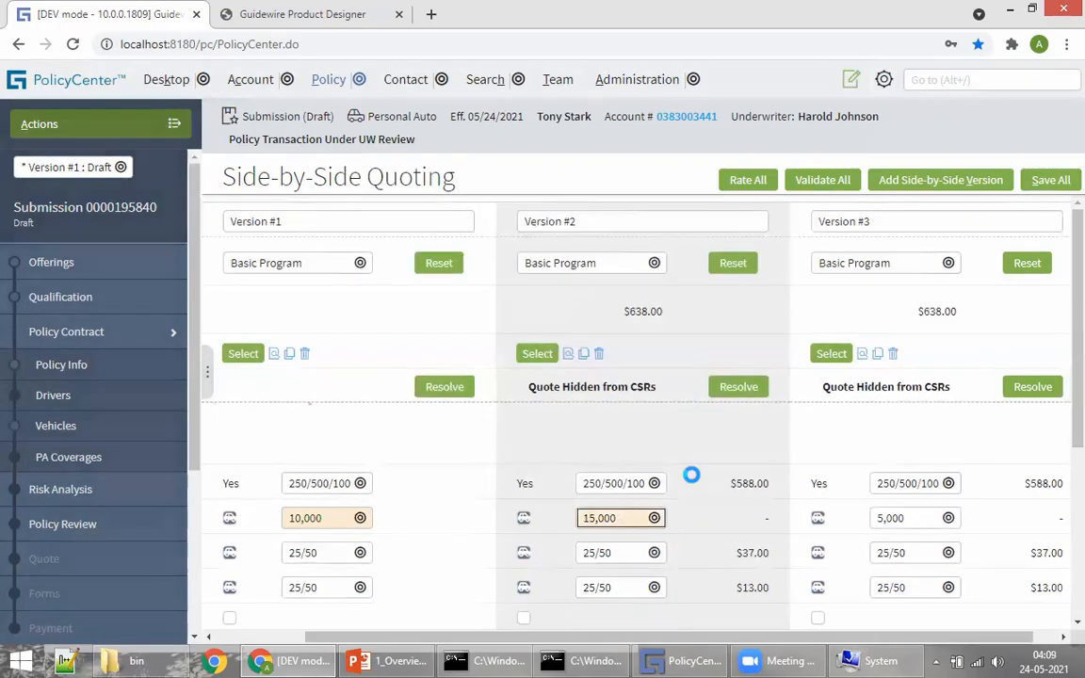
left_click(911, 519)
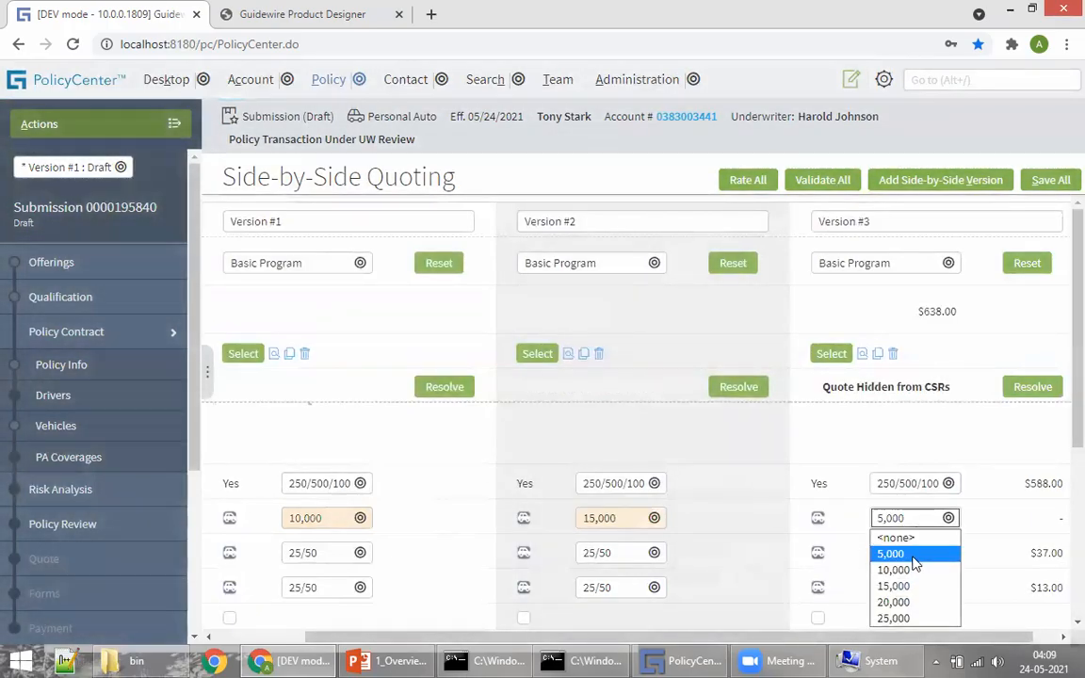
left_click(893, 602)
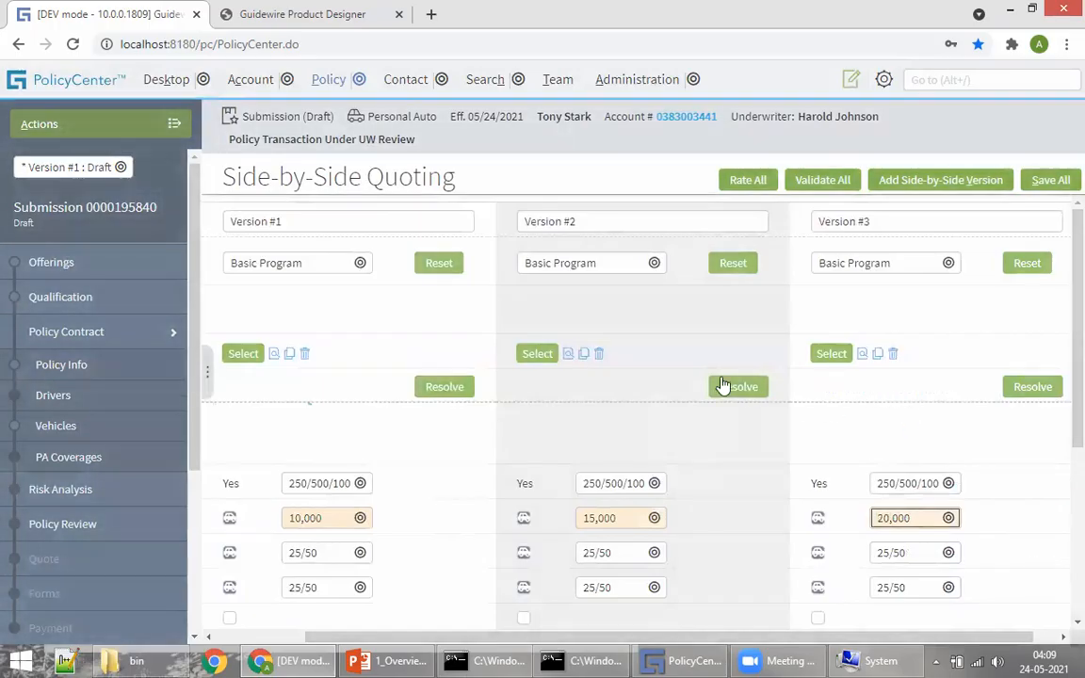
scroll(681, 426, "down", 4)
scroll(776, 445, "up", 4)
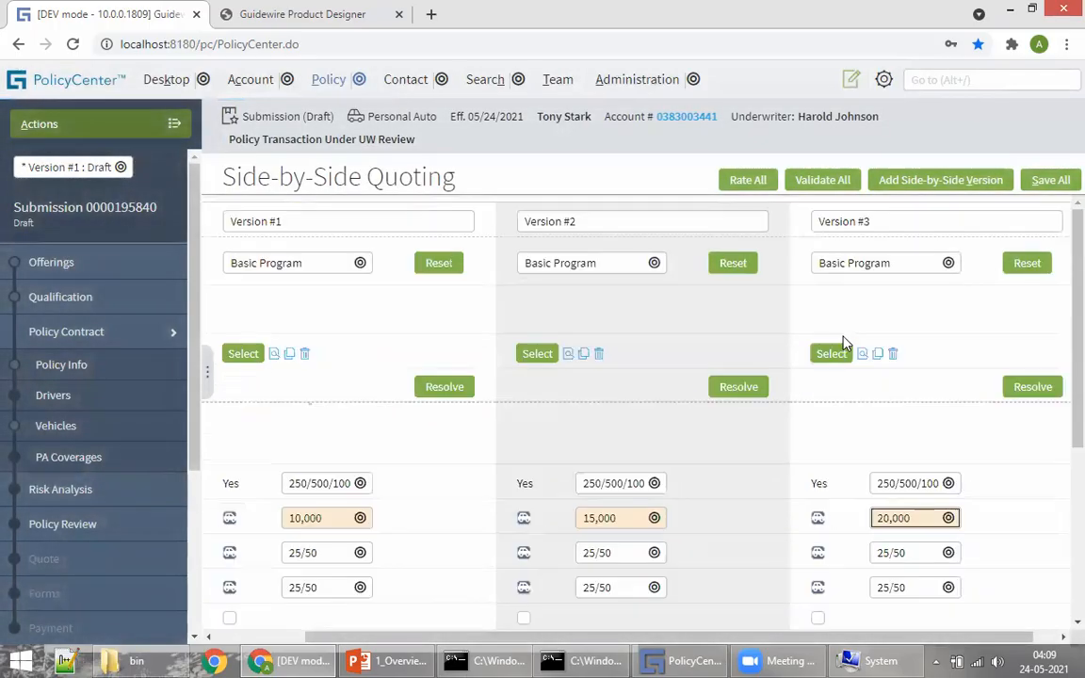
left_click(748, 180)
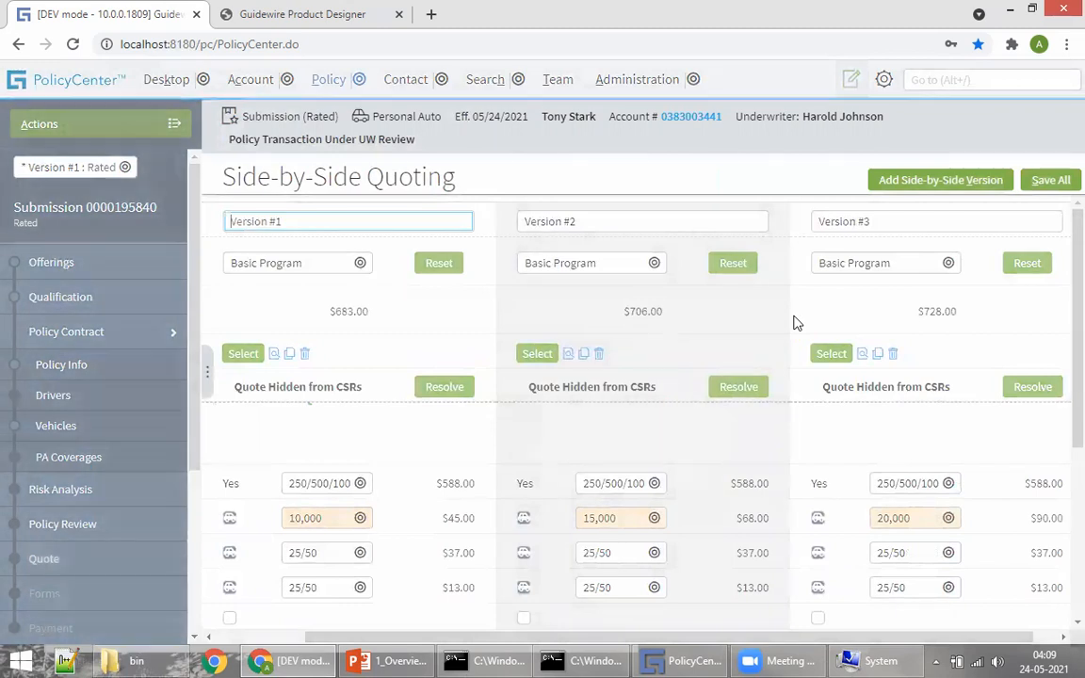
Step: Highlight the three version premiums: $683.00, $706.00 and $728.00
left_click_drag(330, 311, 362, 312)
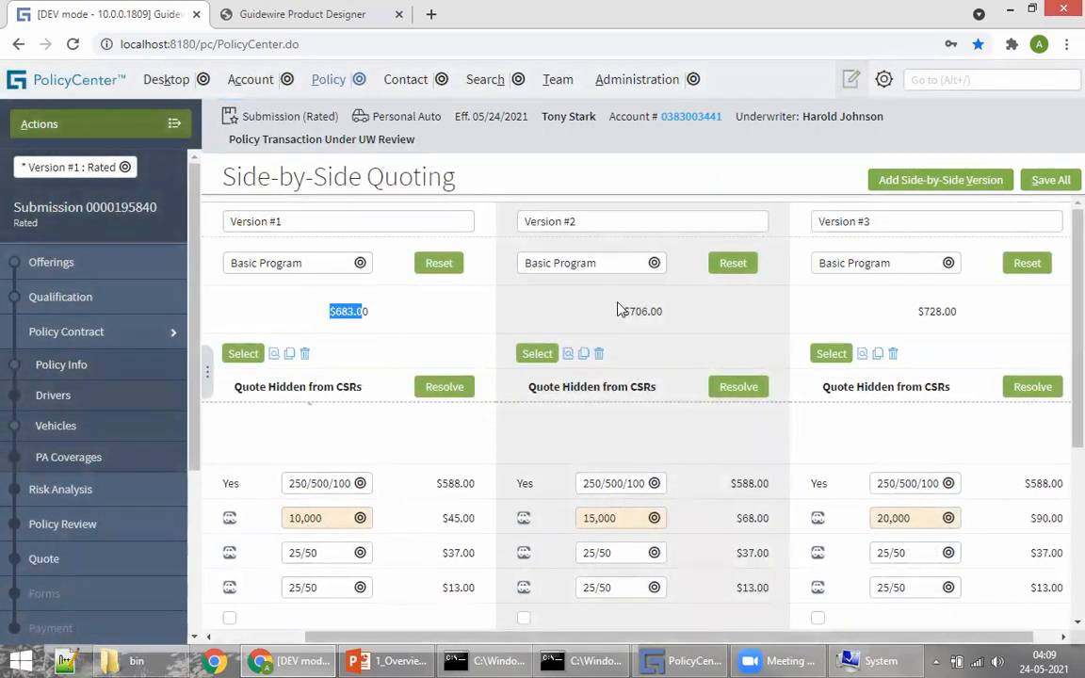
left_click_drag(621, 311, 678, 310)
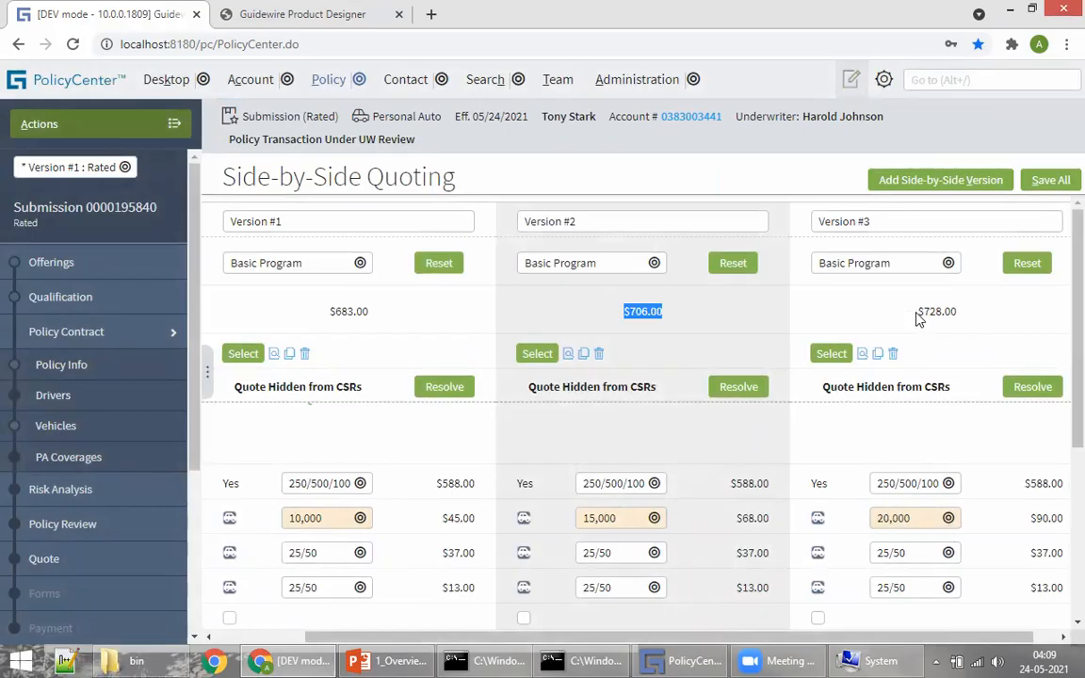
left_click_drag(916, 311, 960, 311)
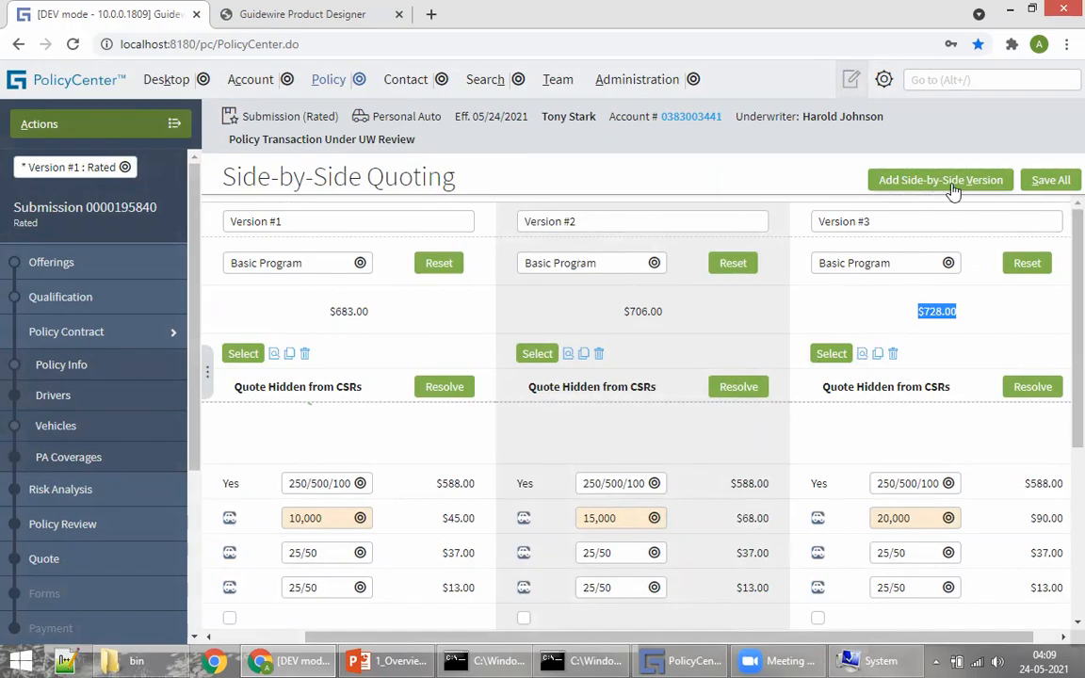
Step: Check the version dropdown in the left panel, keeping Version #1 selected
left_click(52, 167)
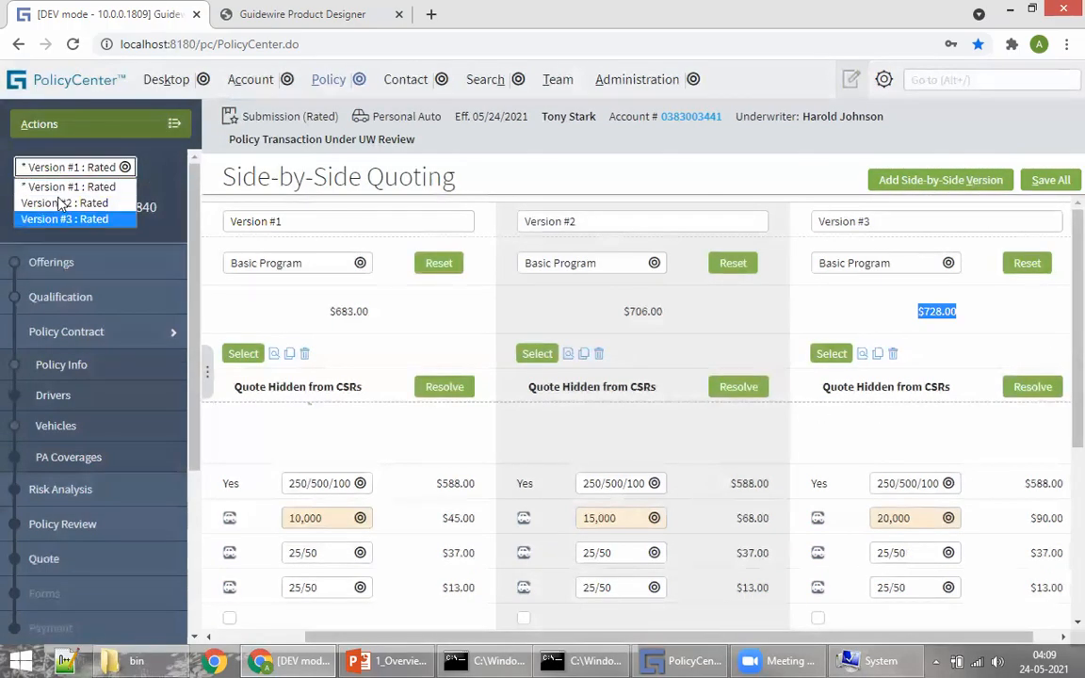
left_click(667, 185)
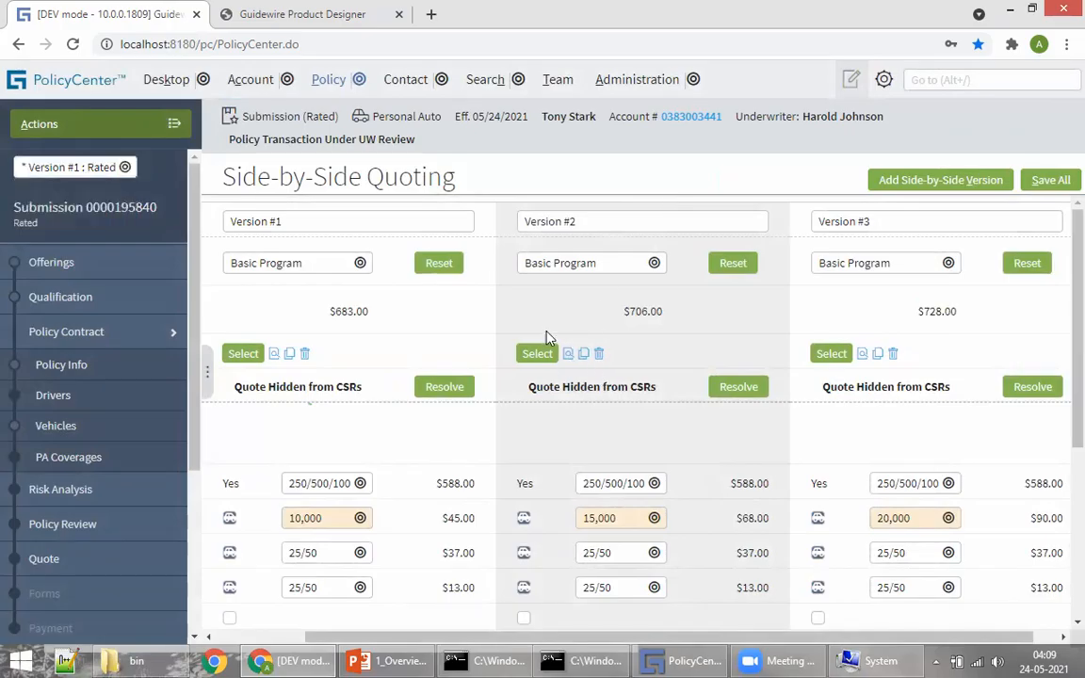
scroll(576, 407, "down", 3)
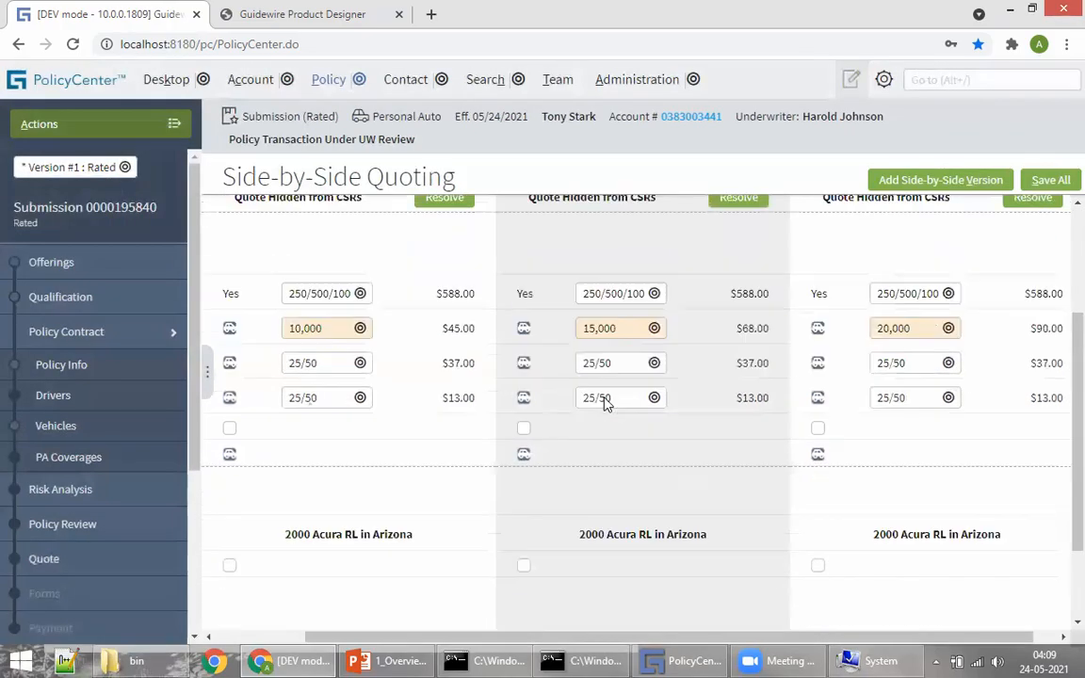
scroll(675, 477, "up", 3)
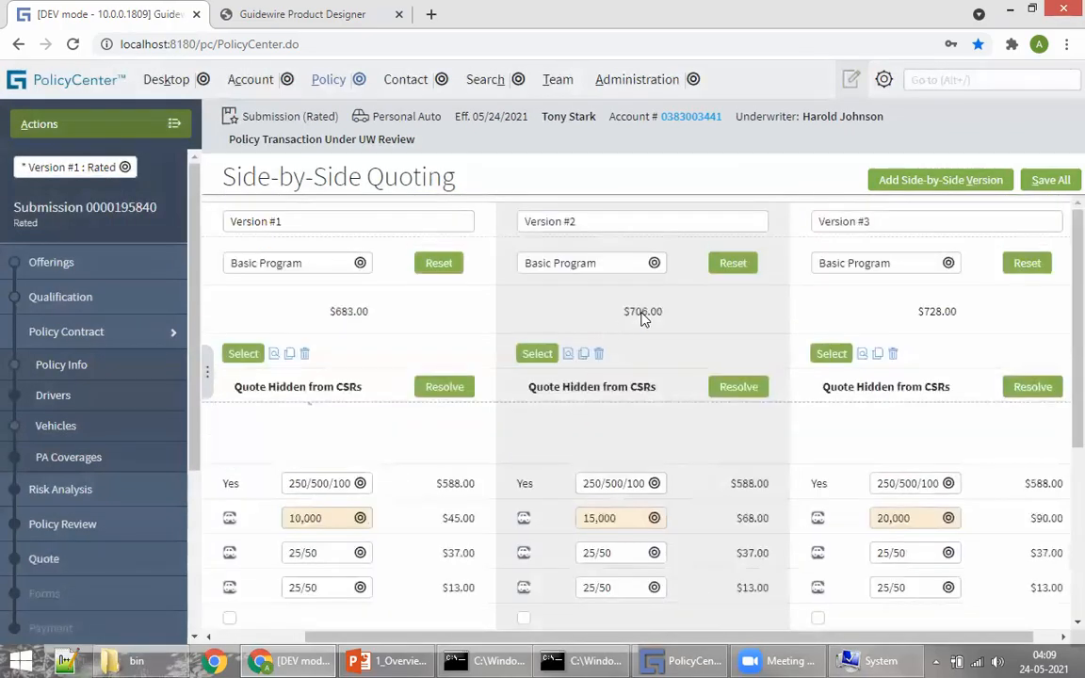
Step: Select Version #2, review its Policy Review page with 15,000 medical limit, and check Bind Options
left_click(538, 356)
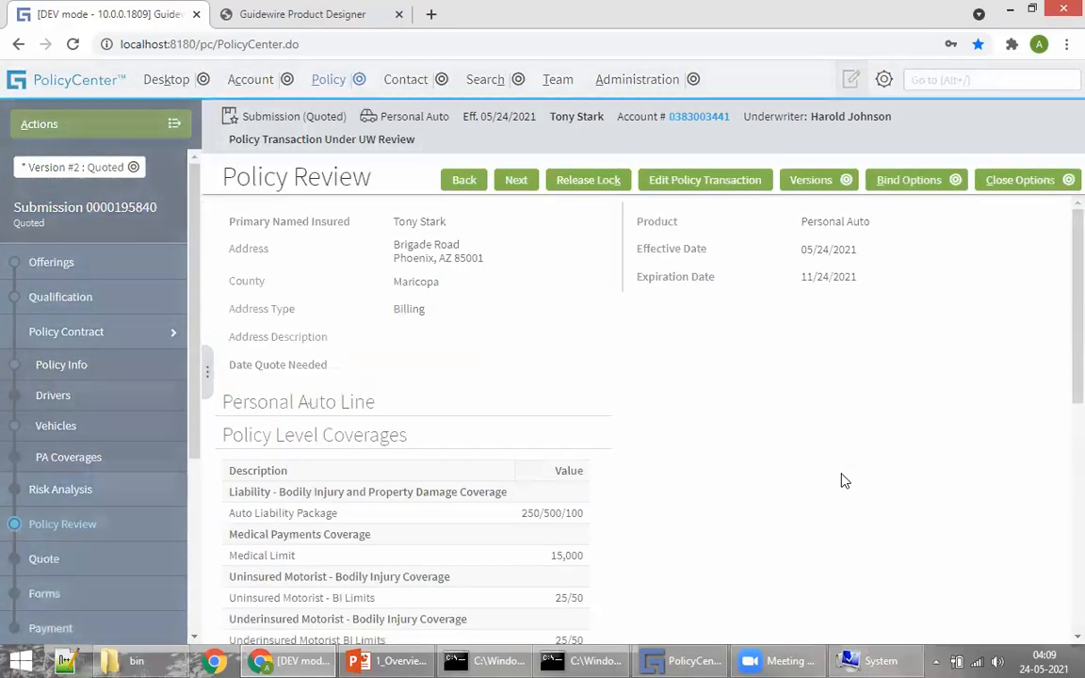
scroll(590, 367, "down", 5)
scroll(565, 405, "up", 5)
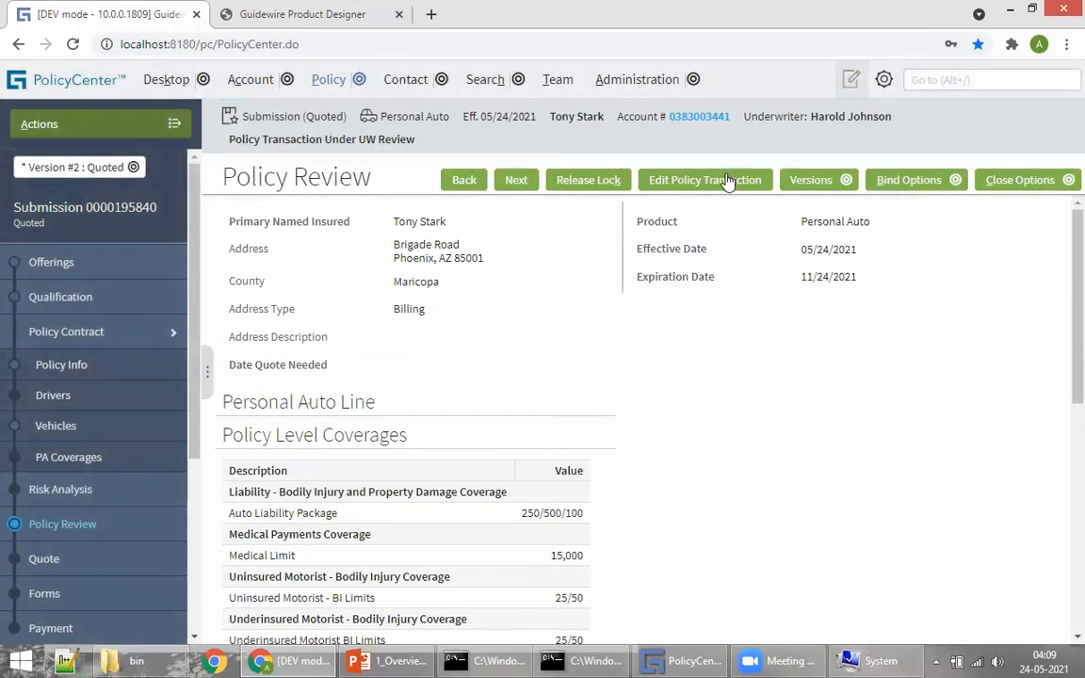
left_click(892, 180)
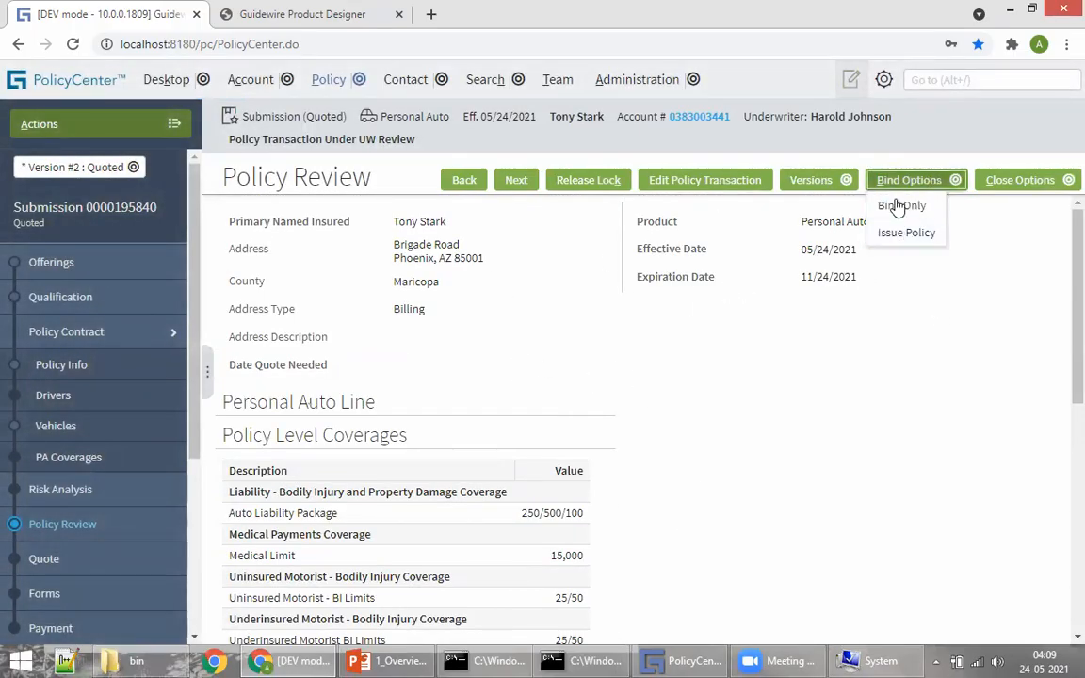
left_click(830, 465)
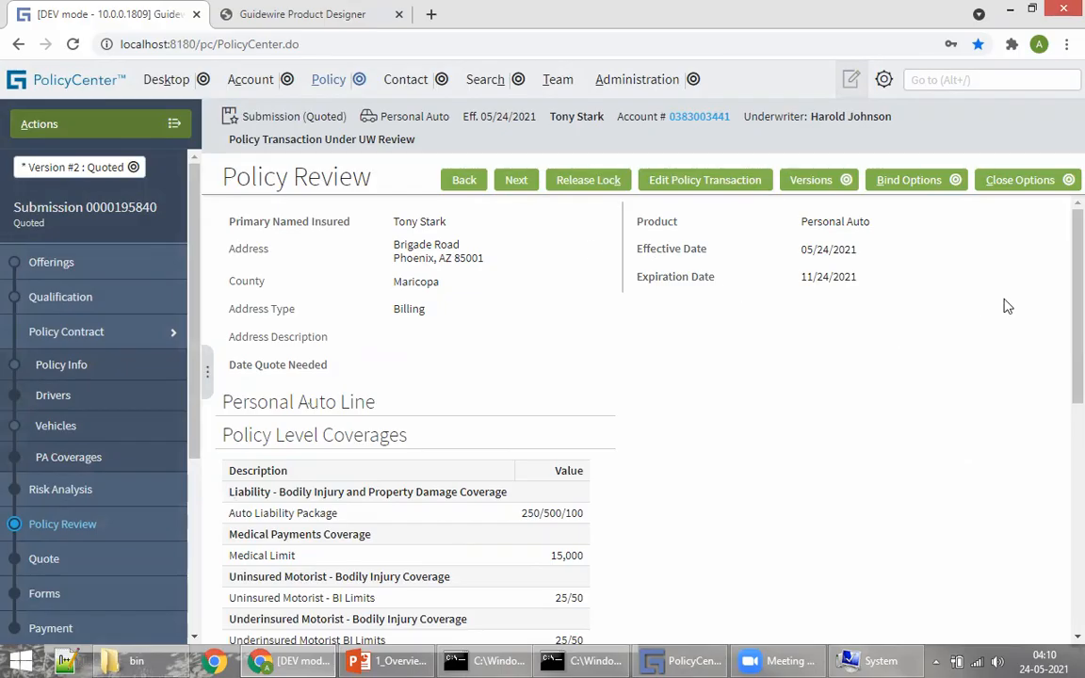
Step: Show the Close Options menu listing Withdraw Transaction, Decline and Not-Taken
left_click(1012, 189)
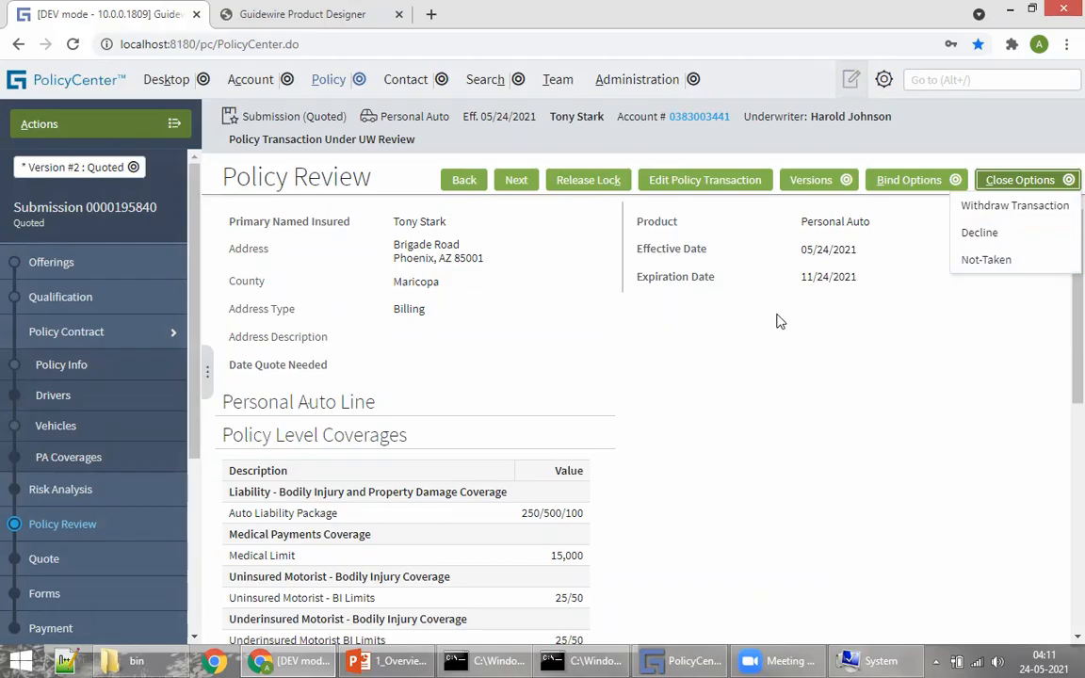
Step: Begin a Not-Taken closure, leave Reason Code at <none>, and return to Policy Review
left_click(1007, 187)
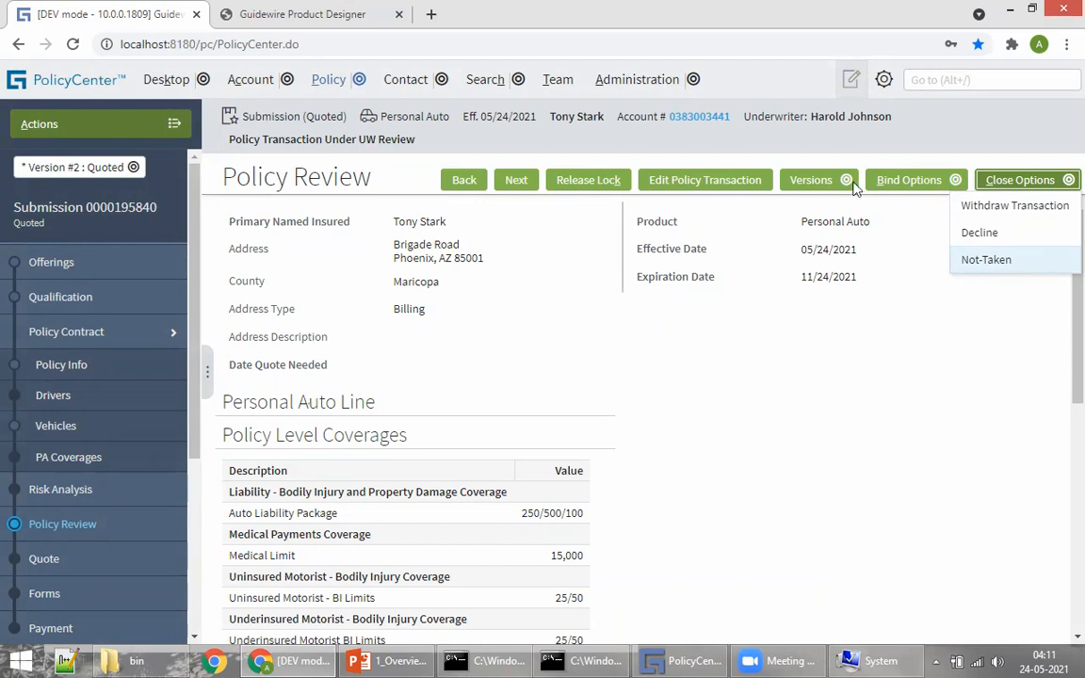
left_click_drag(558, 119, 569, 117)
left_click(1054, 184)
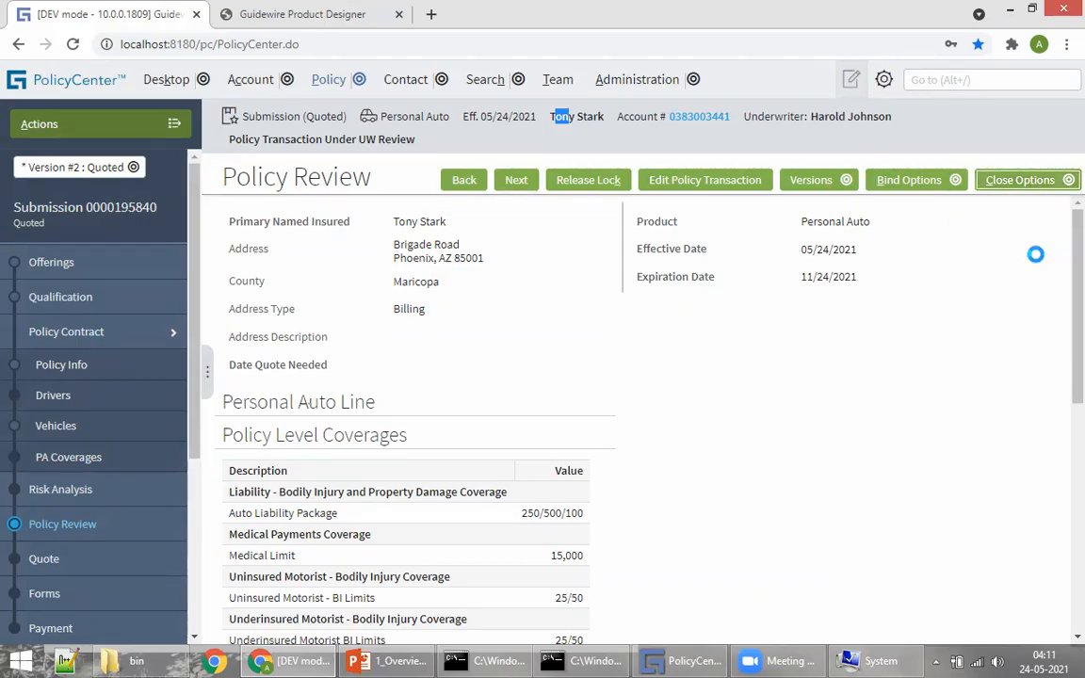
left_click(979, 259)
left_click(424, 224)
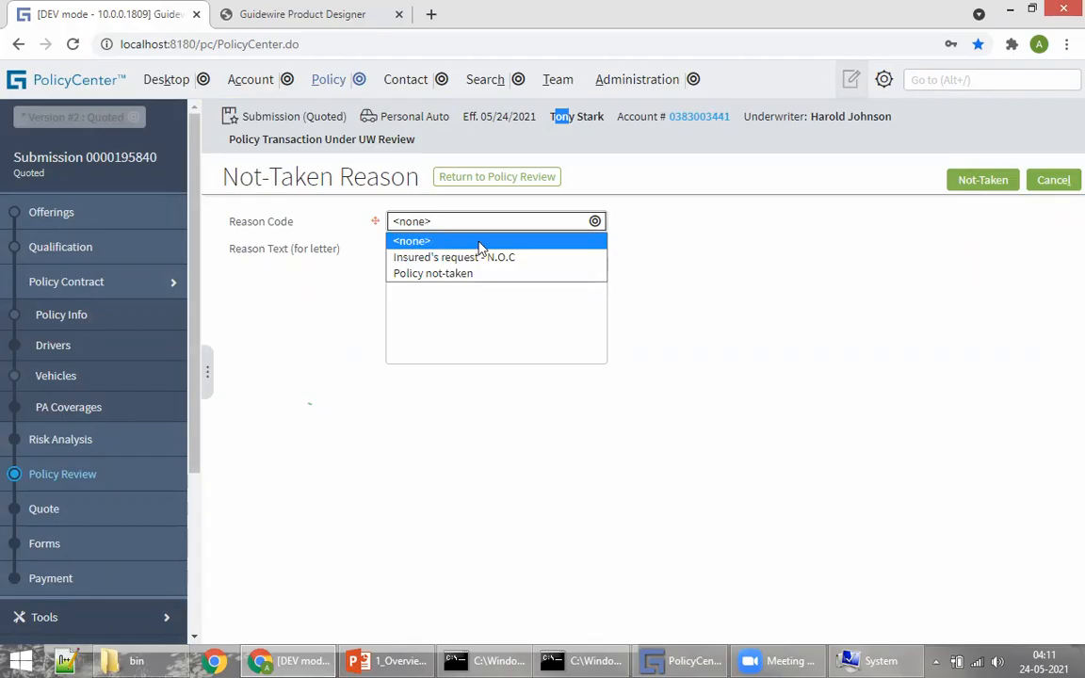
left_click(793, 245)
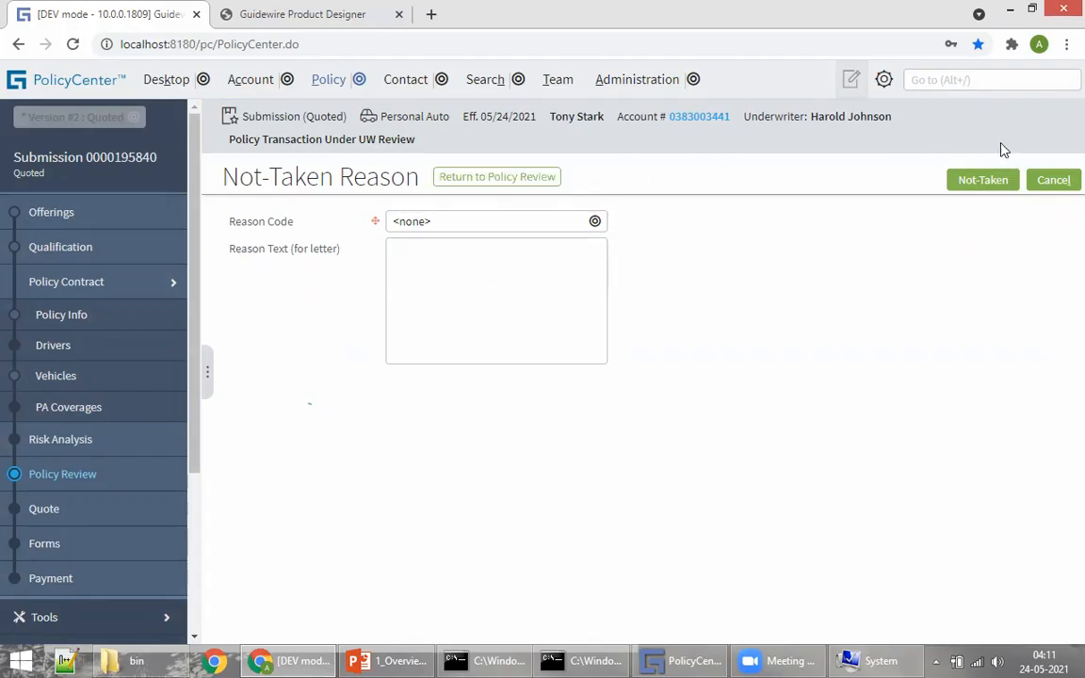
left_click(539, 179)
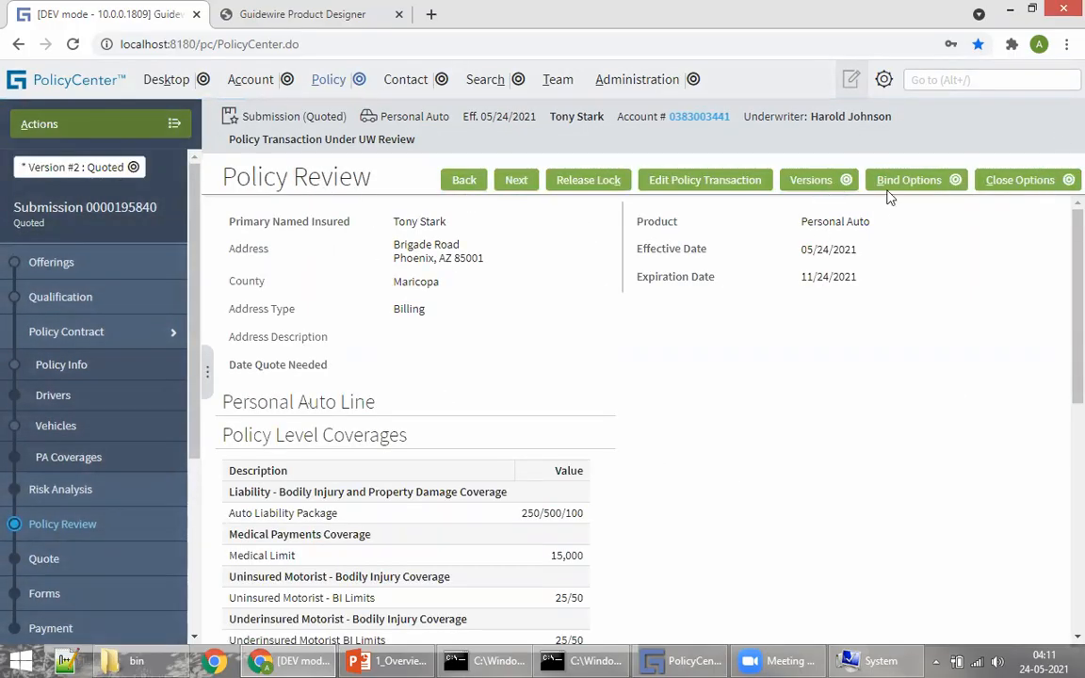
left_click(916, 179)
left_click(904, 236)
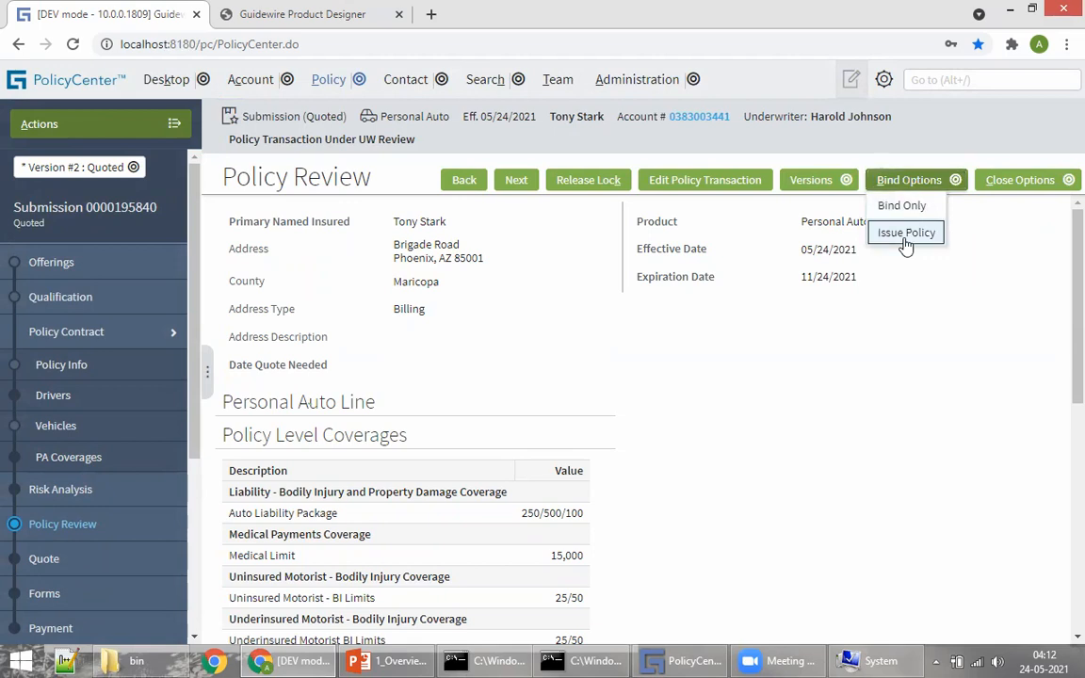
left_click(622, 142)
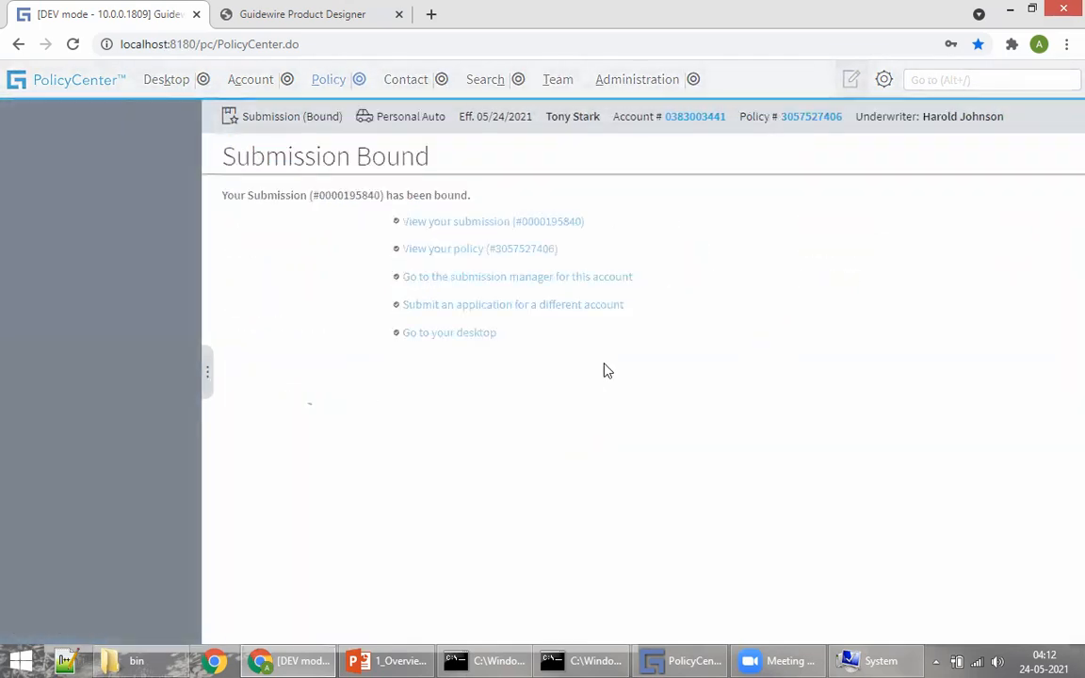
left_click(467, 247)
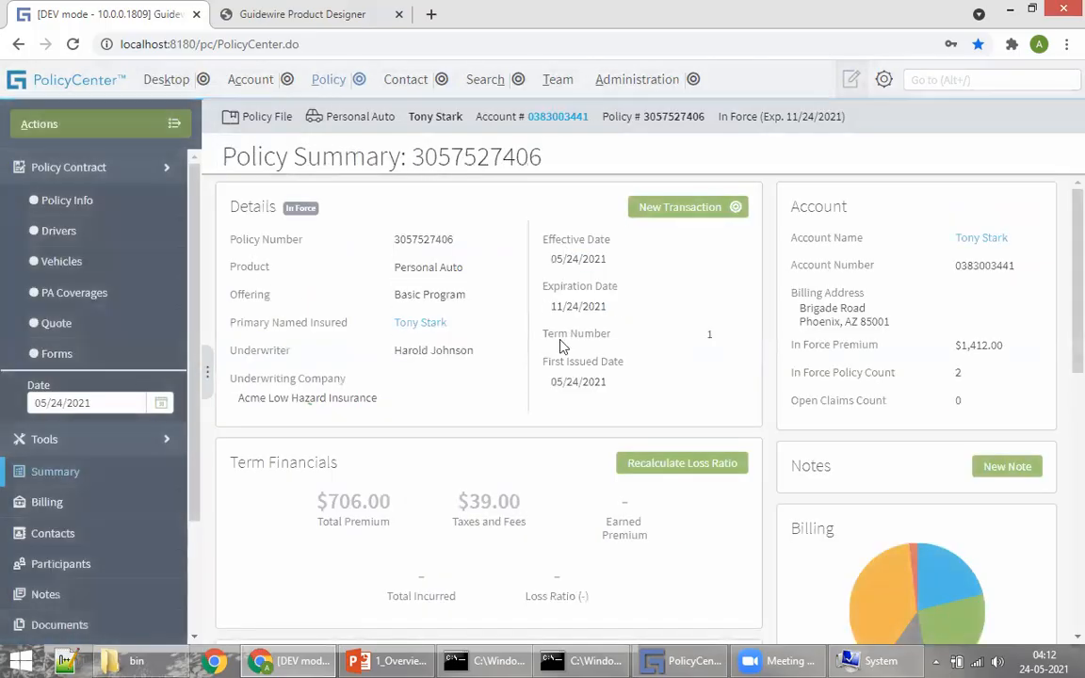
Step: Highlight the policy's In Force status in the Policy Summary header
scroll(506, 344, "down", 5)
scroll(412, 250, "up", 5)
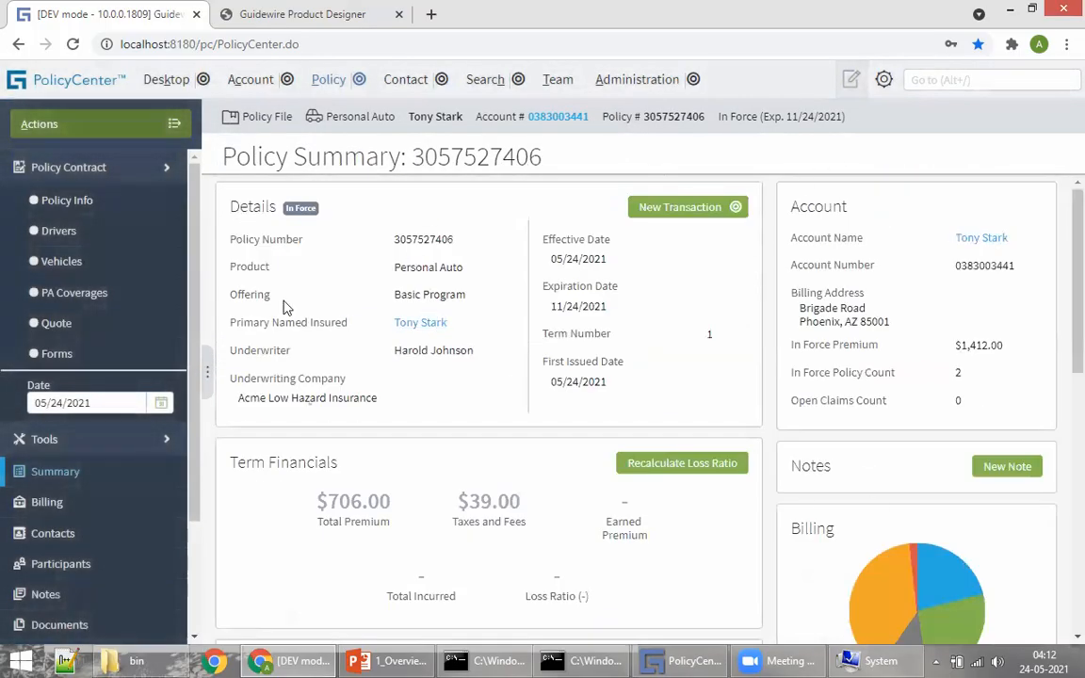
left_click_drag(718, 122, 830, 122)
left_click(796, 114)
Step: Check the date on the taskbar clock and bring the Types of quotes slide forward
left_click(1044, 657)
left_click(1060, 659)
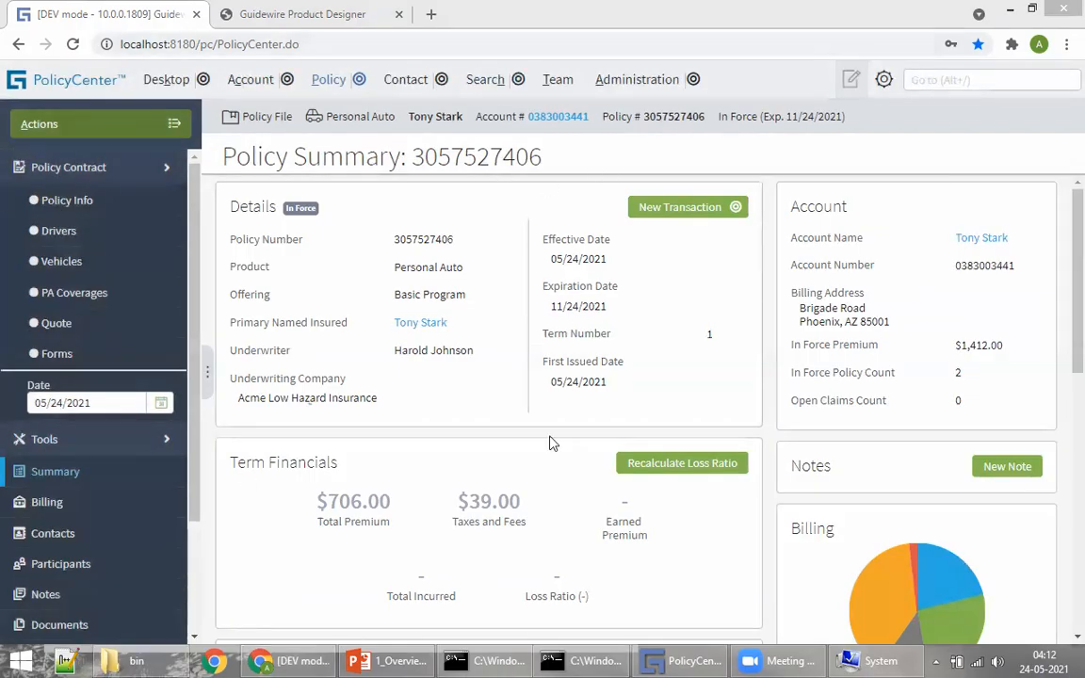
left_click(424, 659)
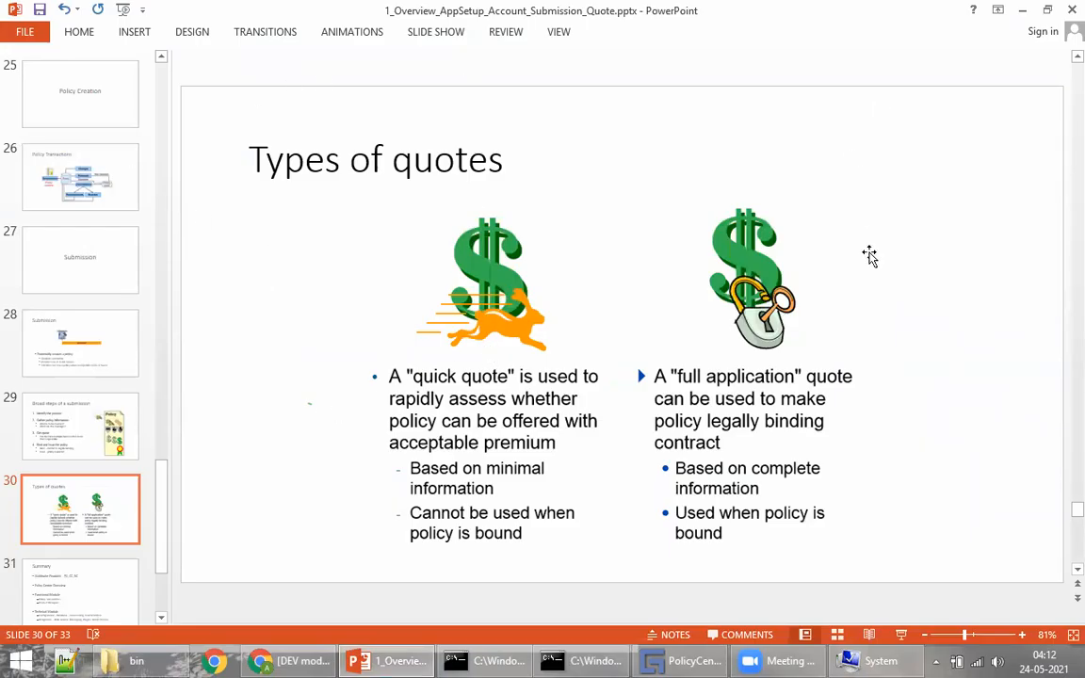
Step: Go to slide 2 Agenda, slide 3 Guidewire Products, then the product diagram slide
scroll(866, 234, "down", 1)
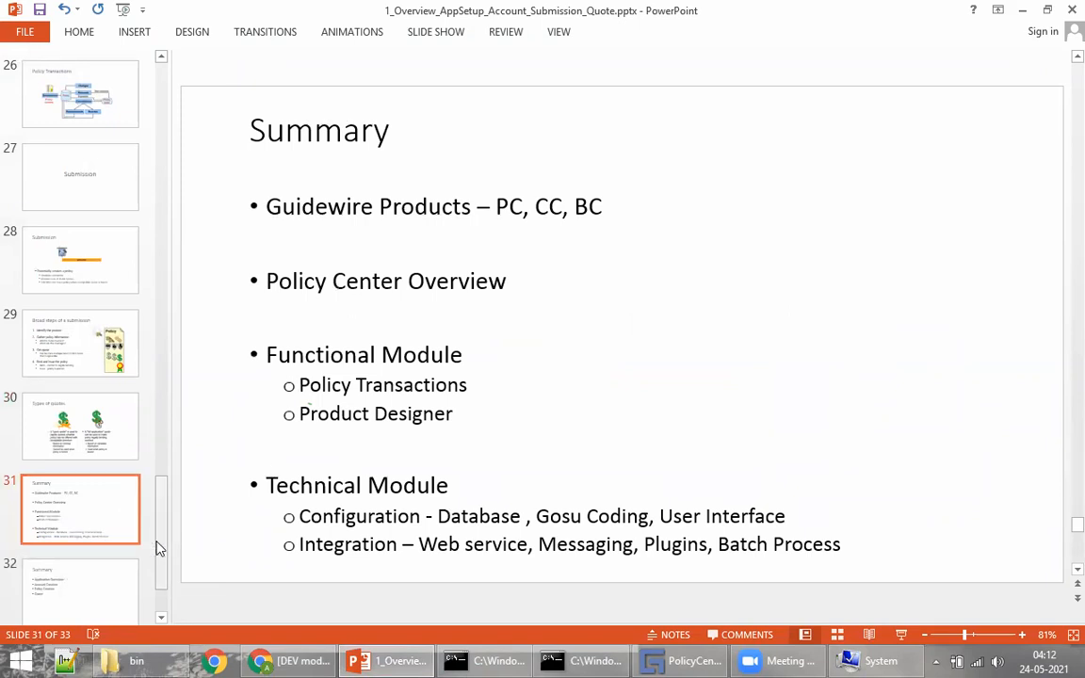
left_click_drag(161, 542, 196, 64)
left_click(87, 152)
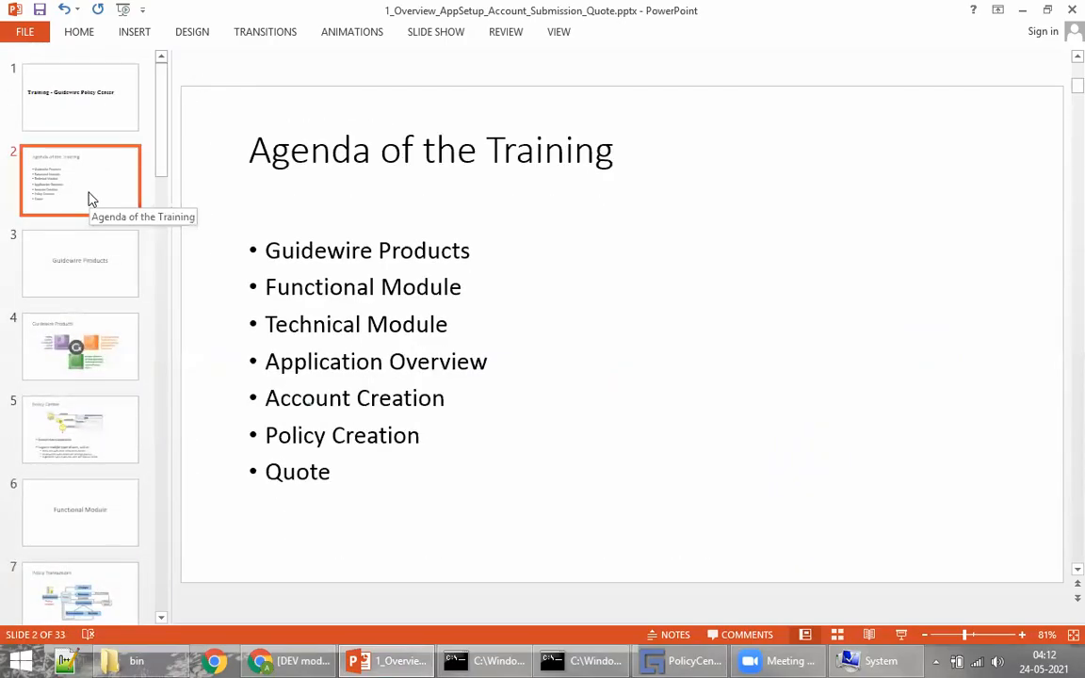
left_click(98, 254)
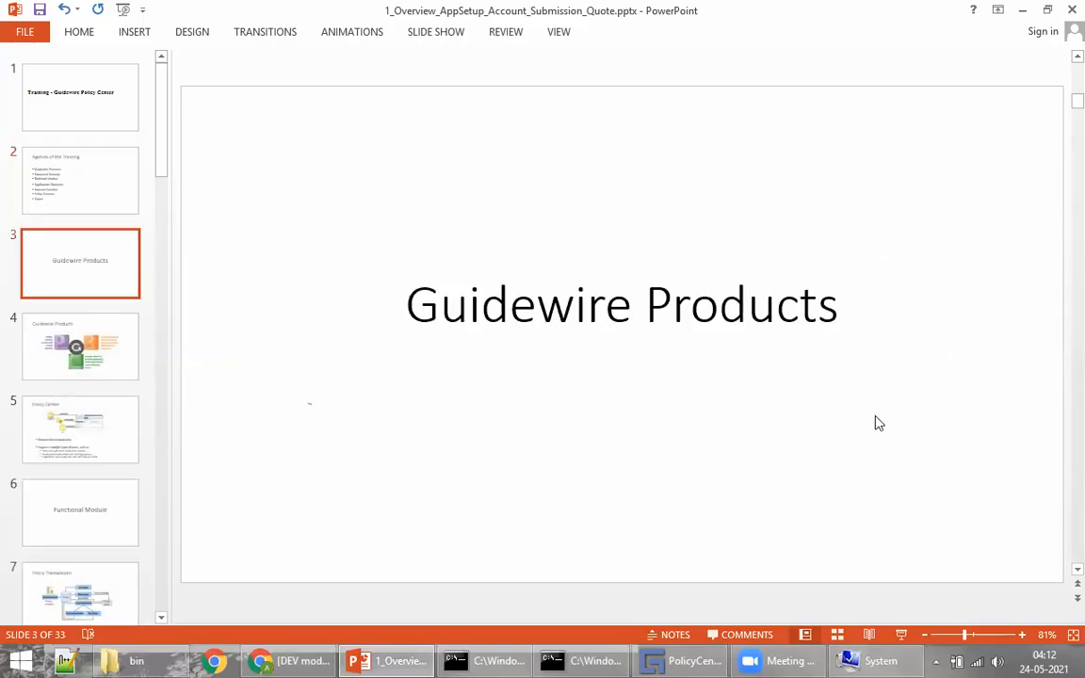
key("Down")
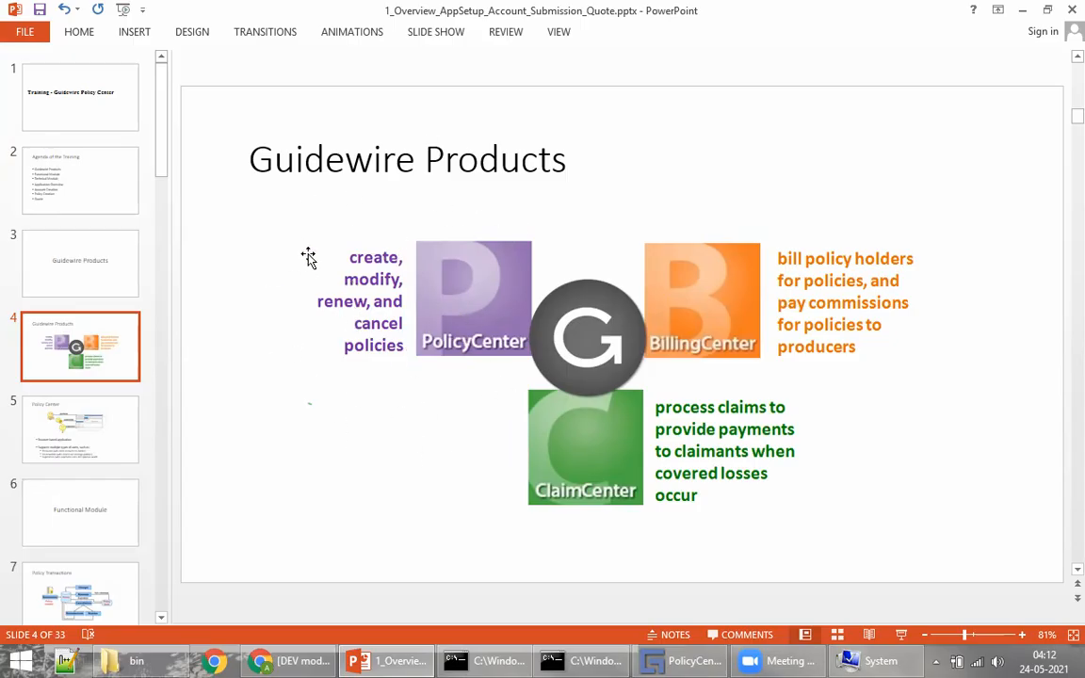
Step: Compare the Policy Center slide with the PolicyCenter policy summary, then continue to slide 7
scroll(412, 273, "down", 1)
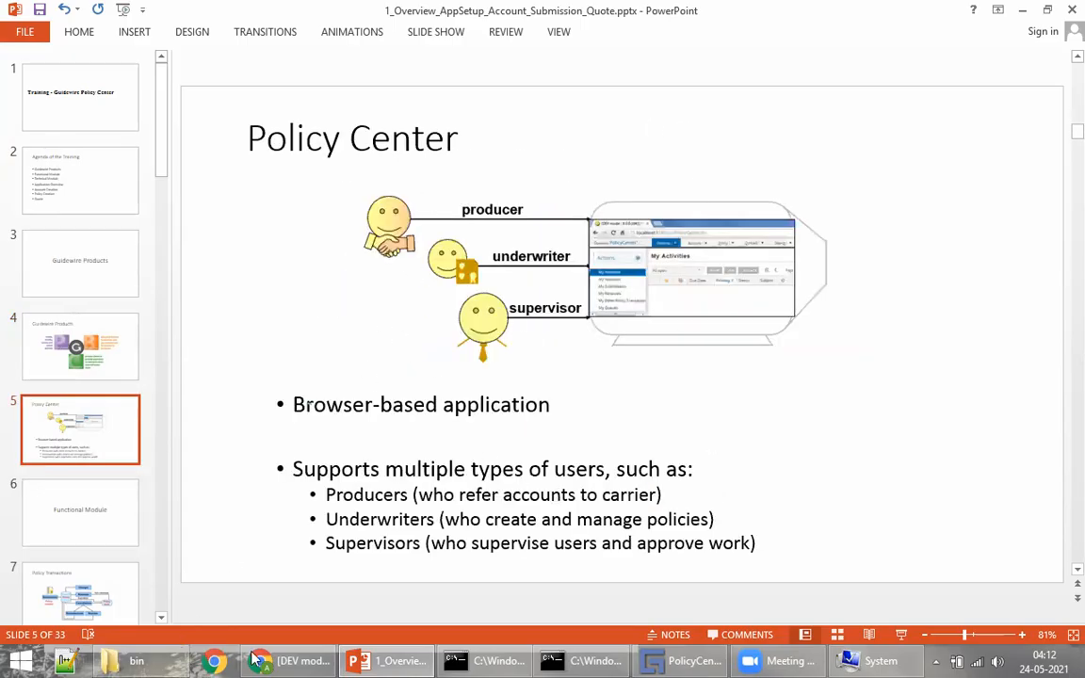
left_click(292, 660)
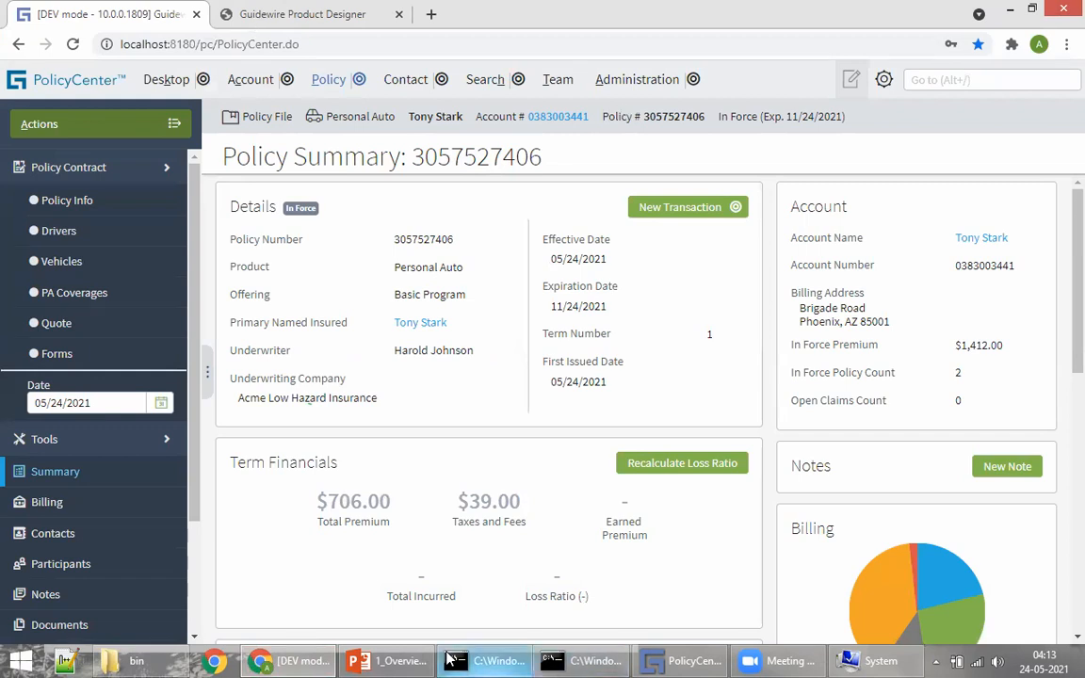
left_click(404, 660)
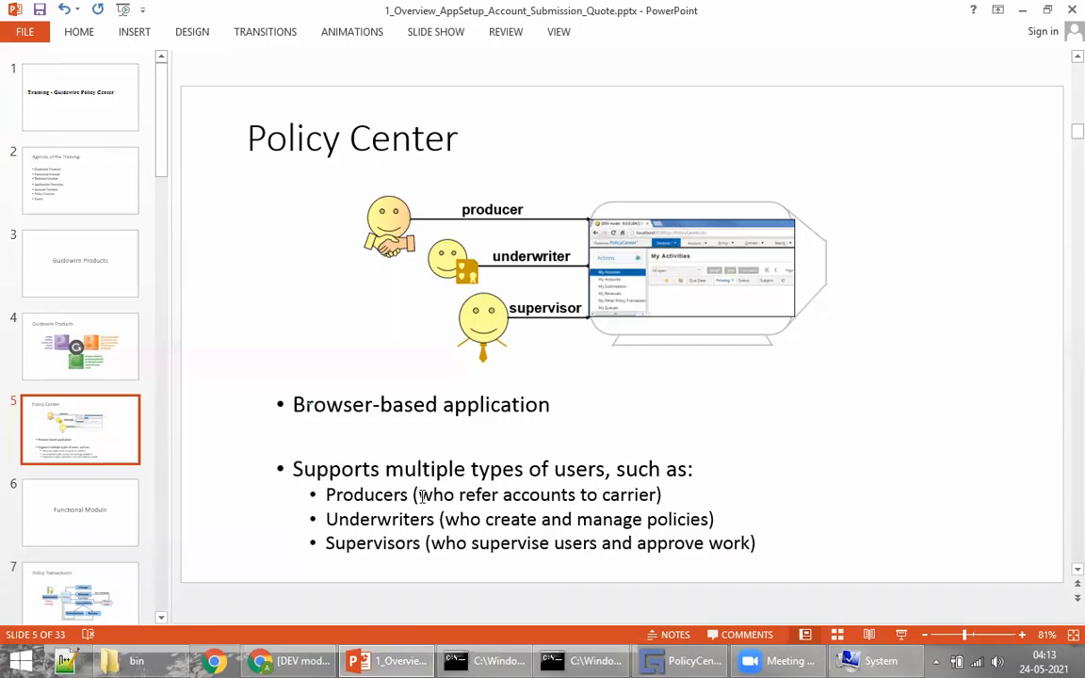
left_click(288, 660)
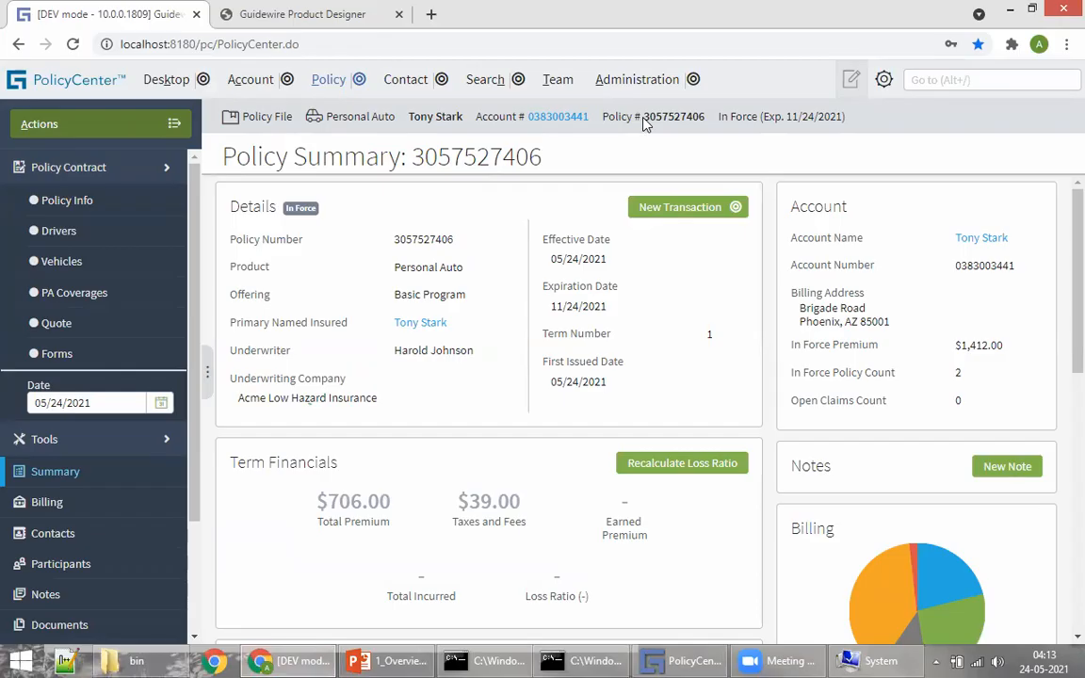
left_click(388, 660)
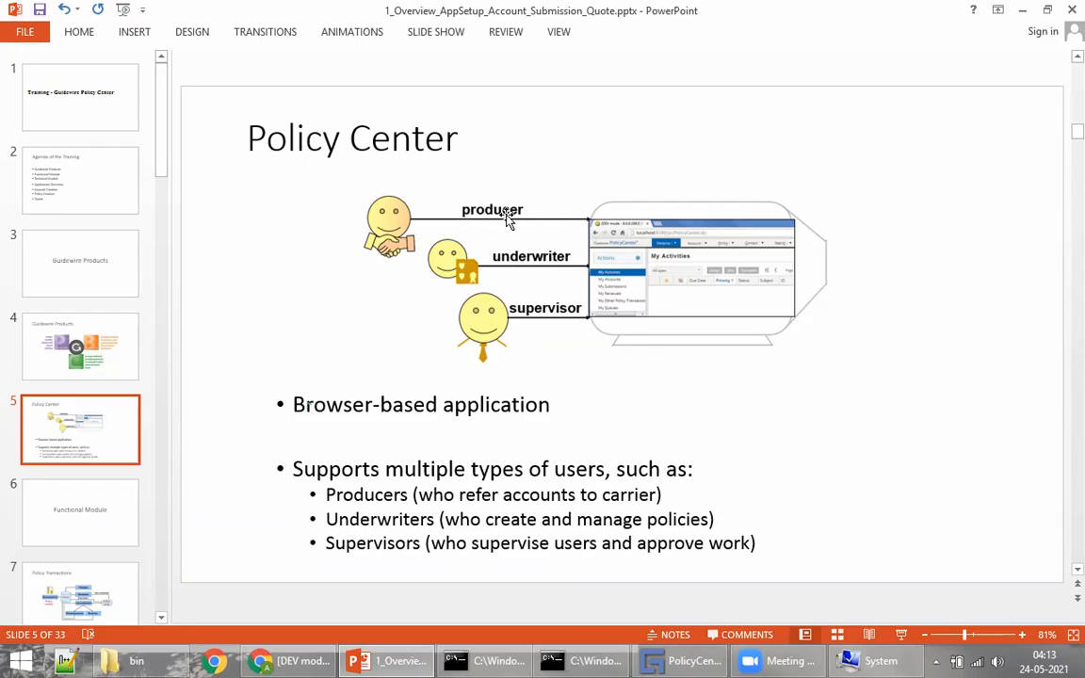
left_click(292, 660)
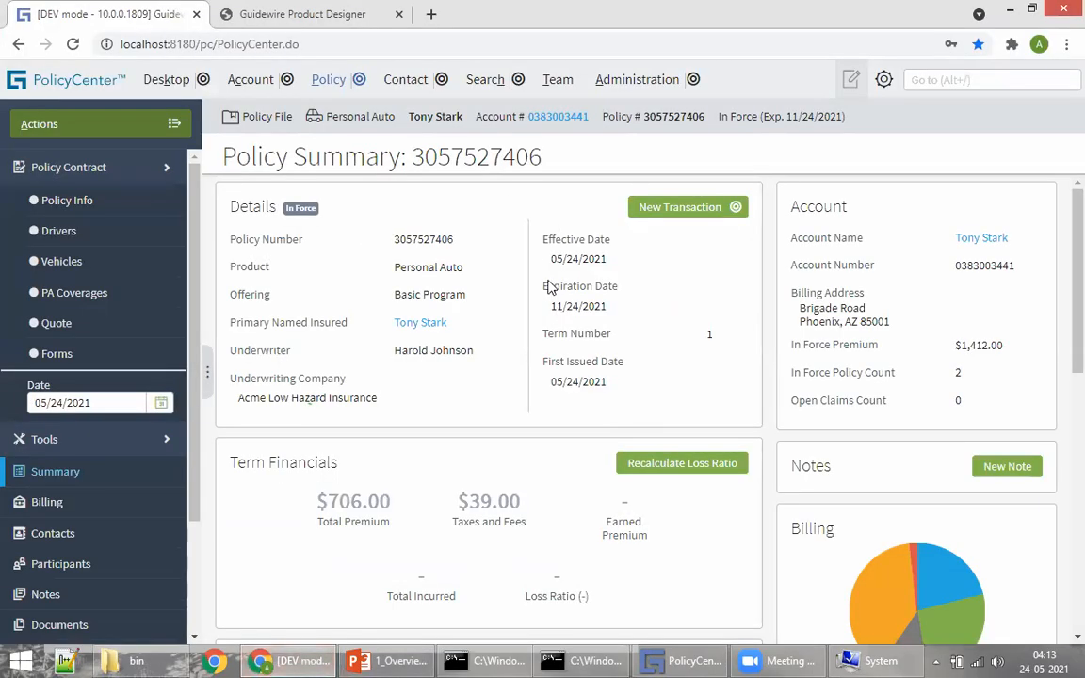
left_click(382, 660)
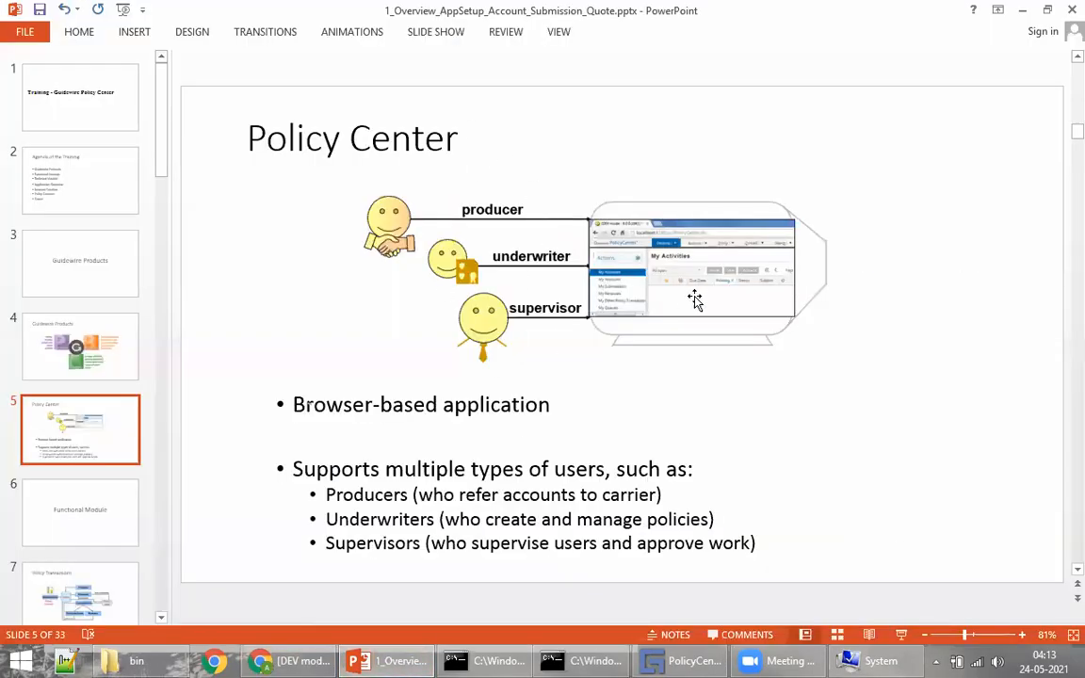
scroll(565, 245, "down", 1)
scroll(509, 282, "down", 1)
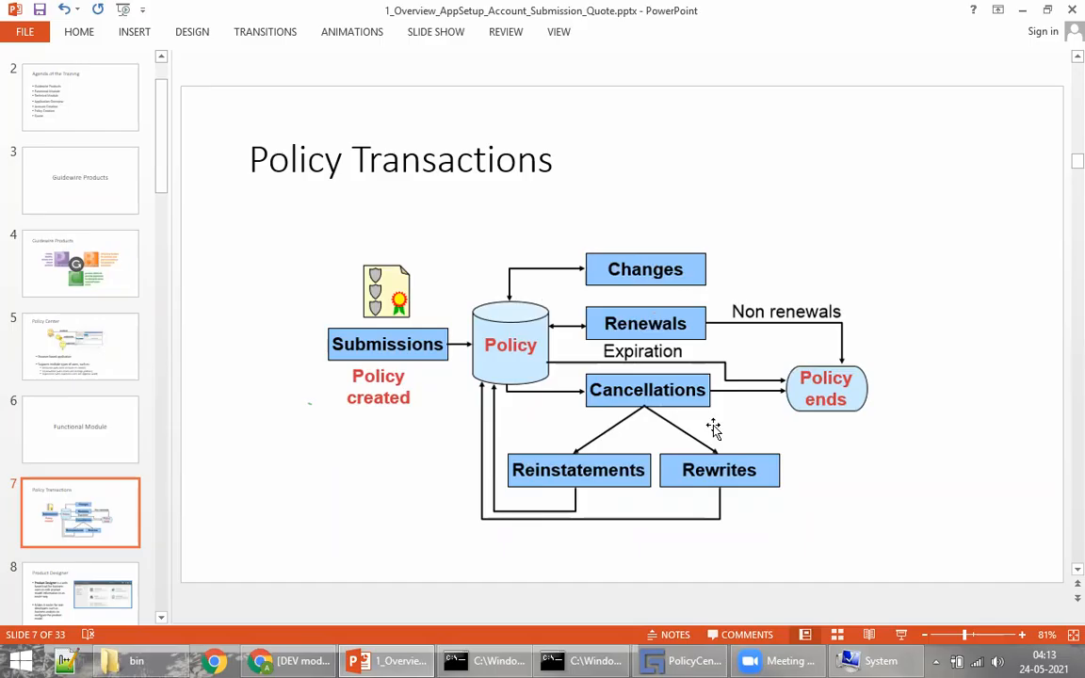
Step: In Guidewire Studio, browse the Entity extension files Account.etx and Address.etx
left_click(675, 659)
left_click(58, 140)
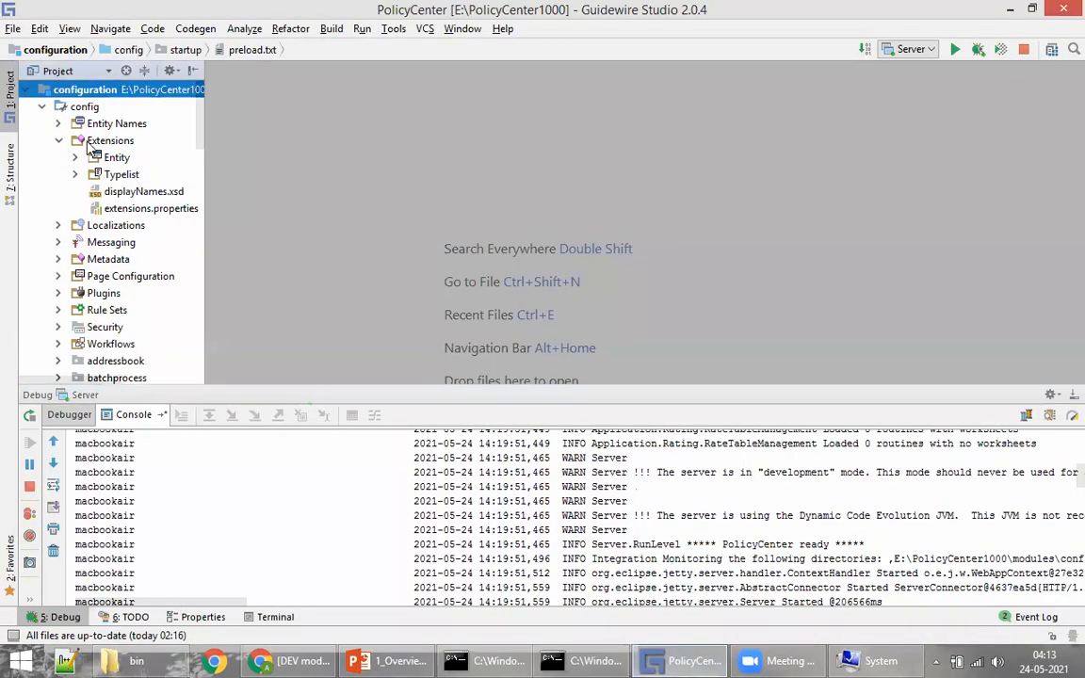
left_click(115, 157)
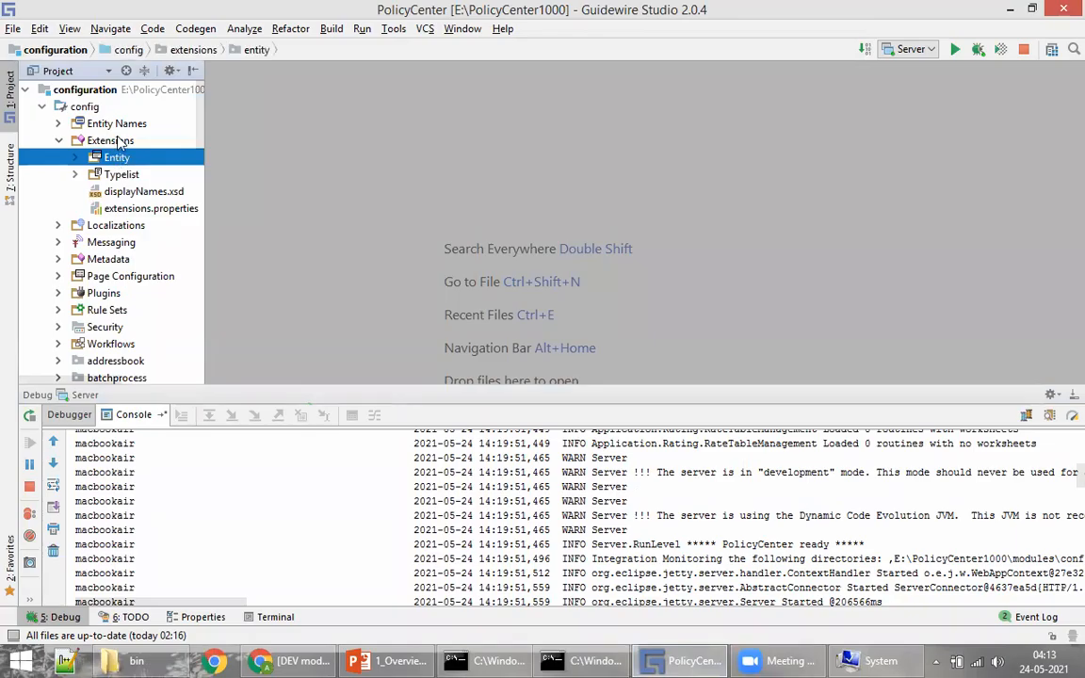
double_click(113, 158)
left_click(135, 175)
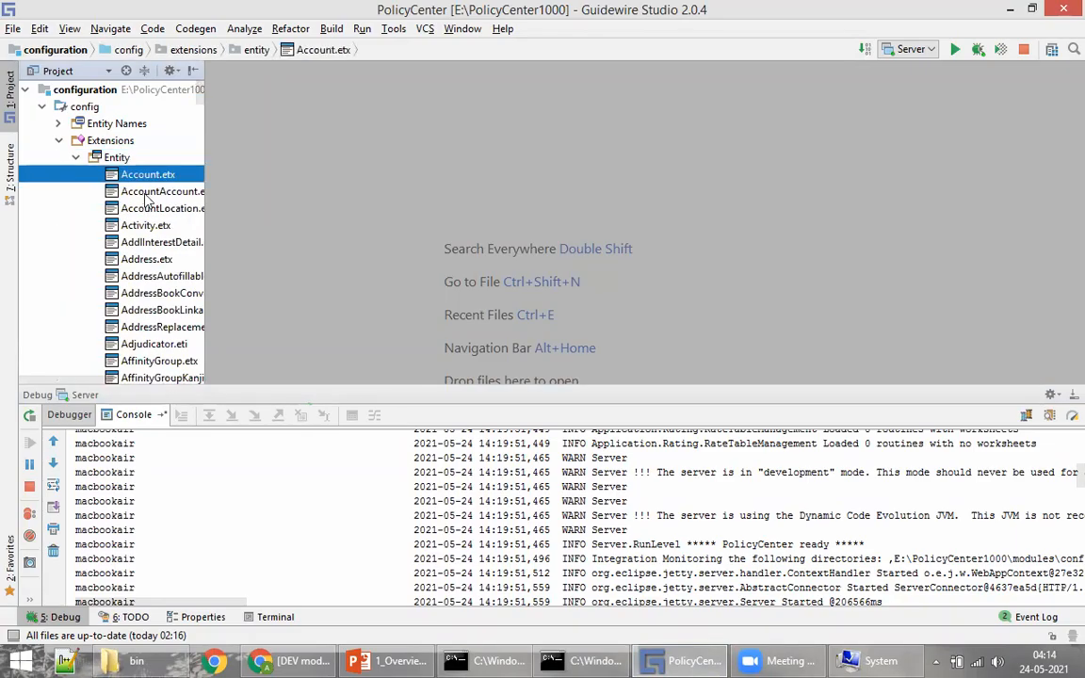
left_click(141, 260)
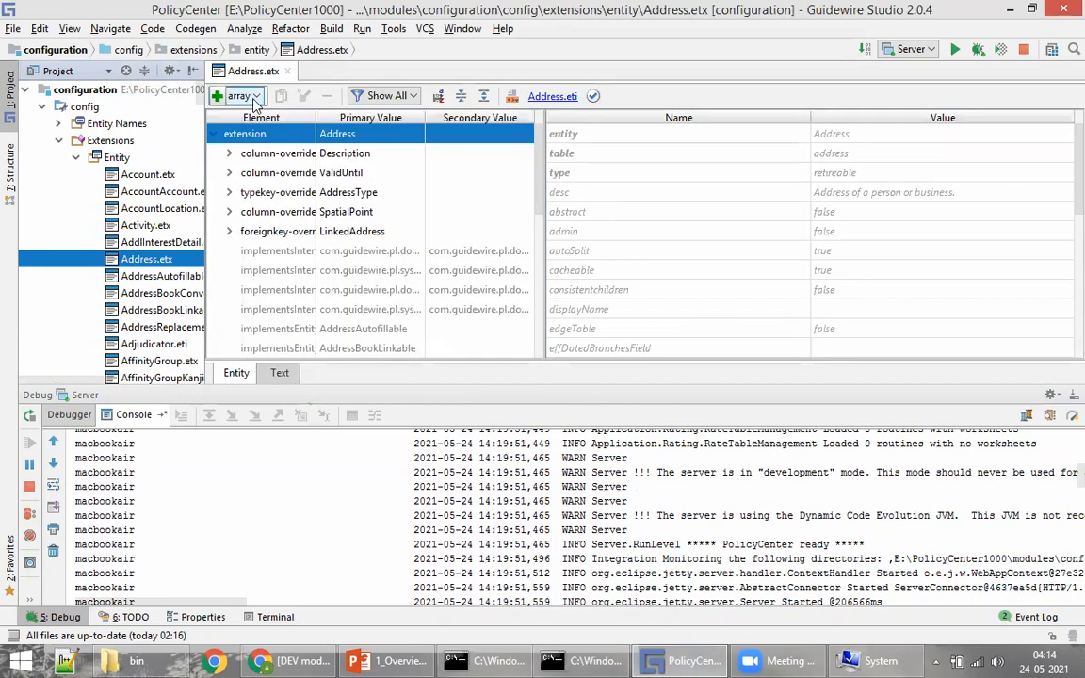
left_click(231, 96)
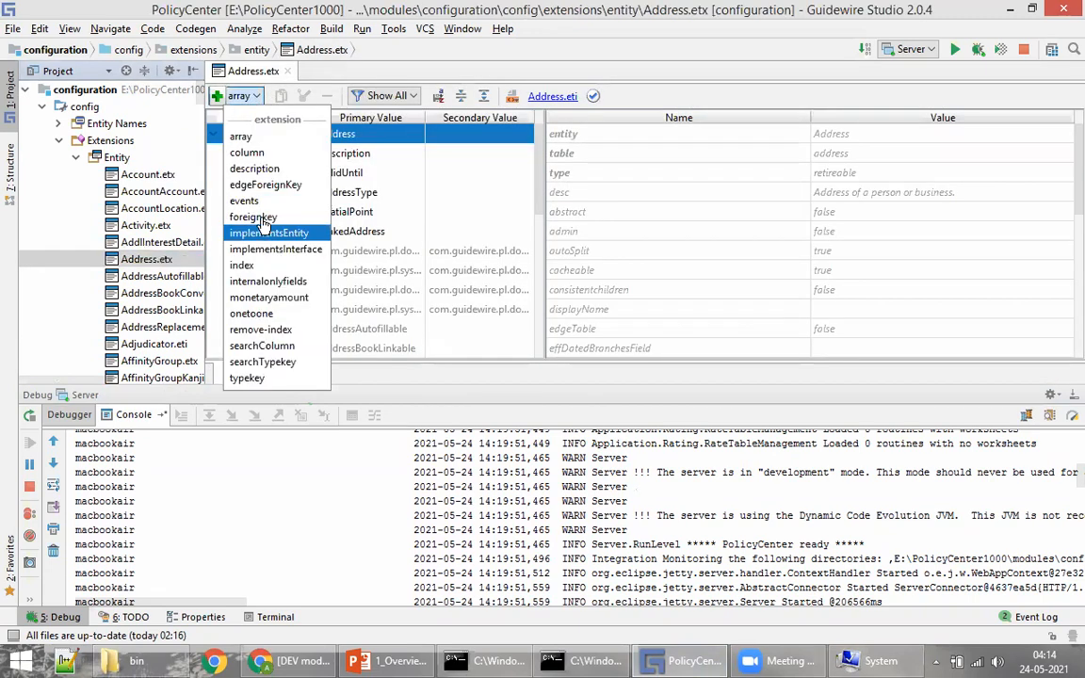
middle_click(242, 73)
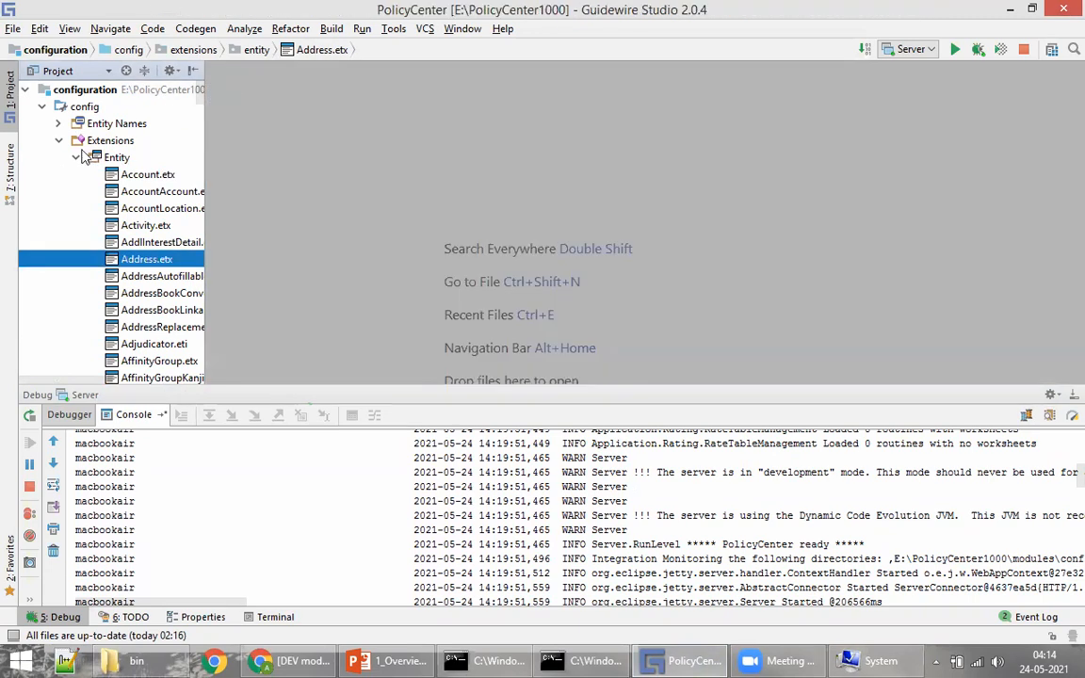
left_click(79, 158)
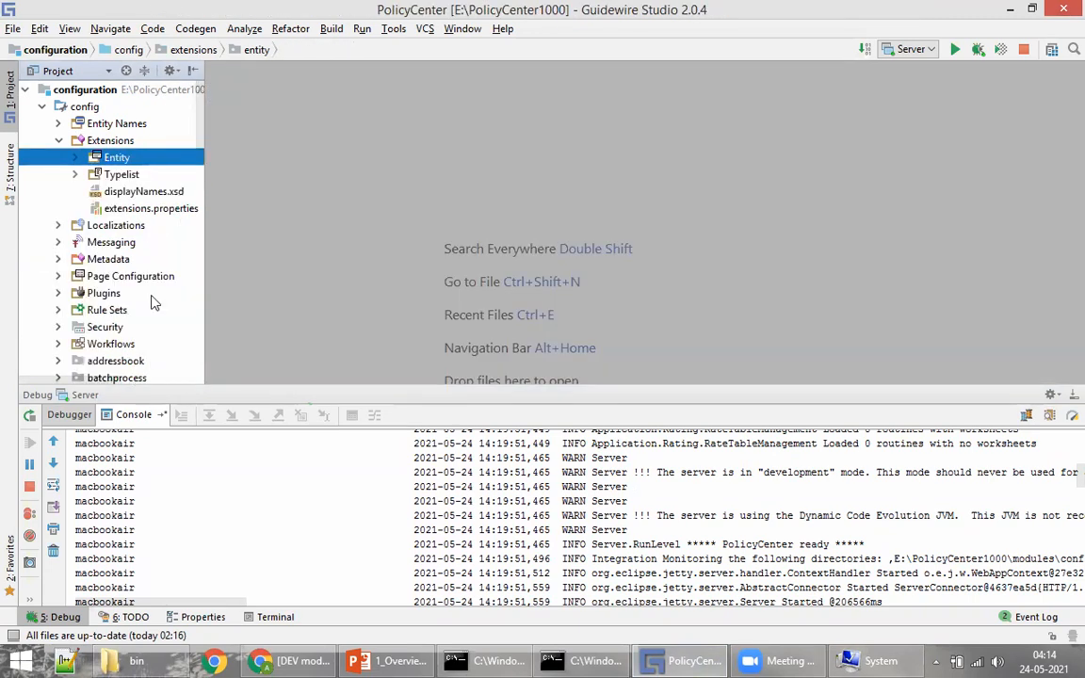
Step: Expand config > Metadata, select Extensions, and return to the Policy Transactions slide
left_click(57, 258)
left_click(99, 140)
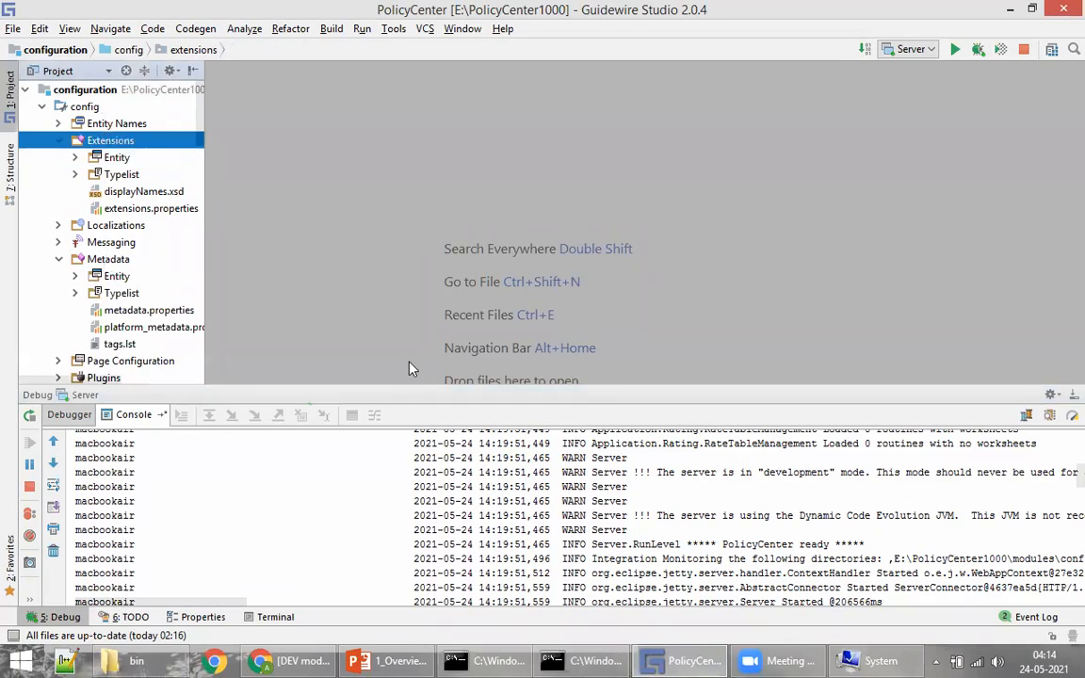
left_click(383, 657)
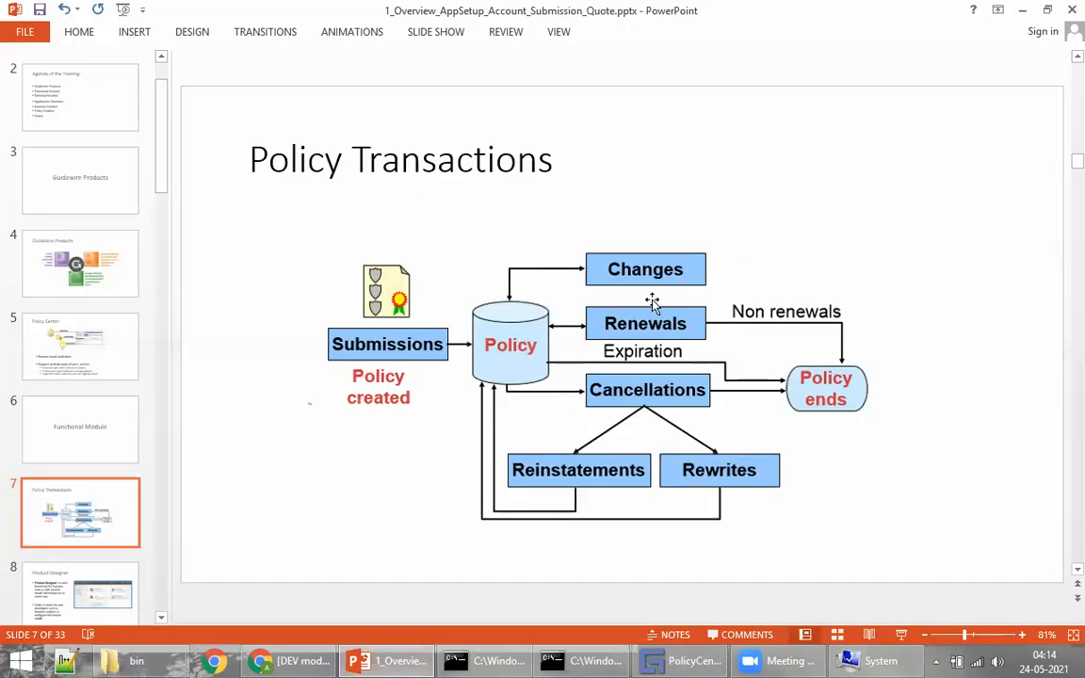
Step: In Chrome's Product Designer, open the Products list and Personal Auto product, then return to slide 8
scroll(721, 436, "down", 1)
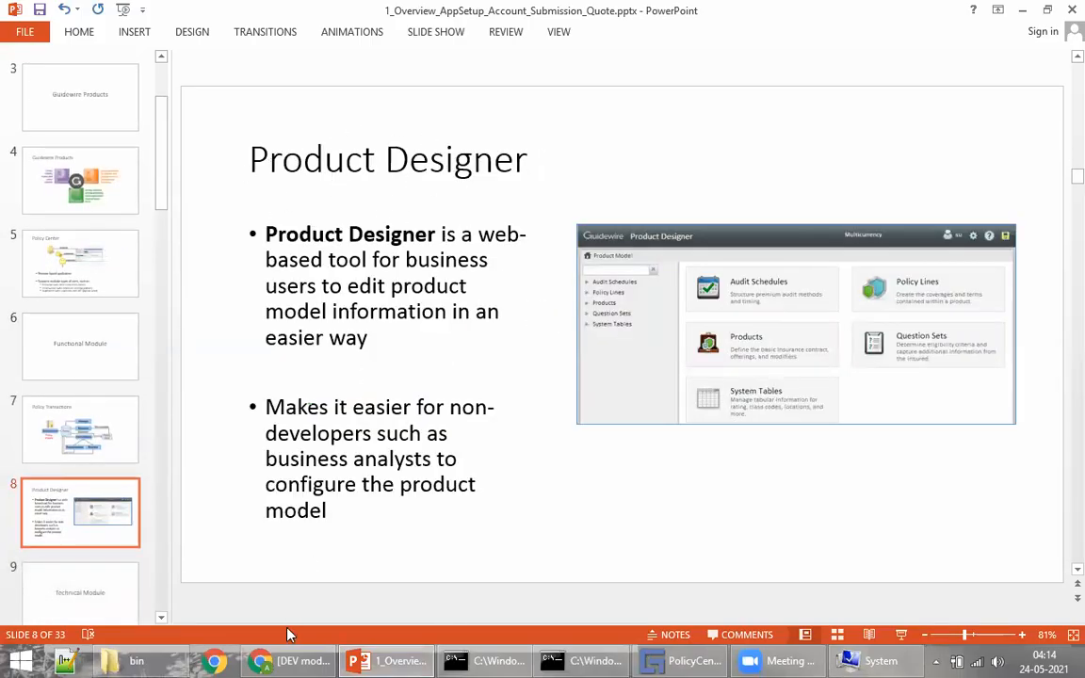
left_click(292, 660)
left_click(311, 14)
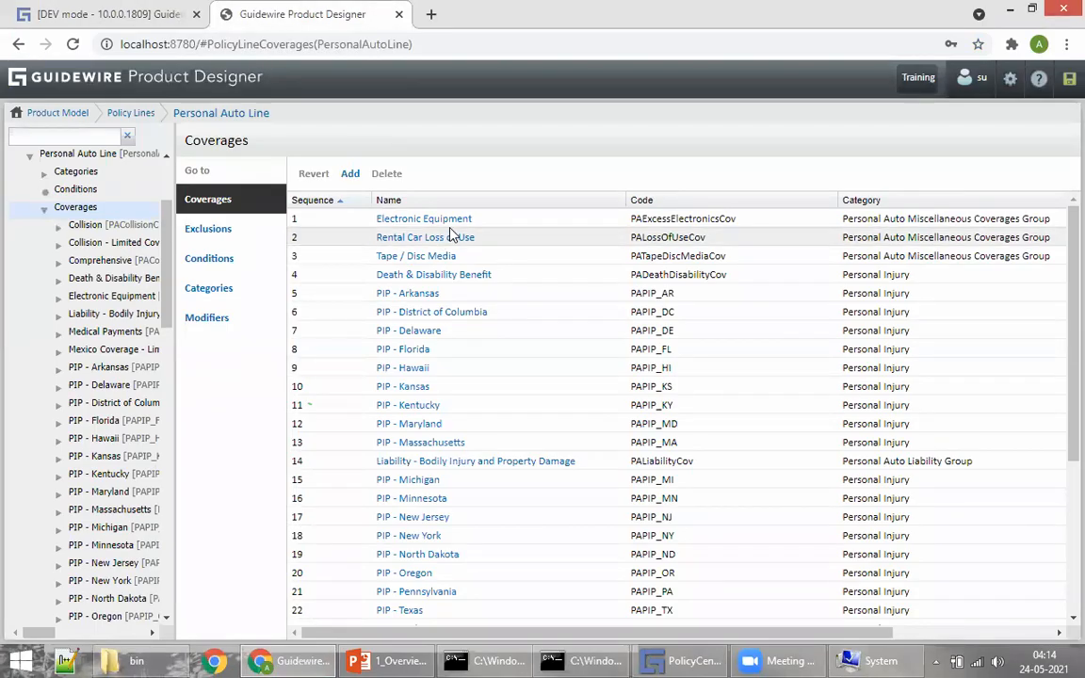
left_click(133, 66)
left_click(852, 193)
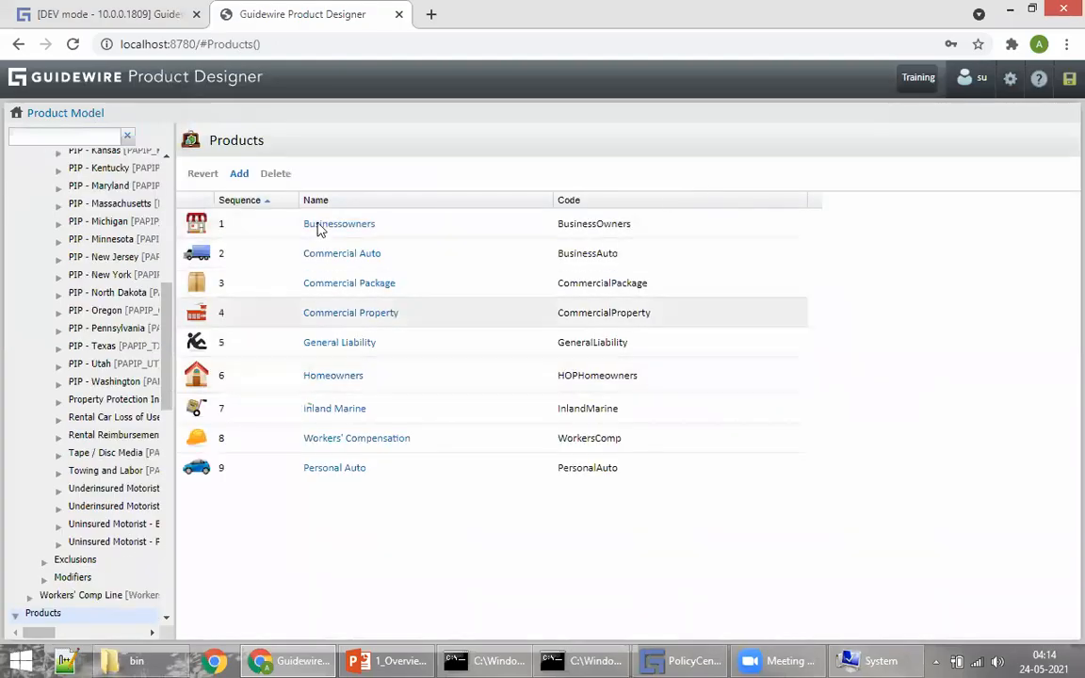
left_click(337, 470)
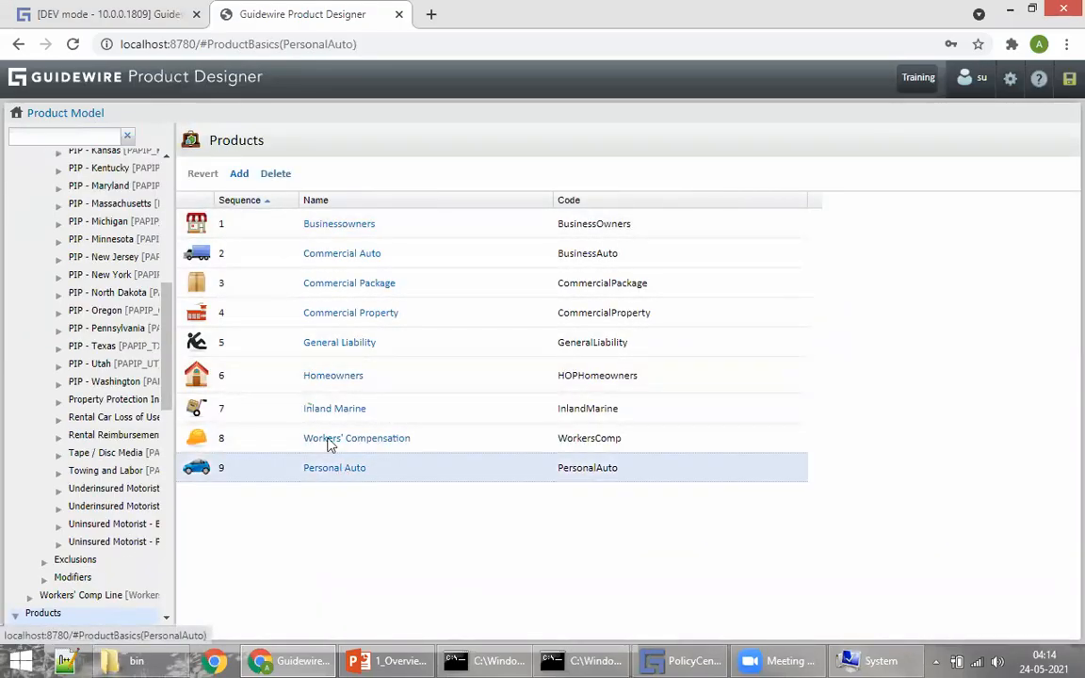
left_click(111, 14)
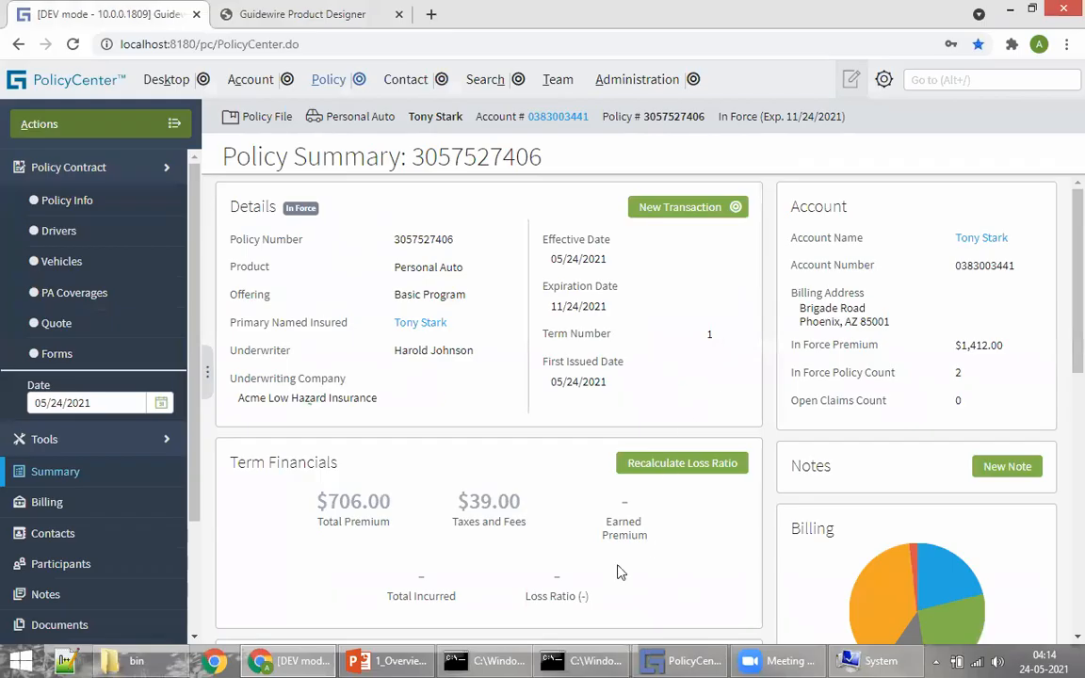
left_click(463, 660)
left_click(402, 661)
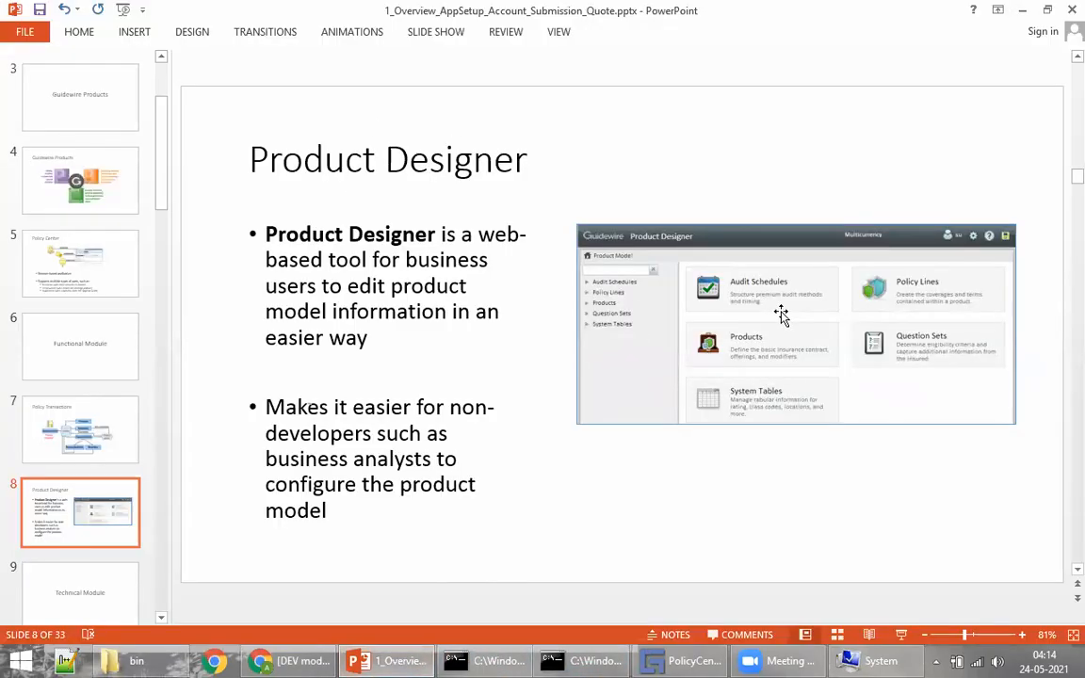
Step: Page the deck from slide 9 to slide 22, 'Policy Center Data Model', then return to PolicyCenter
scroll(726, 310, "down", 1)
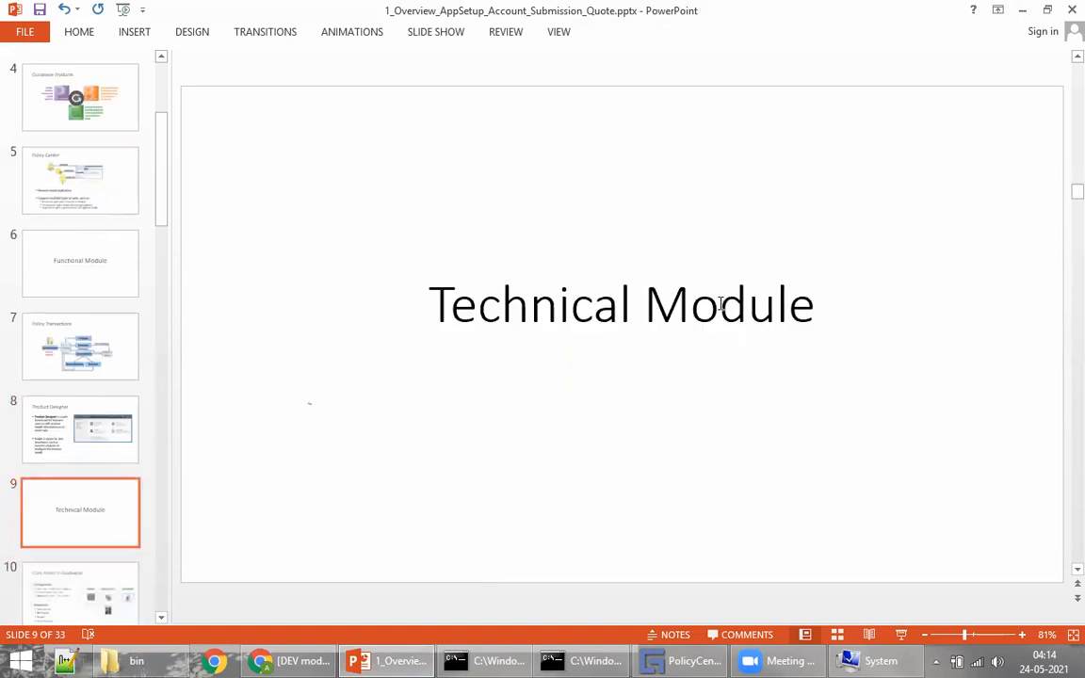
scroll(659, 282, "down", 1)
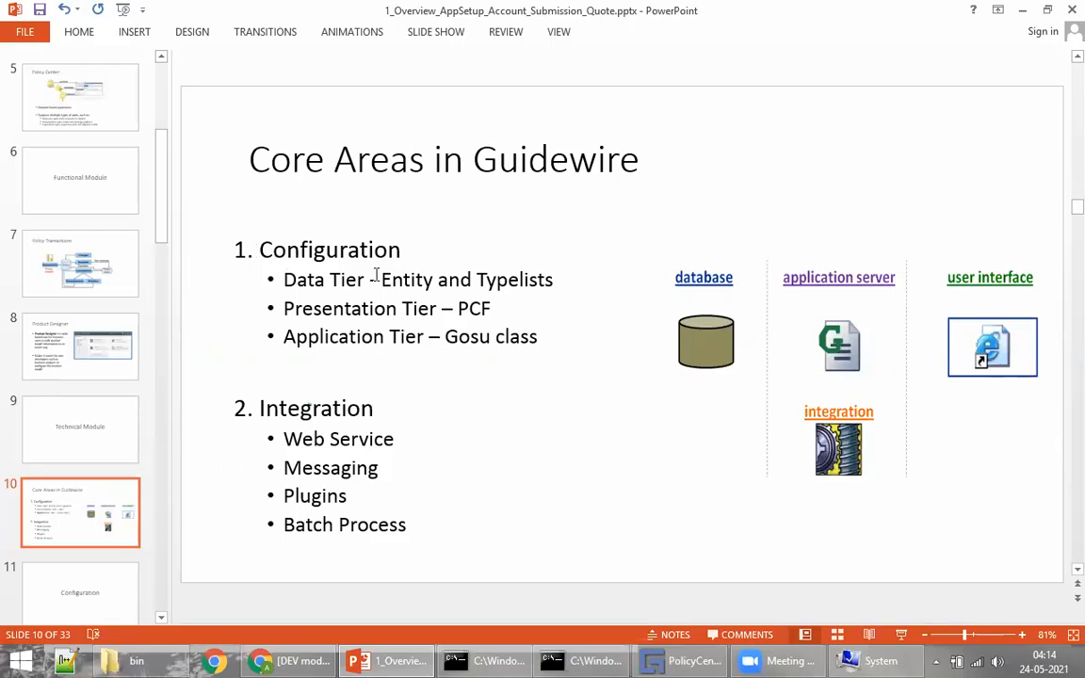
scroll(524, 250, "down", 1)
scroll(487, 235, "down", 1)
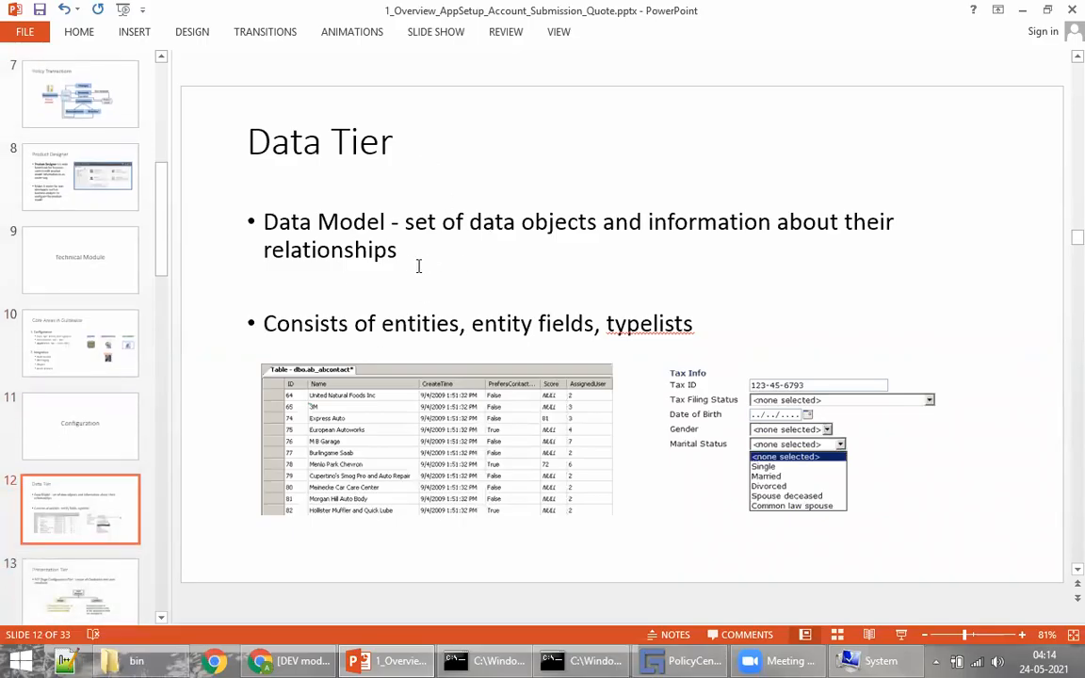
scroll(412, 265, "down", 1)
scroll(452, 255, "down", 2)
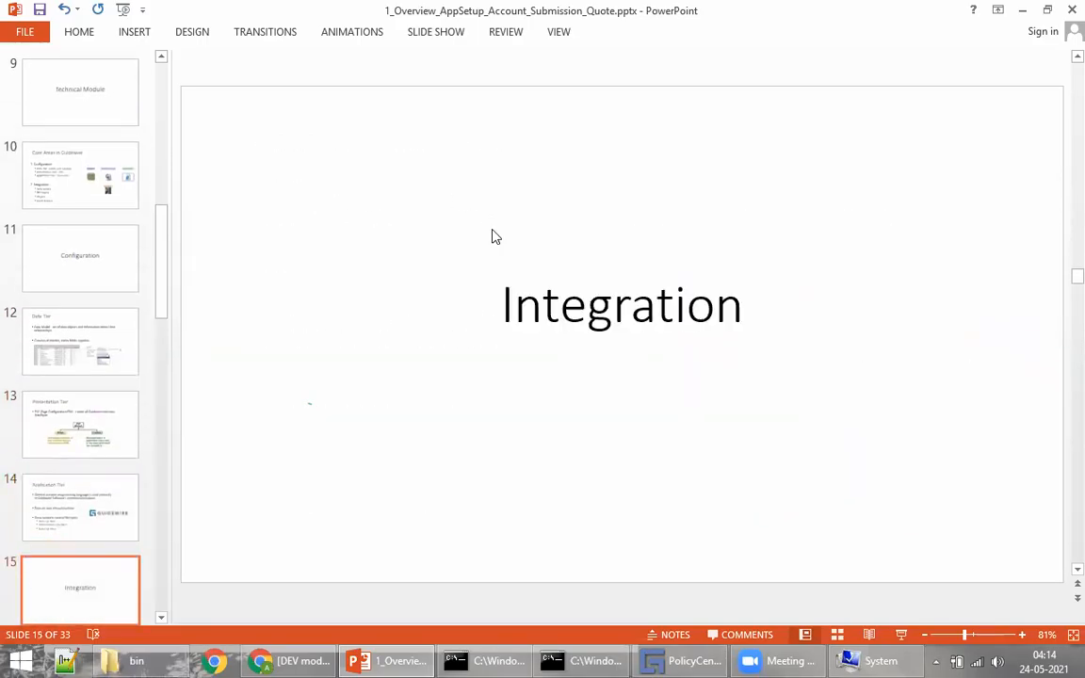
scroll(576, 323, "down", 1)
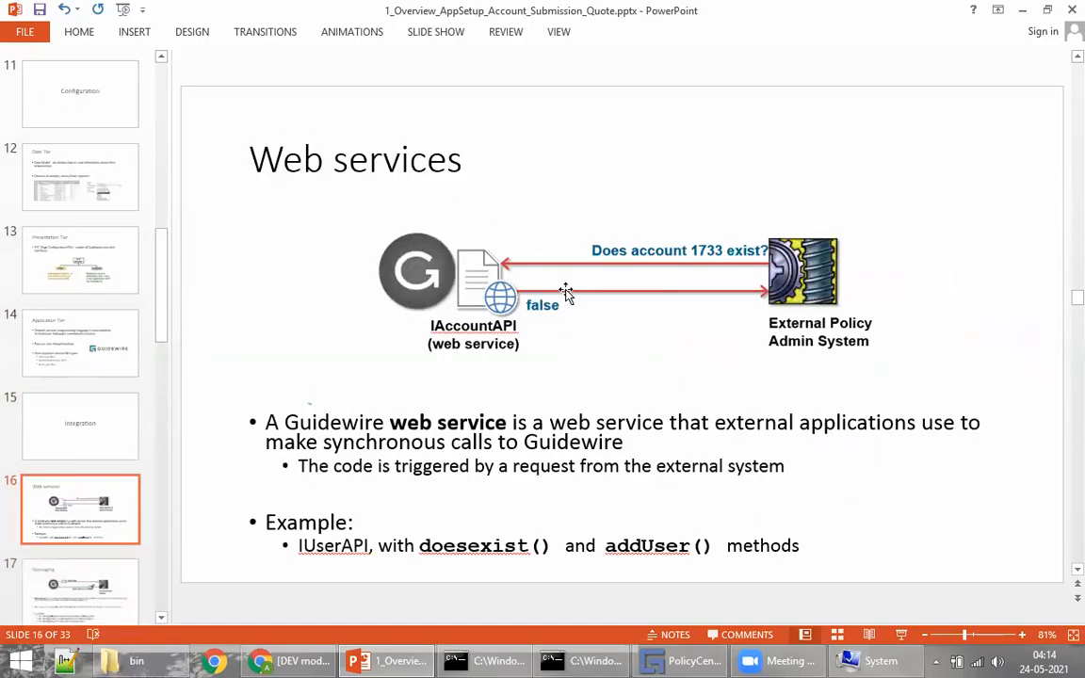
scroll(552, 291, "down", 1)
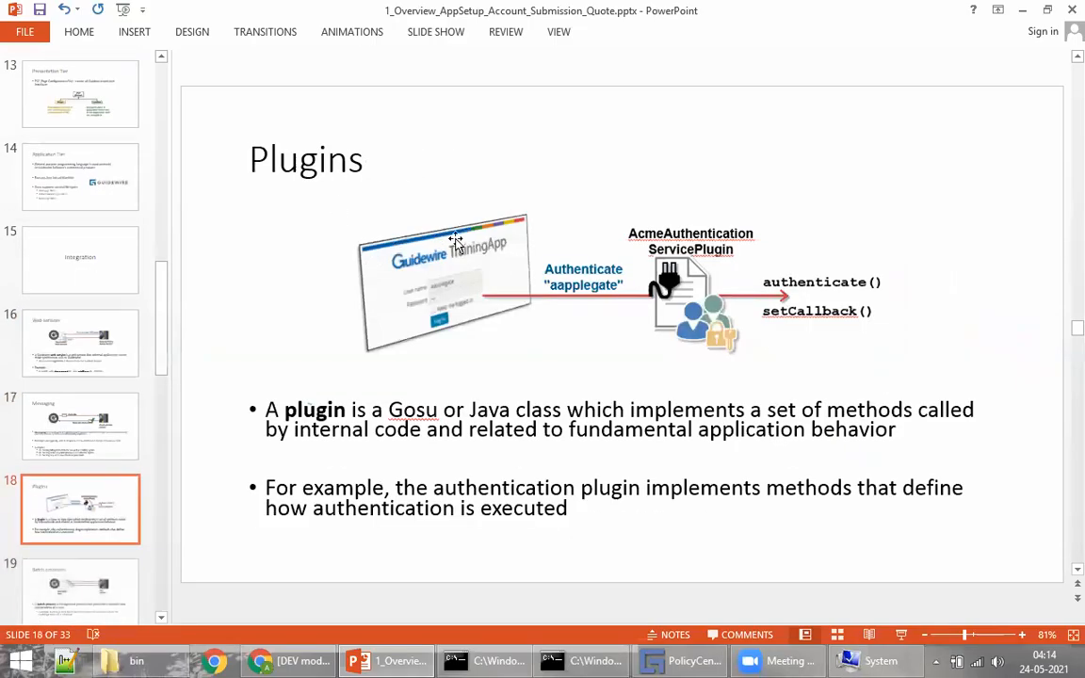
scroll(407, 189, "down", 1)
scroll(546, 209, "down", 1)
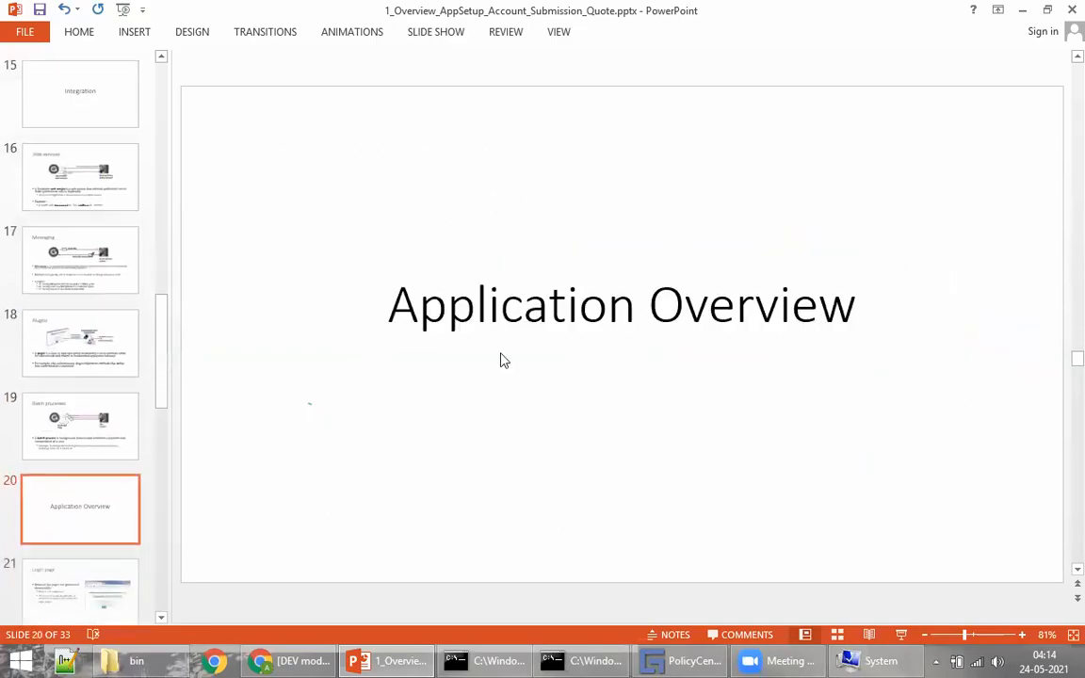
scroll(576, 289, "down", 1)
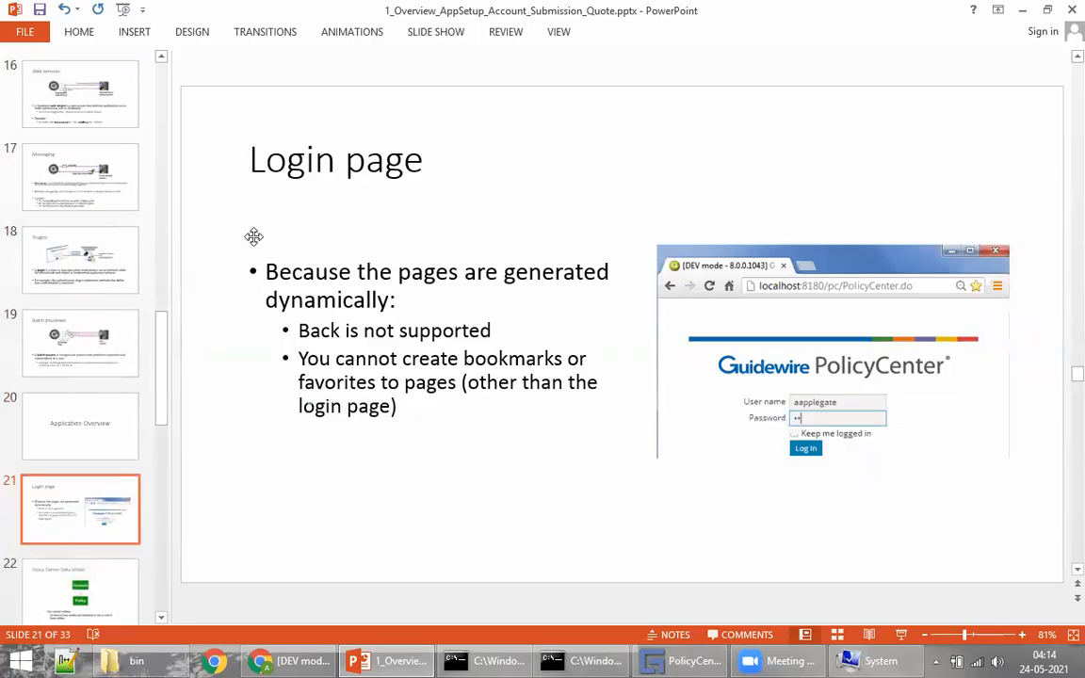
scroll(534, 205, "down", 1)
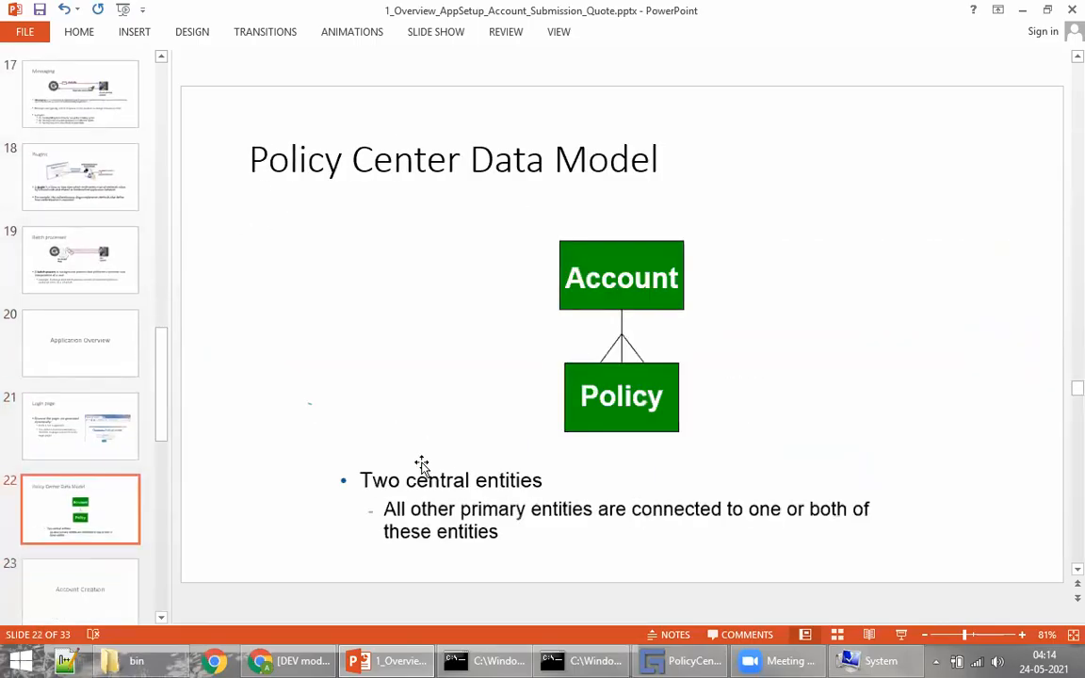
left_click(314, 656)
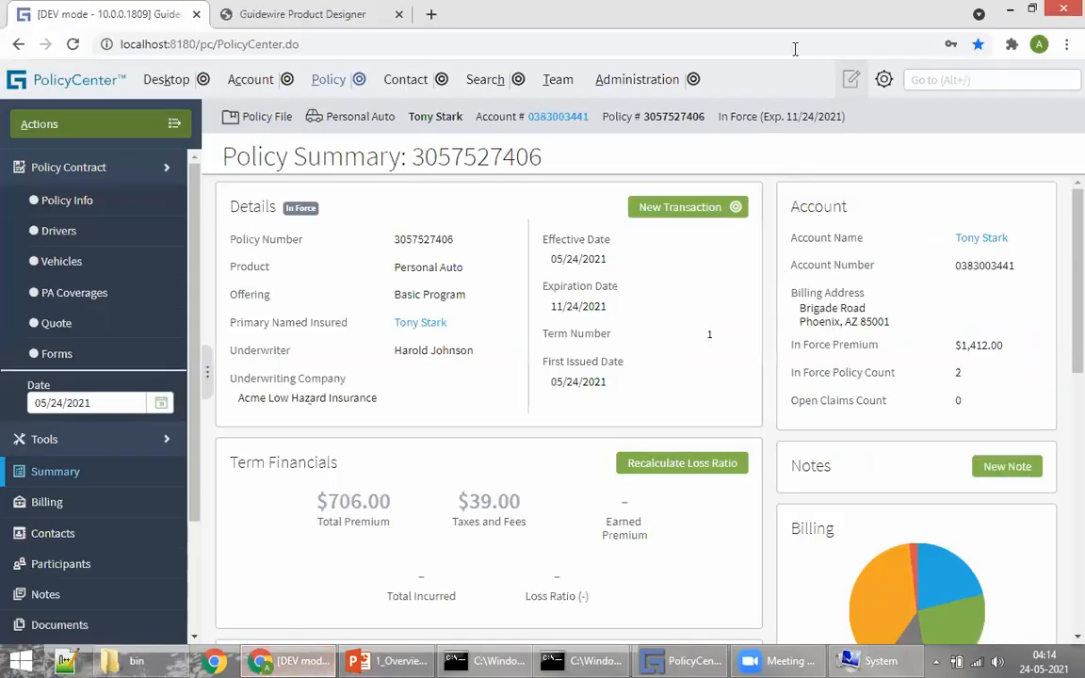
left_click(883, 79)
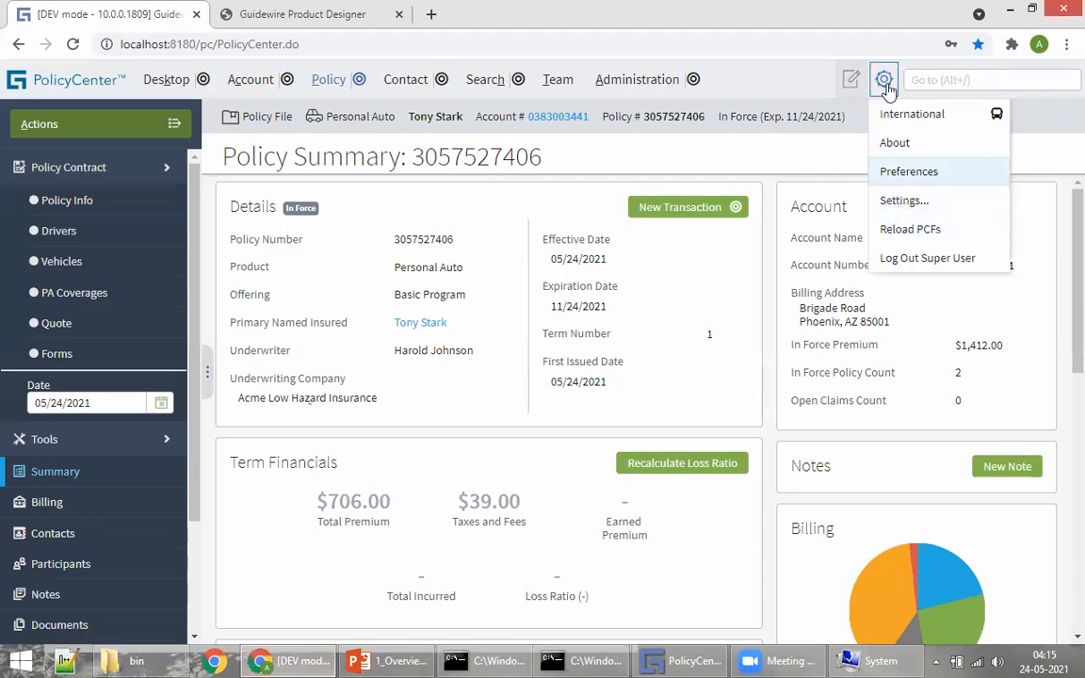
left_click(899, 146)
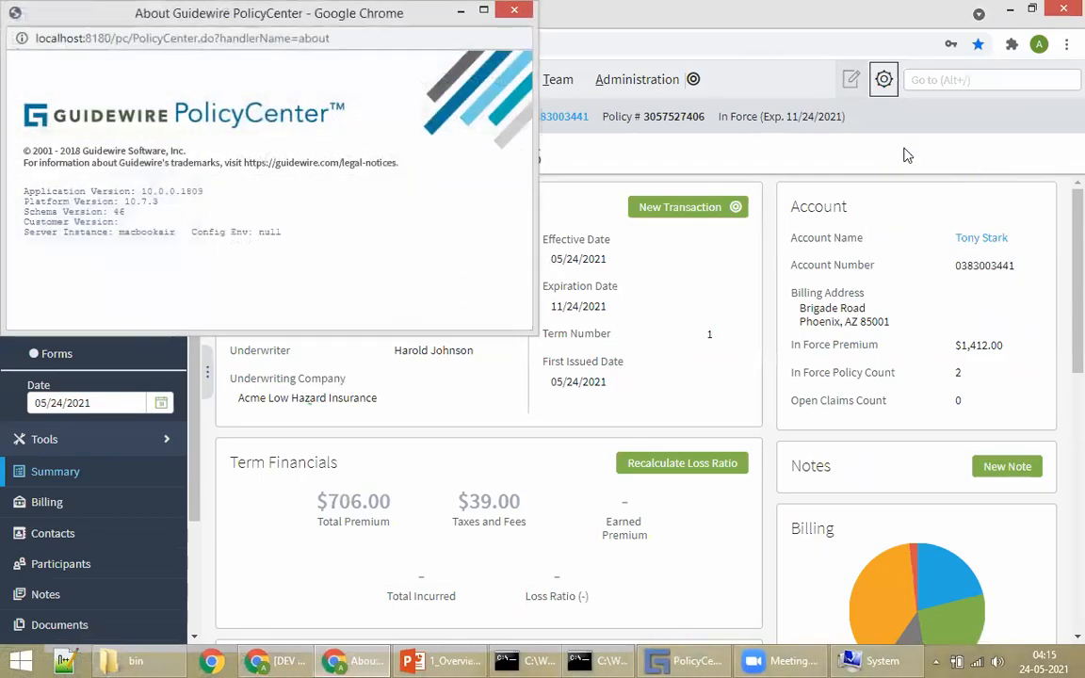
left_click_drag(127, 202, 153, 191)
left_click(129, 220)
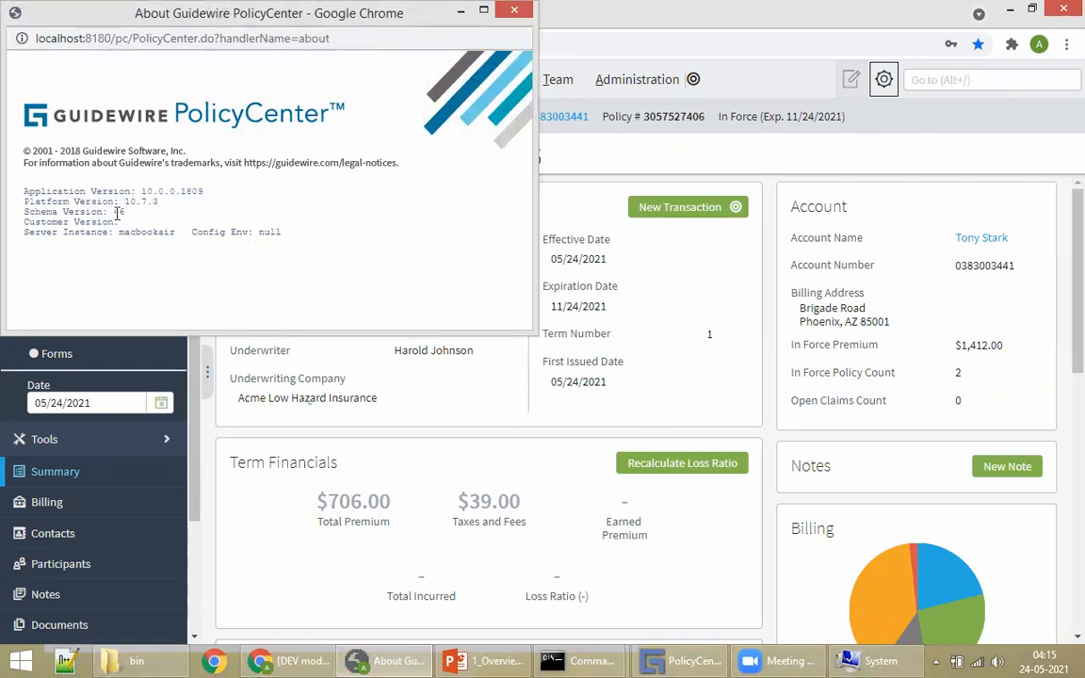
left_click_drag(124, 202, 159, 202)
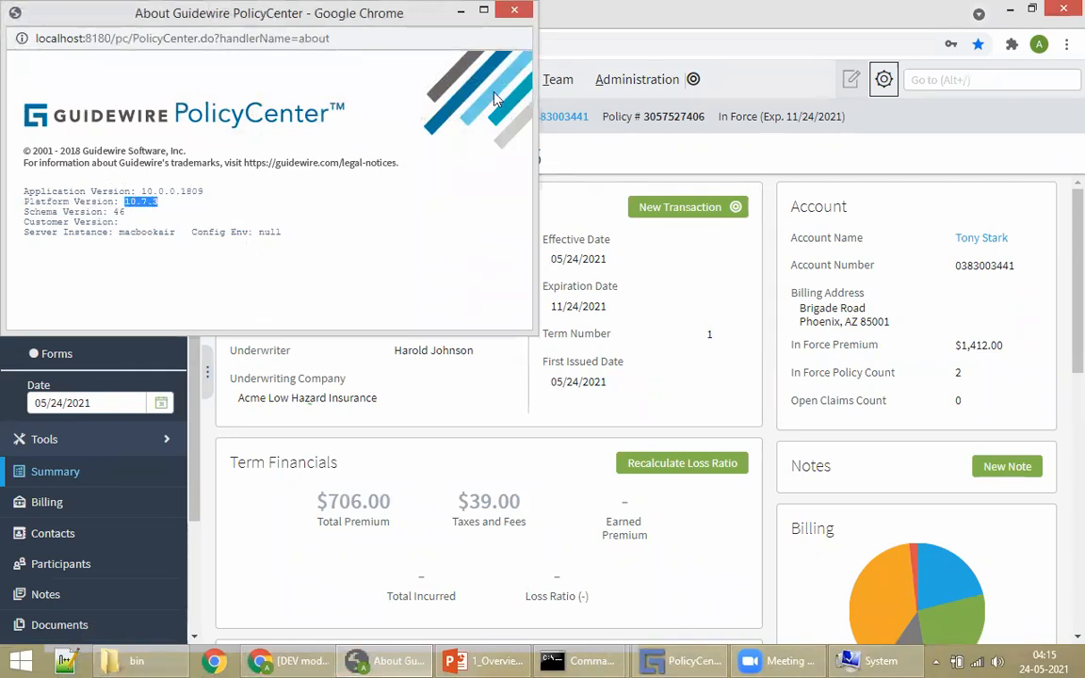
left_click(515, 10)
left_click(884, 79)
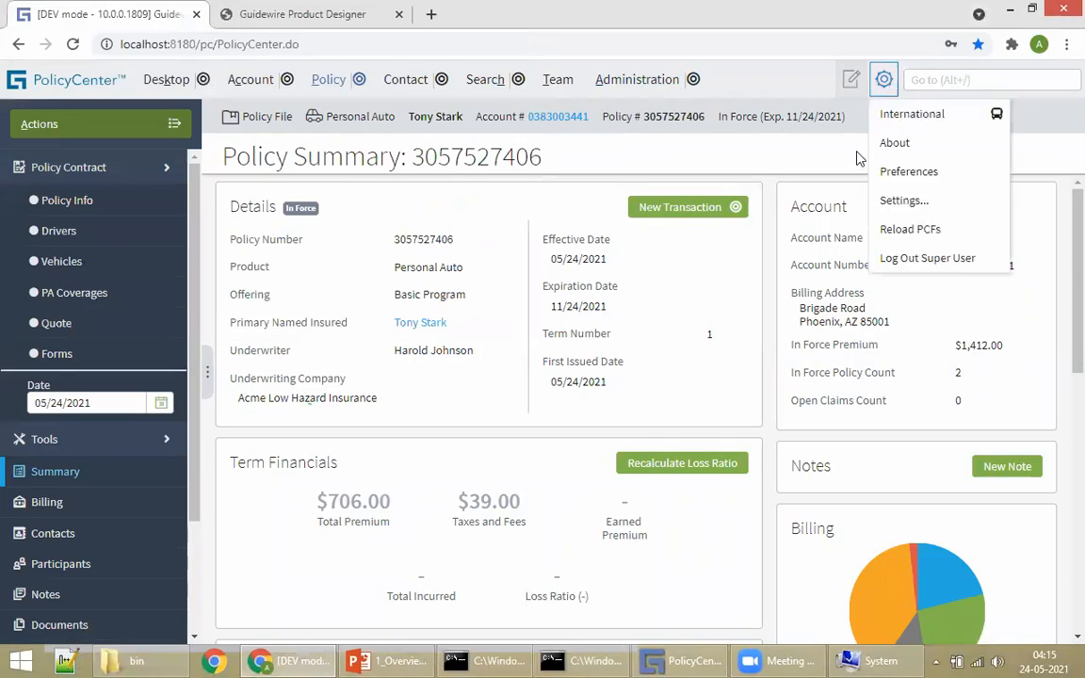
left_click(900, 143)
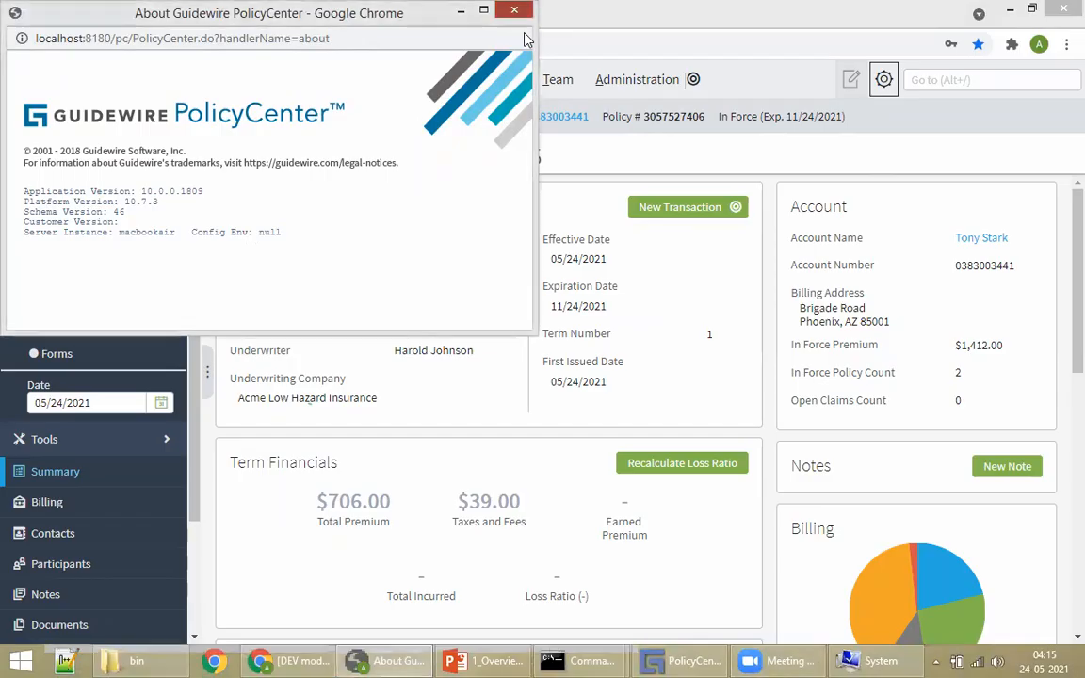
left_click(514, 10)
left_click(883, 79)
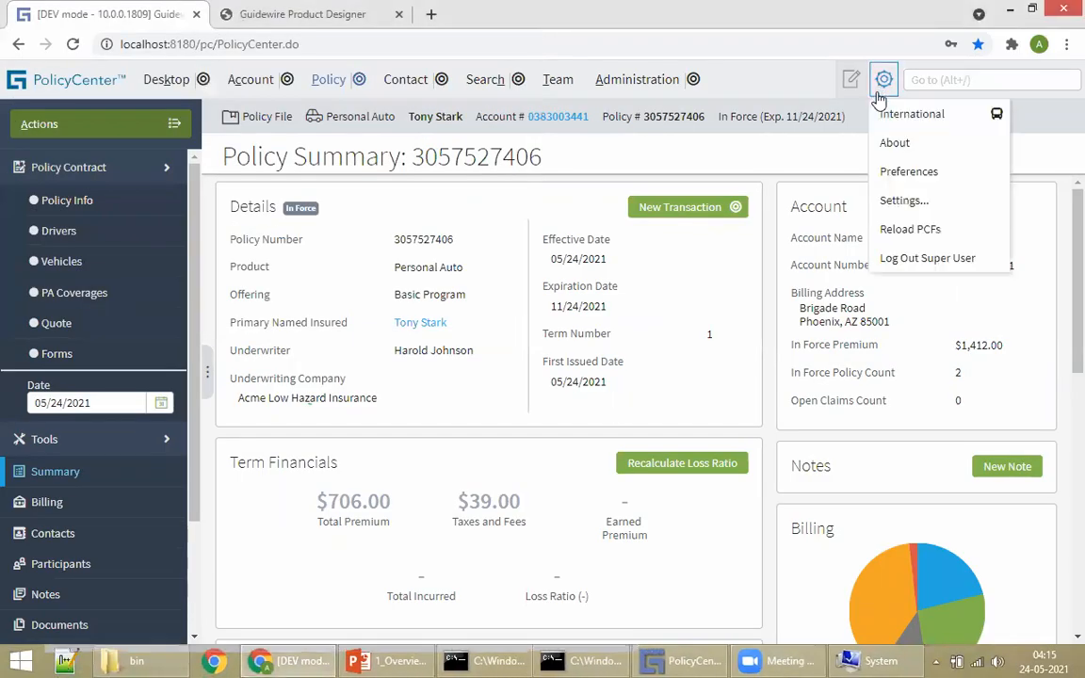
left_click(895, 143)
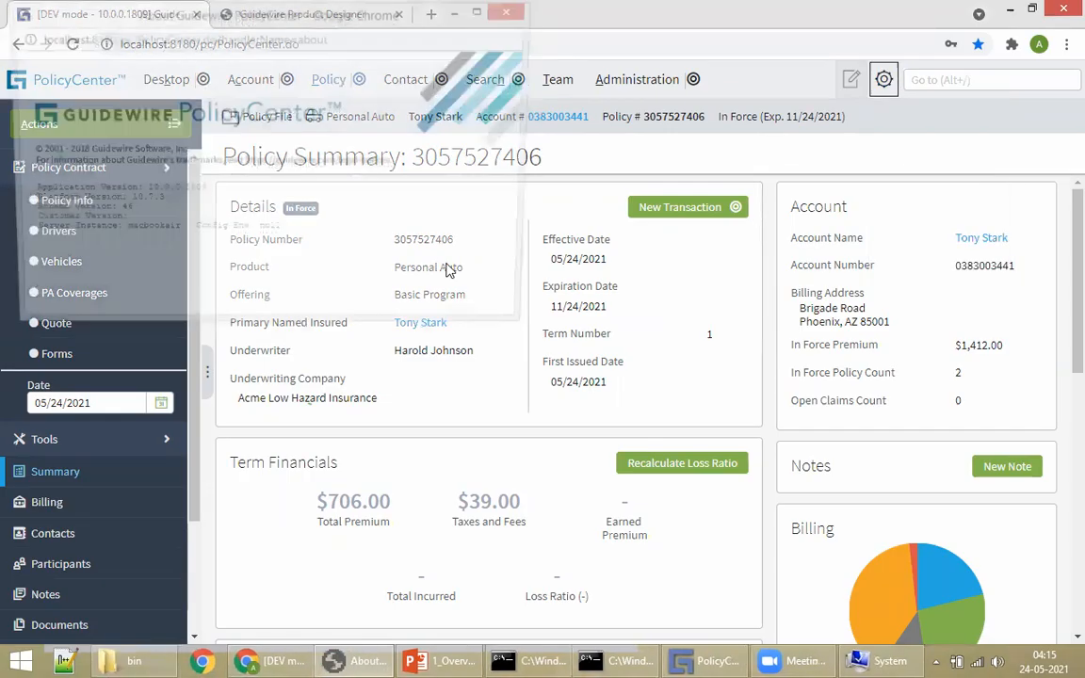
left_click_drag(128, 201, 167, 191)
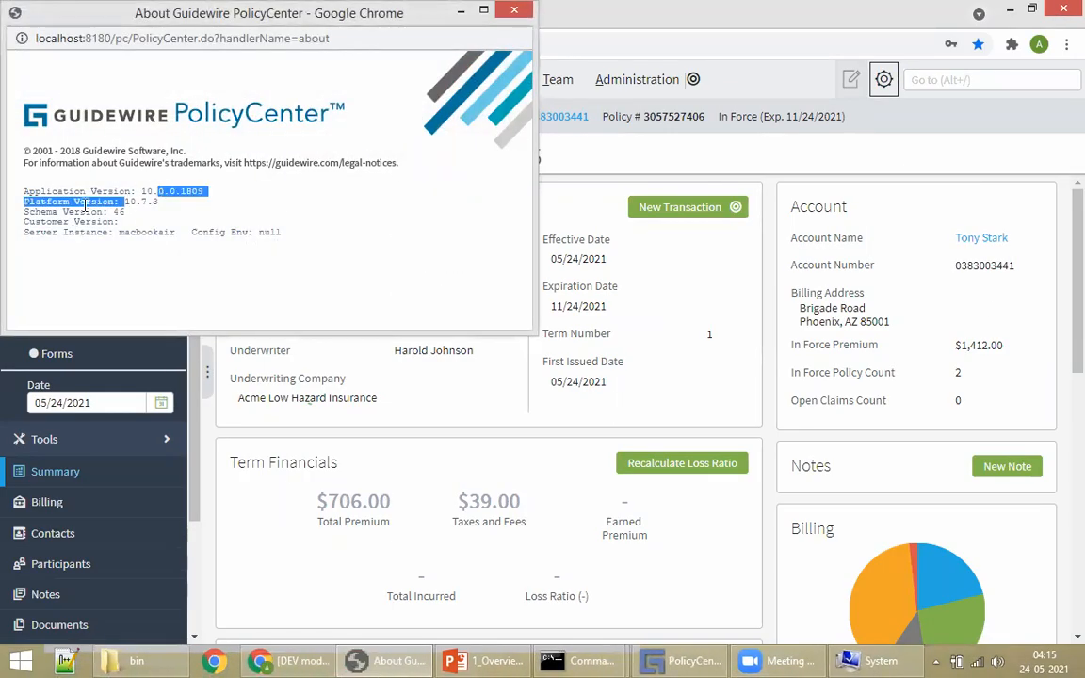
left_click(438, 87)
left_click(514, 10)
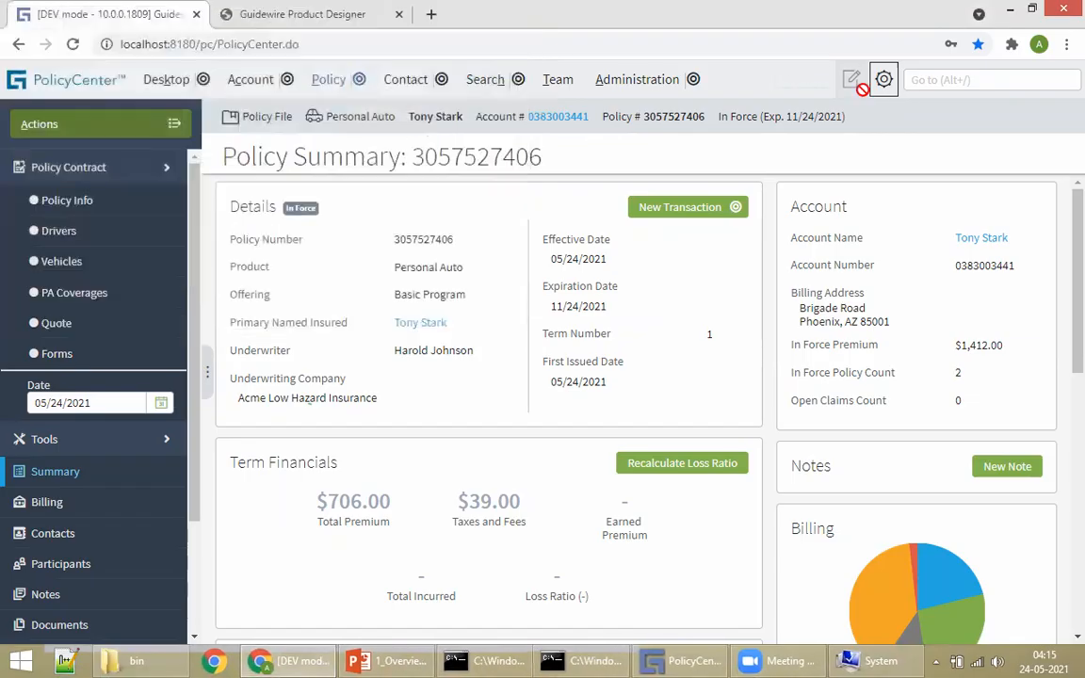
Step: Open the settings menu and view its International > Regional Format submenu
left_click(883, 80)
mouse_move(901, 118)
mouse_move(811, 125)
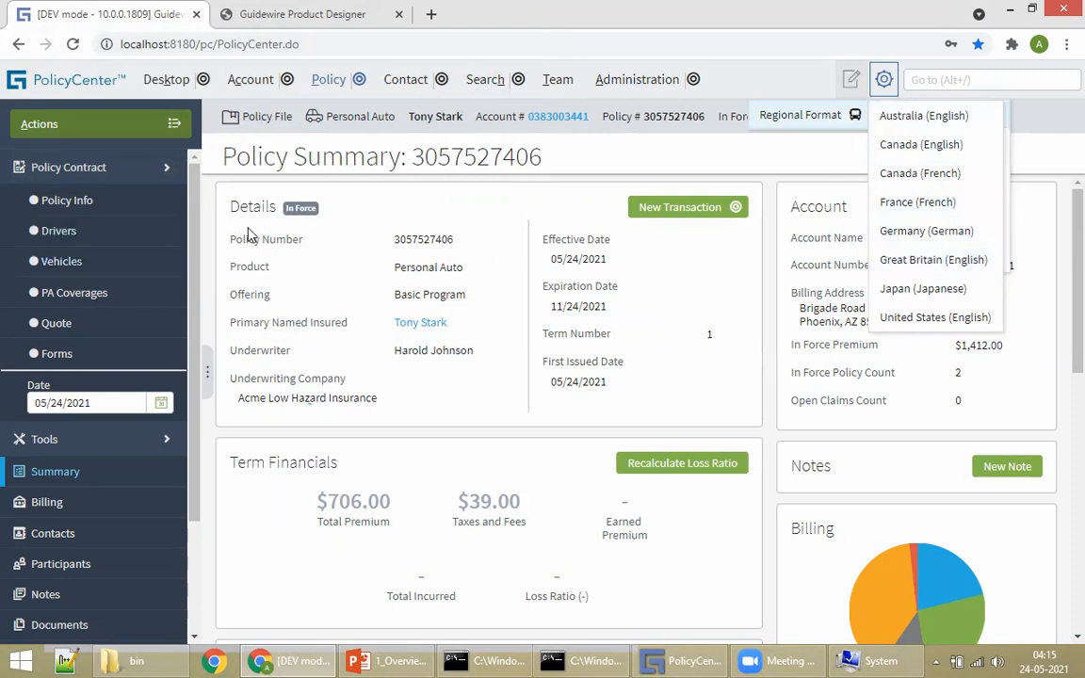
Step: Highlight the Product, Offering and Effective Date fields on the Policy Summary
left_click_drag(262, 242, 297, 243)
left_click_drag(237, 269, 265, 271)
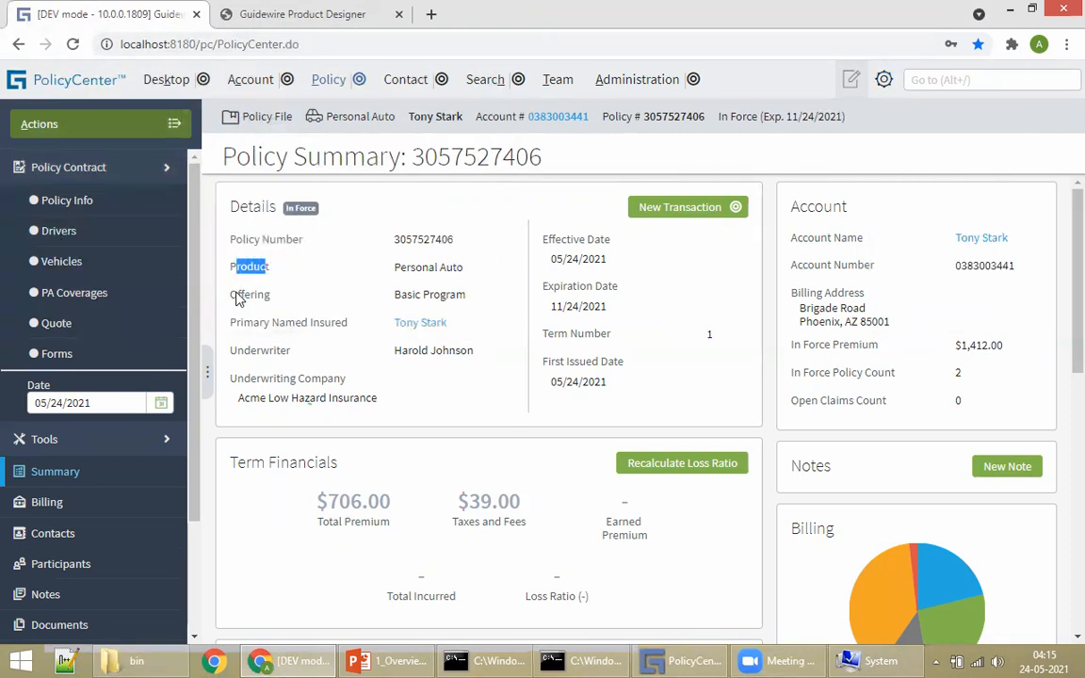
double_click(238, 296)
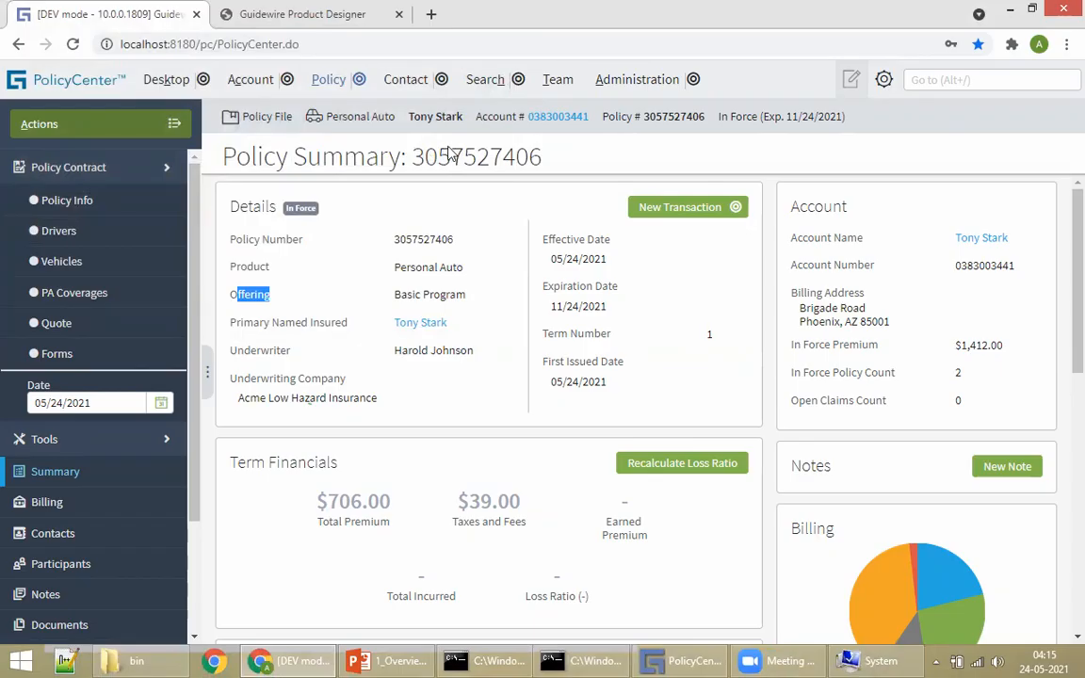
left_click_drag(541, 239, 570, 236)
left_click_drag(586, 288, 592, 259)
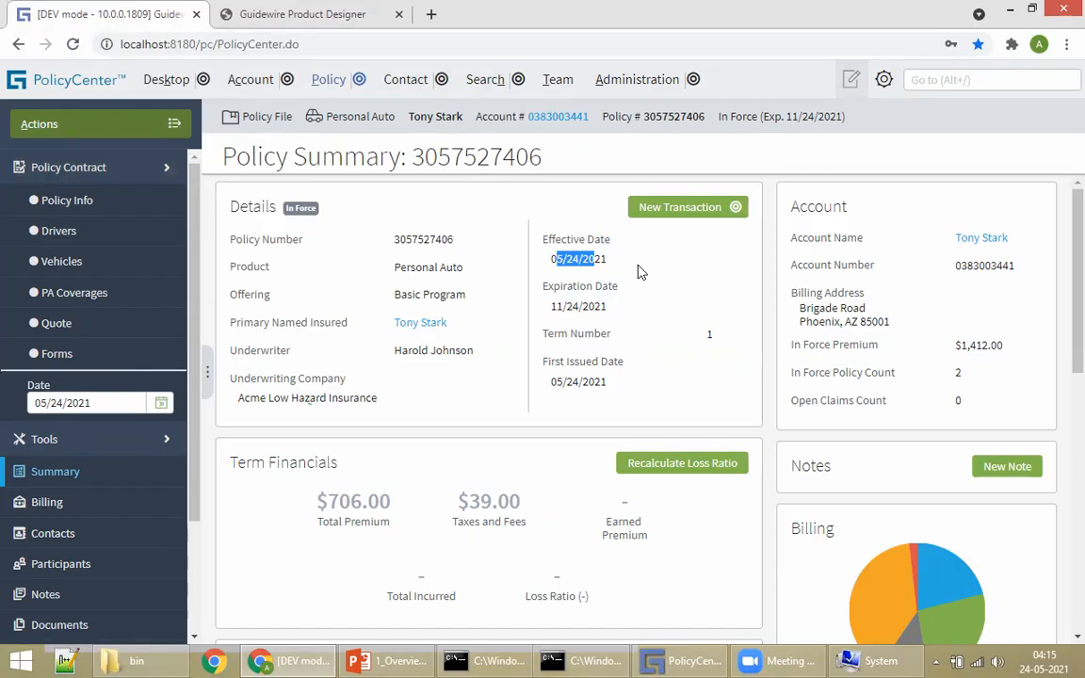
Step: Open and dismiss the gear menu, then reopen it to show International, About, Preferences, Settings
left_click(884, 79)
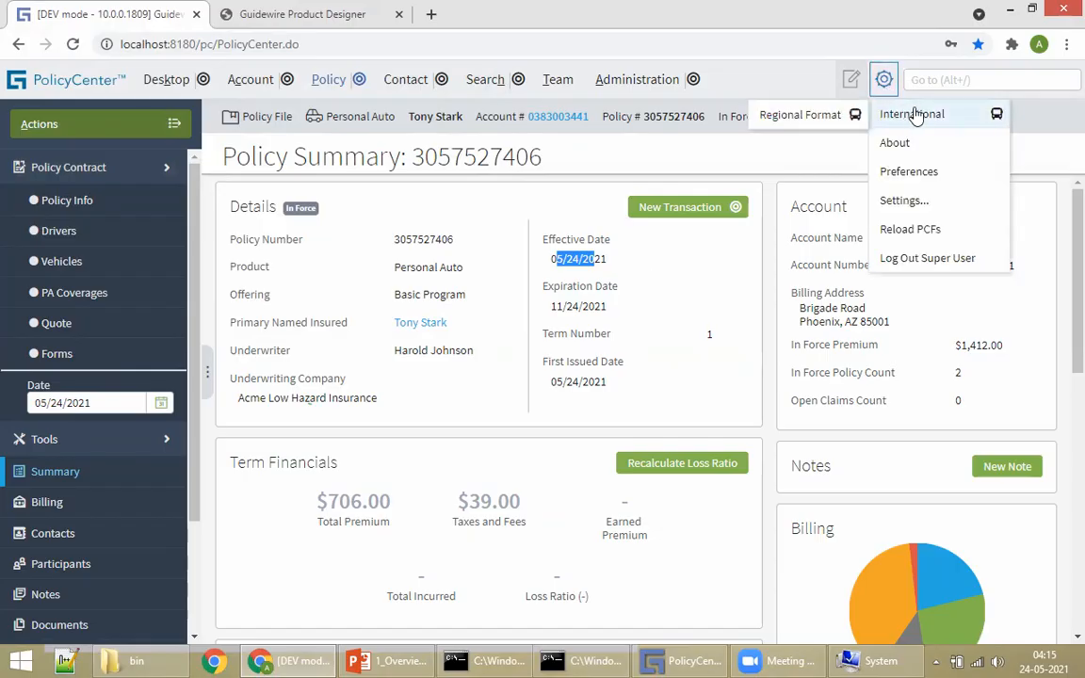
left_click(579, 159)
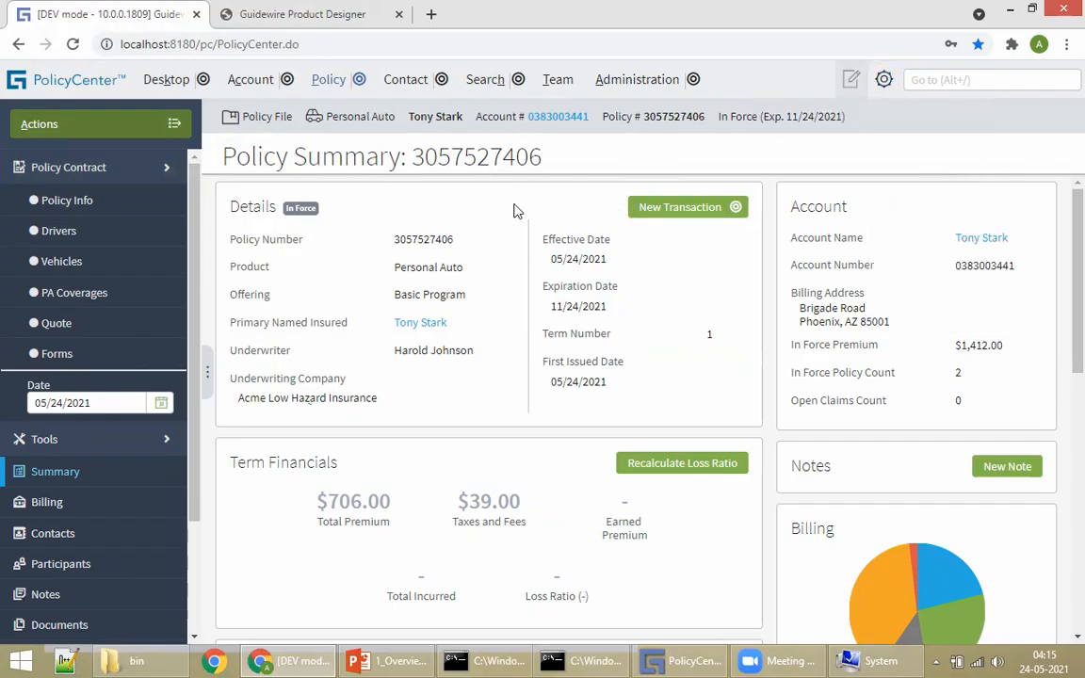
left_click(890, 79)
mouse_move(897, 115)
mouse_move(857, 115)
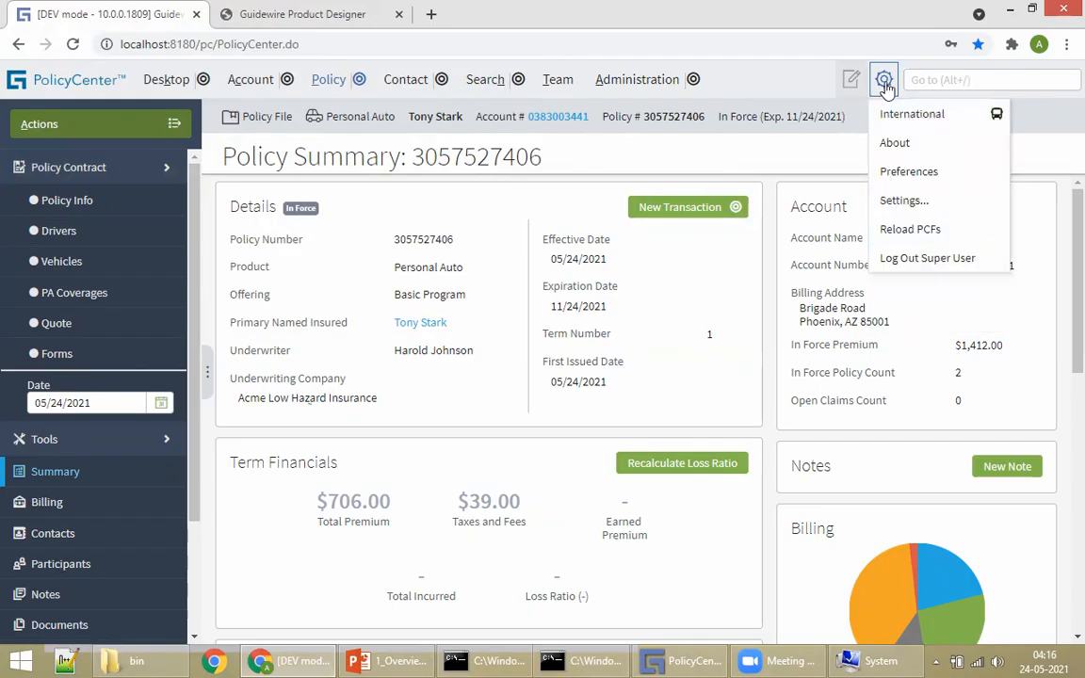
Step: Set the Startup Page preference to Search, save it, then log out and log back in
left_click(928, 170)
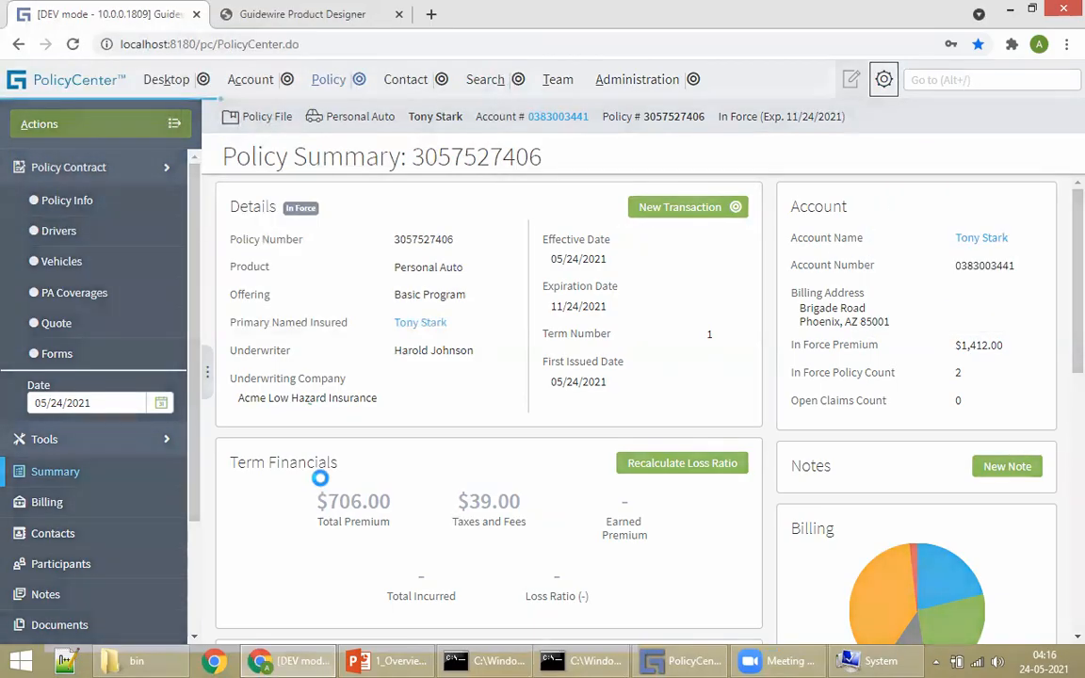
scroll(242, 585, "down", 3)
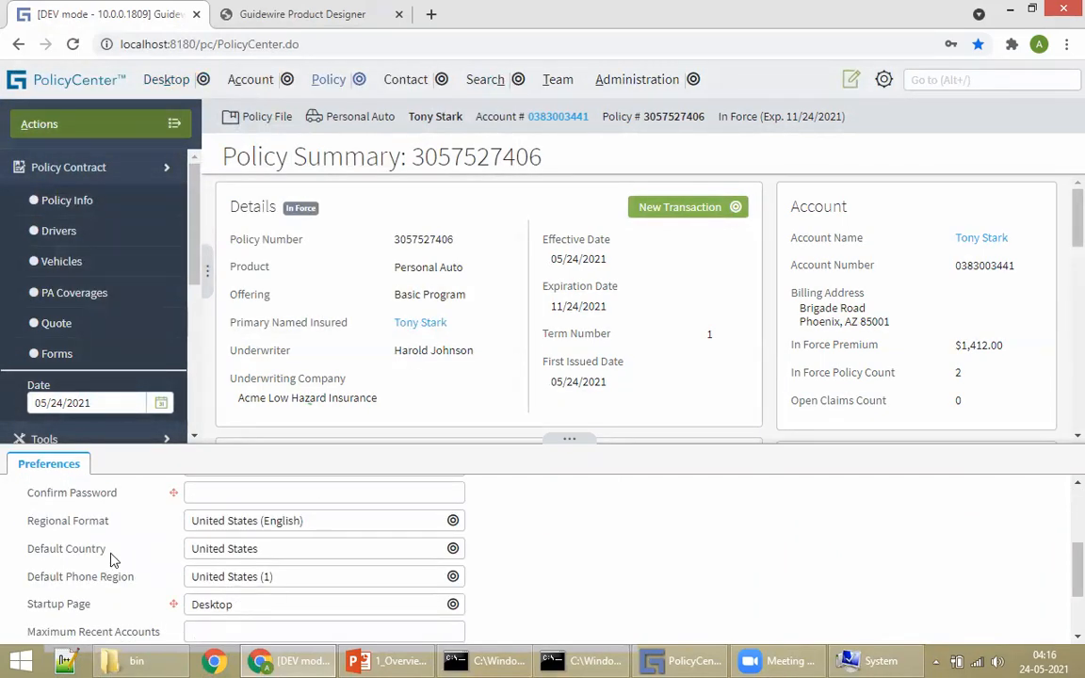
left_click(220, 606)
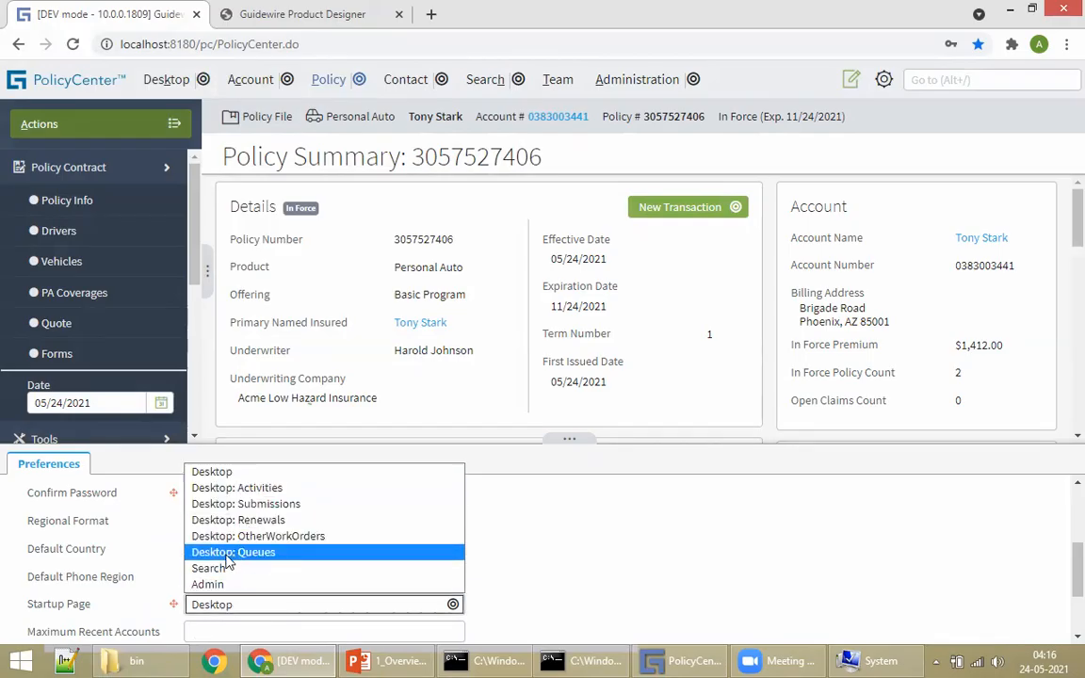
left_click(232, 566)
scroll(120, 575, "up", 5)
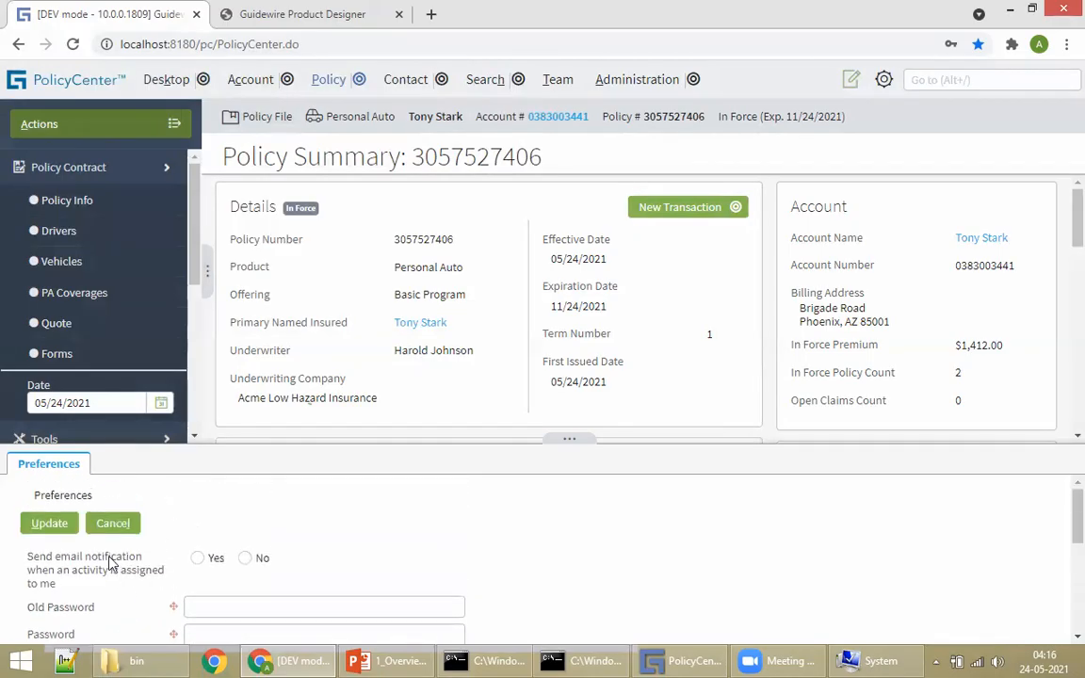
left_click(38, 523)
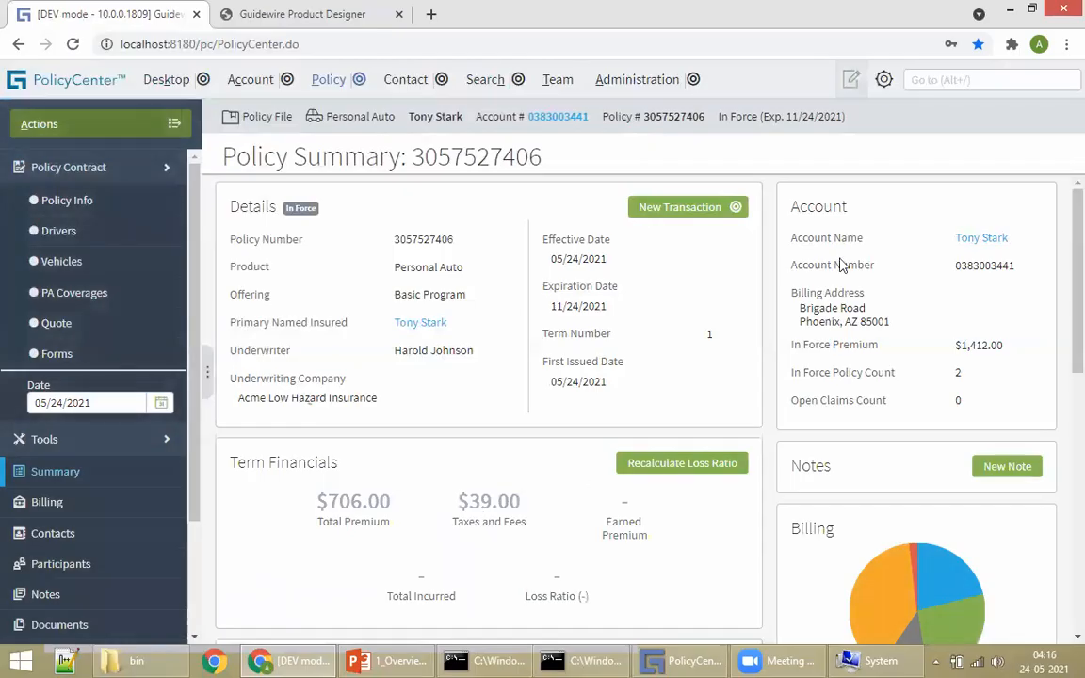
left_click(883, 79)
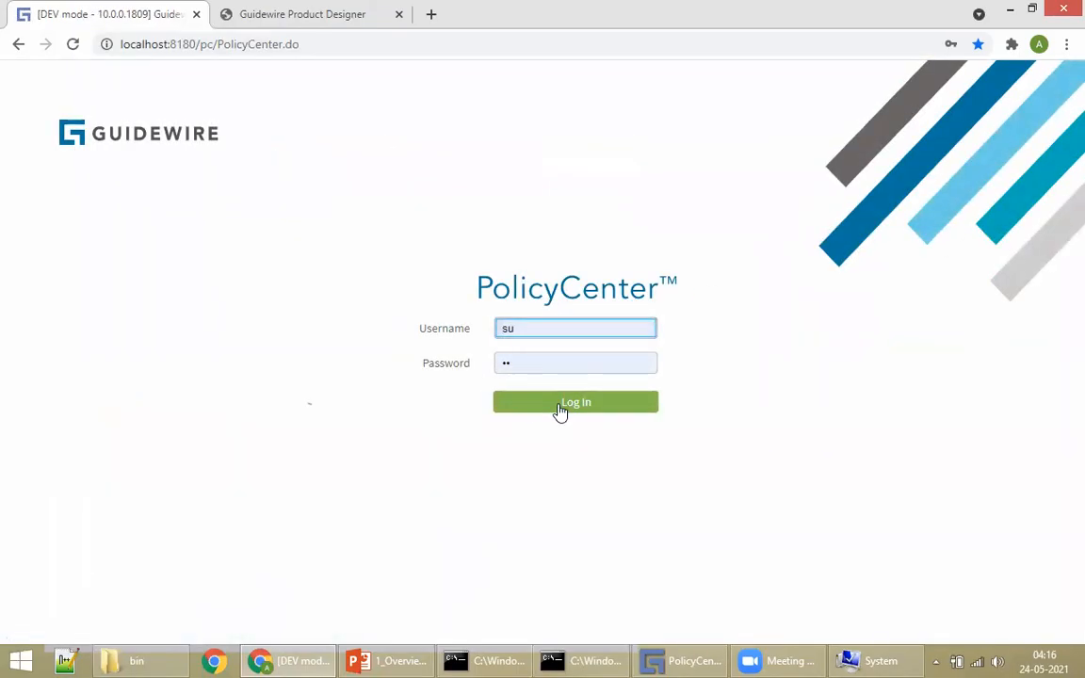
left_click(560, 410)
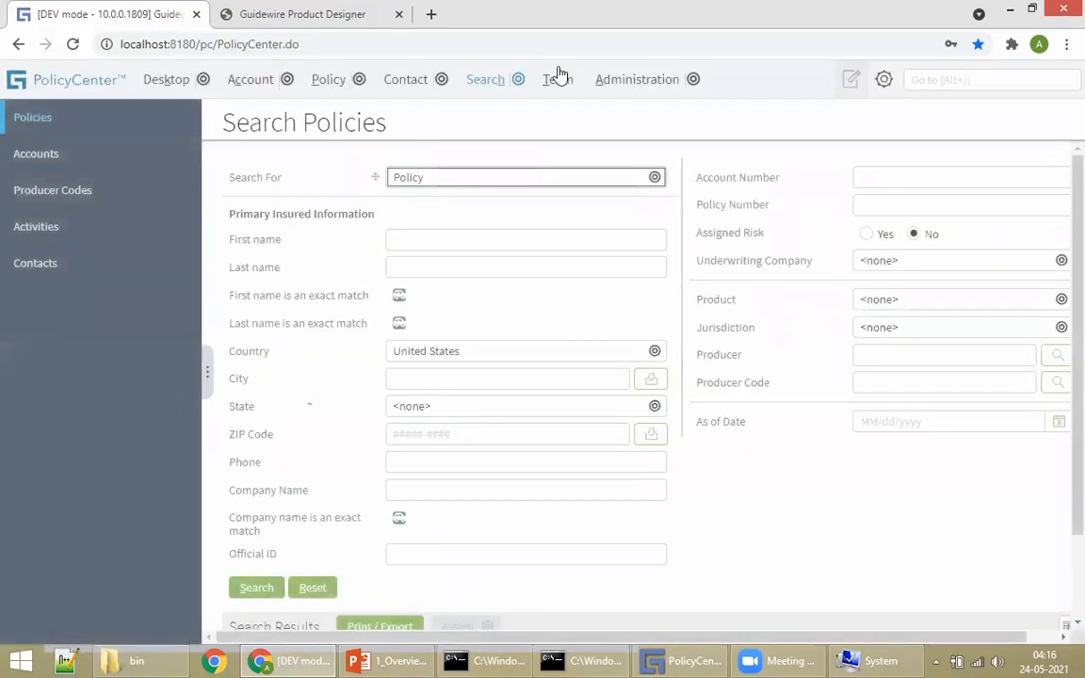
left_click(884, 81)
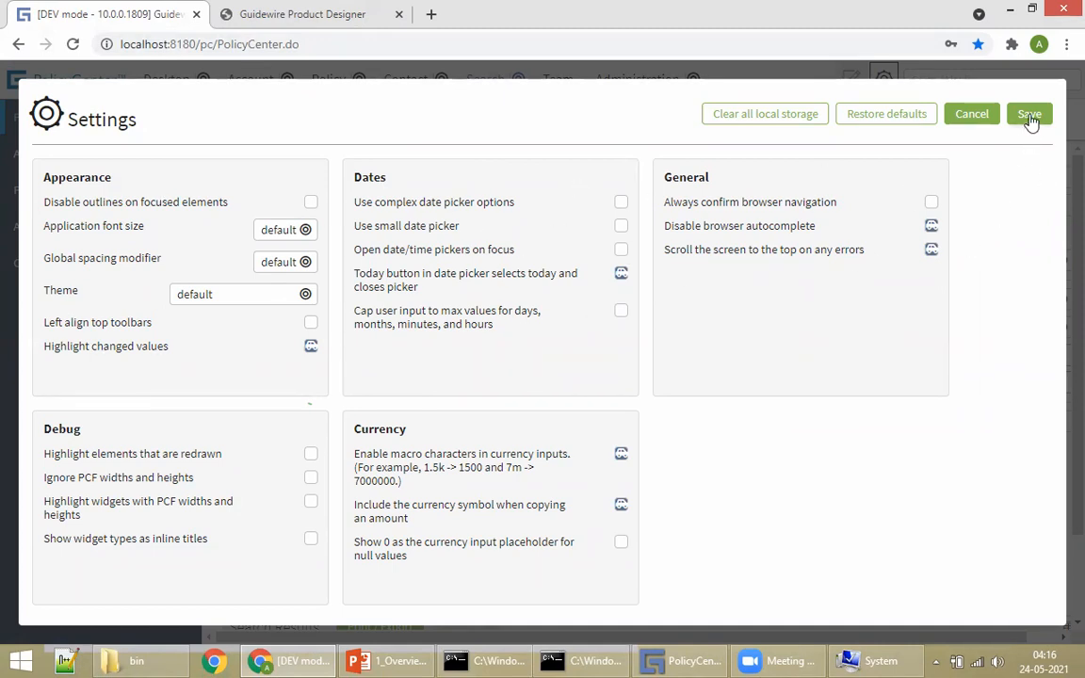
left_click(969, 114)
left_click(883, 79)
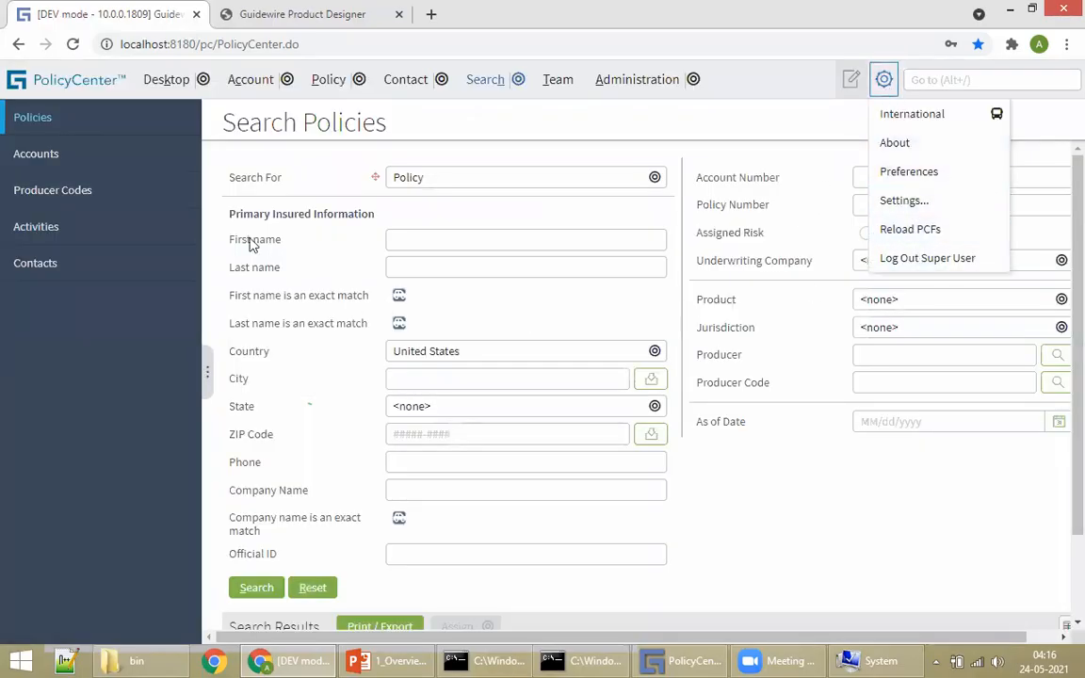
left_click(262, 189)
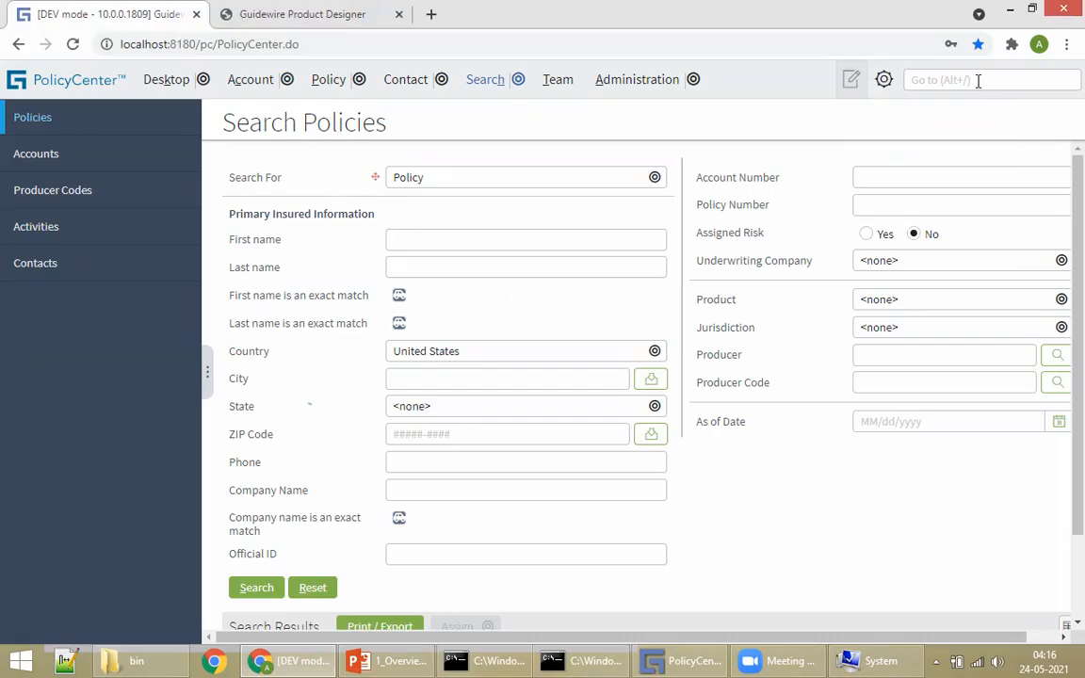
left_click(883, 79)
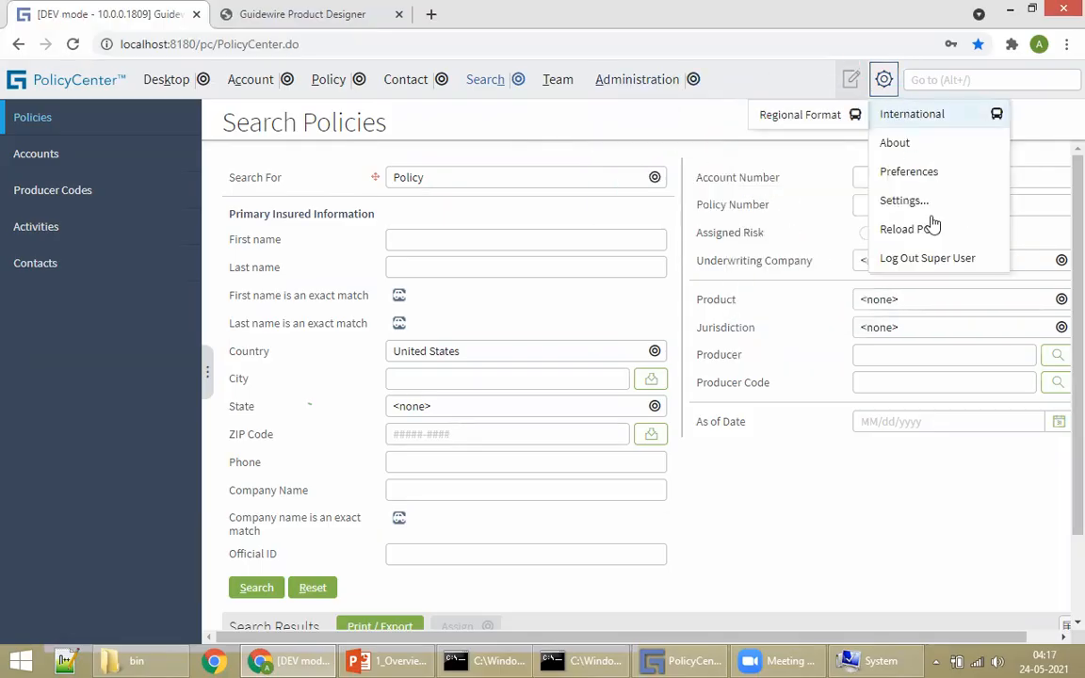
Step: Bring the overview deck to the front and move back and forth around slide 22
left_click(381, 661)
scroll(796, 380, "down", 1)
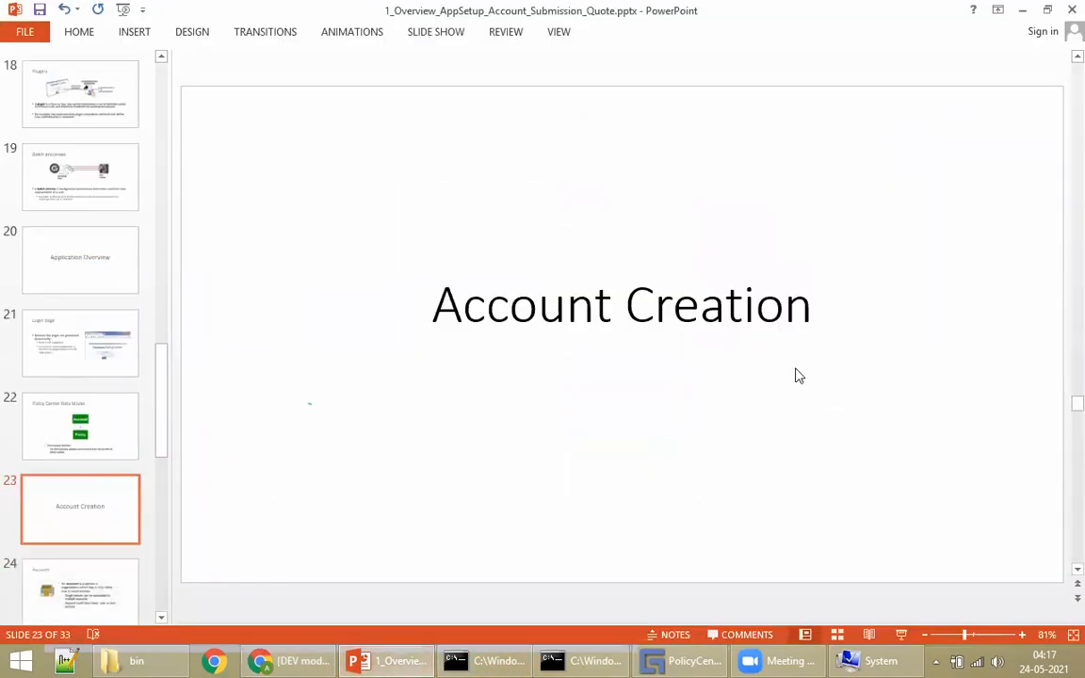
scroll(694, 328, "up", 1)
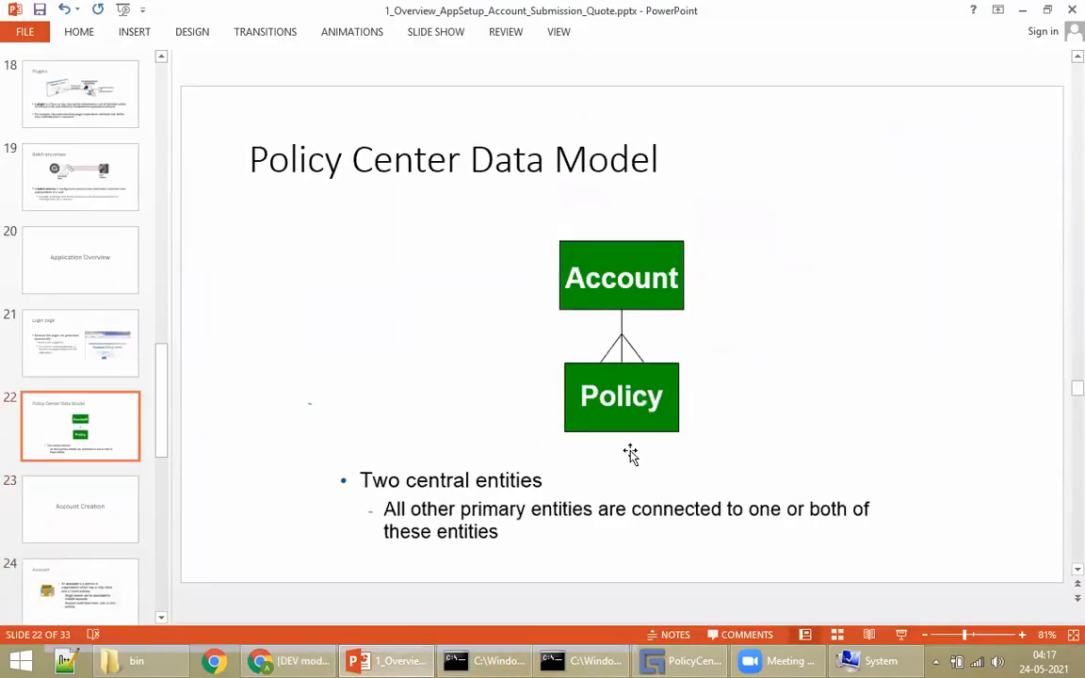
scroll(698, 386, "down", 1)
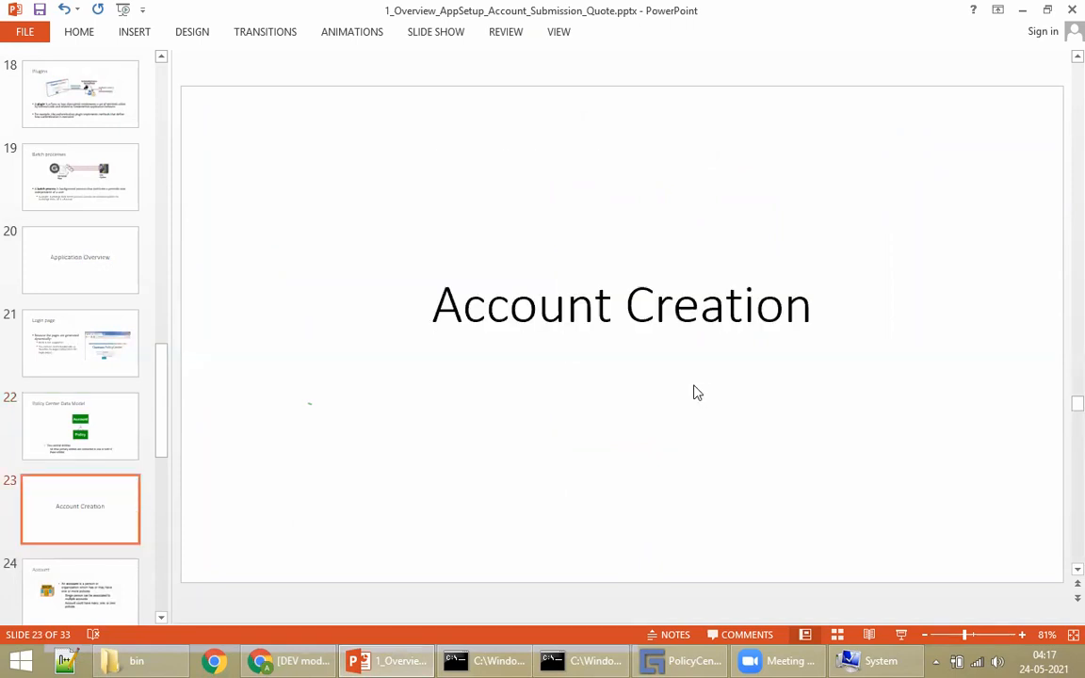
scroll(695, 388, "up", 1)
scroll(682, 375, "down", 2)
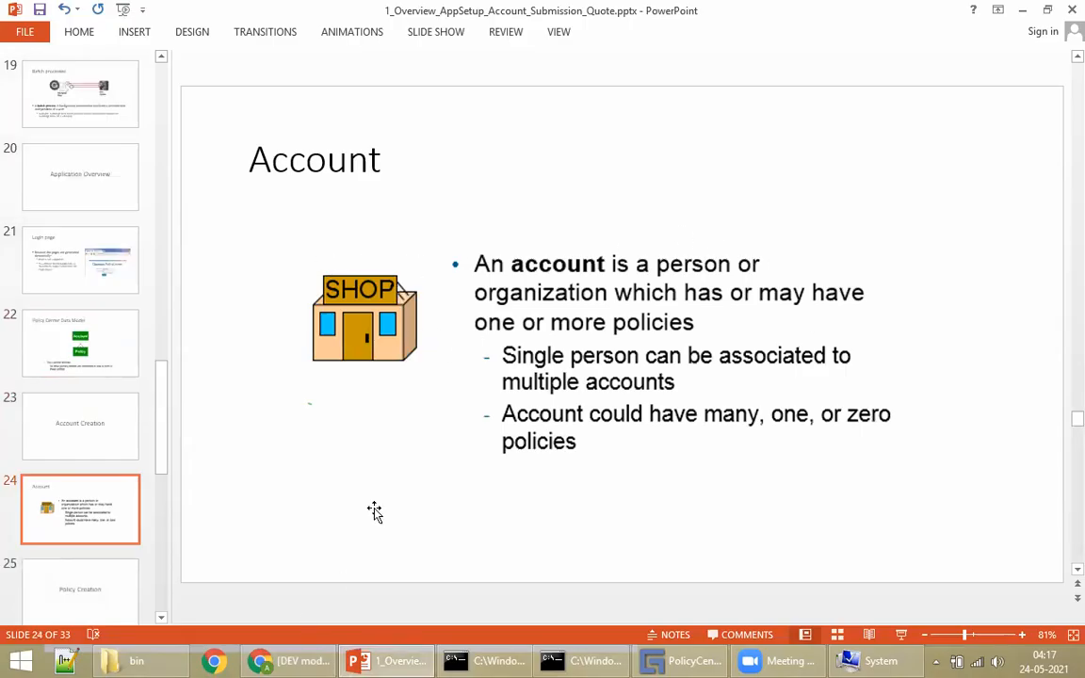
Step: Briefly switch to PolicyCenter and back, then advance the deck to slide 28, 'Submission'
left_click(306, 660)
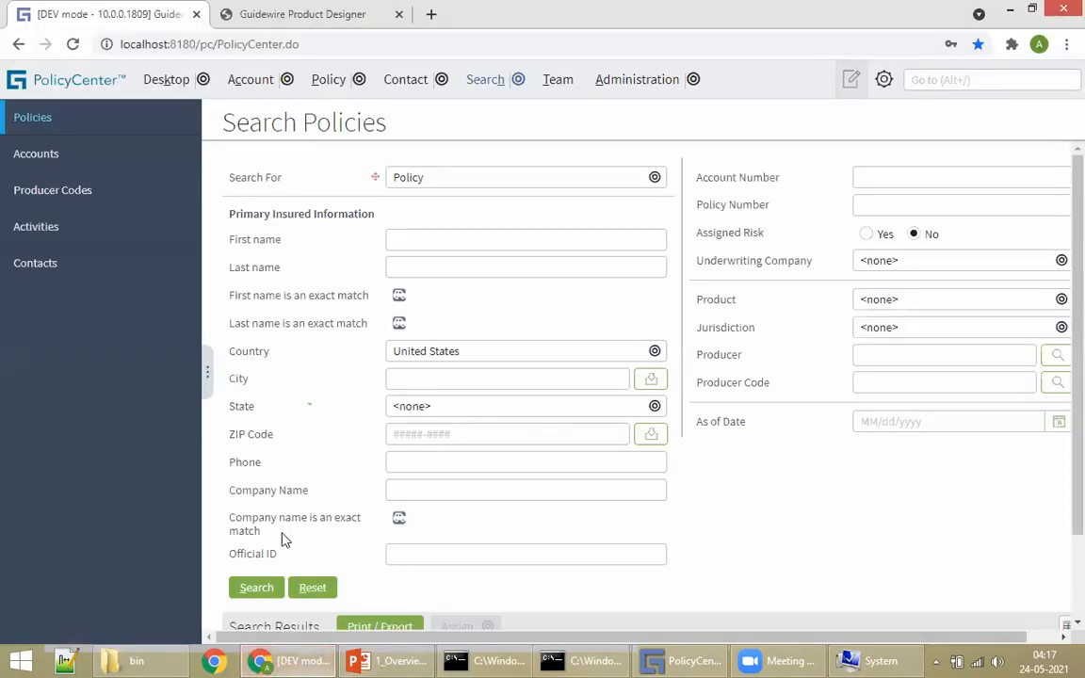
left_click(311, 657)
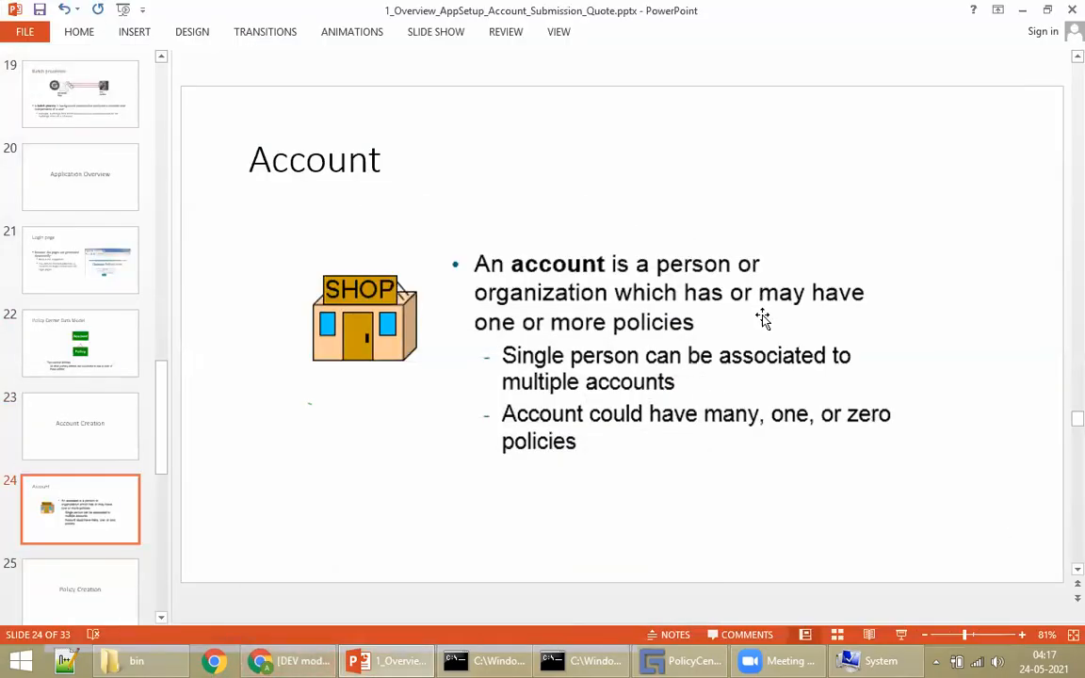
scroll(758, 309, "down", 1)
scroll(568, 287, "down", 1)
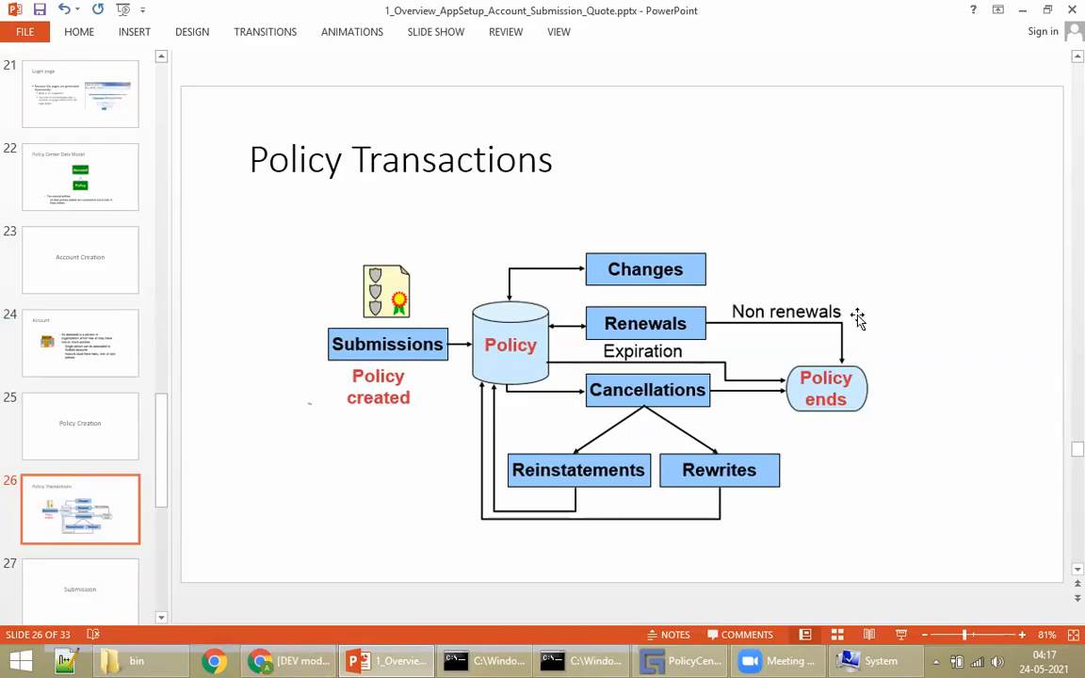
scroll(856, 334, "down", 1)
scroll(856, 333, "down", 1)
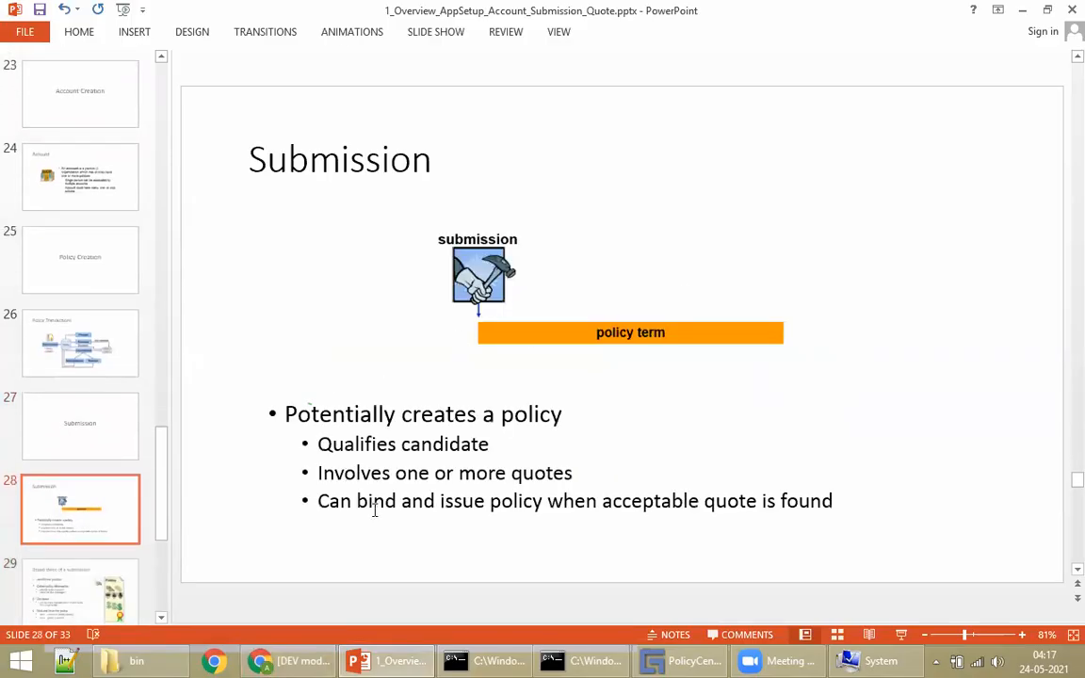
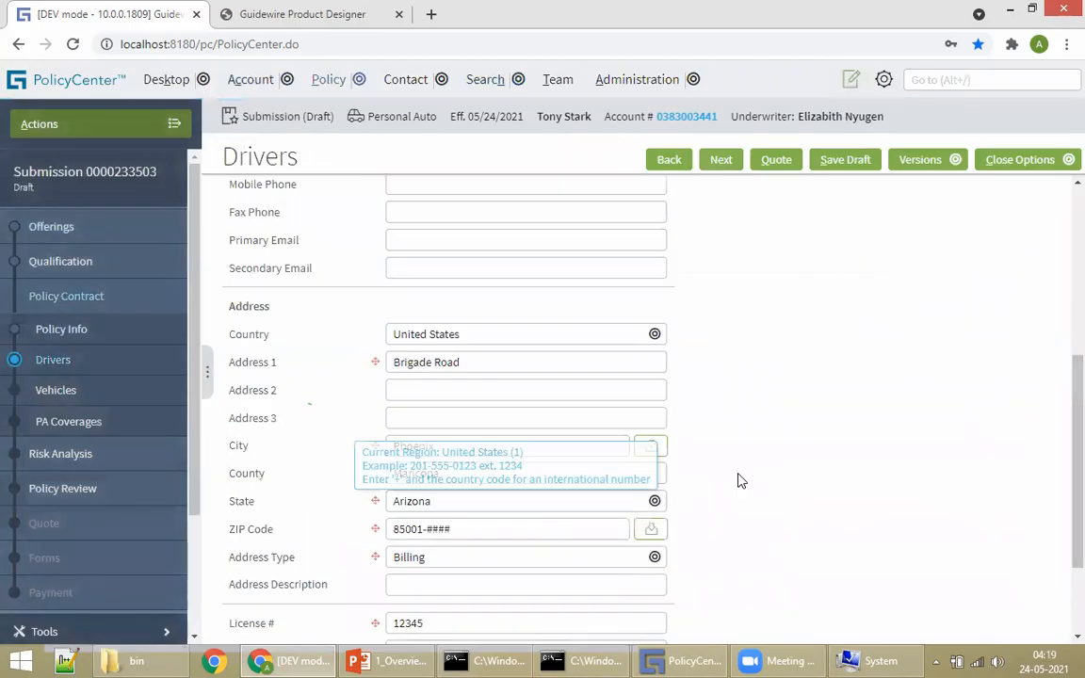
Step: Review the driver's role details and continue to the Vehicles step
scroll(792, 472, "up", 7)
left_click(345, 309)
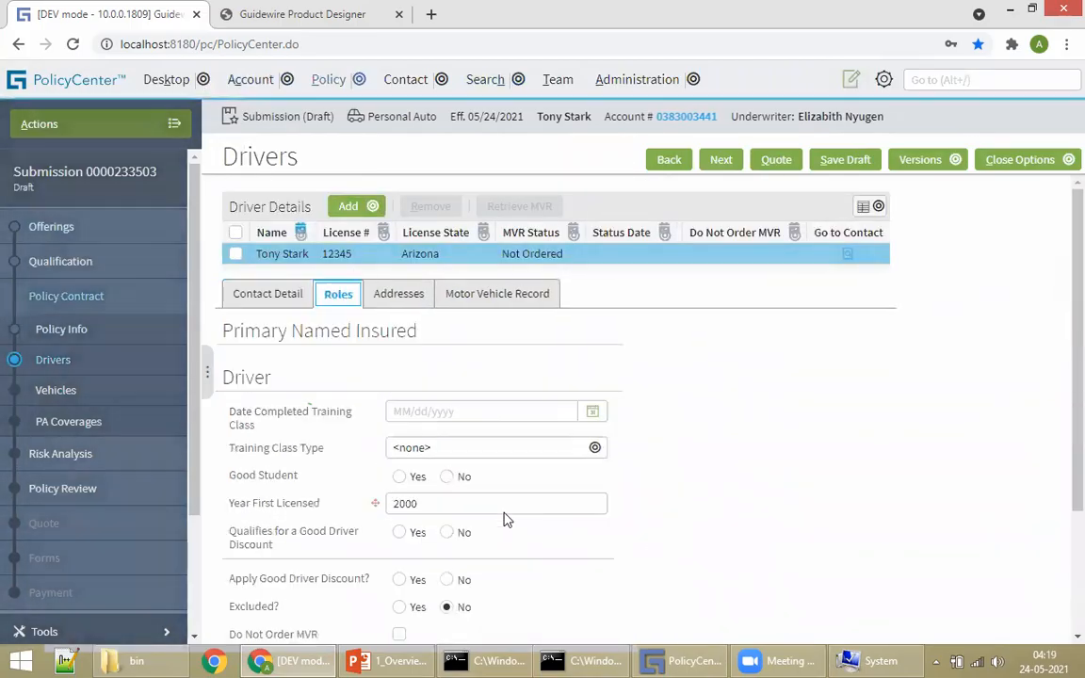
scroll(630, 482, "down", 3)
left_click(720, 159)
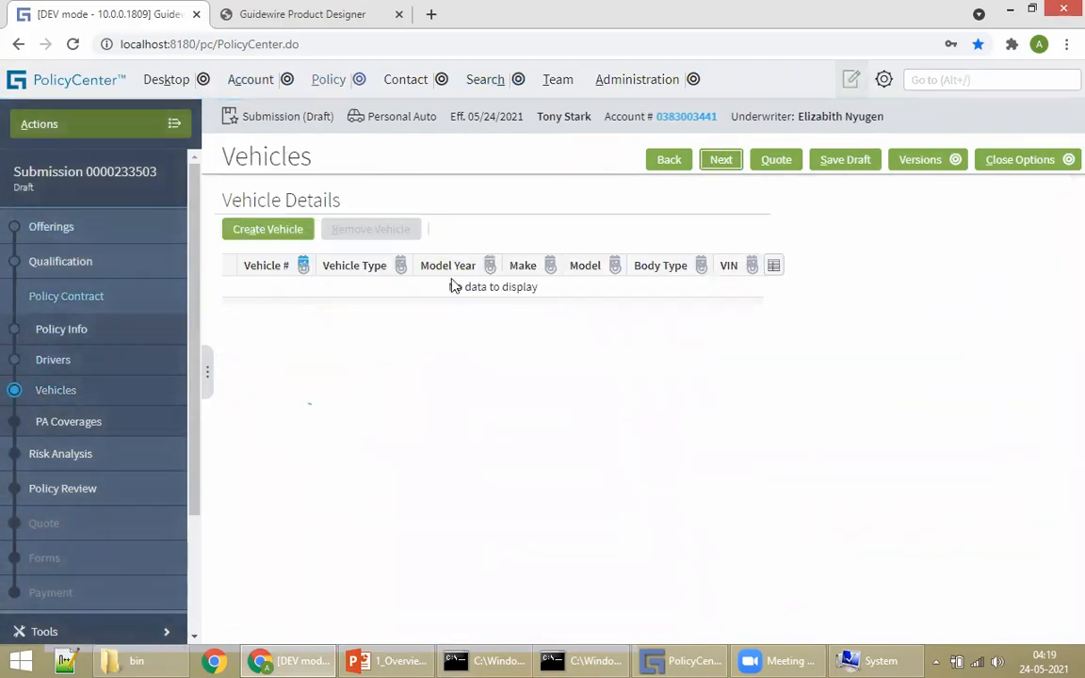
left_click(267, 229)
left_click(422, 446)
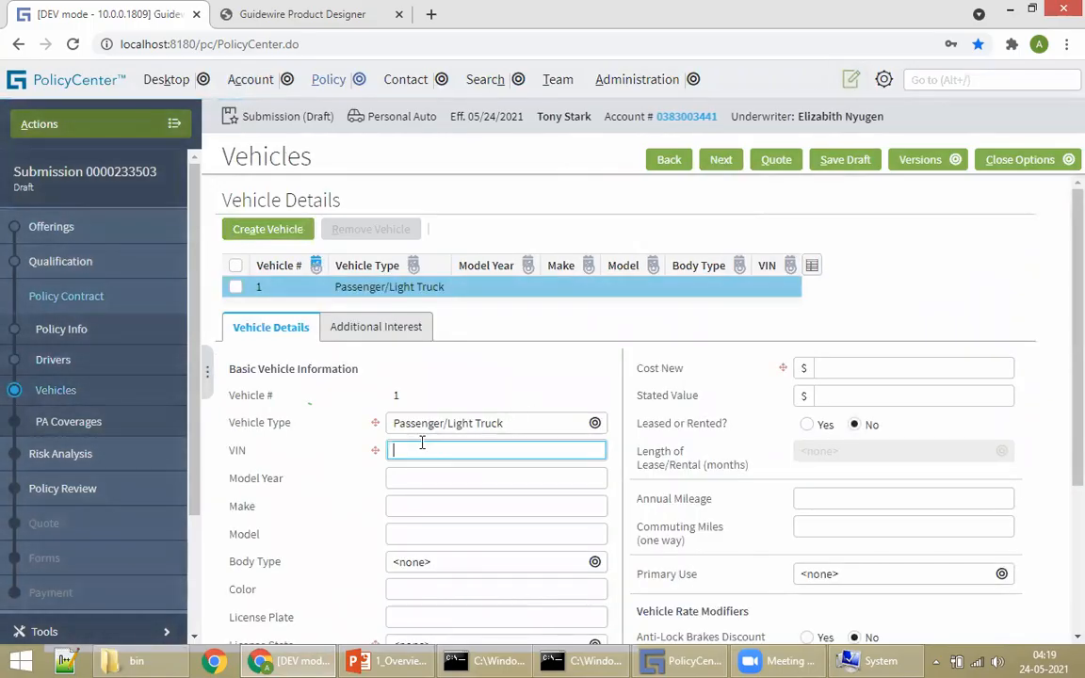
type("666666")
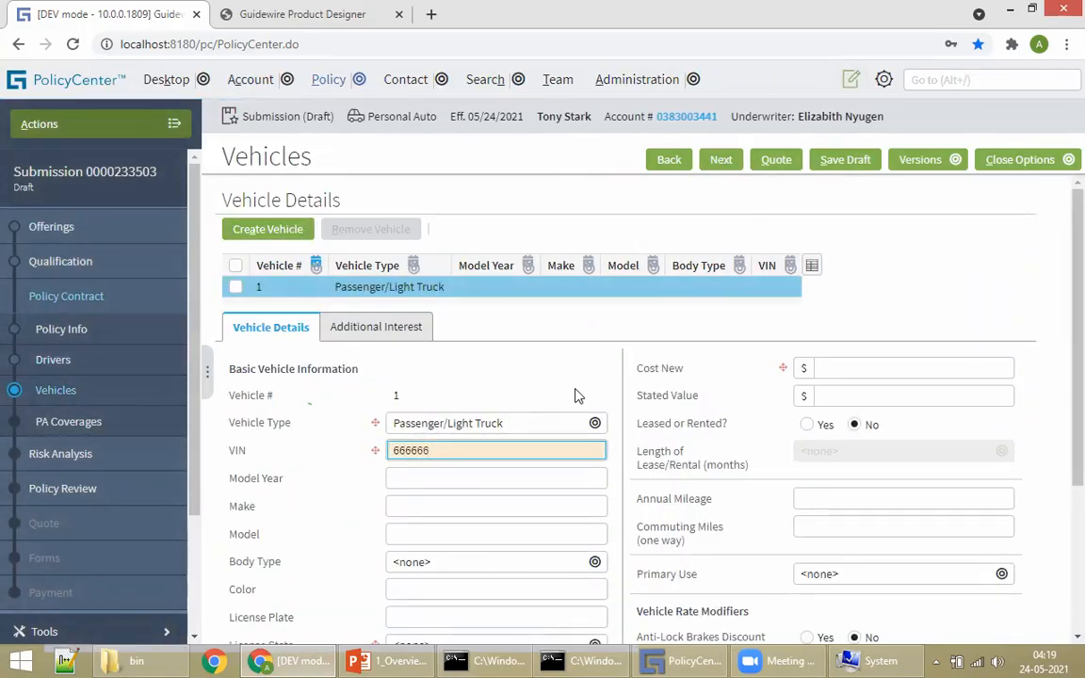
left_click(659, 430)
scroll(663, 435, "down", 3)
scroll(875, 391, "up", 3)
left_click(826, 369)
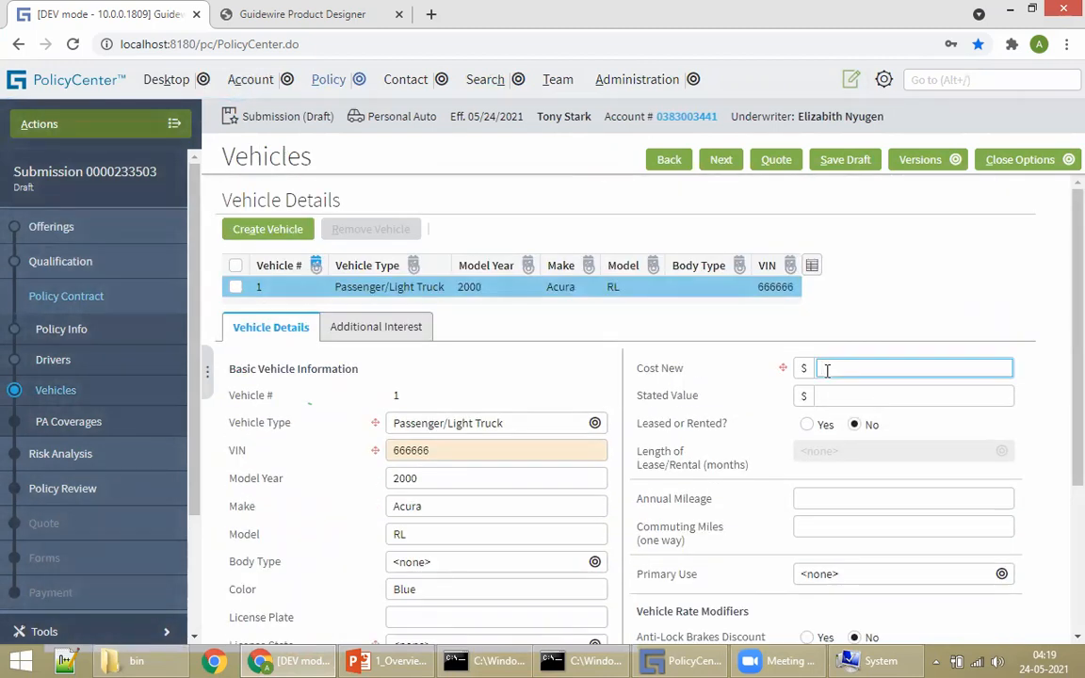
type("1000")
scroll(571, 508, "down", 5)
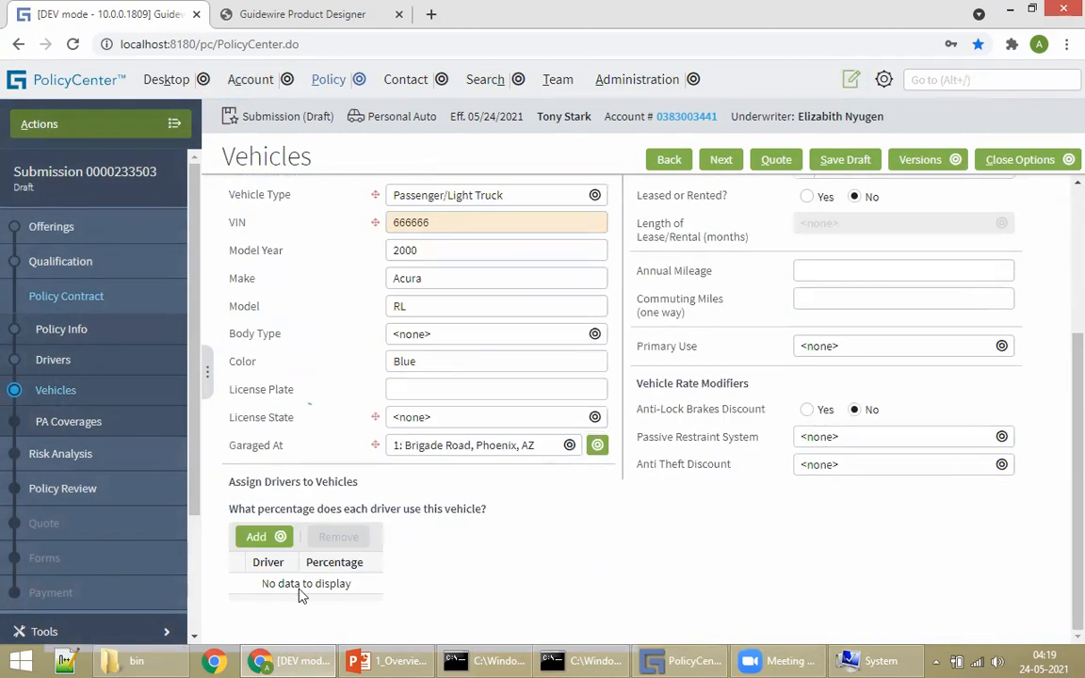
left_click(259, 535)
left_click(273, 563)
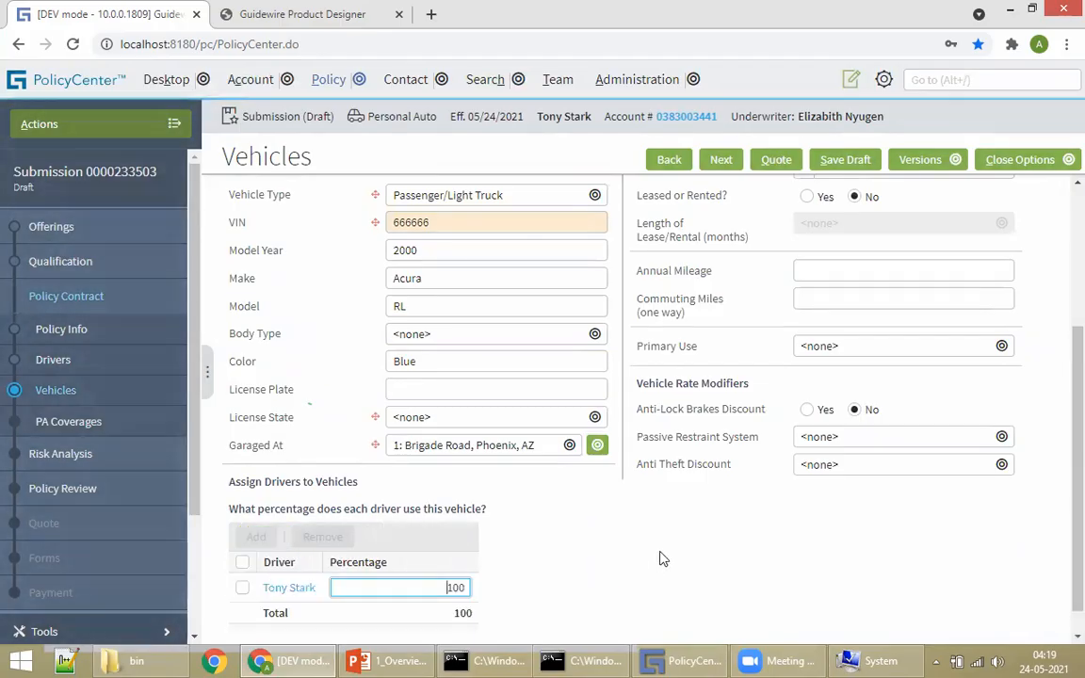
scroll(613, 417, "up", 5)
Step: Set the missing vehicle License State to Arizona and continue to PA Coverages
left_click(719, 161)
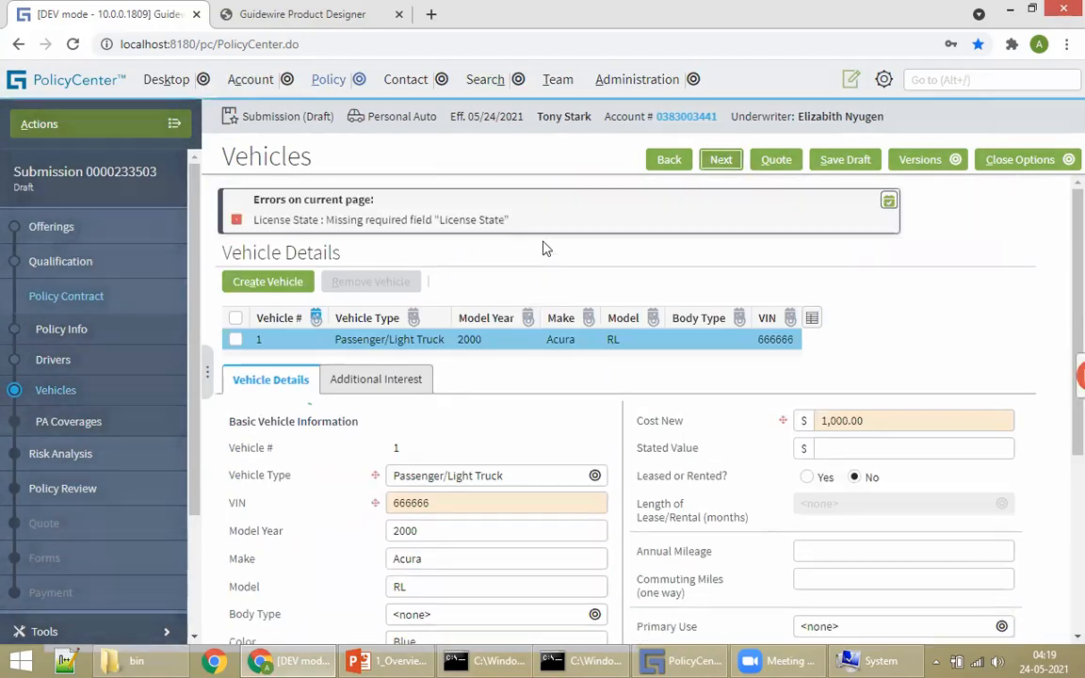
left_click(496, 218)
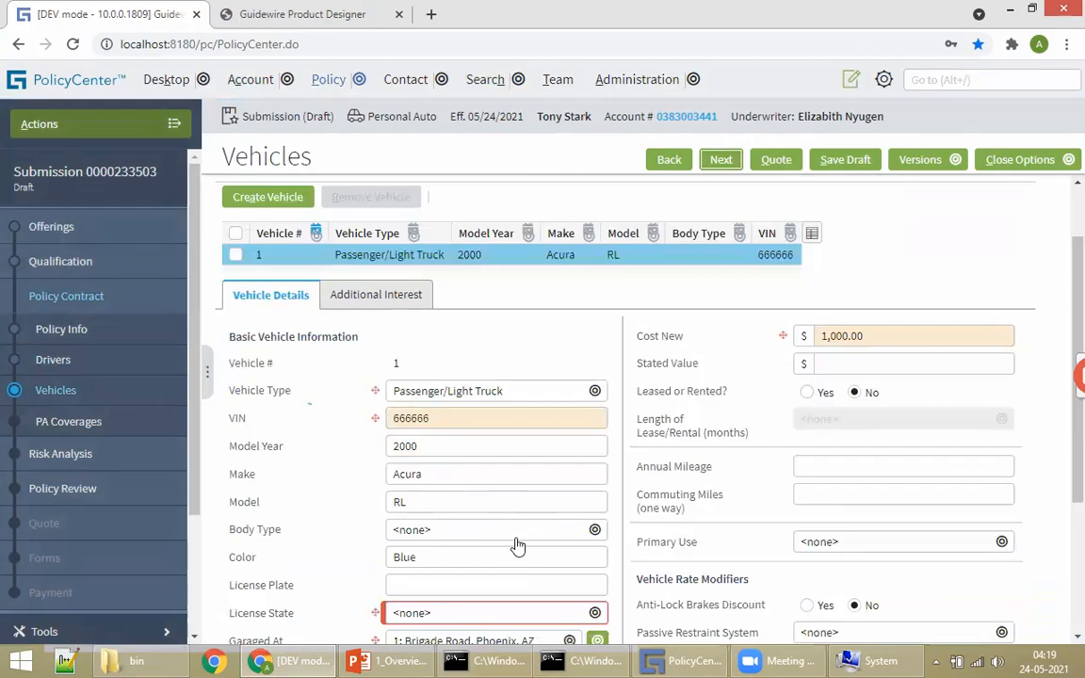
left_click(442, 614)
left_click(448, 303)
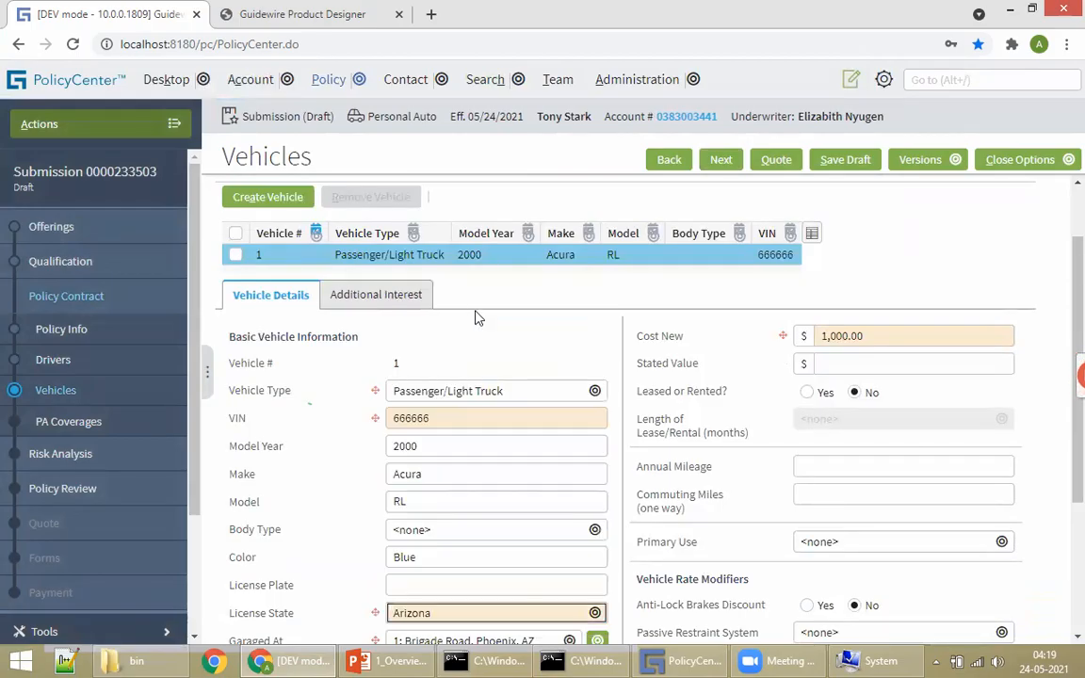
left_click(721, 160)
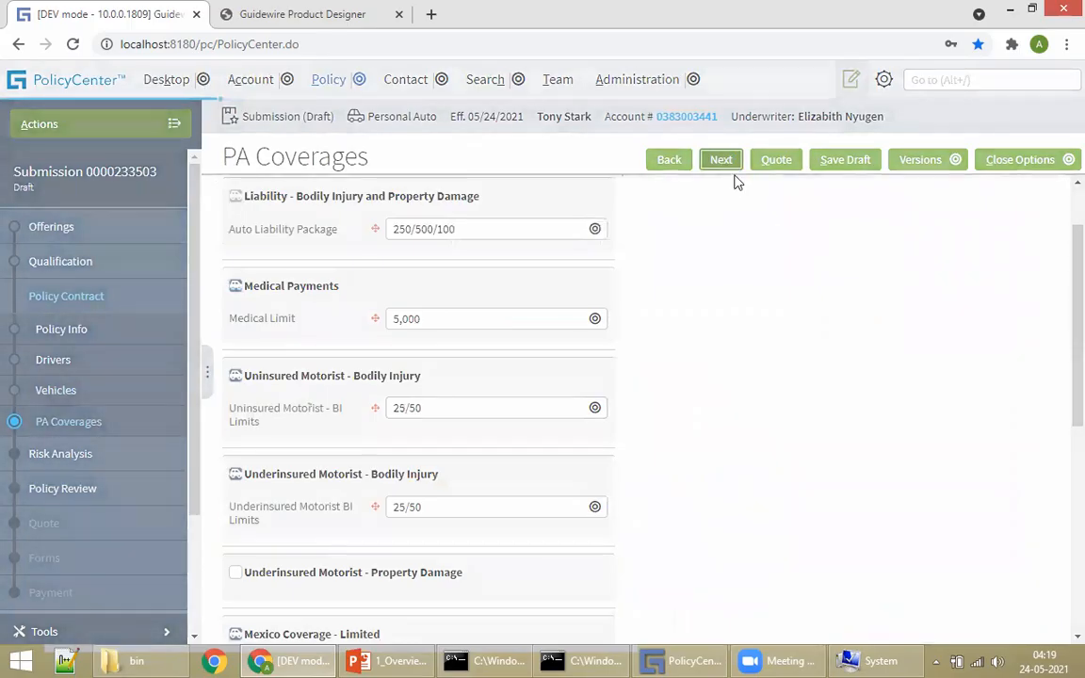
Step: Quote the submission at $638 premium plus $35 taxes, then choose Bind Only and confirm
left_click(721, 160)
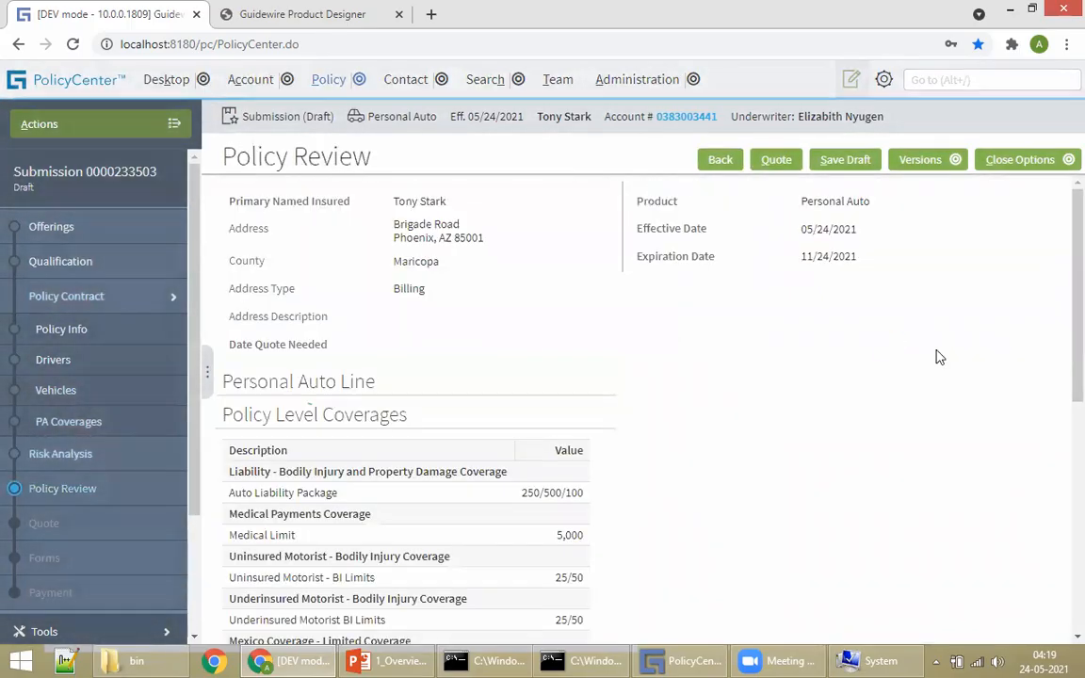
left_click(774, 160)
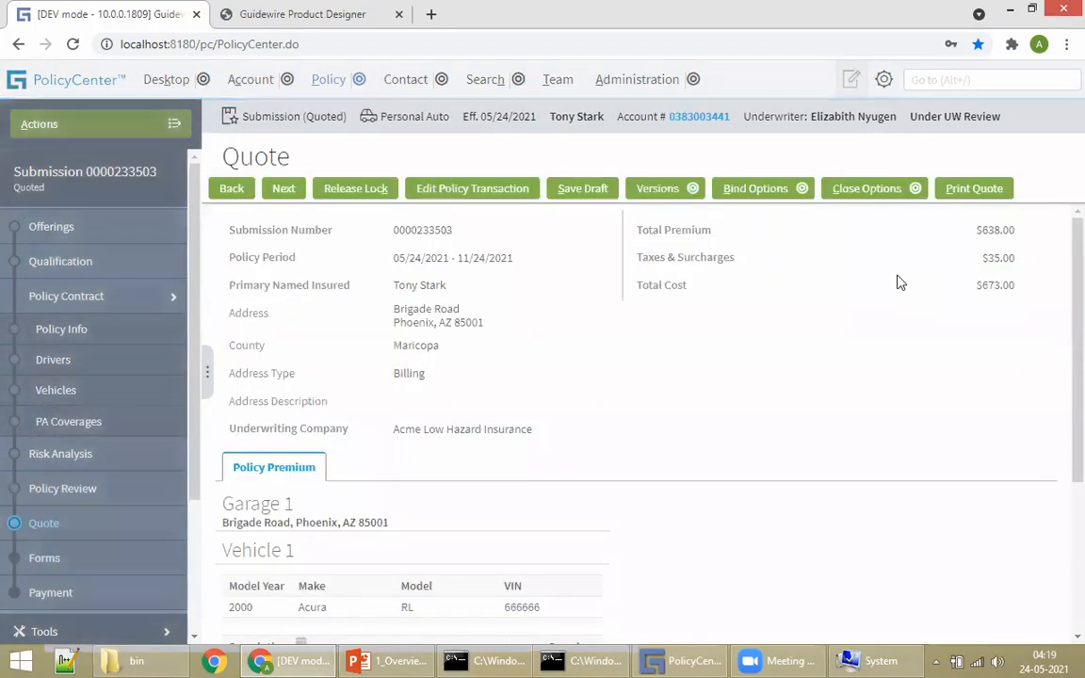
left_click(763, 188)
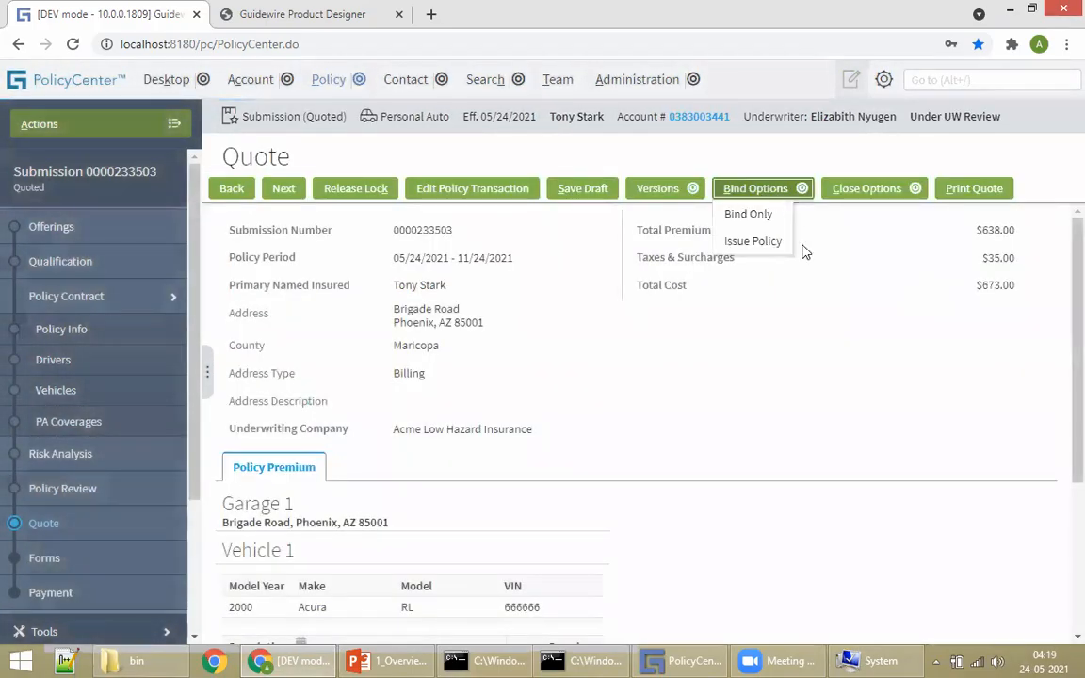
left_click(748, 224)
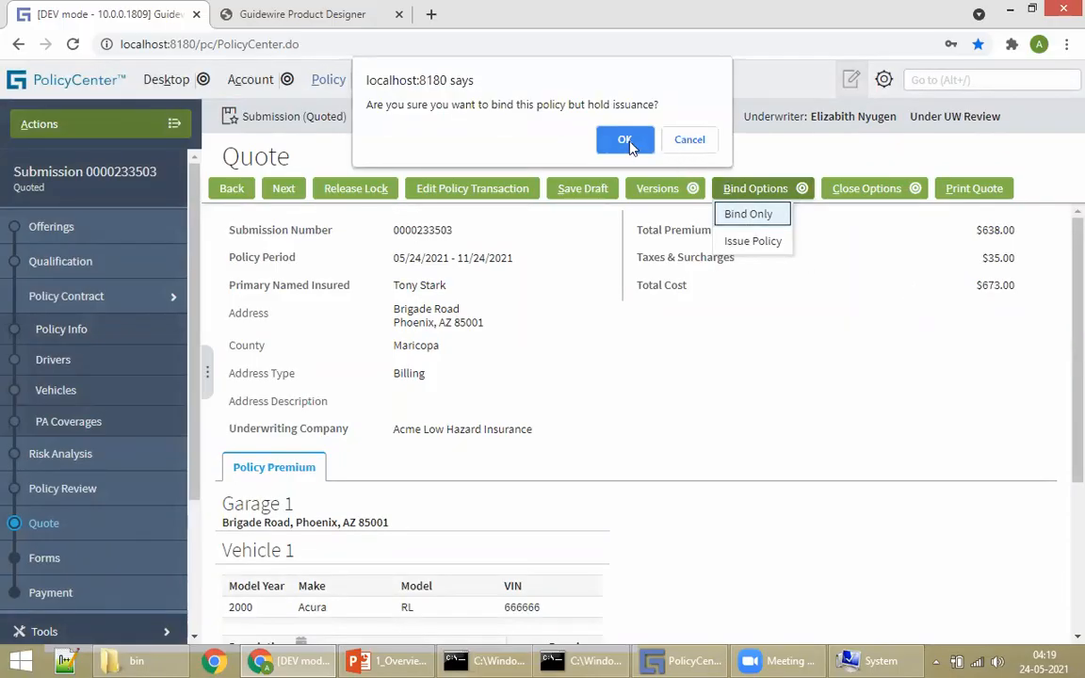
left_click_drag(387, 105, 648, 106)
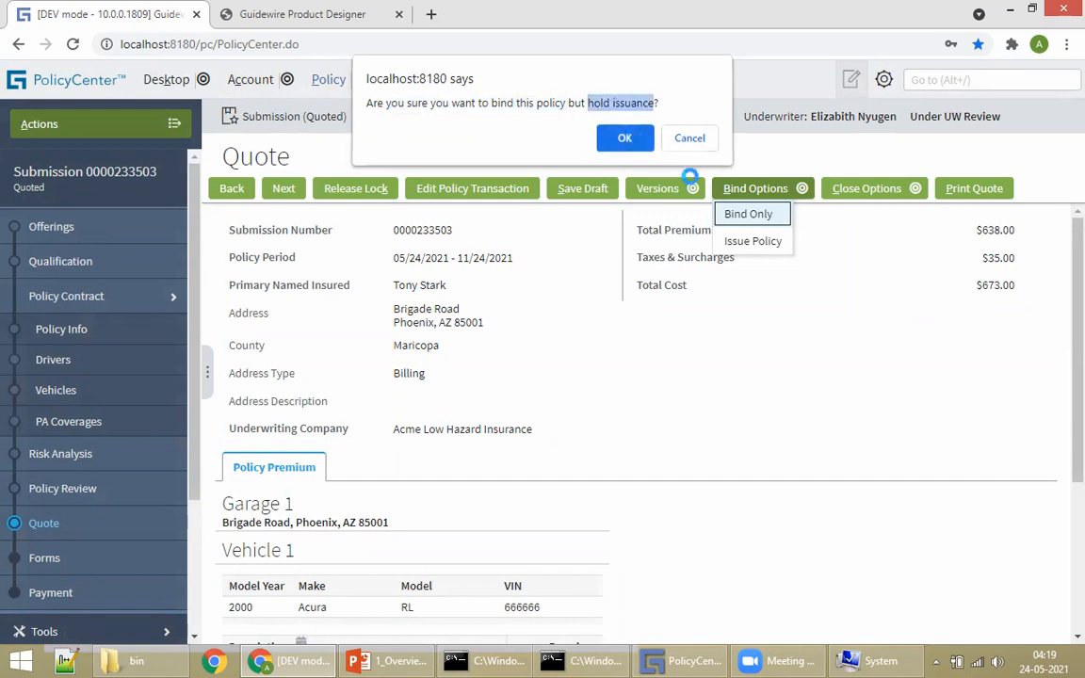
left_click(626, 139)
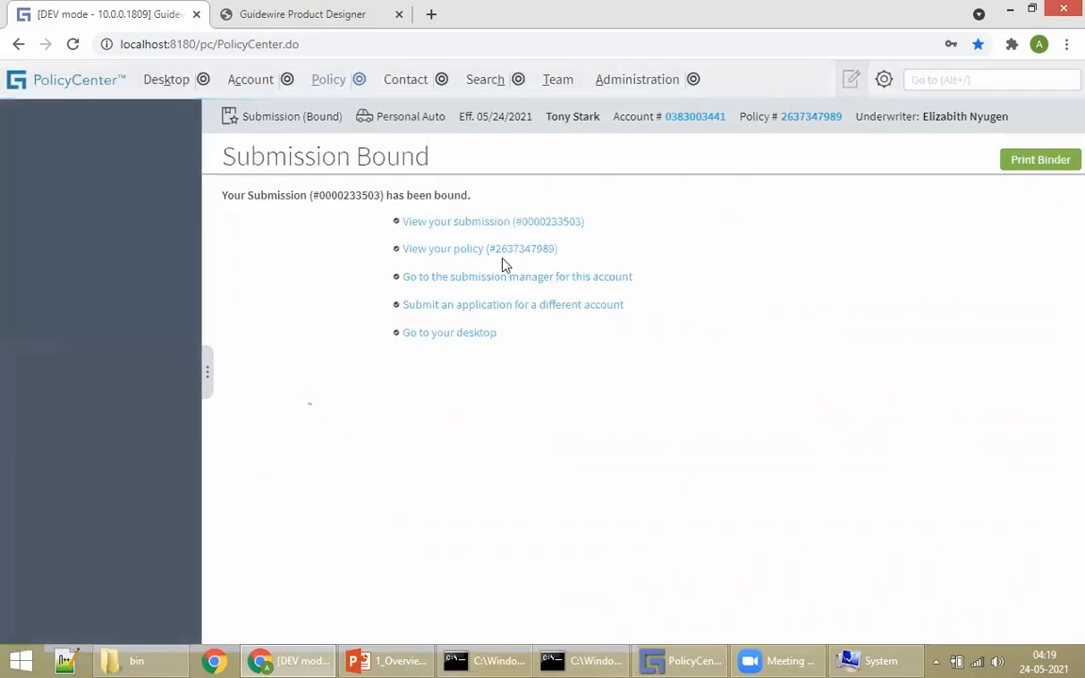
Step: Open the newly bound policy's summary and glance at its Actions menu
left_click(467, 252)
scroll(598, 359, "down", 8)
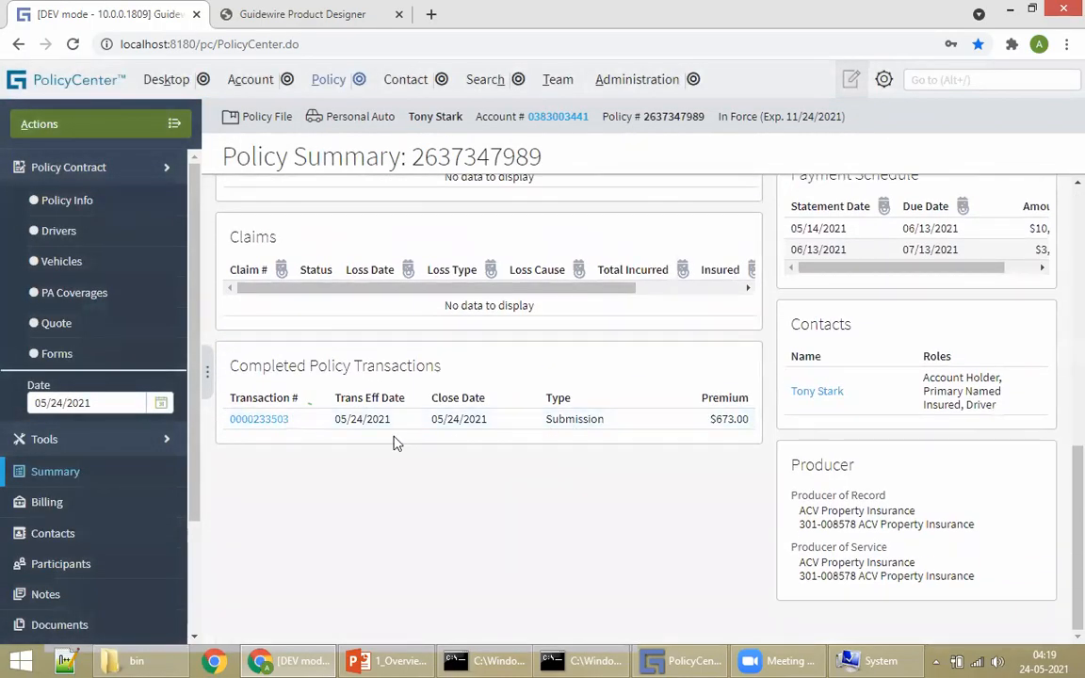
scroll(551, 399, "up", 5)
scroll(565, 329, "up", 3)
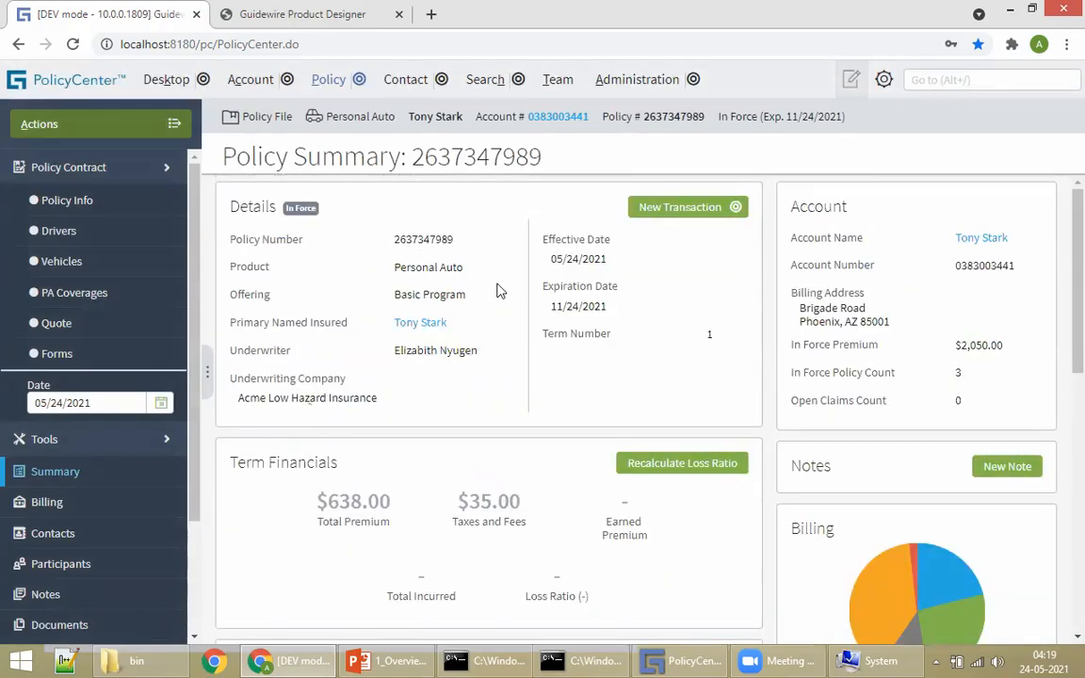
left_click(150, 123)
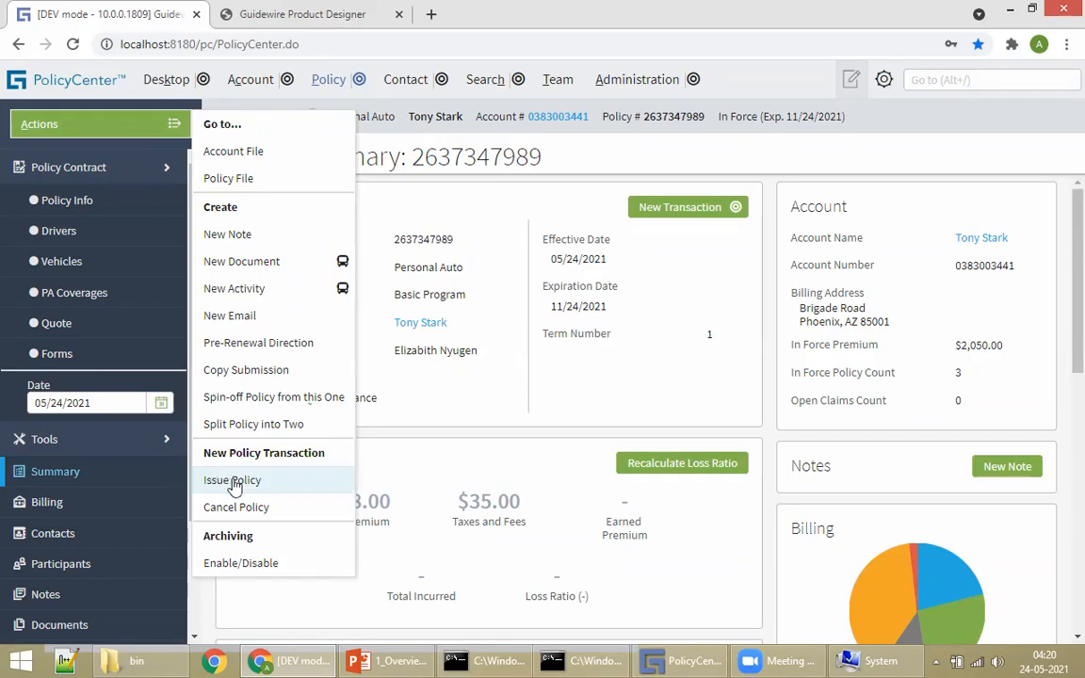
left_click(539, 389)
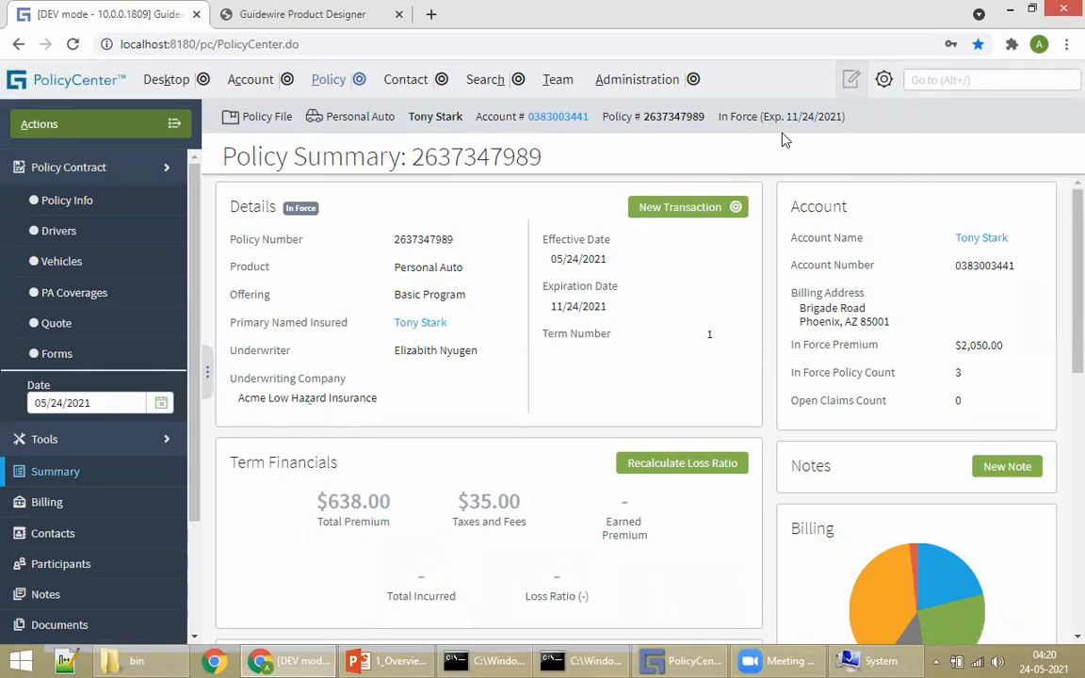
Step: Point out the policy's In Force status and In Force Premium on the summary
scroll(751, 242, "down", 5)
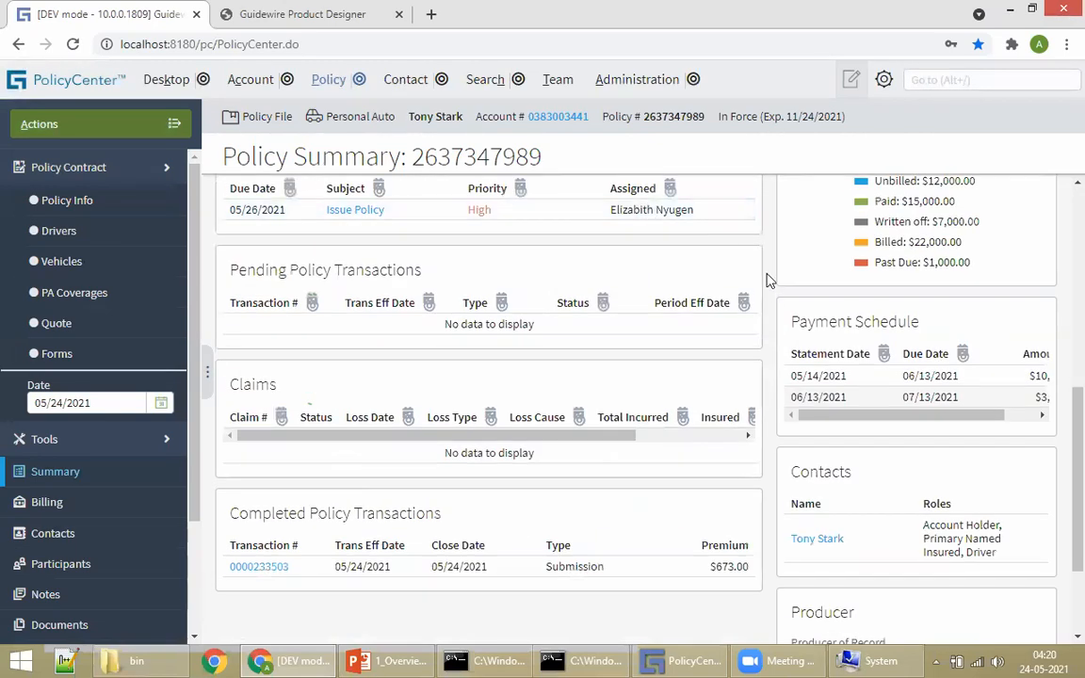
scroll(701, 204, "up", 1)
scroll(702, 204, "up", 5)
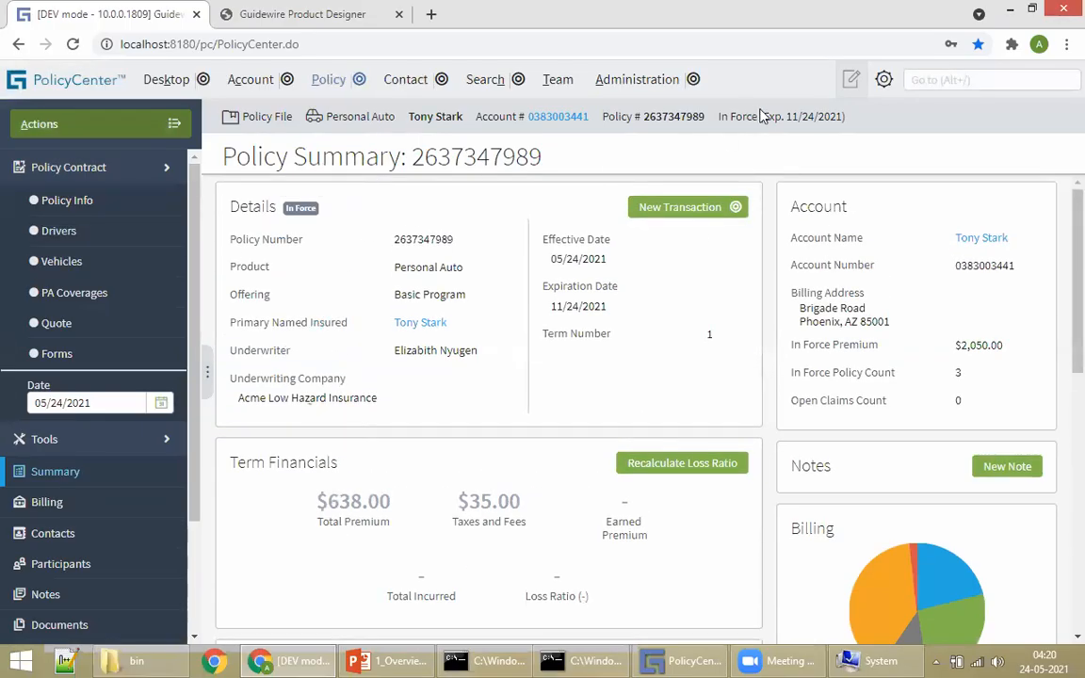
scroll(686, 280, "down", 10)
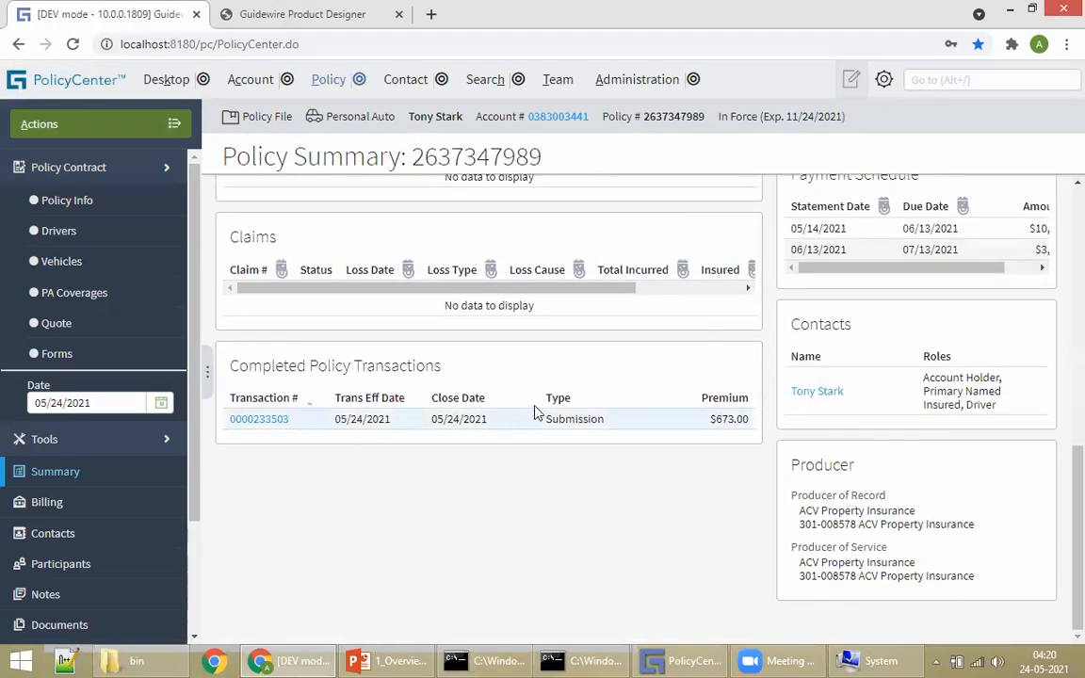
scroll(472, 349, "up", 5)
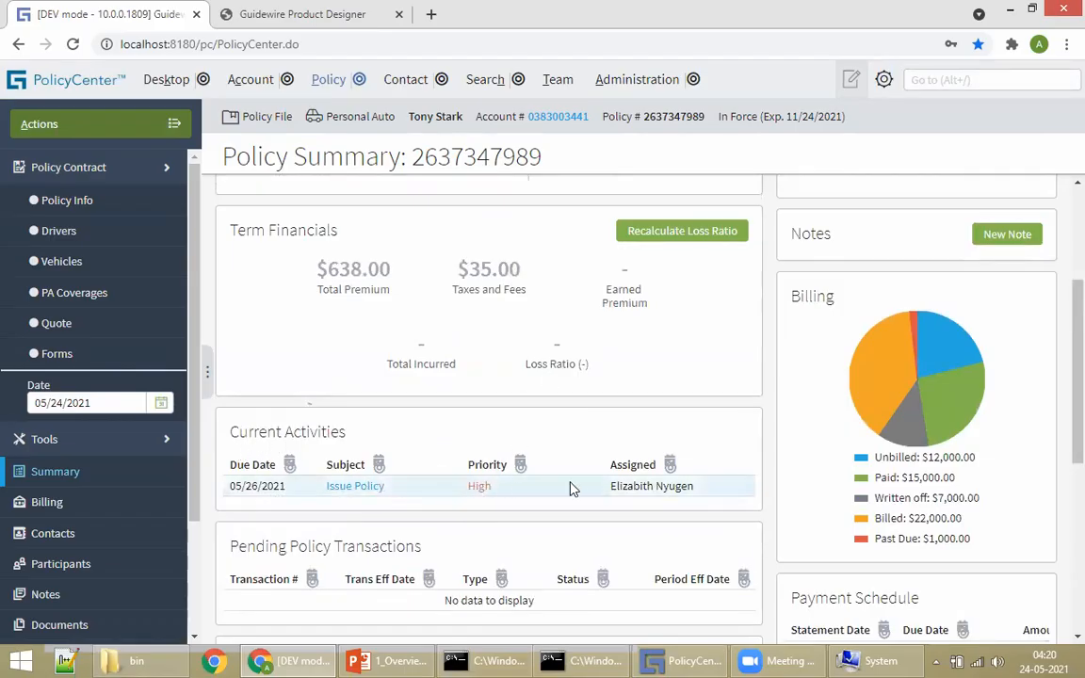
scroll(578, 484, "up", 3)
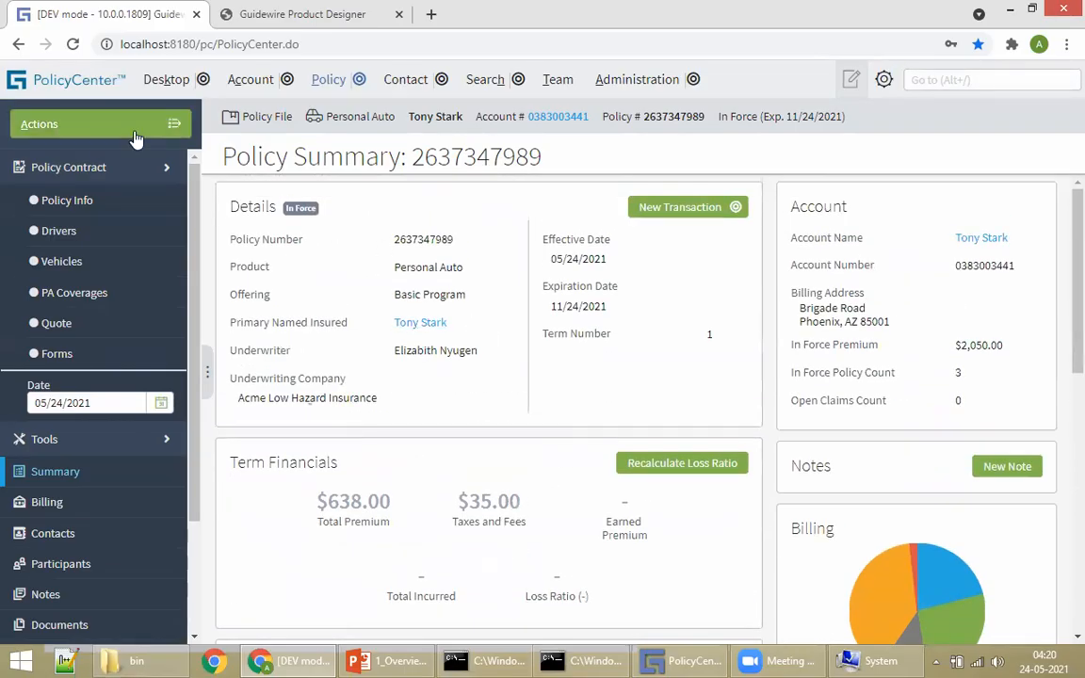
left_click(137, 139)
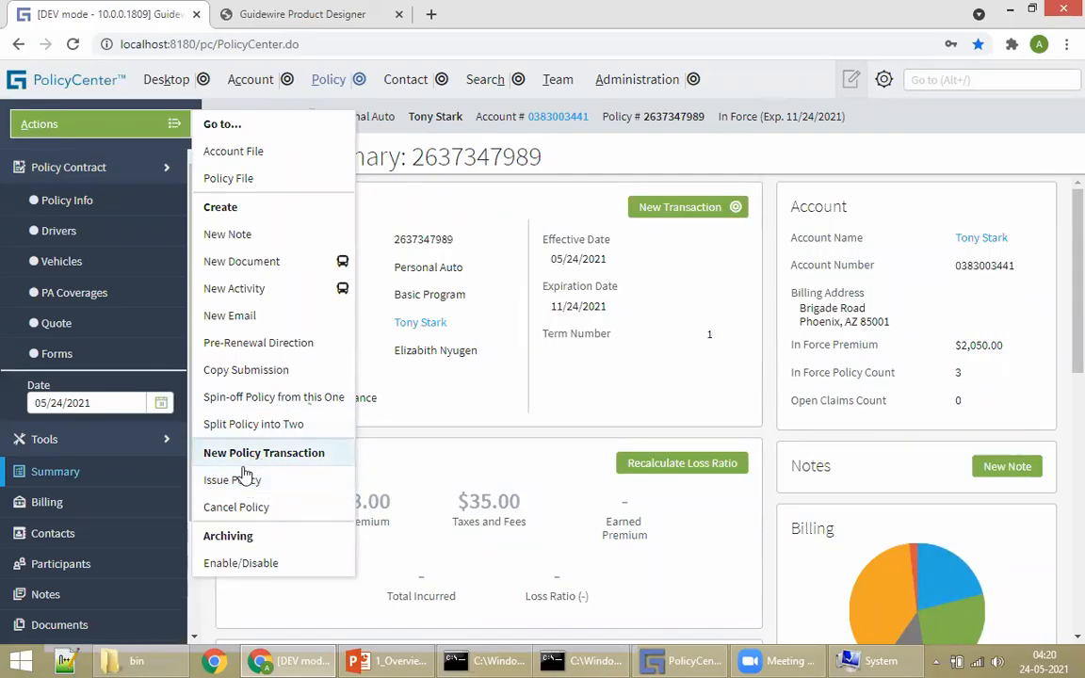
left_click_drag(717, 115, 755, 124)
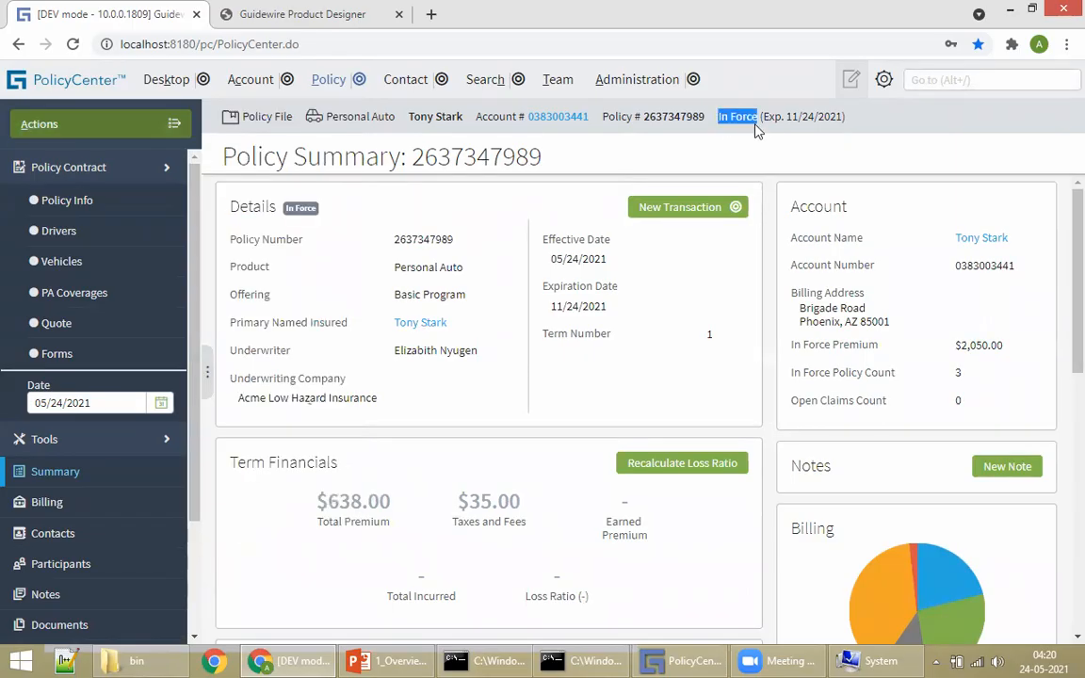
left_click(726, 119)
left_click_drag(719, 116, 762, 120)
left_click_drag(794, 345, 1003, 360)
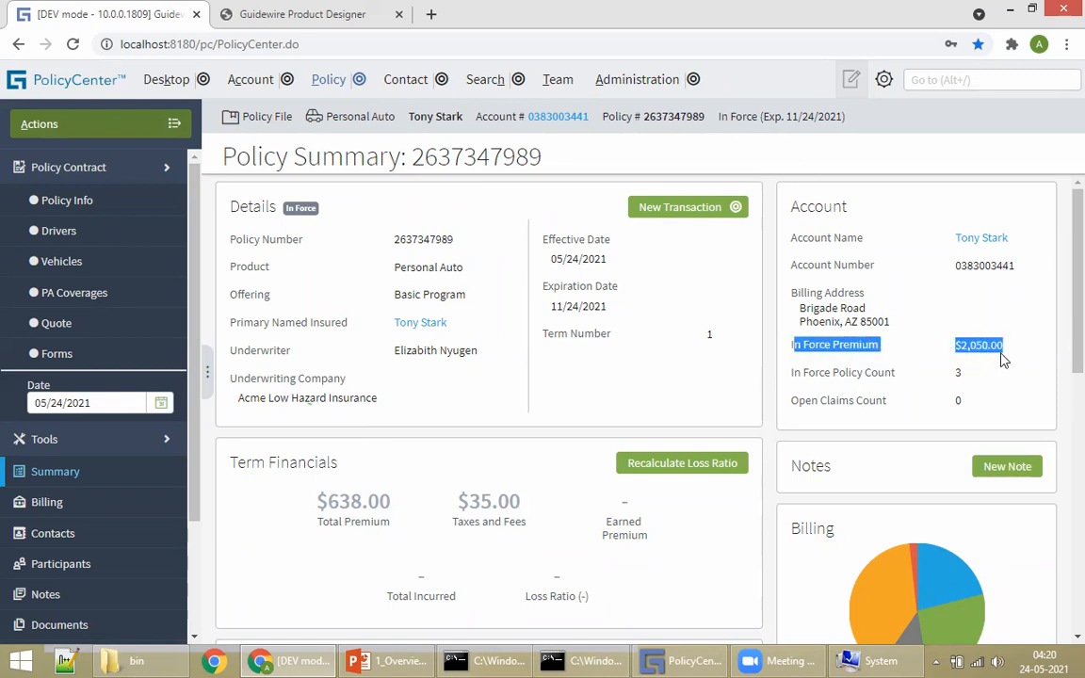
left_click(567, 339)
Step: Start an Issue Policy transaction from the policy's Actions menu
scroll(565, 414, "down", 5)
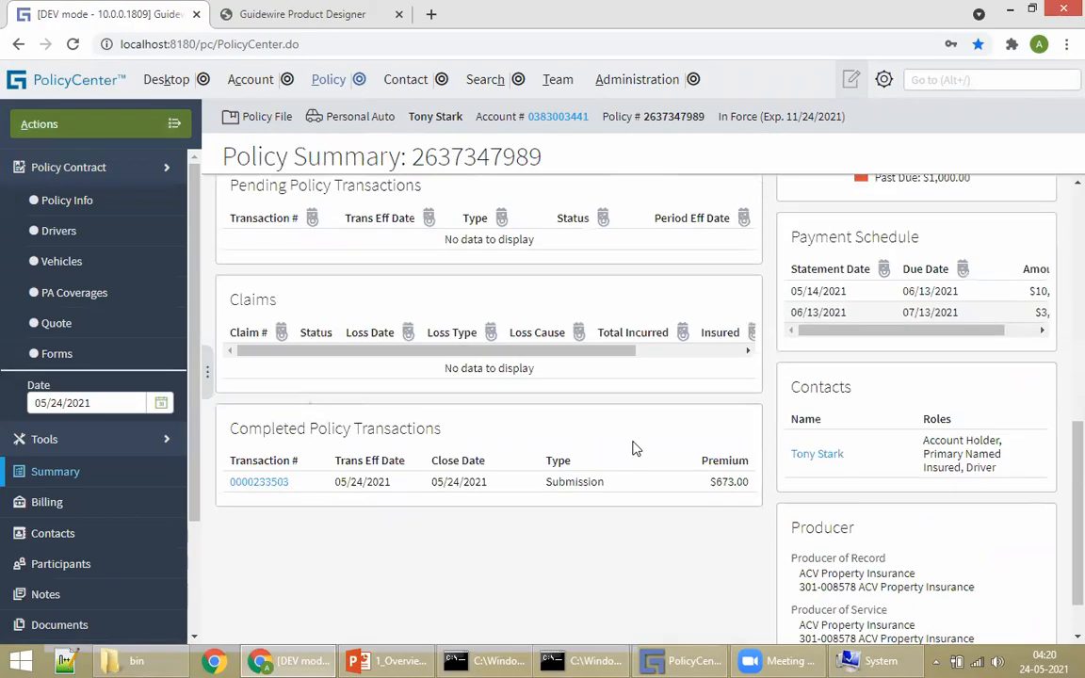
scroll(573, 471, "up", 5)
left_click(162, 126)
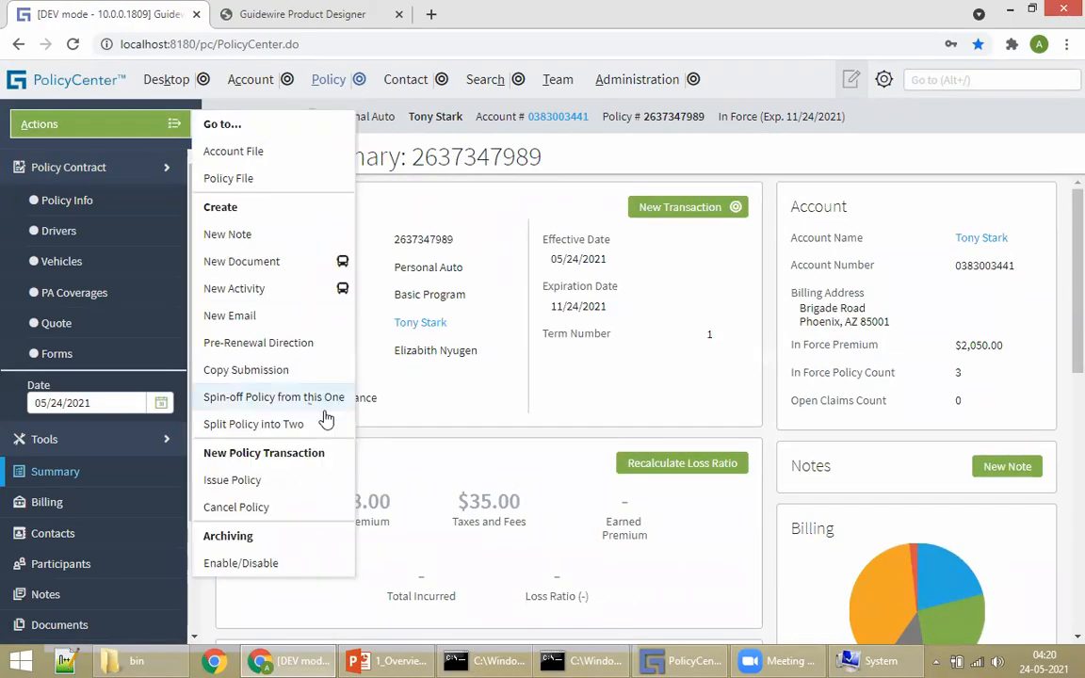
left_click(271, 487)
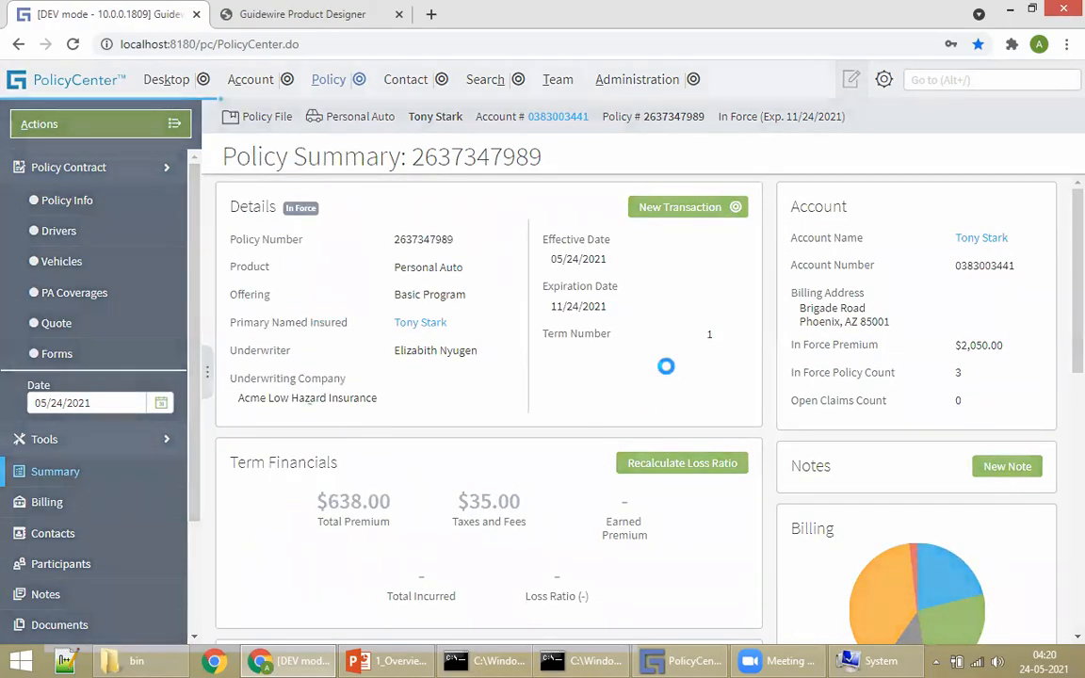
Step: Quote and issue the policy, confirm, and view the issued policy's summary
left_click(837, 161)
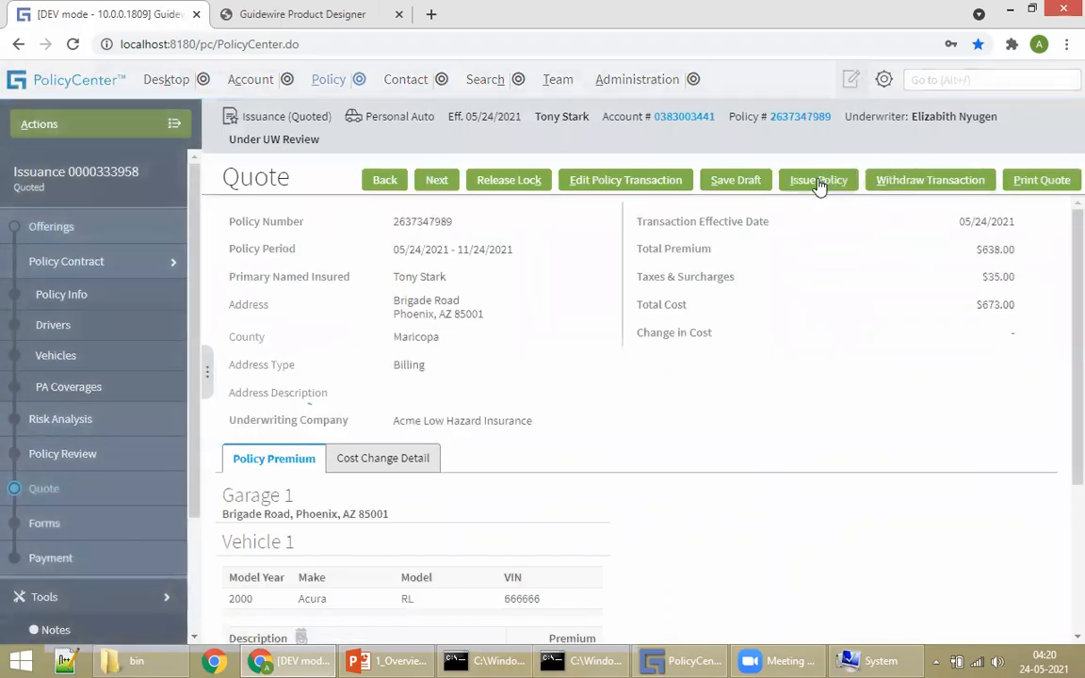
left_click(819, 181)
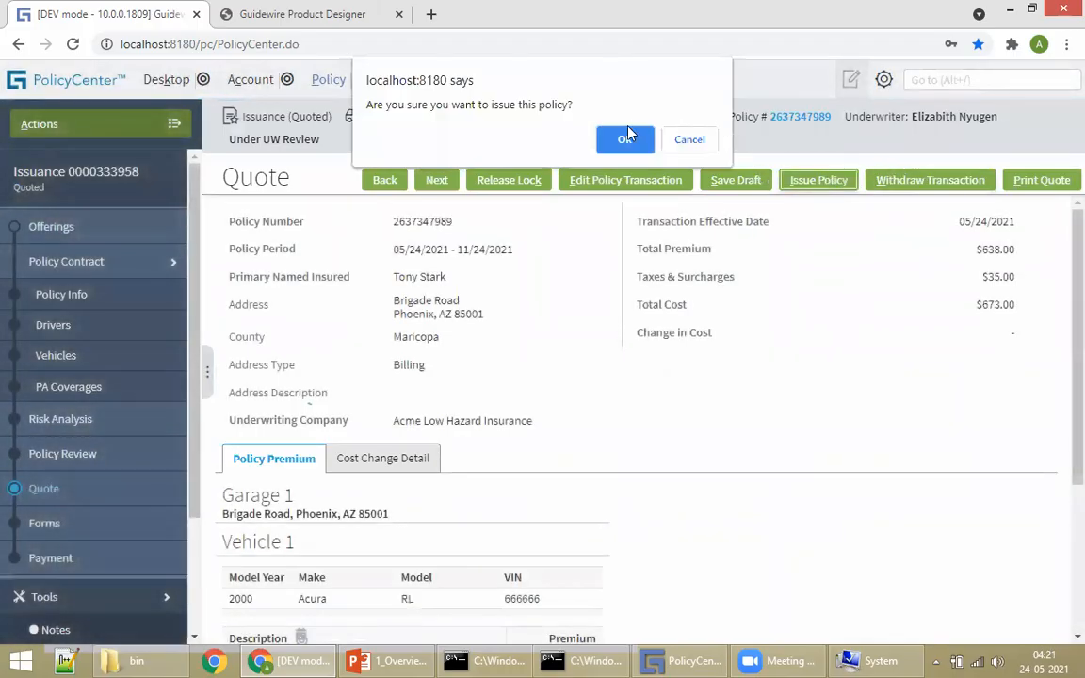
key("Return")
left_click(444, 250)
Step: Review post-issuance actions and the policy number, then bring back the PowerPoint deck
left_click(171, 125)
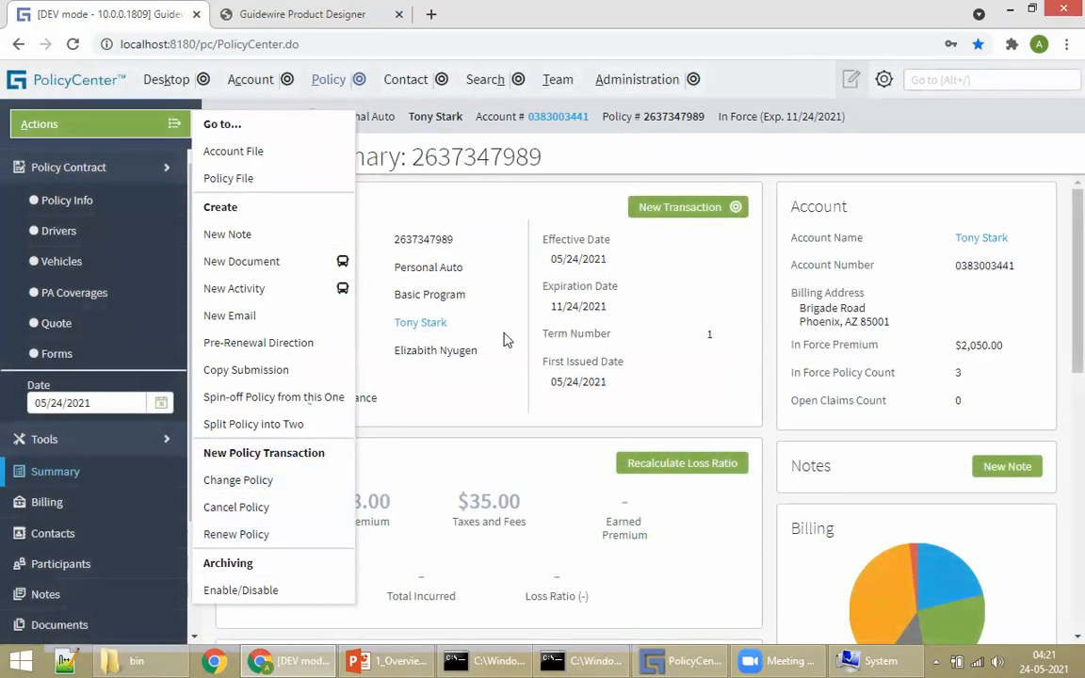
left_click(705, 305)
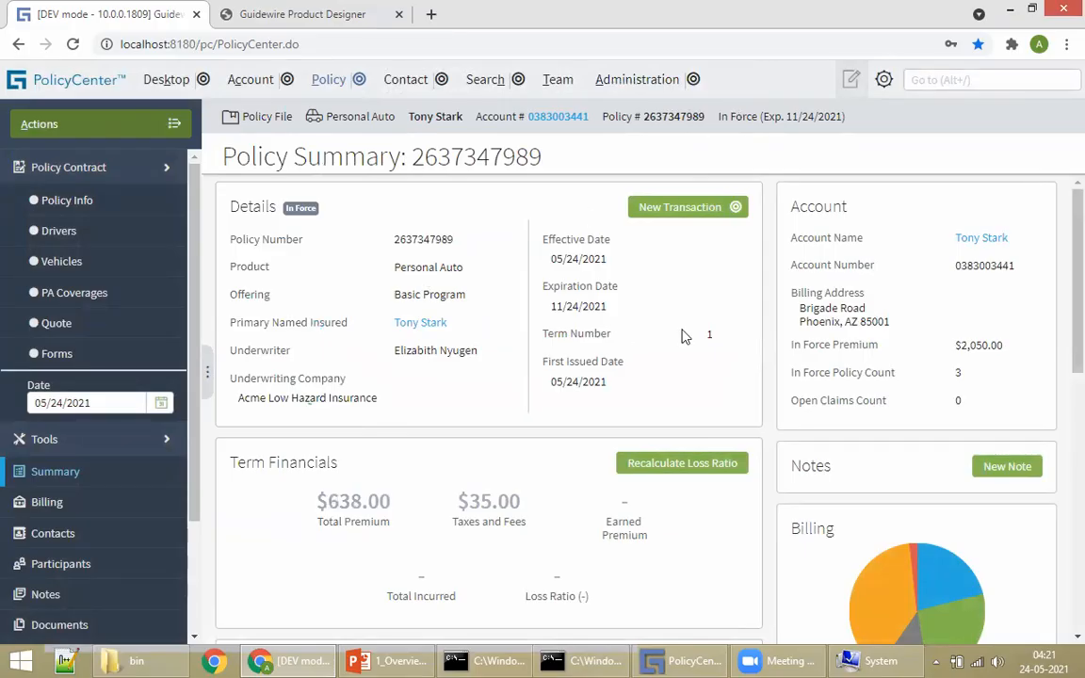
left_click_drag(554, 162, 410, 158)
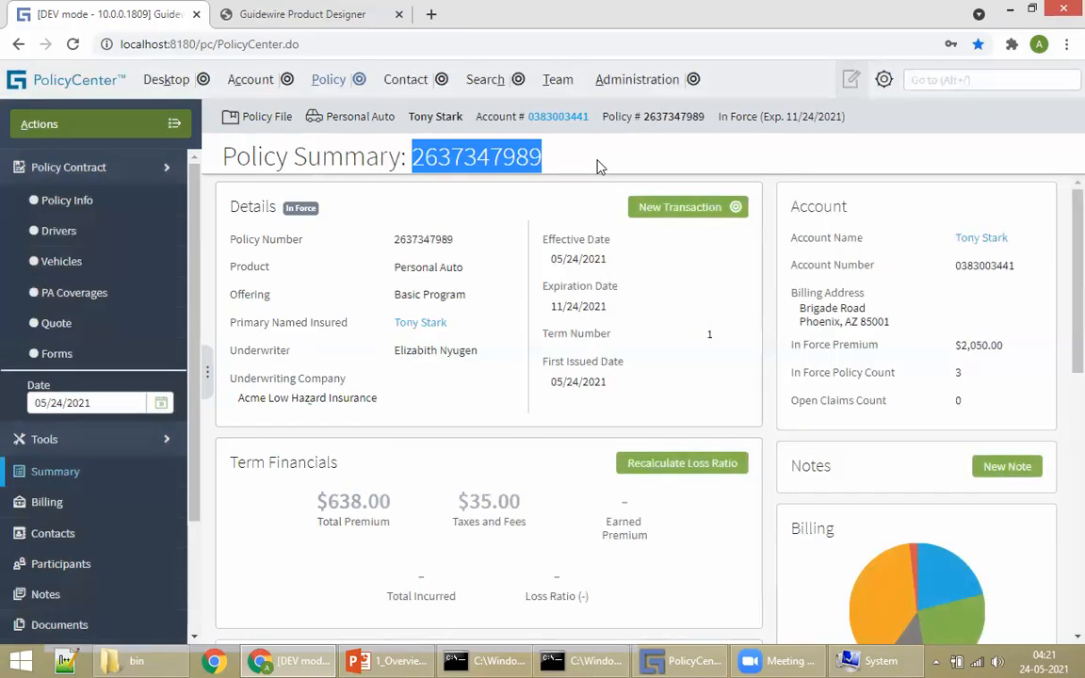
left_click(602, 174)
scroll(794, 331, "down", 4)
scroll(794, 332, "down", 2)
scroll(702, 394, "up", 6)
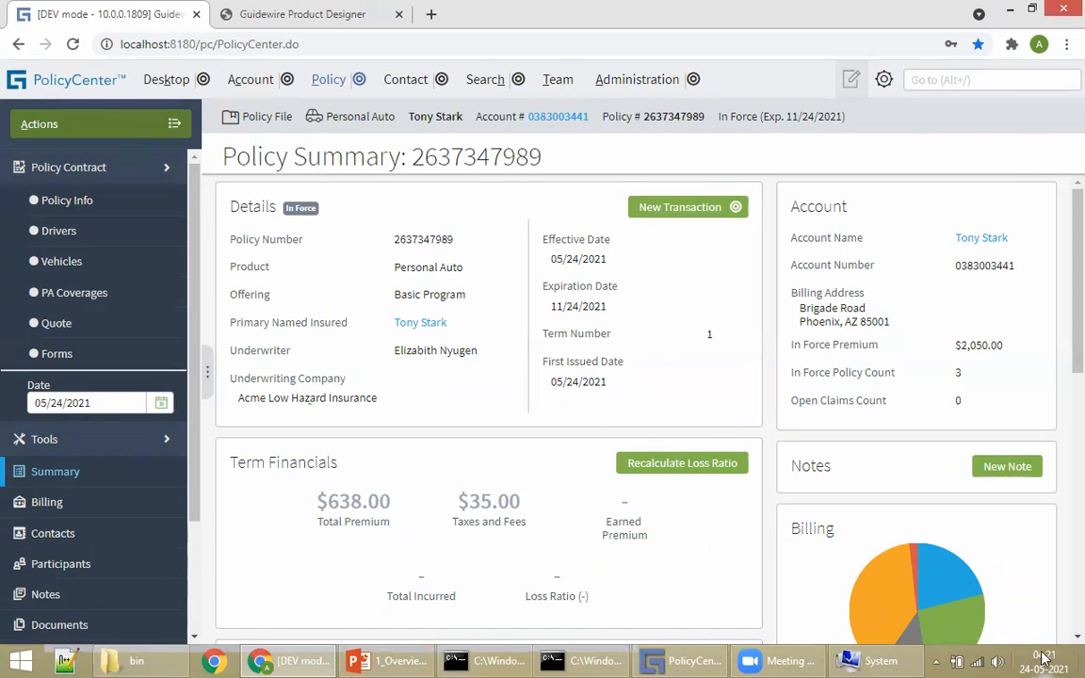
mouse_move(1043, 656)
left_click(405, 657)
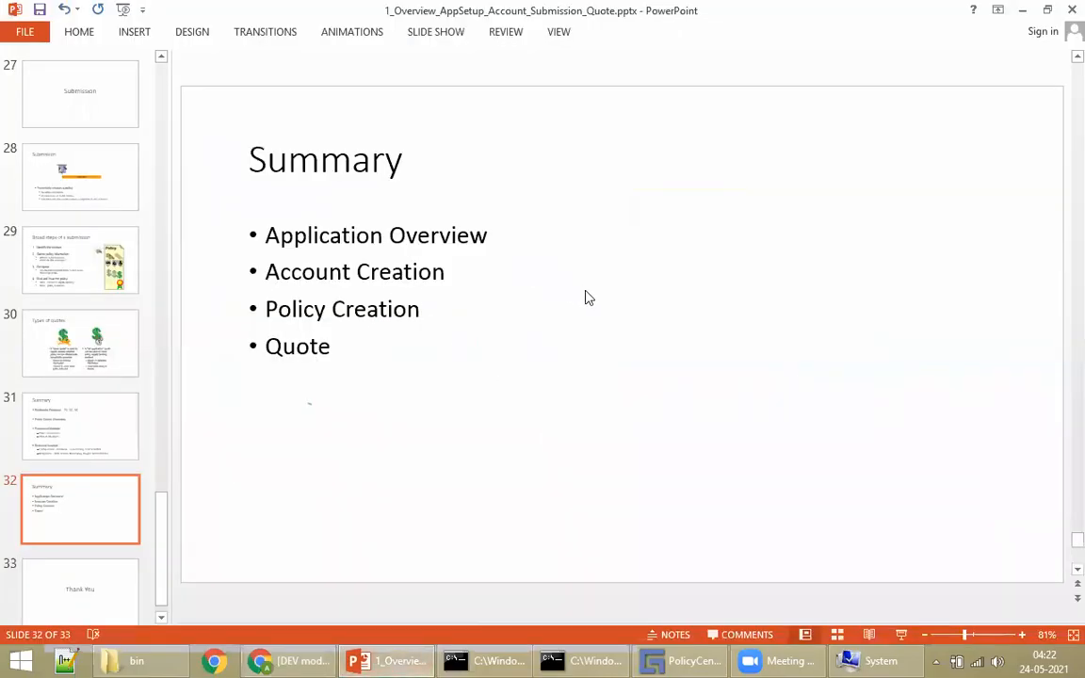
Step: Look over slide 32, Summary, then return to the issued policy in PolicyCenter
scroll(605, 279, "down", 1)
scroll(685, 375, "up", 1)
left_click(292, 659)
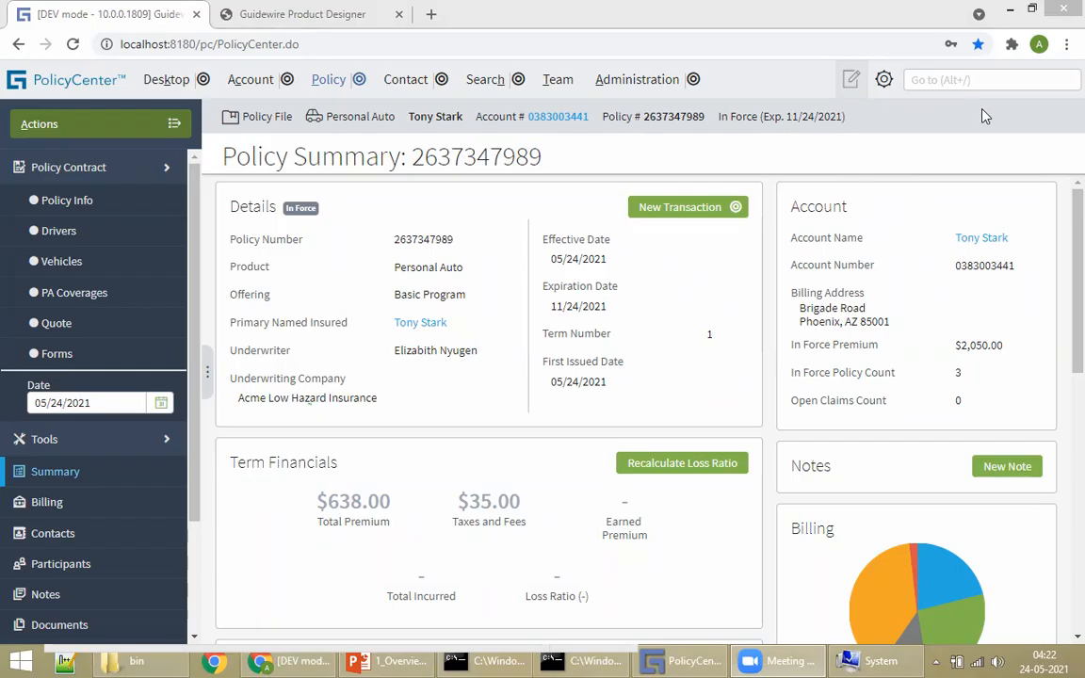
left_click(689, 318)
left_click(742, 119)
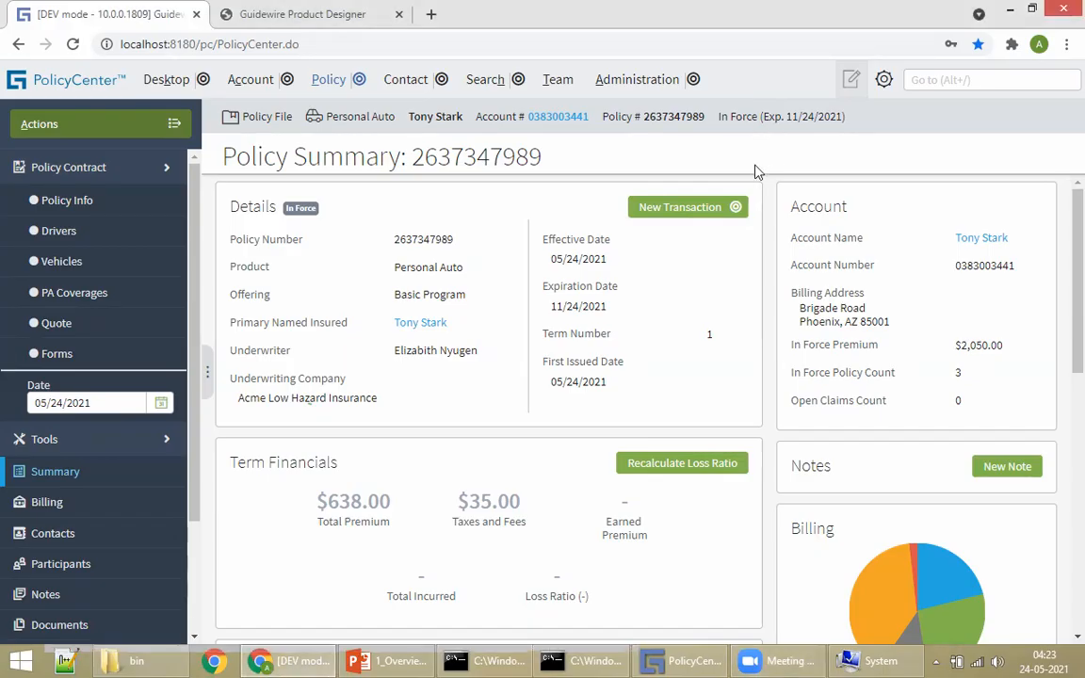
scroll(723, 288, "down", 3)
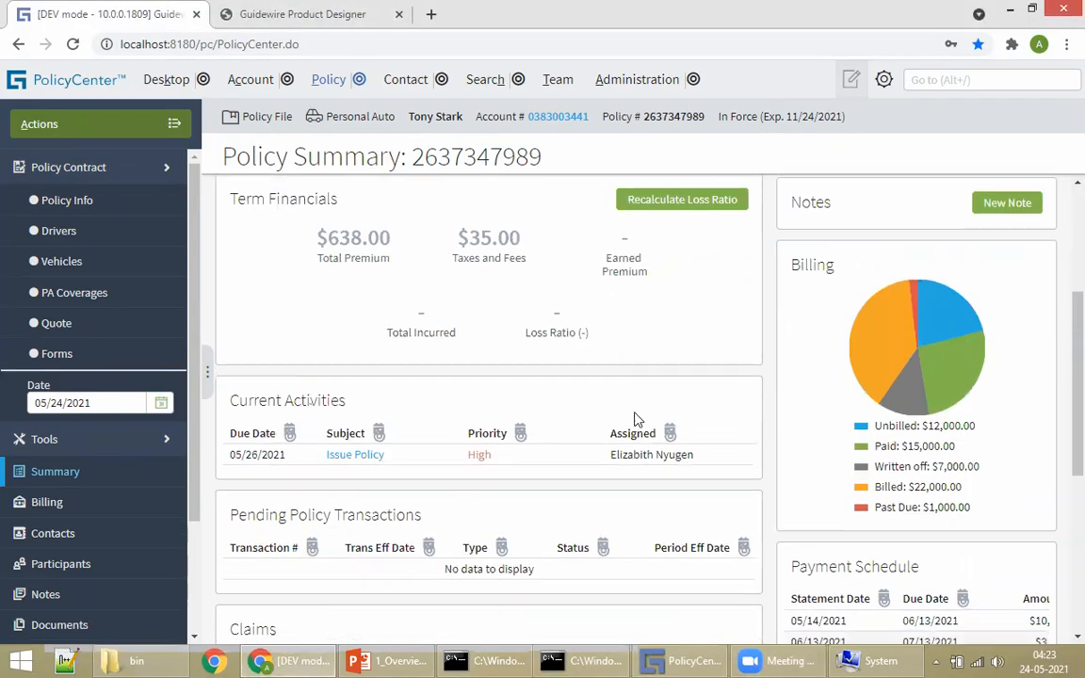
Step: Show the Change, Cancel and Renew Policy actions for the issued policy, then close the menu
scroll(710, 368, "down", 3)
scroll(700, 319, "up", 5)
scroll(700, 310, "up", 2)
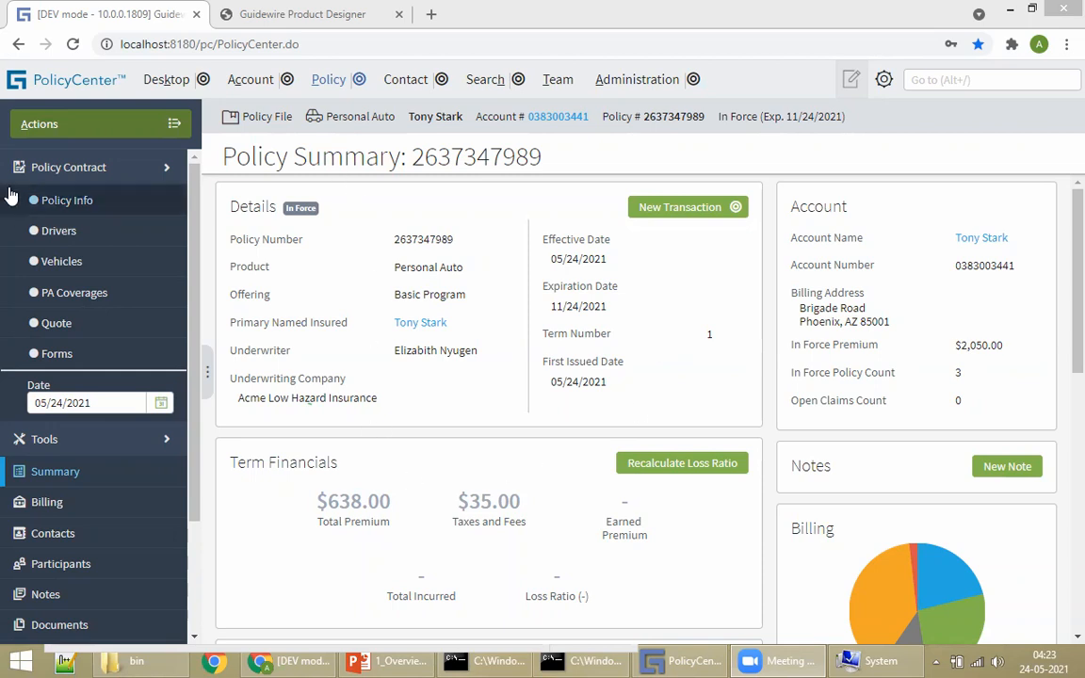
left_click(152, 132)
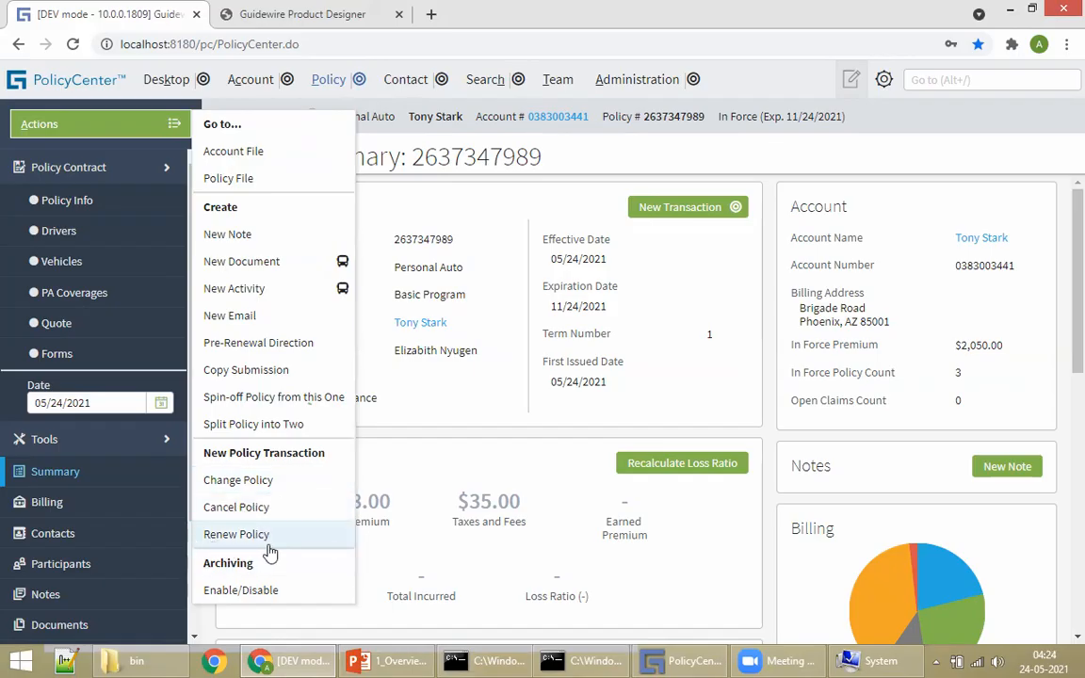
left_click(714, 363)
Step: In Studio, find and open database-config.xml by file name
left_click(693, 658)
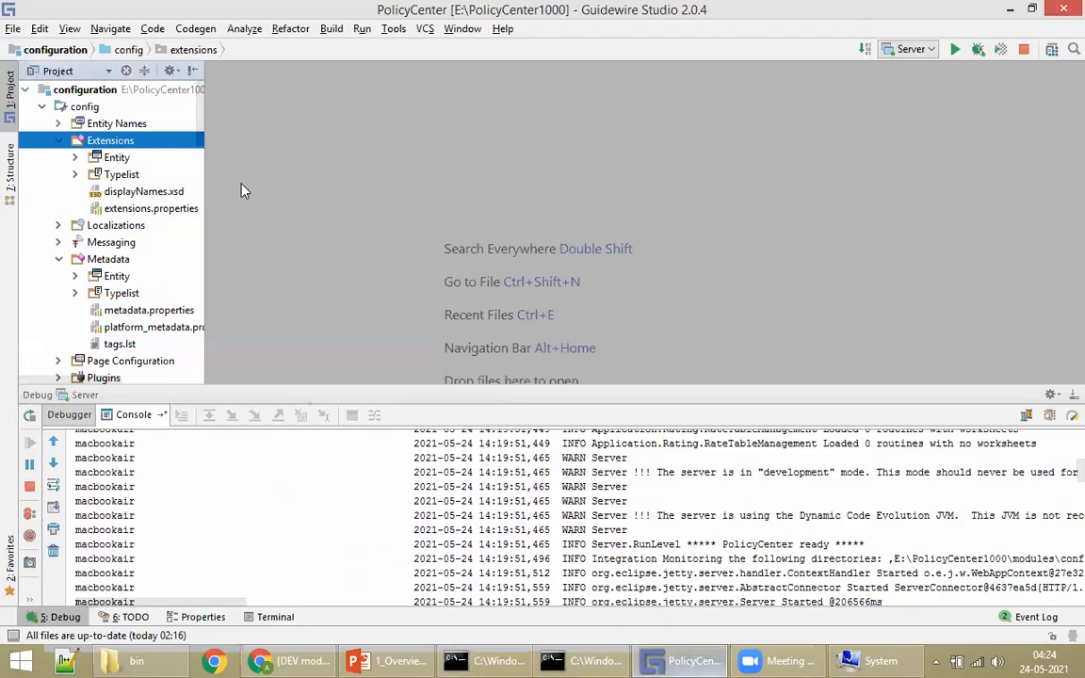
left_click(76, 158)
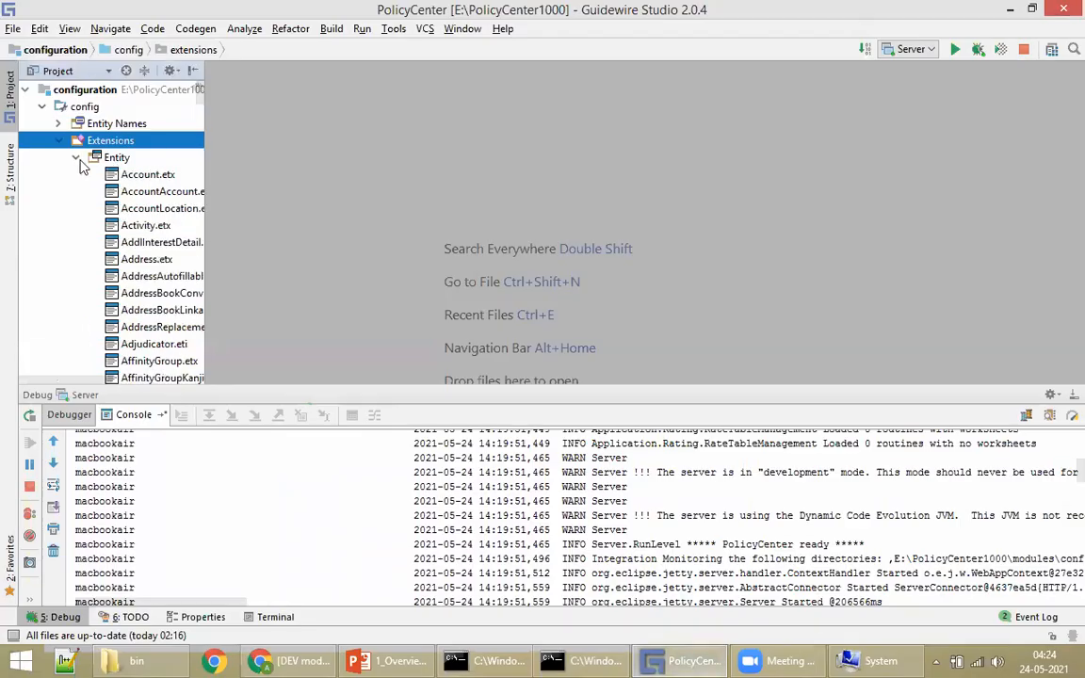
left_click(76, 157)
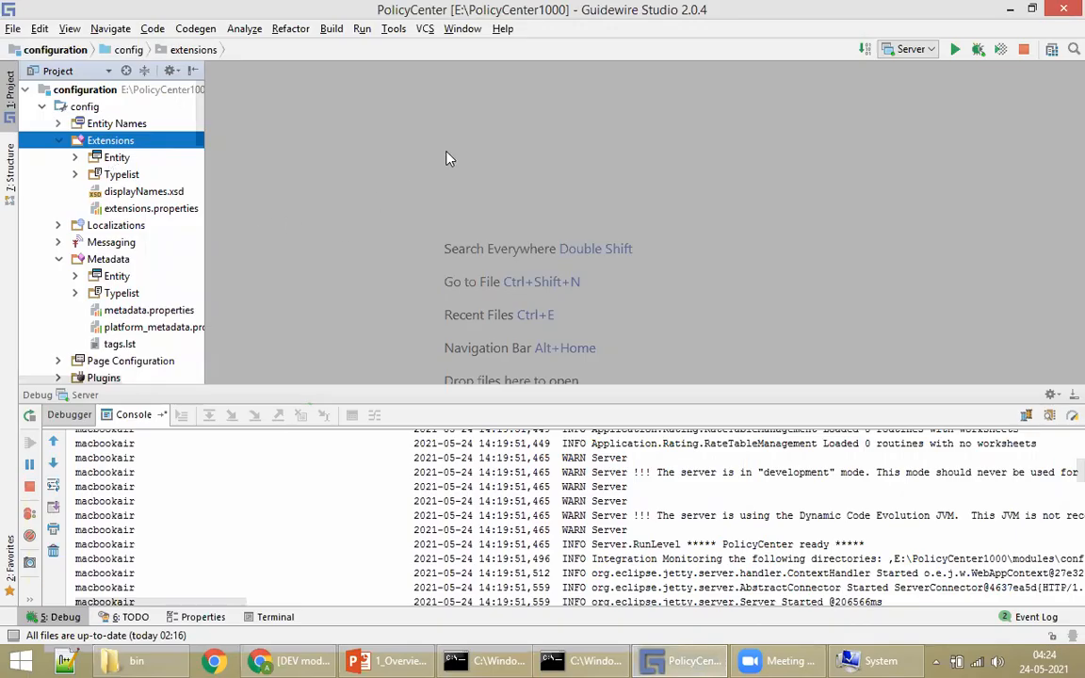
key("ctrl+shift+n")
type("databa")
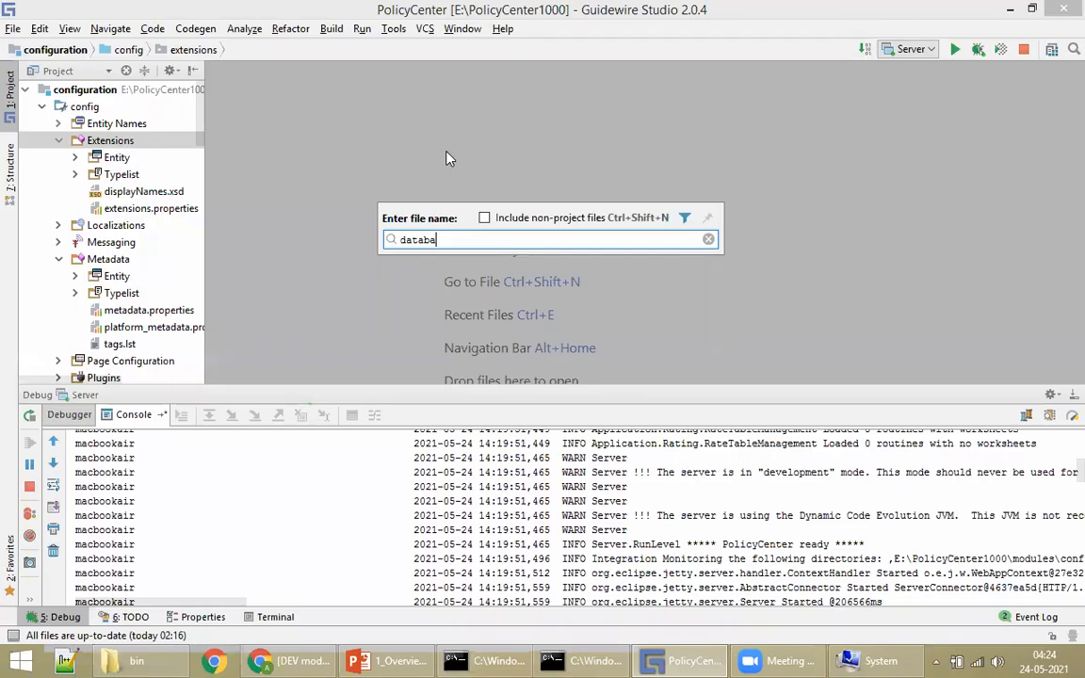
key("Return")
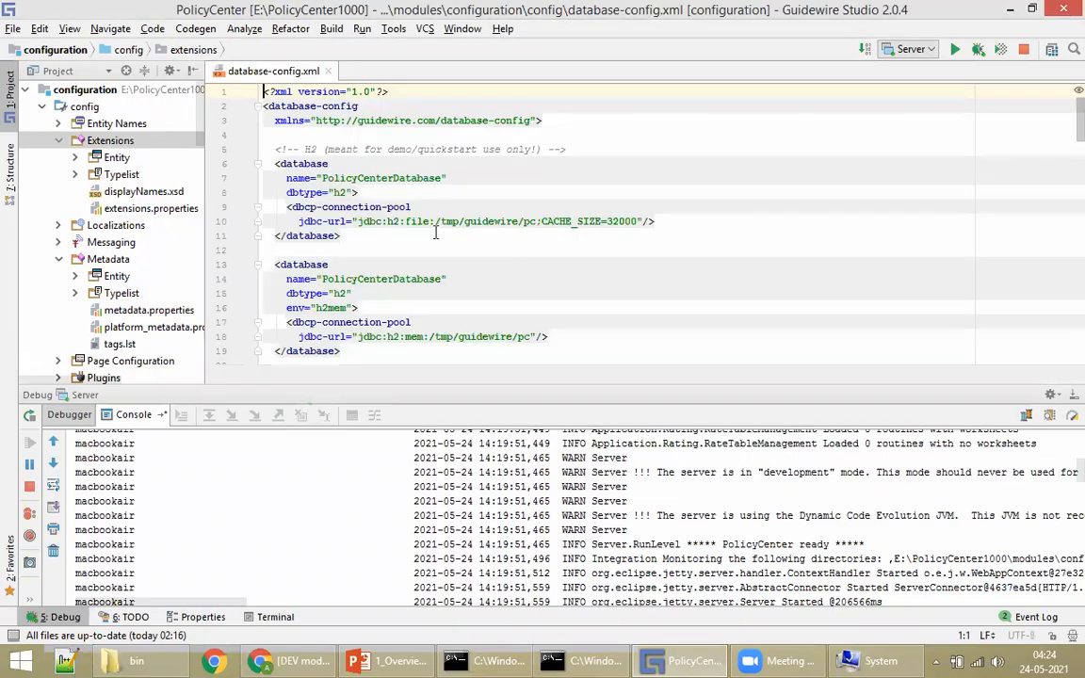
Step: Point out the H2 jdbc-url, dbtype h2, and commented Oracle and SQL Server blocks
left_click(317, 222)
scroll(320, 189, "down", 1)
left_click(341, 149)
double_click(339, 149)
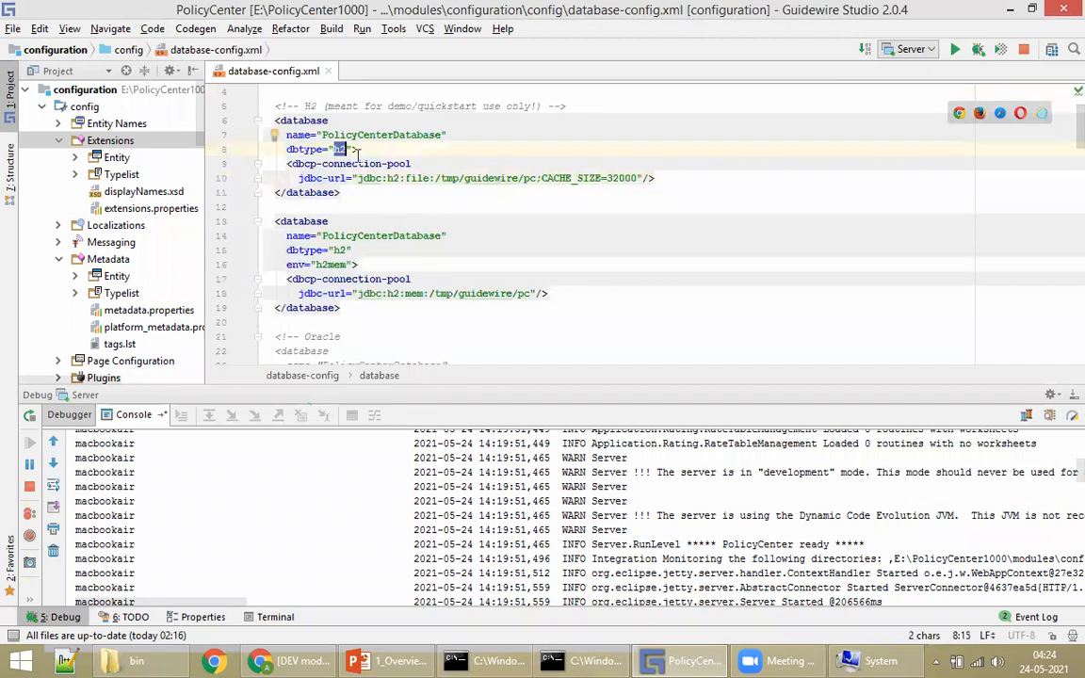
scroll(422, 225, "down", 1)
scroll(420, 234, "down", 2)
left_click(317, 207)
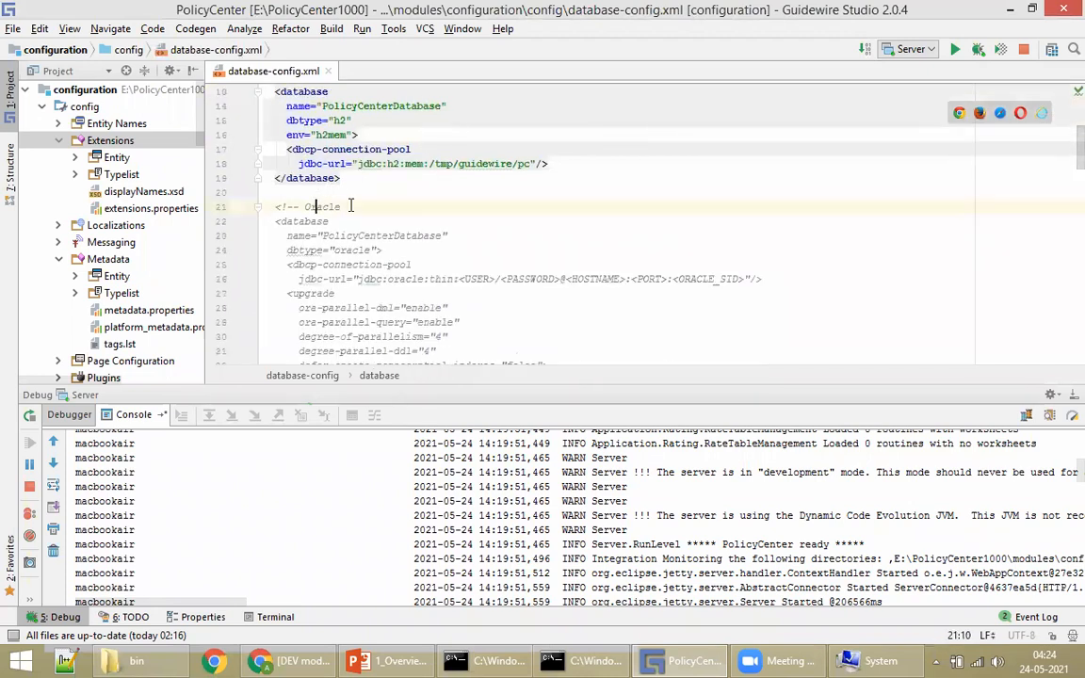
scroll(439, 214, "down", 7)
scroll(370, 265, "down", 6)
left_click(305, 167)
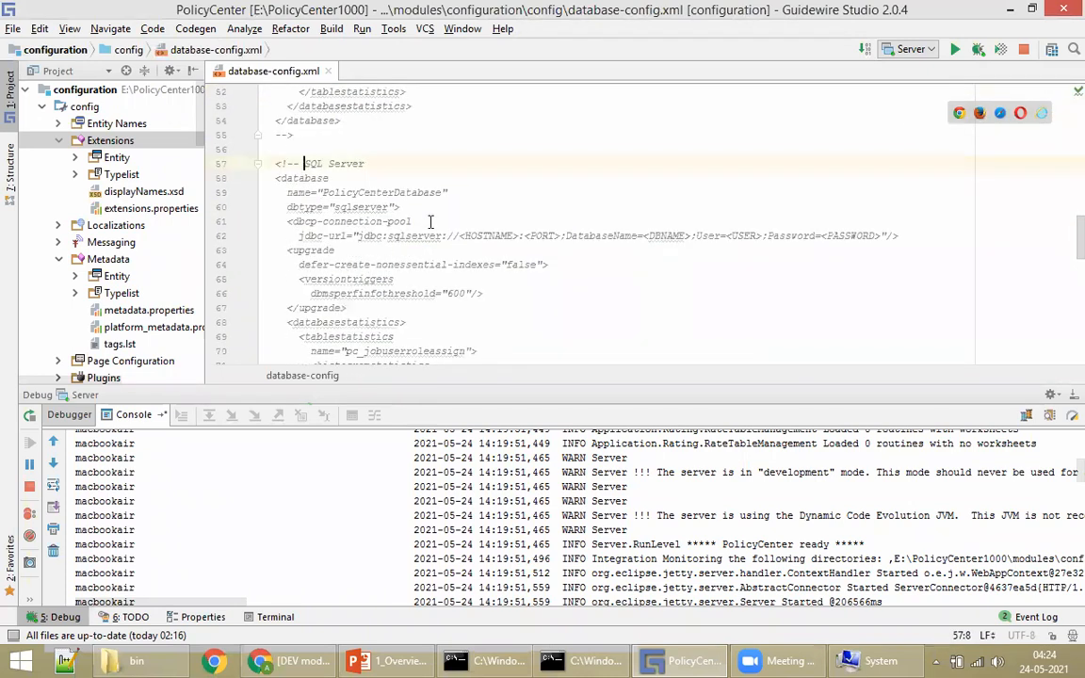
Step: Mark the first H2 database block, then close database-config.xml
scroll(446, 186, "up", 6)
scroll(446, 186, "up", 11)
left_click(447, 234)
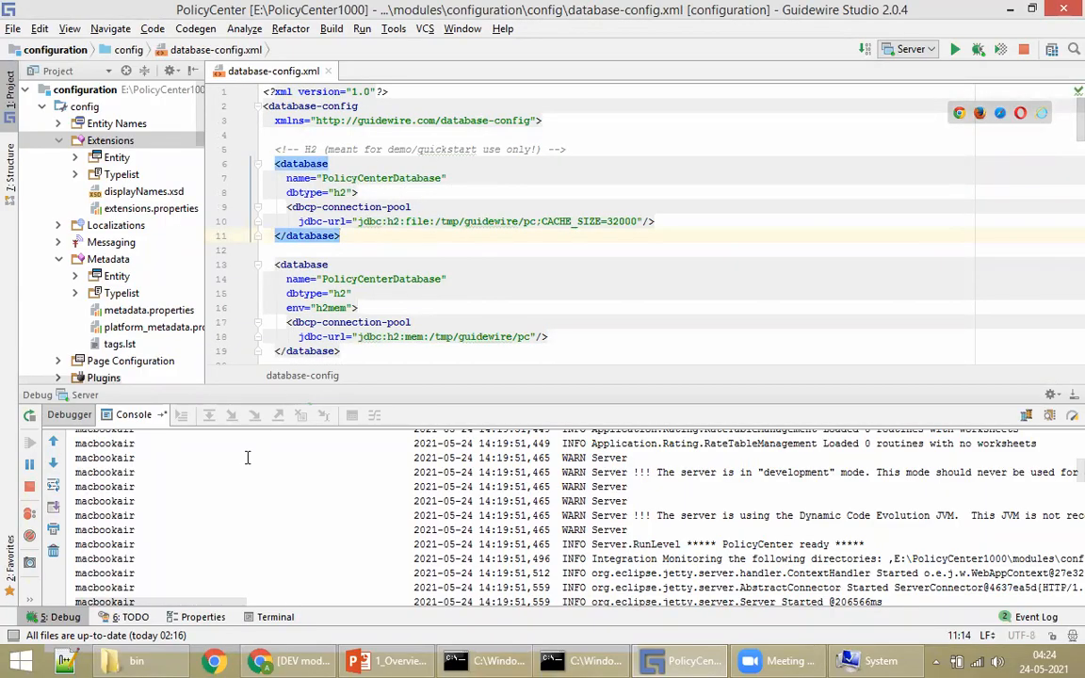
scroll(657, 264, "down", 4)
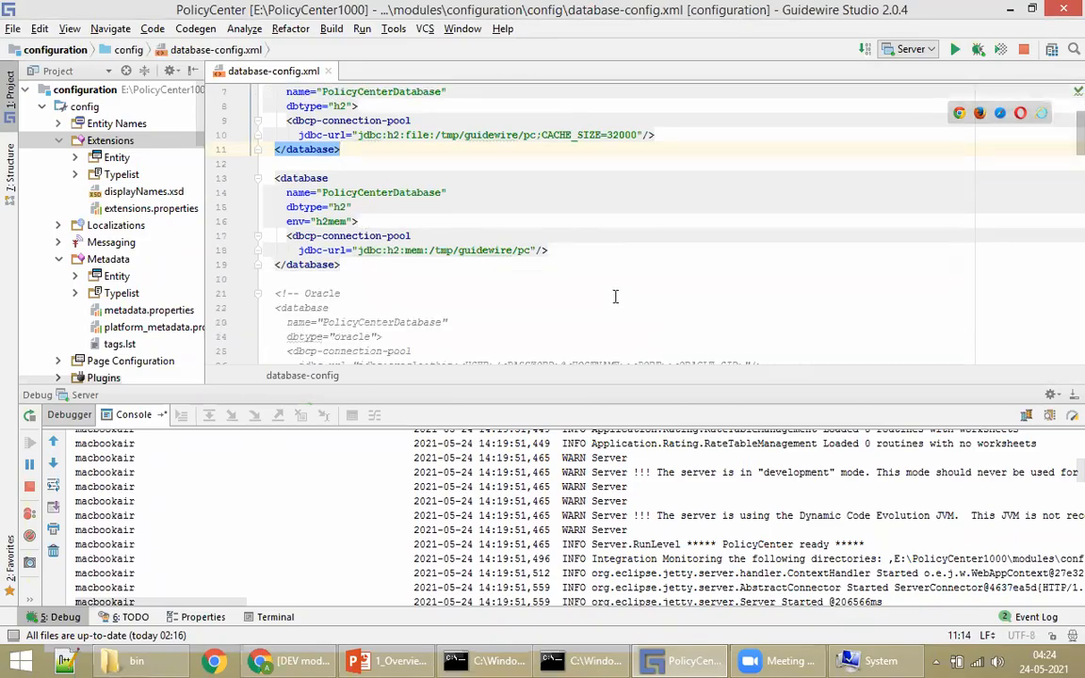
scroll(658, 263, "up", 4)
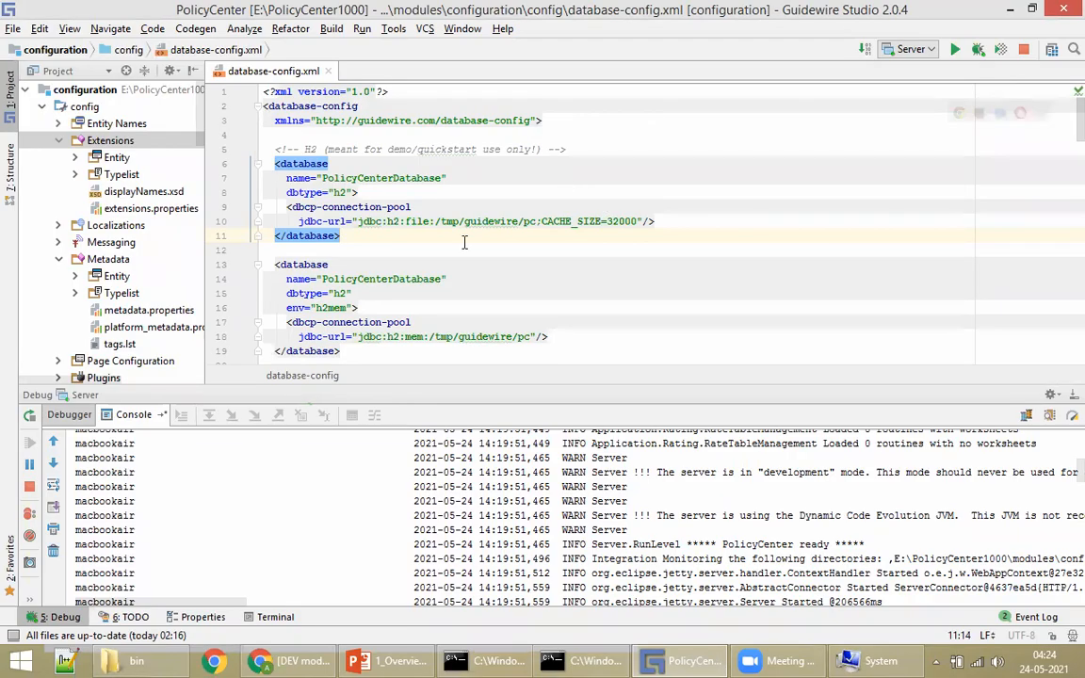
middle_click(254, 69)
Step: Collapse the Extensions and config folders, then switch to the PowerPoint Summary slide
left_click(58, 141)
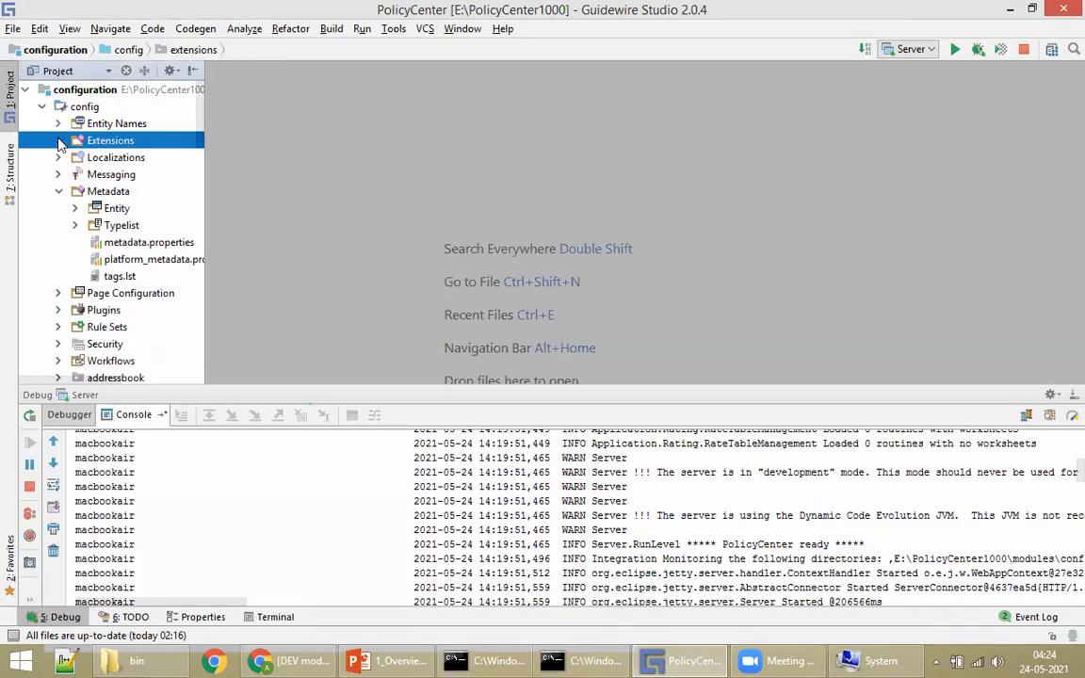
left_click(57, 196)
left_click(41, 106)
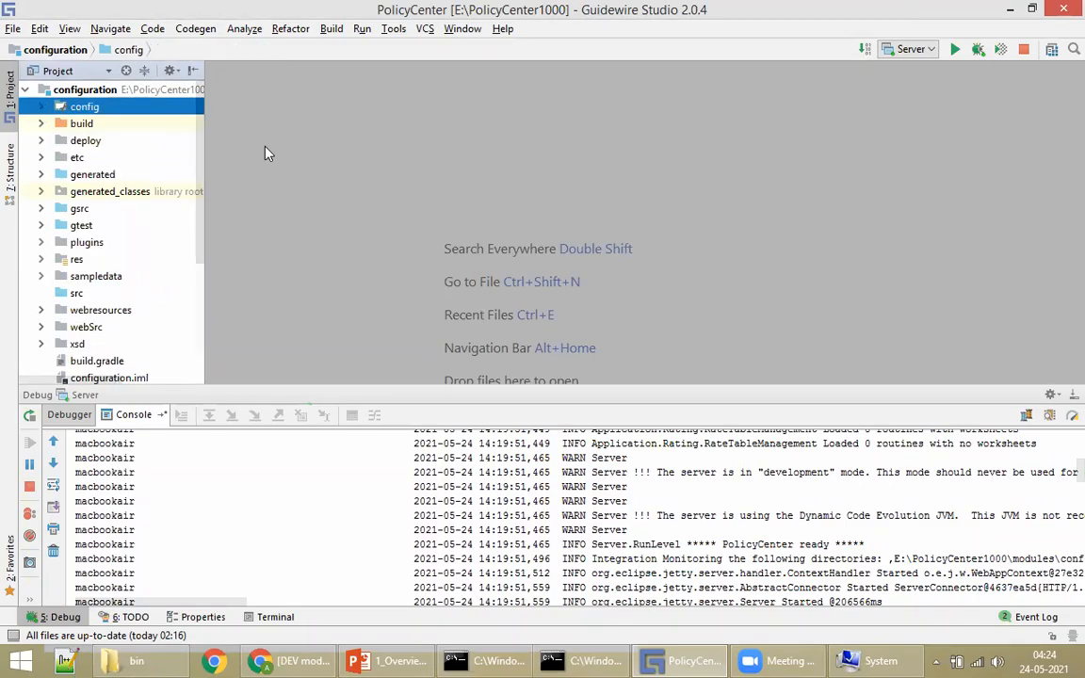
left_click(384, 660)
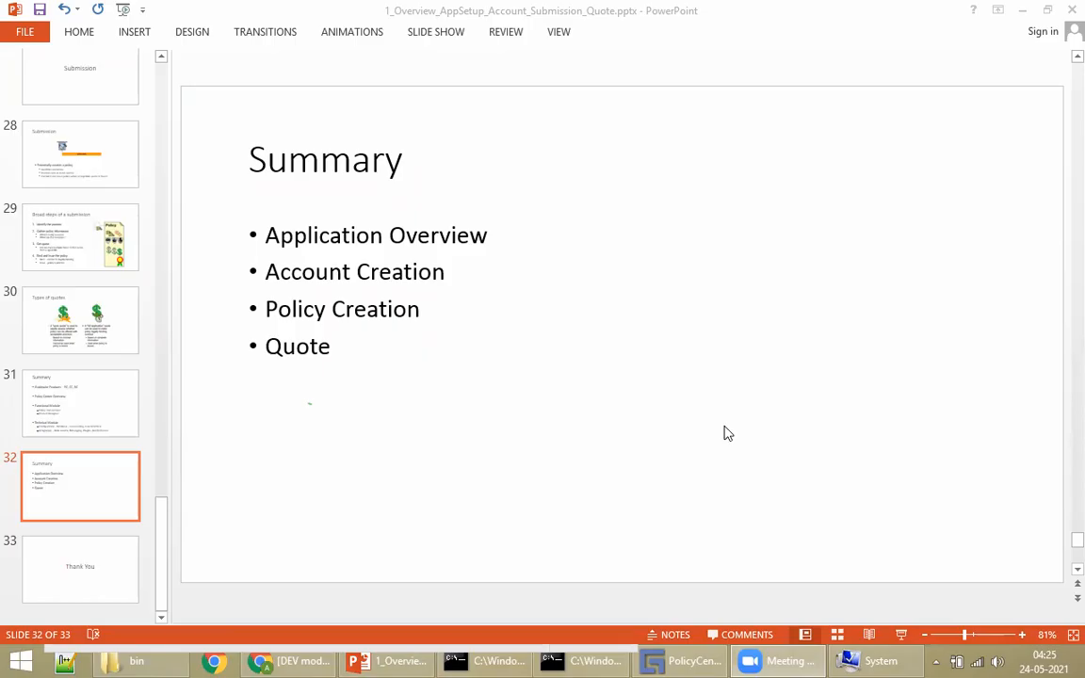
Step: Switch from the PowerPoint Summary slide back to PolicyCenter Studio
left_click(679, 660)
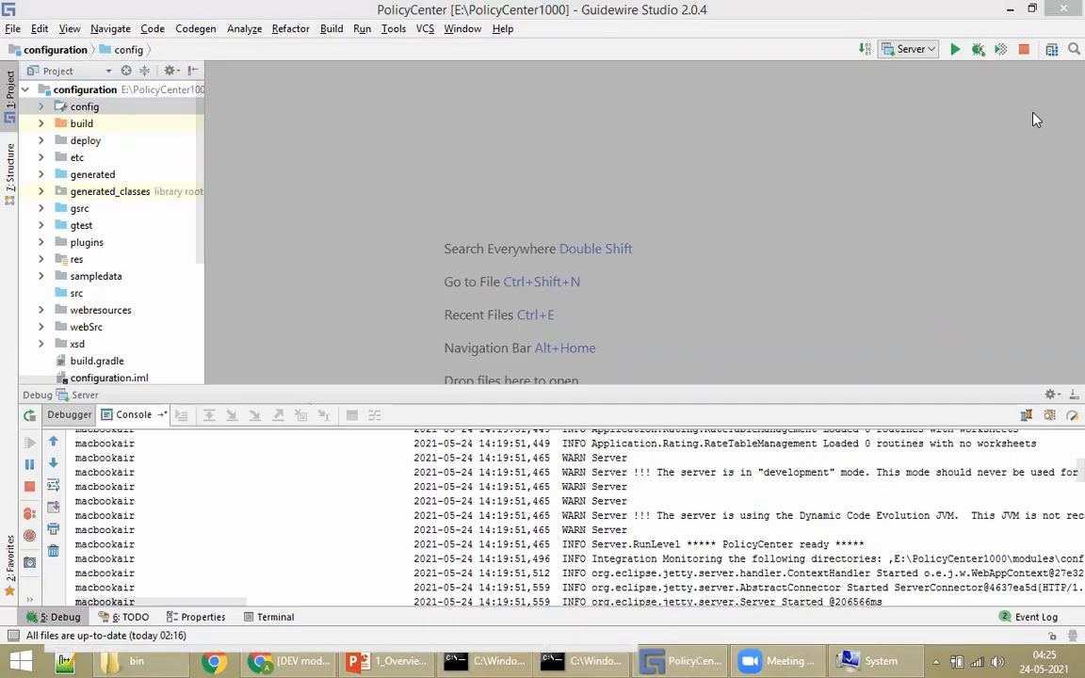
Step: Narrow the Project panel, enlarge the server console, and scroll to its latest rule and profiler logs
left_click(749, 229)
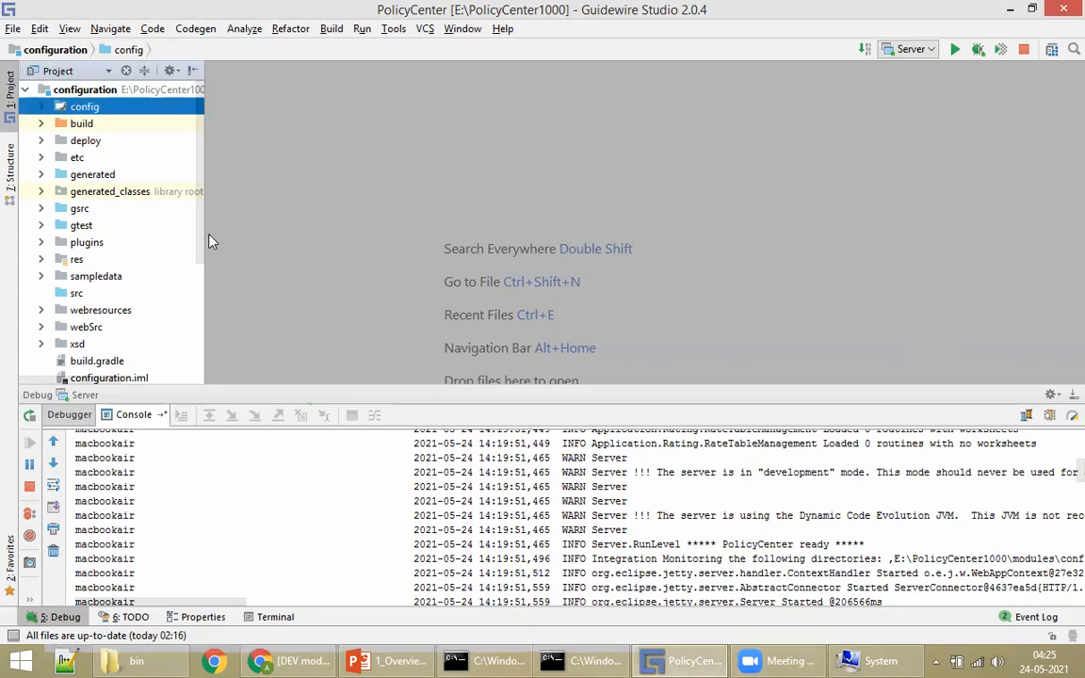
left_click_drag(206, 236, 180, 234)
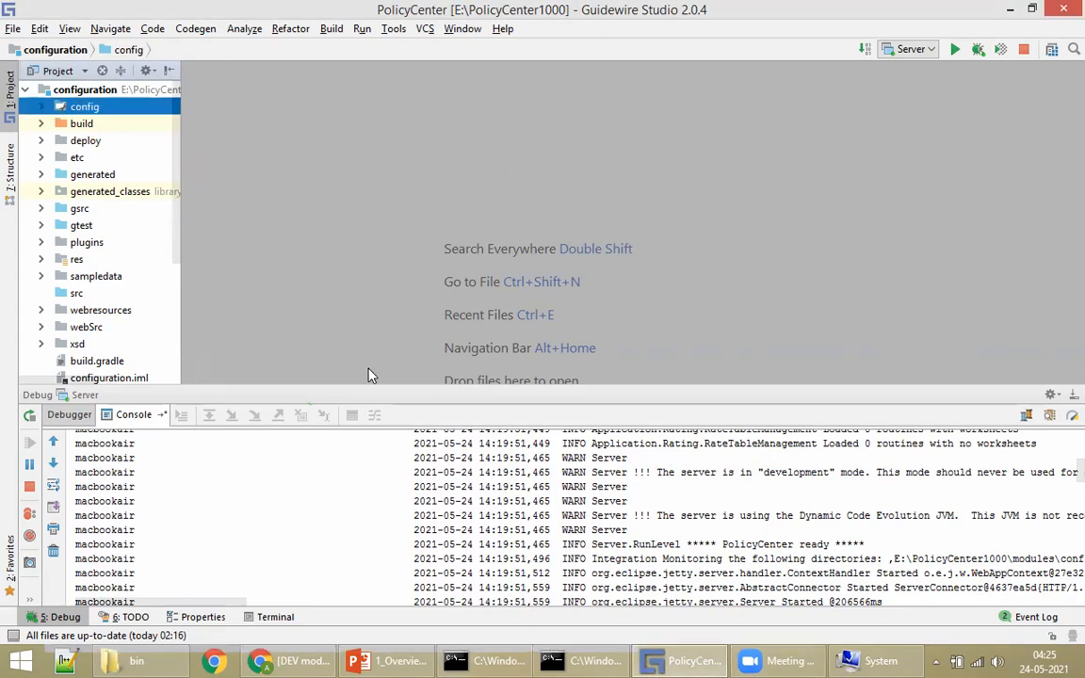
left_click_drag(348, 384, 351, 363)
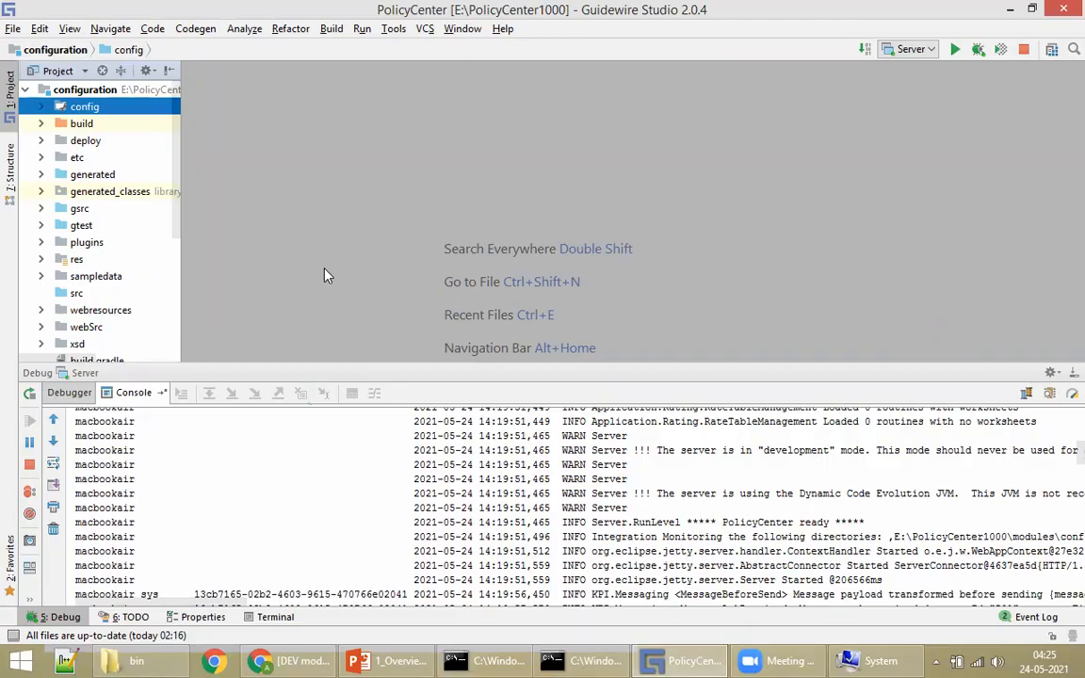
scroll(549, 483, "down", 5)
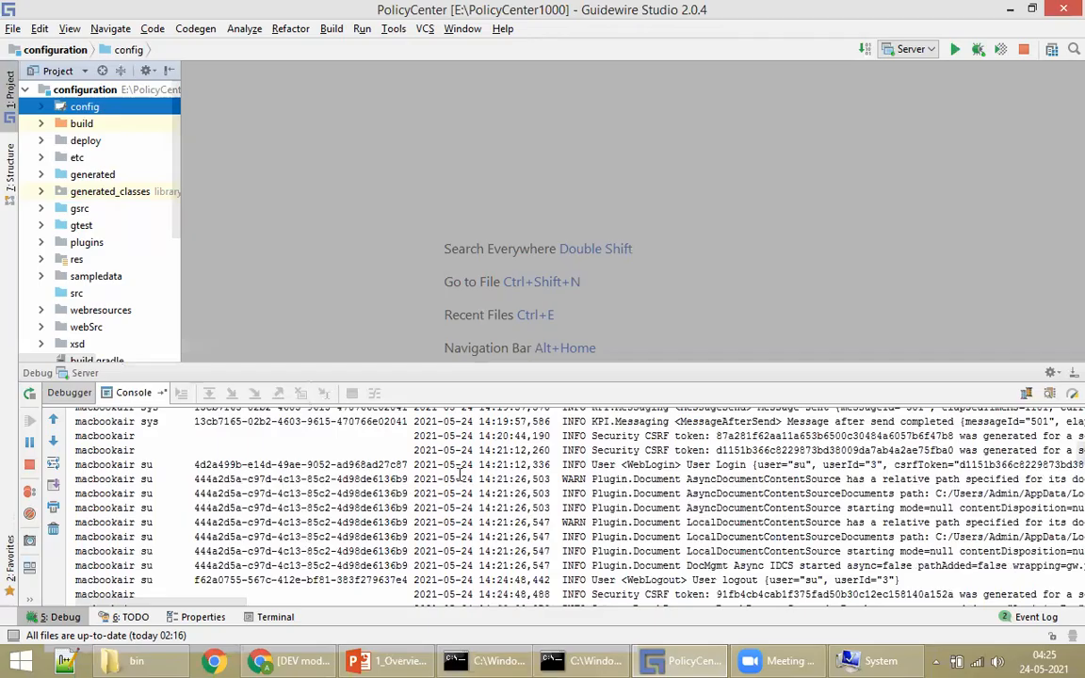
scroll(612, 499, "down", 5)
scroll(589, 505, "down", 15)
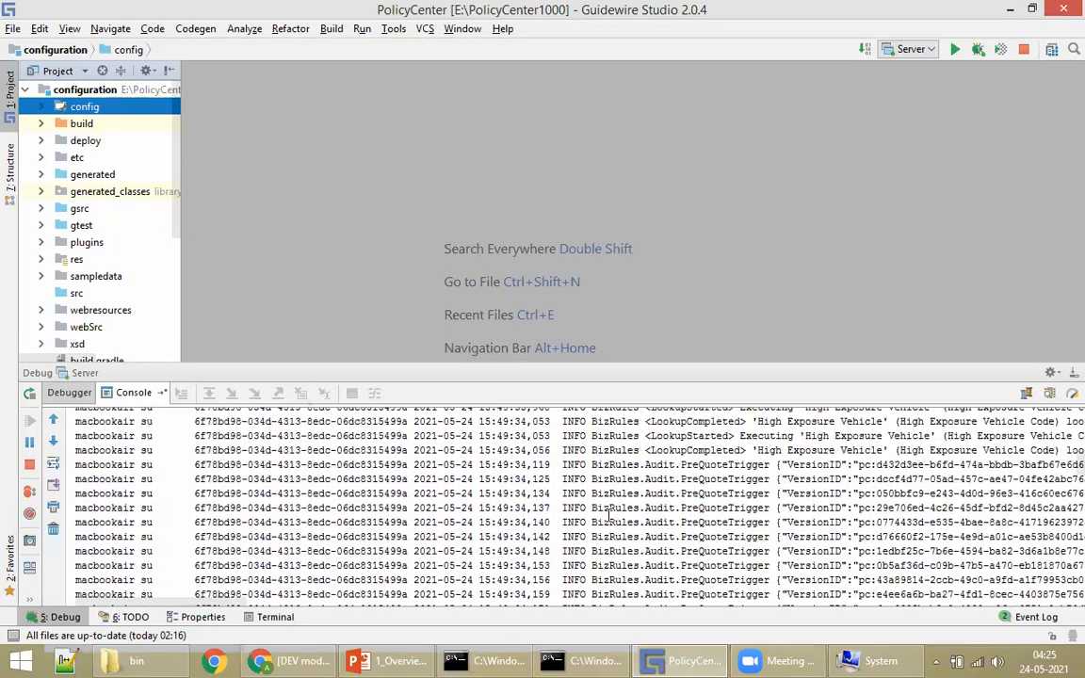
scroll(610, 516, "down", 15)
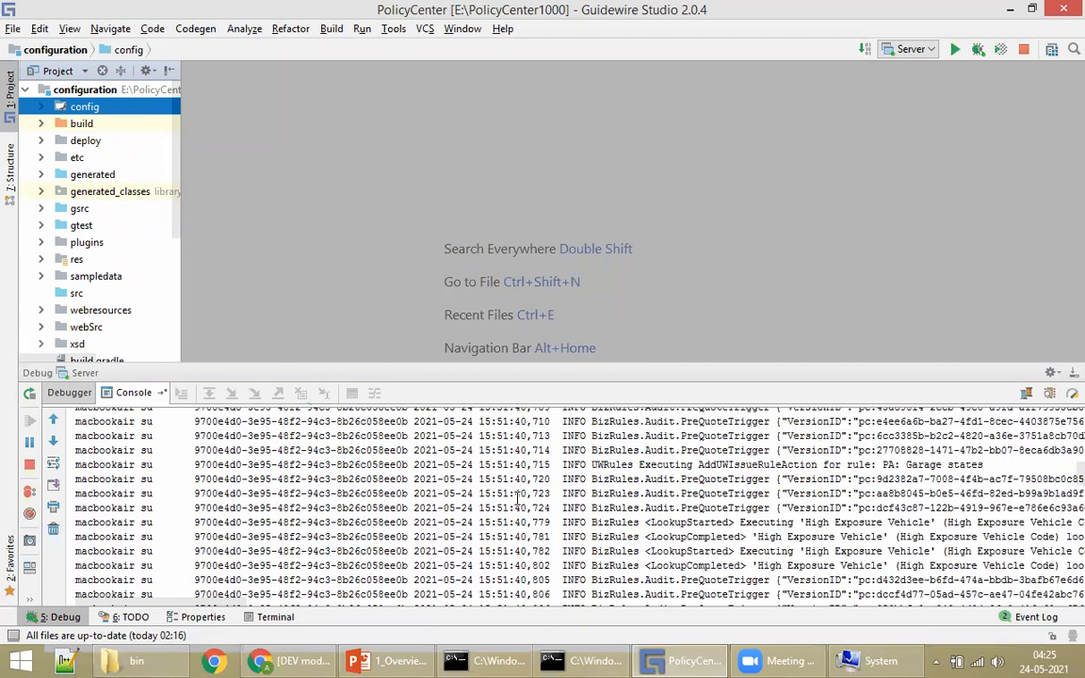
Step: View the productdesigner bin folder, then return to the issued policy summary and open its Actions menu
left_click(156, 659)
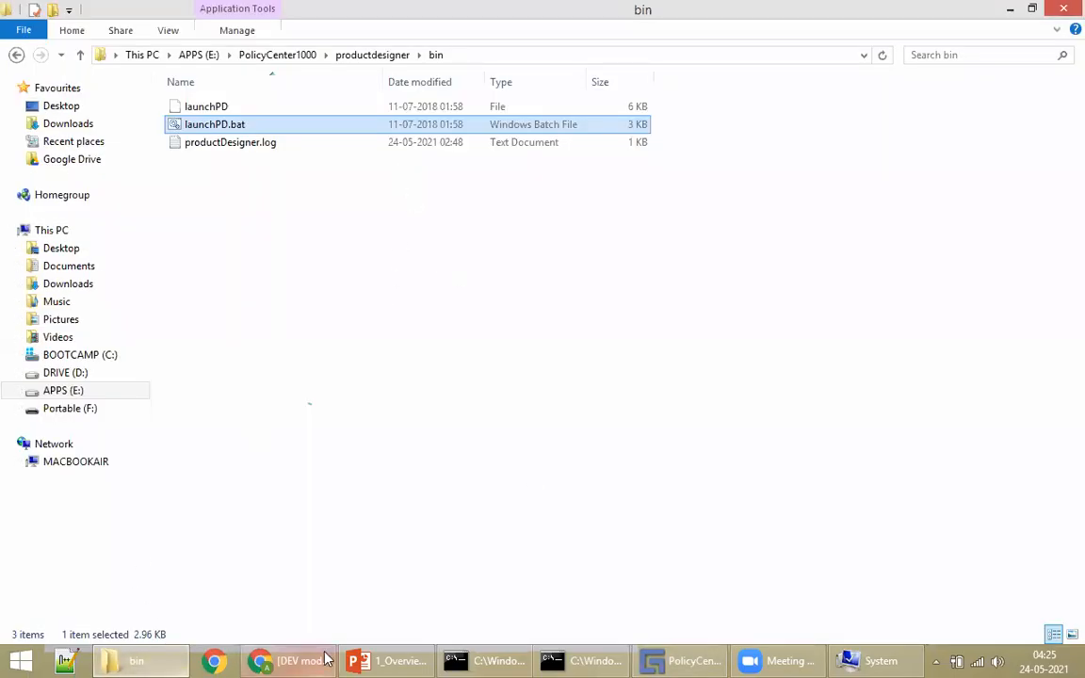
left_click(283, 660)
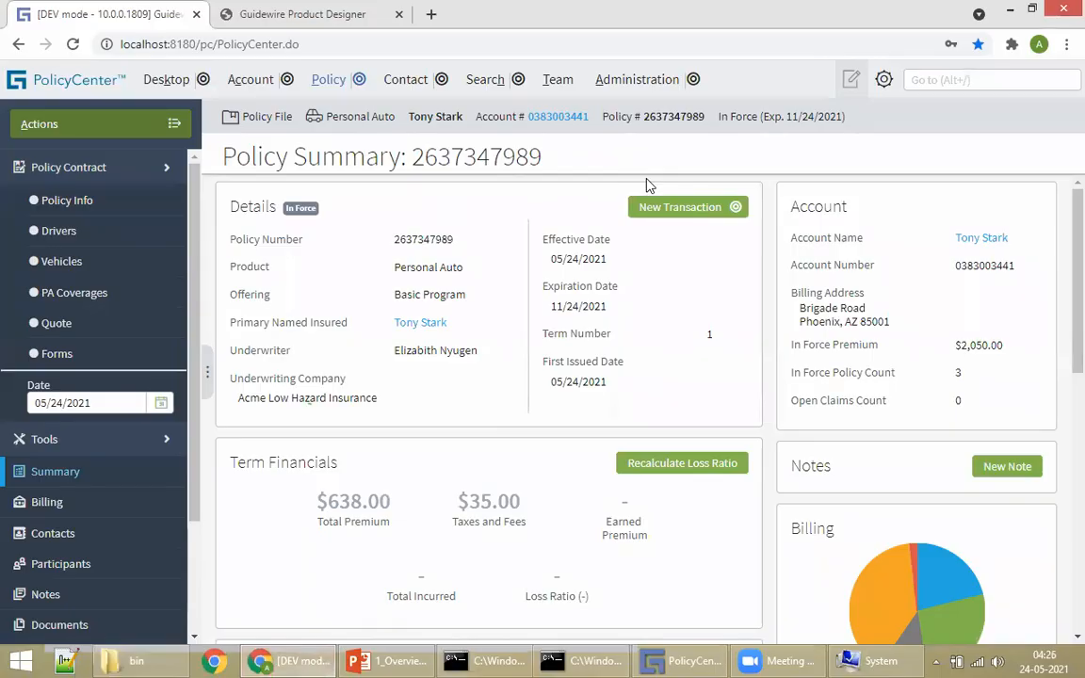
left_click(109, 122)
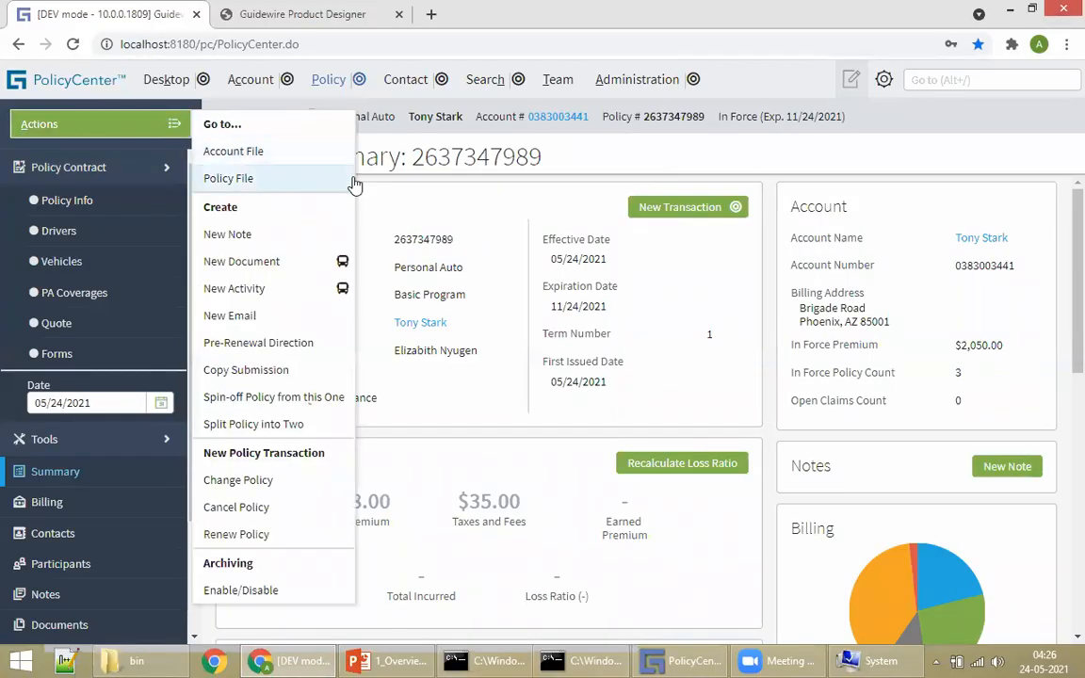
left_click(677, 659)
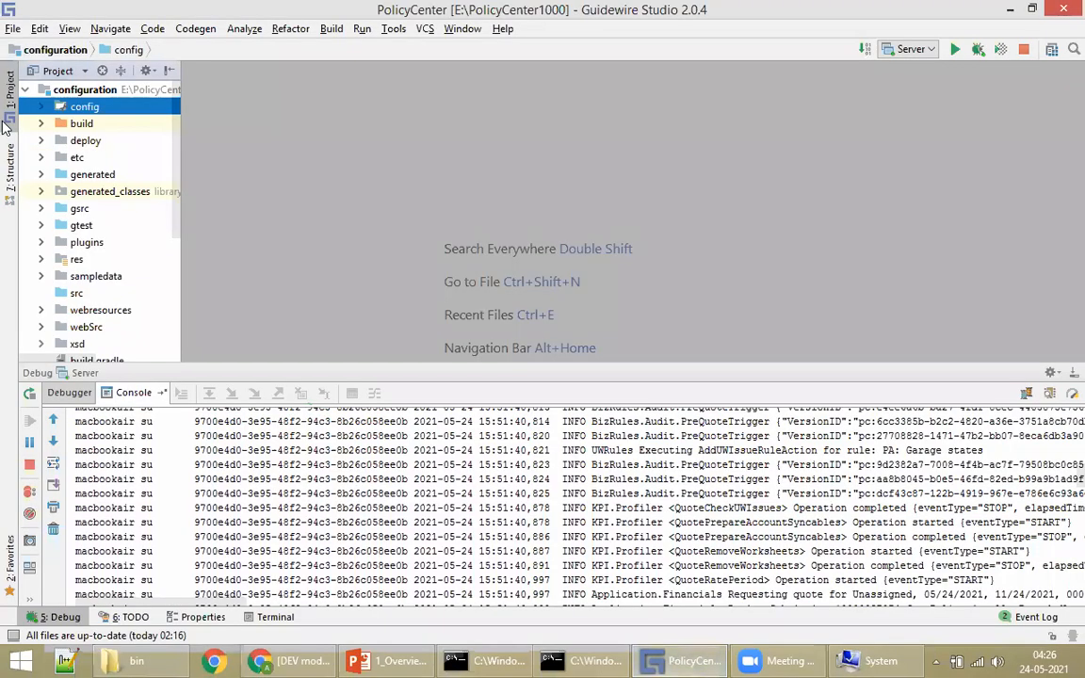
left_click(677, 659)
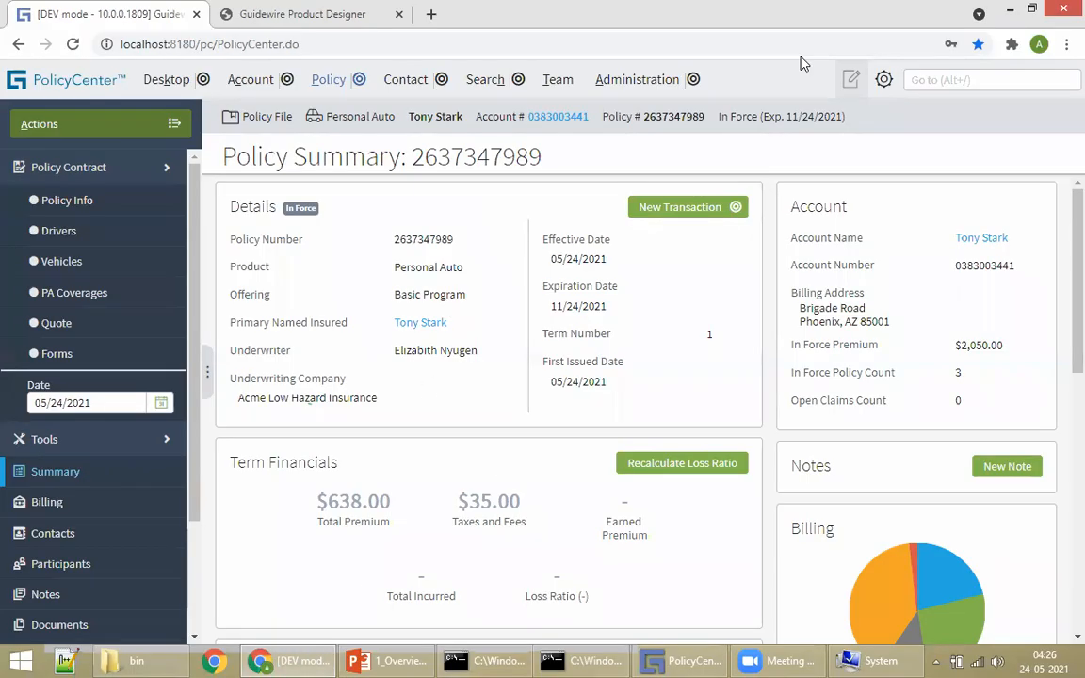
Step: Check the launchPD files in the productdesigner bin folder, then switch back to the browser
left_click(312, 656)
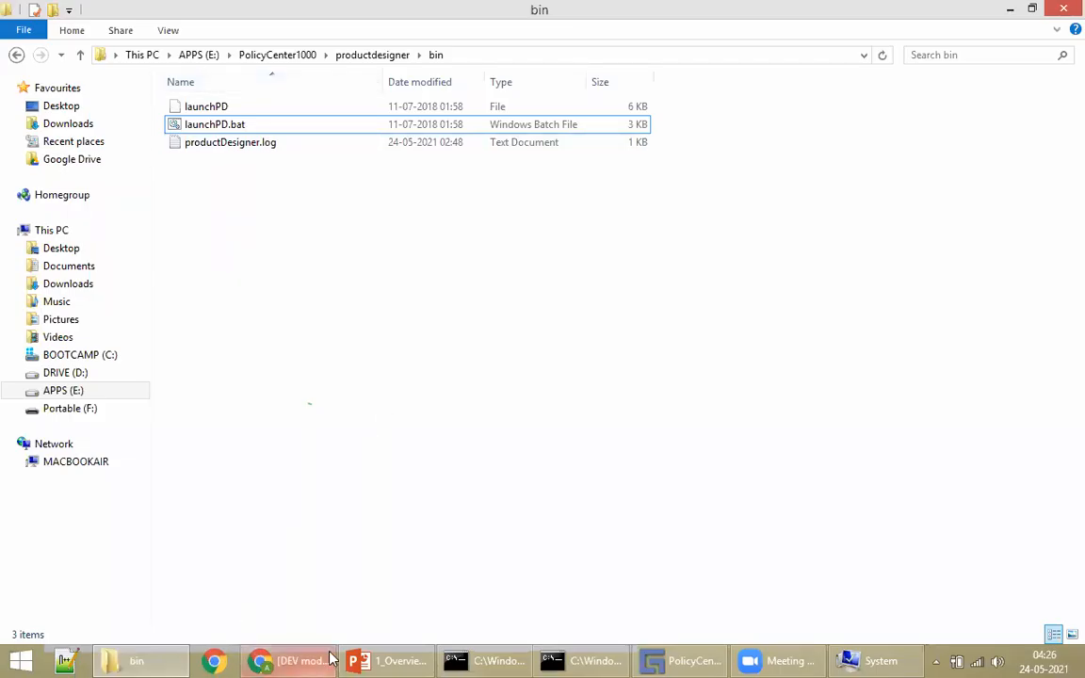
key("alt+Tab")
Step: Show Product Designer's list of all nine products, then display PowerPoint's Thank You slide 33
left_click(274, 23)
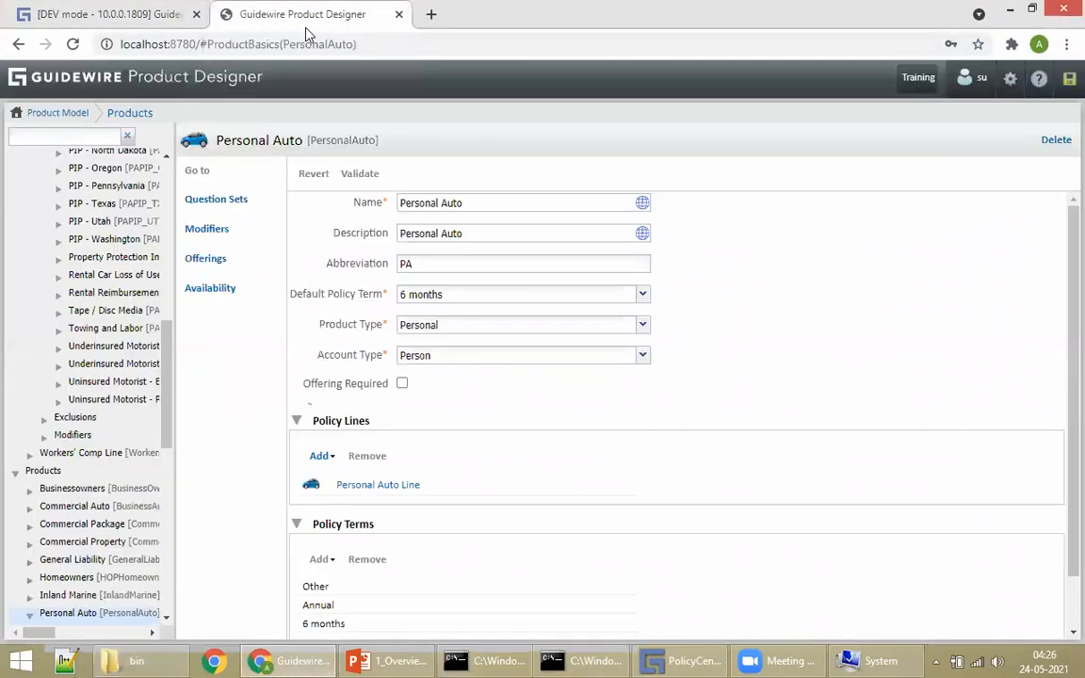
left_click(207, 82)
left_click(819, 182)
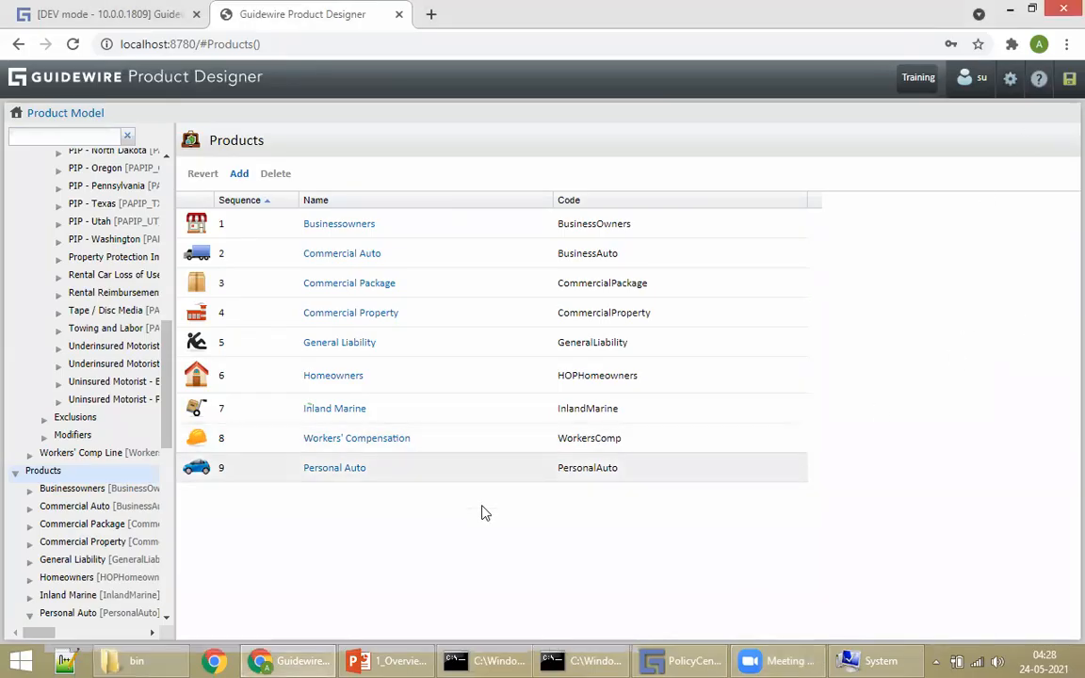
left_click(422, 657)
scroll(759, 379, "down", 1)
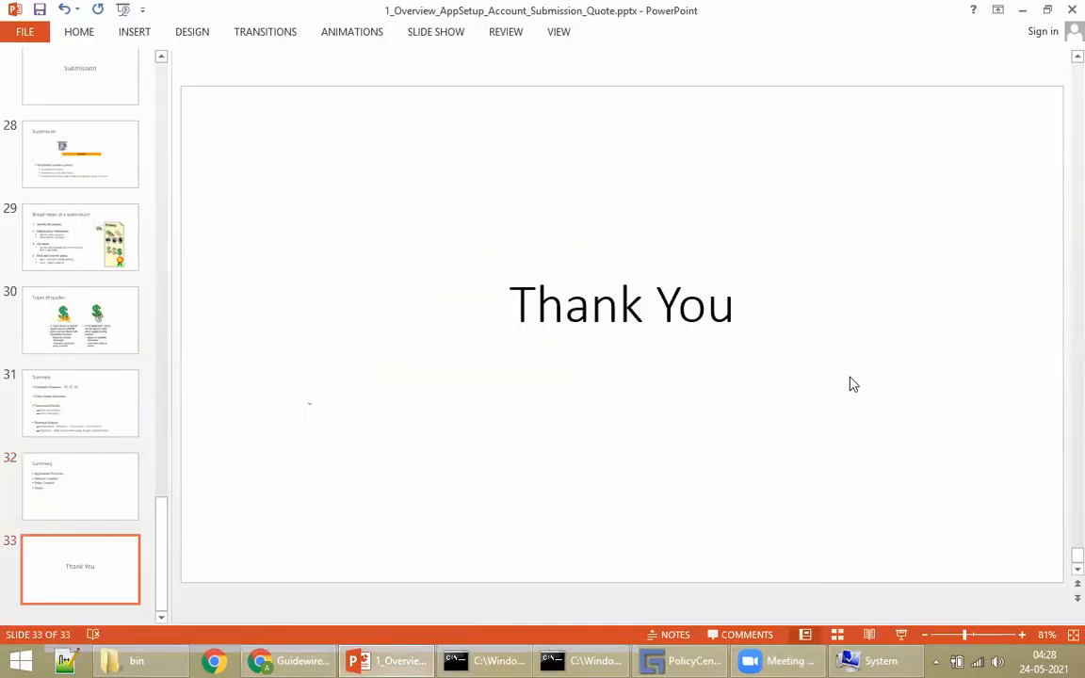